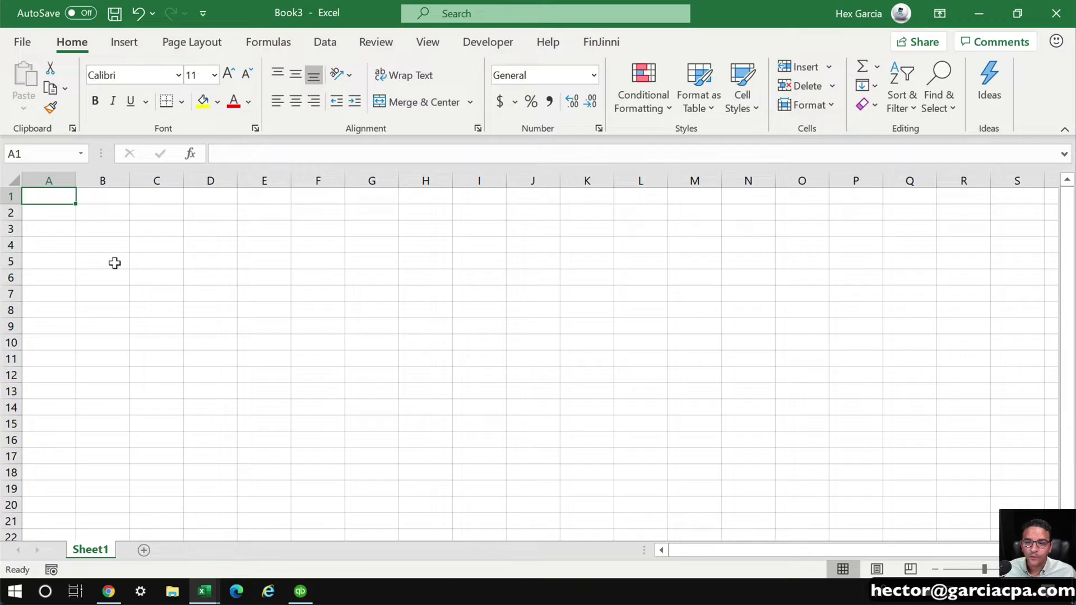
# Set the worksheet zoom to a custom magnification of 125%
pyautogui.click(318, 43)
pyautogui.click(428, 42)
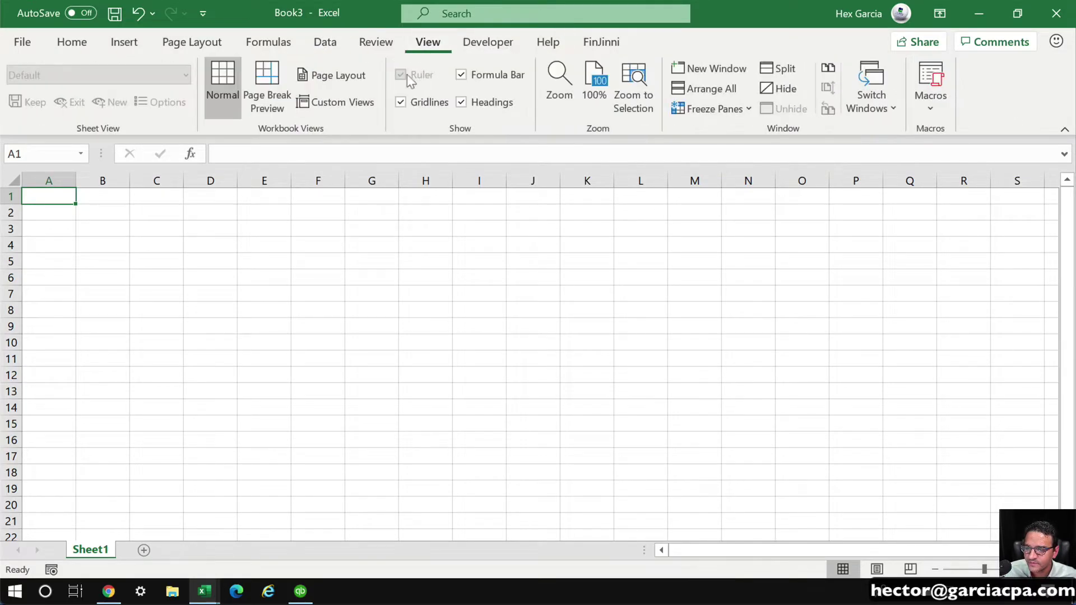
pyautogui.click(567, 81)
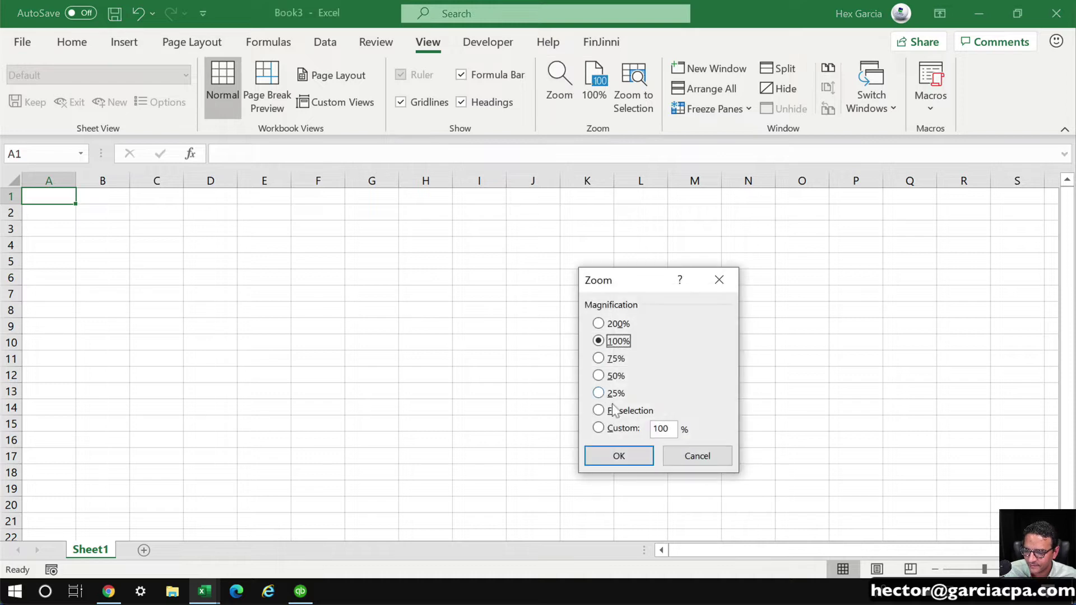
pyautogui.click(629, 429)
pyautogui.write('125')
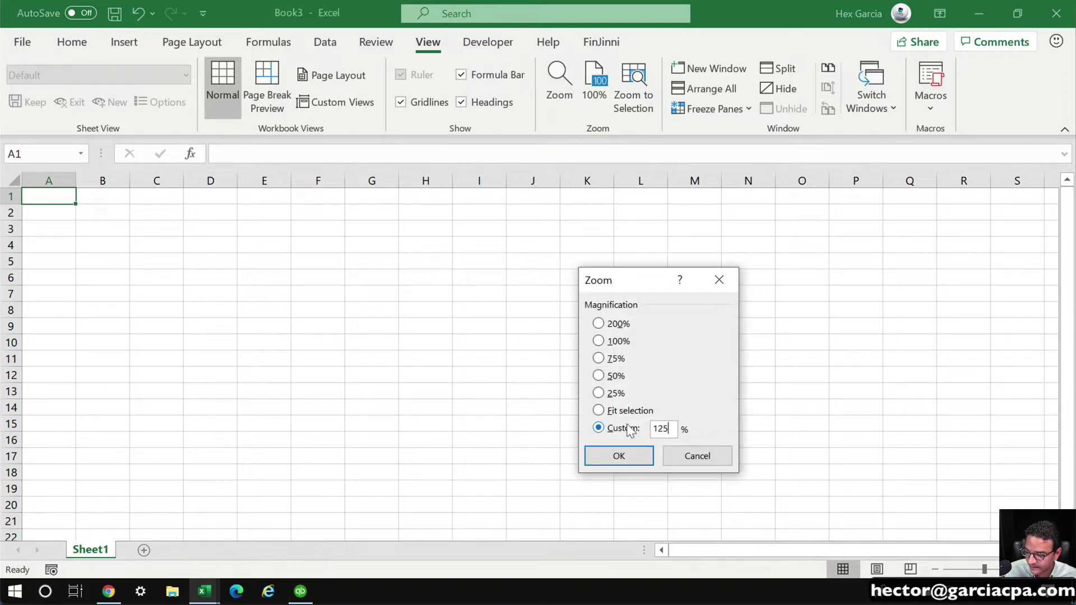
pyautogui.press('Return')
# Widen column A to about one and a half times and column B to about double their default width
pyautogui.click(235, 295)
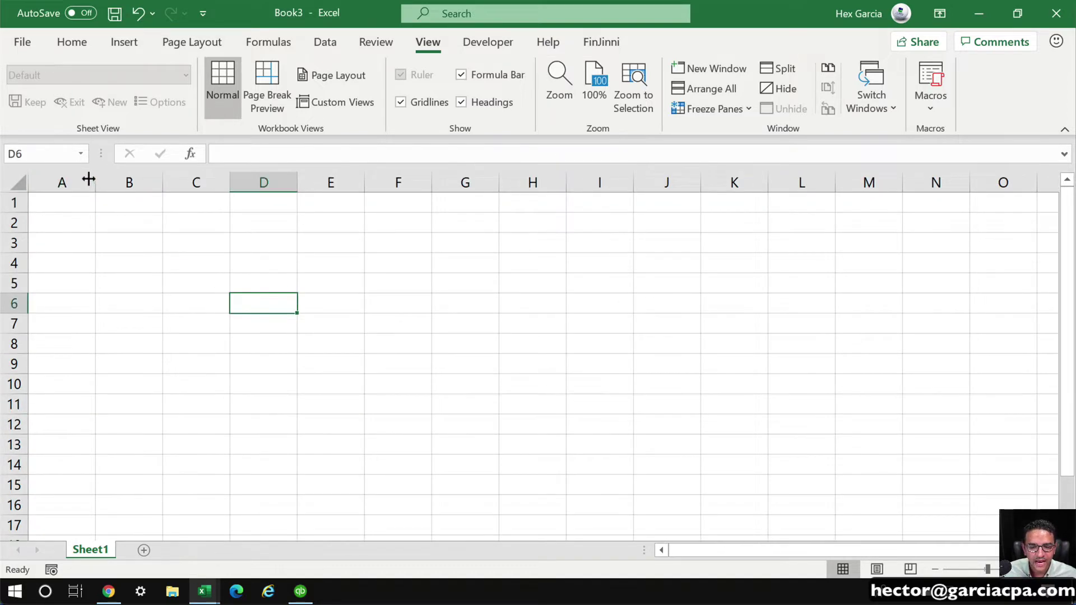
pyautogui.moveTo(95, 183); pyautogui.dragTo(130, 182)
pyautogui.moveTo(198, 183); pyautogui.dragTo(264, 183)
# Enter the column headers Date in A1 and Payee in B1
pyautogui.click(106, 203)
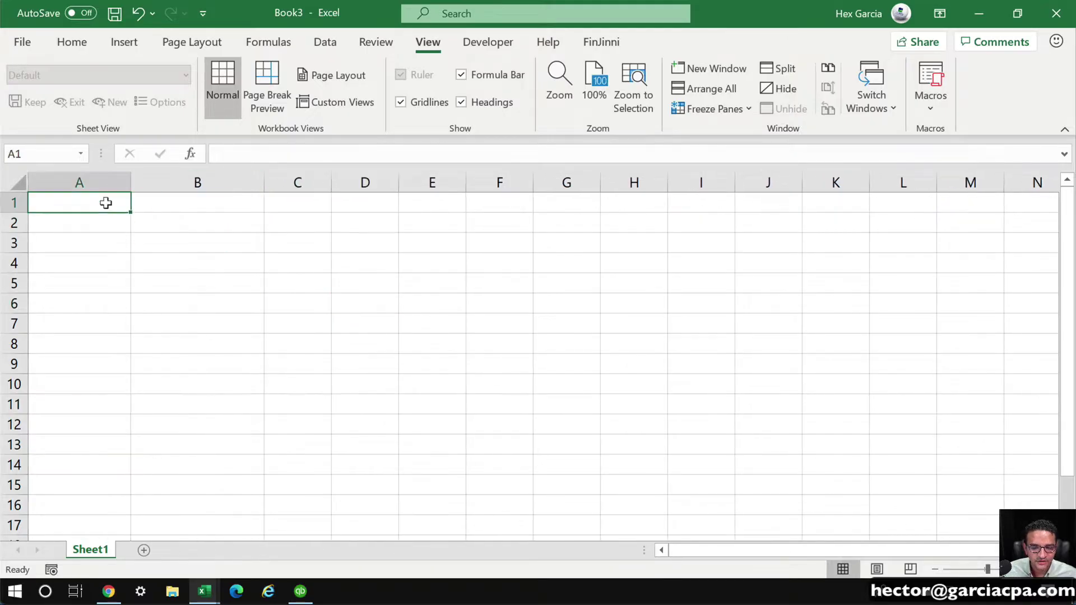
pyautogui.write('Date')
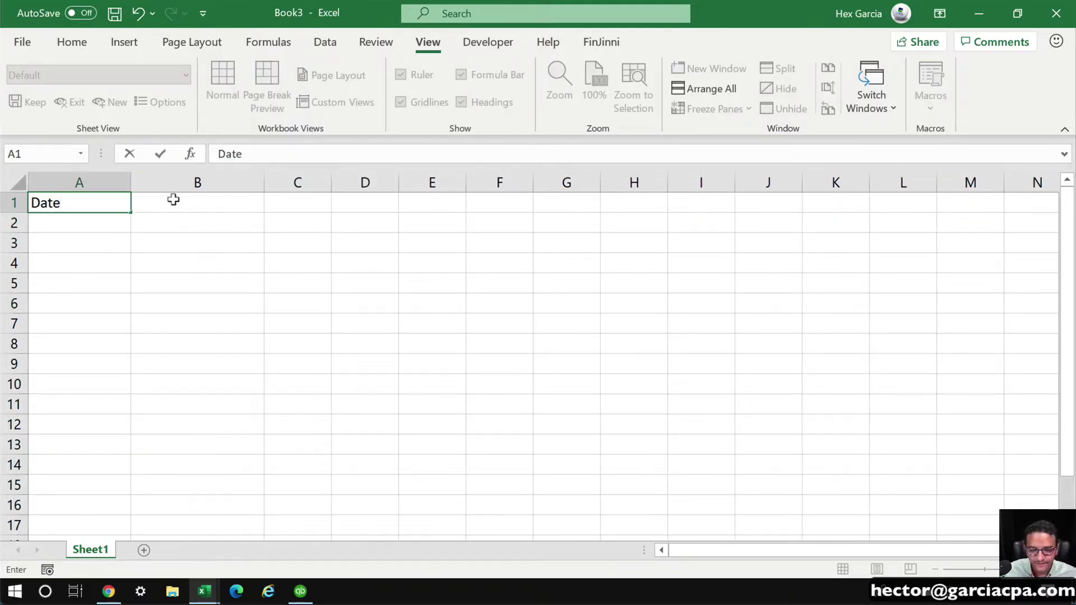
pyautogui.click(183, 198)
pyautogui.write('Payee')
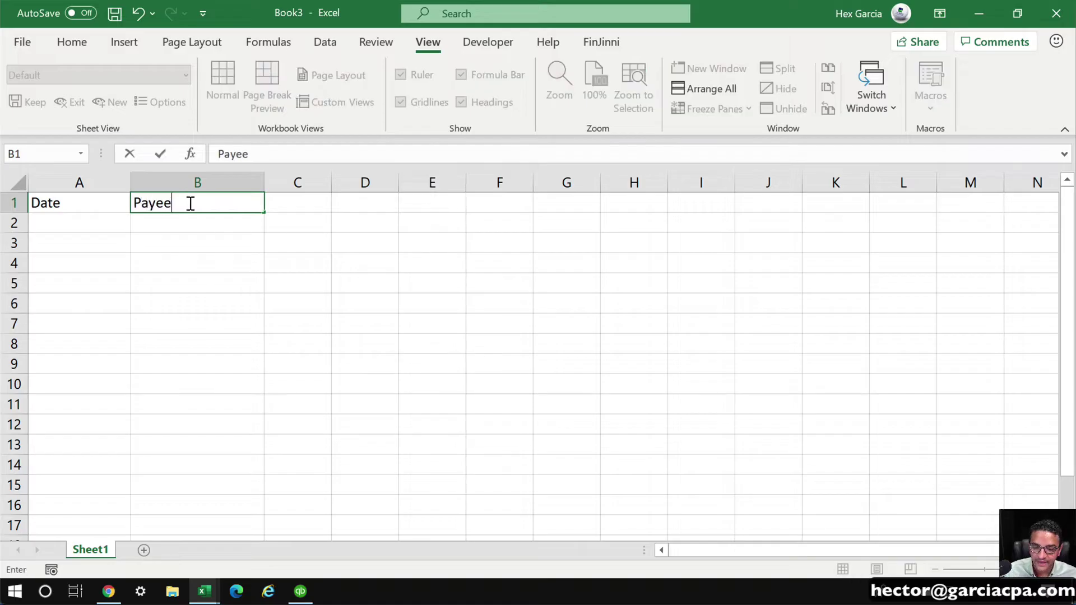
pyautogui.press('Tab')
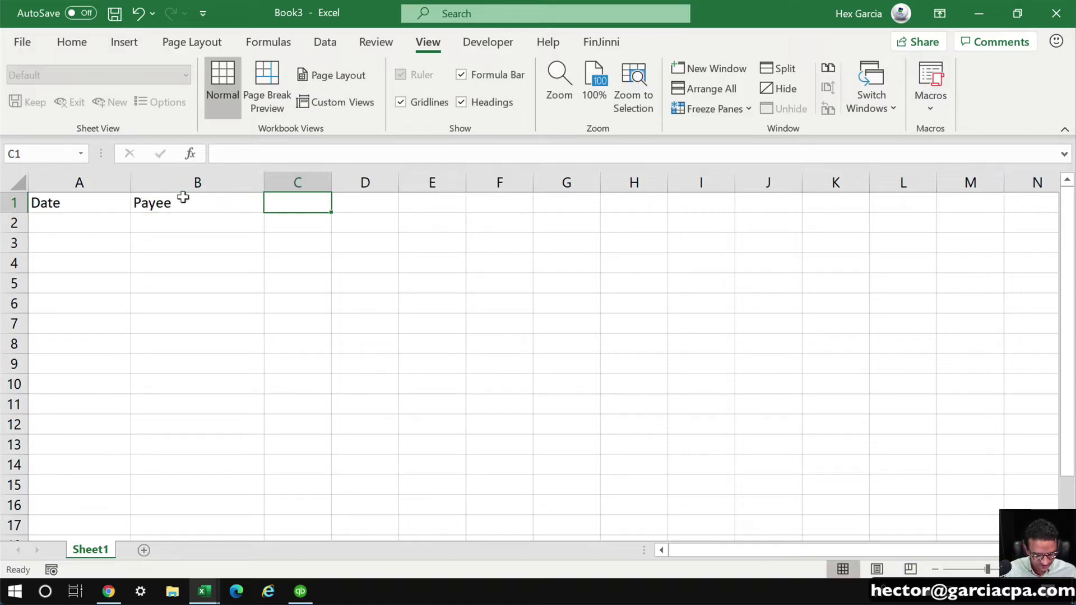
# Enter the column headers amount in C1 and Memo in D1
pyautogui.hotkey('ctrl', 'a')
pyautogui.write('m')
pyautogui.press('Escape')
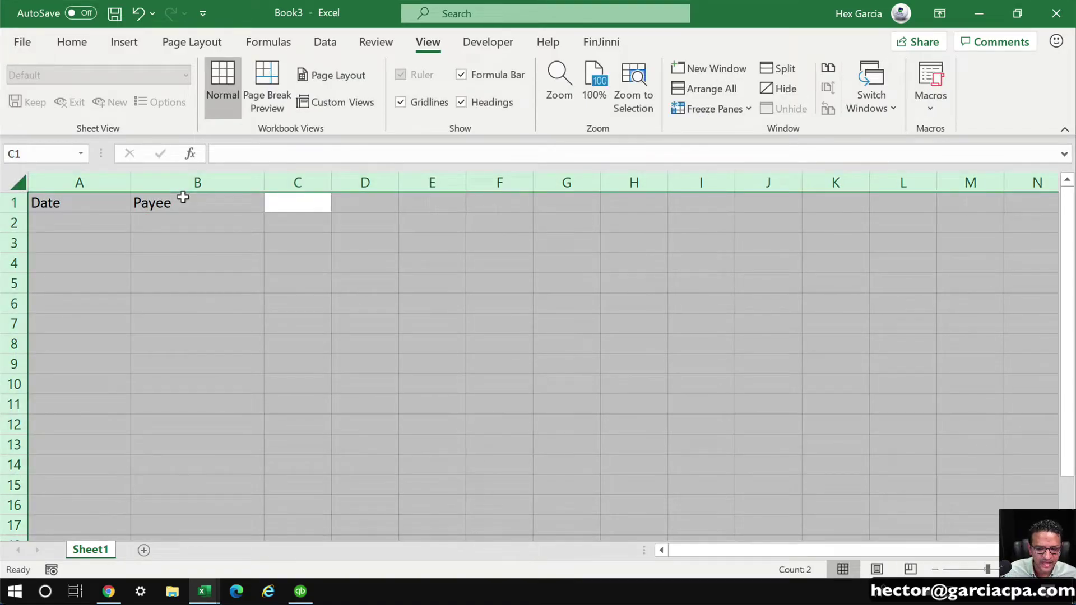
pyautogui.click(288, 198)
pyautogui.write('amount')
pyautogui.press('Tab')
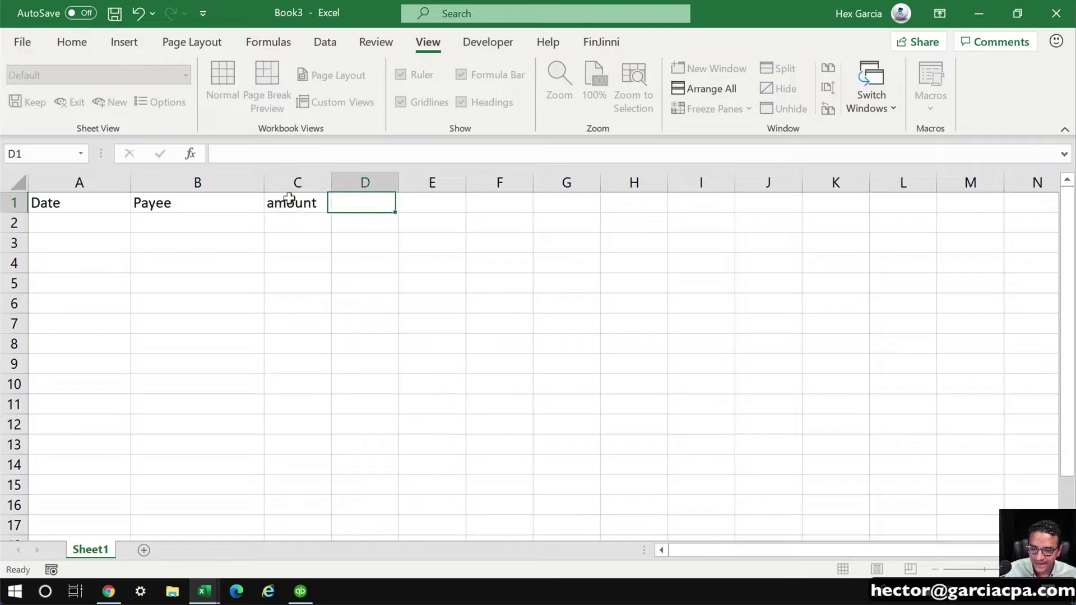
pyautogui.write('Memo')
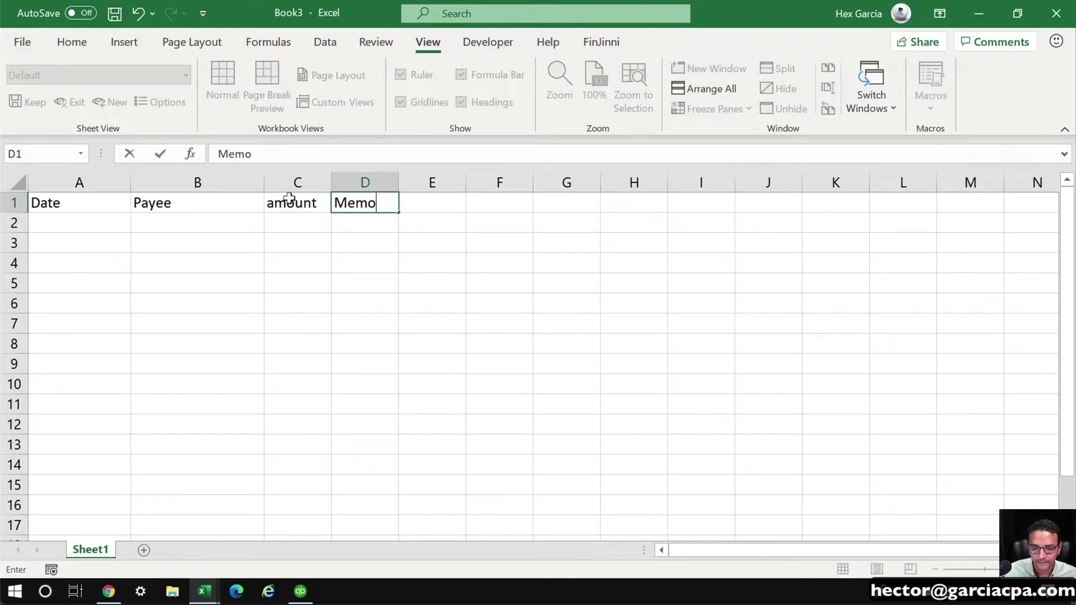
pyautogui.click(408, 278)
# Capitalize the header in C1 so that it reads Amount
pyautogui.doubleClick(273, 203)
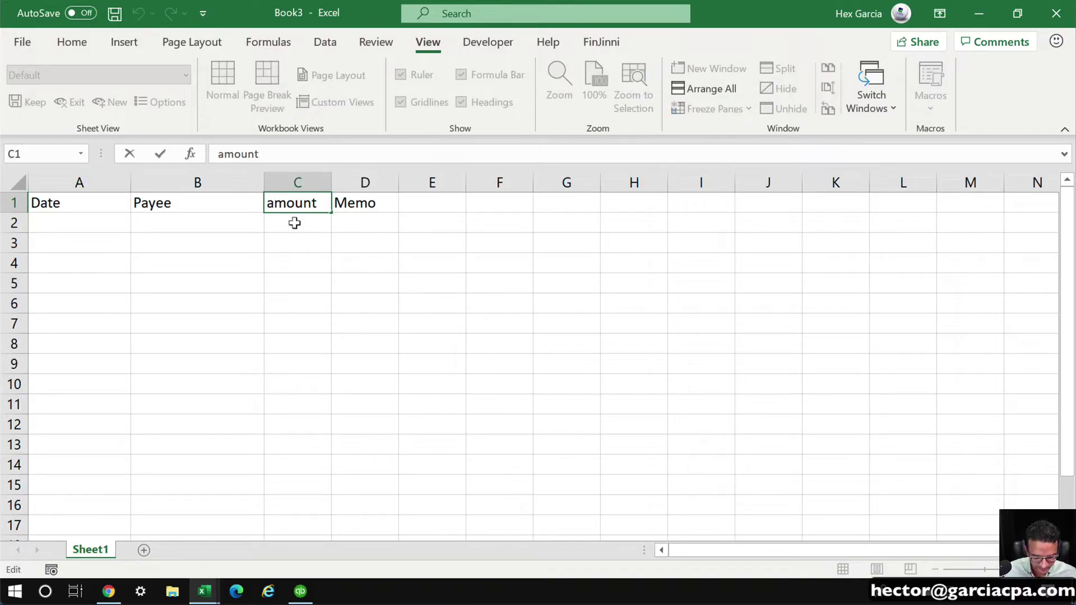
pyautogui.press('BackSpace')
pyautogui.write('A')
pyautogui.press('Return')
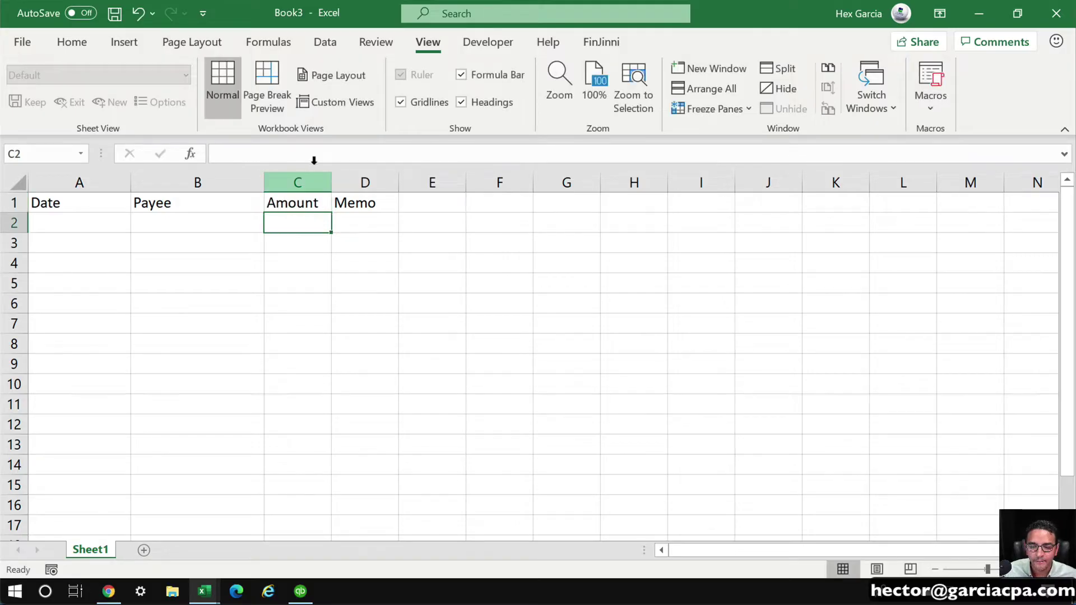
# Widen column C to about one and a half times its default width
pyautogui.click(365, 178)
pyautogui.moveTo(330, 182); pyautogui.dragTo(363, 182)
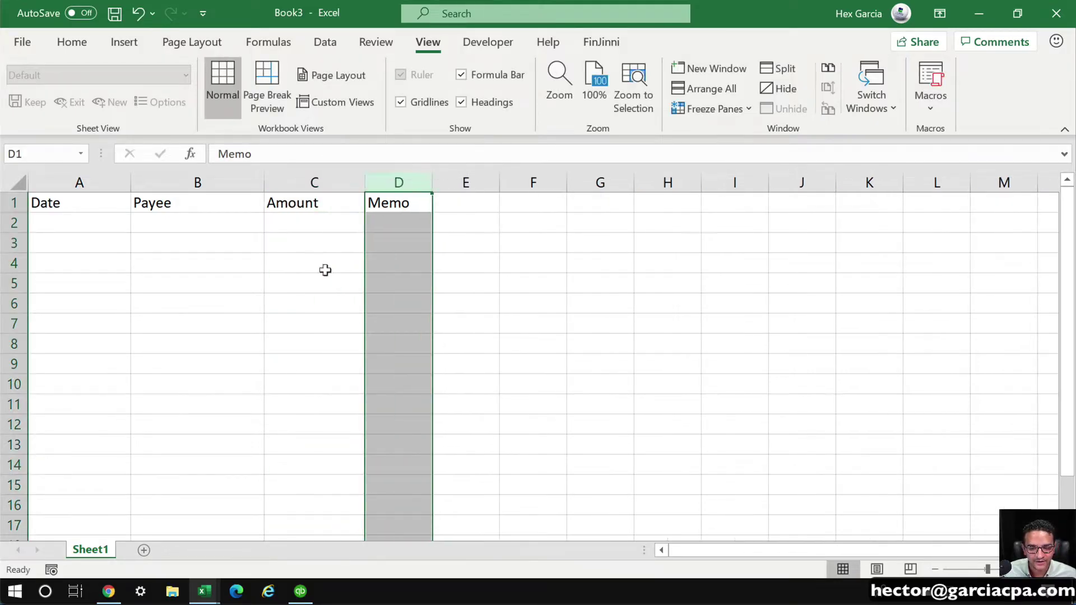
pyautogui.click(312, 275)
# Convert A1:D2 into a table with headers and dismiss the Ideas suggestion
pyautogui.moveTo(35, 202); pyautogui.dragTo(392, 224)
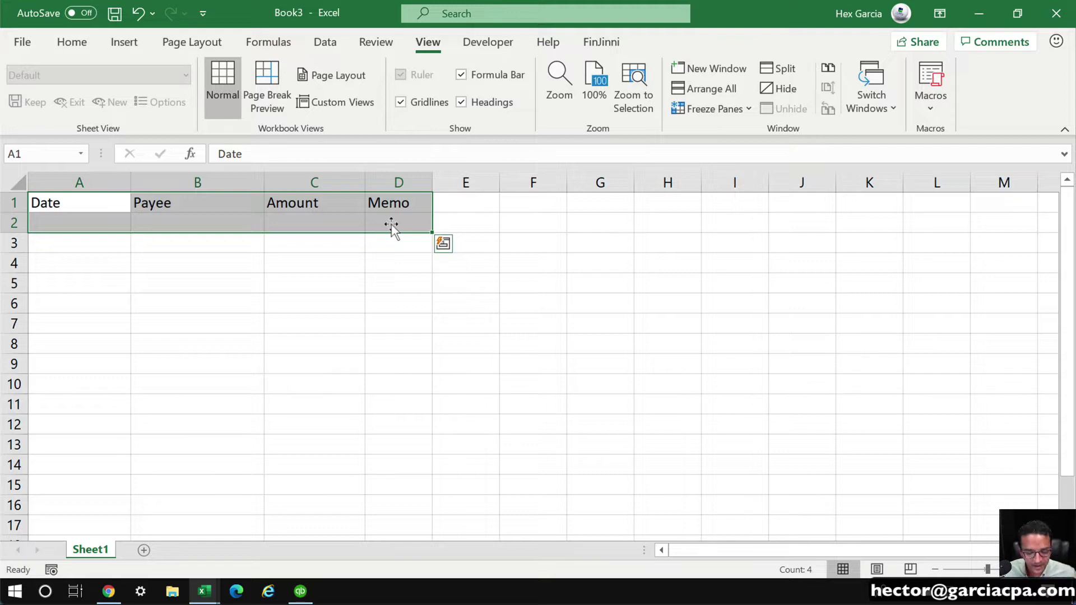
pyautogui.hotkey('ctrl', 't')
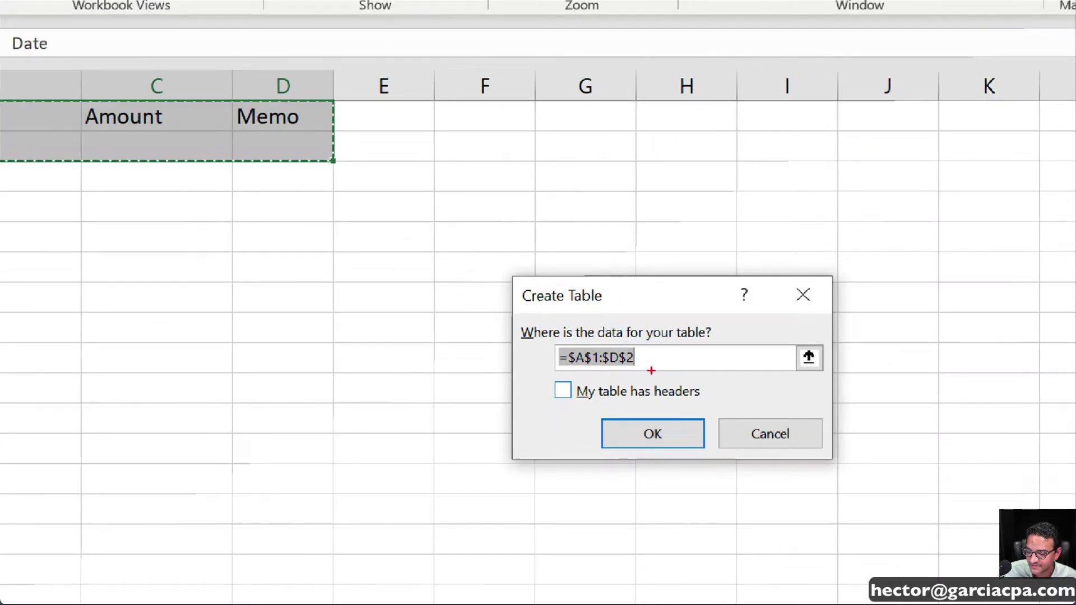
pyautogui.moveTo(651, 370)
pyautogui.mouseDown()
pyautogui.moveTo(531, 380)
pyautogui.moveTo(701, 393)
pyautogui.moveTo(607, 360)
pyautogui.mouseUp()
pyautogui.press('Escape')
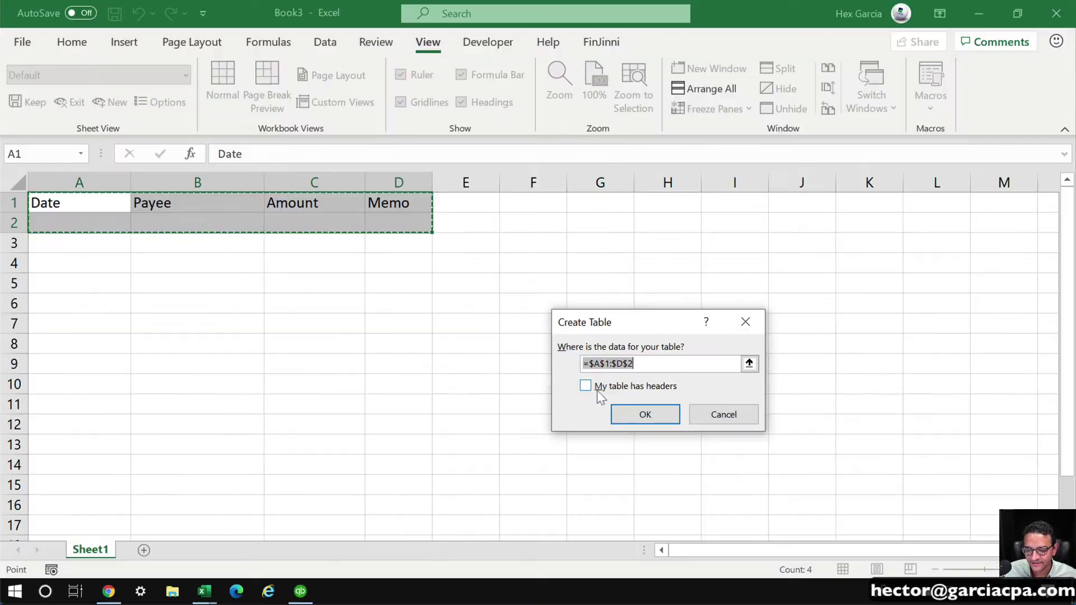
pyautogui.click(586, 385)
pyautogui.click(644, 414)
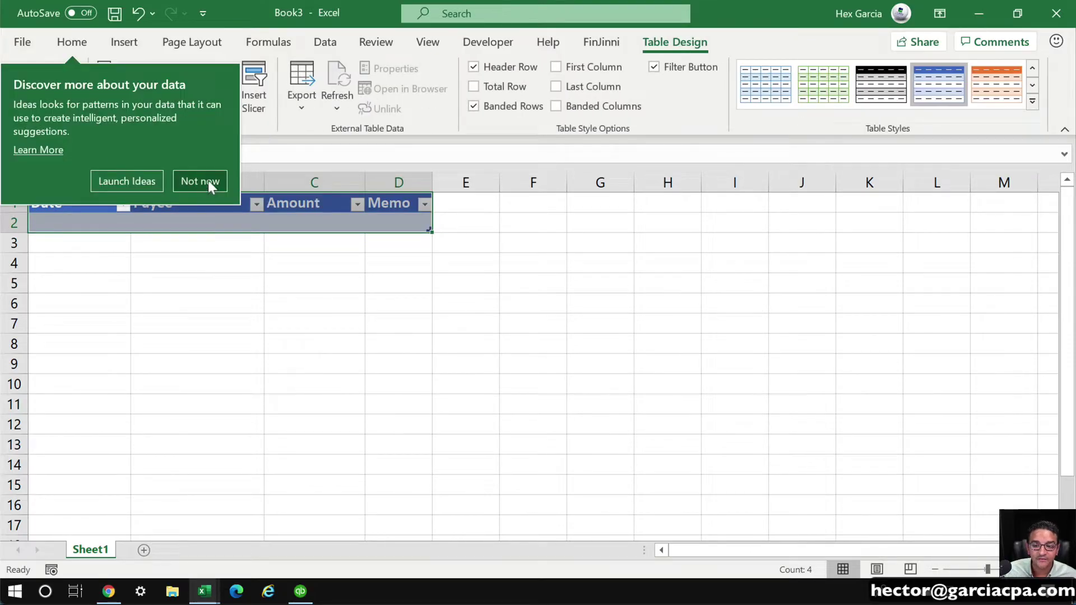
pyautogui.click(207, 181)
pyautogui.click(68, 218)
pyautogui.click(190, 328)
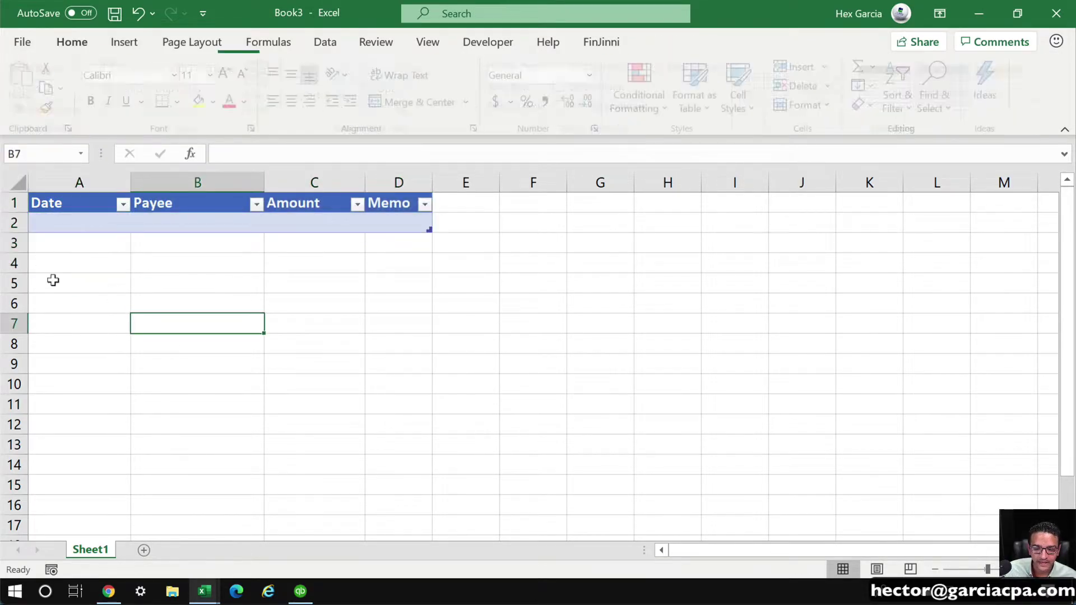
# Switch to the open vendors workbook and close it to return to Book3
pyautogui.click(42, 201)
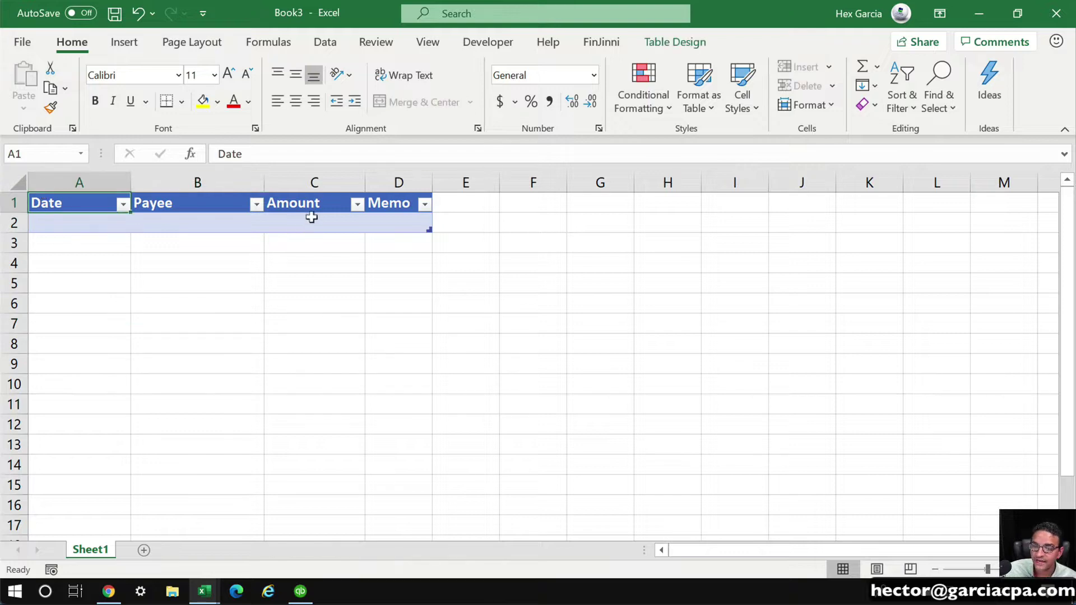
pyautogui.hotkey('alt', 'Tab')
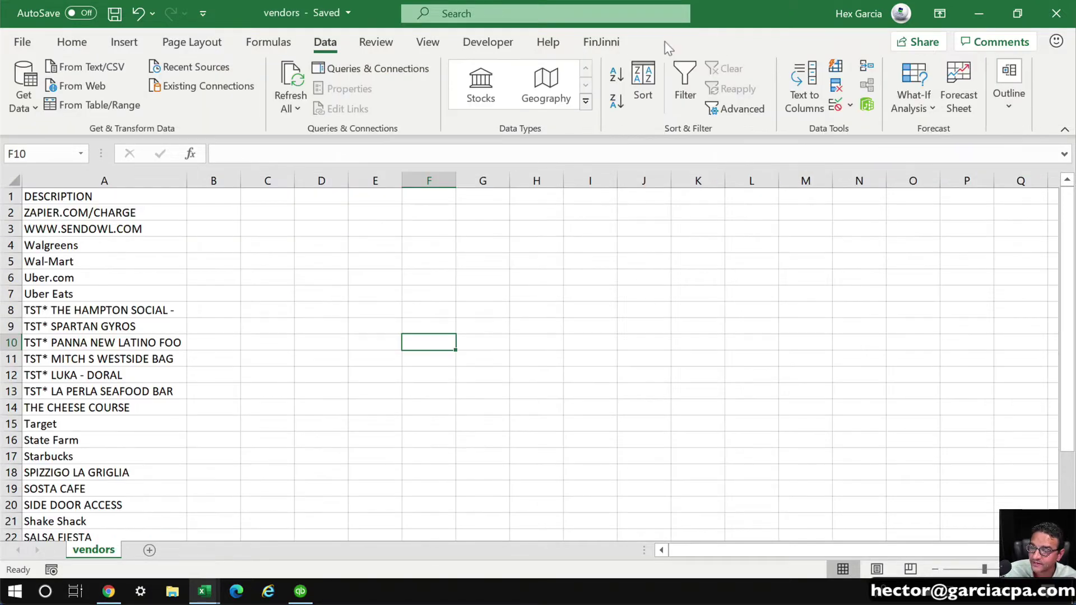
pyautogui.click(1044, 16)
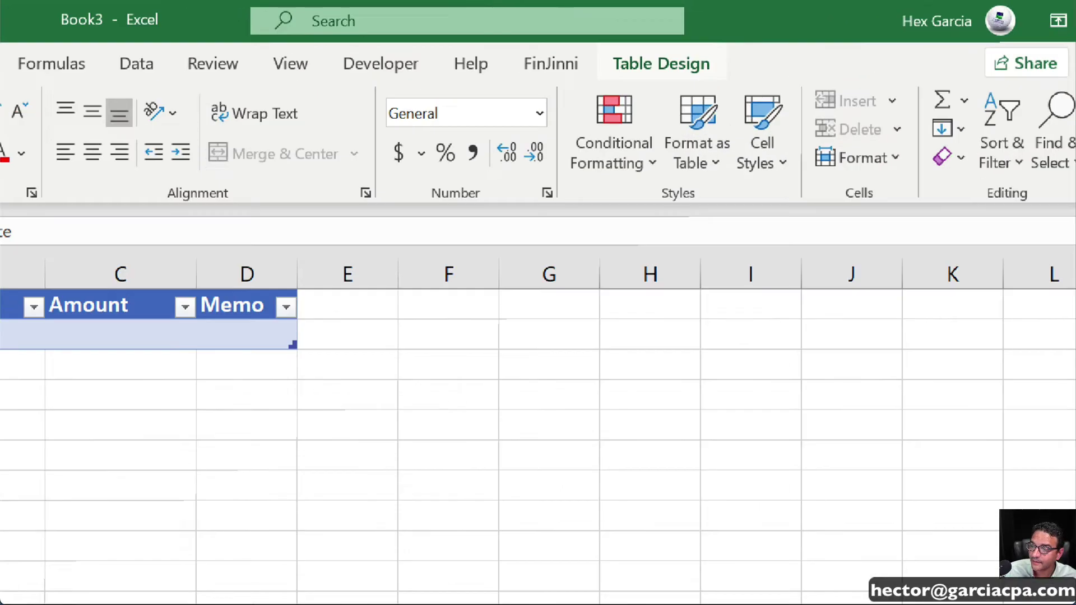
# Apply the light gold table style from the fourth row of the Medium styles to the table
pyautogui.moveTo(725, 53)
pyautogui.mouseDown()
pyautogui.moveTo(596, 56)
pyautogui.moveTo(639, 43)
pyautogui.moveTo(753, 98)
pyautogui.mouseUp()
pyautogui.press('Escape')
pyautogui.click(681, 42)
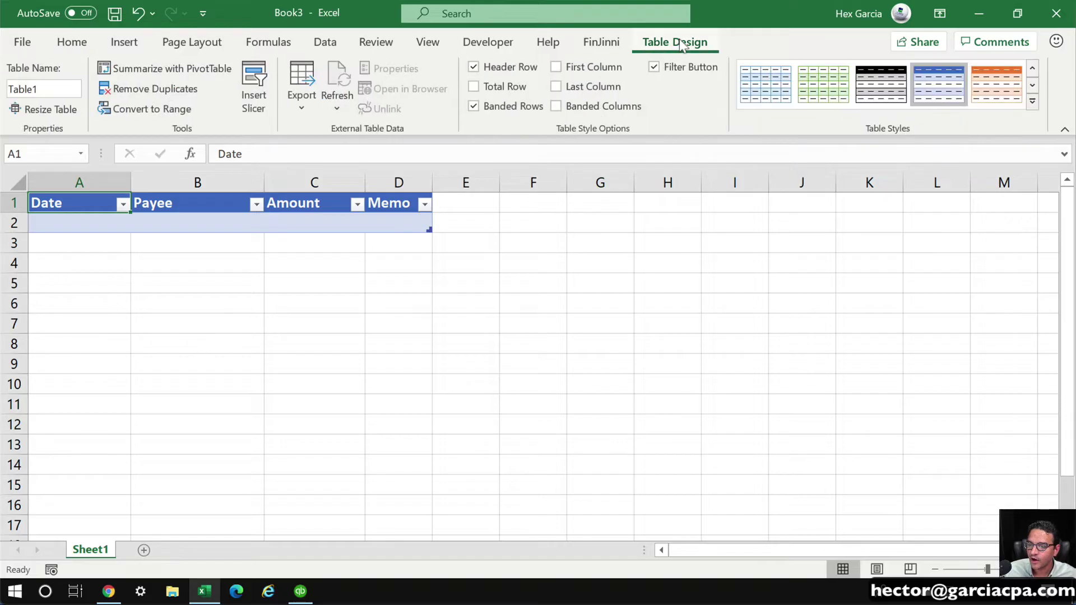
pyautogui.click(822, 83)
pyautogui.click(1032, 100)
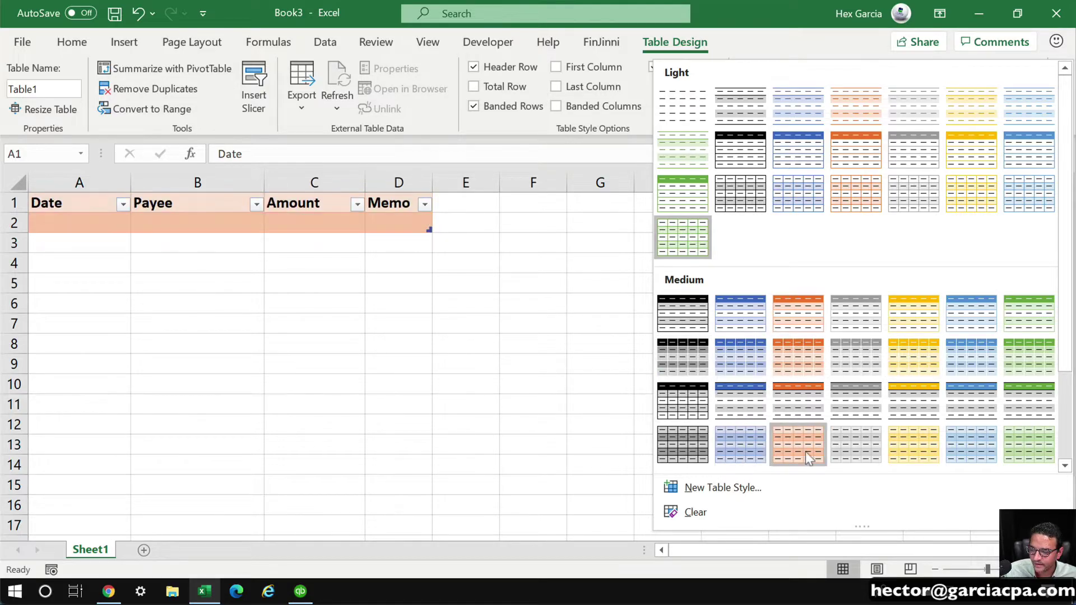
pyautogui.click(909, 450)
pyautogui.click(111, 297)
pyautogui.click(50, 223)
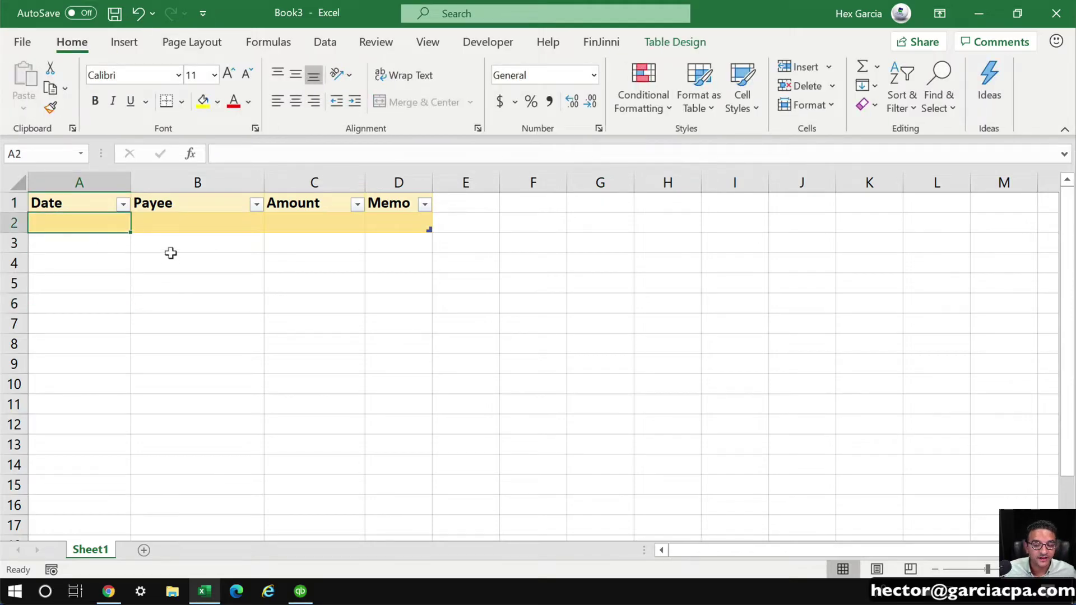
# Format the whole Date column (column A) as Short Date
pyautogui.click(62, 164)
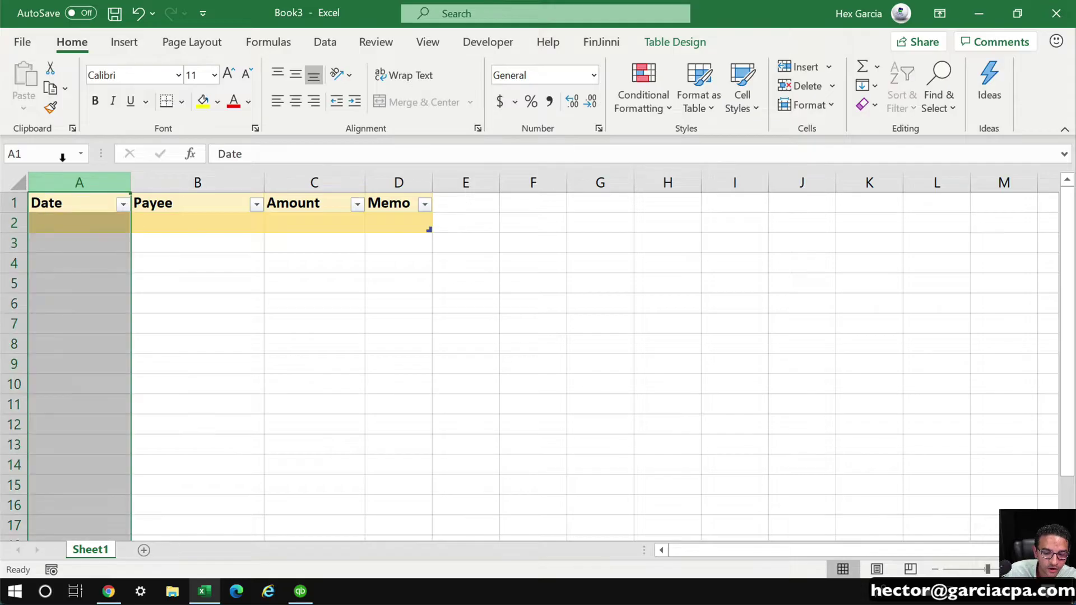
pyautogui.click(593, 75)
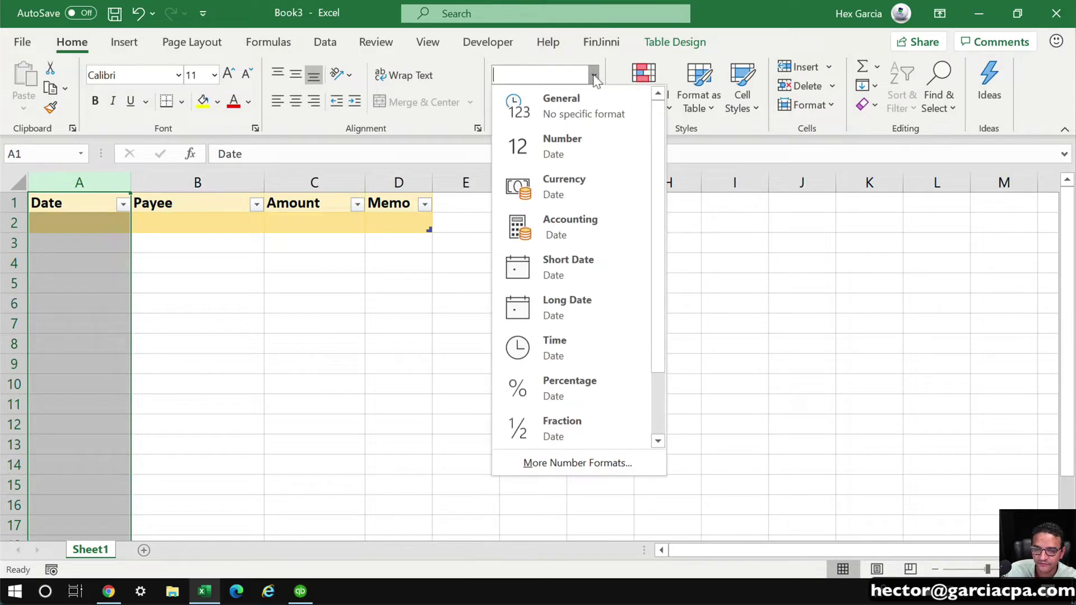
pyautogui.click(569, 266)
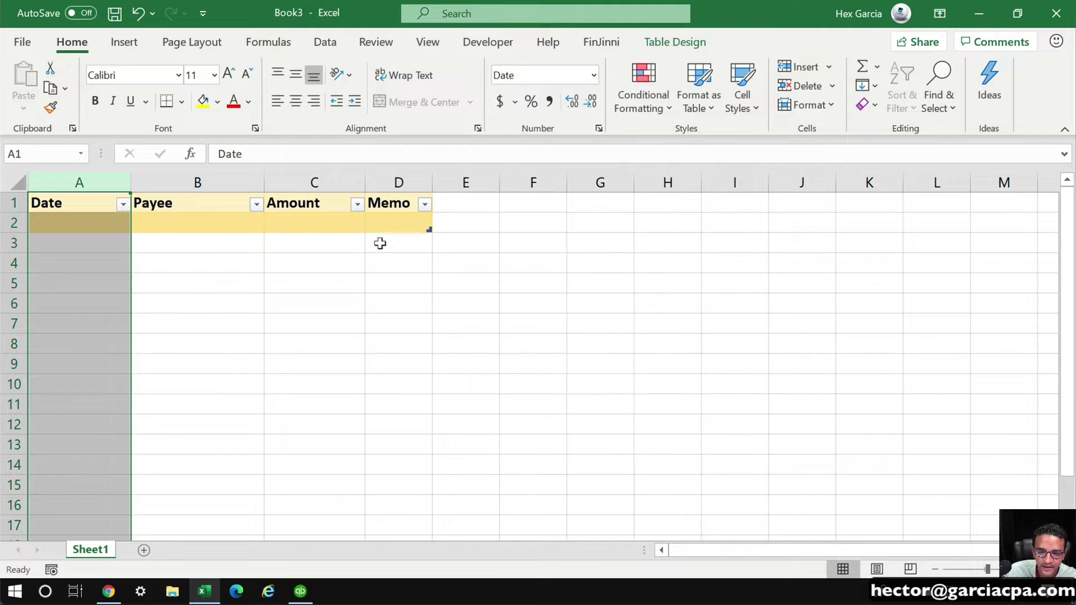
# Format the whole Amount column (column C) with the Accounting number format
pyautogui.click(309, 158)
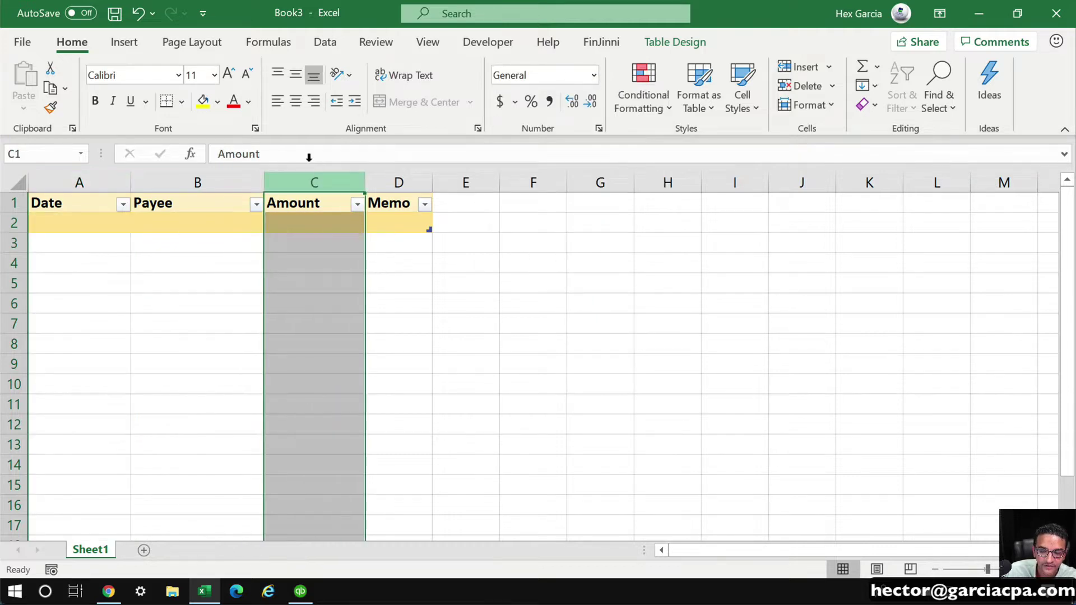
pyautogui.click(592, 75)
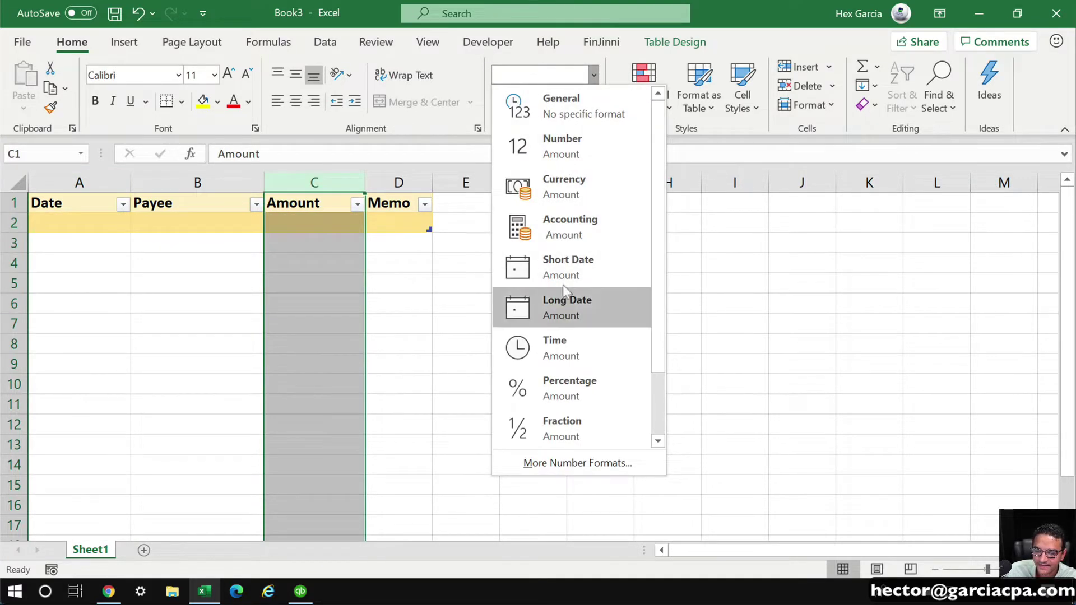
pyautogui.click(566, 231)
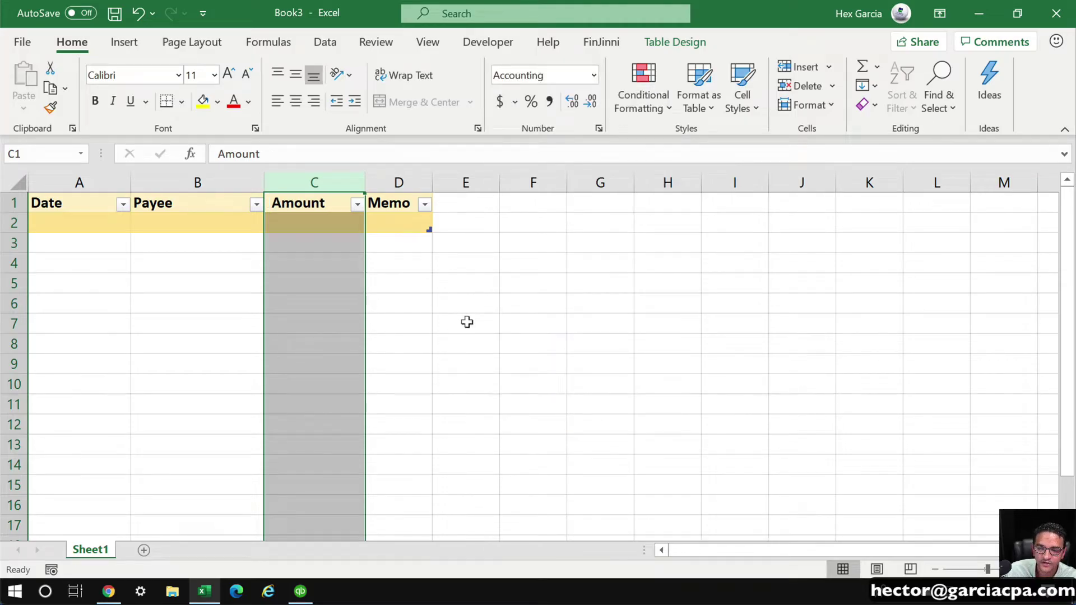
pyautogui.click(466, 323)
# Enter the first transaction in row 2: date 01/01/2020, payee Office Depot, amount 500.00 and memo "Priter"
pyautogui.click(80, 220)
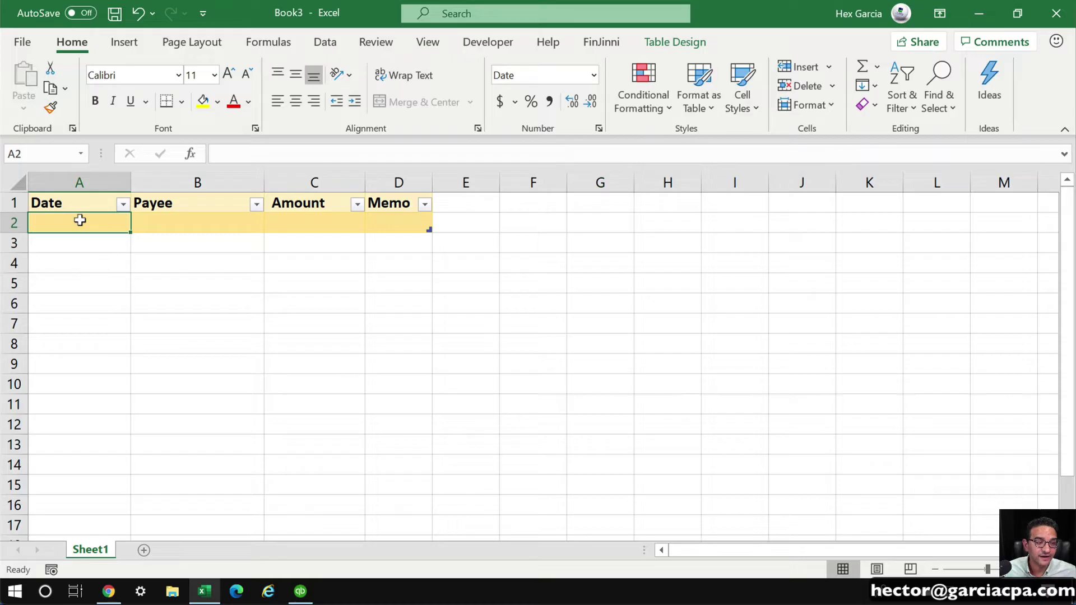
pyautogui.write('01/01/')
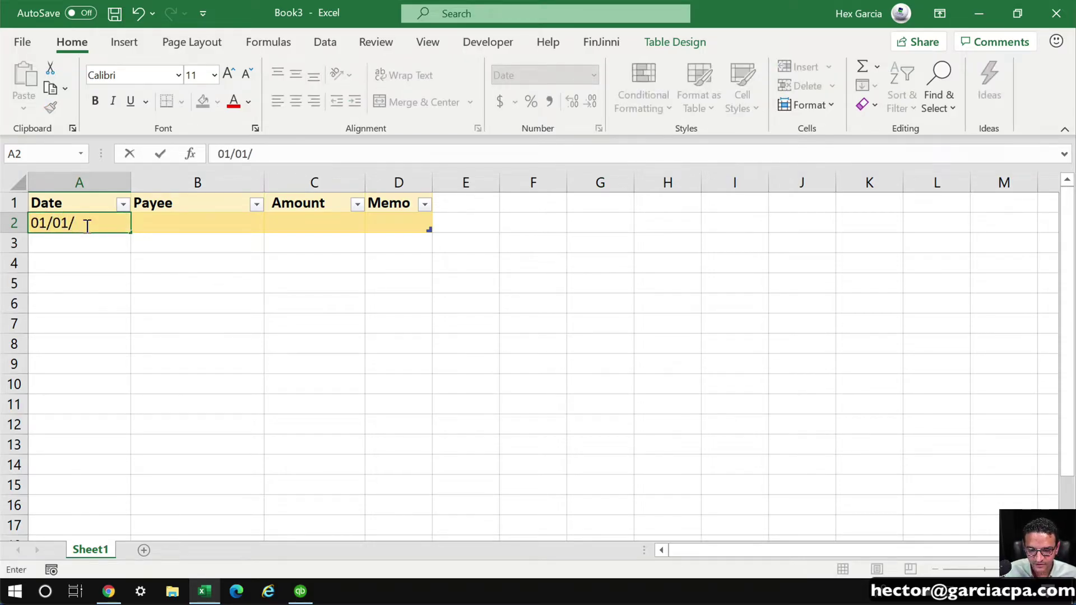
pyautogui.write('2020')
pyautogui.press('Tab')
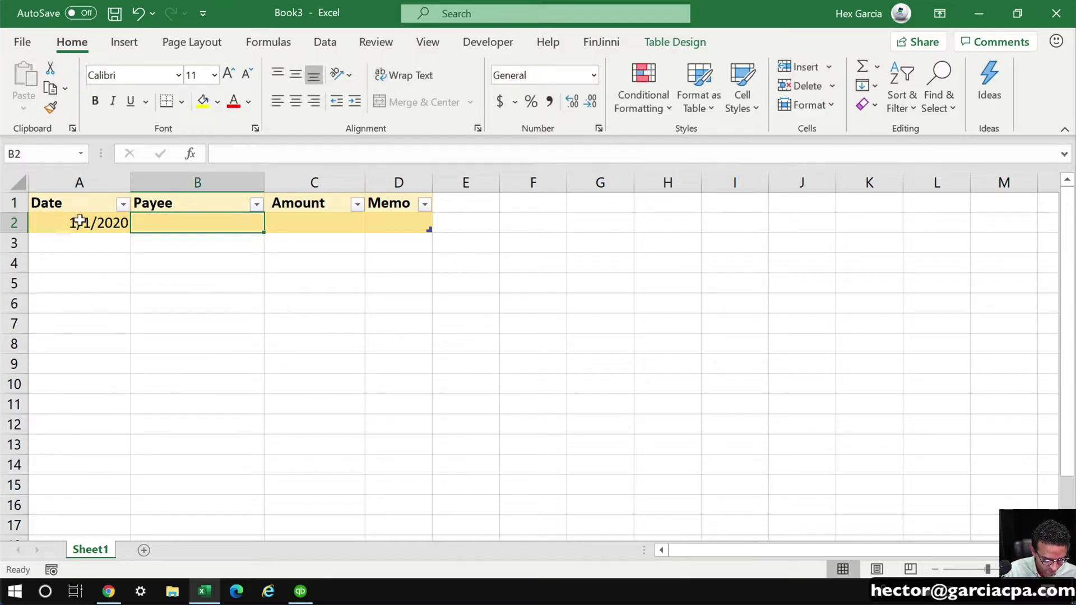
pyautogui.write('Office Depot')
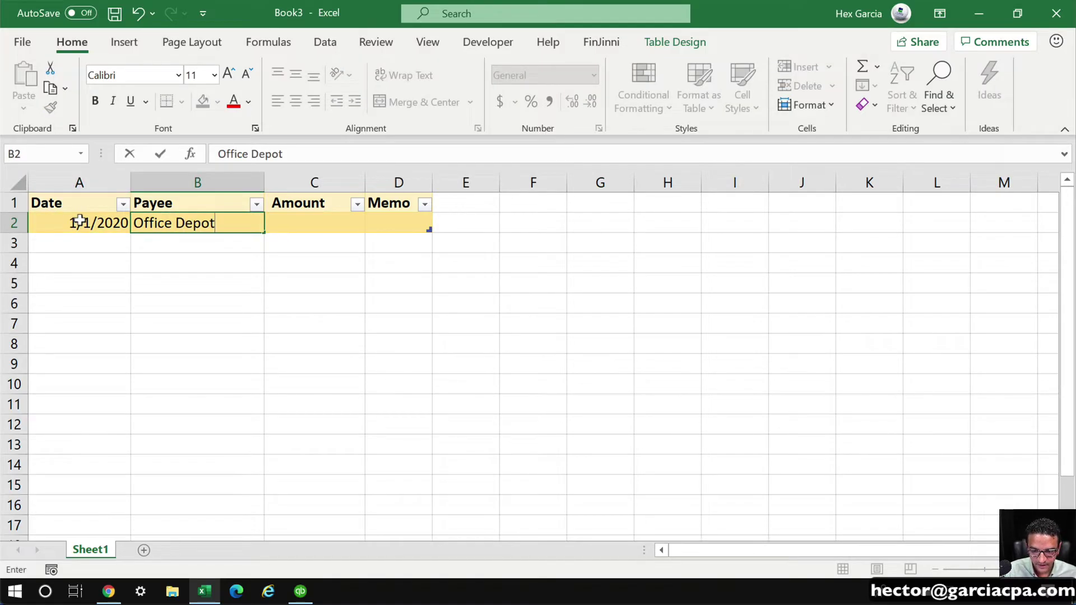
pyautogui.press('Tab')
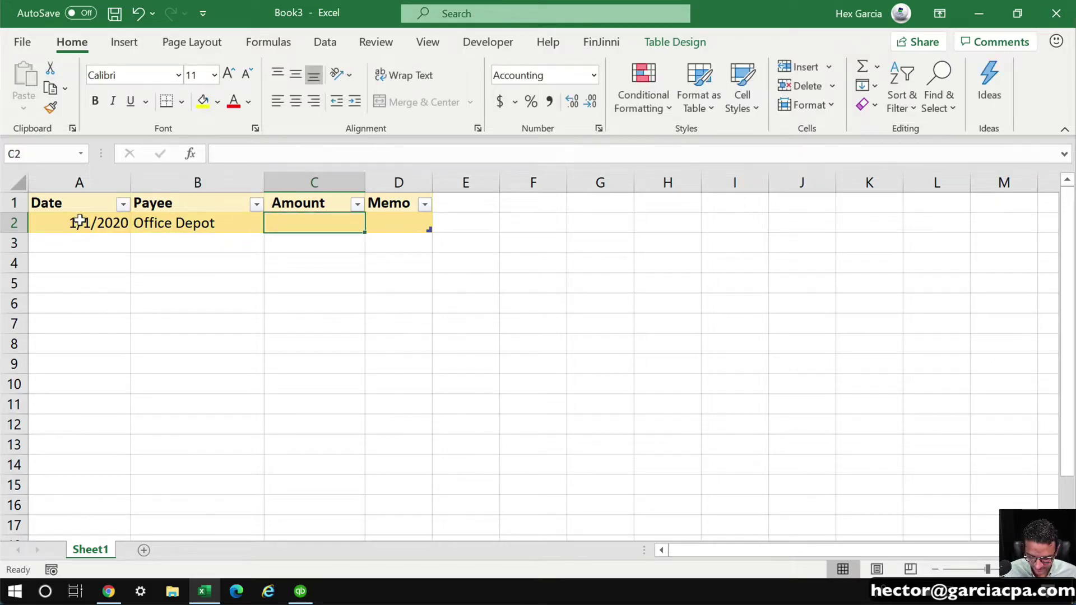
pyautogui.write('500.00')
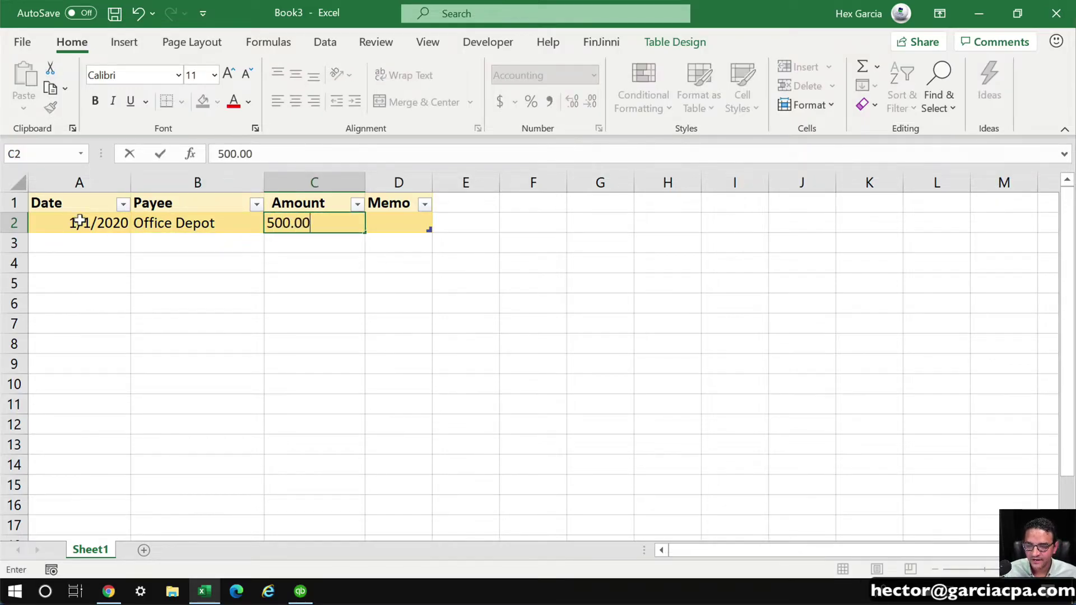
pyautogui.press('Tab')
pyautogui.write('Pri')
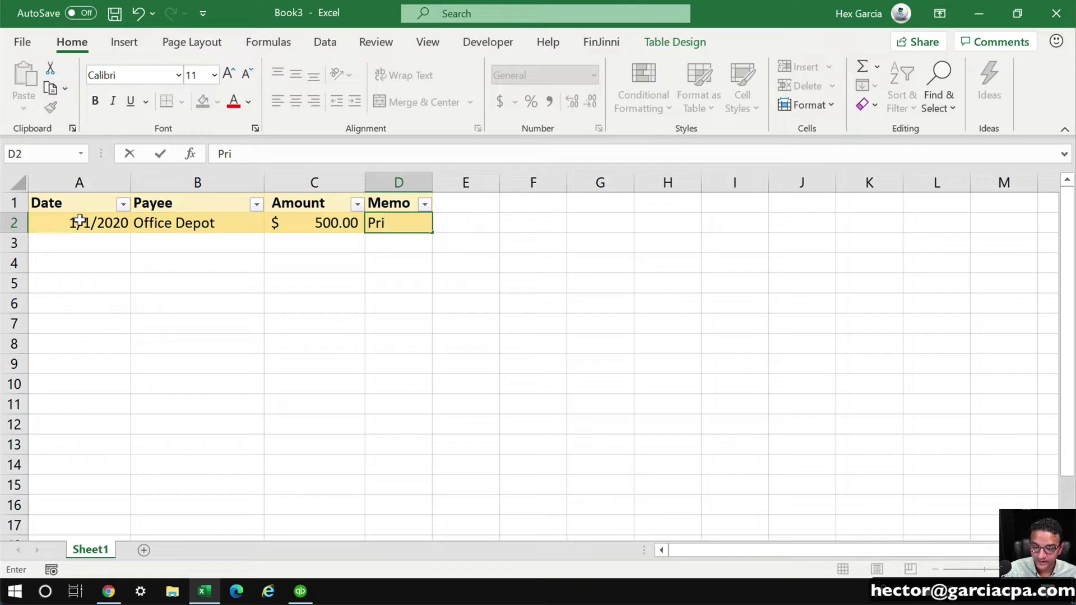
pyautogui.write('ter')
pyautogui.press('Return')
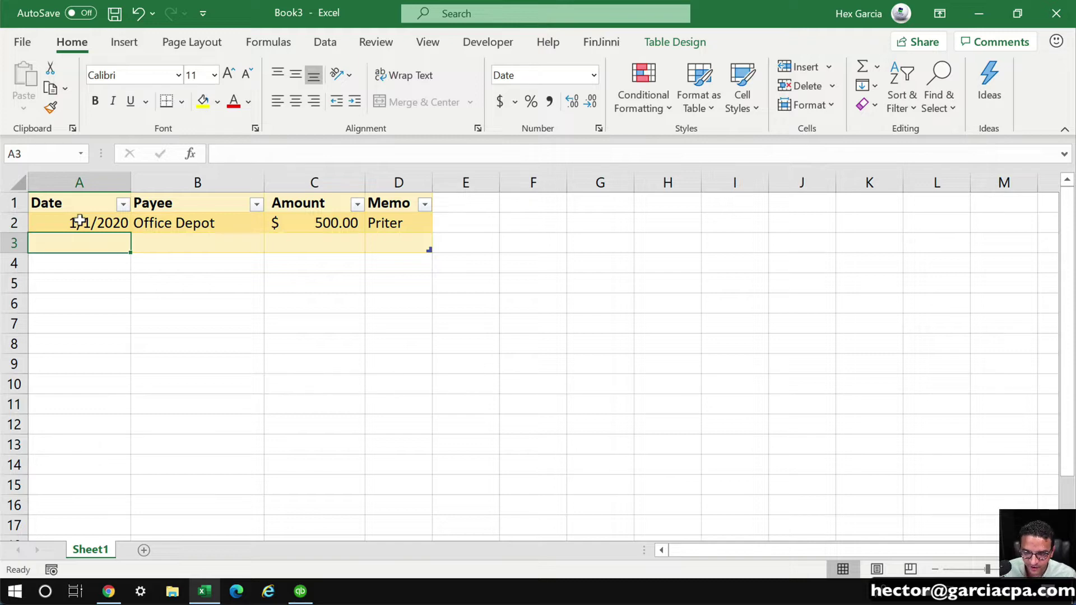
# Undo the extra blank table row and correct the Office Depot memo in D2 to "Printer"
pyautogui.click(140, 15)
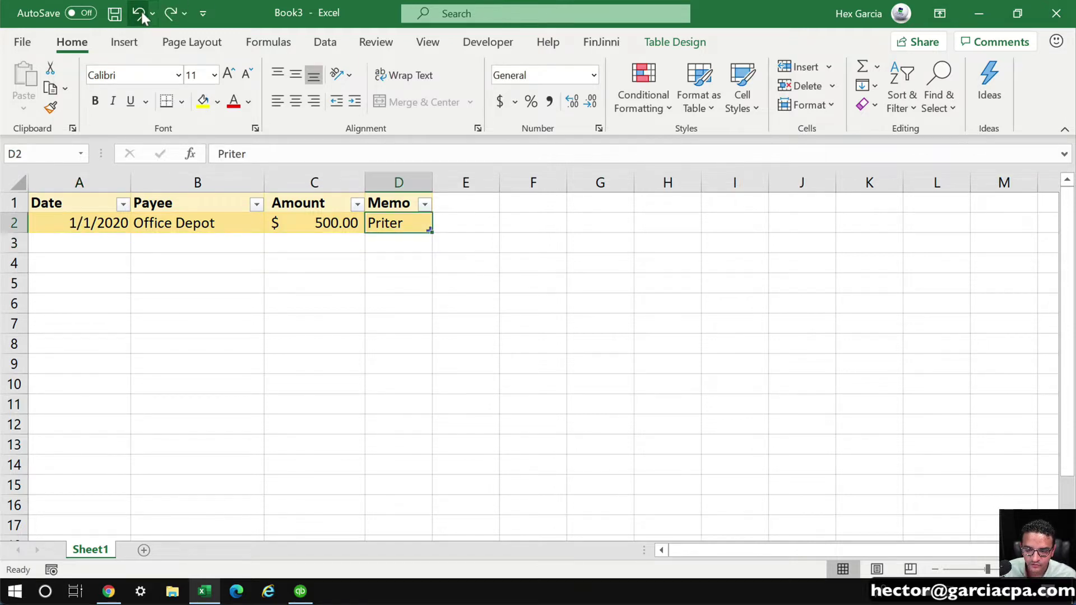
pyautogui.press('Return')
pyautogui.click(407, 223)
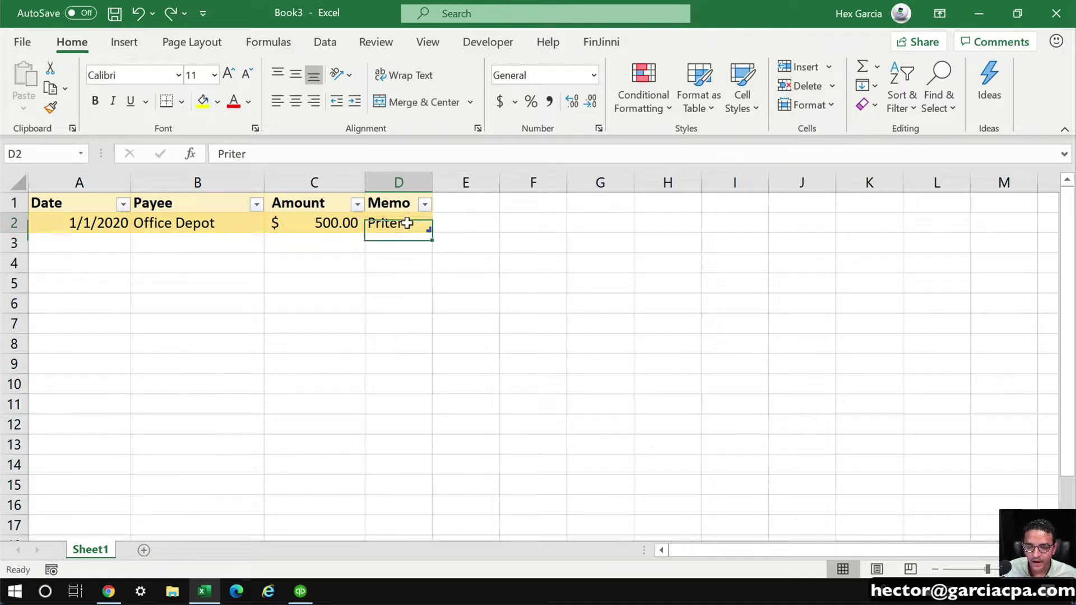
pyautogui.doubleClick(405, 224)
pyautogui.press('Return')
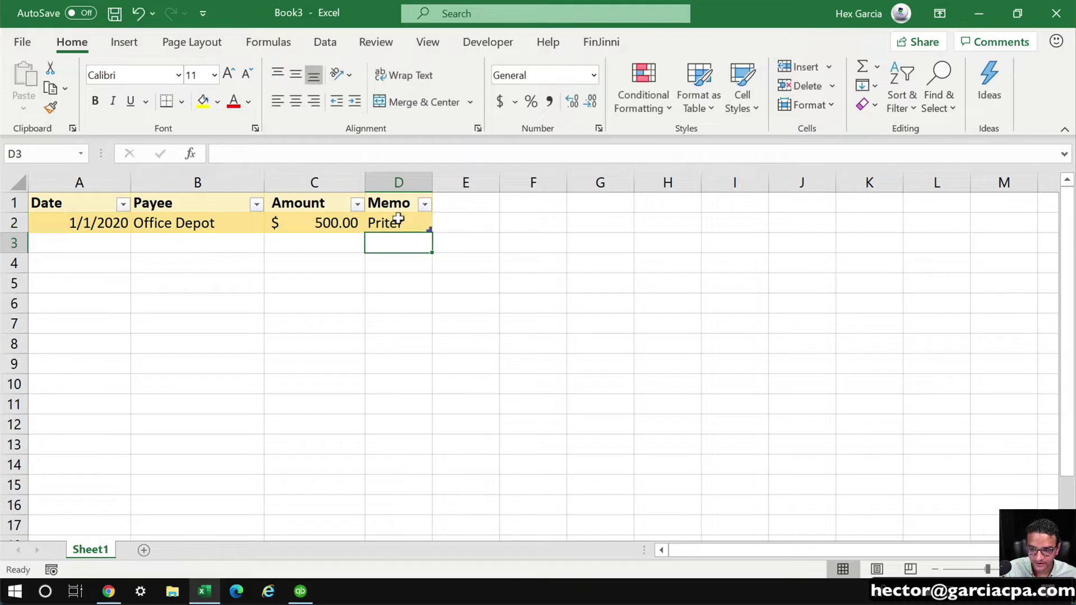
pyautogui.click(398, 218)
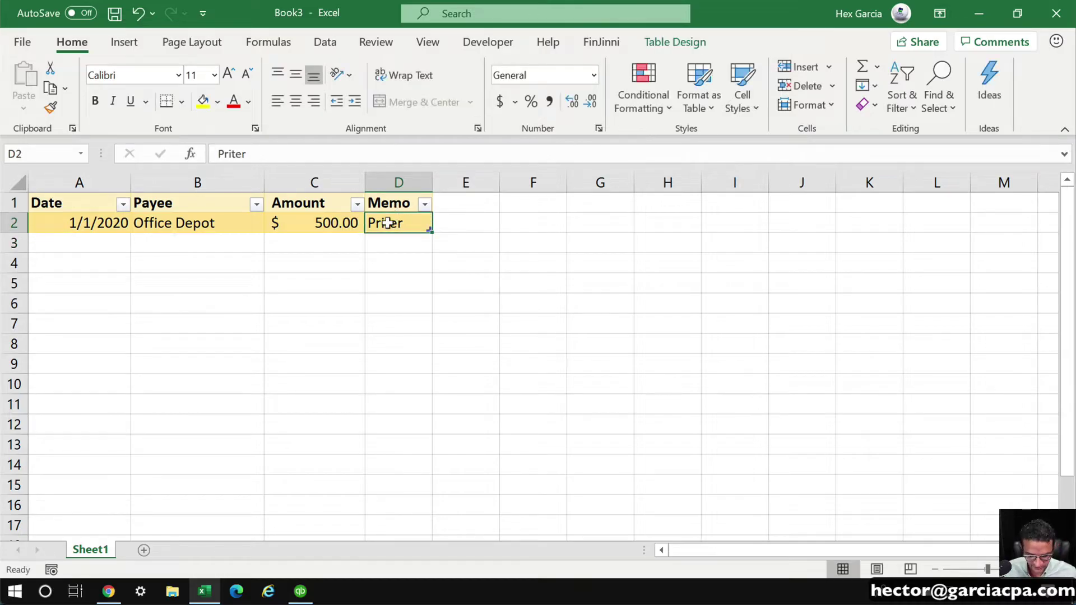
pyautogui.press('BackSpace')
pyautogui.press('Return')
pyautogui.press('Return')
pyautogui.press('Return')
pyautogui.click(385, 224)
pyautogui.write('Printe')
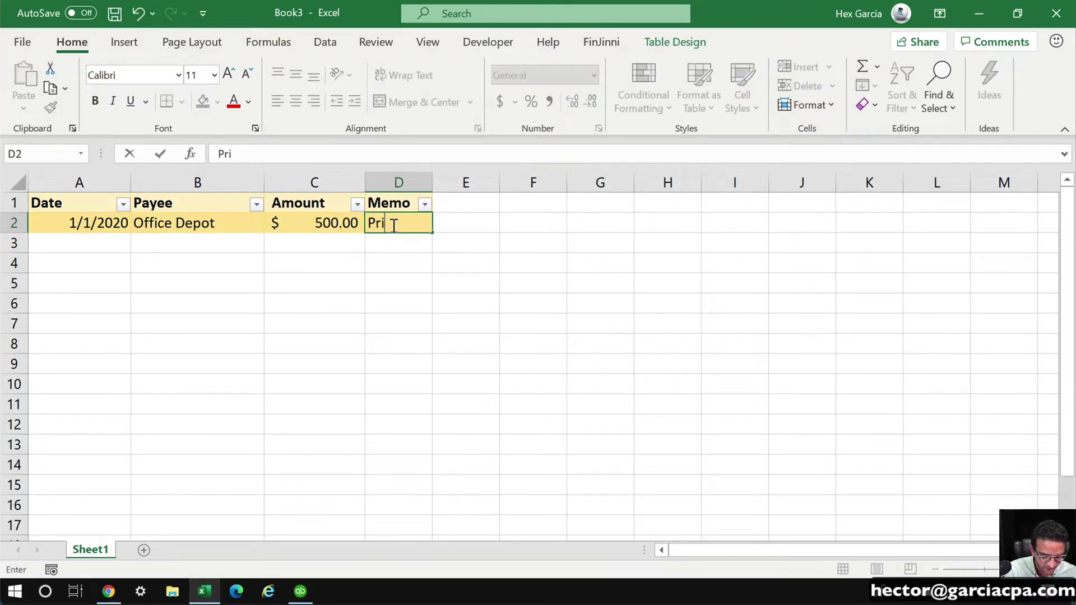
pyautogui.press('Return')
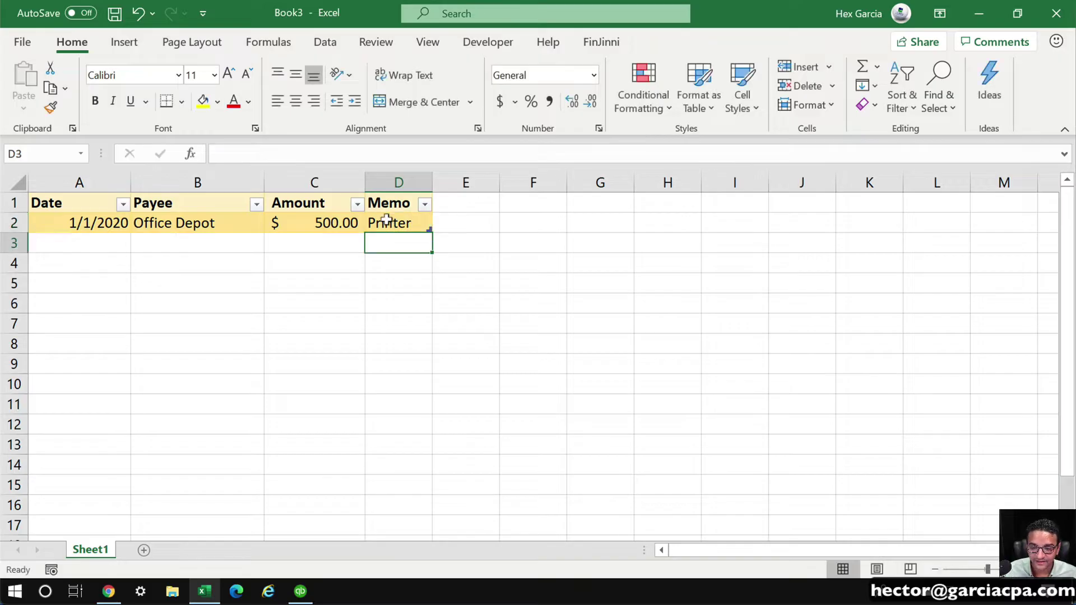
pyautogui.click(73, 239)
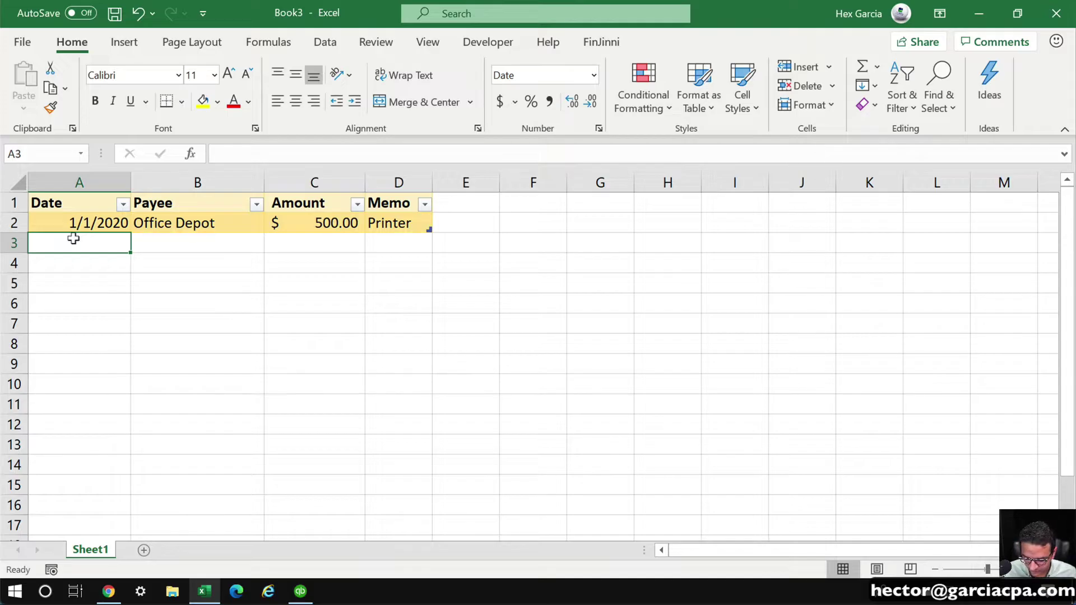
pyautogui.press('alt')
pyautogui.press('2')
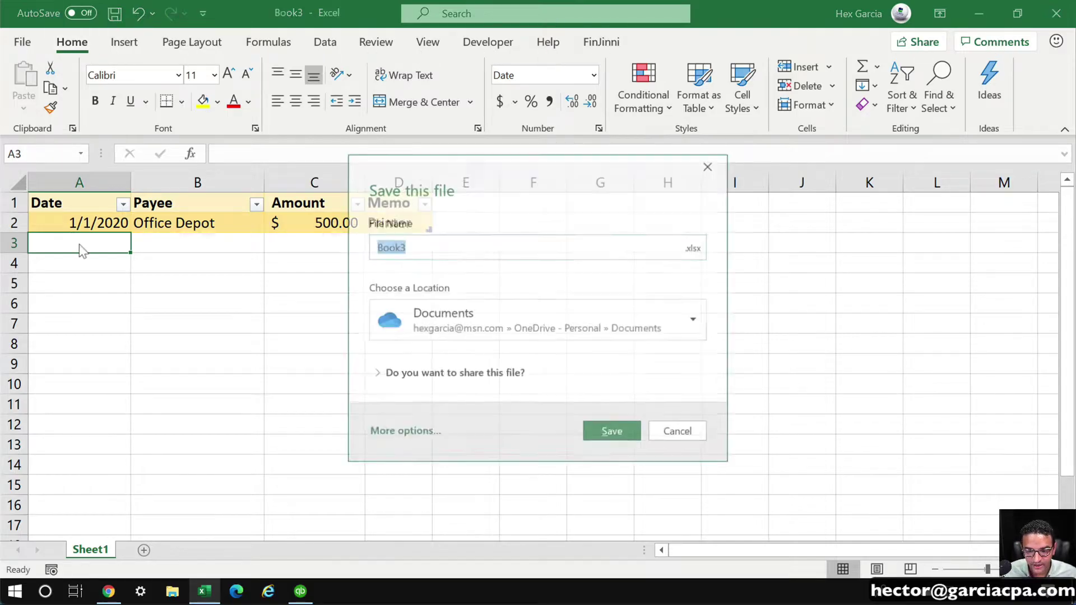
pyautogui.press('Escape')
# Add a second transaction in row 3 with date 01/02/2020, payee Chipotle and amount 27.80
pyautogui.doubleClick(77, 244)
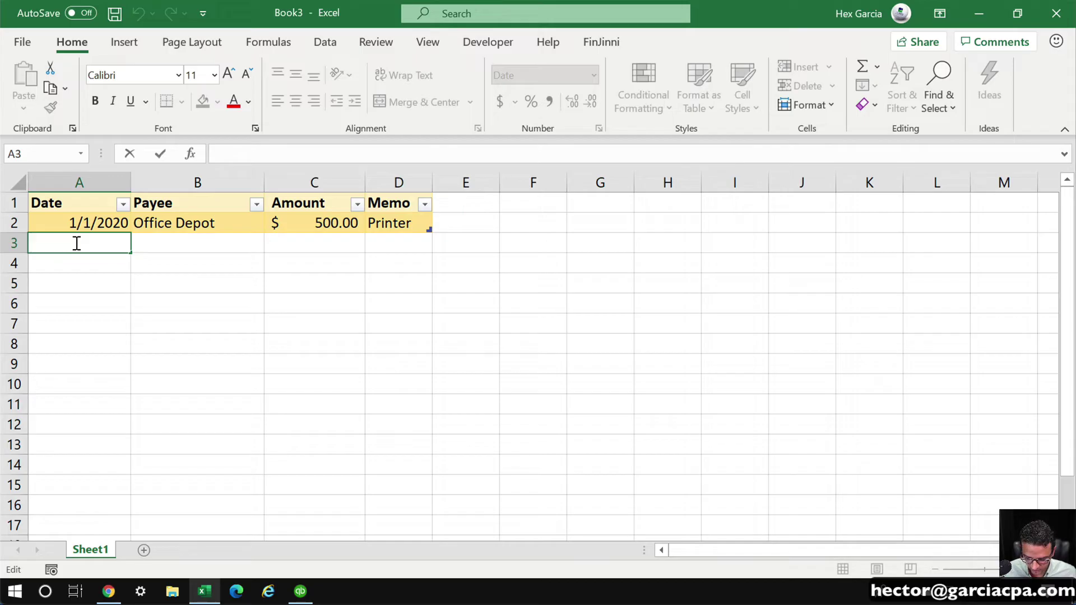
pyautogui.write('01/02/2020')
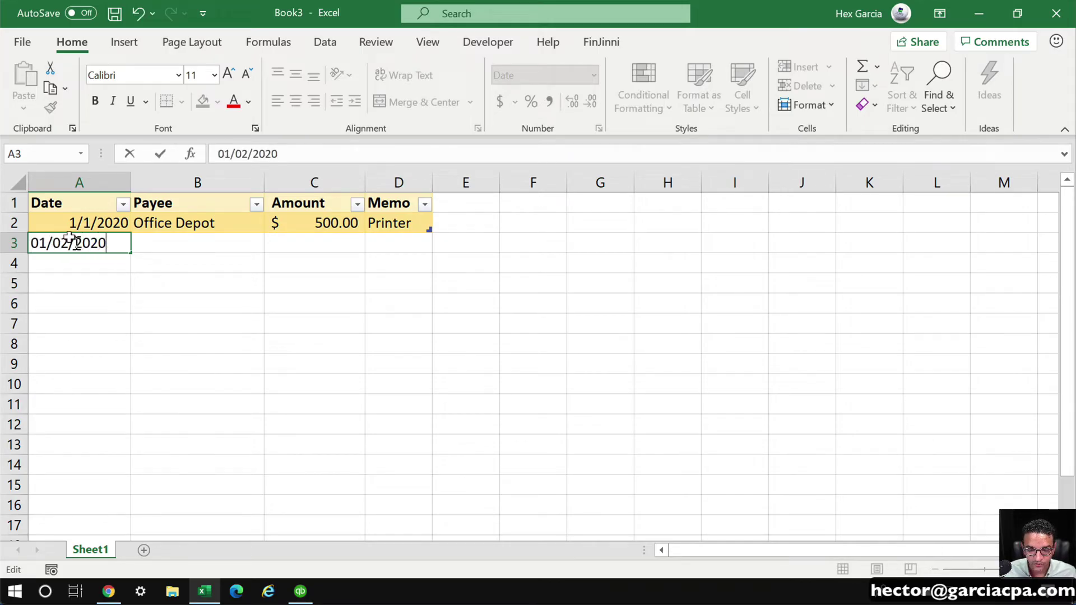
pyautogui.press('Tab')
pyautogui.write('Chipotle')
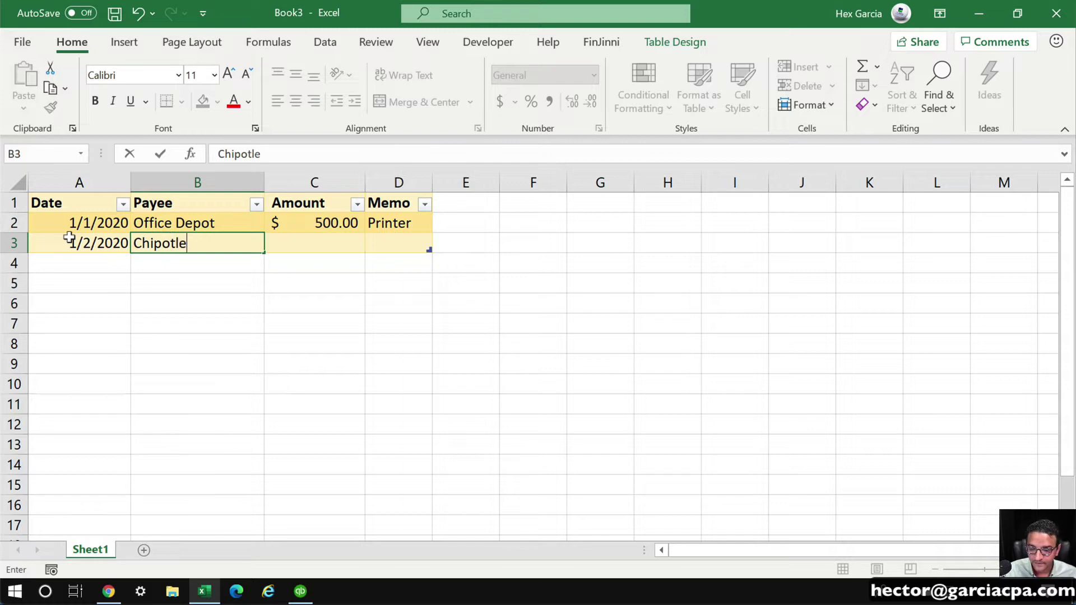
pyautogui.press('Tab')
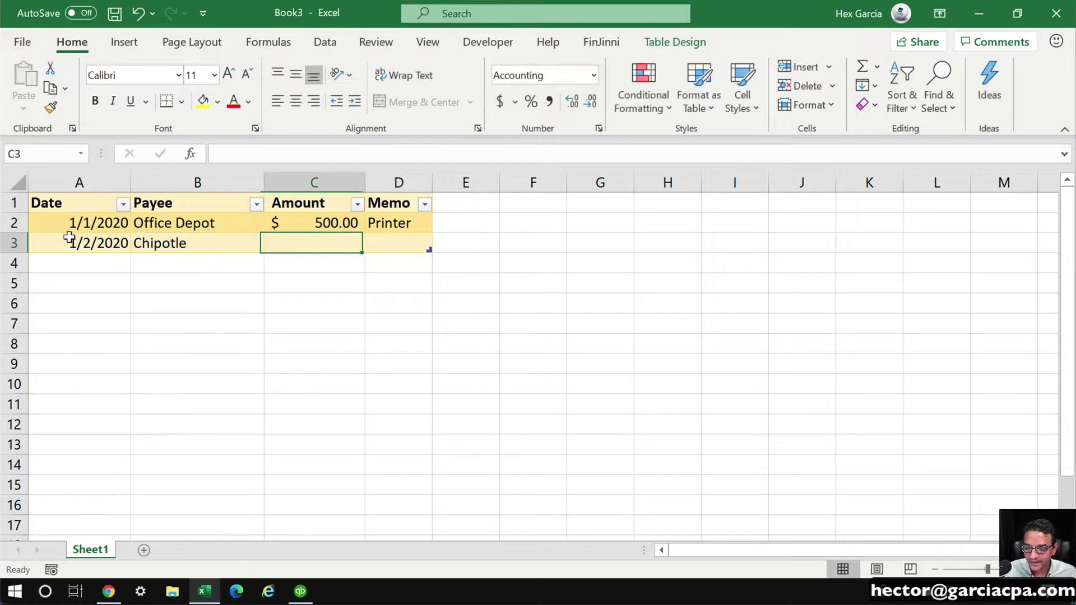
pyautogui.write('27.8')
pyautogui.press('Tab')
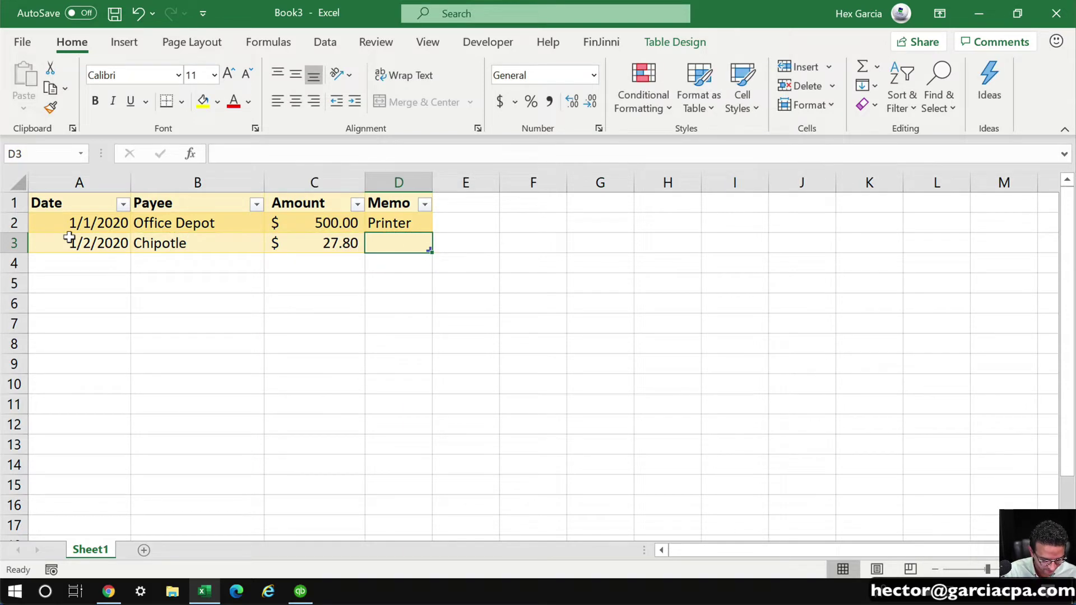
# Fill in the Chipotle memo as "with" plus the companion's first name, and widen the Memo column to fit the text
pyautogui.write('with rport')
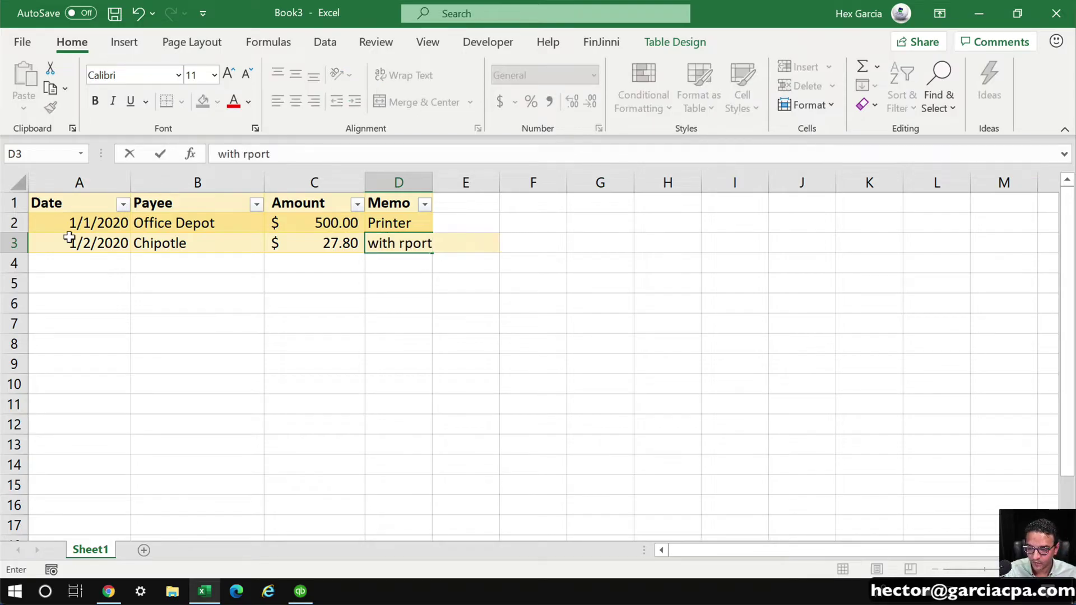
pyautogui.press('BackSpace')
pyautogui.press('BackSpace')
pyautogui.press('BackSpace')
pyautogui.press('BackSpace')
pyautogui.write('obe')
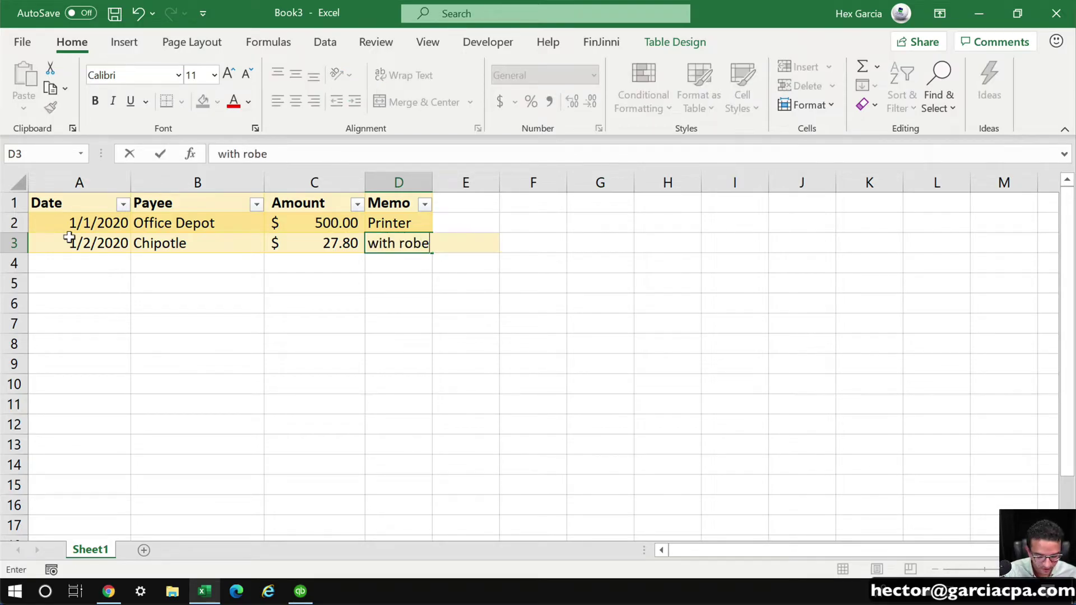
pyautogui.write('rt')
pyautogui.press('Return')
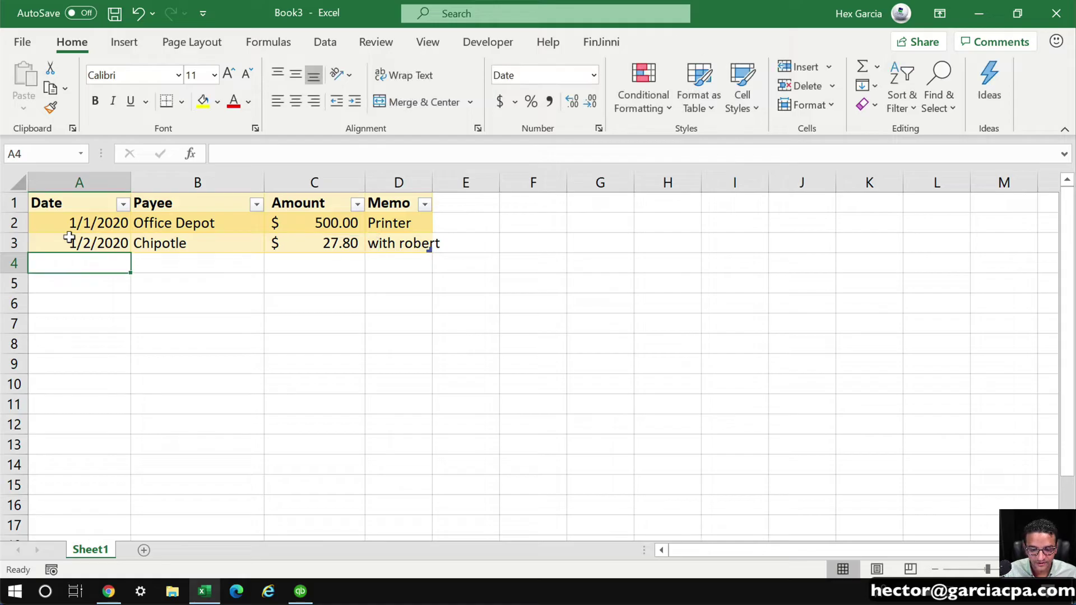
pyautogui.moveTo(432, 182); pyautogui.dragTo(527, 183)
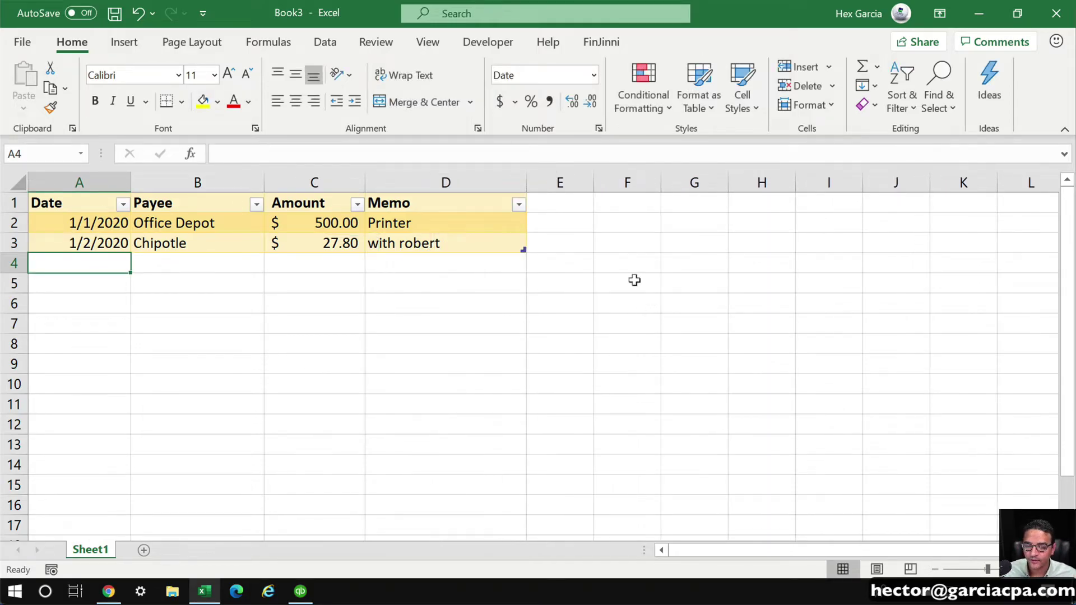
# Add a third transaction in row 4 with date 01/03/2020, payee Chillis and amount 50.00, leaving the memo blank
pyautogui.click(466, 238)
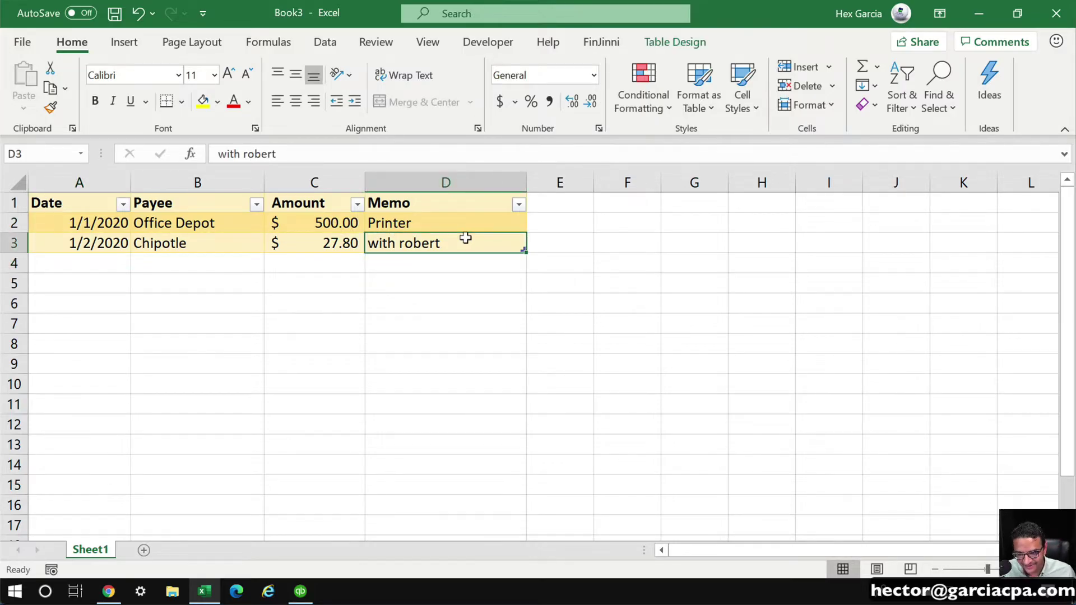
pyautogui.press('Down')
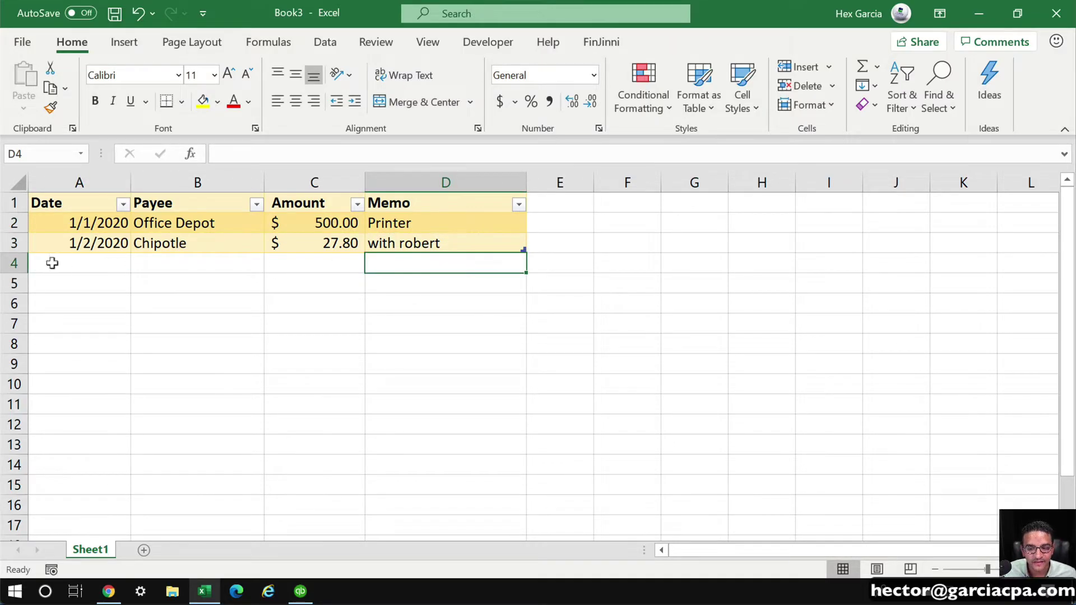
pyautogui.click(60, 257)
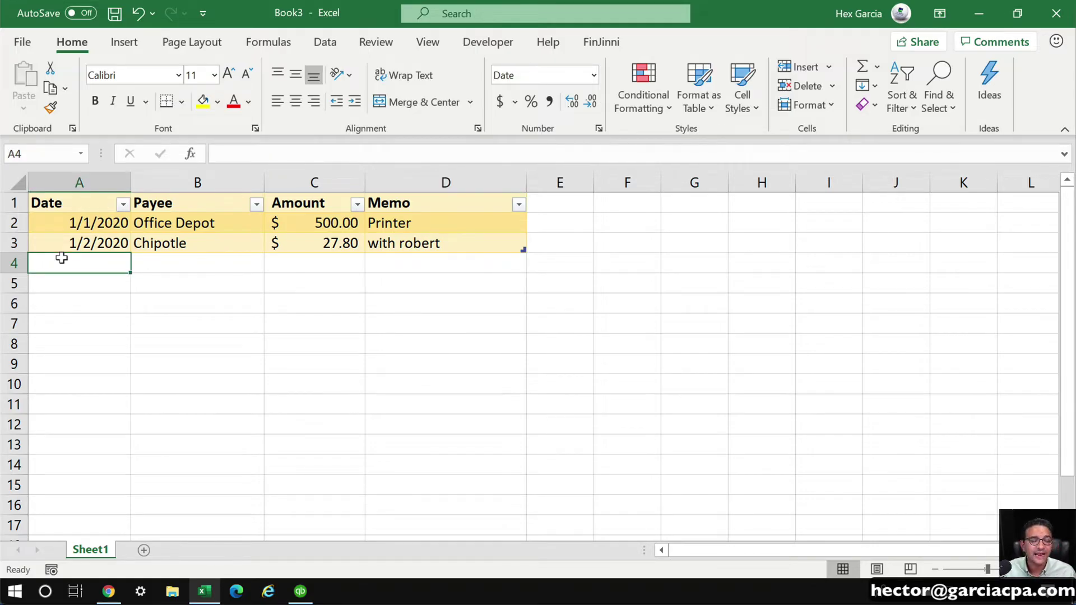
pyautogui.write('01/03')
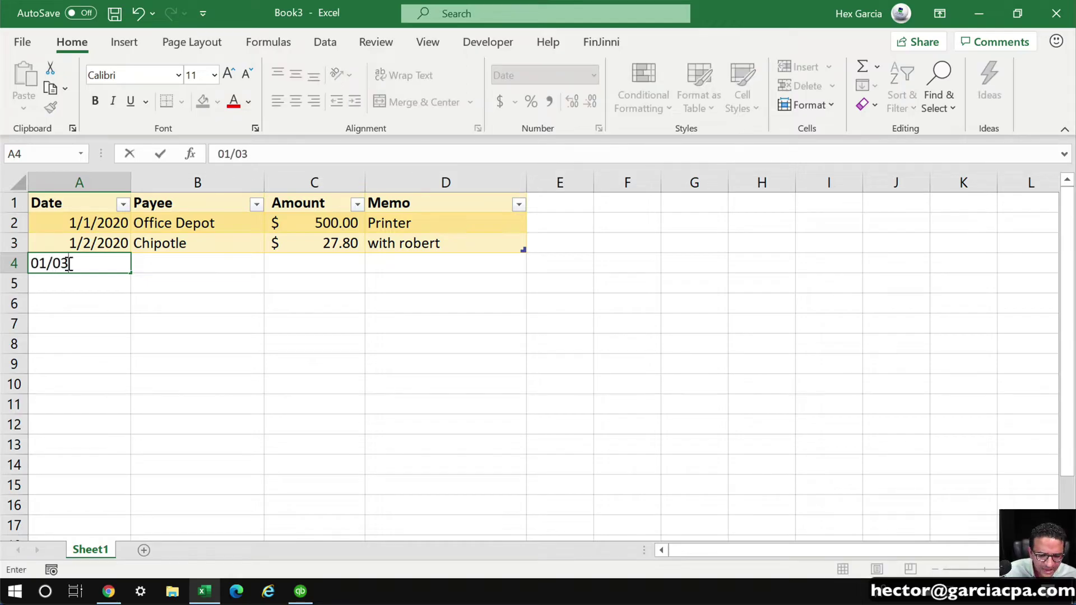
pyautogui.write('/2020')
pyautogui.press('Tab')
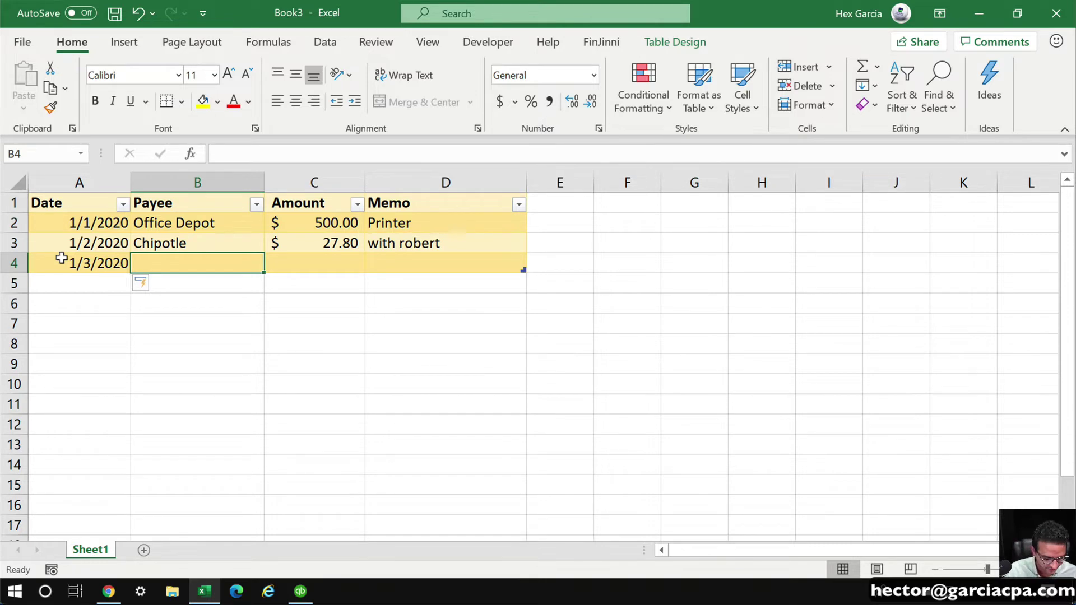
pyautogui.write('Chillis')
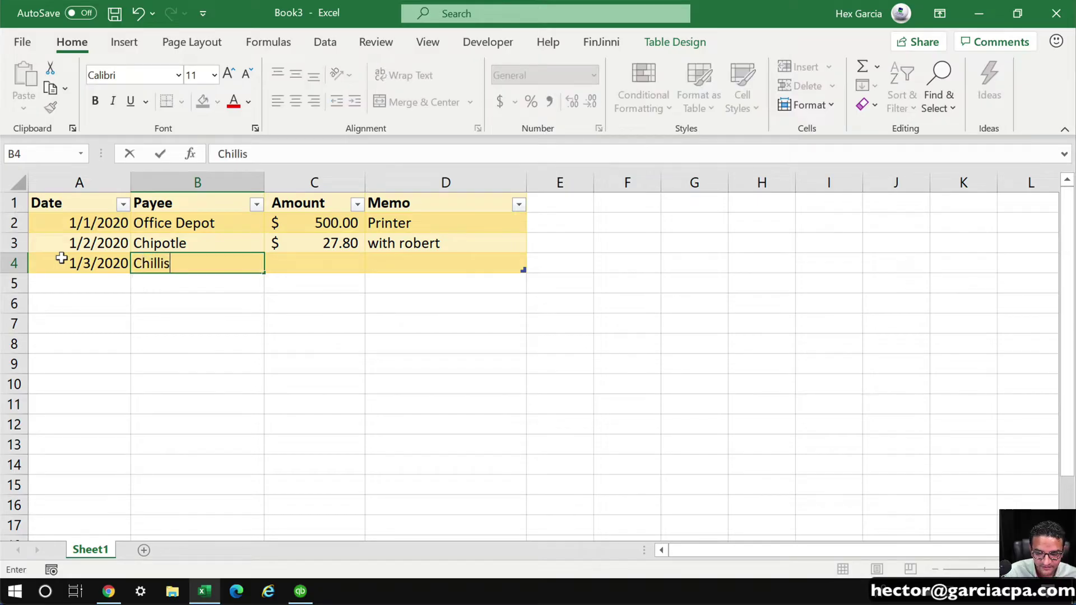
pyautogui.press('Tab')
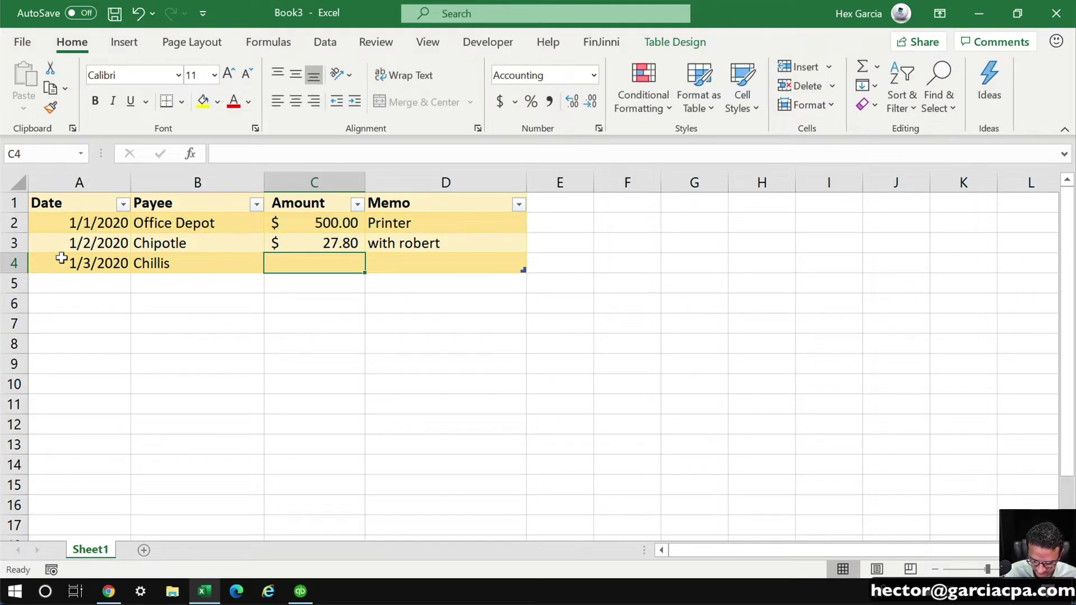
pyautogui.write('50.00')
pyautogui.press('Return')
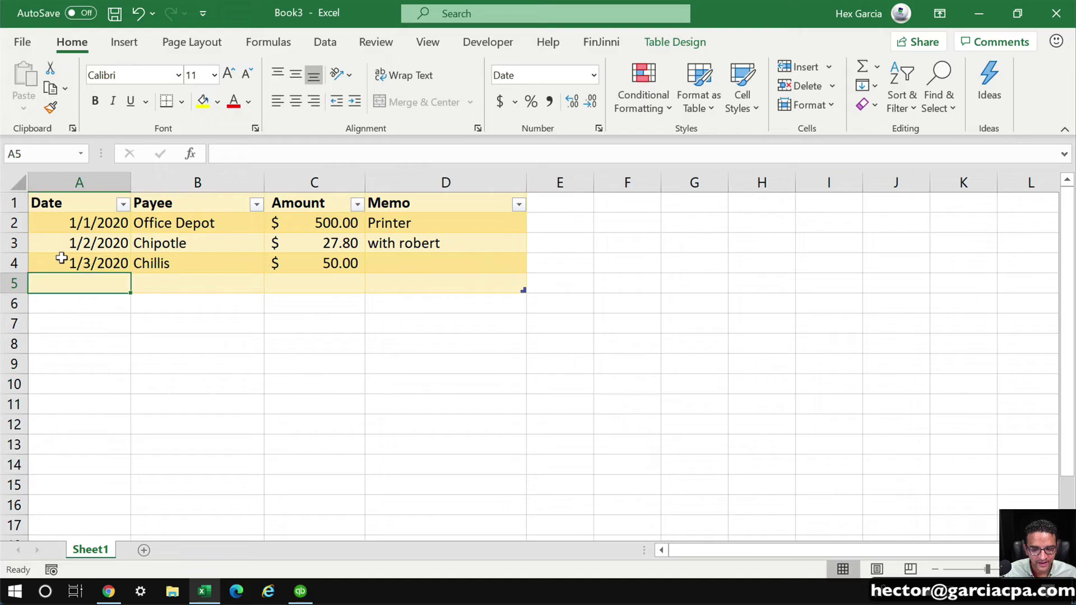
# Add a fourth transaction in row 5 with date 01/04/2020, payee Paneral and amount 12.89, leaving the memo blank
pyautogui.write('01/04/2020')
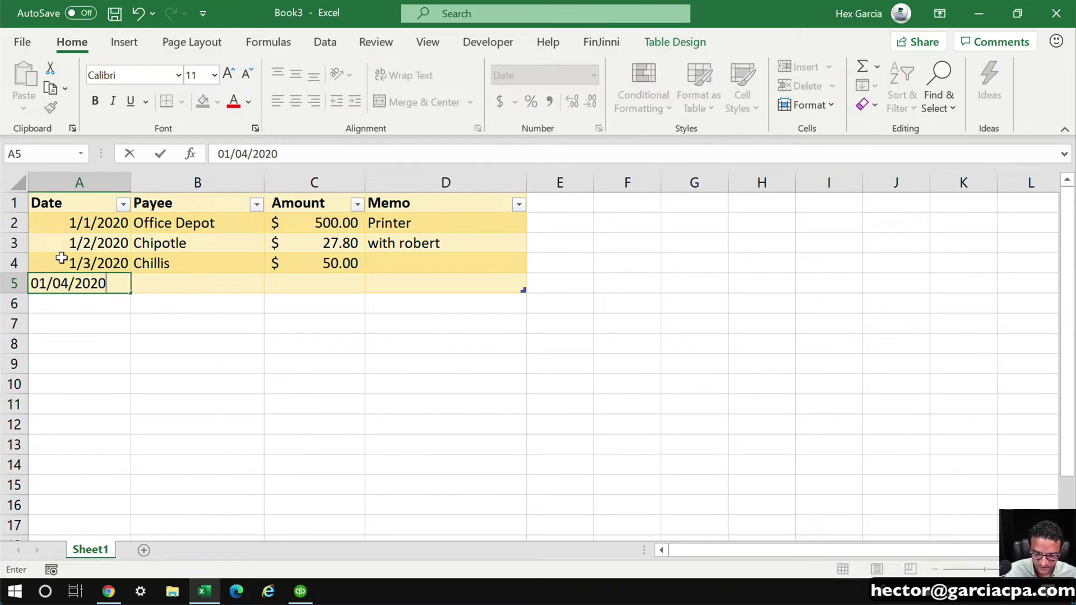
pyautogui.press('Tab')
pyautogui.write('Paneral')
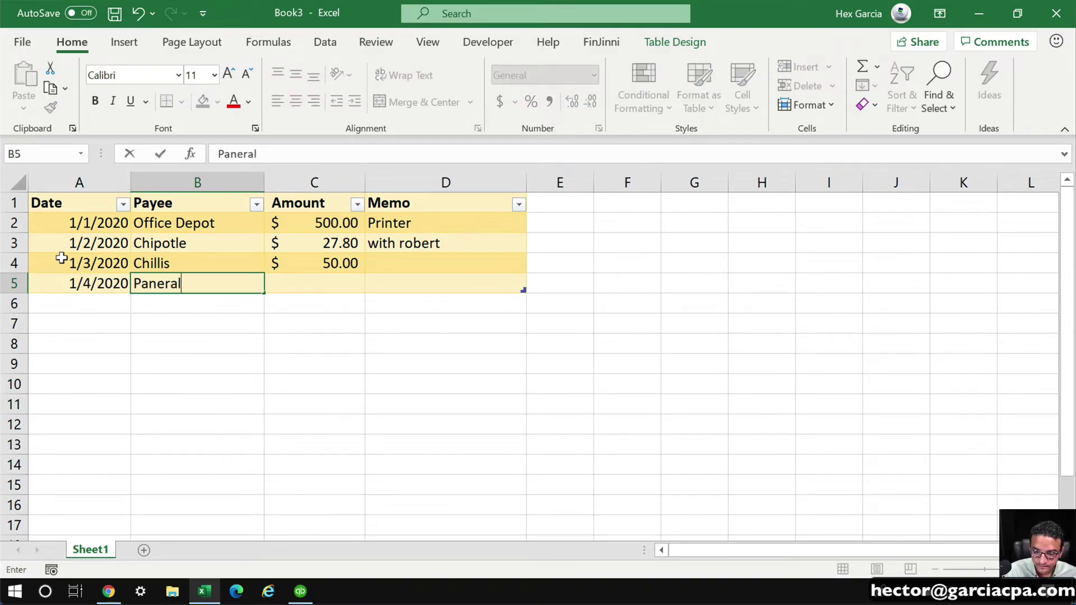
pyautogui.press('Tab')
pyautogui.write('12.89')
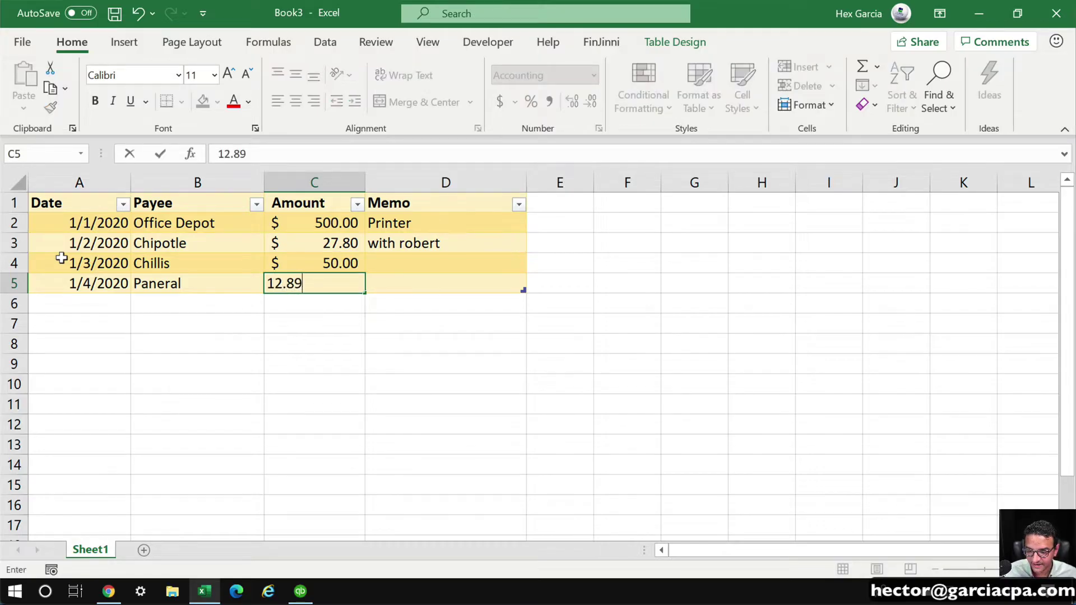
pyautogui.press('Tab')
pyautogui.press('Return')
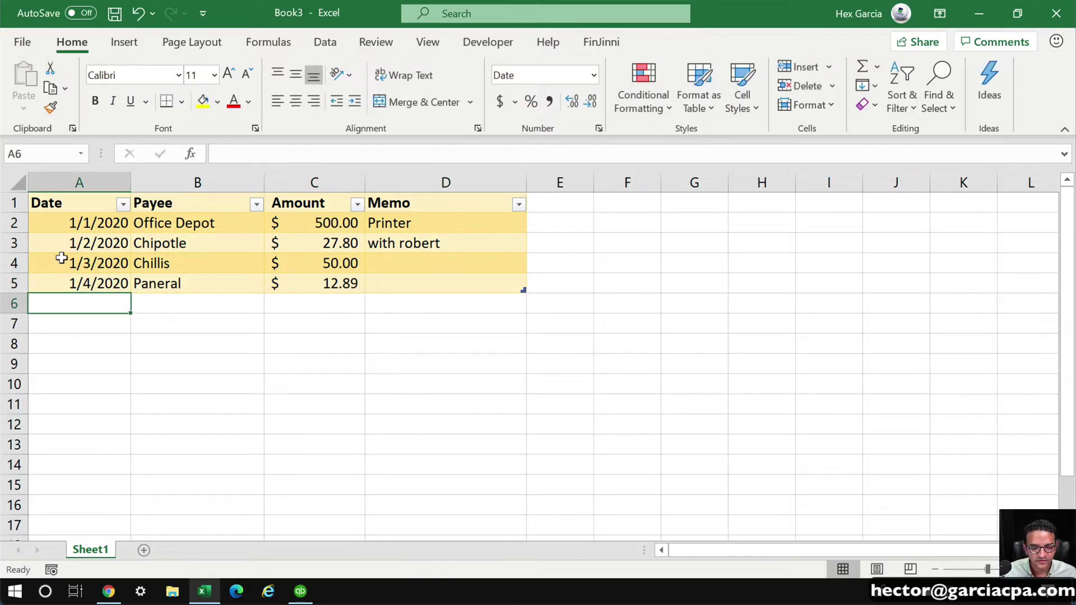
# Correct the payee of the fourth transaction in B5 to "Panera"
pyautogui.click(197, 275)
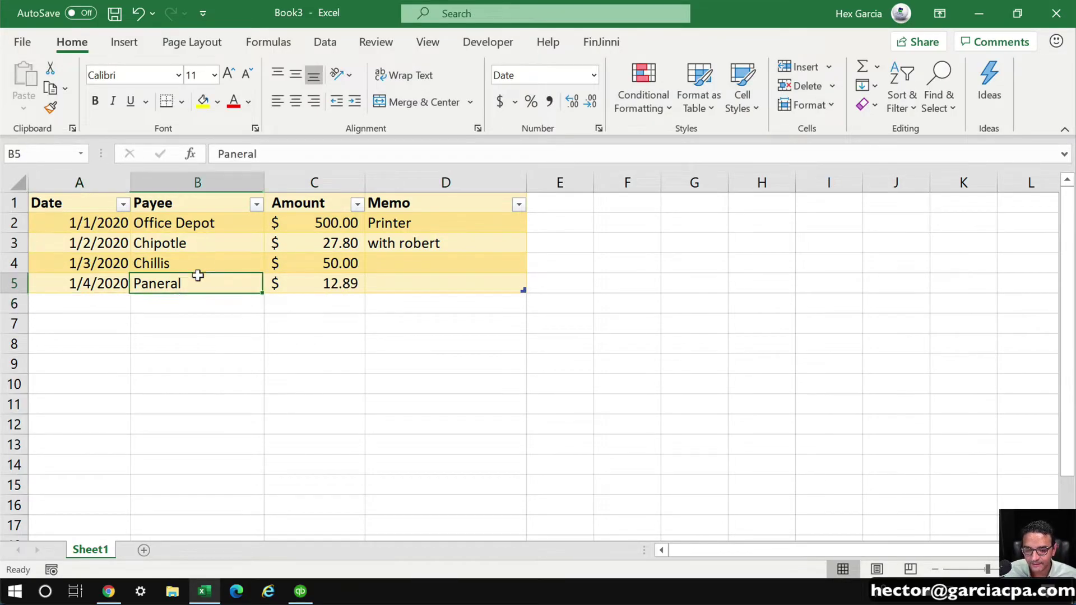
pyautogui.doubleClick(206, 281)
pyautogui.press('BackSpace')
pyautogui.click(163, 315)
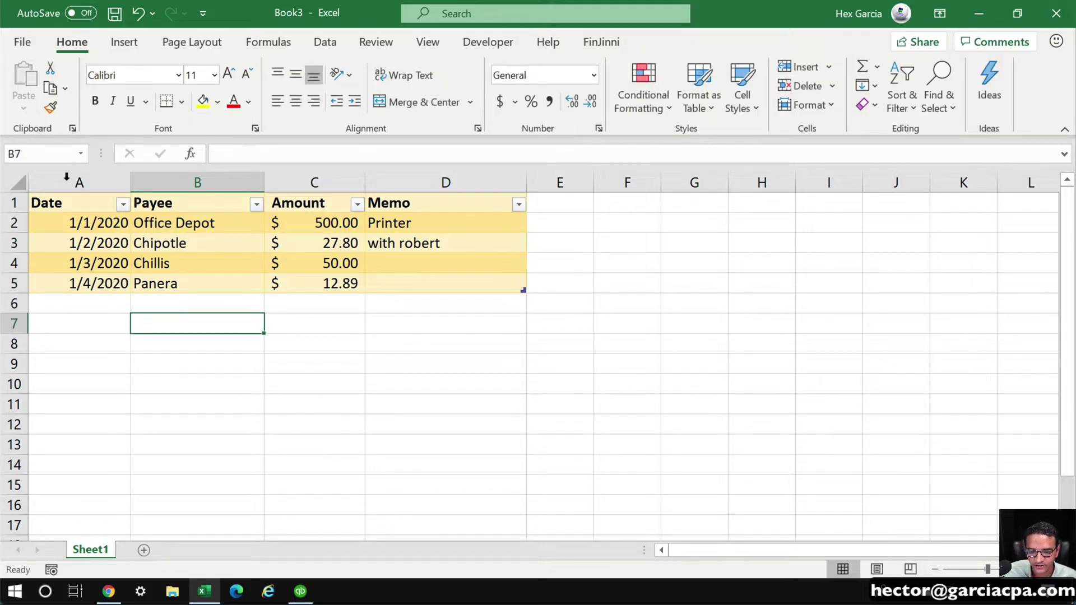
pyautogui.moveTo(64, 196); pyautogui.dragTo(494, 273)
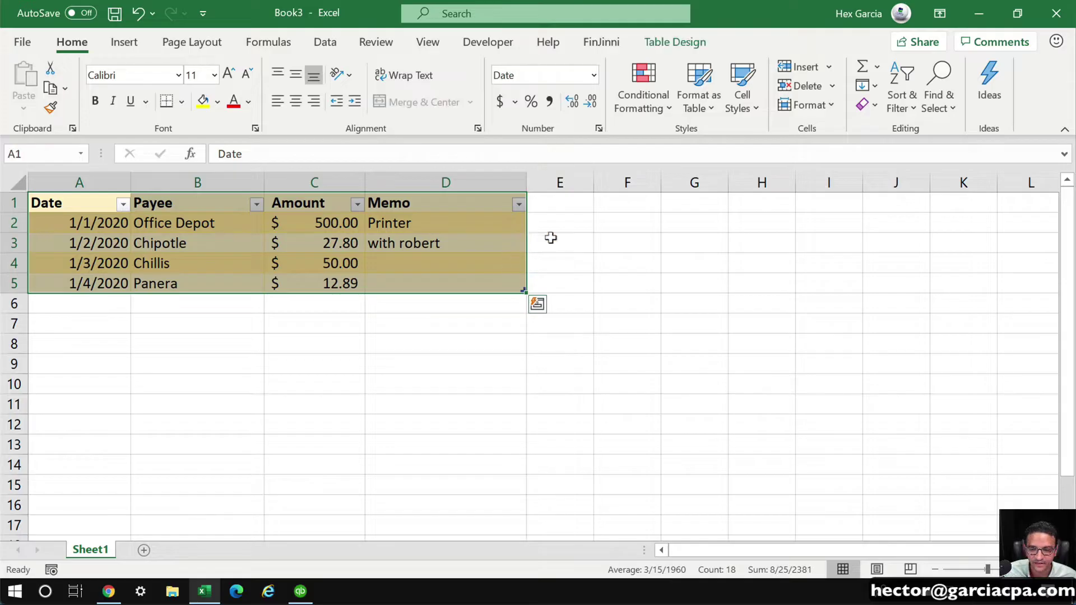
pyautogui.click(552, 203)
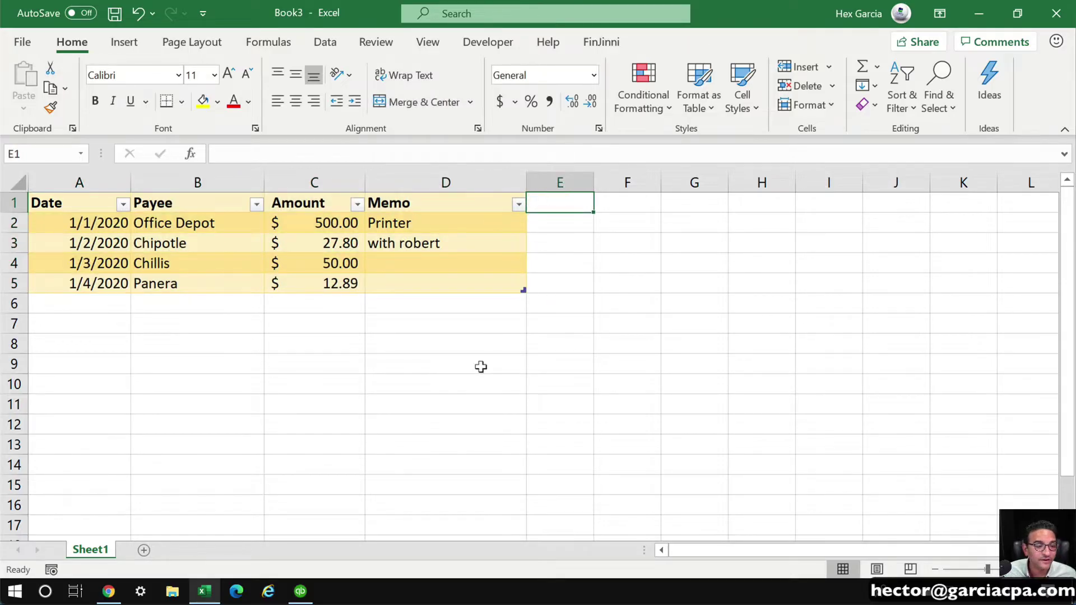
# Insert a new table column between Amount and Memo and name its header "Account"
pyautogui.click(420, 175)
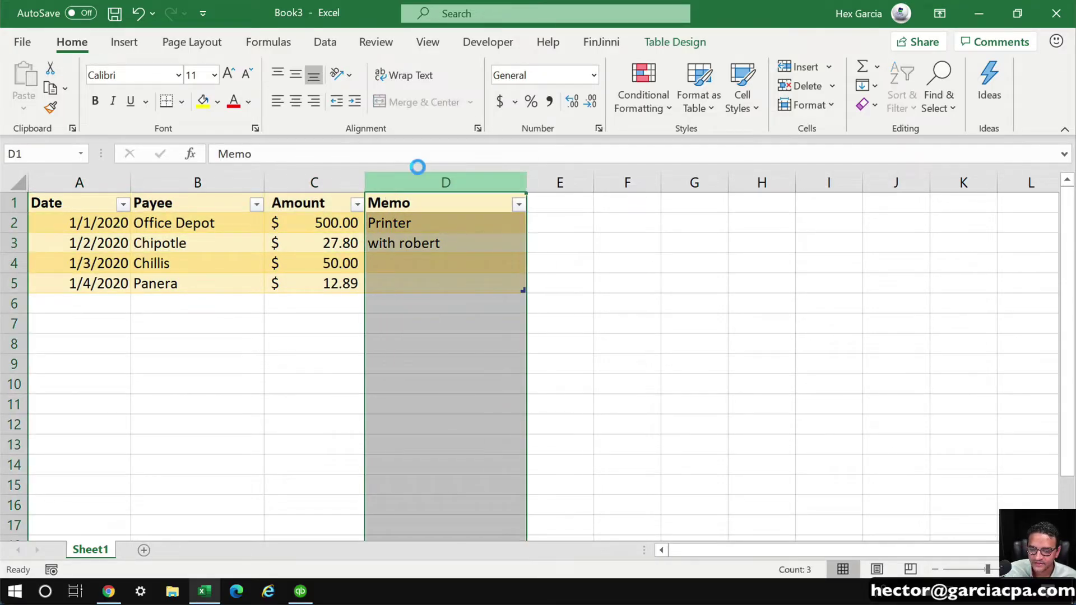
pyautogui.rightClick(434, 183)
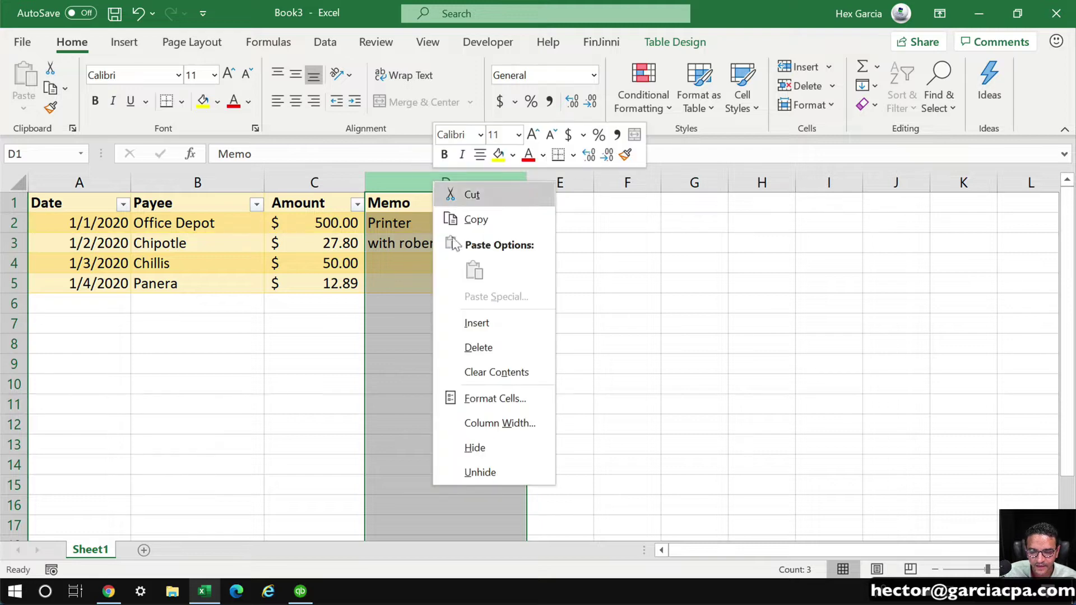
pyautogui.click(480, 322)
pyautogui.click(387, 343)
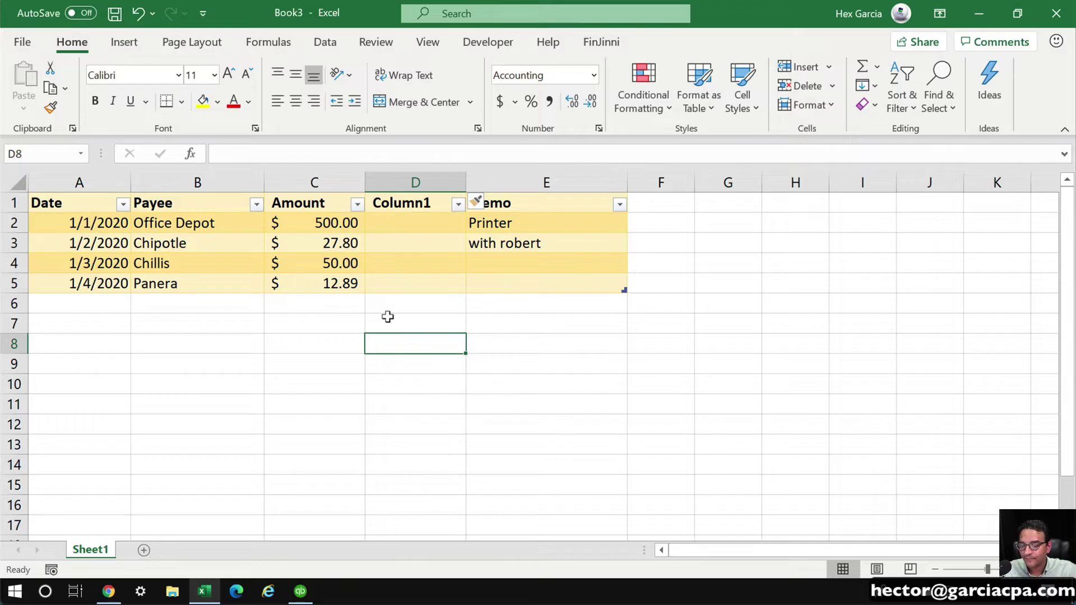
pyautogui.click(425, 203)
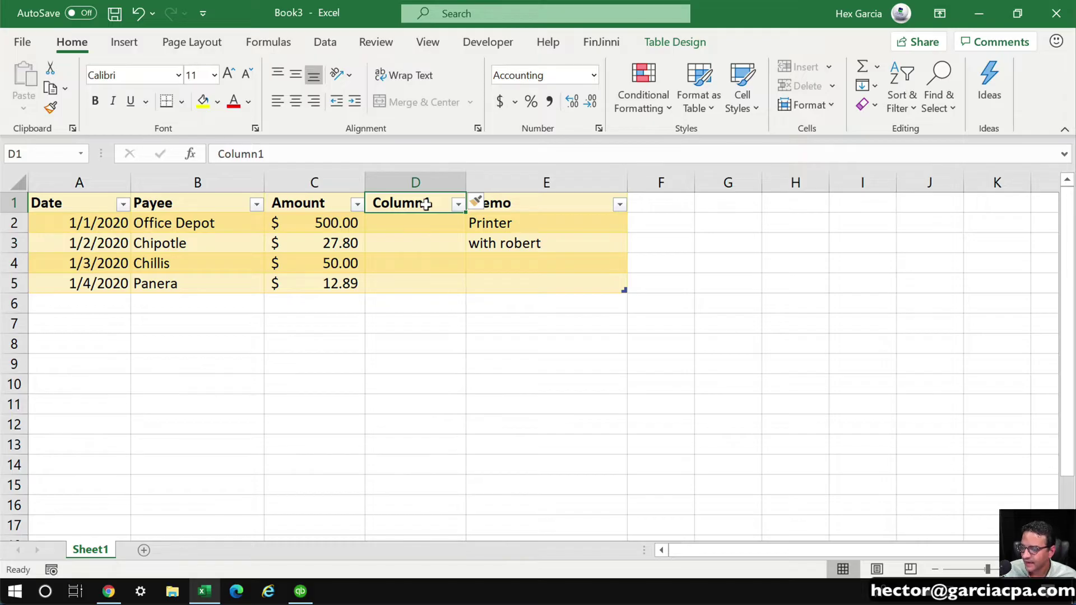
pyautogui.write('Account')
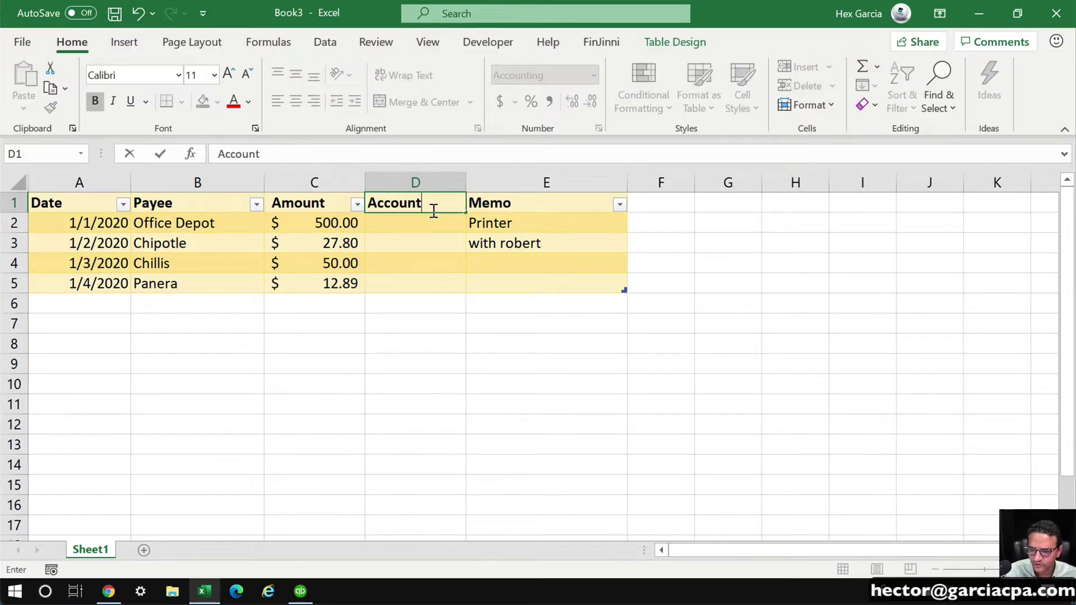
pyautogui.press('Return')
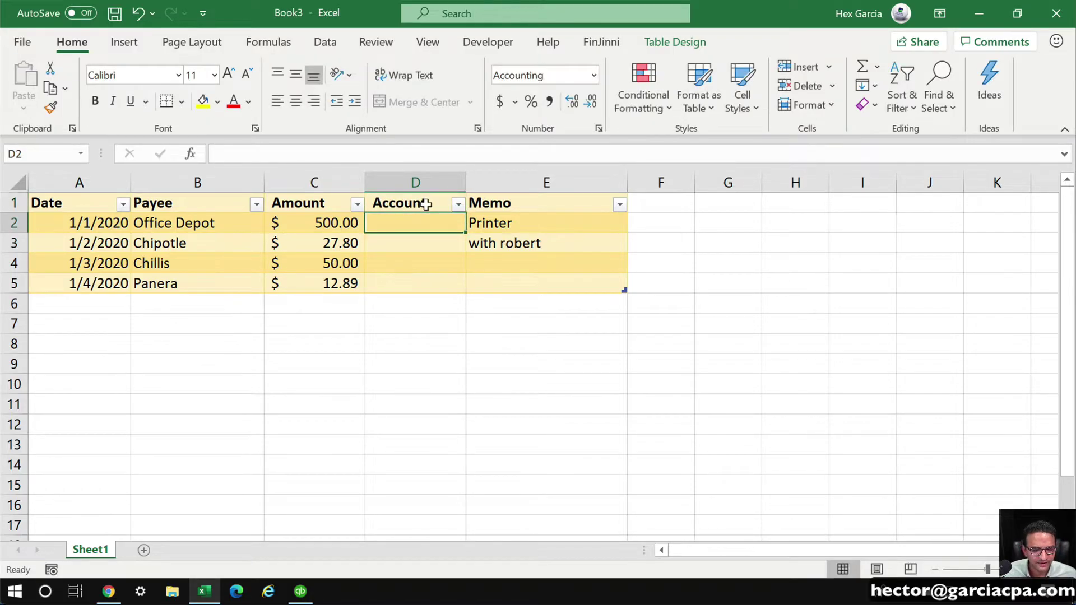
# Fill in the account for the Office Depot transaction in D2 as "Office Suppies"
pyautogui.write('Offuce')
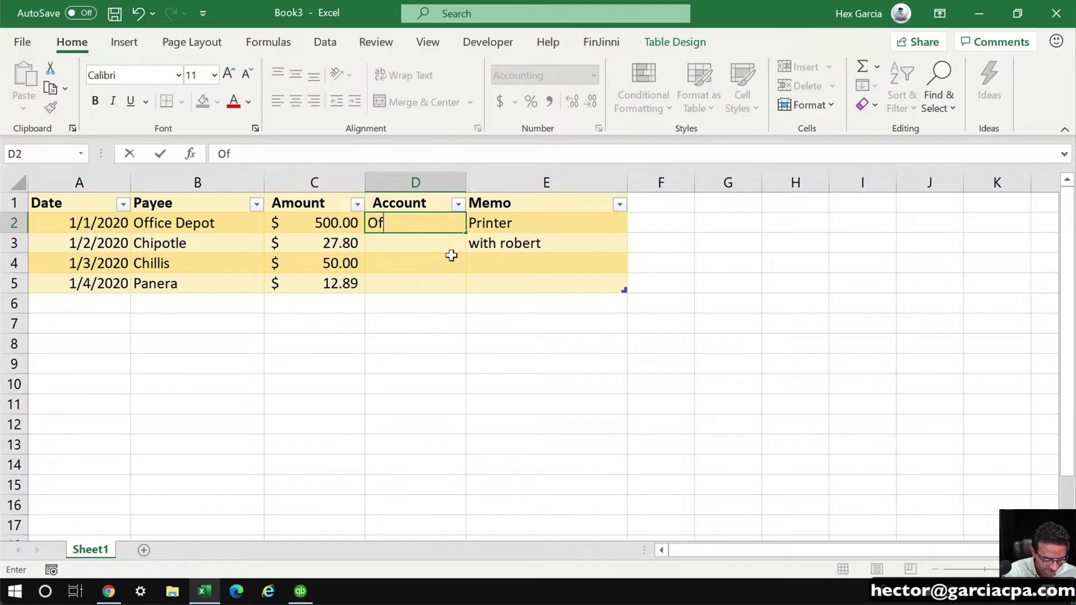
pyautogui.press('BackSpace')
pyautogui.press('BackSpace')
pyautogui.press('BackSpace')
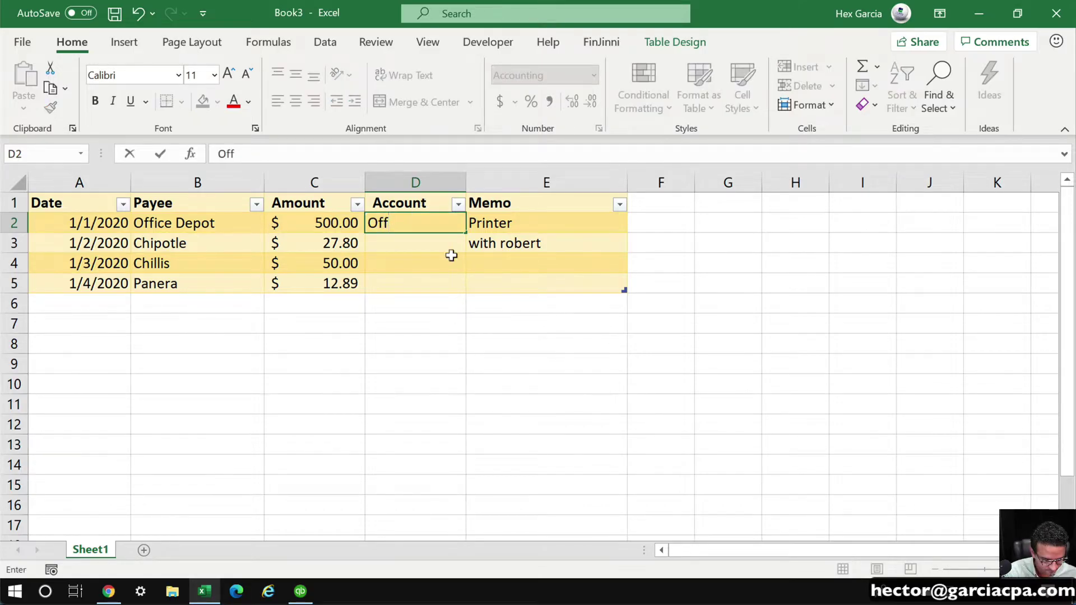
pyautogui.write('icde')
pyautogui.press('BackSpace')
pyautogui.press('BackSpace')
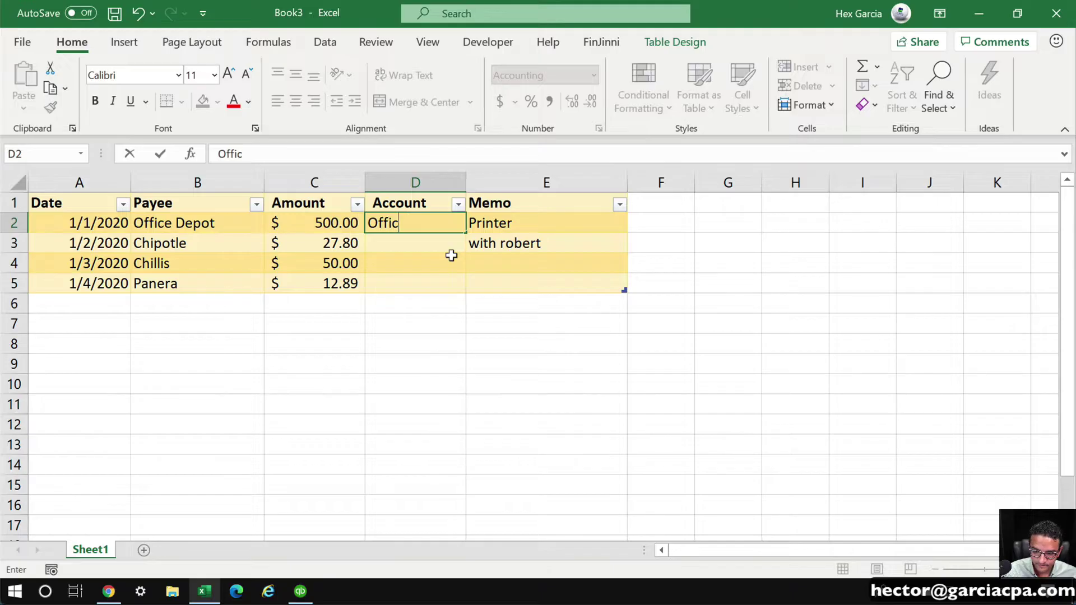
pyautogui.write('e Supples')
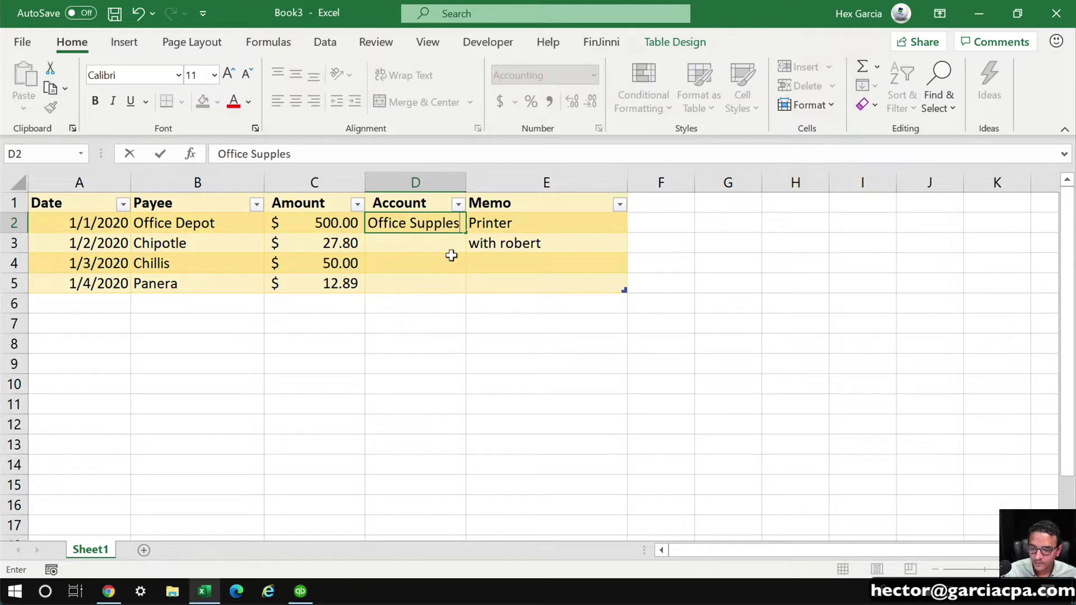
pyautogui.press('BackSpace')
pyautogui.press('BackSpace')
pyautogui.press('BackSpace')
pyautogui.write('ies')
pyautogui.press('Return')
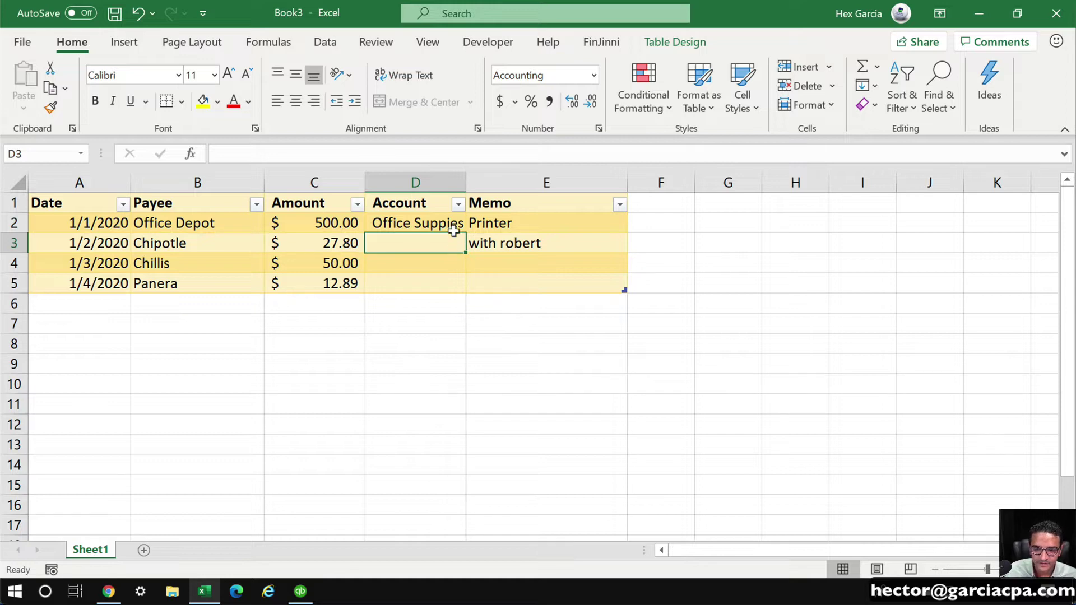
# Correct the spelling of the Office Depot account in D2 to "Office Supplies"
pyautogui.click(441, 224)
pyautogui.doubleClick(436, 224)
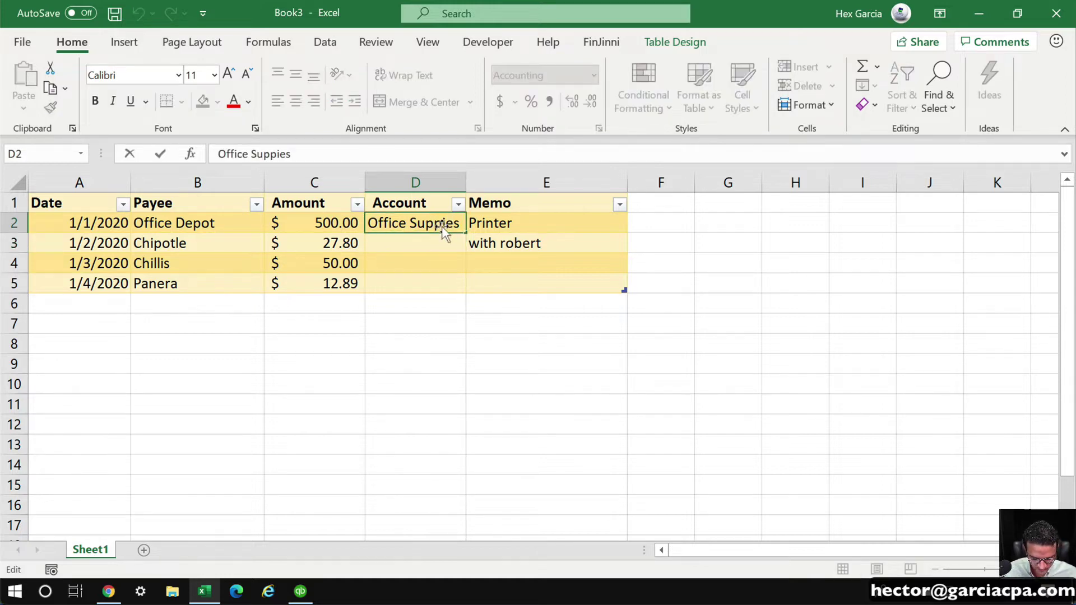
pyautogui.write('l')
pyautogui.click(401, 235)
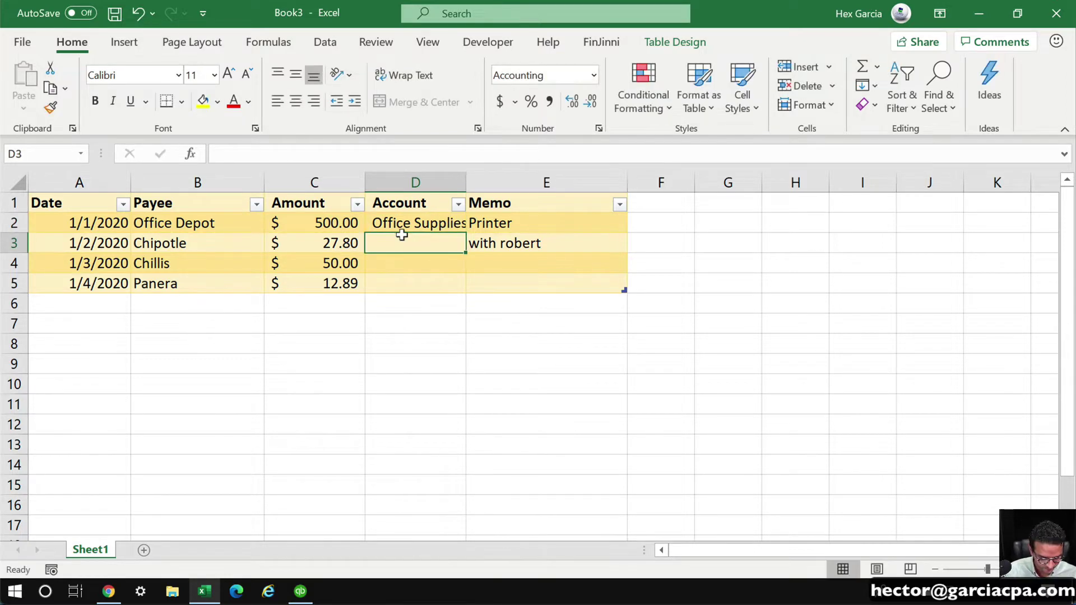
# Enter the account "Meals" for Chipotle in D3 and "MEals" for Chillis and Panera in D4 and D5
pyautogui.write('MEals')
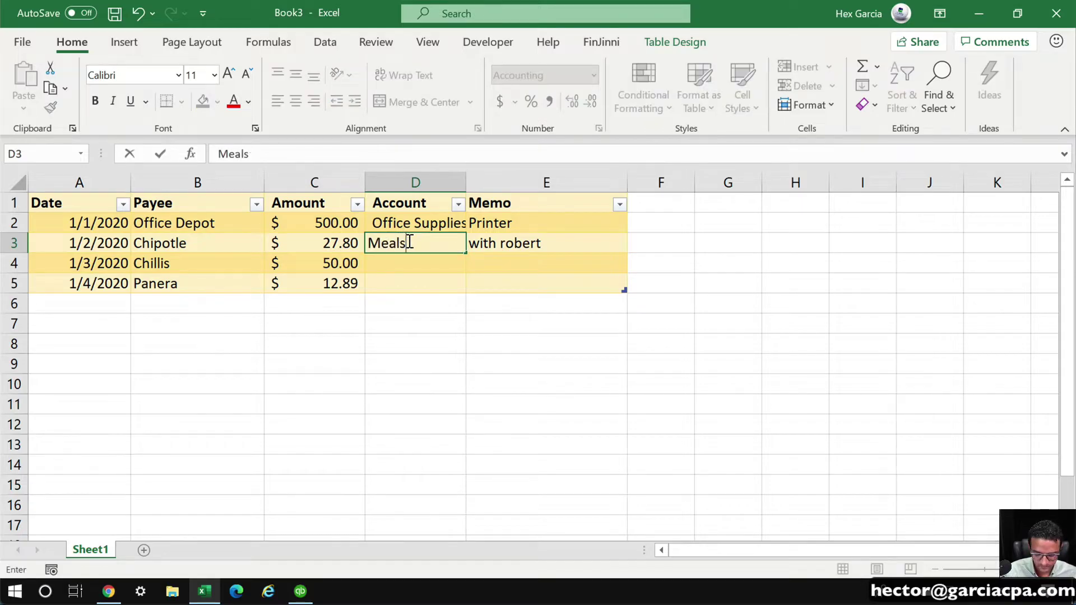
pyautogui.press('Return')
pyautogui.write('MEals')
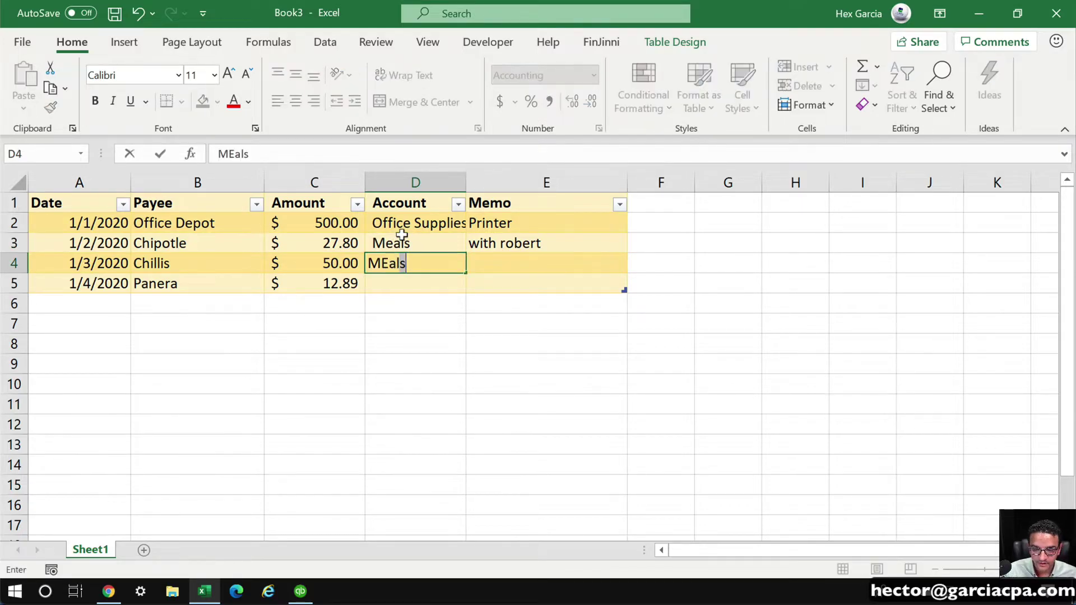
pyautogui.press('Return')
pyautogui.write('MEals')
pyautogui.press('Return')
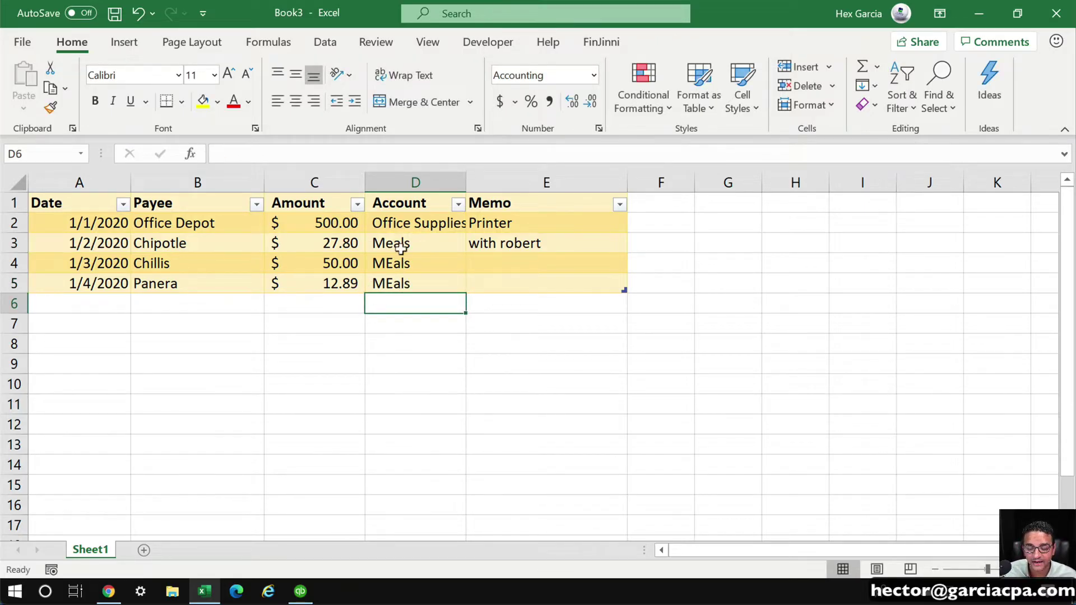
pyautogui.moveTo(413, 238); pyautogui.dragTo(413, 277)
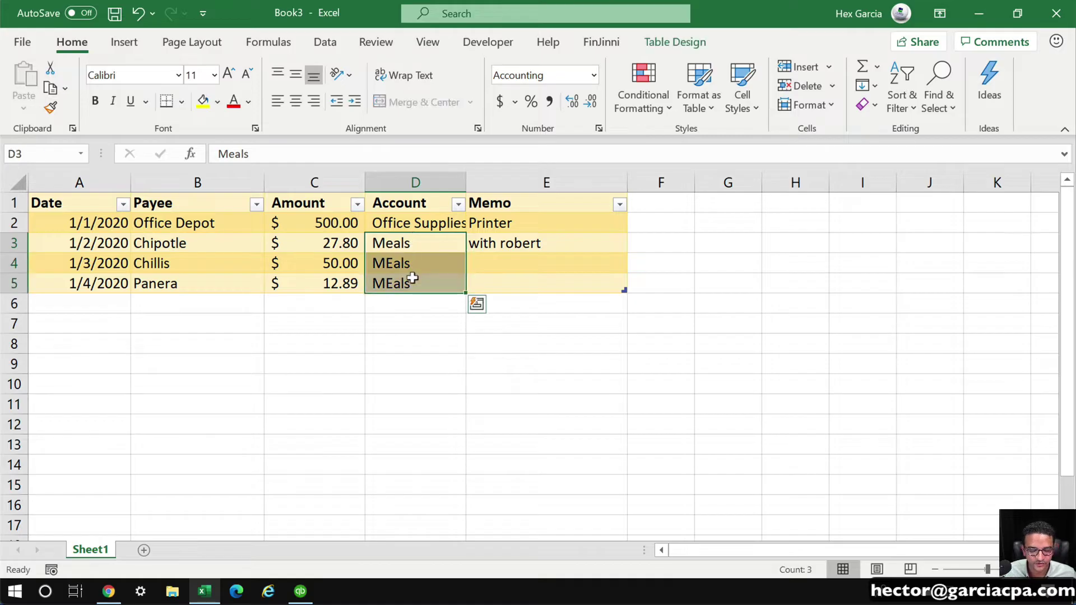
pyautogui.click(408, 314)
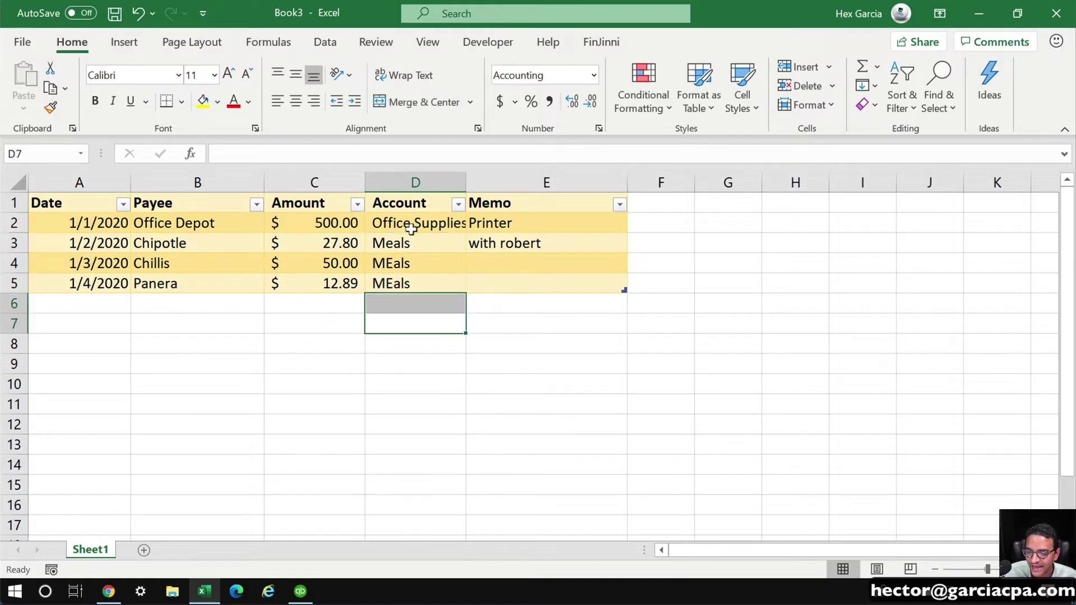
# Replace the account of the Chipotle, Chillis and Panera transactions in D3:D5 with "Meals & Entertaiment" in one entry
pyautogui.moveTo(413, 241); pyautogui.dragTo(412, 273)
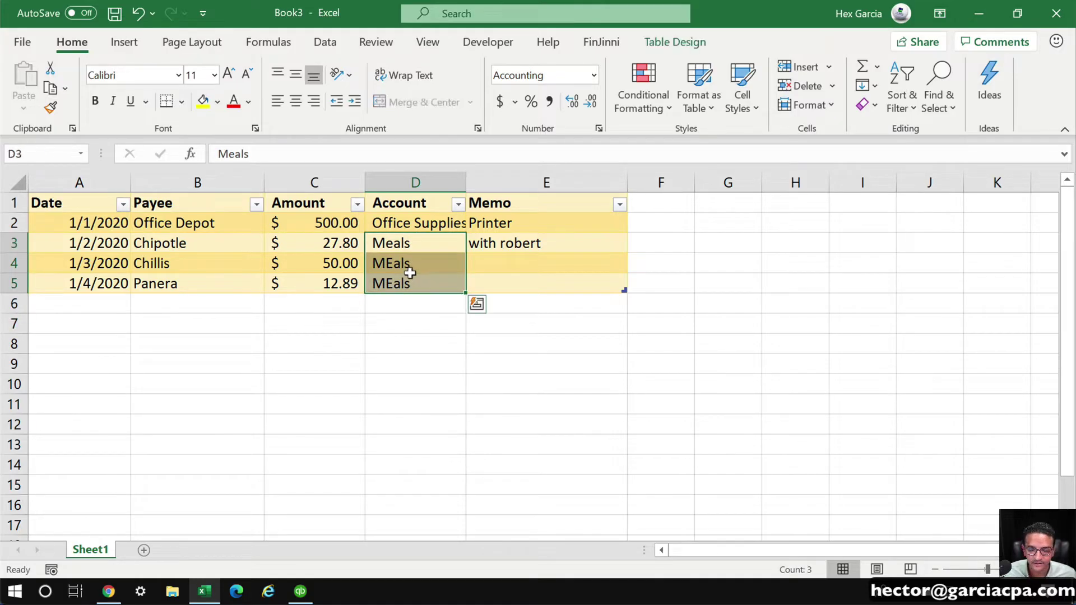
pyautogui.moveTo(283, 157); pyautogui.dragTo(150, 153)
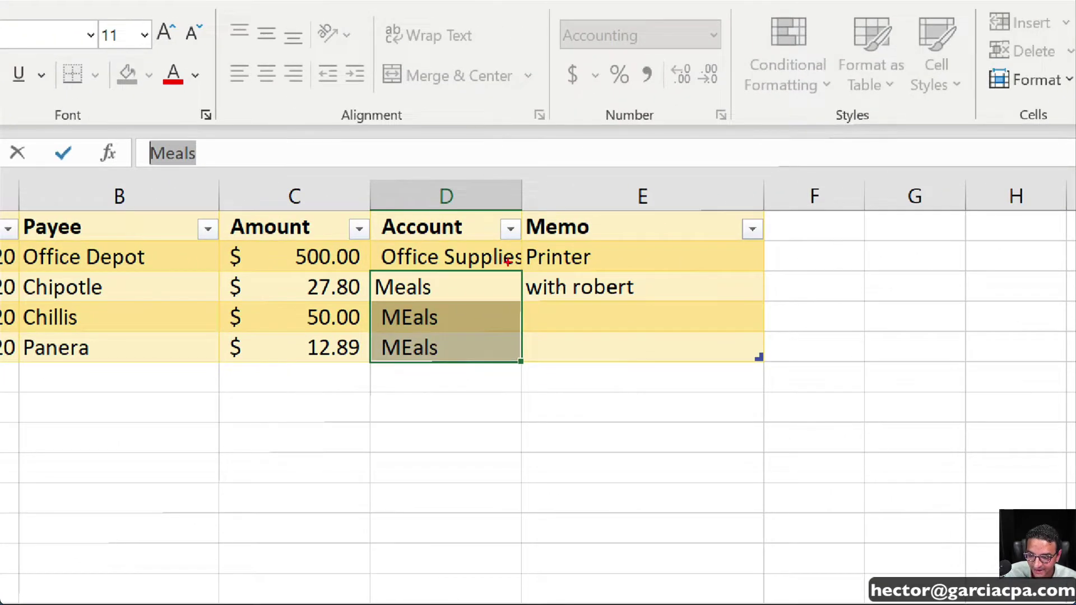
pyautogui.moveTo(507, 261)
pyautogui.mouseDown()
pyautogui.moveTo(409, 257)
pyautogui.moveTo(399, 385)
pyautogui.moveTo(532, 283)
pyautogui.moveTo(417, 244)
pyautogui.mouseUp()
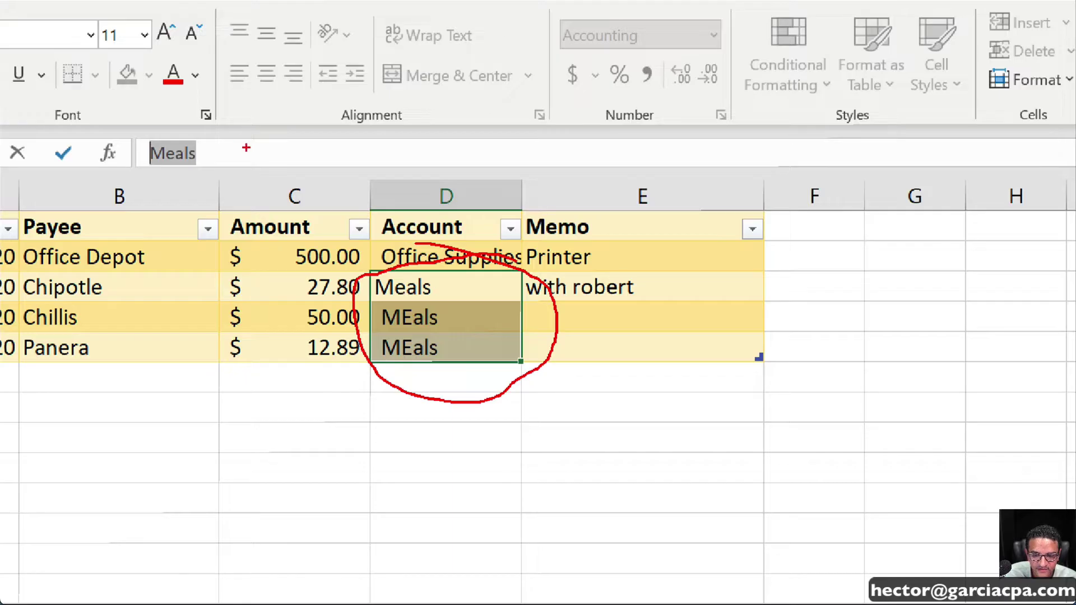
pyautogui.moveTo(206, 112)
pyautogui.mouseDown()
pyautogui.moveTo(168, 114)
pyautogui.moveTo(180, 182)
pyautogui.moveTo(205, 113)
pyautogui.mouseUp()
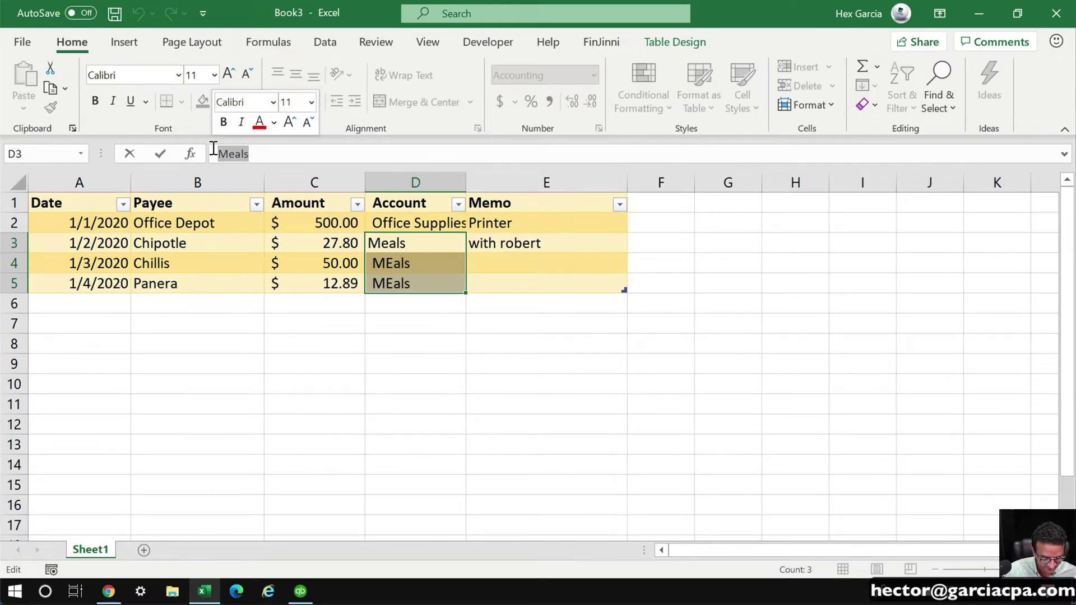
pyautogui.write('Meals *')
pyautogui.press('BackSpace')
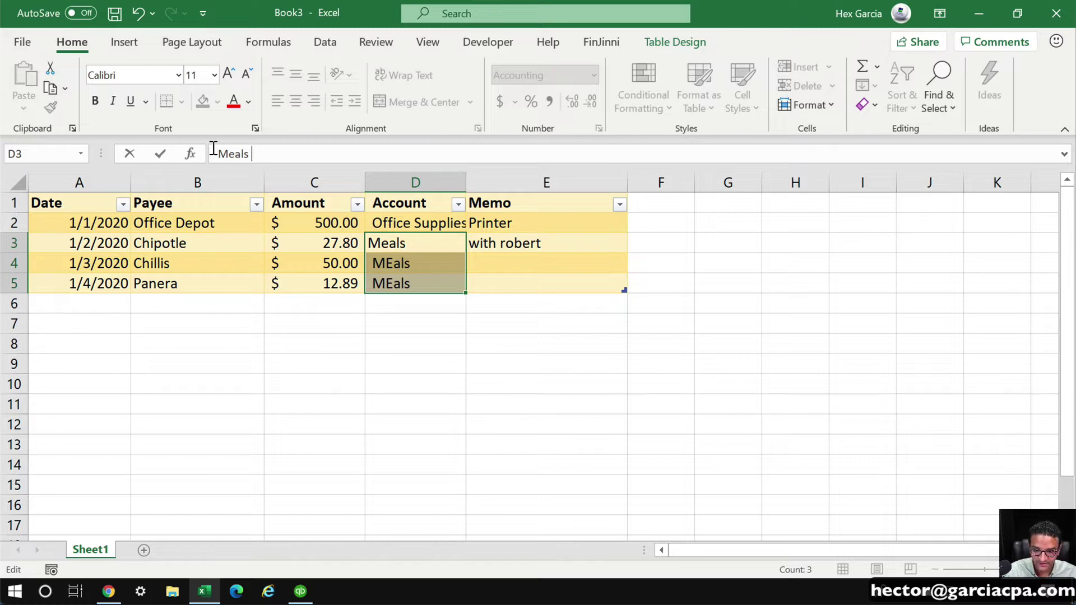
pyautogui.write('& e')
pyautogui.press('BackSpace')
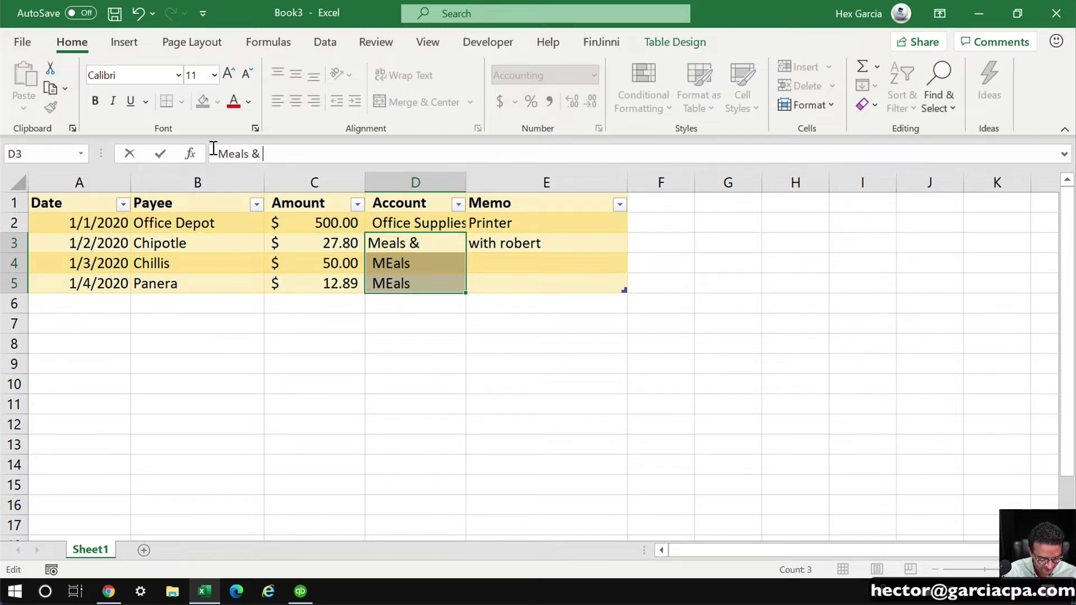
pyautogui.write('Enter')
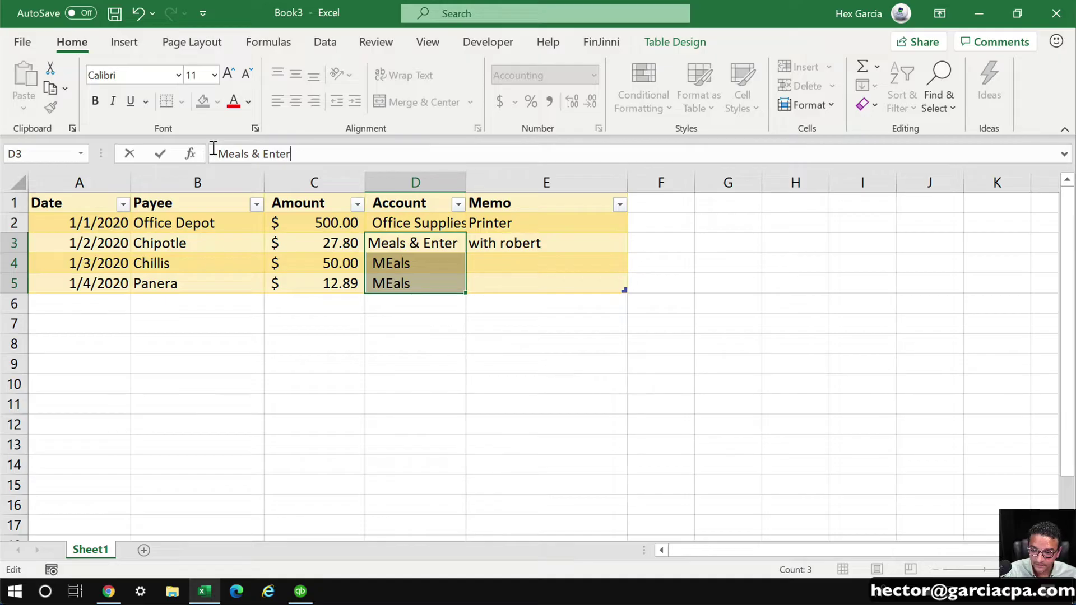
pyautogui.write('taimen')
pyautogui.press('BackSpace')
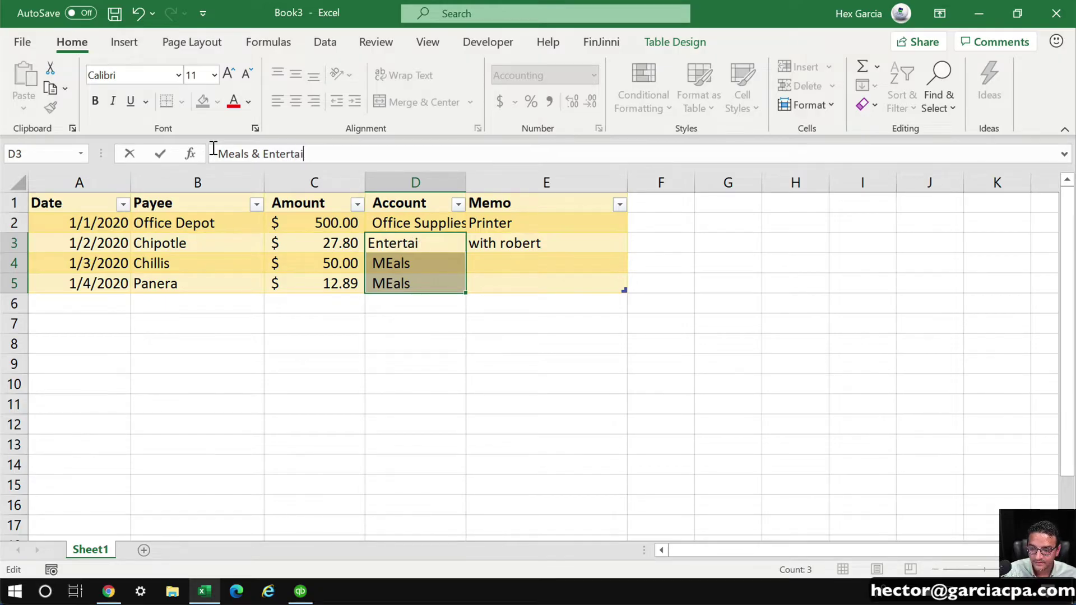
pyautogui.write('ment')
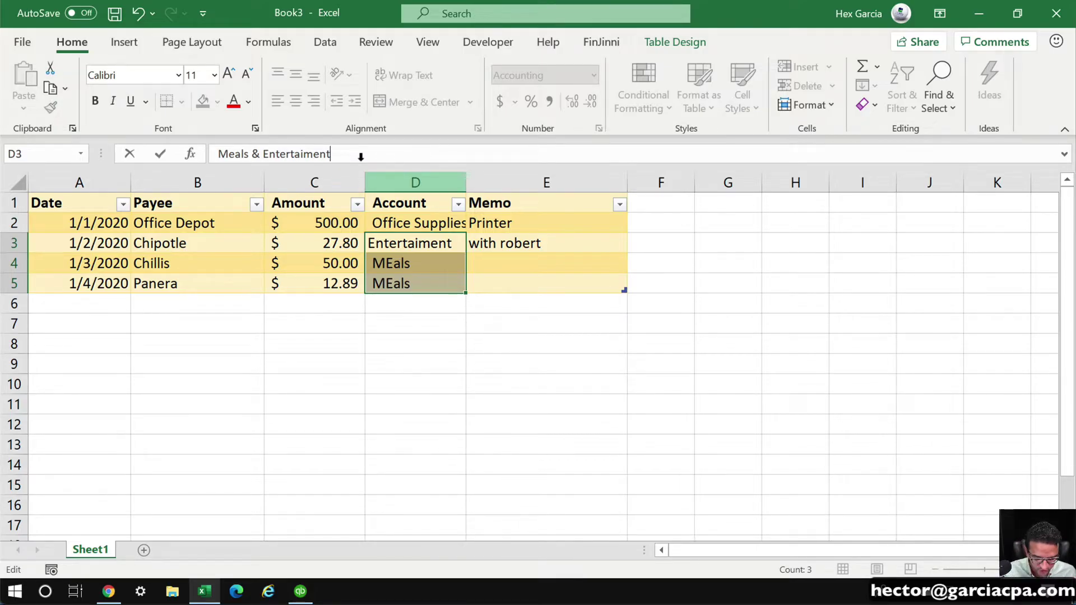
pyautogui.hotkey('ctrl', 'Return')
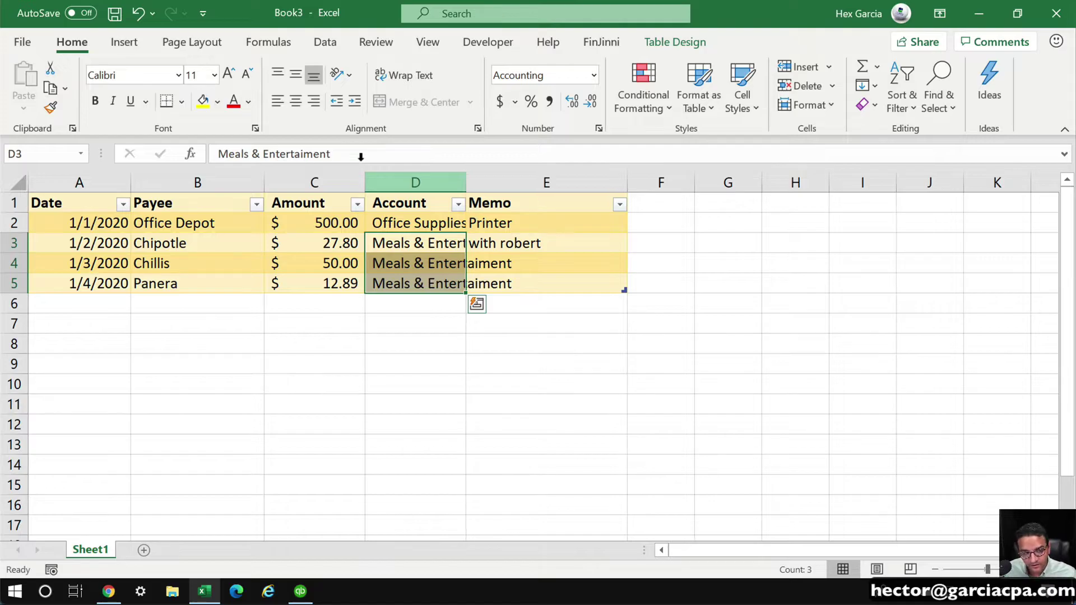
# Widen the Account column so that its longest entry fits without spilling into the Memo column
pyautogui.click(534, 244)
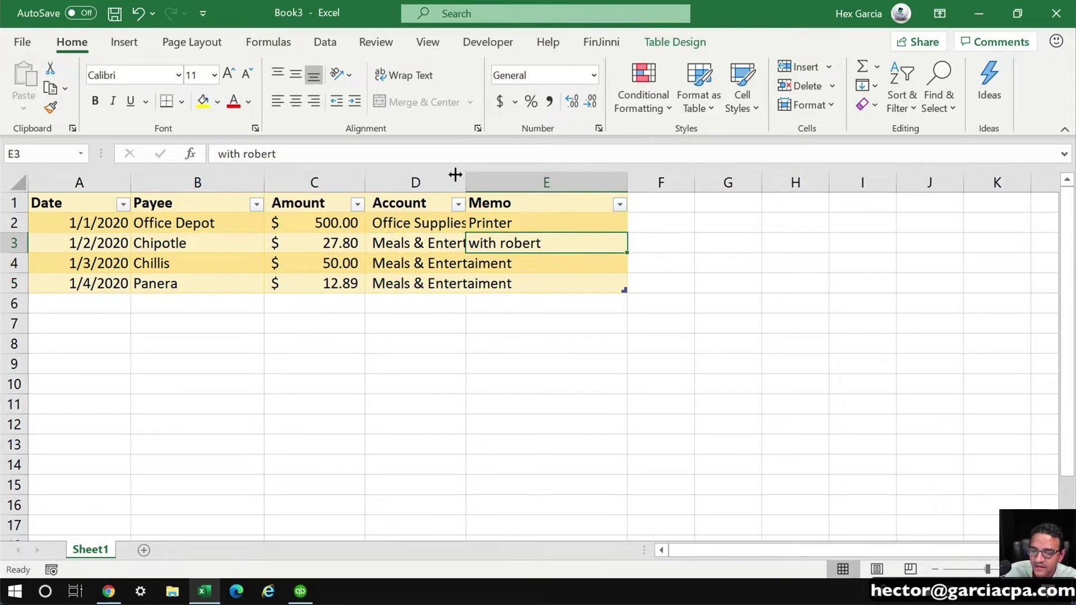
pyautogui.moveTo(486, 176); pyautogui.dragTo(540, 176)
pyautogui.click(385, 342)
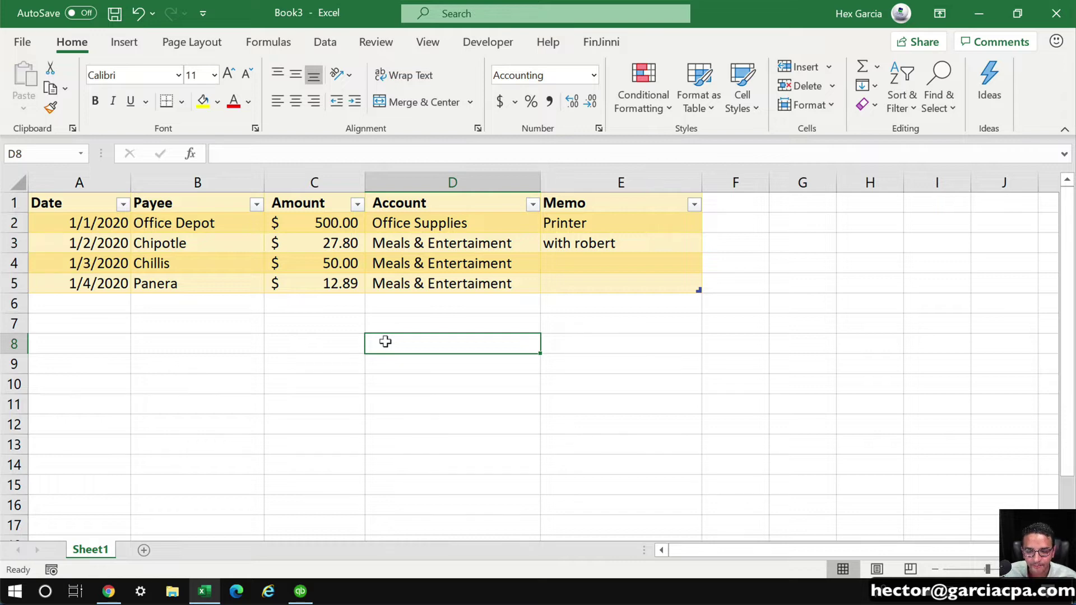
# Start a new transaction directly below the table by entering the date 02/01/20 in A6
pyautogui.click(106, 301)
pyautogui.write('01')
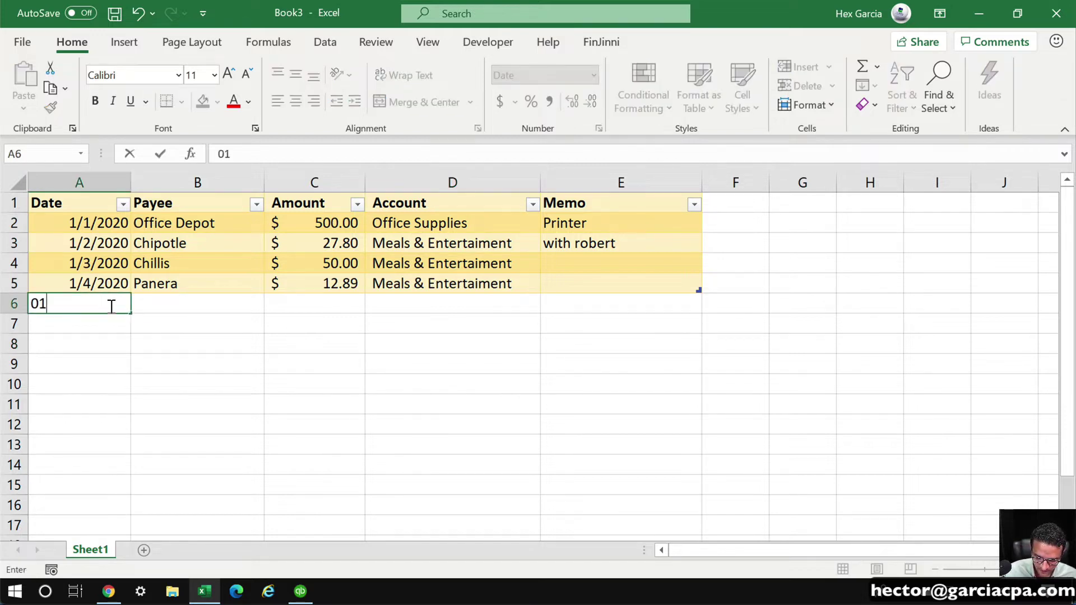
pyautogui.write('/')
pyautogui.press('BackSpace')
pyautogui.press('BackSpace')
pyautogui.press('BackSpace')
pyautogui.write('0')
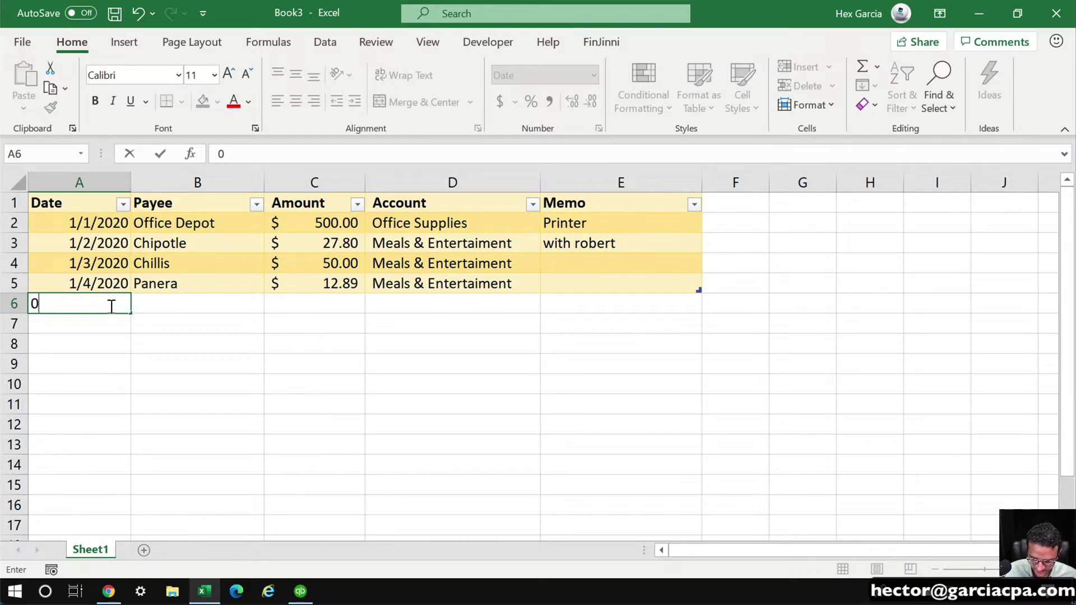
pyautogui.write('2/01/20')
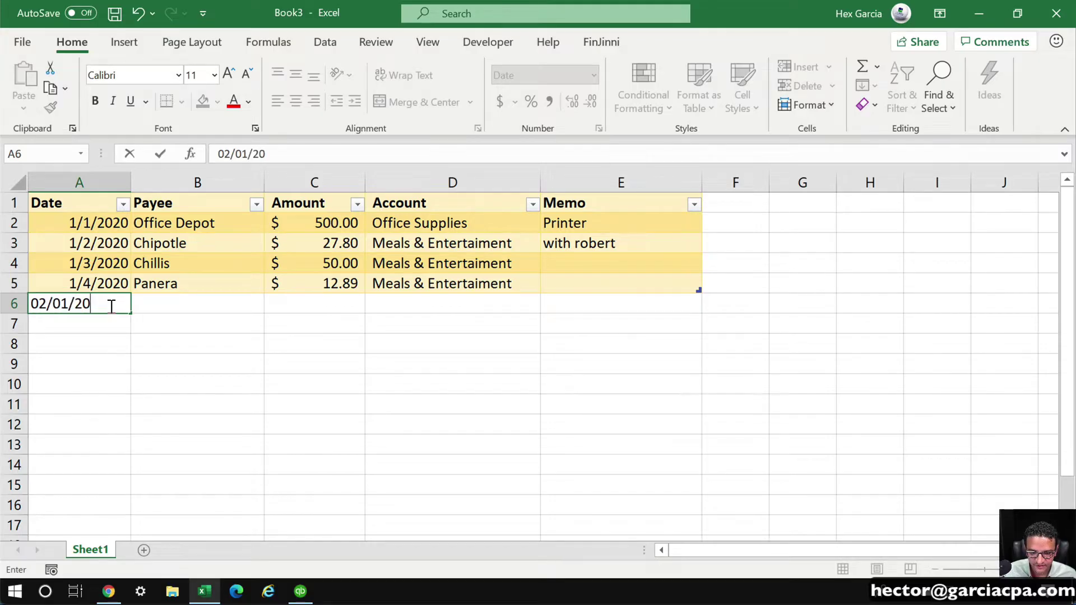
pyautogui.press('Tab')
# Complete the February transaction in row 6 with payee Chipotle, amount 78.90 and account "Meals & Entertaiment"
pyautogui.write('Chi')
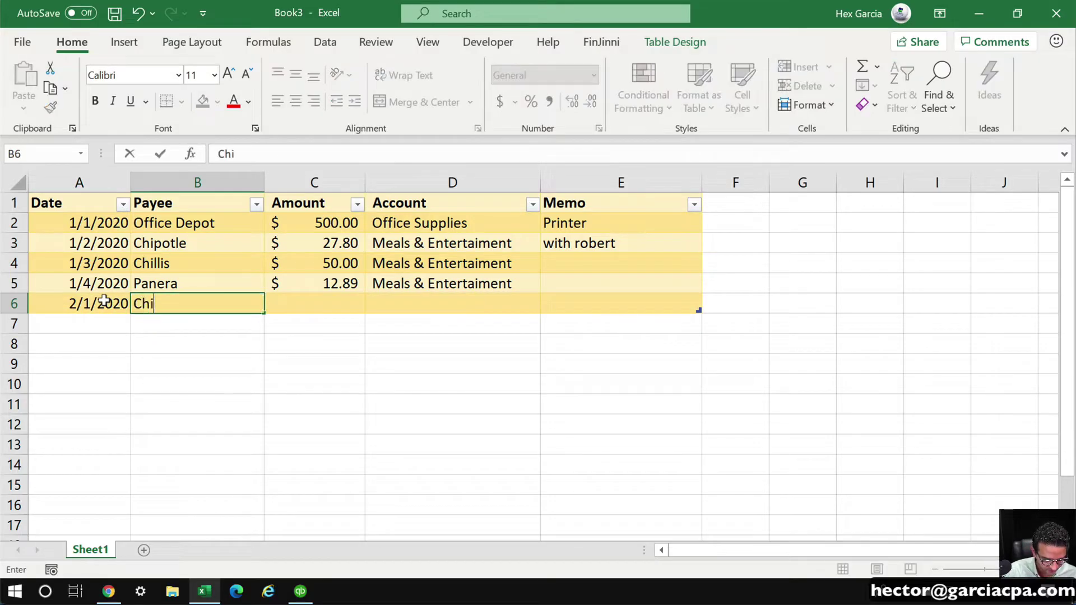
pyautogui.press('Tab')
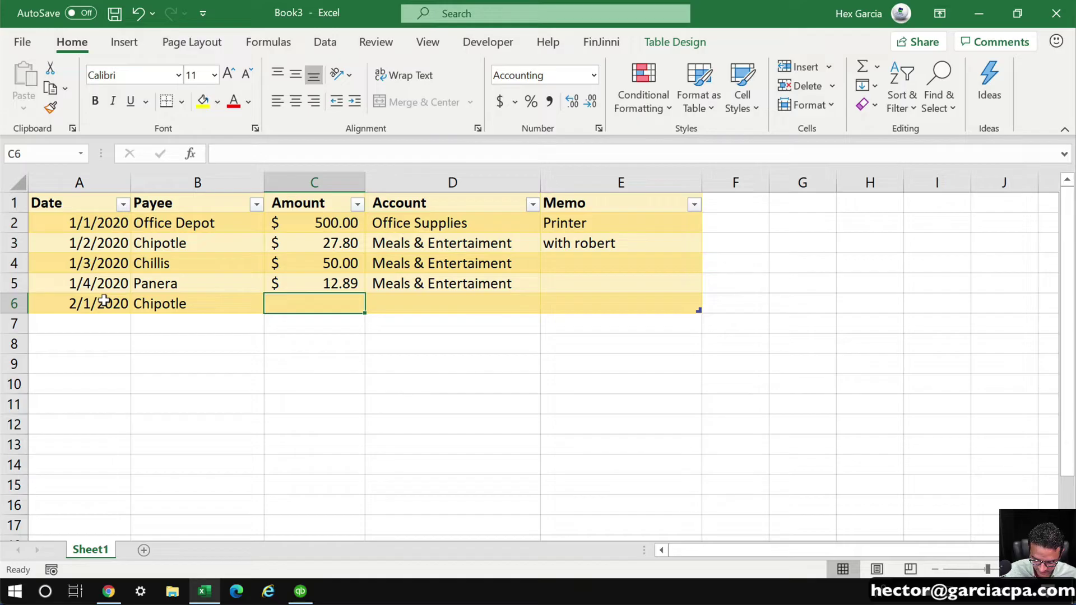
pyautogui.write('78.90')
pyautogui.press('Tab')
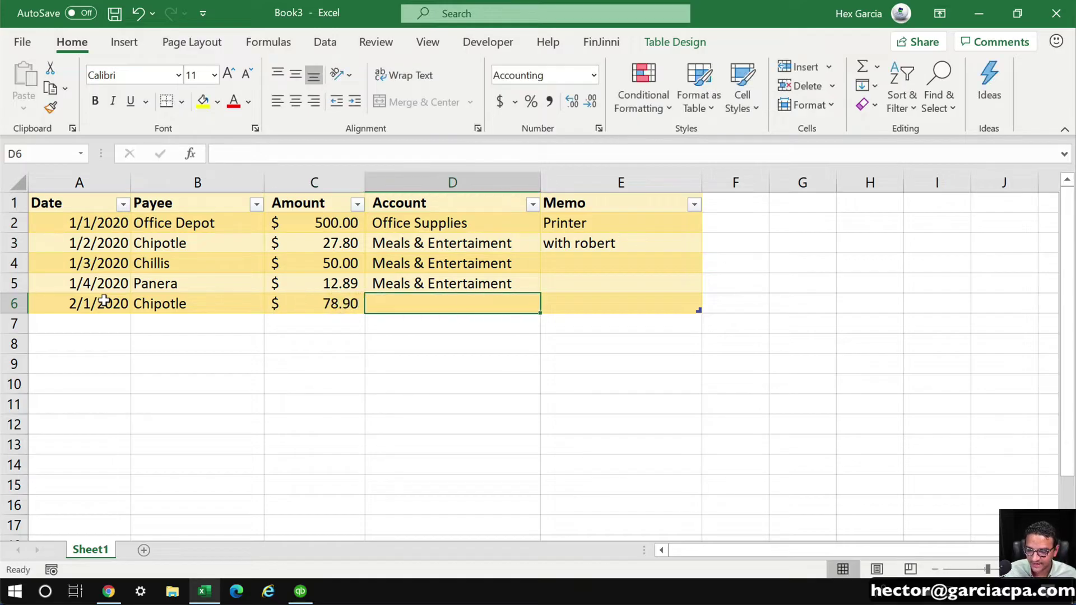
pyautogui.write('Meals & Entertaiment')
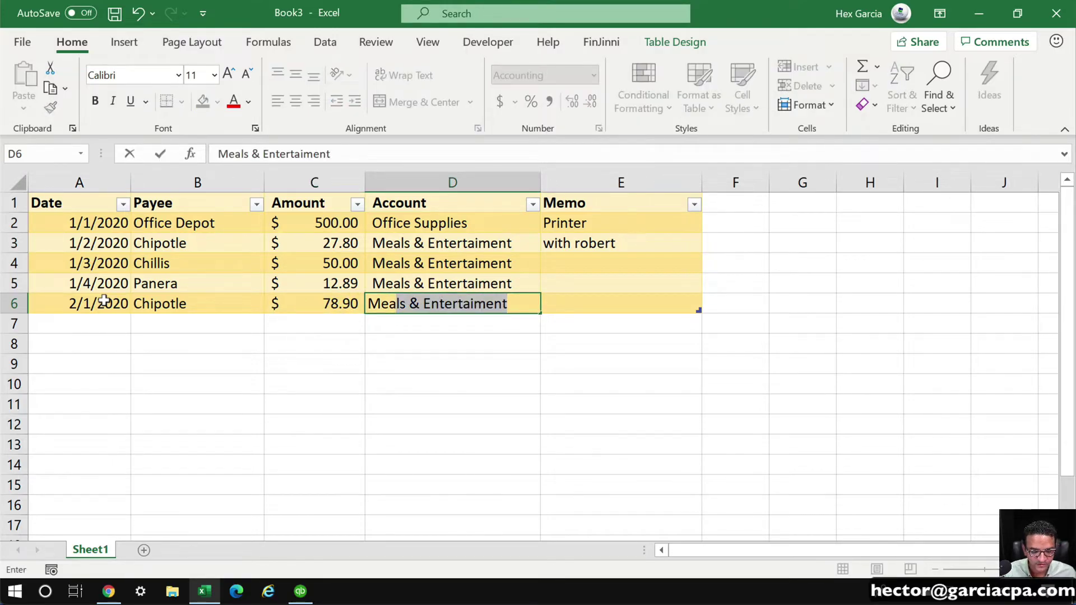
pyautogui.press('Tab')
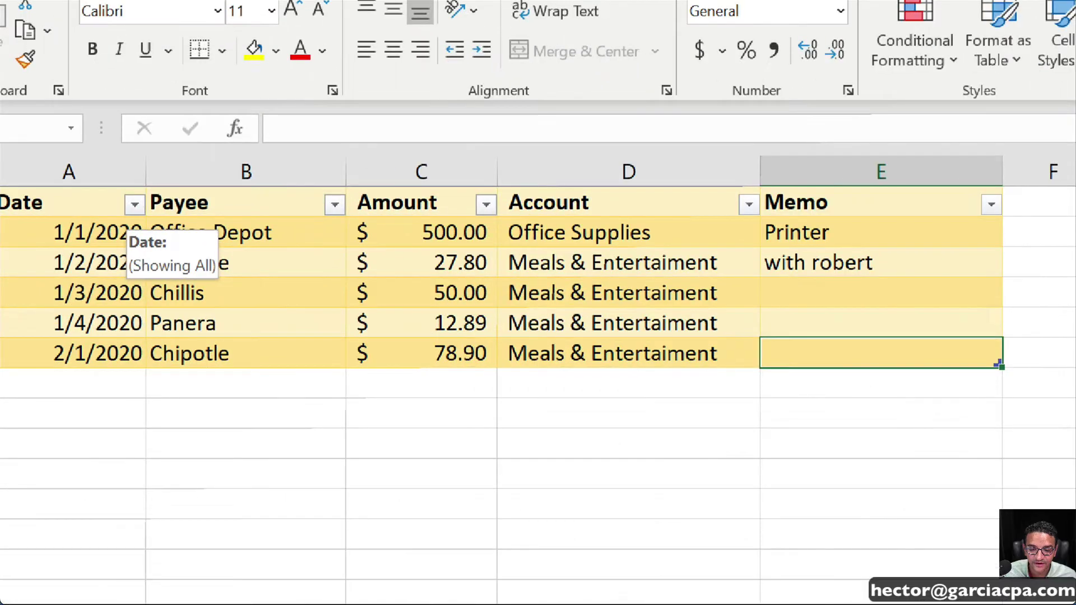
pyautogui.moveTo(144, 182)
pyautogui.mouseDown()
pyautogui.moveTo(112, 231)
pyautogui.moveTo(143, 183)
pyautogui.mouseUp()
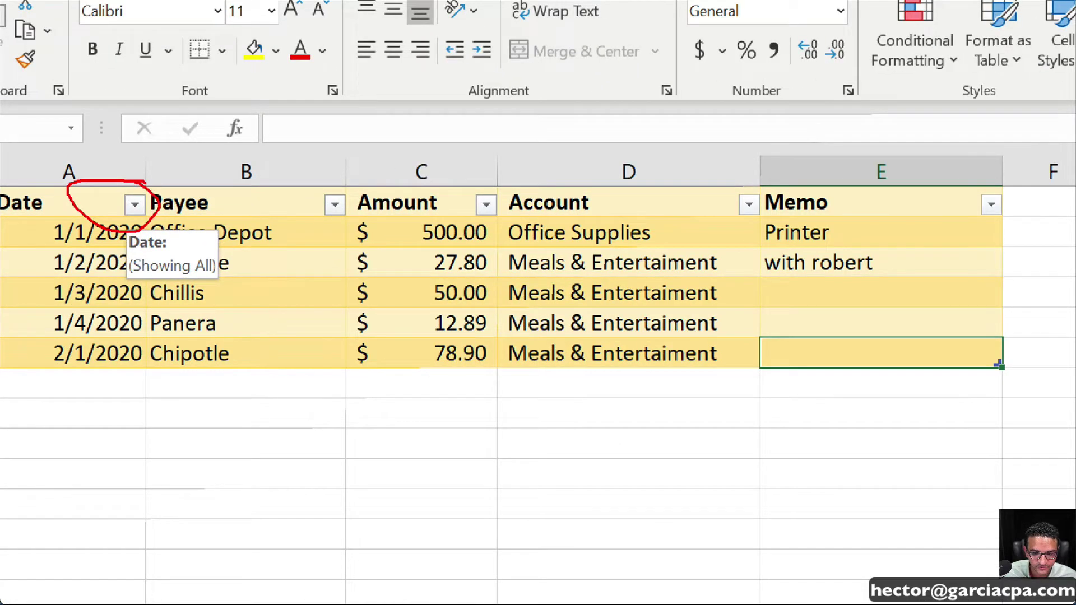
pyautogui.moveTo(344, 180); pyautogui.dragTo(348, 190)
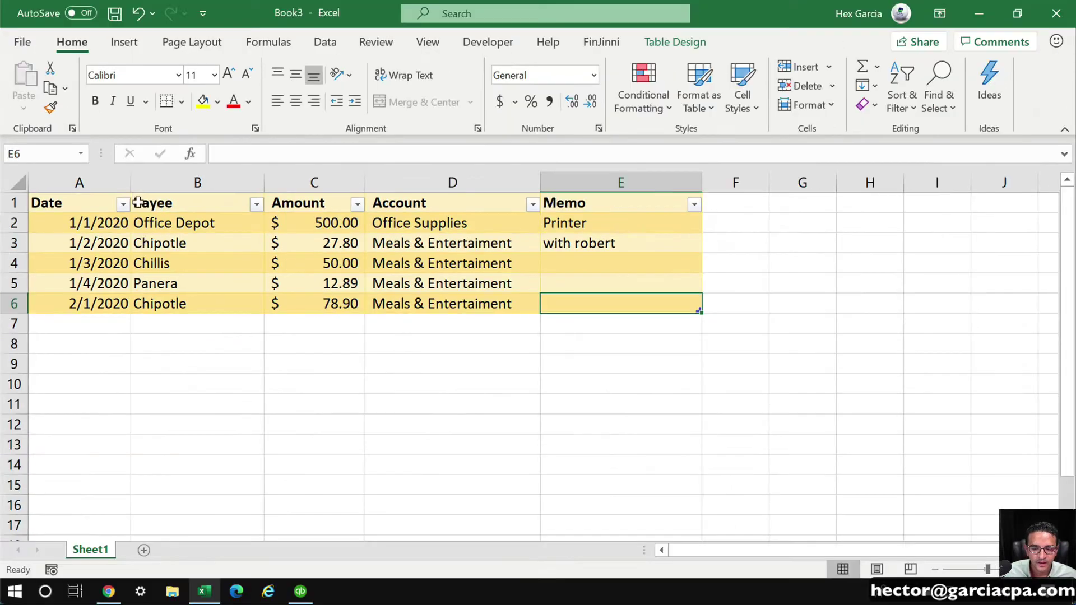
pyautogui.click(123, 206)
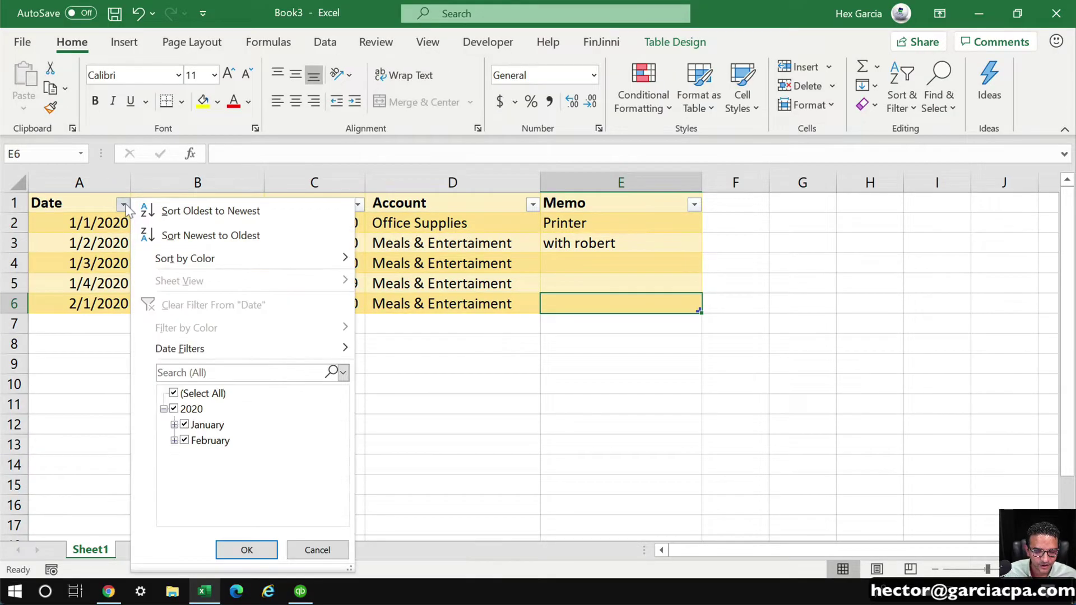
pyautogui.click(174, 410)
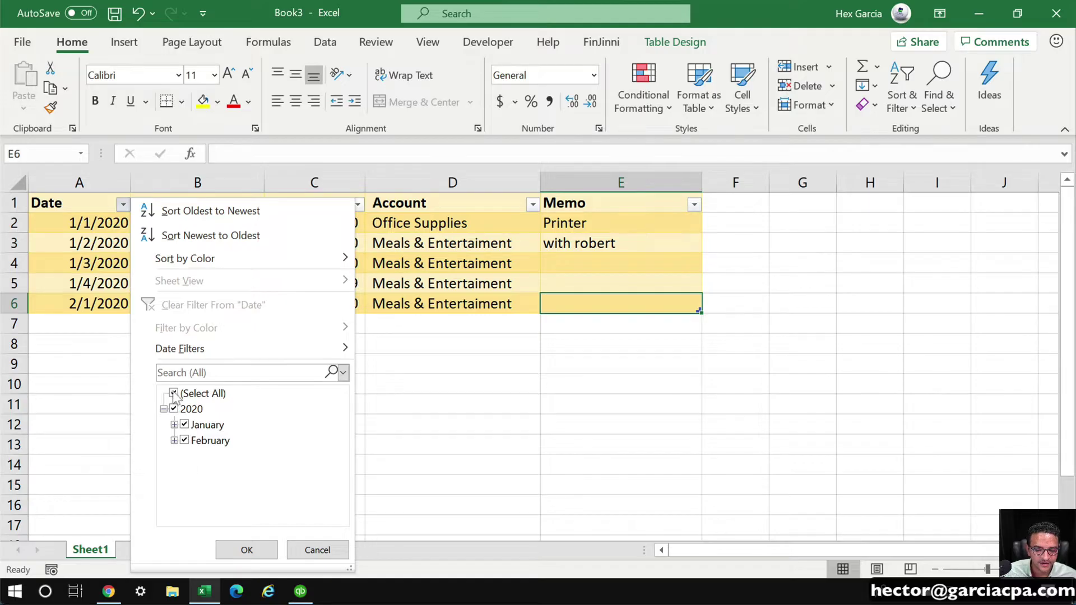
pyautogui.click(185, 442)
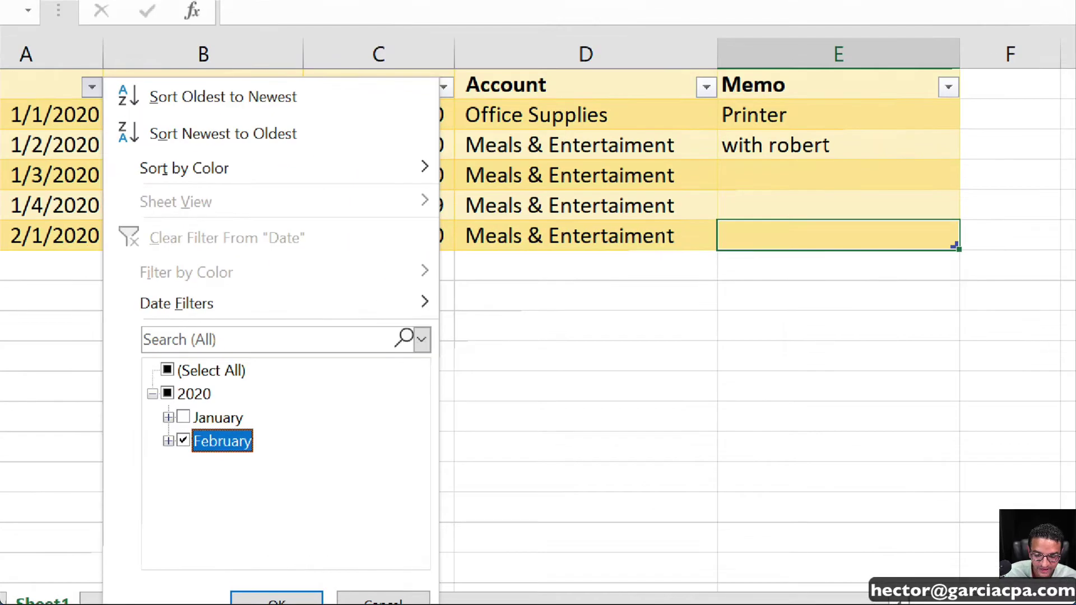
pyautogui.moveTo(205, 371)
pyautogui.mouseDown()
pyautogui.moveTo(189, 488)
pyautogui.moveTo(203, 377)
pyautogui.mouseUp()
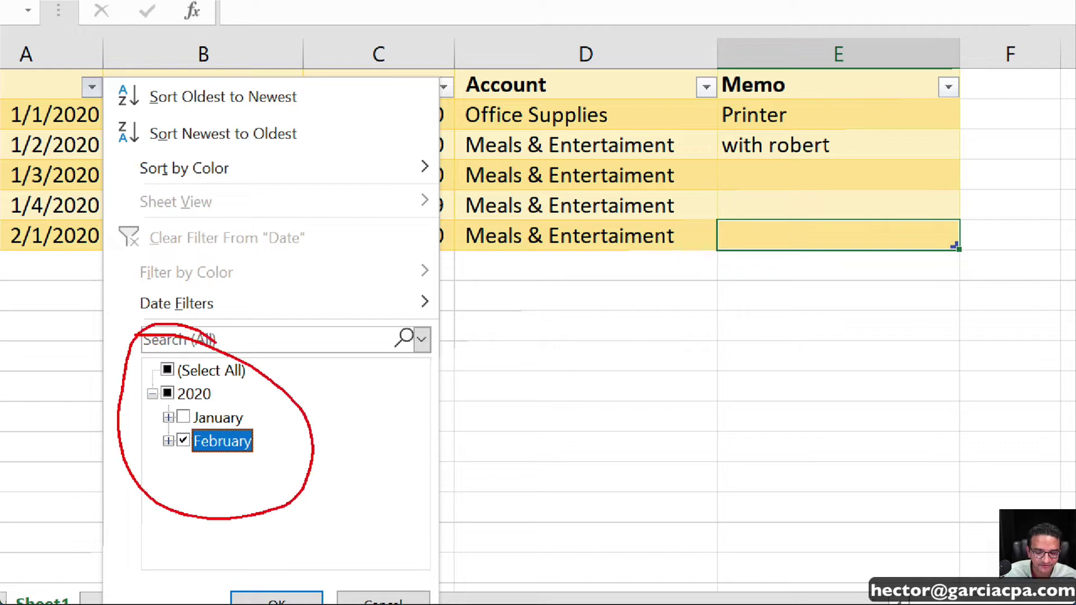
pyautogui.press('Escape')
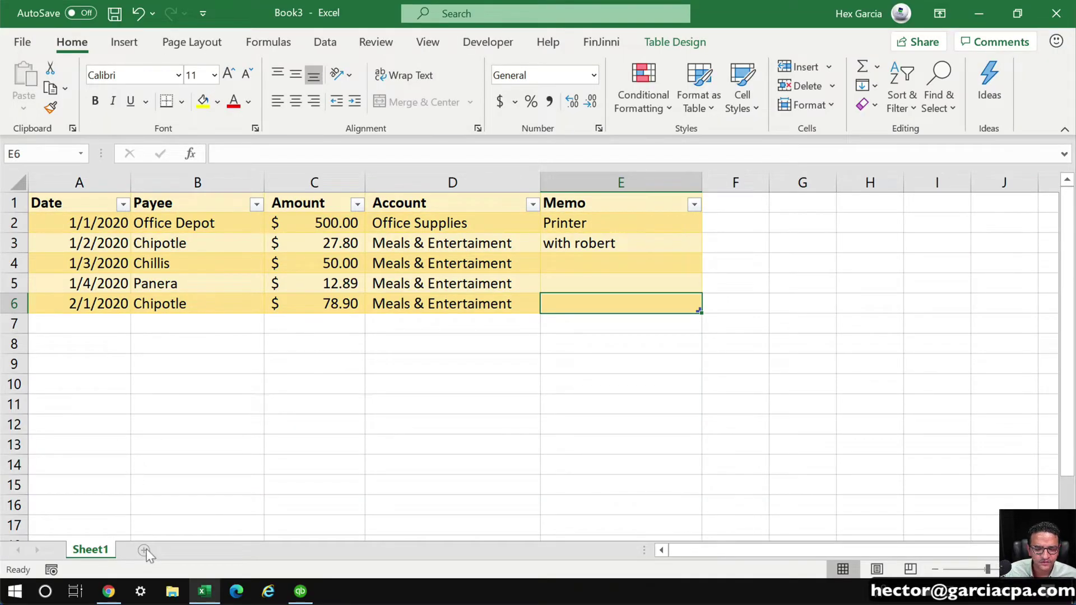
# Copy the table's header row from Date to Memo and paste it into A1 of a new worksheet
pyautogui.moveTo(52, 198); pyautogui.dragTo(577, 199)
pyautogui.rightClick(588, 203)
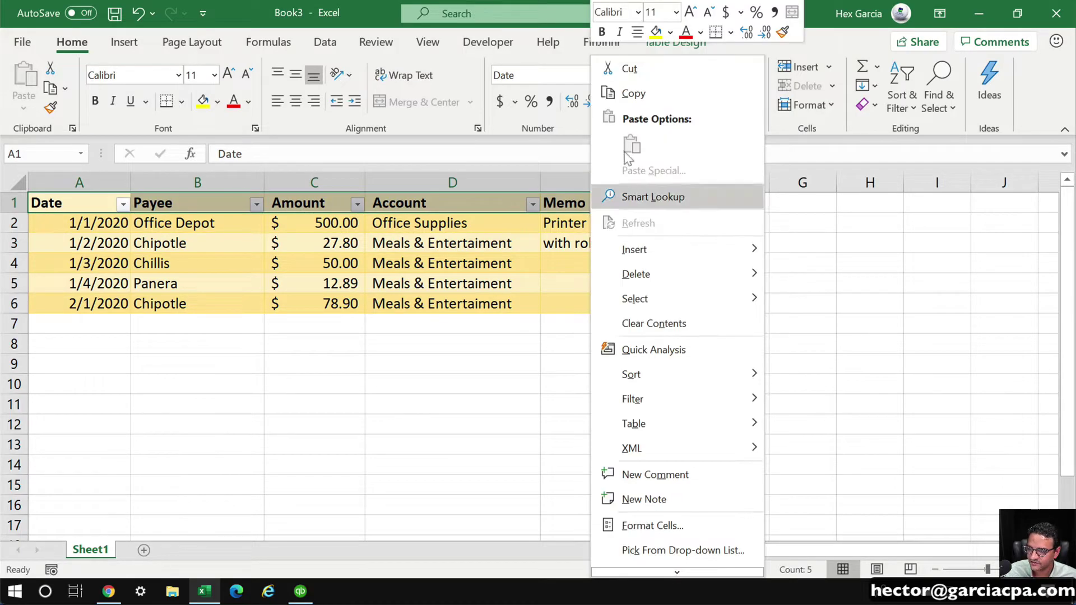
pyautogui.click(634, 93)
pyautogui.click(143, 550)
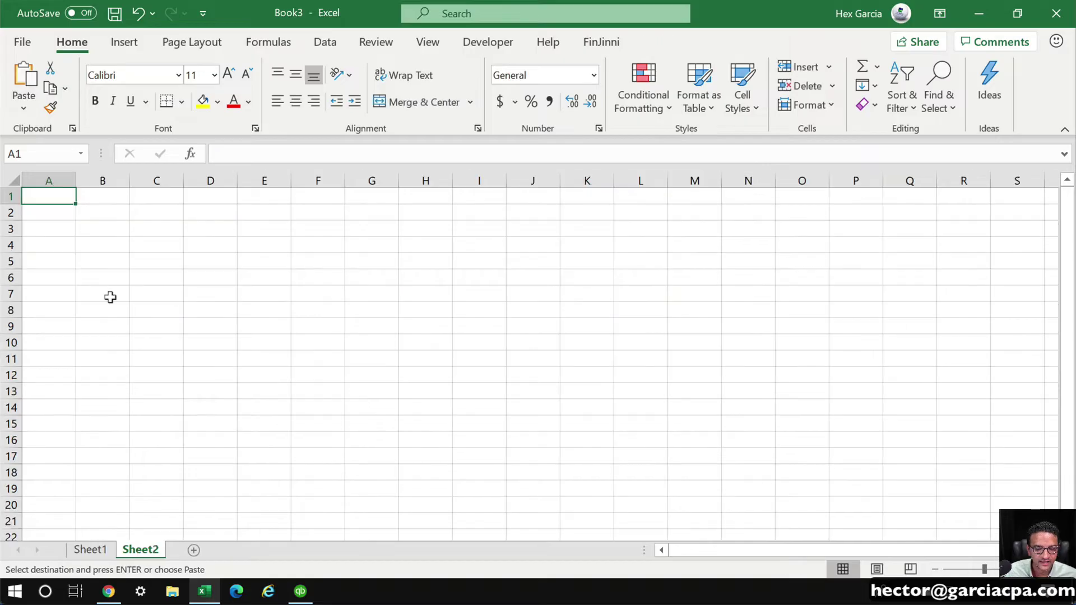
pyautogui.rightClick(42, 198)
pyautogui.click(101, 241)
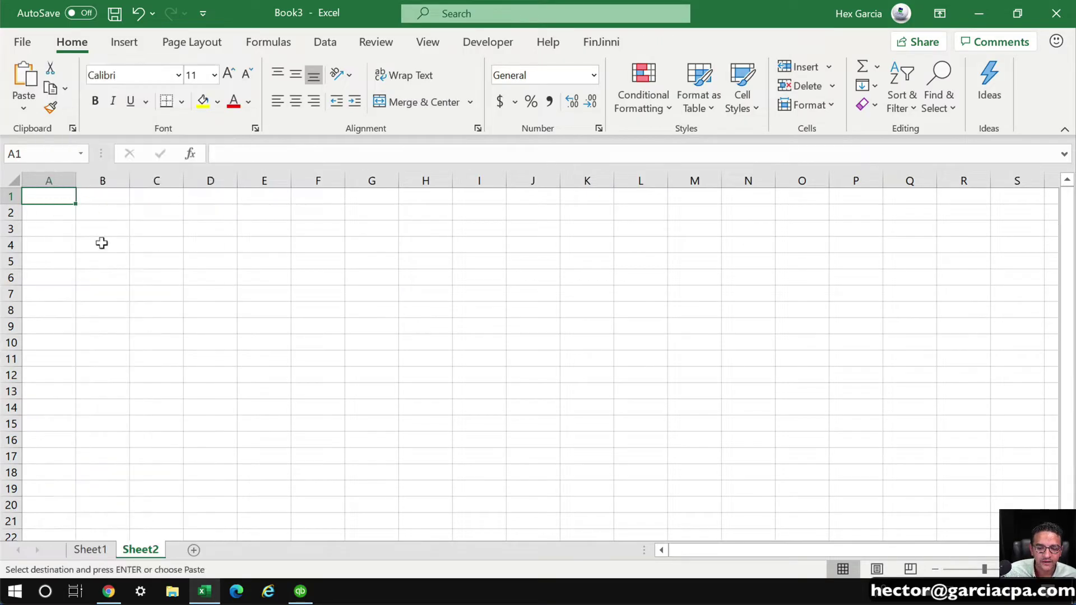
pyautogui.moveTo(194, 305); pyautogui.dragTo(176, 297)
pyautogui.moveTo(31, 192); pyautogui.dragTo(254, 186)
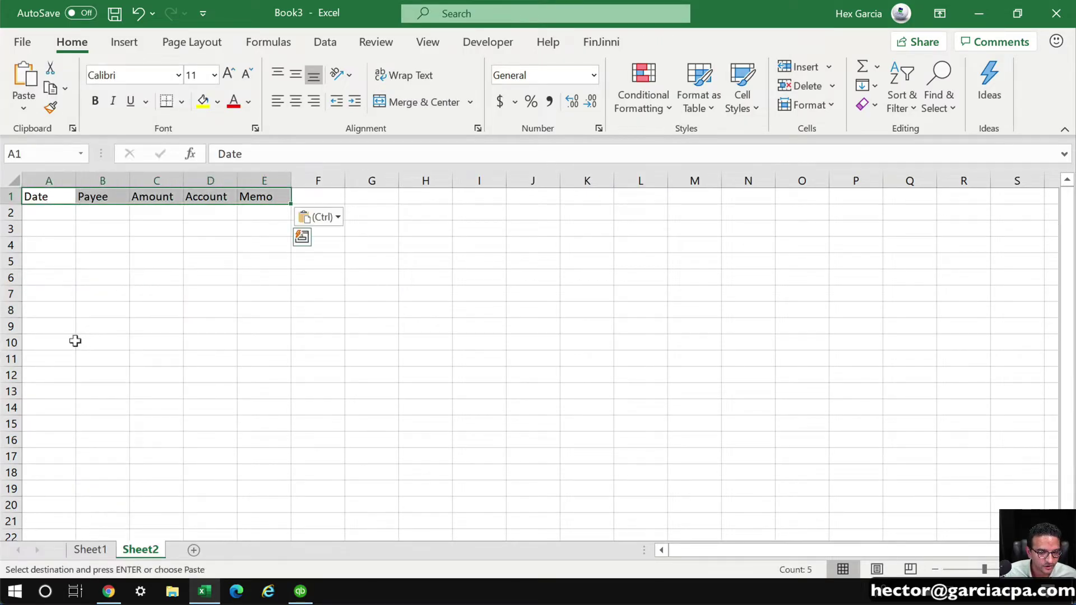
pyautogui.click(135, 318)
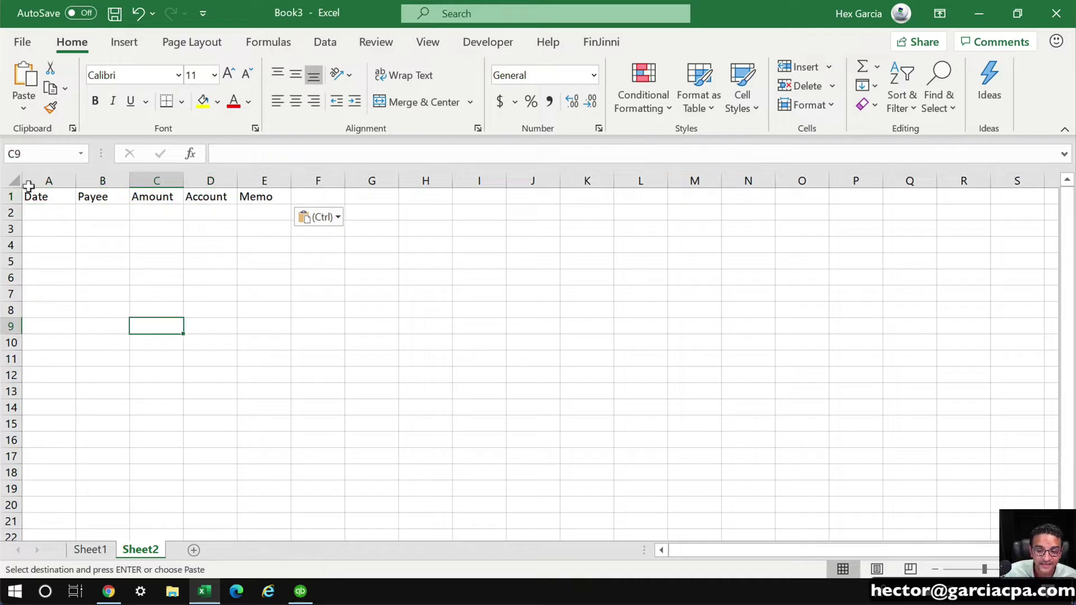
# Create a table with headers from A1:E2, covering the pasted headings and one blank row
pyautogui.moveTo(29, 189); pyautogui.dragTo(276, 212)
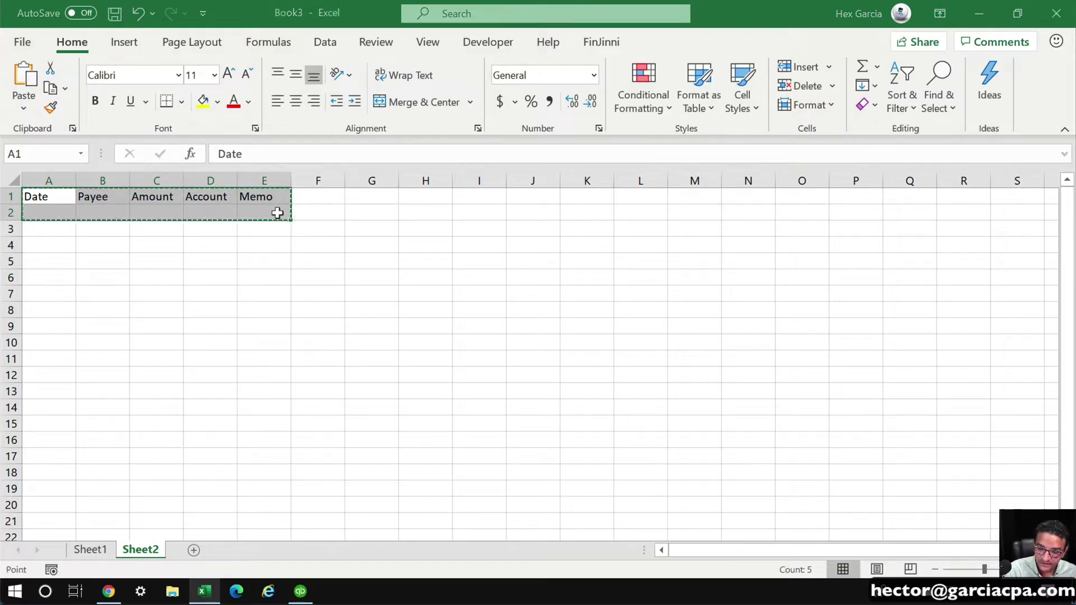
pyautogui.hotkey('ctrl', 't')
pyautogui.click(585, 386)
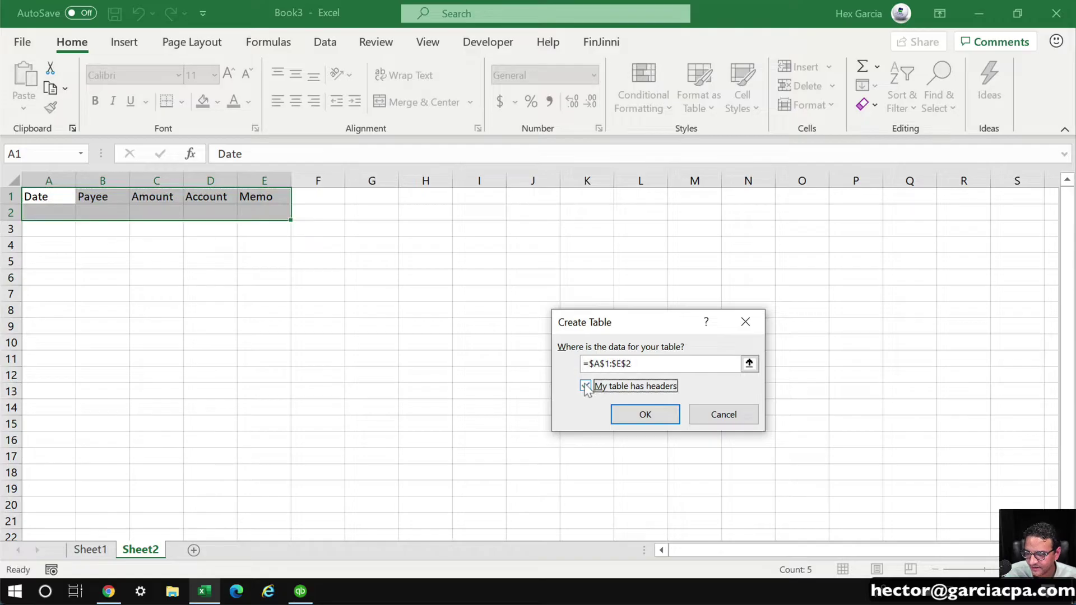
pyautogui.click(644, 414)
pyautogui.click(274, 357)
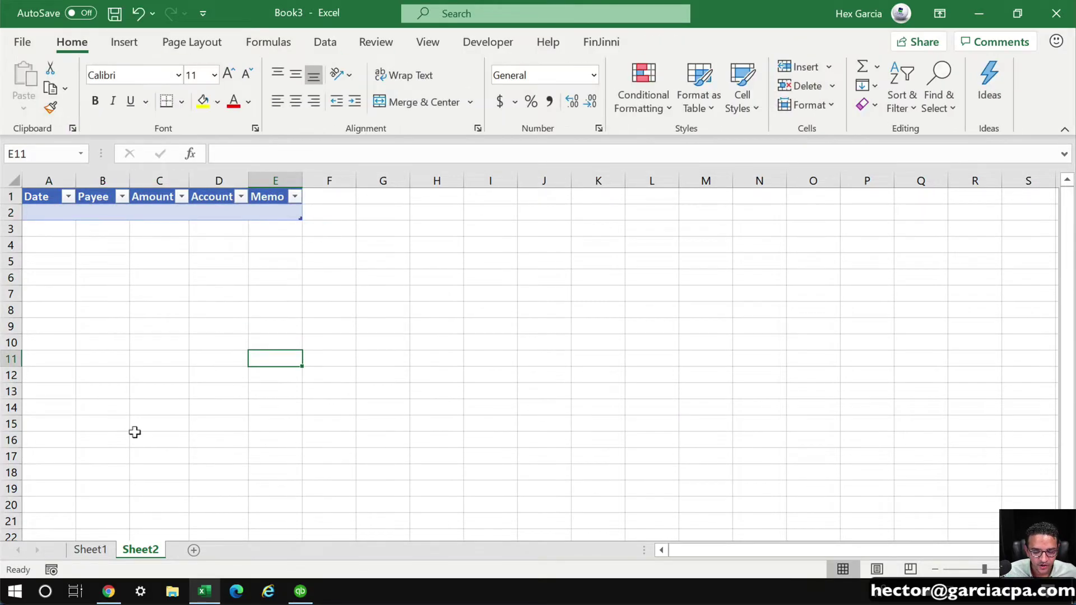
# Rename Sheet1 with the bank name Chase followed by the account's last four digits
pyautogui.click(95, 548)
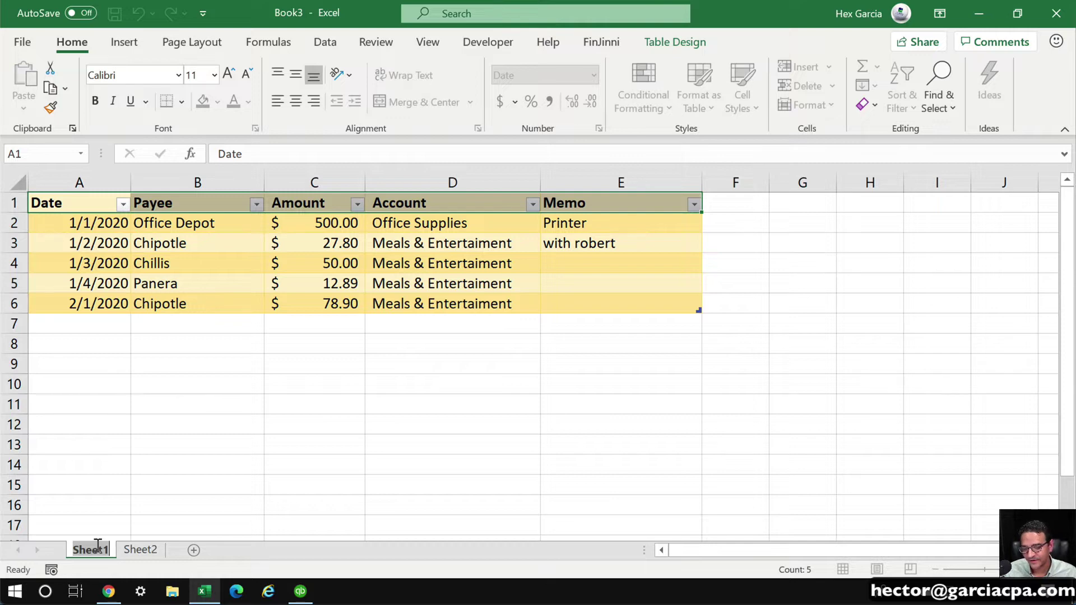
pyautogui.write('Chase')
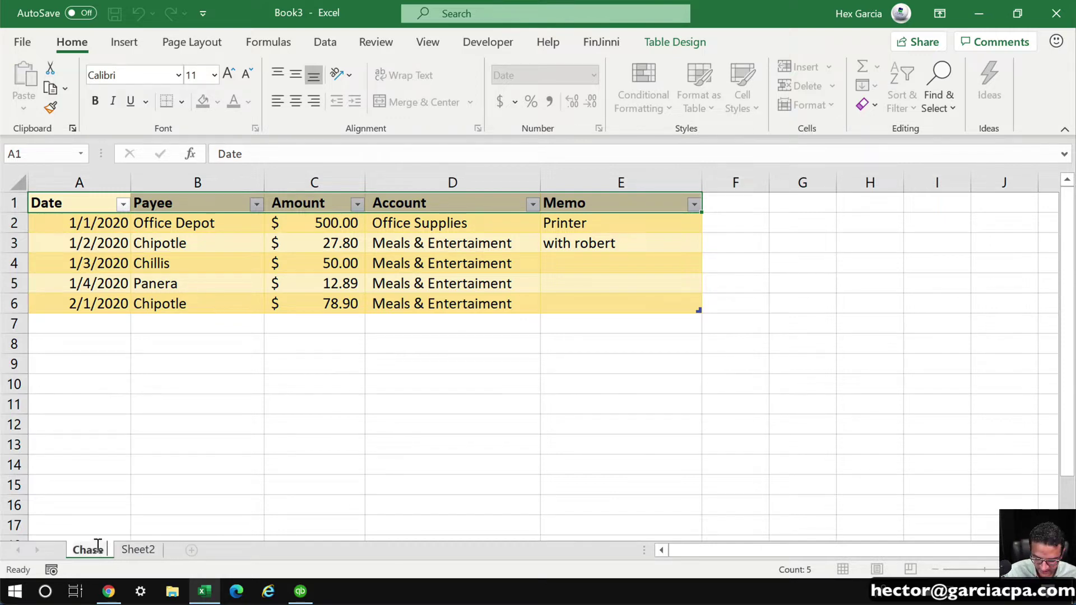
pyautogui.write(' 1156')
# Rename Sheet2 with the bank name BOA followed by the account's last four digits
pyautogui.click(152, 548)
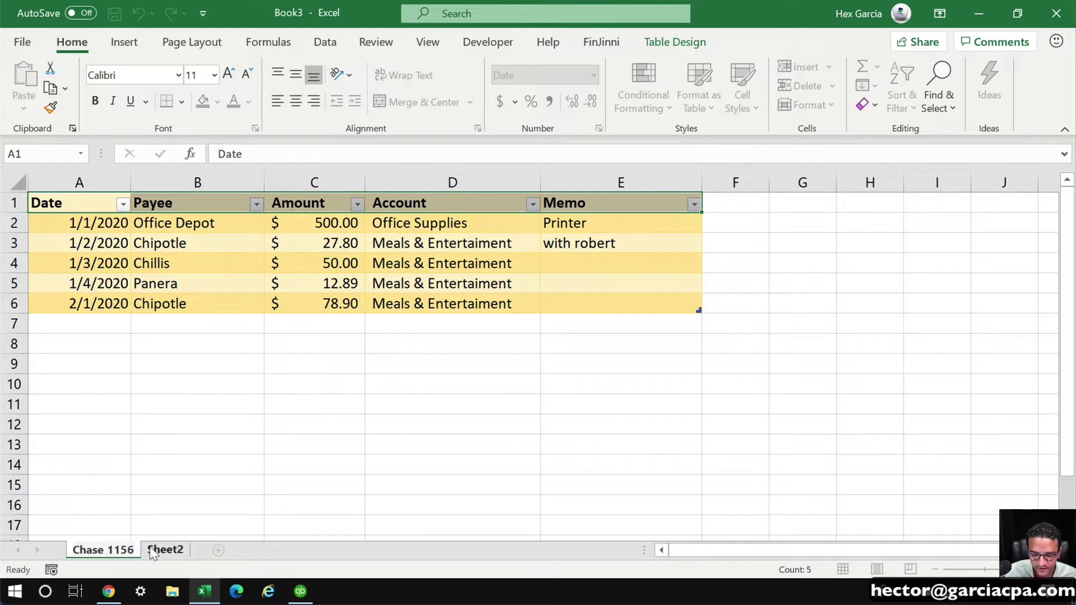
pyautogui.write('BOA')
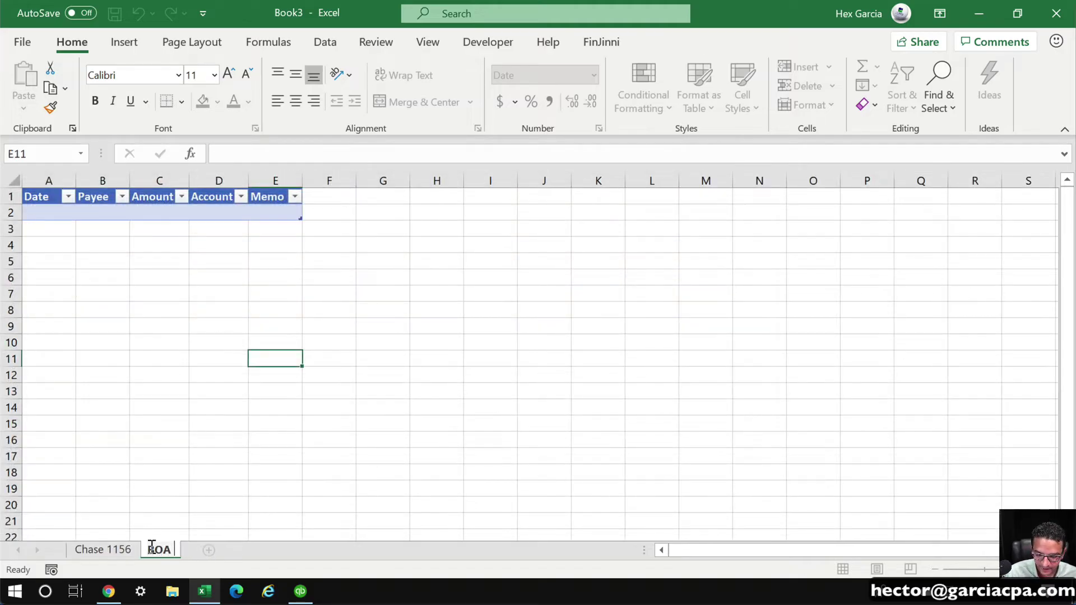
pyautogui.write(' 1735')
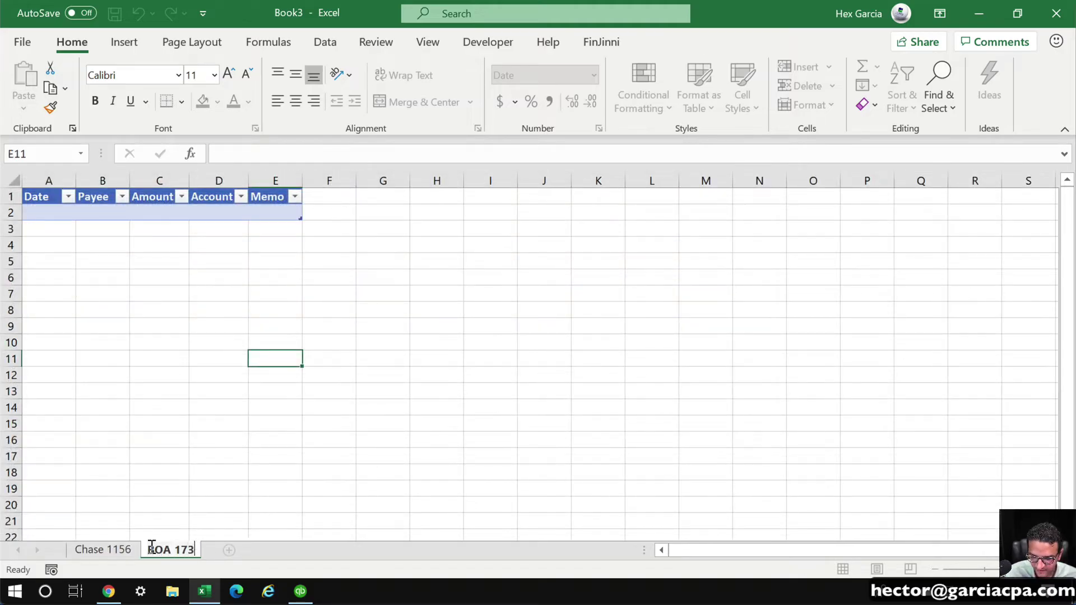
pyautogui.click(165, 503)
pyautogui.click(104, 549)
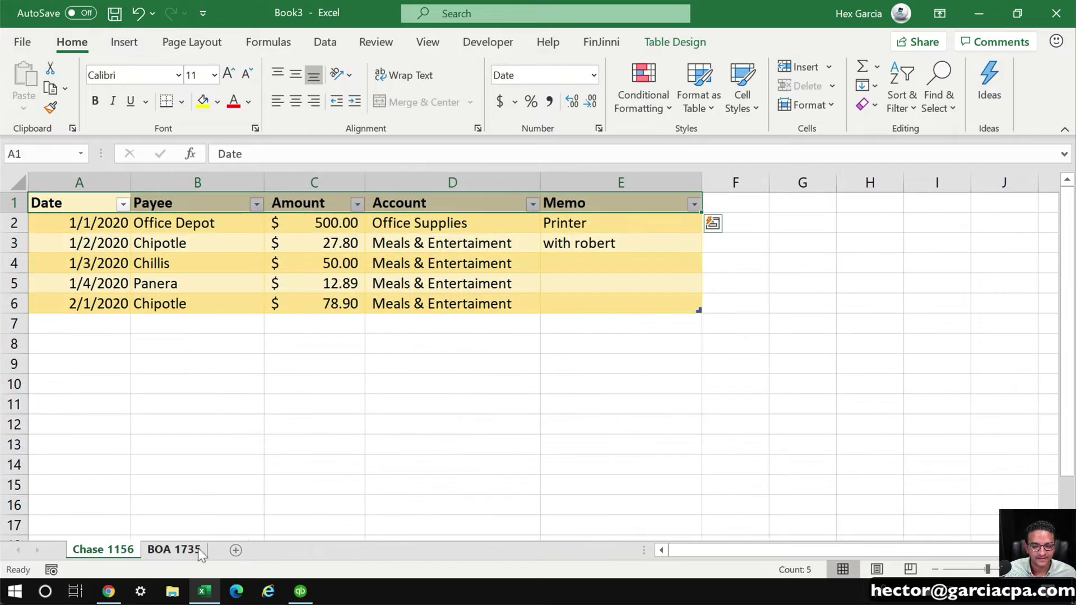
pyautogui.click(185, 550)
pyautogui.click(190, 470)
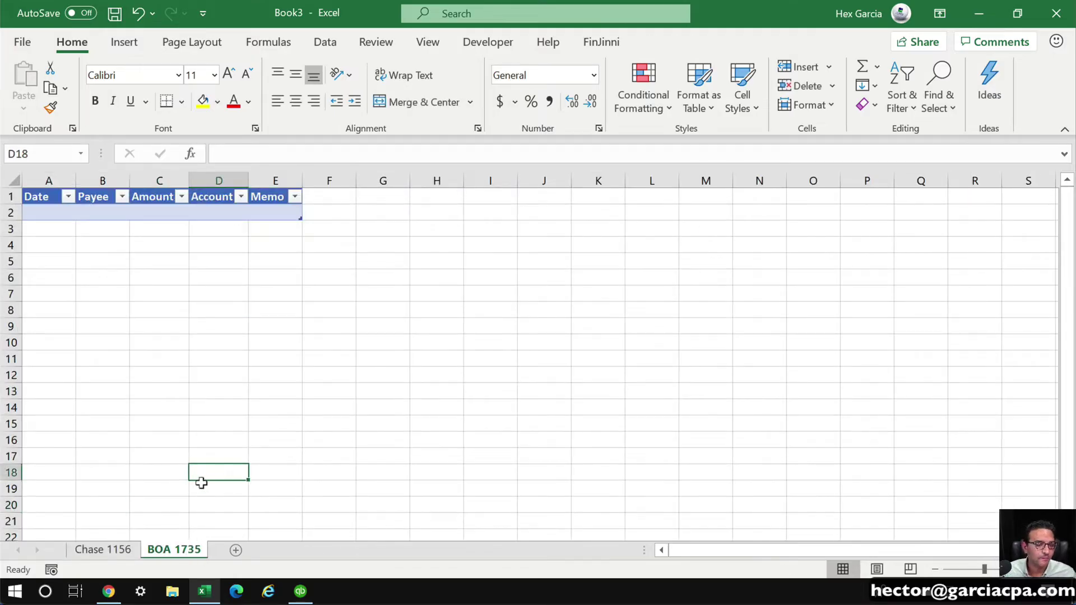
pyautogui.click(124, 552)
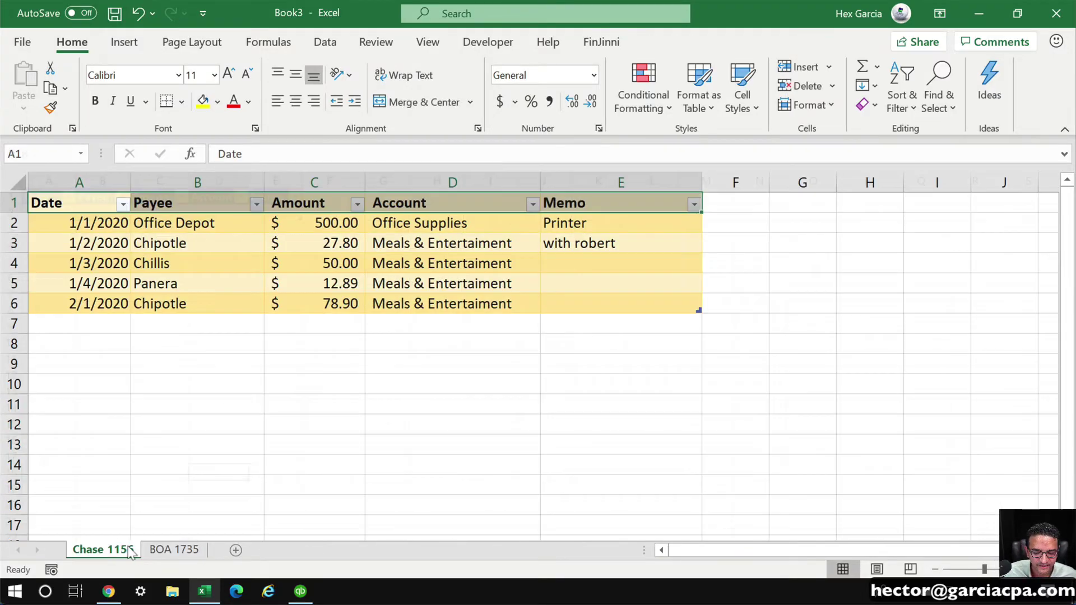
# Delete the BOA sheet from the workbook
pyautogui.click(168, 552)
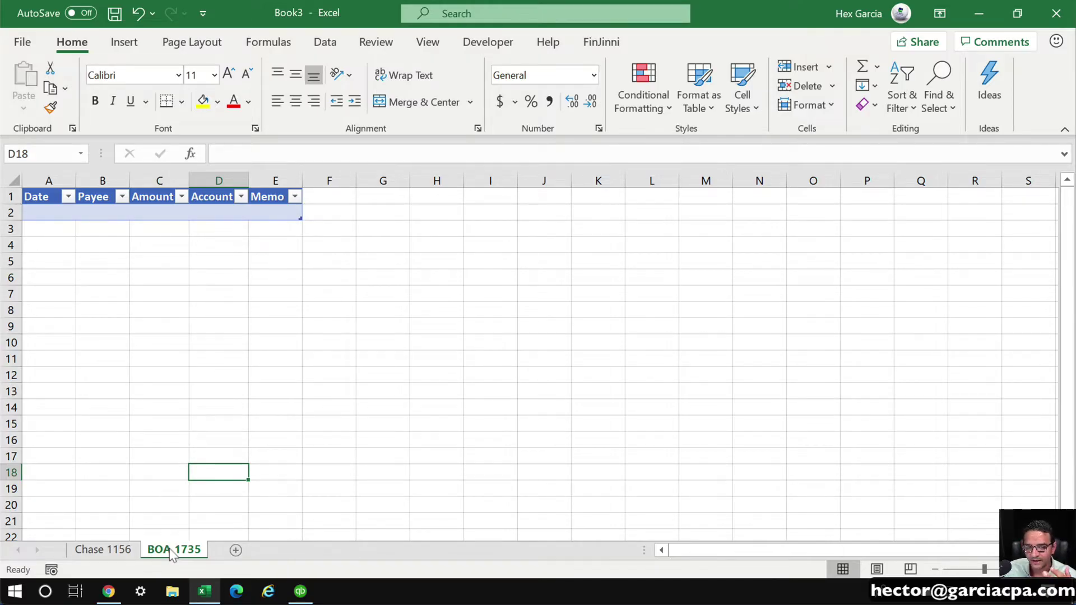
pyautogui.rightClick(171, 552)
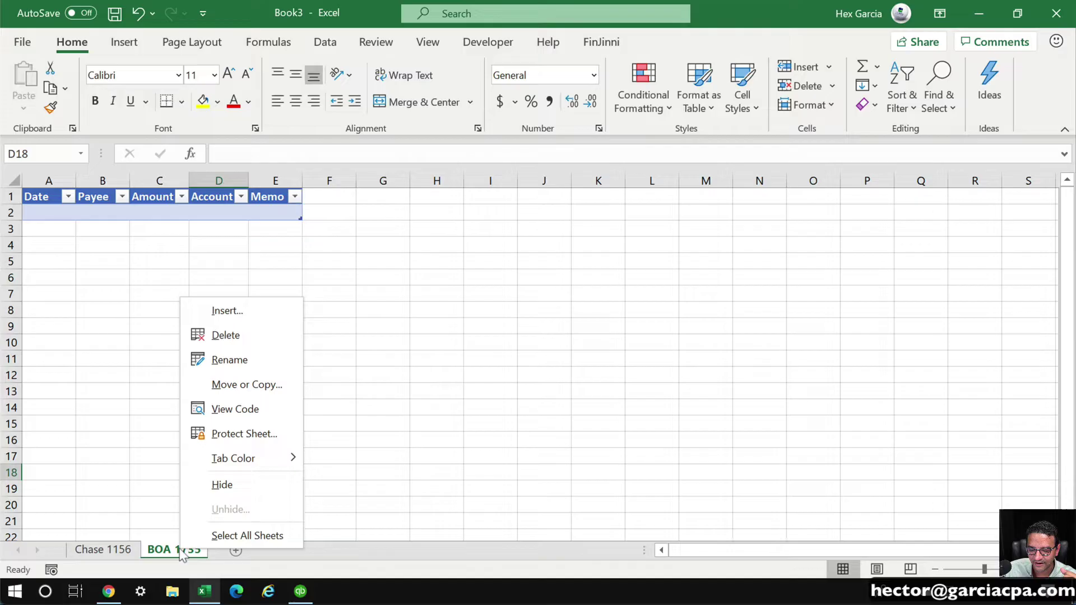
pyautogui.click(224, 335)
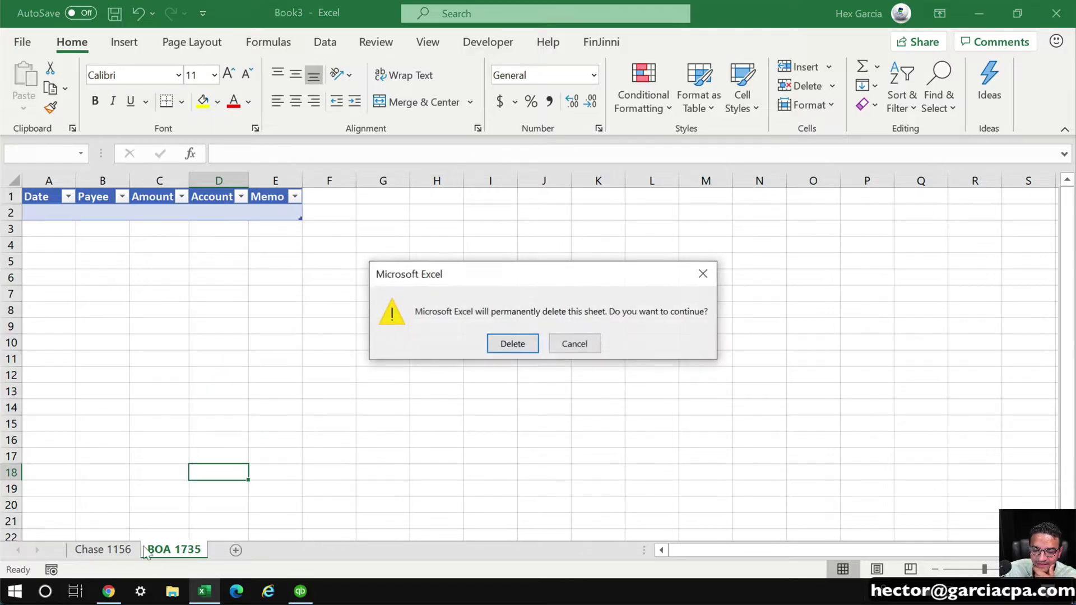
pyautogui.click(512, 343)
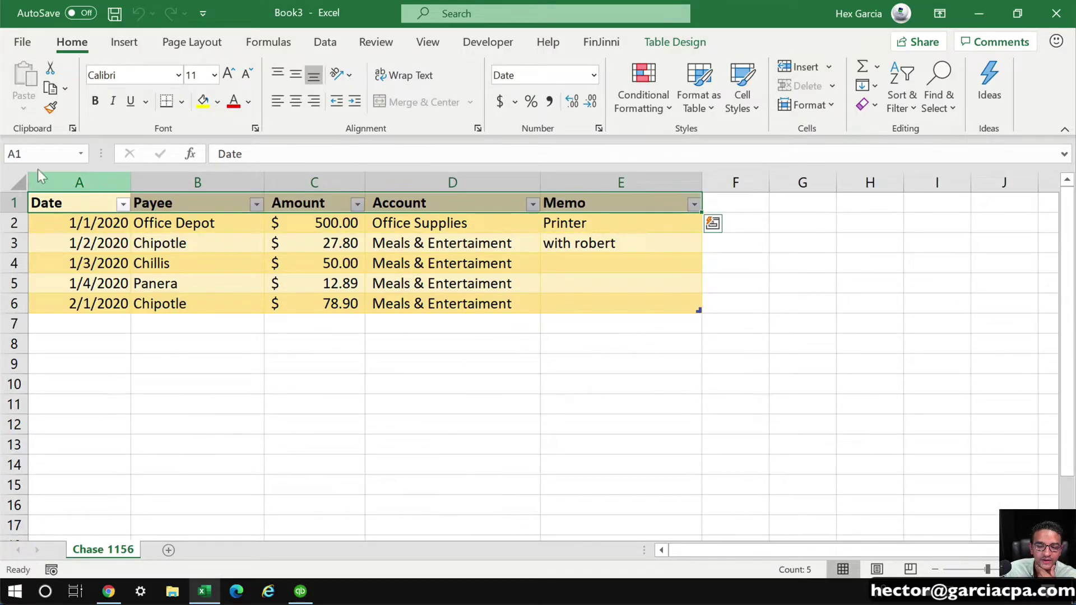
# Try to insert a new column before the Date column
pyautogui.click(63, 178)
pyautogui.rightClick(69, 178)
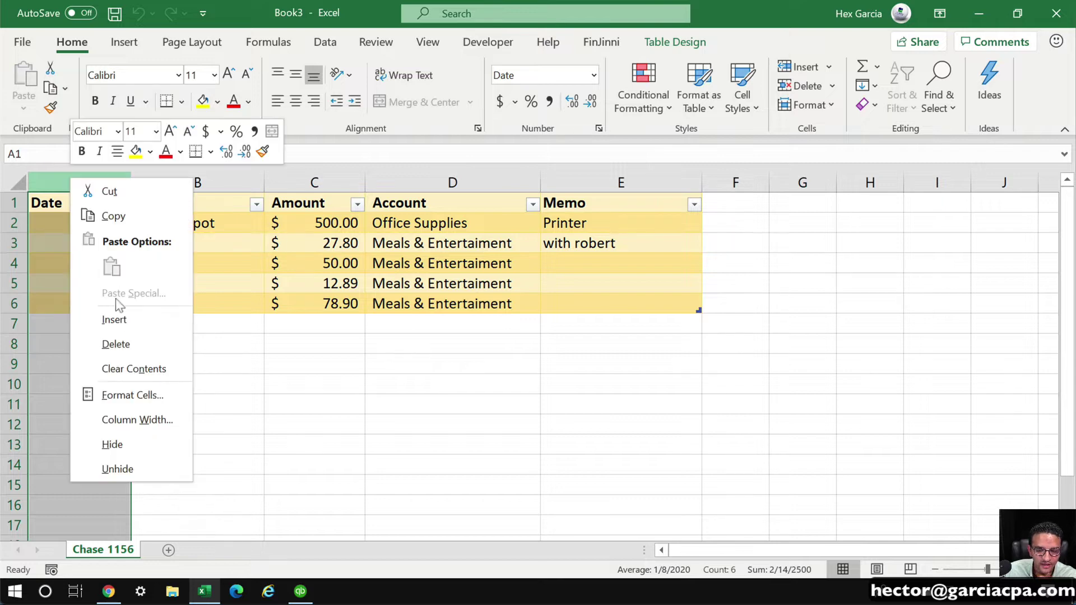
pyautogui.click(114, 319)
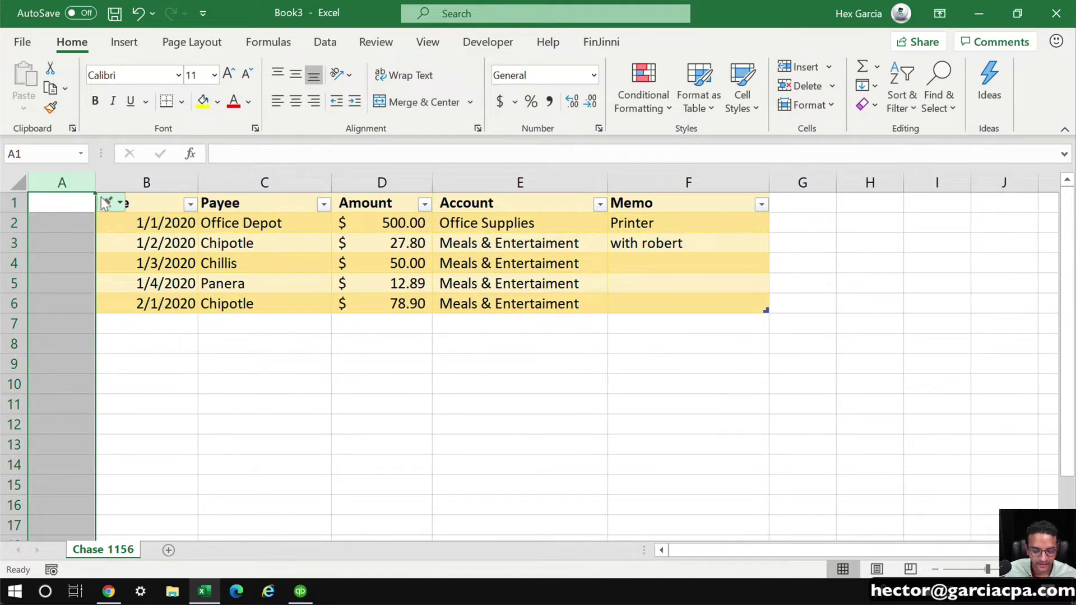
pyautogui.hotkey('ctrl', 'z')
# Insert two blank columns between Date and Payee in the transactions table
pyautogui.click(174, 183)
pyautogui.rightClick(171, 184)
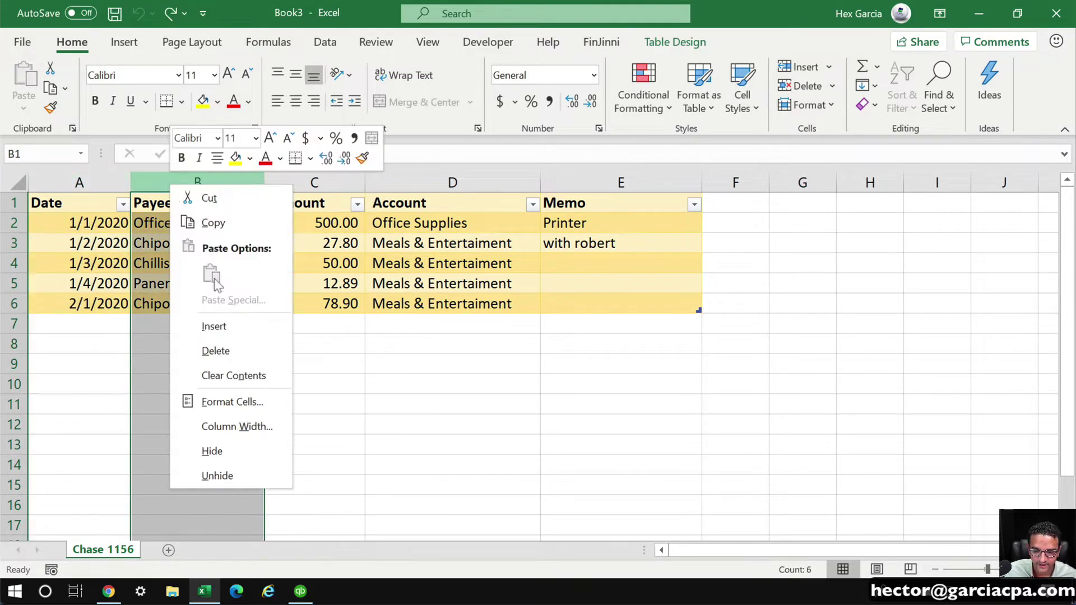
pyautogui.click(229, 325)
pyautogui.click(300, 363)
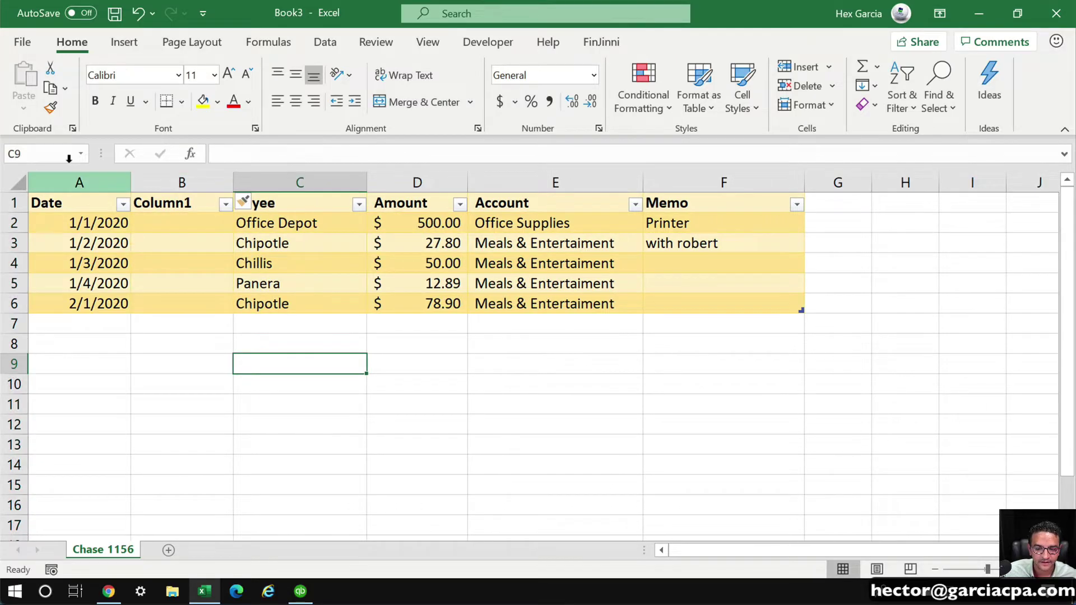
pyautogui.click(68, 180)
pyautogui.click(265, 180)
pyautogui.rightClick(271, 185)
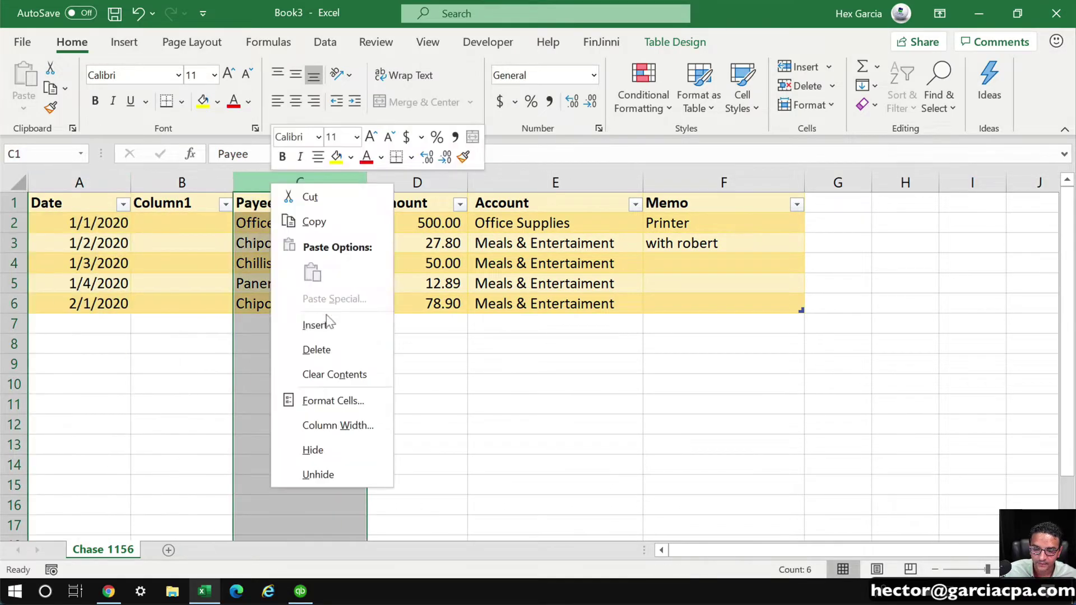
pyautogui.click(322, 321)
# Try to copy the entire Date column and paste it over the blank column C
pyautogui.click(79, 180)
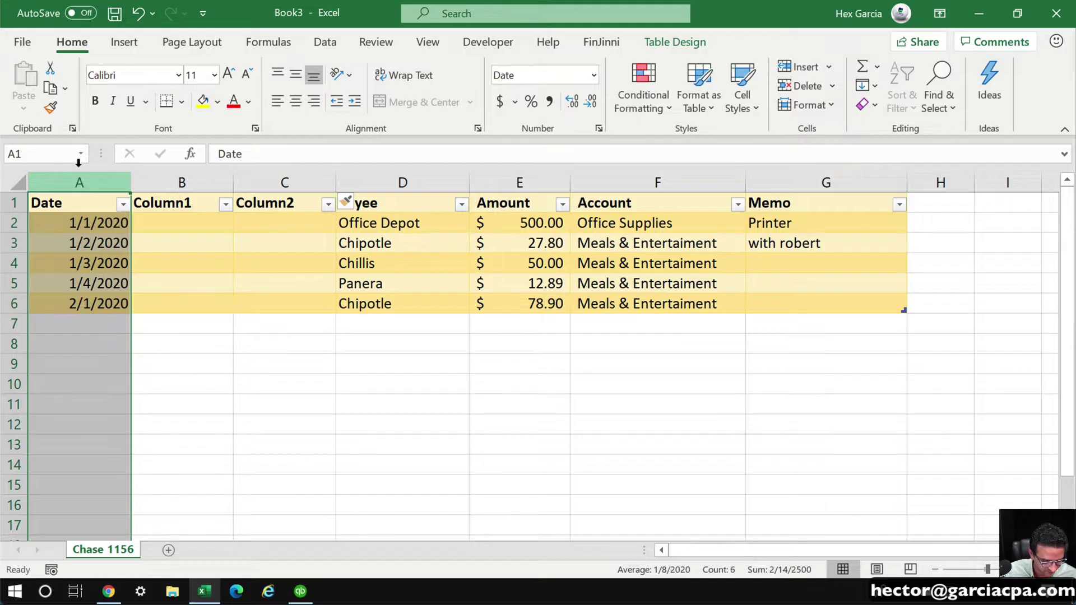
pyautogui.hotkey('ctrl', 'c')
pyautogui.click(279, 178)
pyautogui.hotkey('ctrl', 'v')
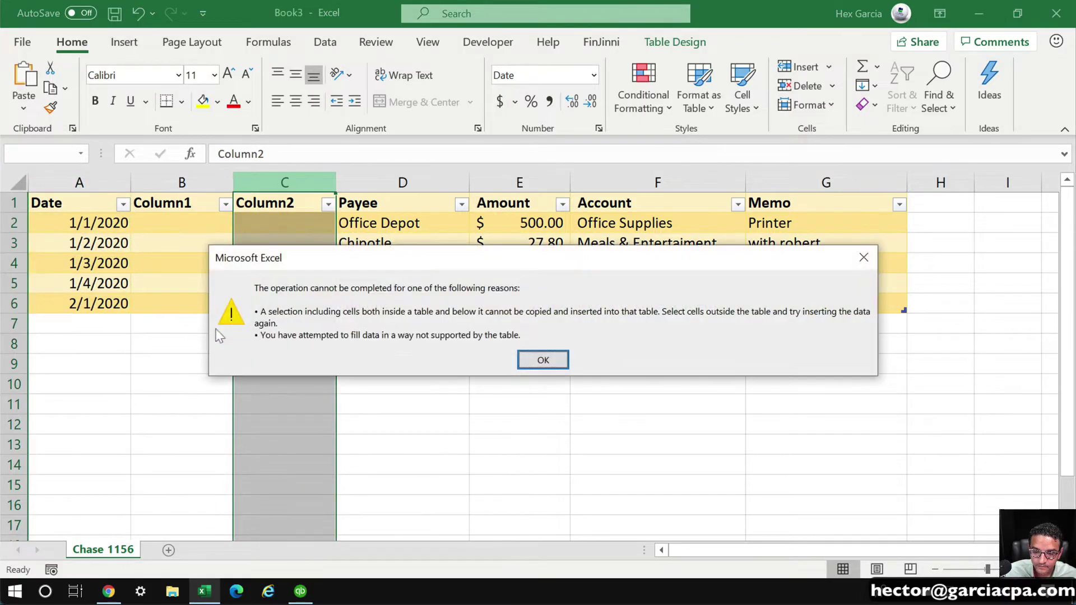
pyautogui.click(543, 360)
# Copy only the table's Date cells A1:A6 and paste them into the blank table column starting at C1
pyautogui.moveTo(84, 212); pyautogui.dragTo(73, 305)
pyautogui.hotkey('ctrl', 'c')
pyautogui.click(265, 203)
pyautogui.hotkey('ctrl', 'v')
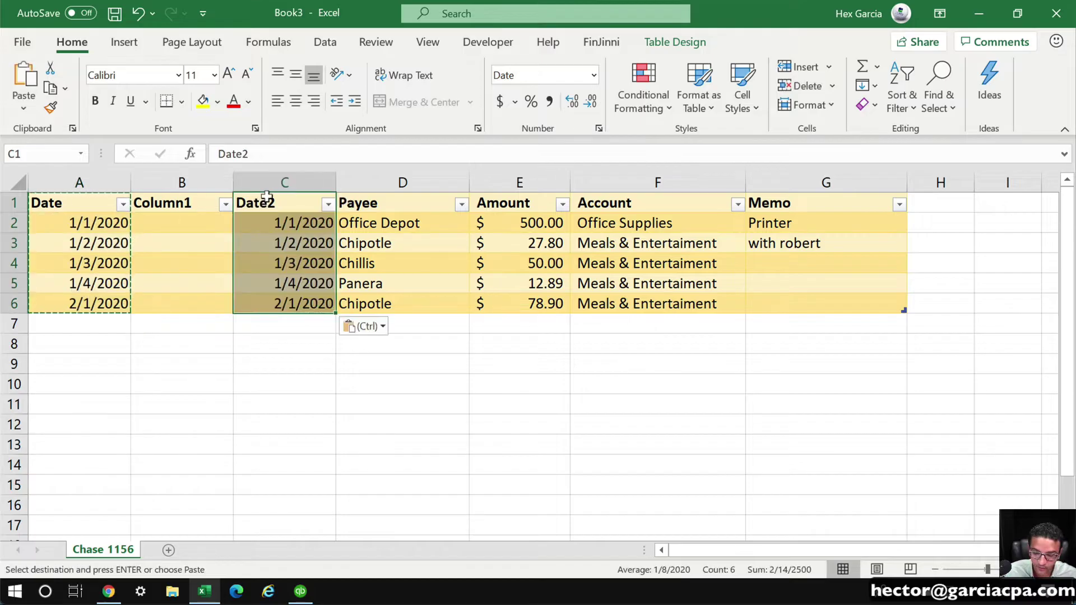
pyautogui.click(267, 240)
# Delete the original Date column A and rename the copied column's header to Date
pyautogui.rightClick(87, 180)
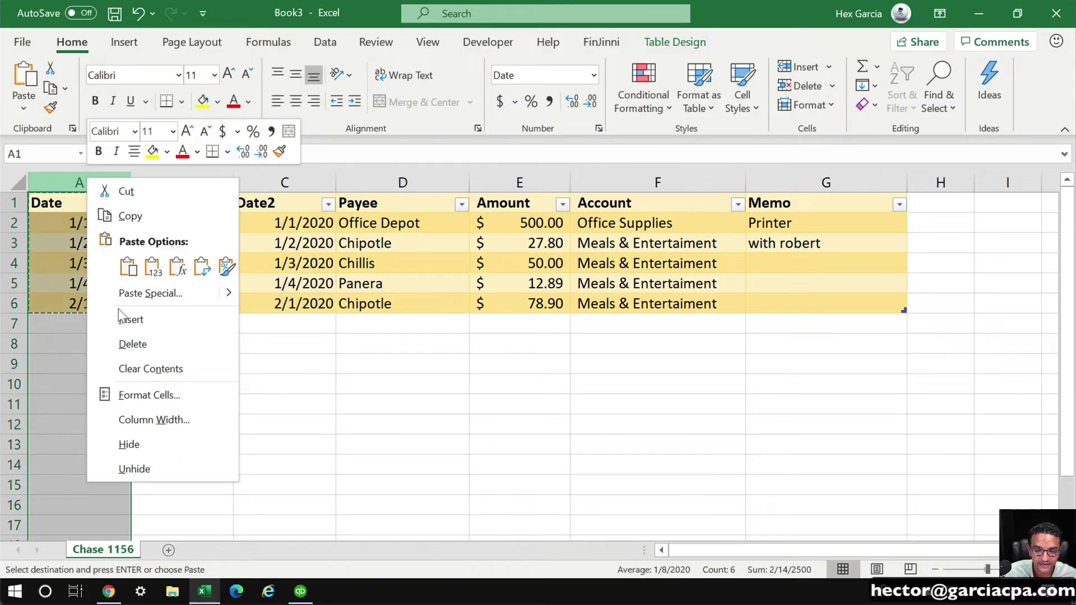
pyautogui.click(134, 344)
pyautogui.click(159, 384)
pyautogui.click(191, 206)
pyautogui.doubleClick(190, 206)
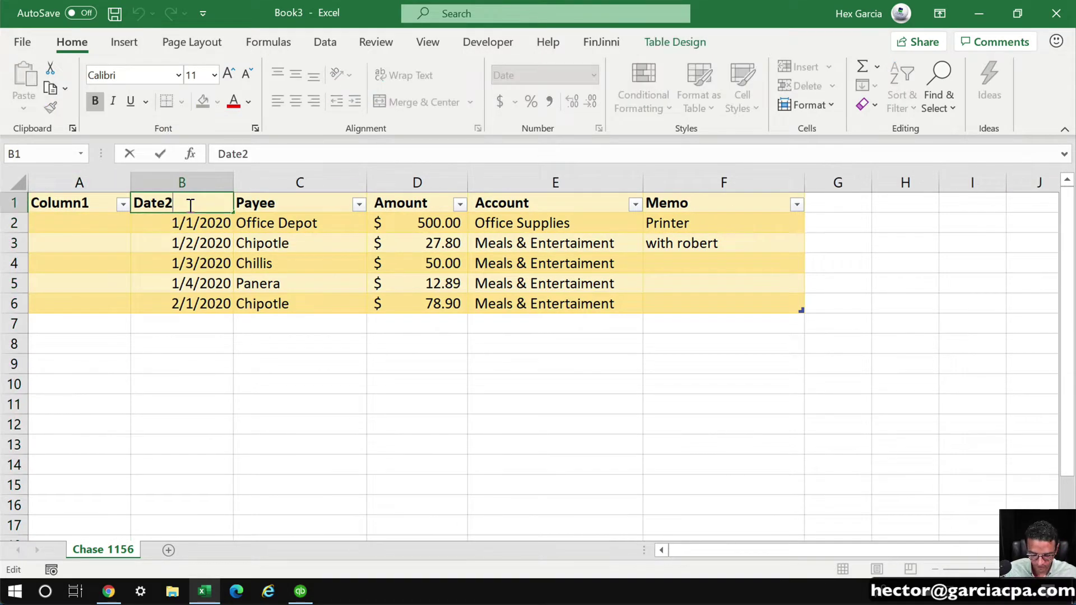
pyautogui.press('BackSpace')
pyautogui.press('Return')
# Rename the blank first column's header in A1 to Source
pyautogui.click(72, 193)
pyautogui.click(79, 201)
pyautogui.doubleClick(90, 203)
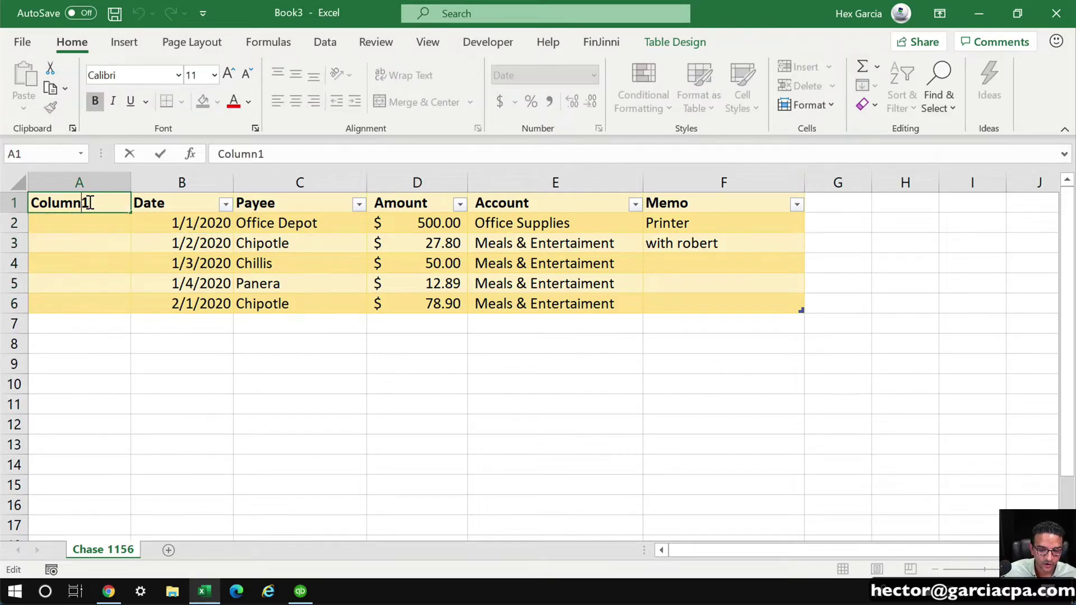
pyautogui.doubleClick(90, 203)
pyautogui.write('Source')
pyautogui.press('Return')
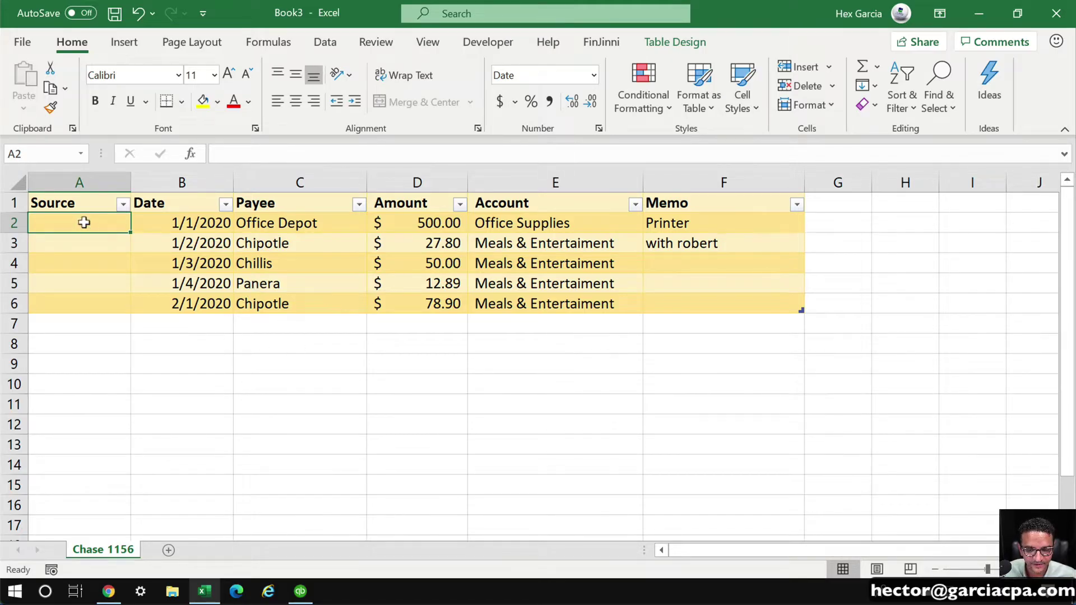
# Enter the source of the first transaction in A2 as Checking followed by the account's last four digits
pyautogui.write('Che')
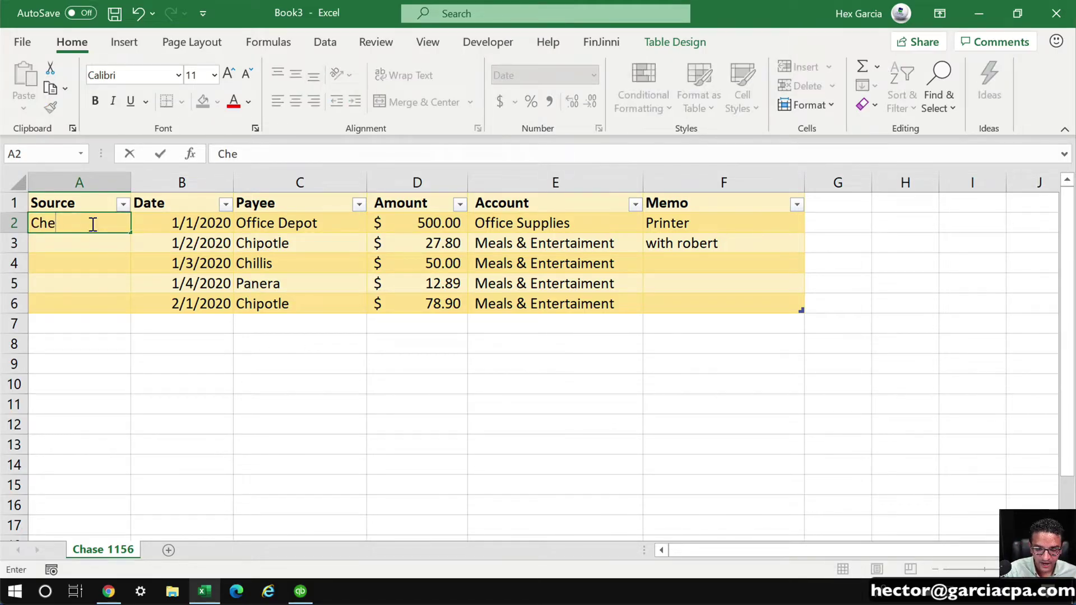
pyautogui.write('ckinh')
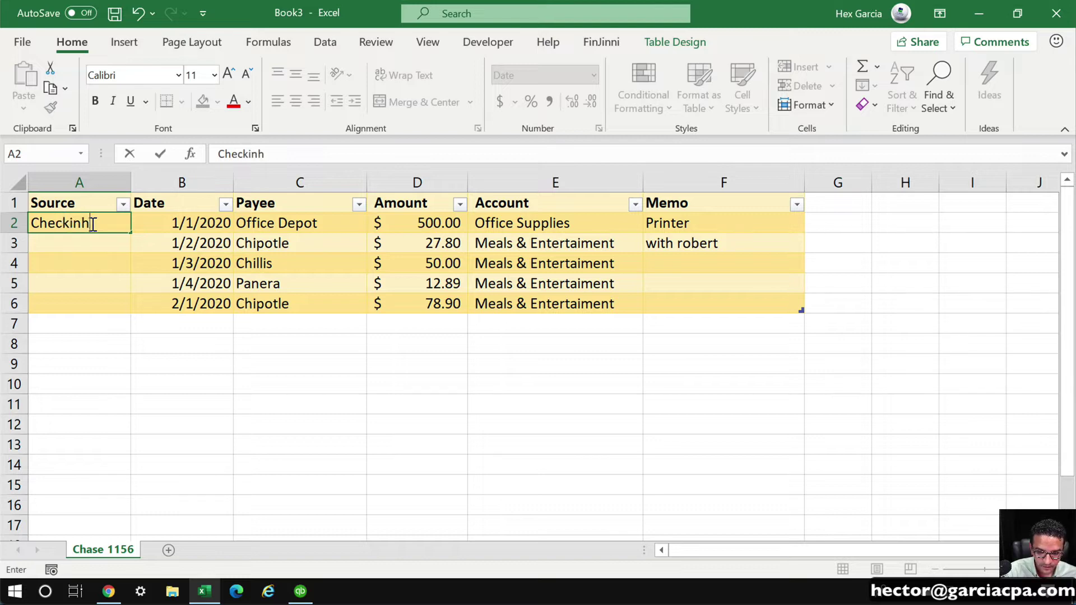
pyautogui.press('BackSpace')
pyautogui.write('g')
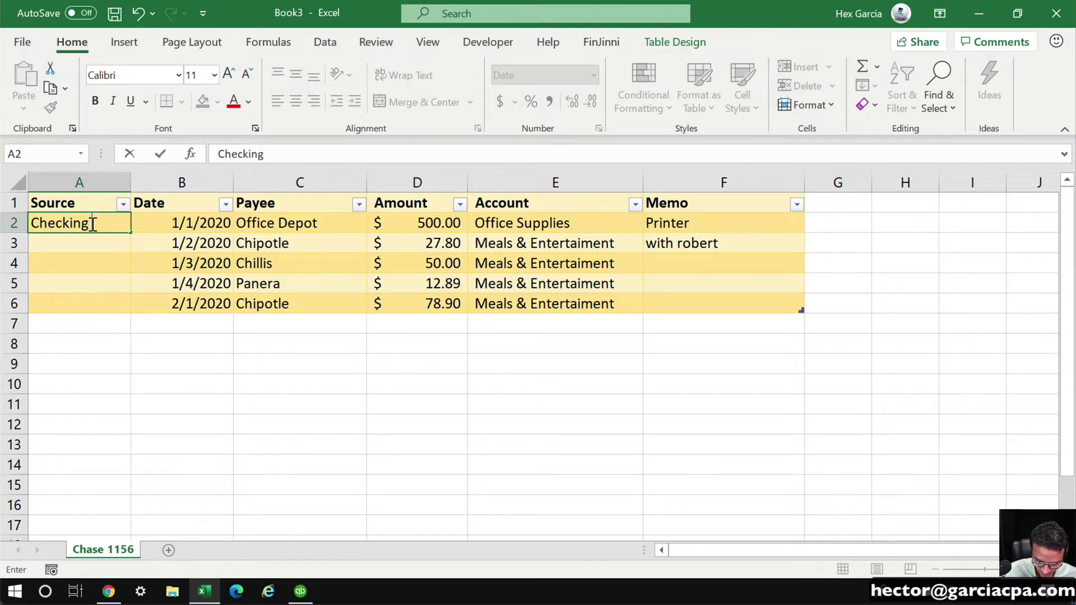
pyautogui.write(' 1179')
pyautogui.click(143, 402)
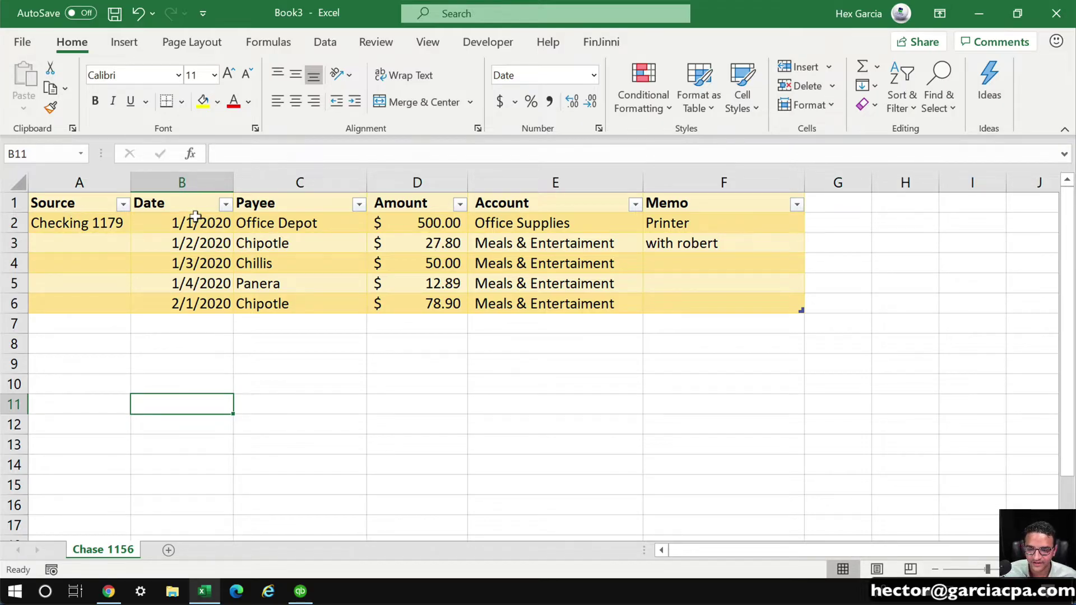
# Copy the transactions in B2:F6 and paste them twice below the table, at B7 and at B12
pyautogui.moveTo(193, 221); pyautogui.dragTo(698, 297)
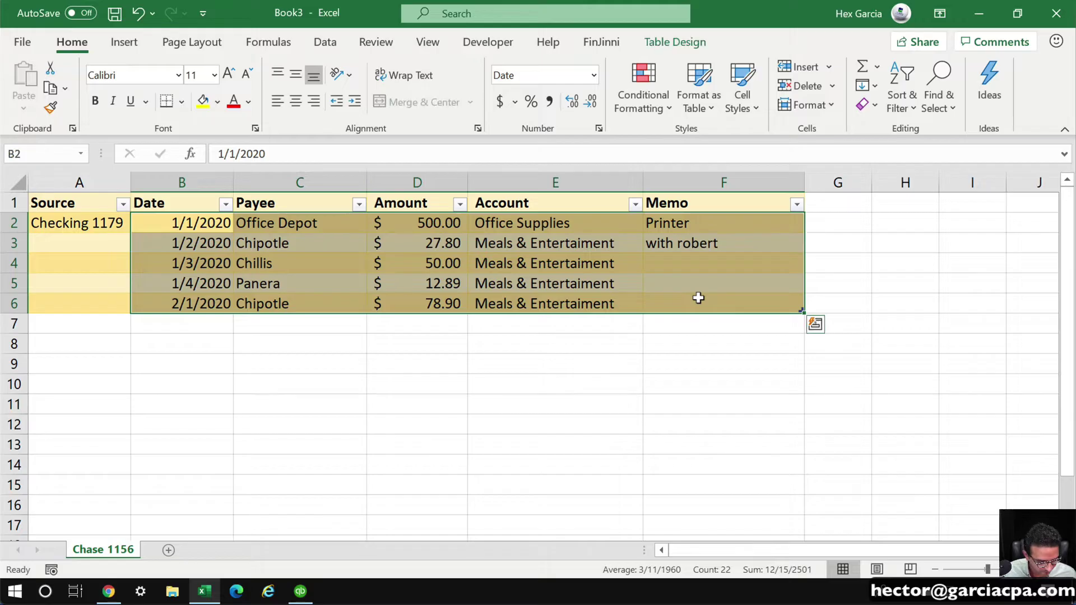
pyautogui.hotkey('ctrl', 'c')
pyautogui.click(176, 324)
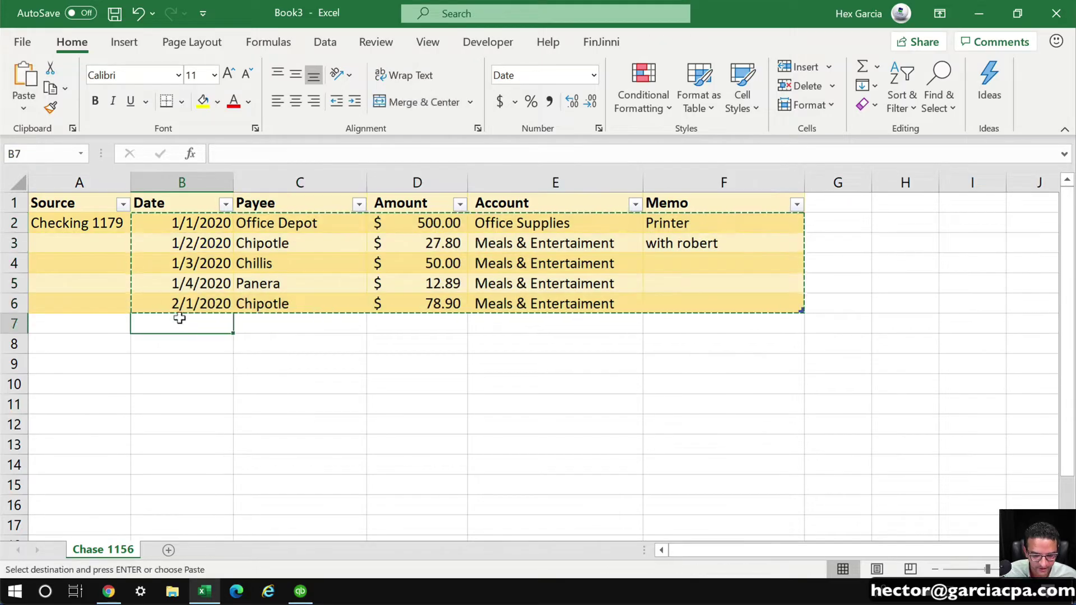
pyautogui.hotkey('ctrl', 'v')
pyautogui.click(173, 422)
pyautogui.hotkey('ctrl', 'v')
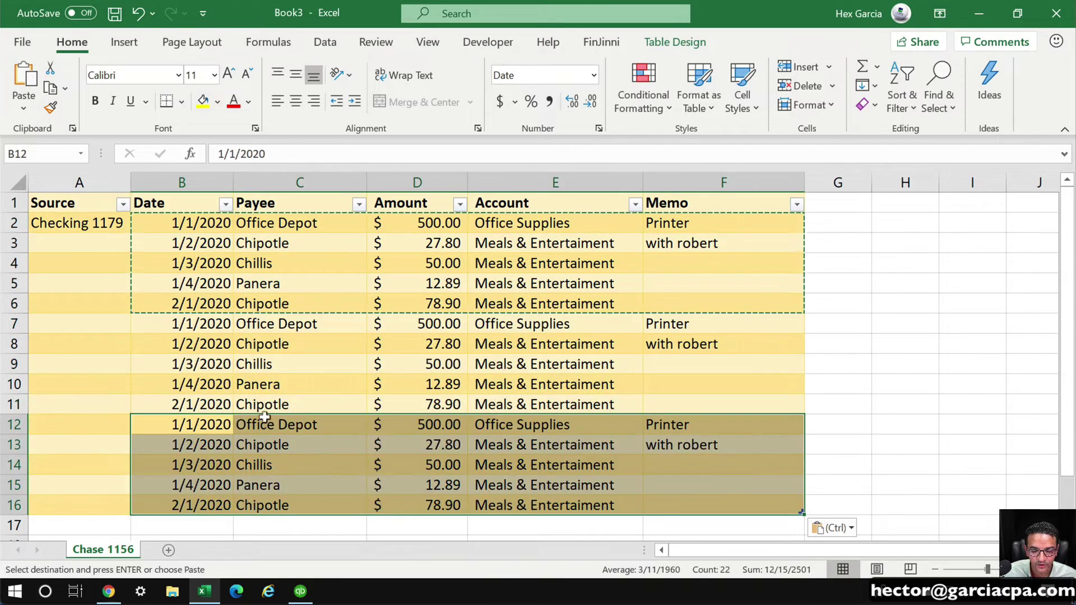
pyautogui.scroll(-1, 170, 311)
pyautogui.click(173, 318)
pyautogui.scroll(1, 178, 314)
pyautogui.click(281, 326)
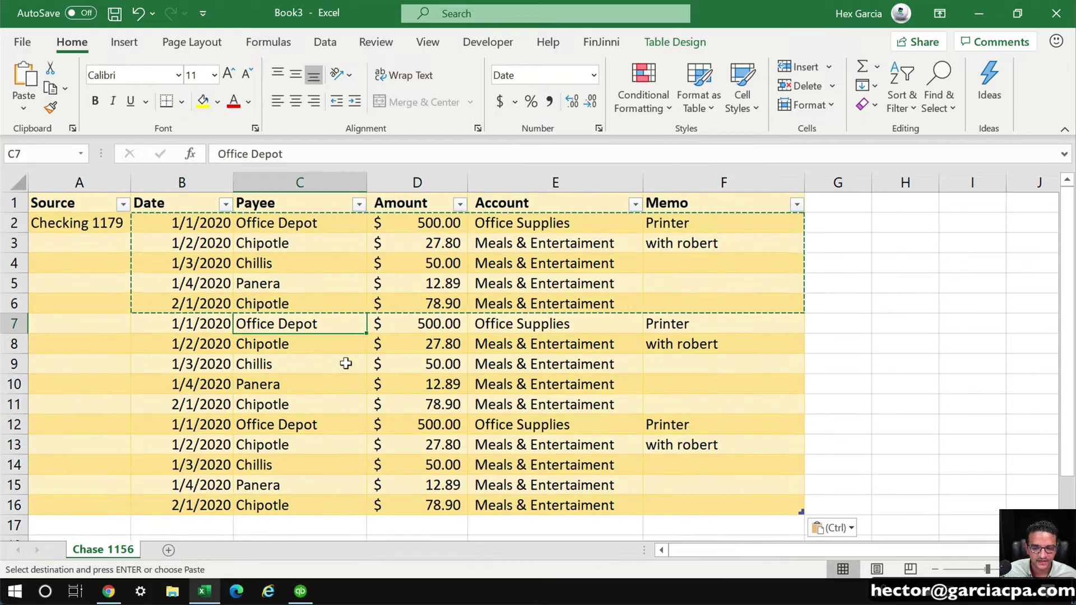
pyautogui.press('Escape')
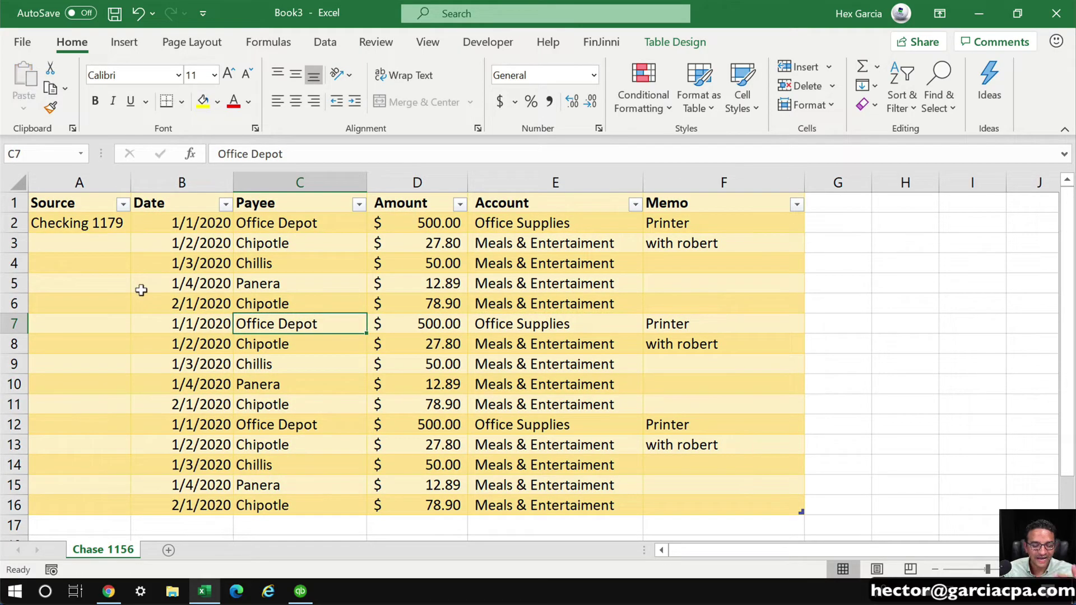
# Fill the source cells A2:A16 with the checking account entry from A2
pyautogui.click(76, 220)
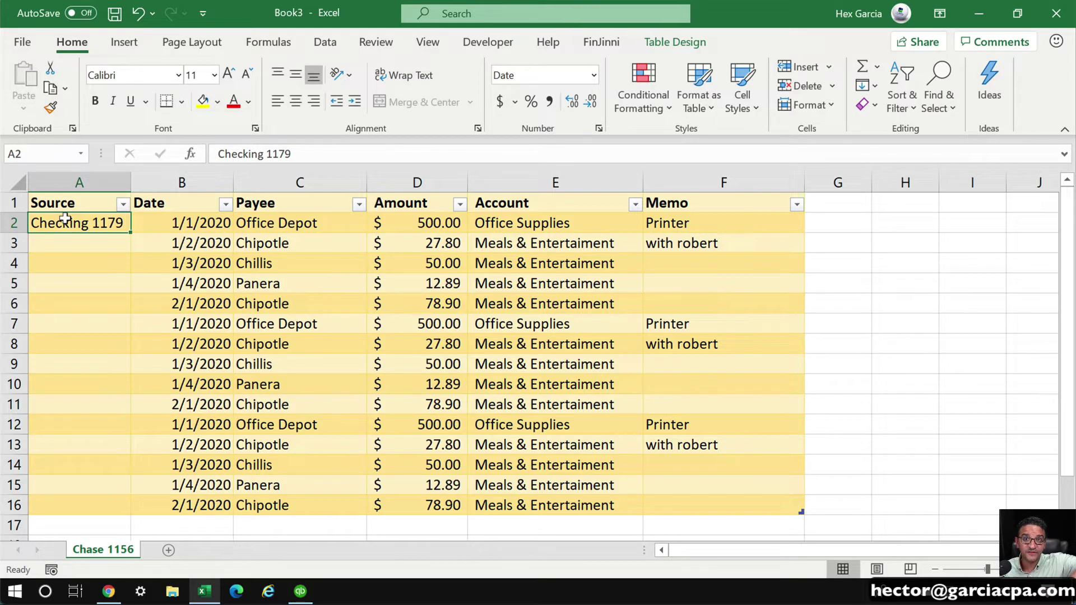
pyautogui.hotkey('shift', 'Down')
pyautogui.hotkey('shift', 'Down')
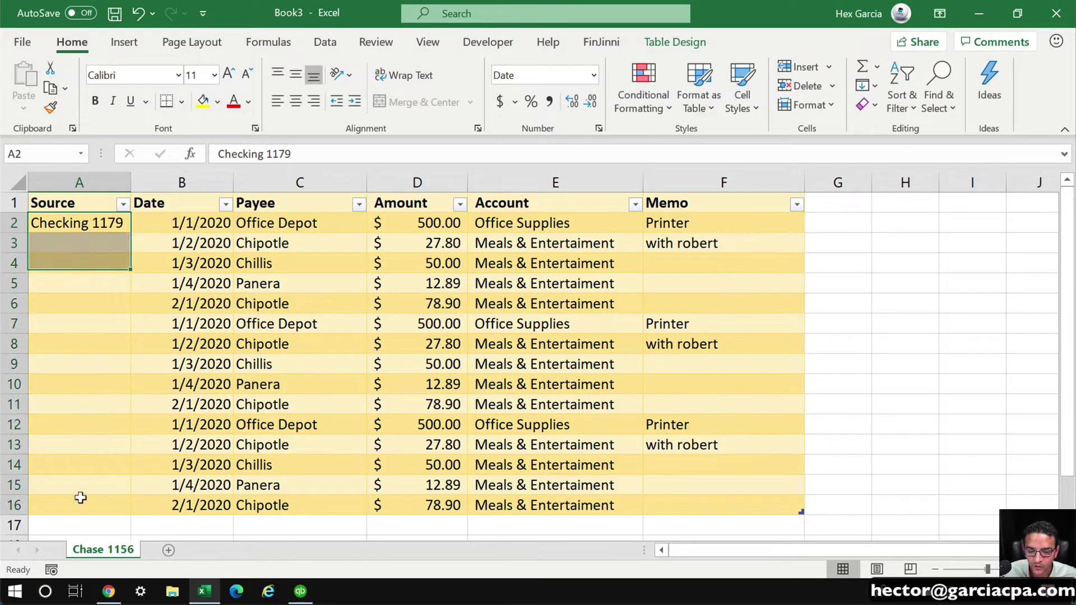
pyautogui.keyDown('shift'); pyautogui.click(80, 498); pyautogui.keyUp('shift')
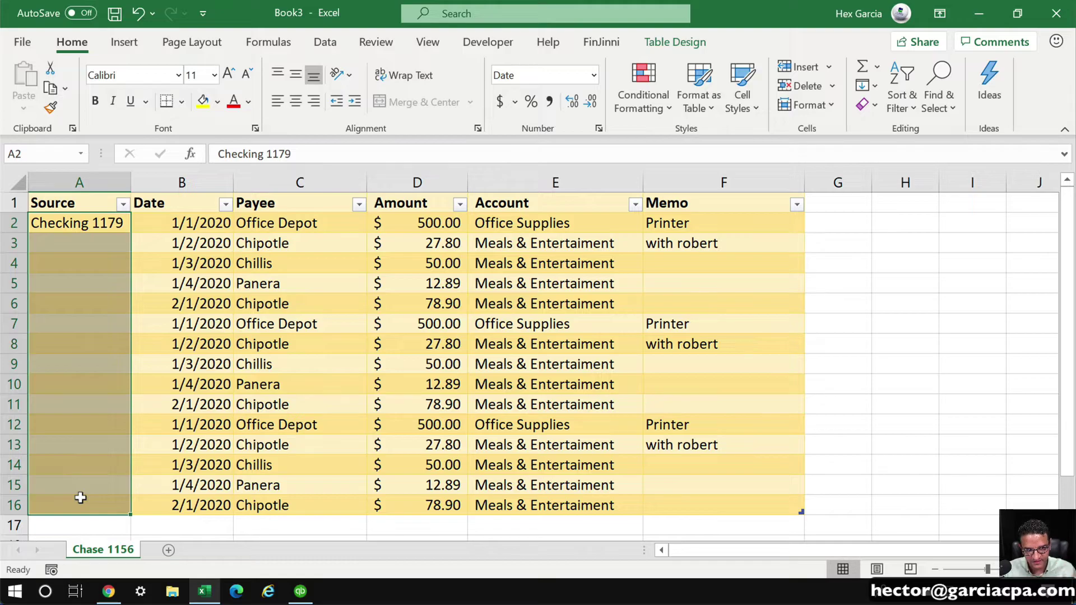
pyautogui.moveTo(303, 154); pyautogui.dragTo(201, 154)
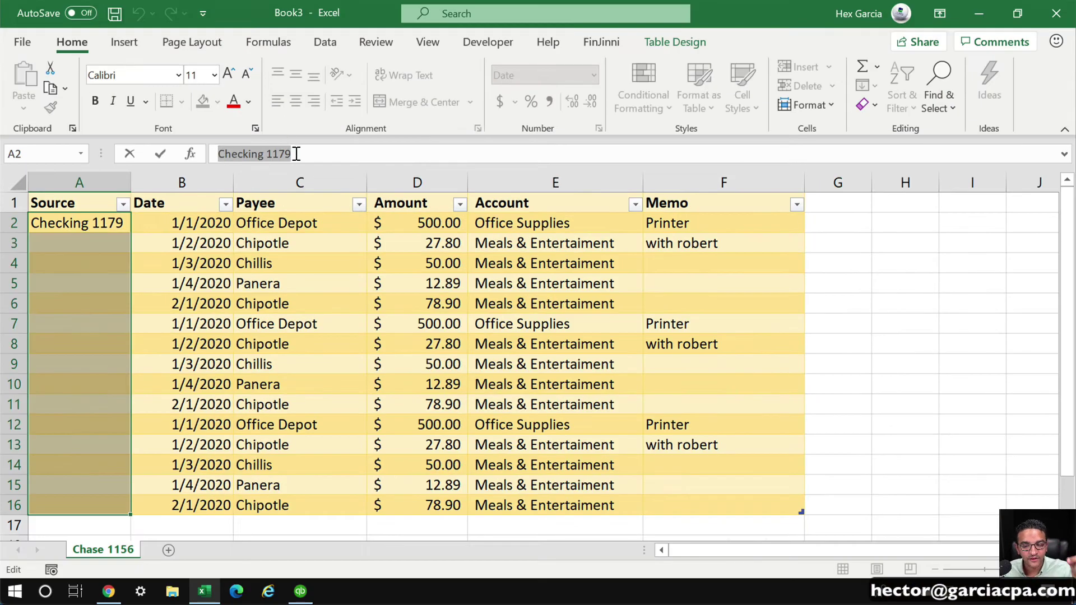
pyautogui.click(304, 155)
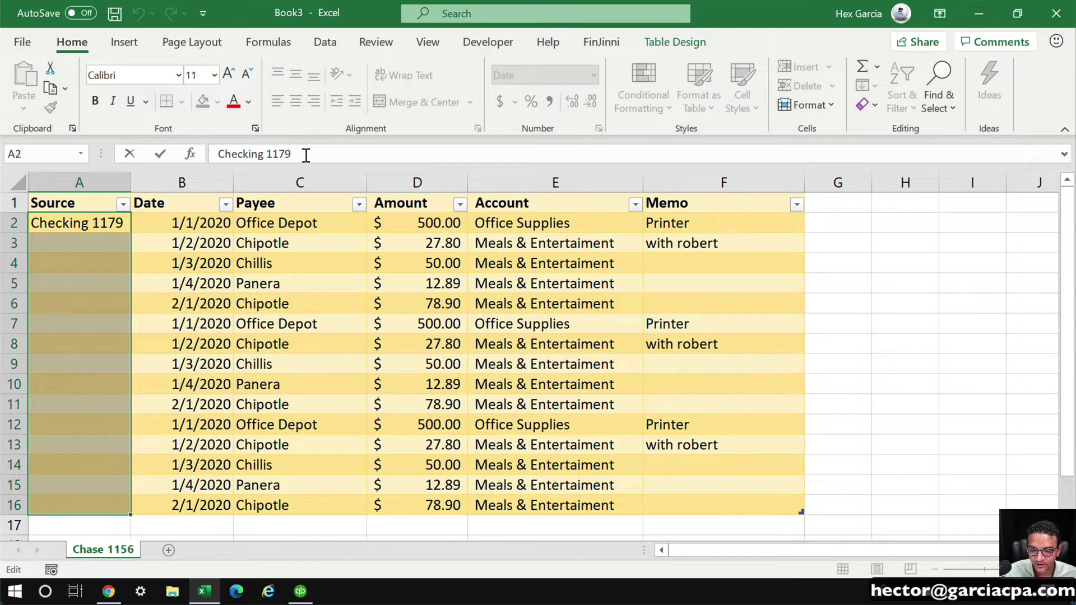
pyautogui.hotkey('ctrl', 'Return')
pyautogui.click(281, 381)
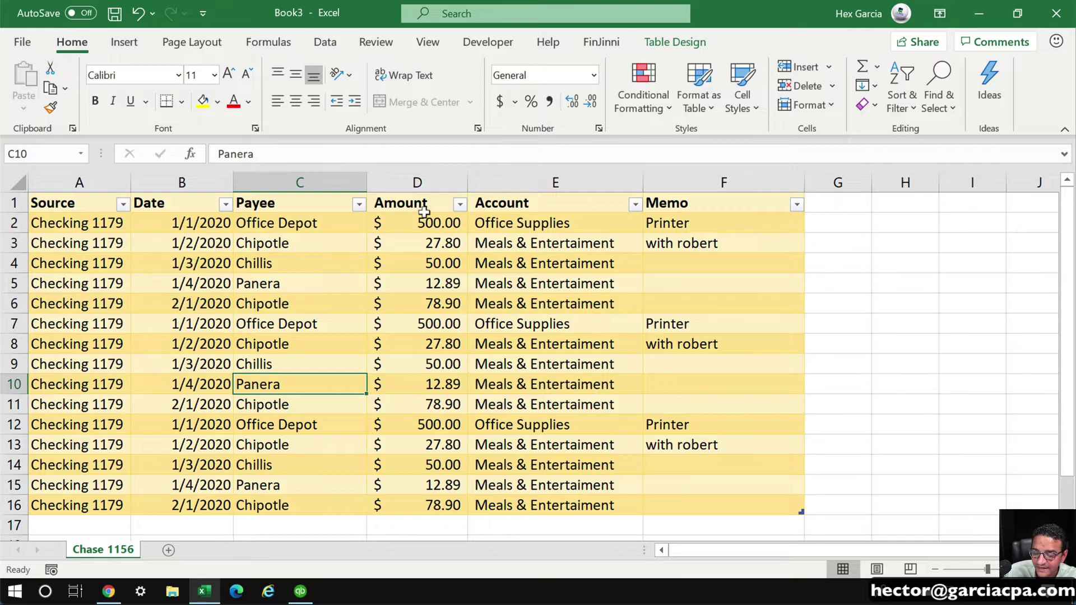
# Review the transaction amounts in D2:D16
pyautogui.moveTo(422, 220); pyautogui.dragTo(415, 504)
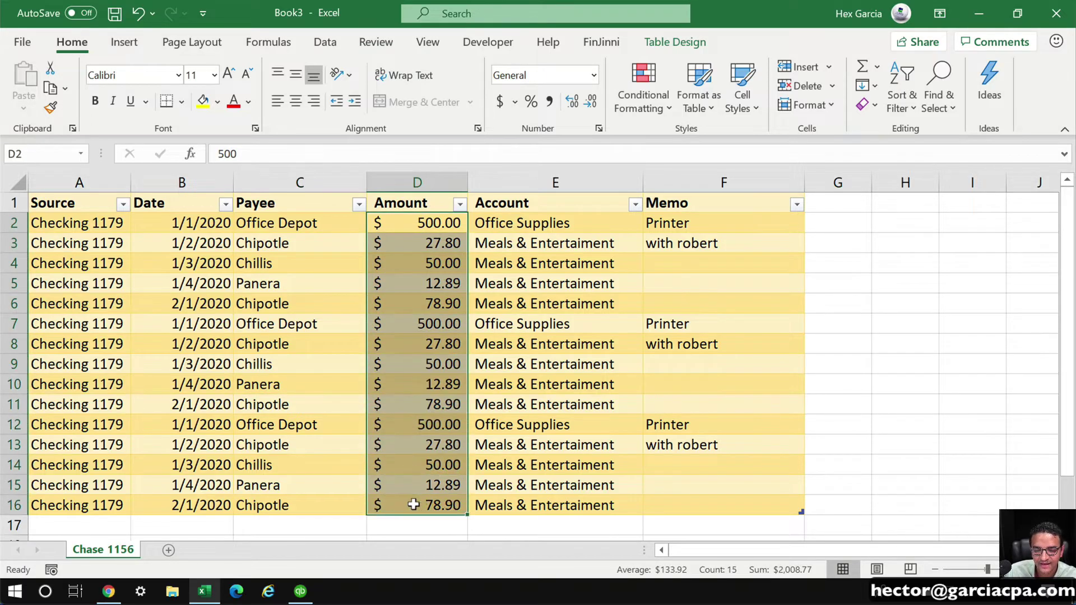
pyautogui.scroll(-1, 419, 351)
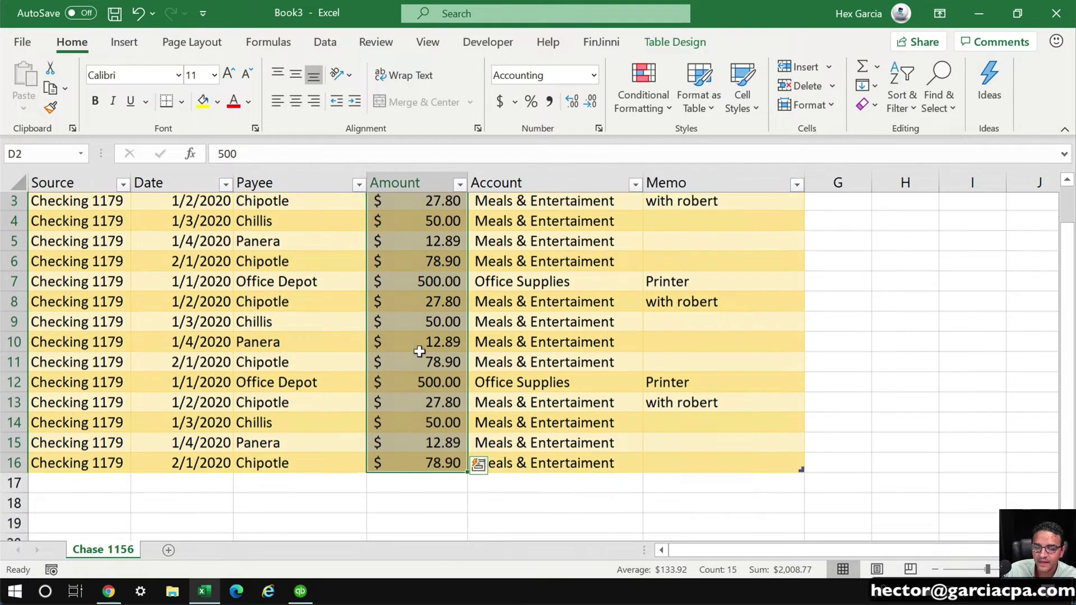
pyautogui.scroll(1, 419, 351)
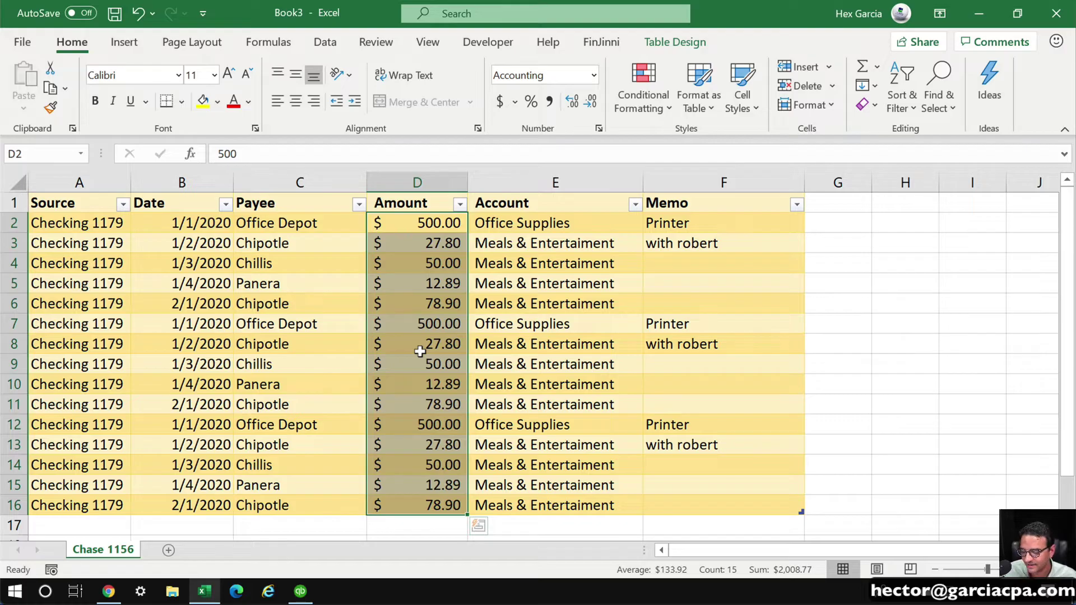
# Start a new transaction in row 17 by entering Checking followed by the account's last four digits as the source
pyautogui.scroll(-2, 86, 427)
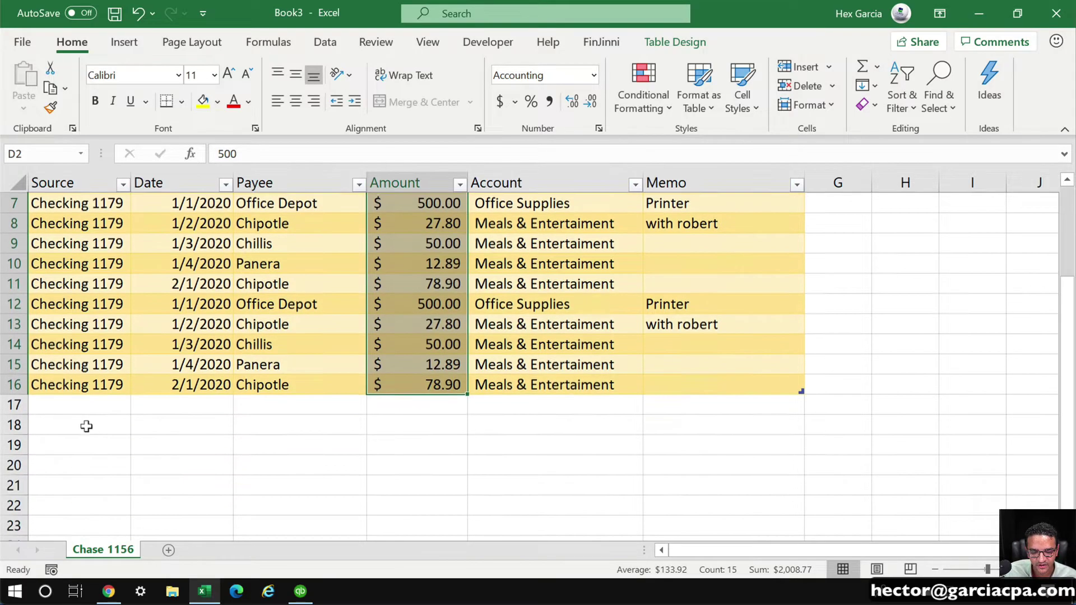
pyautogui.click(87, 404)
pyautogui.write('Che`')
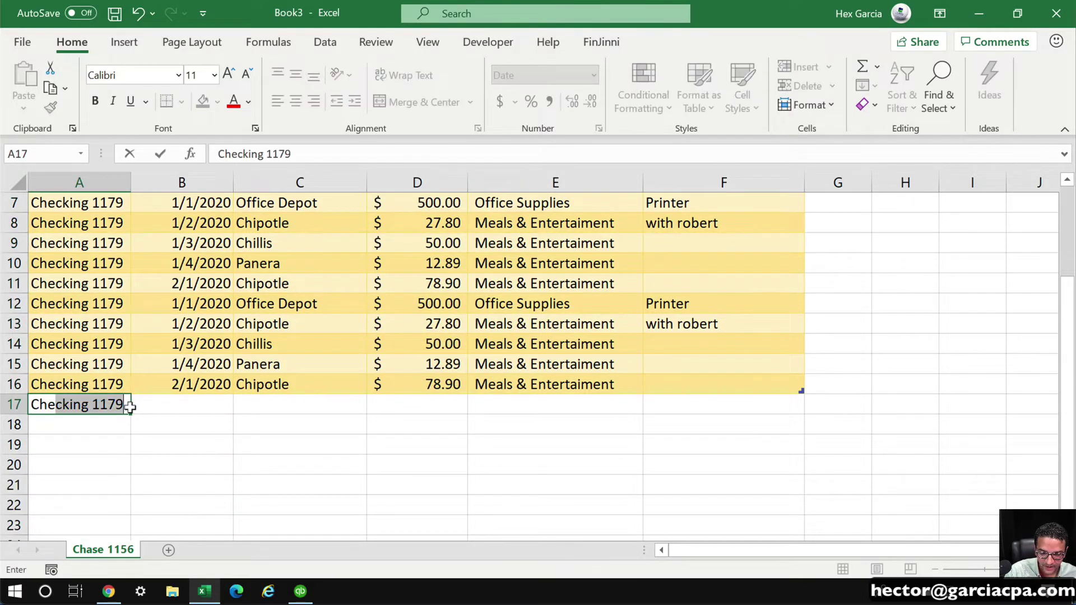
pyautogui.press('Tab')
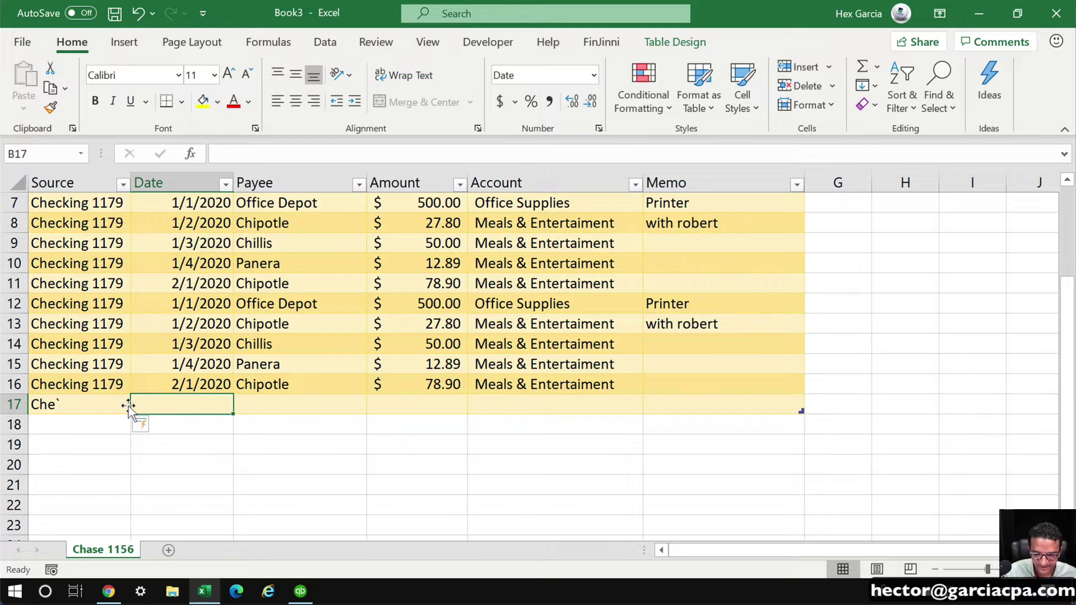
pyautogui.hotkey('shift', 'Tab')
pyautogui.write('Che')
pyautogui.press('Tab')
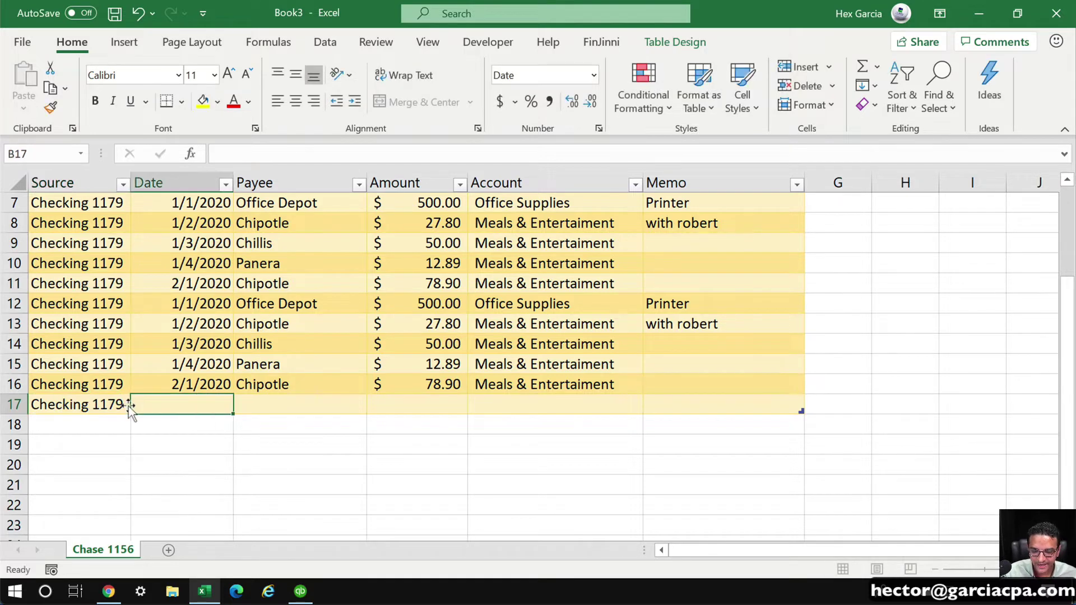
# Complete the row 17 transaction with date 03/01/2020, payee Customer ABC, amount 5000 and account Sales
pyautogui.write('03/01/2020')
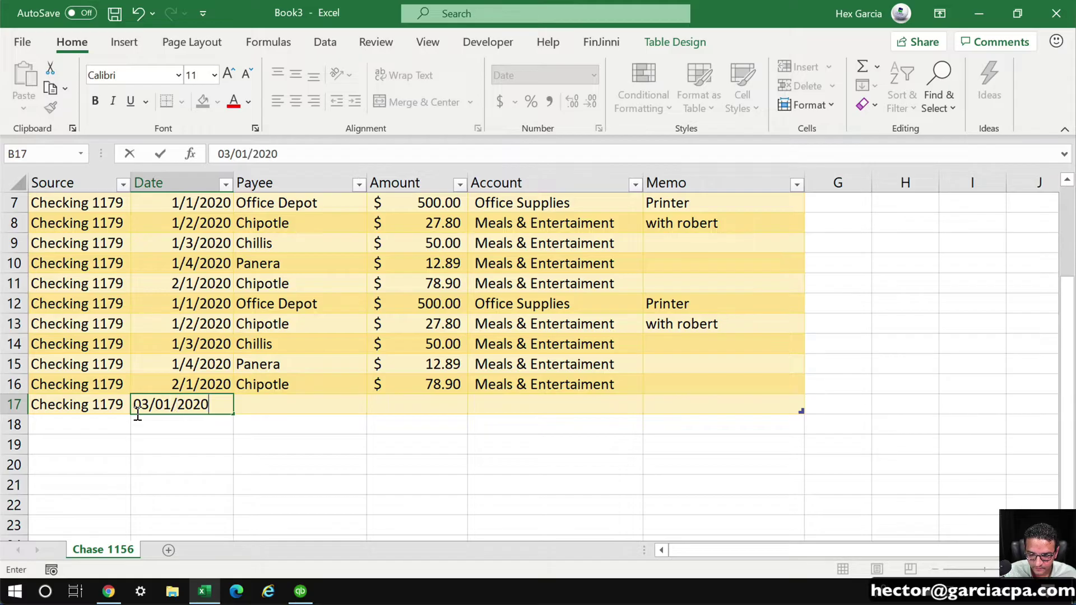
pyautogui.press('Tab')
pyautogui.write('C')
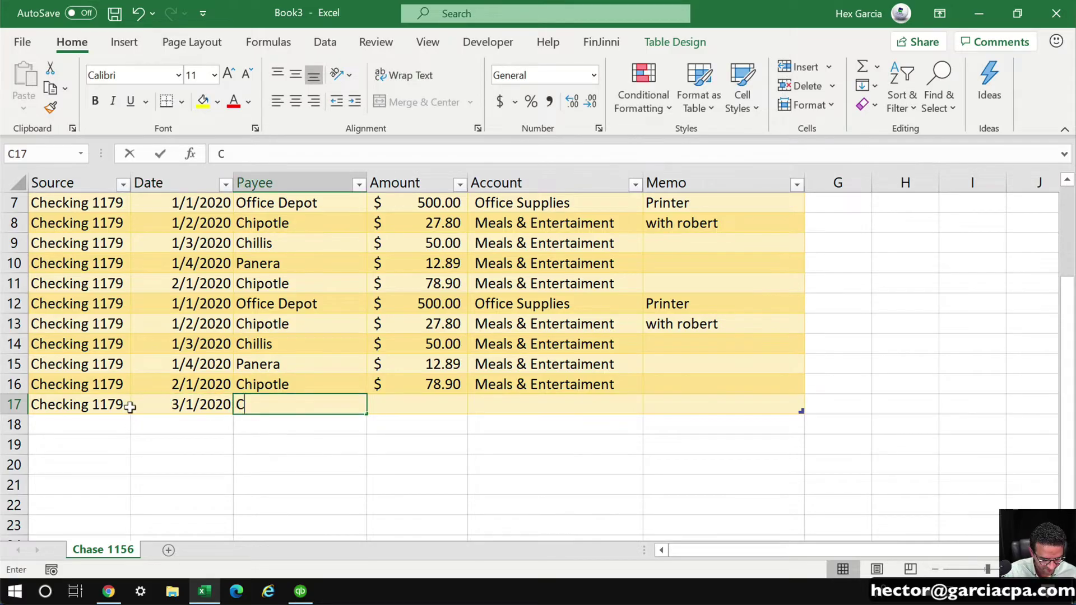
pyautogui.write('ustomer ABC')
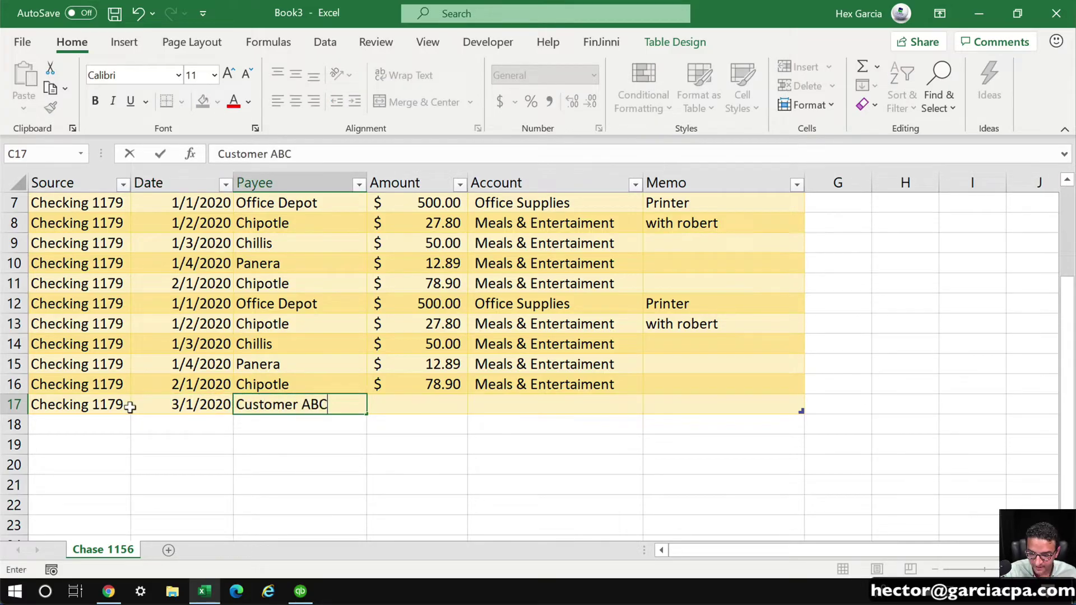
pyautogui.press('Tab')
pyautogui.write('5000')
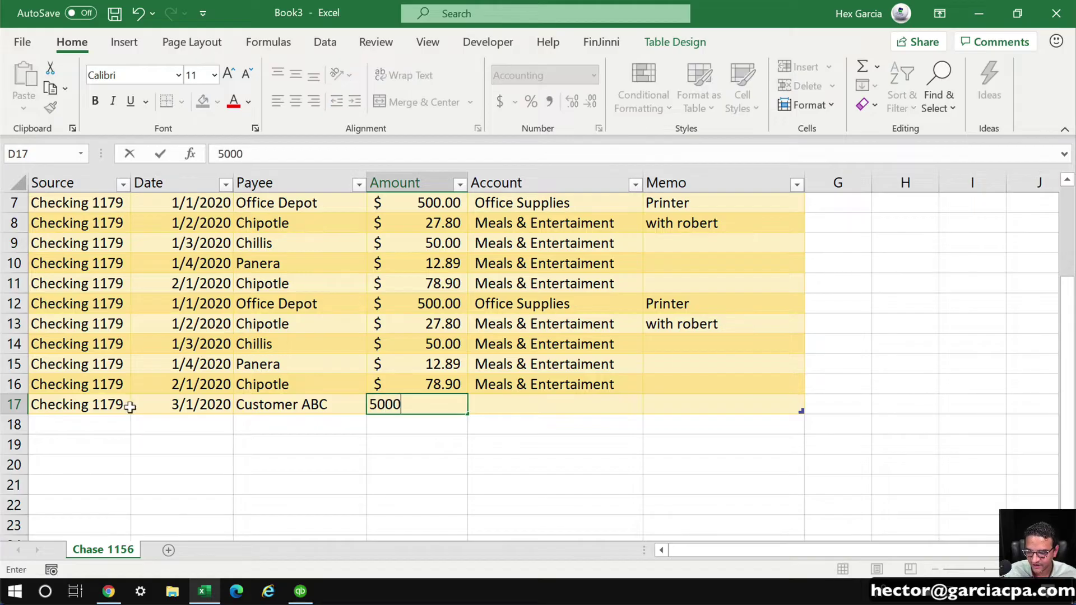
pyautogui.press('Tab')
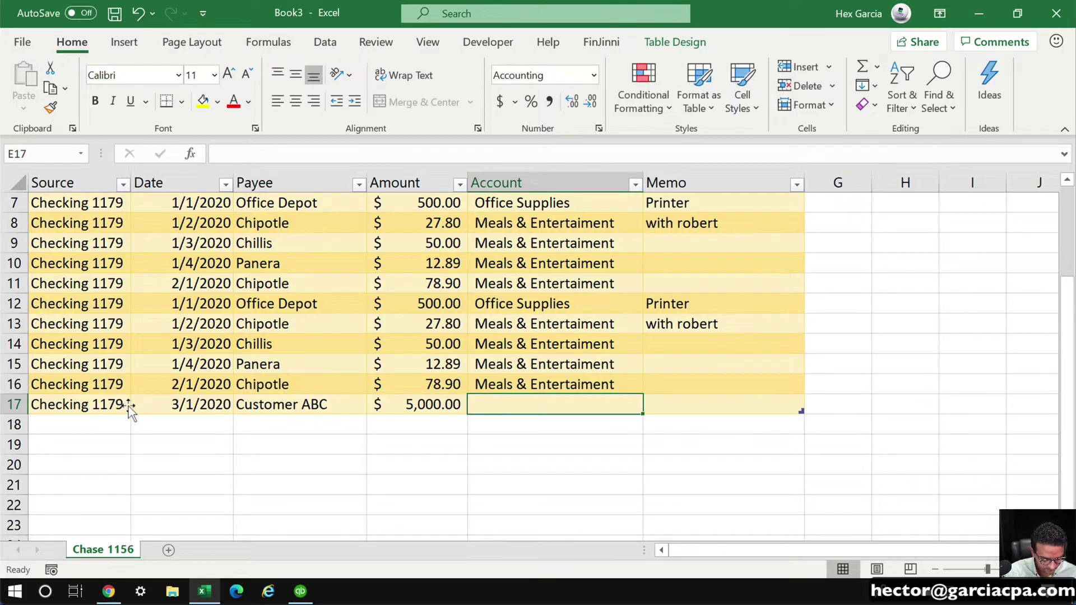
pyautogui.write('Sales')
pyautogui.press('Tab')
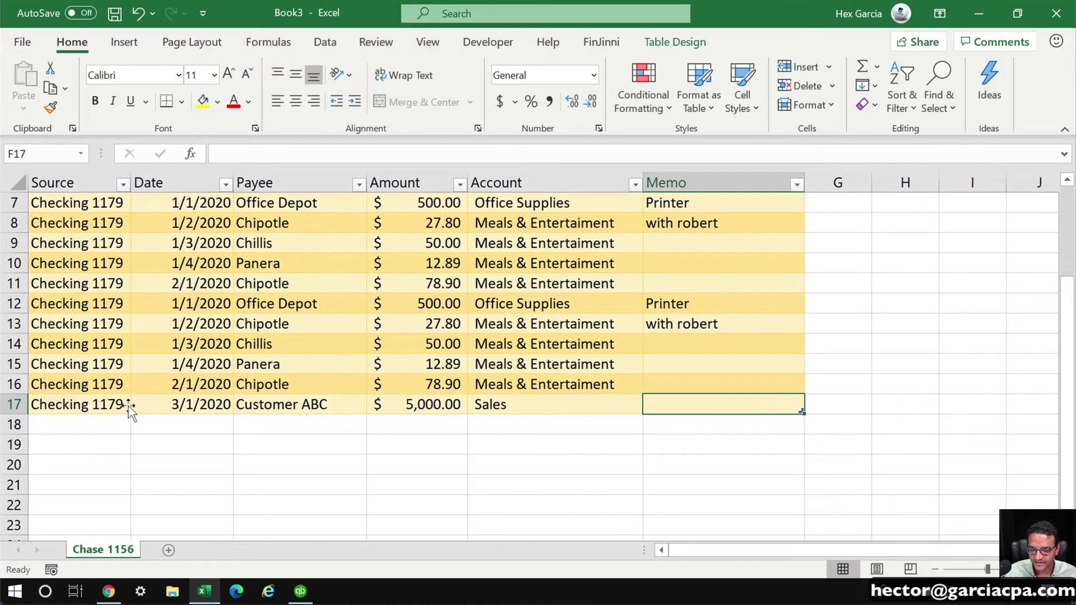
pyautogui.scroll(2, 241, 373)
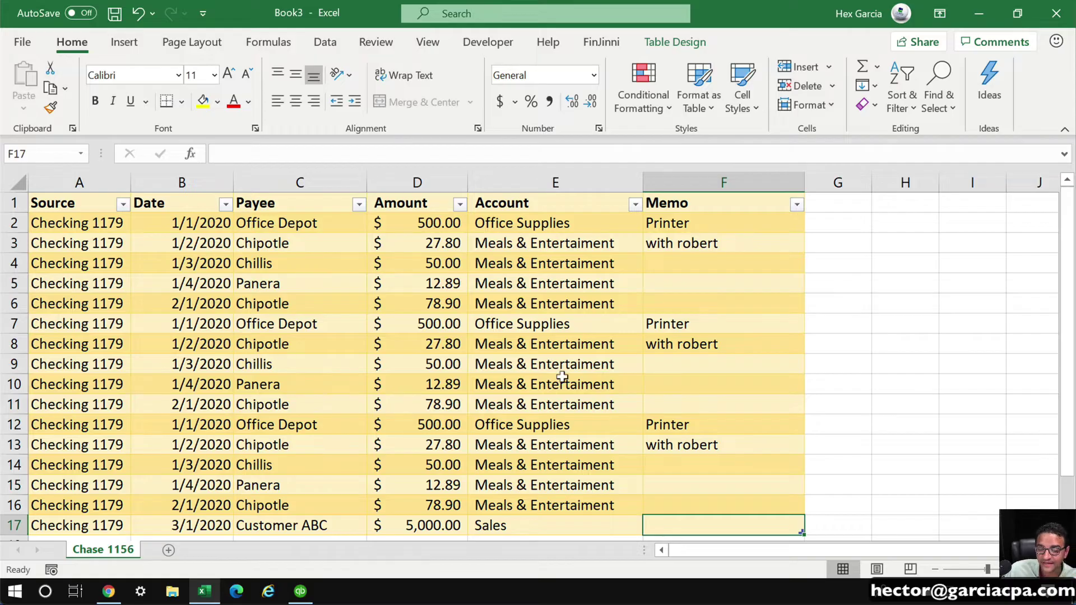
pyautogui.scroll(-1, 562, 377)
pyautogui.scroll(1, 552, 374)
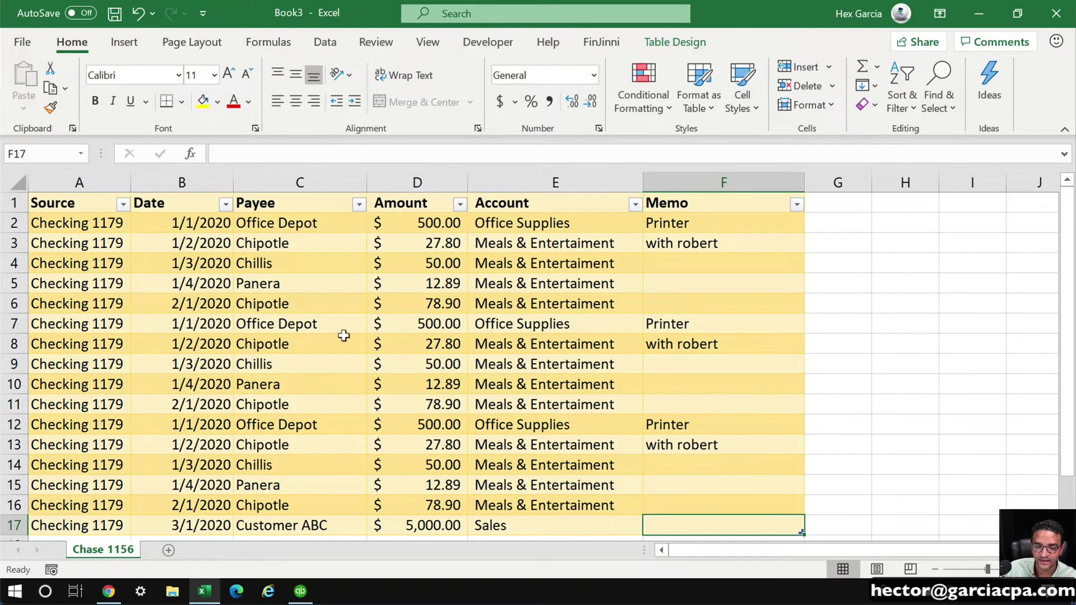
pyautogui.click(83, 199)
pyautogui.click(262, 303)
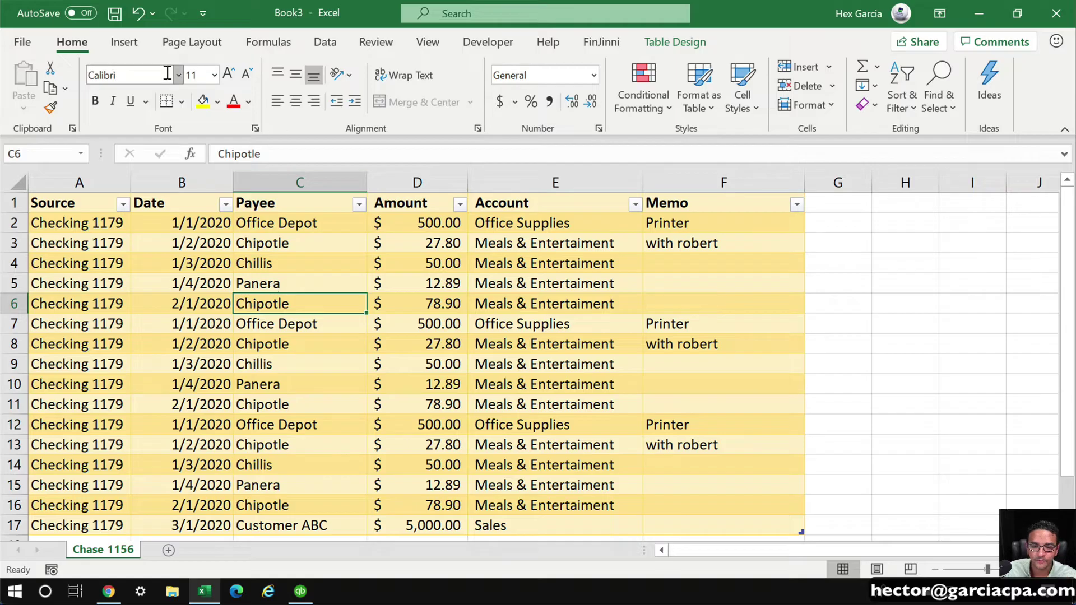
pyautogui.hotkey('ctrl', '1')
pyautogui.click(167, 51)
pyautogui.moveTo(119, 8)
pyautogui.mouseDown()
pyautogui.moveTo(49, 17)
pyautogui.moveTo(145, 47)
pyautogui.mouseUp()
pyautogui.press('Escape')
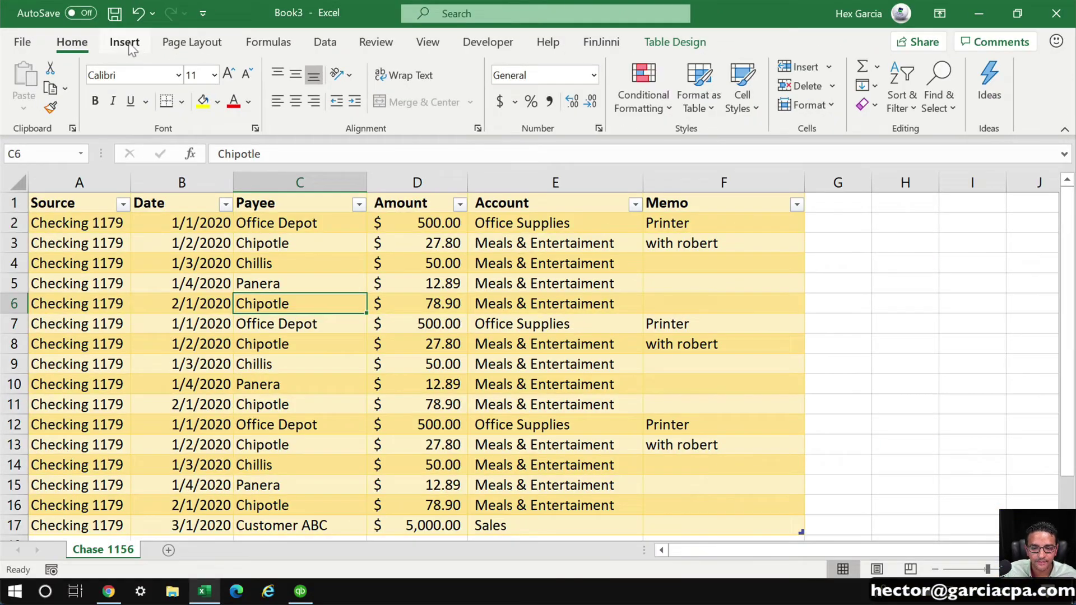
pyautogui.click(129, 47)
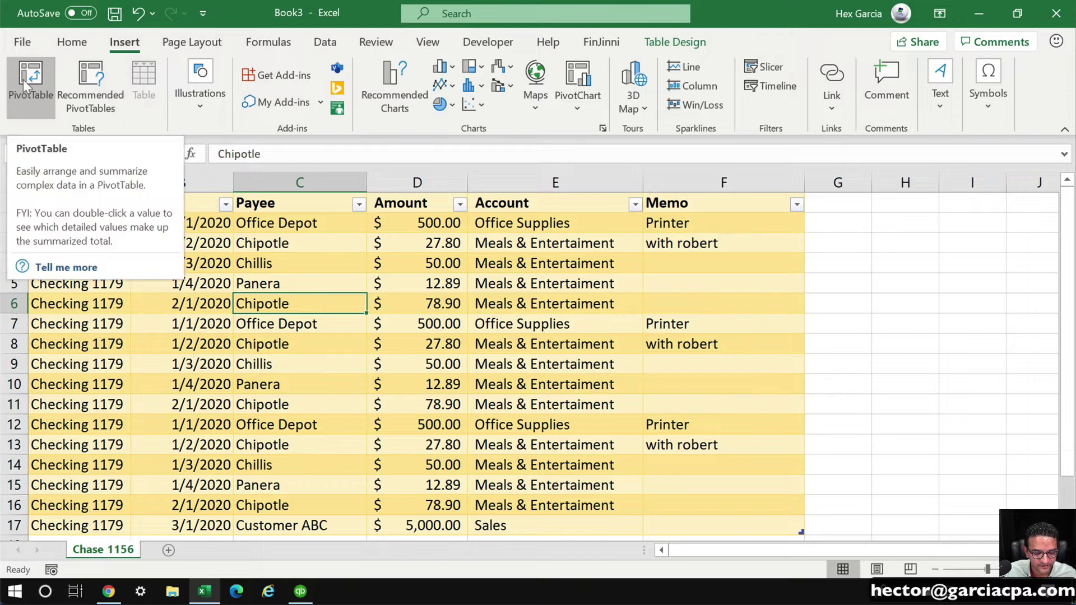
# Change the Customer ABC sales amount in D17 to -5000
pyautogui.click(395, 521)
pyautogui.doubleClick(397, 524)
pyautogui.write('-5000')
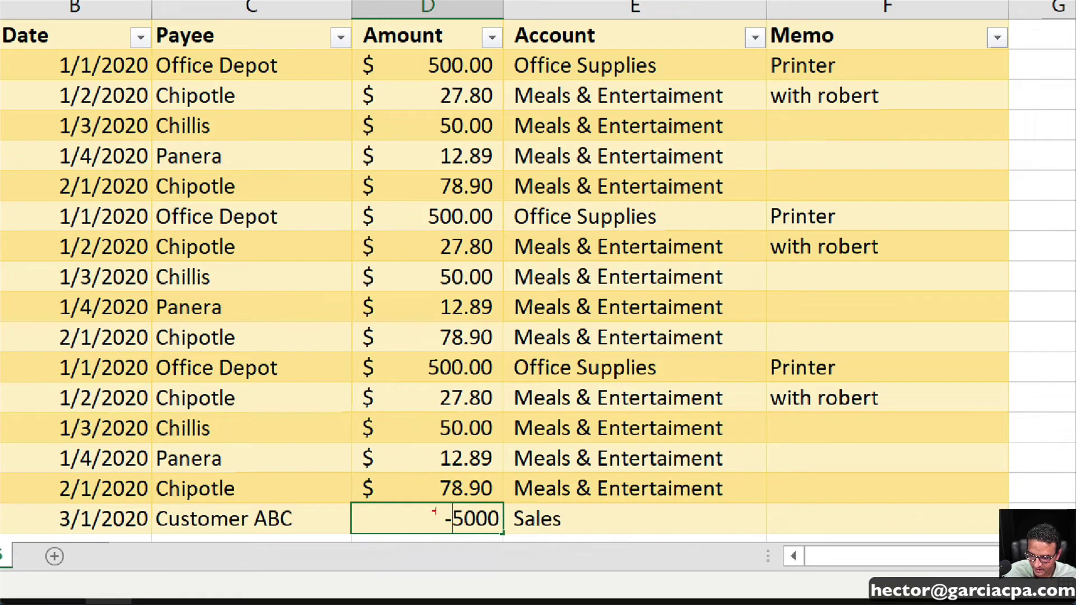
pyautogui.moveTo(495, 488)
pyautogui.mouseDown()
pyautogui.moveTo(316, 475)
pyautogui.moveTo(554, 537)
pyautogui.moveTo(461, 487)
pyautogui.mouseUp()
pyautogui.press('Escape')
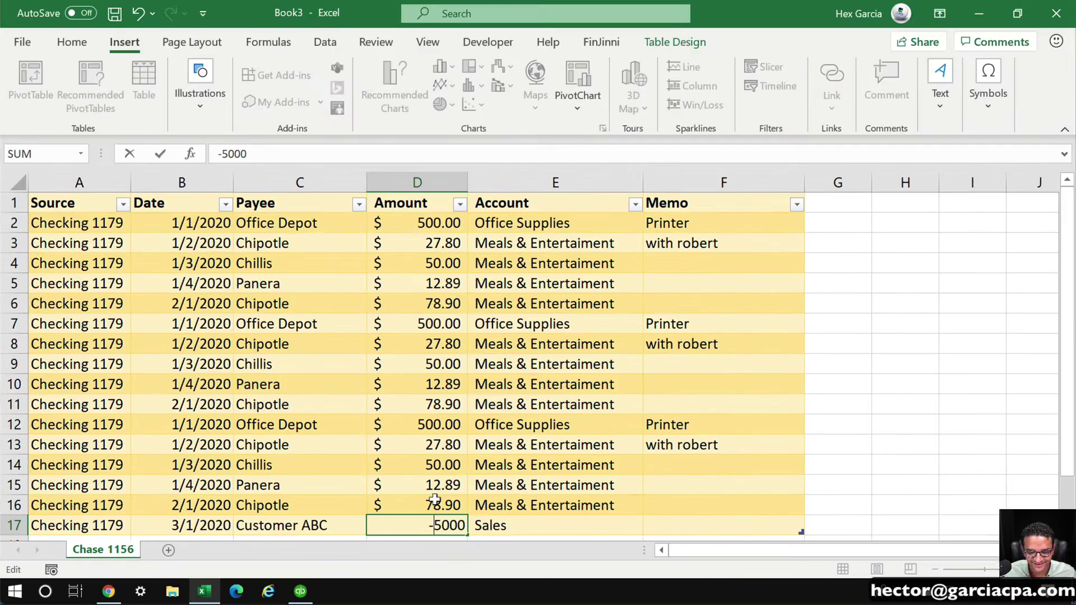
pyautogui.press('Return')
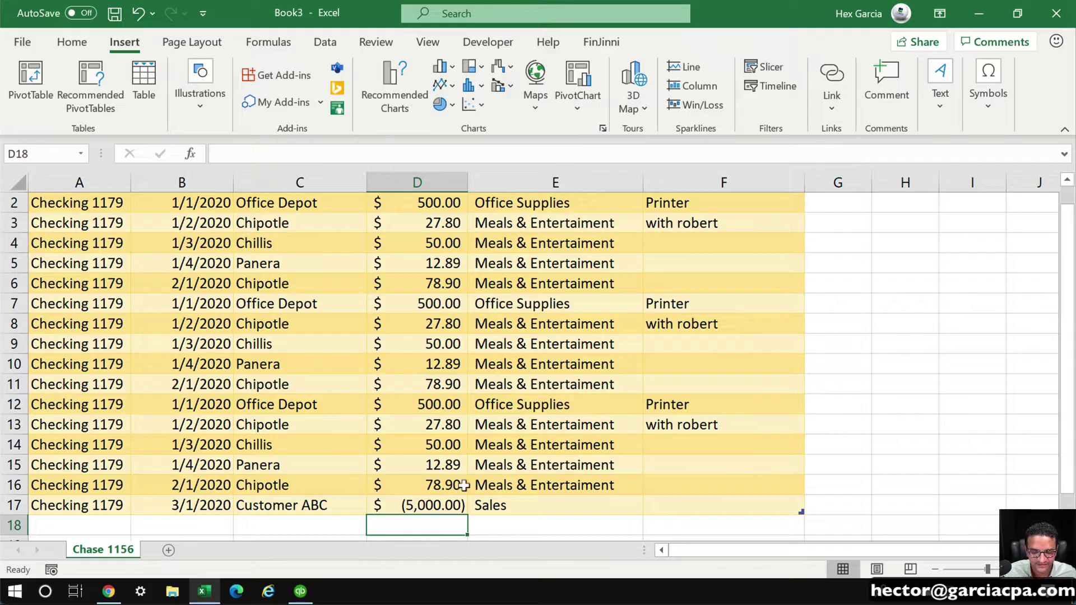
pyautogui.scroll(1, 217, 232)
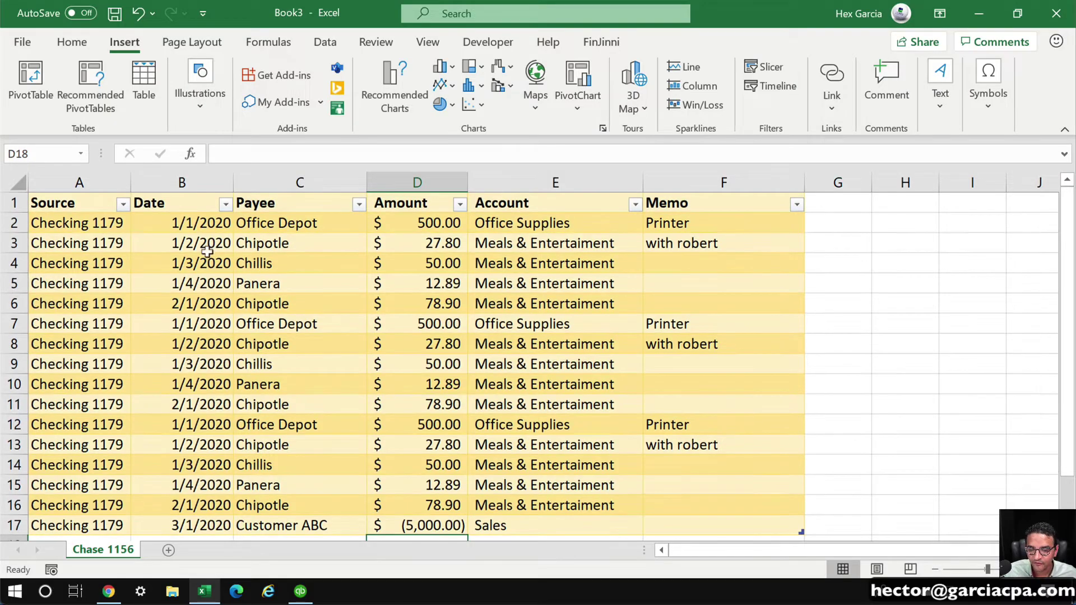
# Insert a PivotTable based on the transactions table in a new worksheet
pyautogui.click(70, 214)
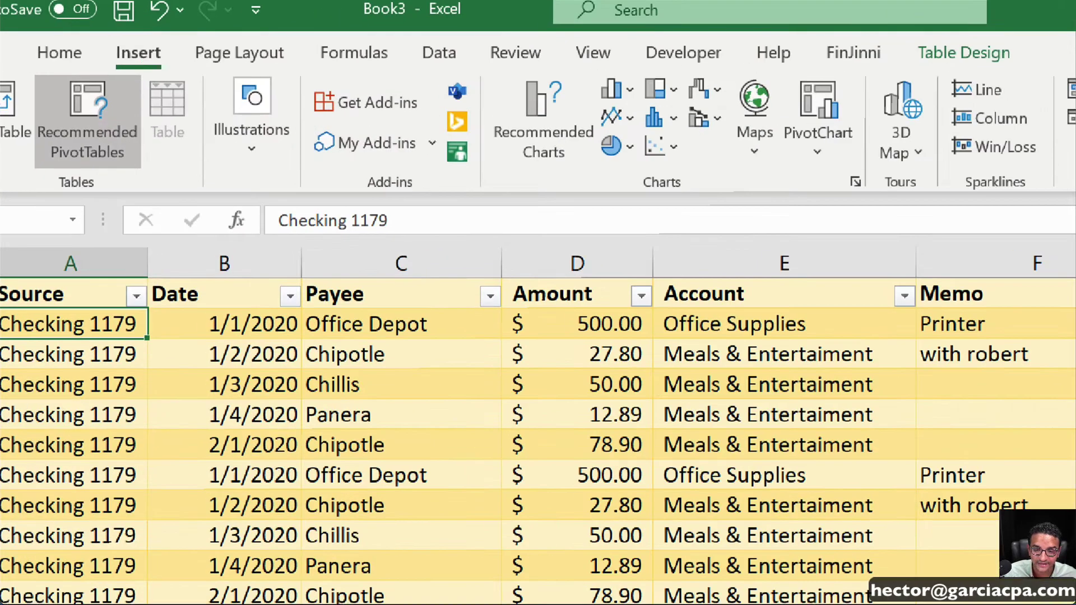
pyautogui.moveTo(150, 26); pyautogui.dragTo(150, 26)
pyautogui.moveTo(25, 70); pyautogui.dragTo(1, 162)
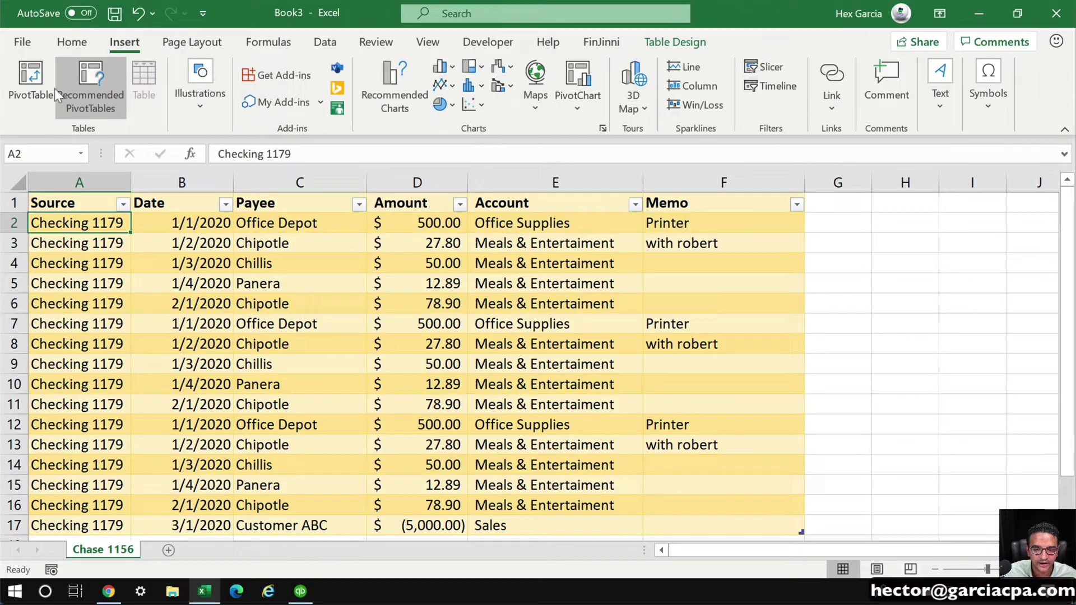
pyautogui.click(4, 112)
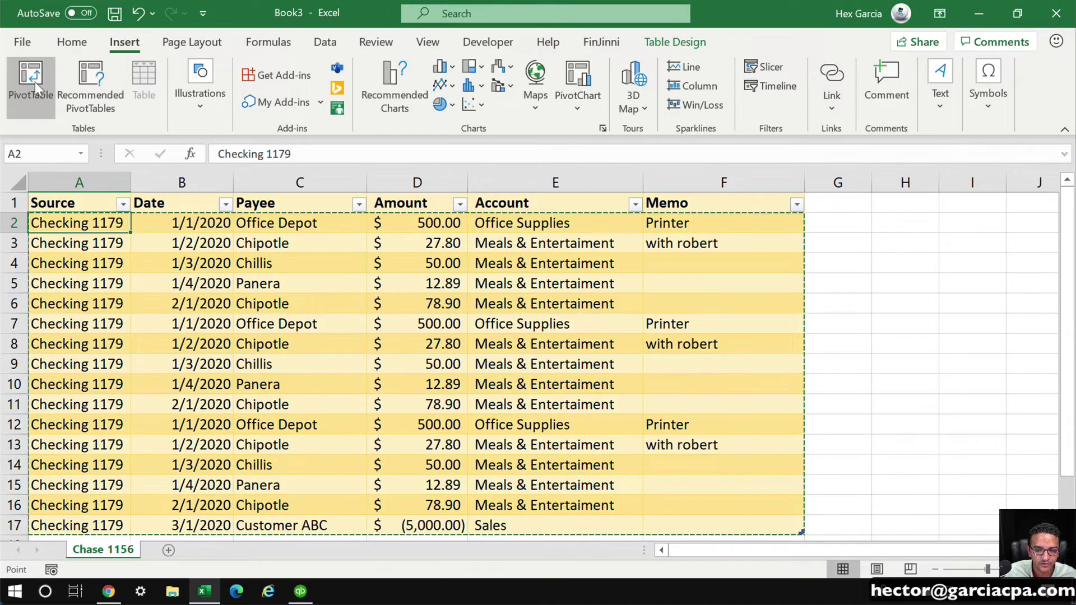
pyautogui.click(711, 507)
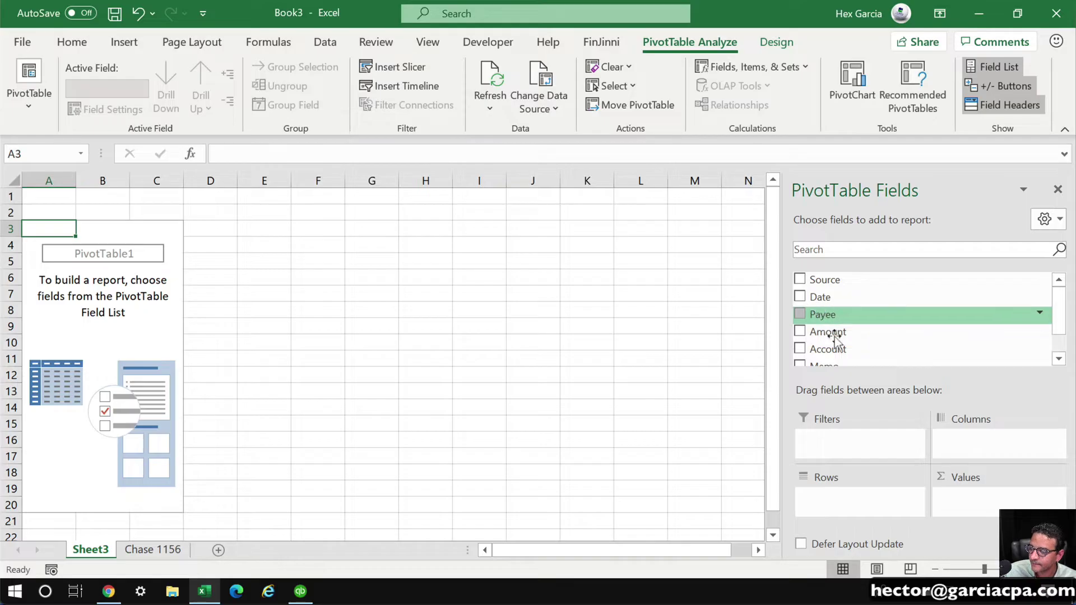
# Set up the PivotTable with Account as rows and the sum of Amount as values, and return to the transactions sheet
pyautogui.moveTo(821, 348); pyautogui.dragTo(857, 508)
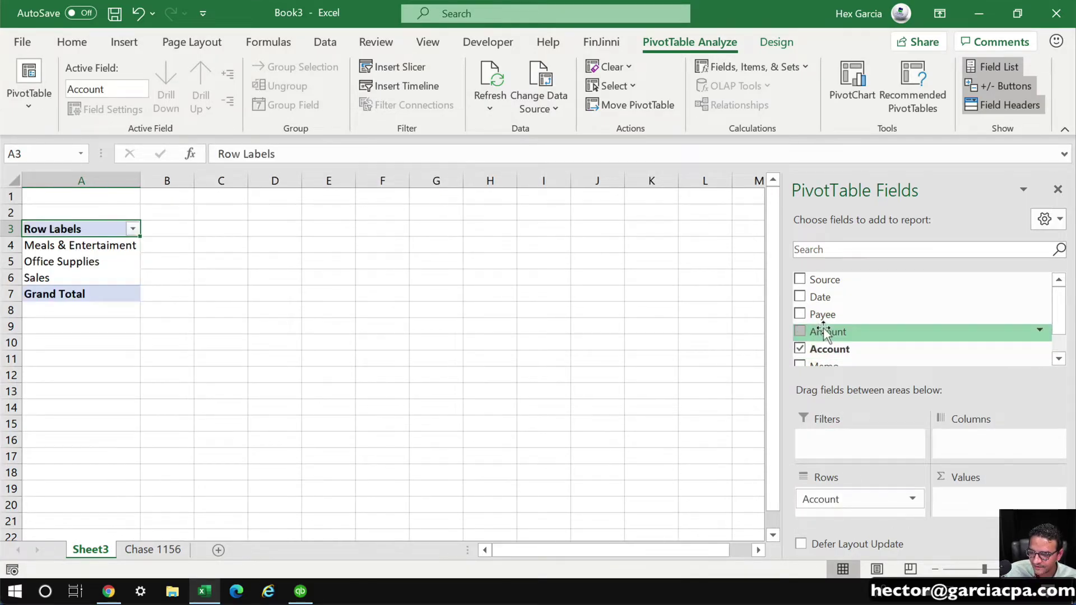
pyautogui.moveTo(825, 331); pyautogui.dragTo(971, 500)
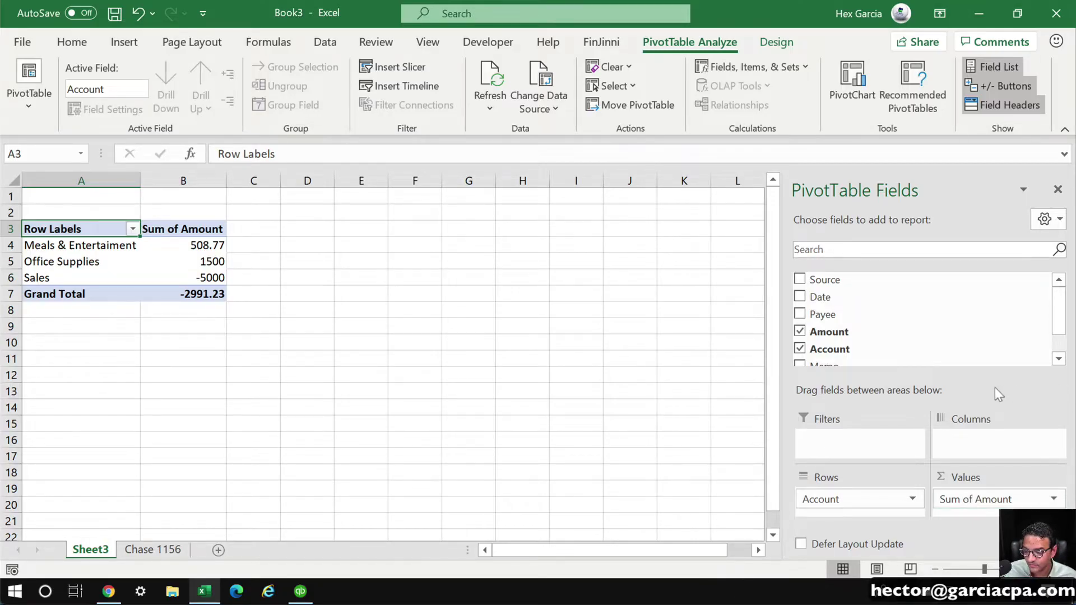
pyautogui.click(153, 549)
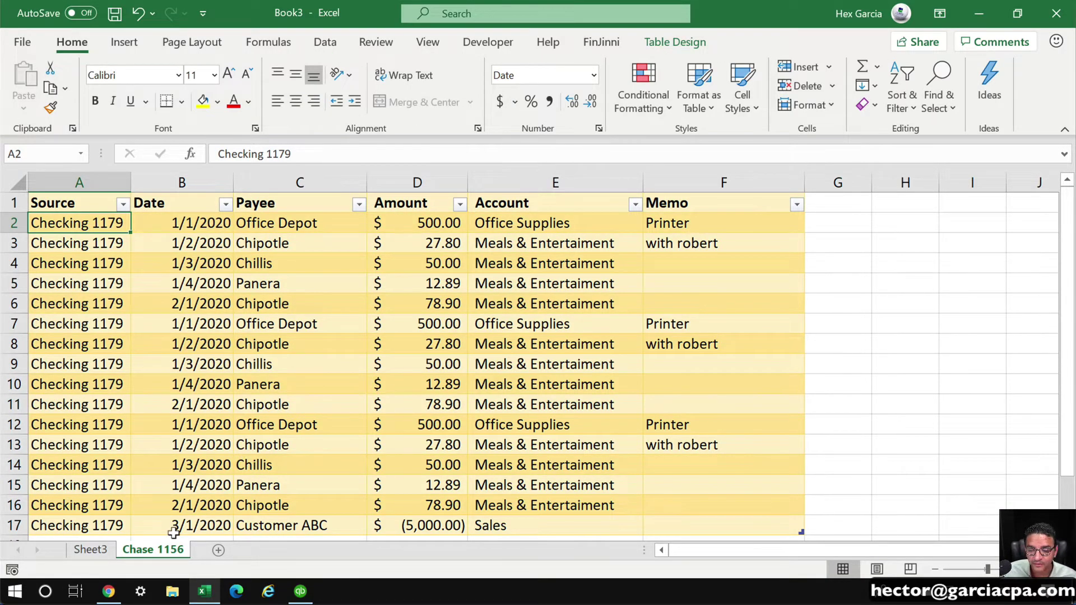
# Insert a new column in the transactions table between the Amount and Account columns
pyautogui.click(538, 183)
pyautogui.rightClick(539, 185)
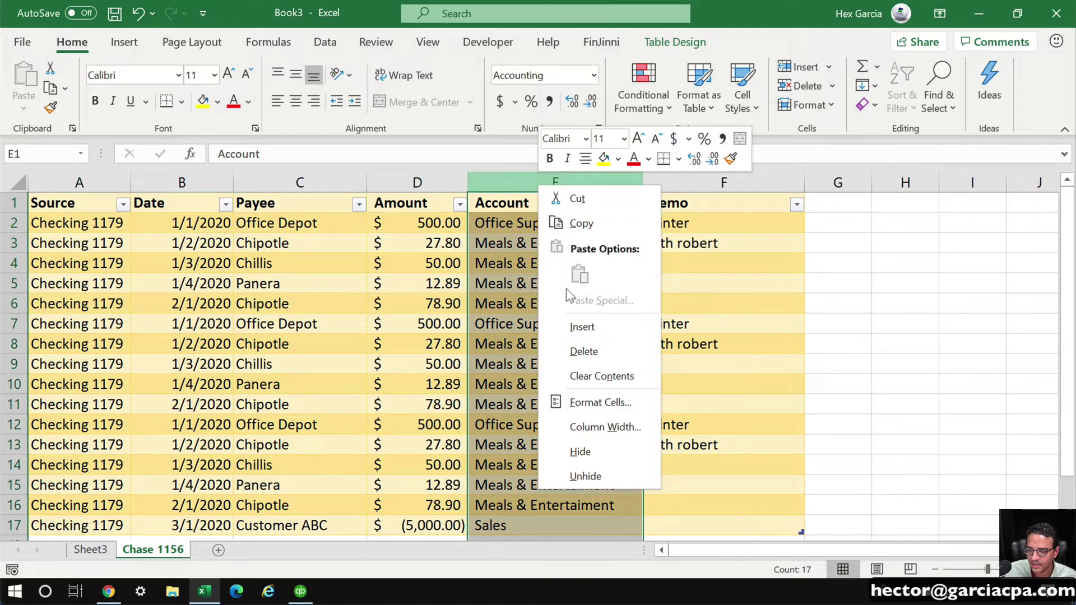
pyautogui.click(583, 327)
pyautogui.click(517, 262)
# Rename the Amount column header to Expense and name the new column beside it Income
pyautogui.click(428, 200)
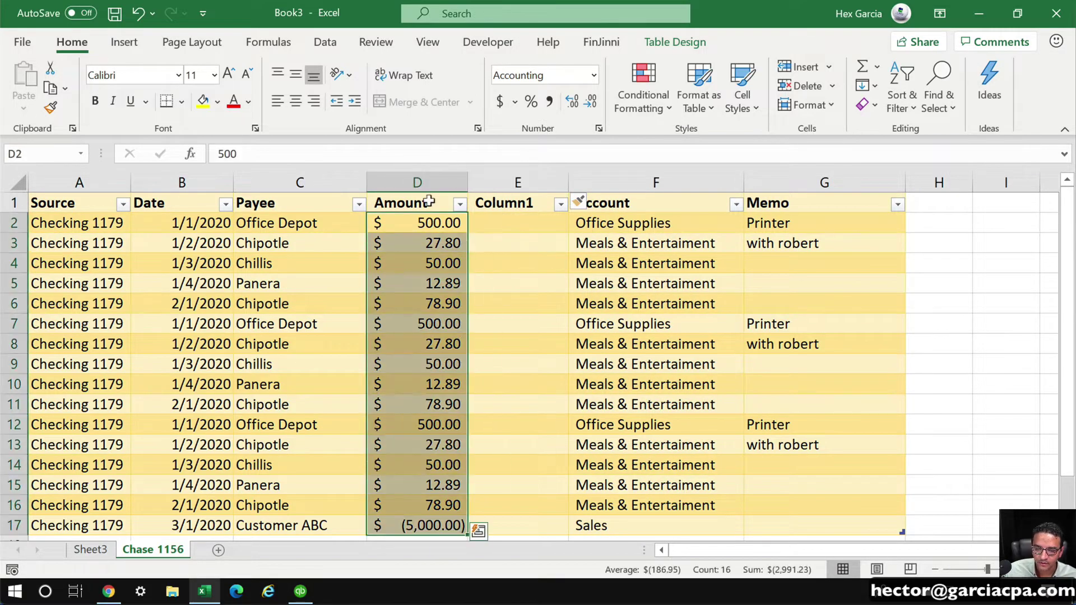
pyautogui.click(429, 200)
pyautogui.write('Expoen')
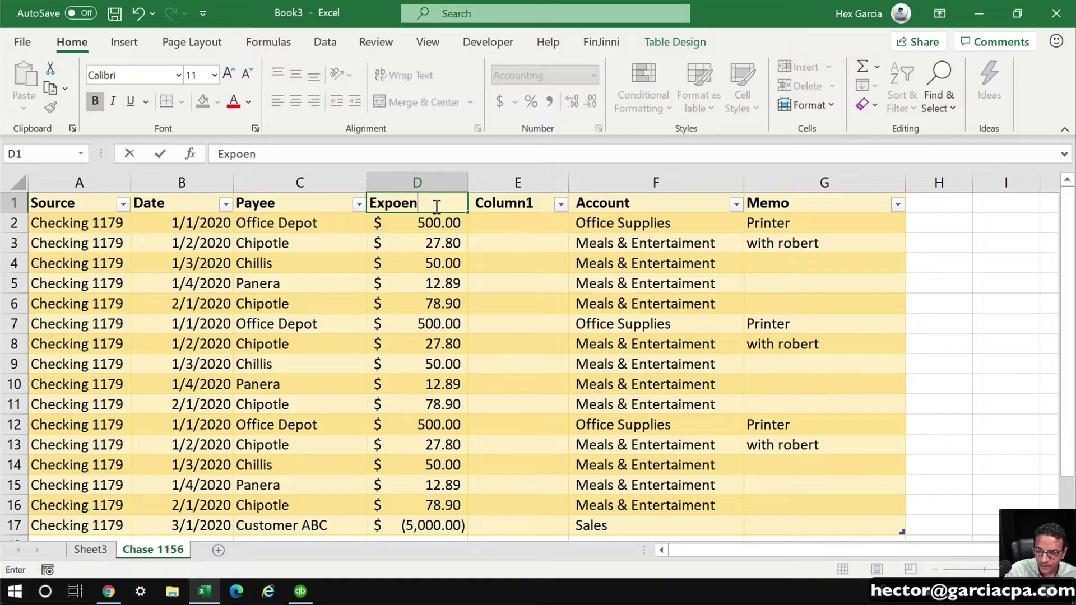
pyautogui.press('BackSpace')
pyautogui.moveTo(462, 63); pyautogui.dragTo(1, 63)
pyautogui.click(410, 202)
pyautogui.press('BackSpace')
pyautogui.press('BackSpace')
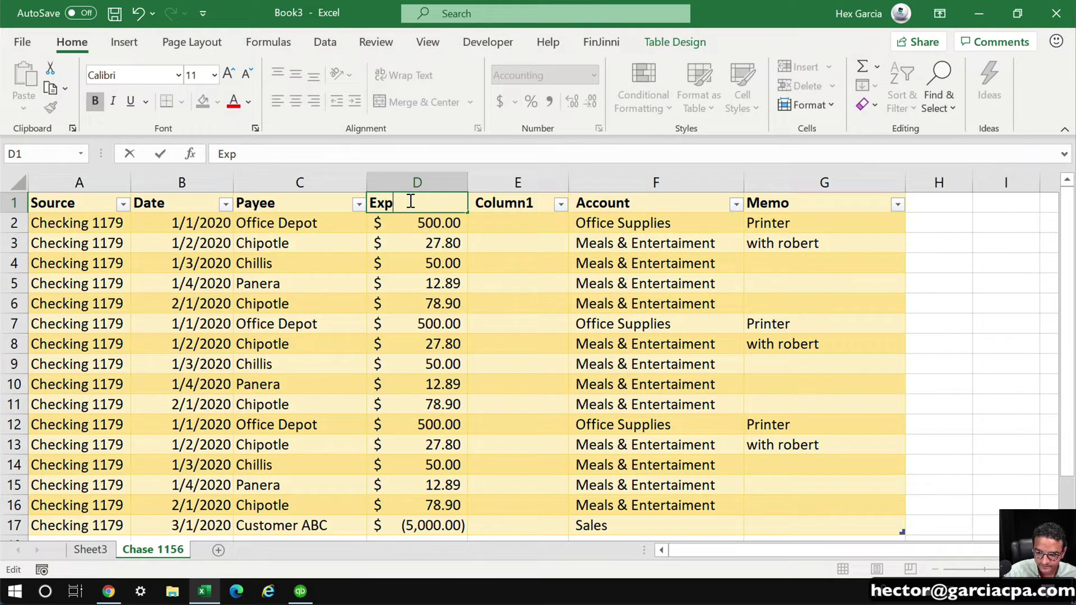
pyautogui.write('ense')
pyautogui.press('Tab')
pyautogui.write('Income')
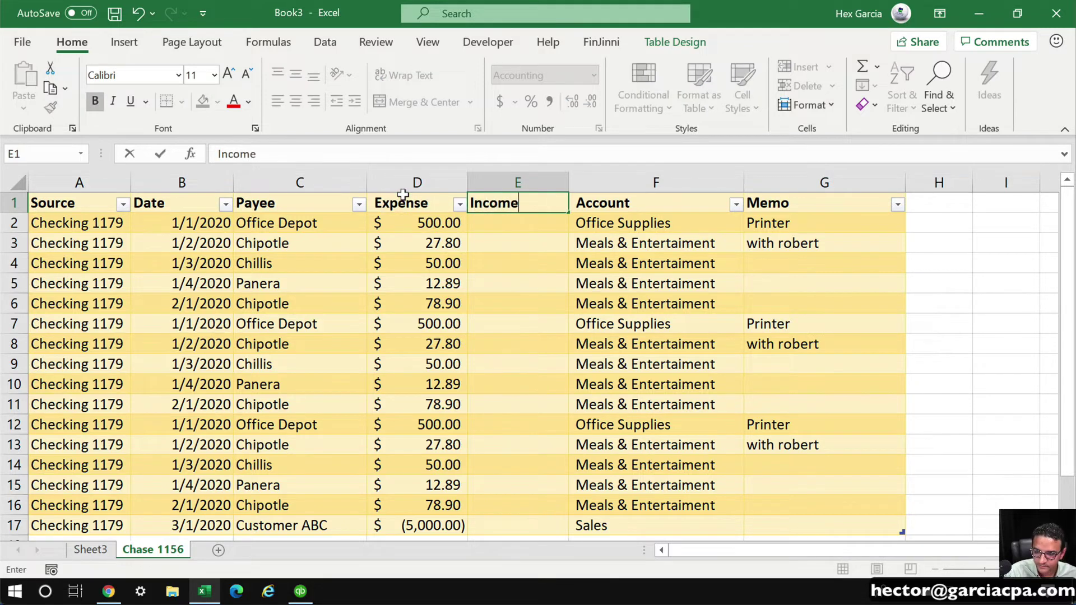
pyautogui.press('Return')
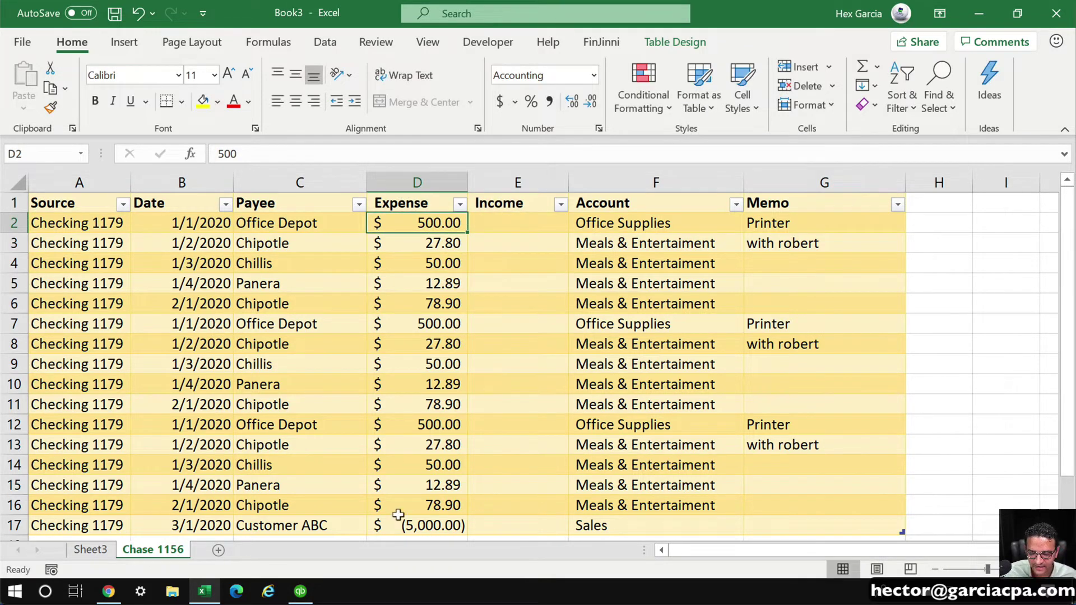
# Clear the Customer ABC expense in D17 and enter 5000 as its income in E17
pyautogui.doubleClick(419, 521)
pyautogui.press('BackSpace')
pyautogui.press('BackSpace')
pyautogui.press('BackSpace')
pyautogui.press('BackSpace')
pyautogui.press('BackSpace')
pyautogui.press('Tab')
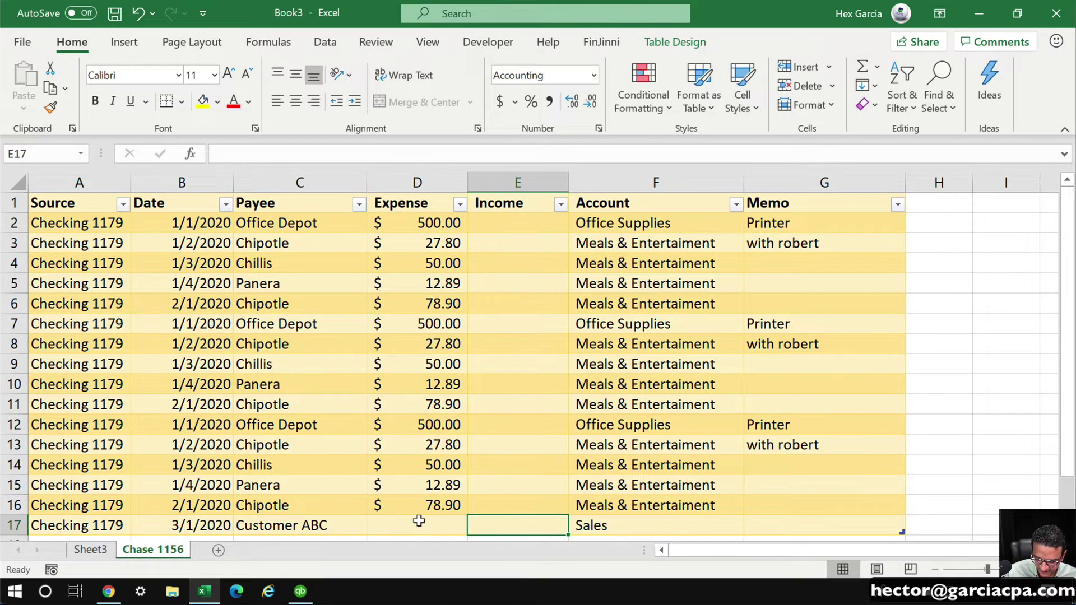
pyautogui.write('5000')
pyautogui.press('Return')
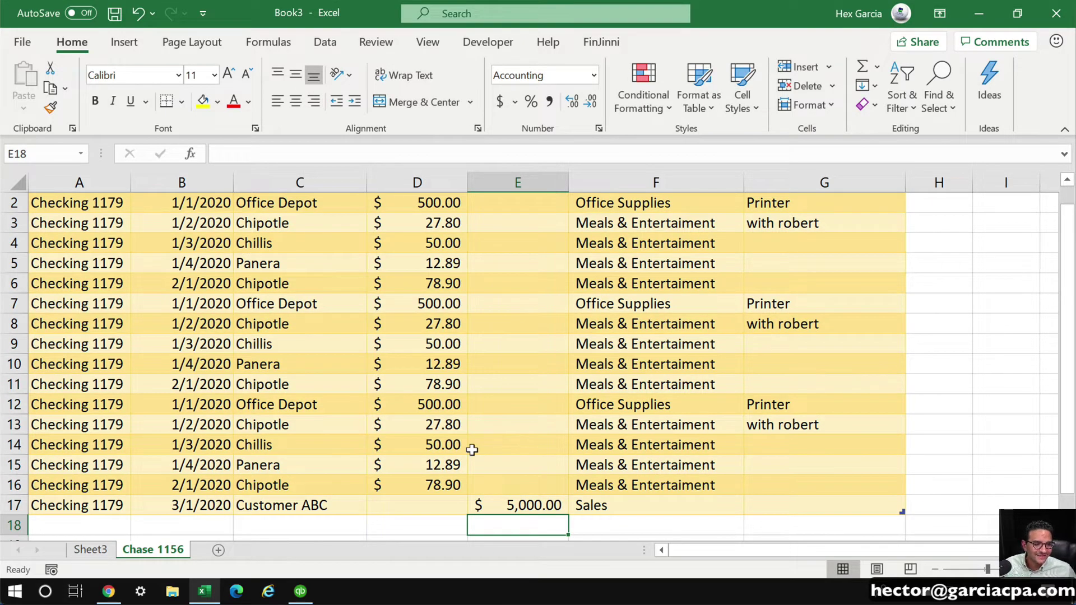
# Move Sheet3 with the PivotTable after the Chase 1156 sheet and return to the transactions sheet
pyautogui.scroll(1, 546, 358)
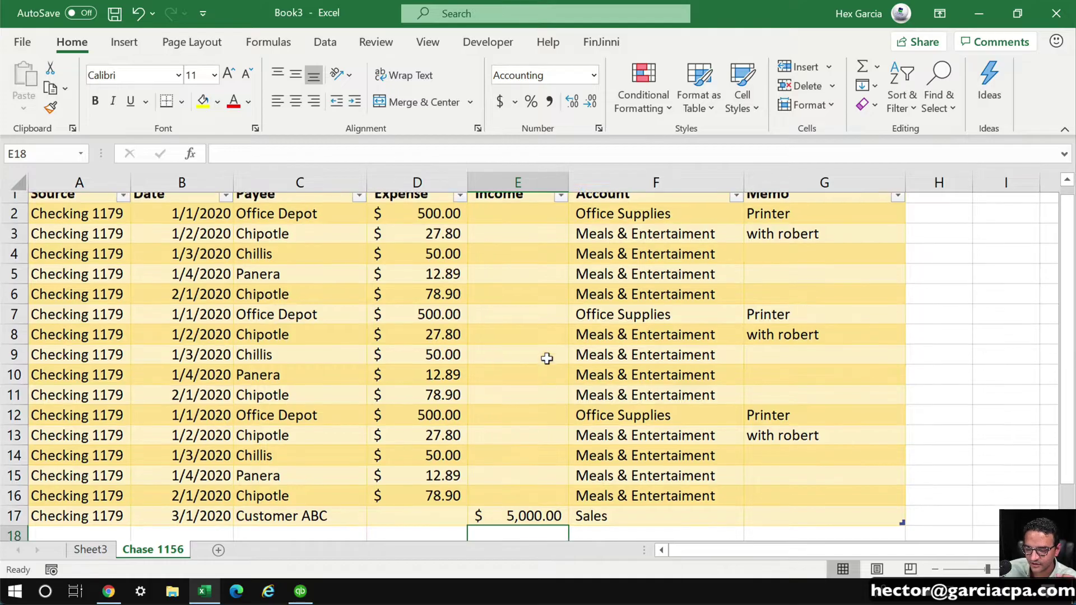
pyautogui.scroll(-1, 550, 424)
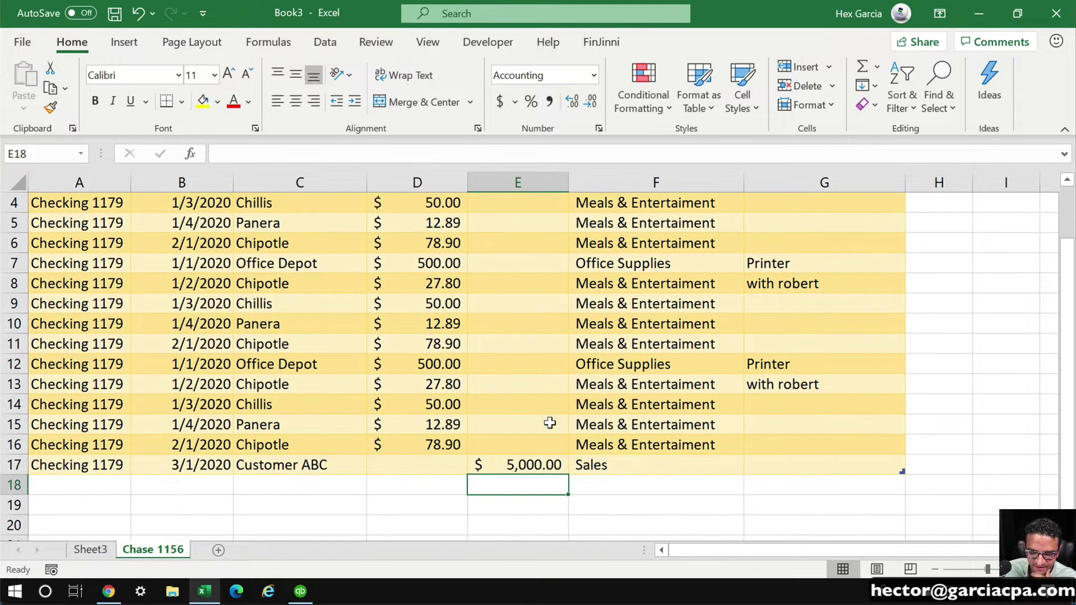
pyautogui.scroll(1, 545, 392)
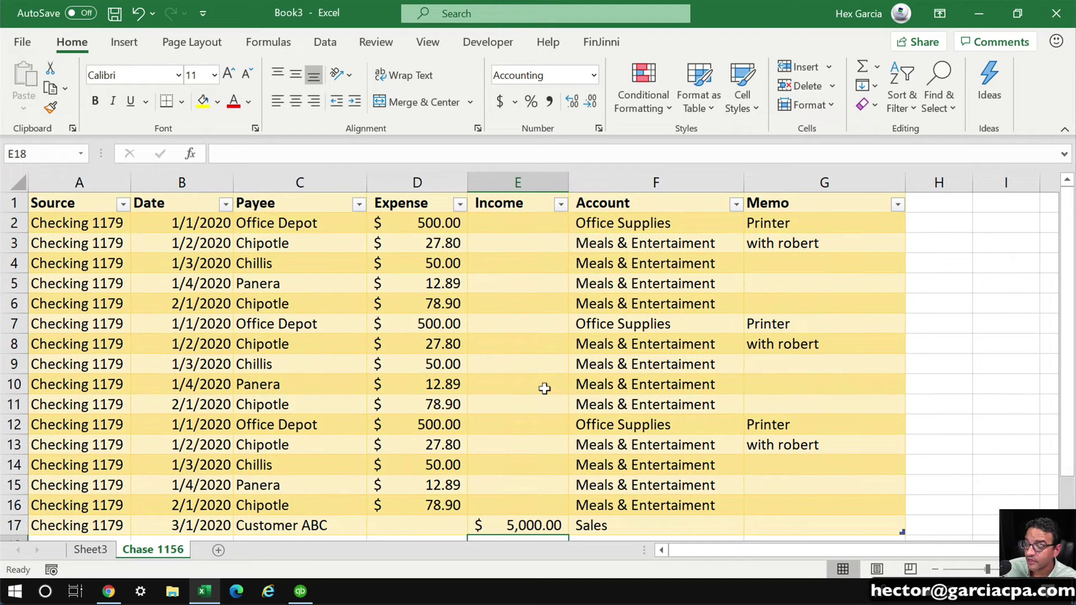
pyautogui.click(90, 550)
pyautogui.moveTo(92, 549); pyautogui.dragTo(205, 555)
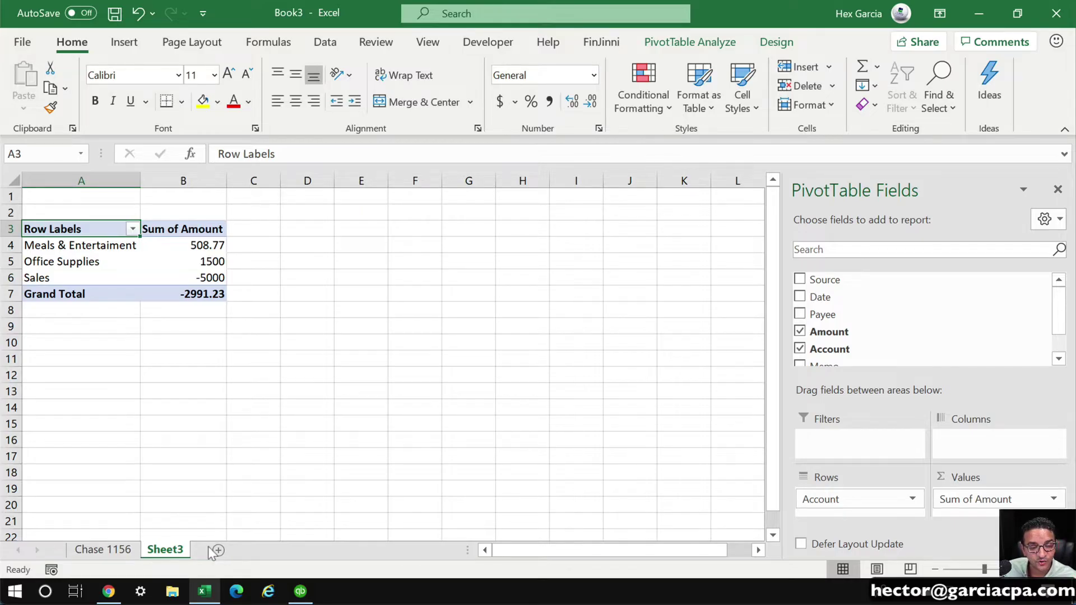
pyautogui.click(104, 550)
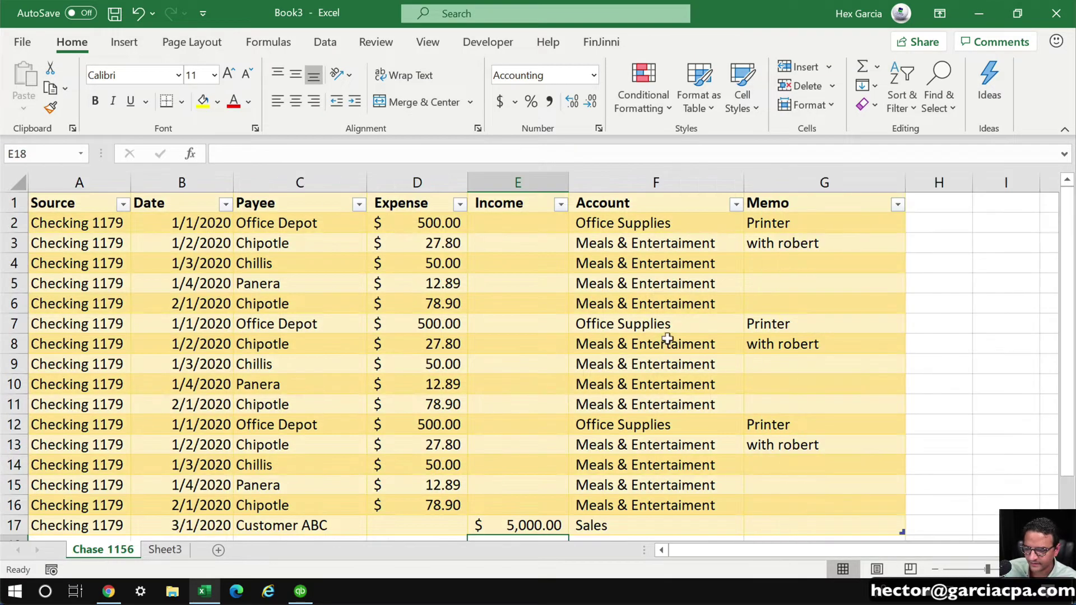
# Number the account names in the Account column, changing F17 to "1 Sales" and F2 to "3 Office Supplies"
pyautogui.click(569, 524)
pyautogui.doubleClick(569, 523)
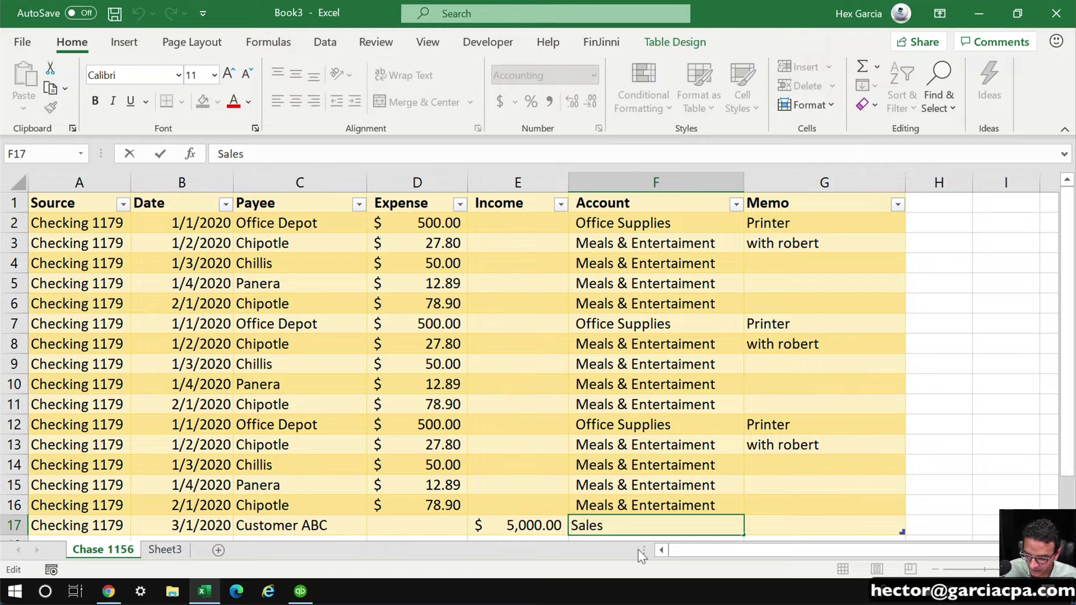
pyautogui.write('1')
pyautogui.click(642, 439)
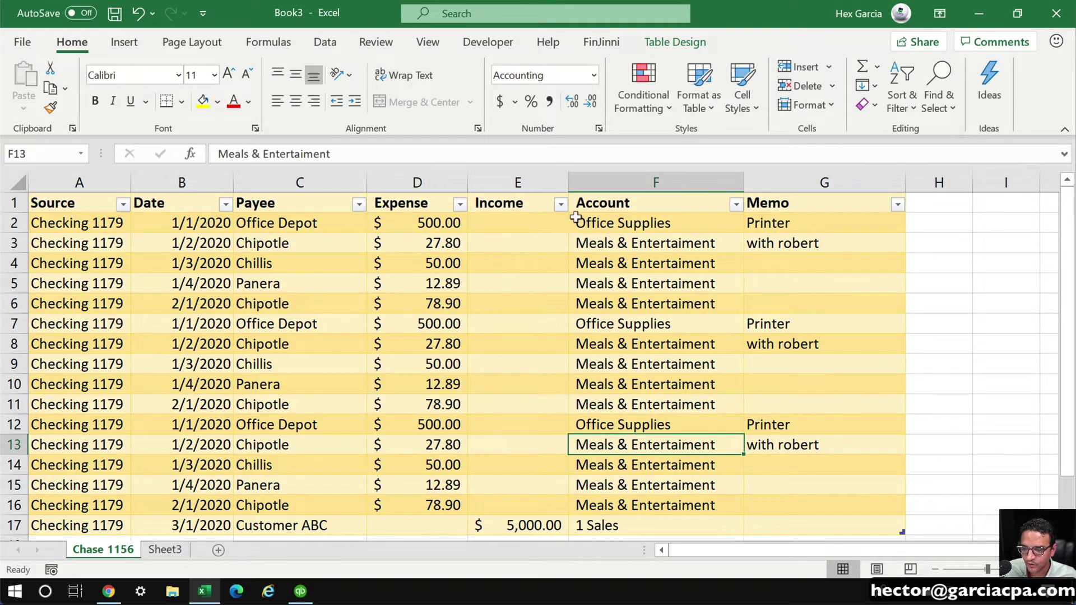
pyautogui.click(576, 218)
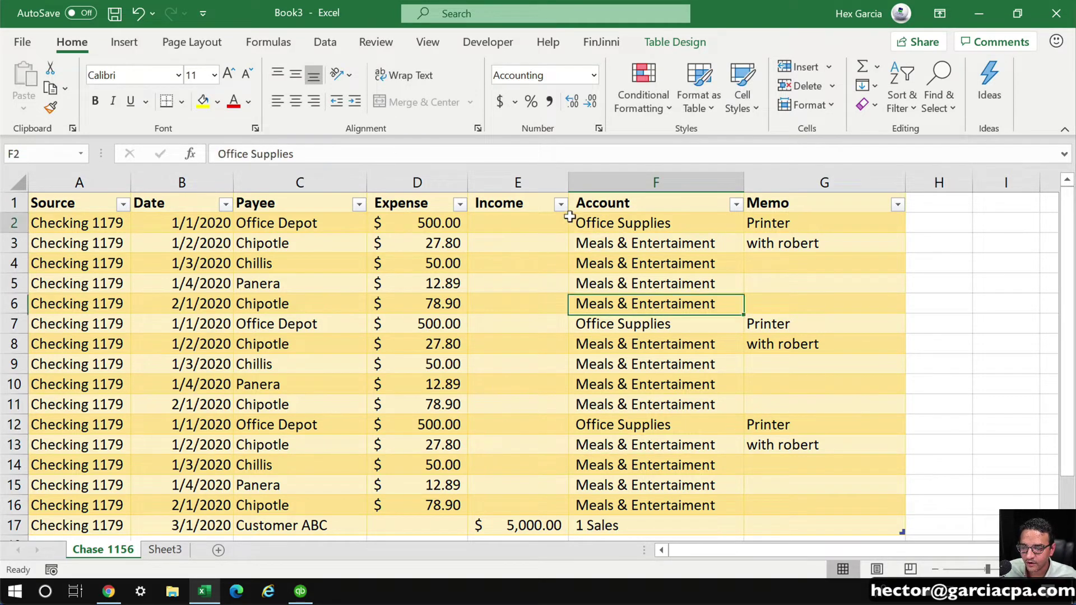
pyautogui.write('3')
pyautogui.click(600, 256)
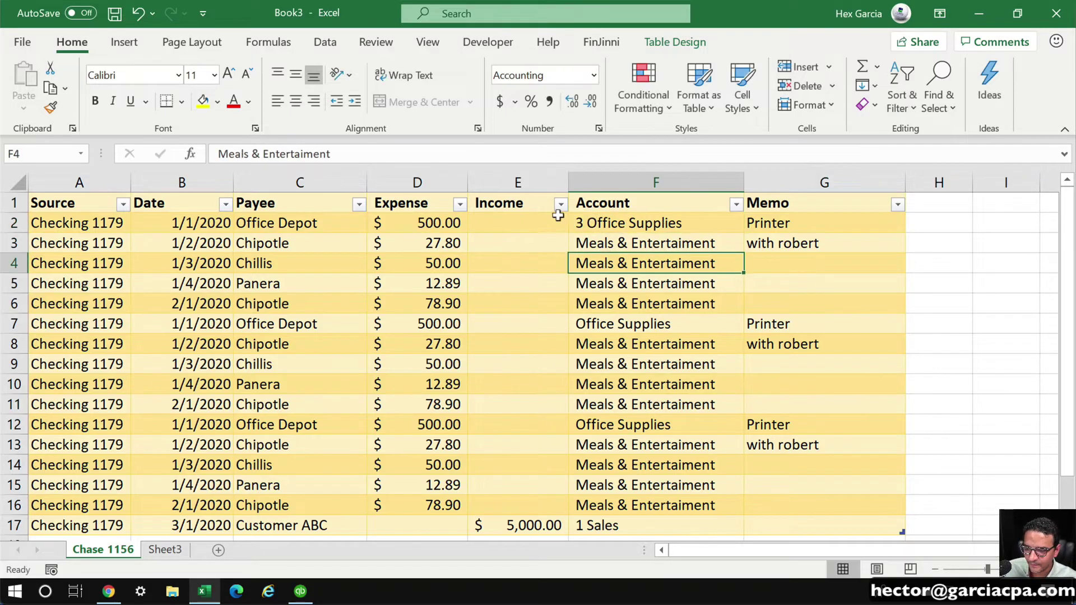
# Sort the transactions table by the Account column from A to Z
pyautogui.click(574, 241)
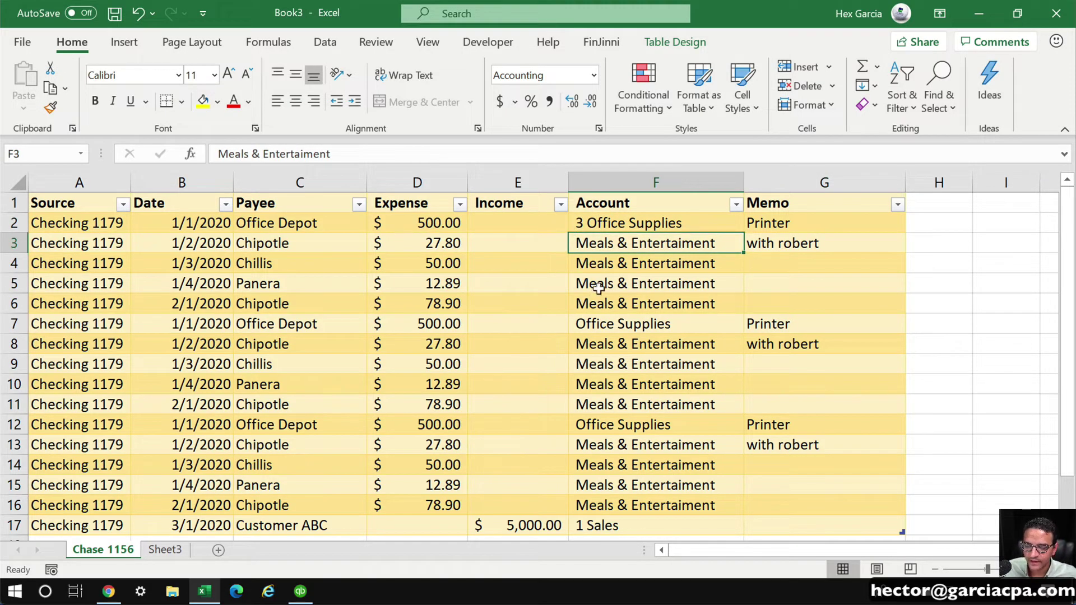
pyautogui.click(736, 205)
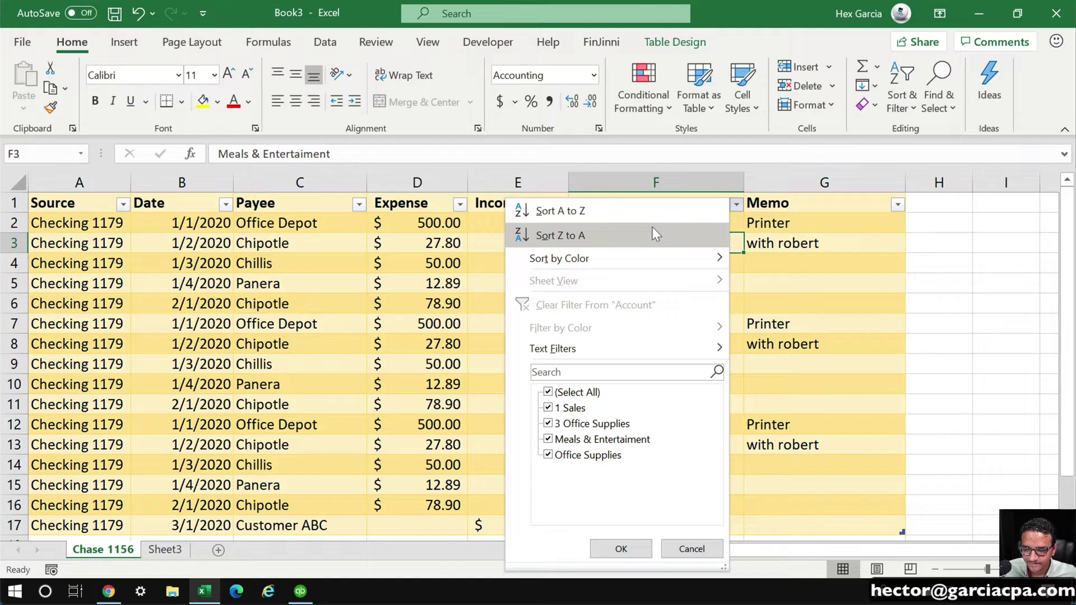
pyautogui.click(589, 211)
pyautogui.click(666, 318)
# Change all the meals account entries in F4:F15 to "3 Meals & Entertaiment"
pyautogui.click(628, 260)
pyautogui.keyDown('shift'); pyautogui.click(652, 486); pyautogui.keyUp('shift')
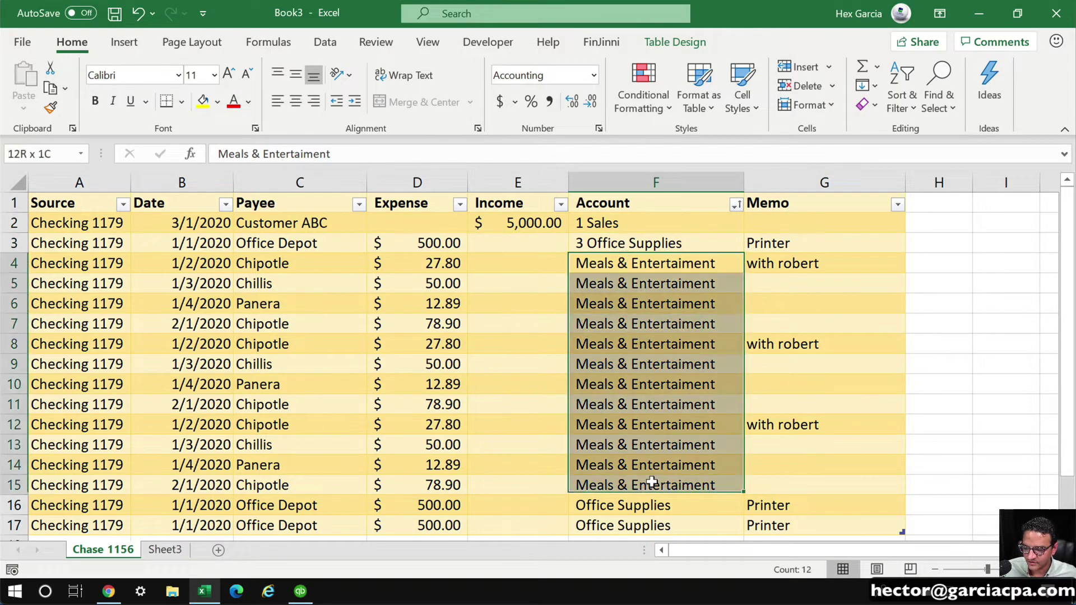
pyautogui.click(219, 153)
pyautogui.write('3')
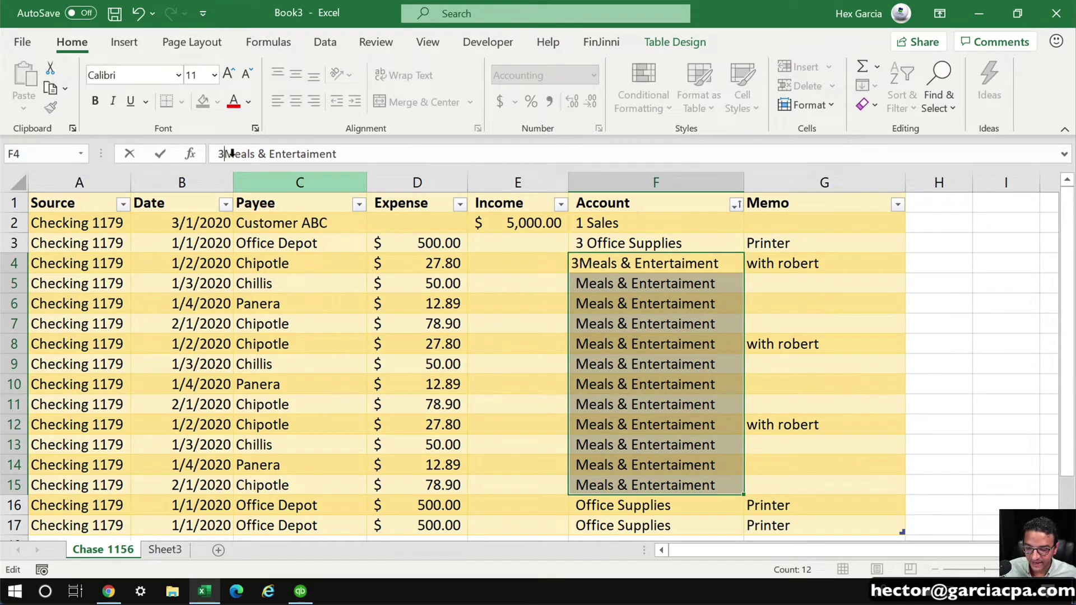
pyautogui.press('Return')
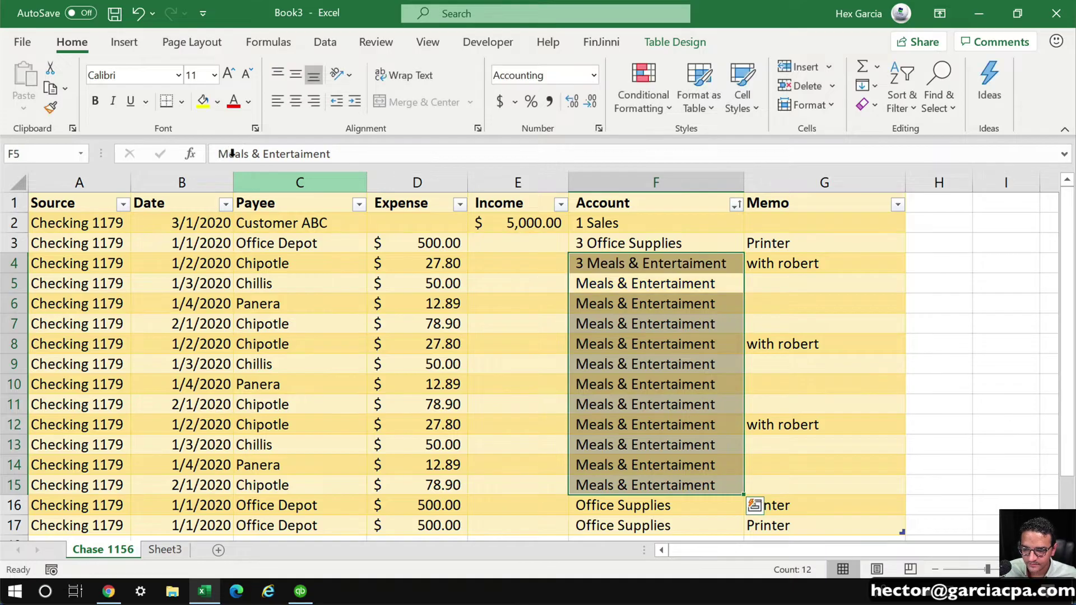
pyautogui.press('Up')
pyautogui.keyDown('shift'); pyautogui.click(653, 485); pyautogui.keyUp('shift')
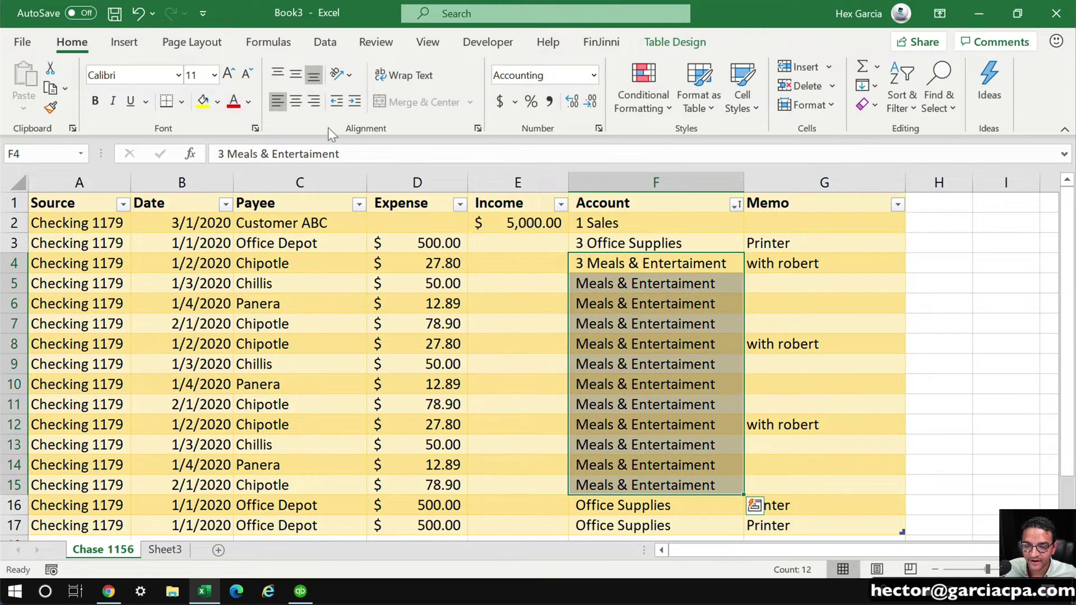
pyautogui.click(362, 153)
pyautogui.hotkey('ctrl', 'Return')
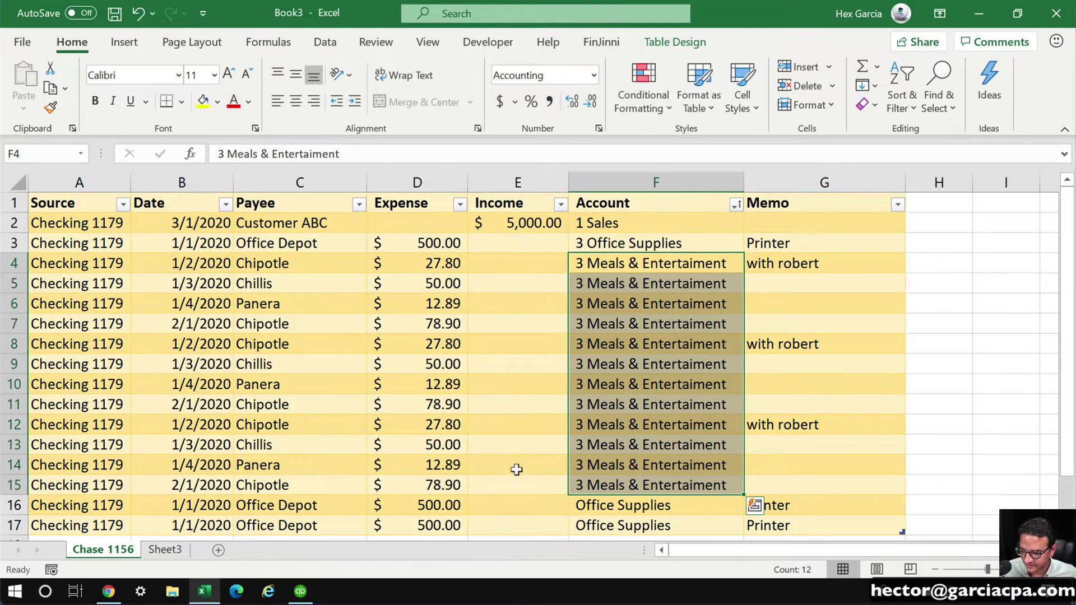
# Change the two remaining office supplies account entries in F16:F17 to "3 Office Supplies"
pyautogui.click(628, 506)
pyautogui.click(214, 153)
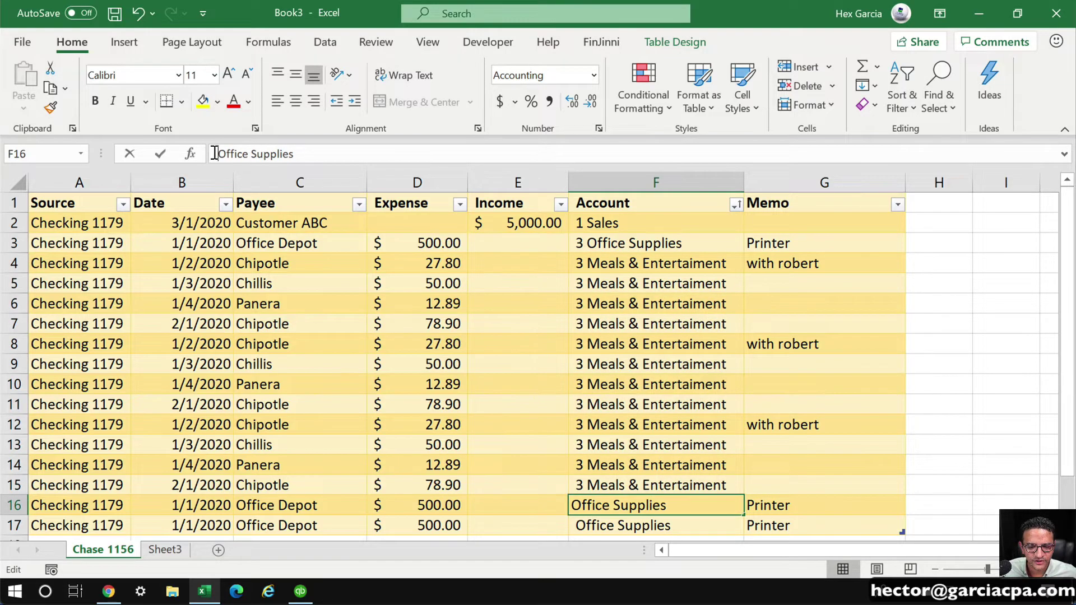
pyautogui.write('3')
pyautogui.press('Return')
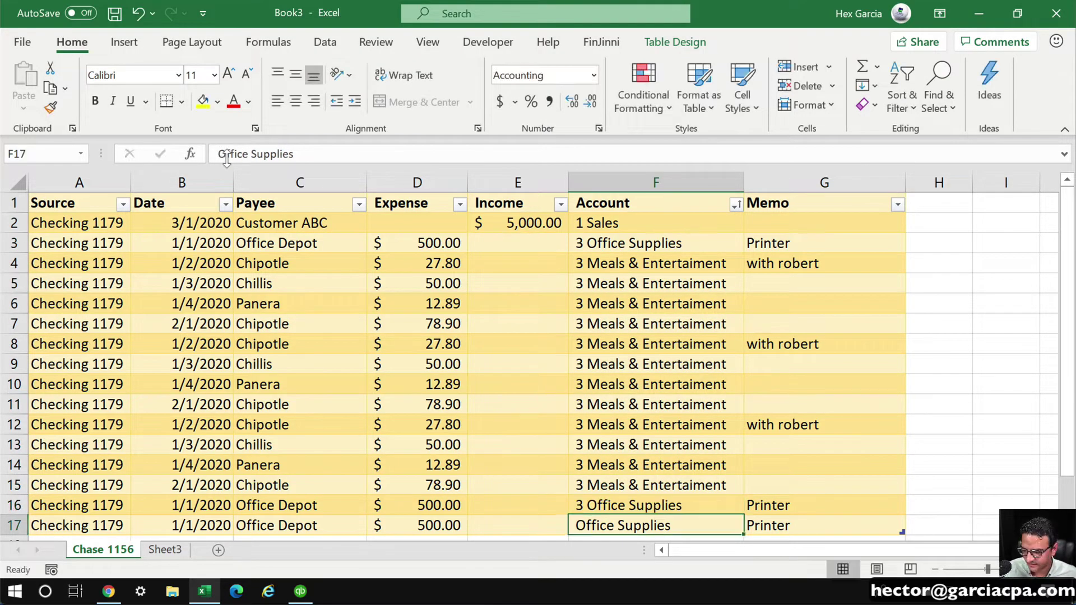
pyautogui.moveTo(659, 498); pyautogui.dragTo(654, 520)
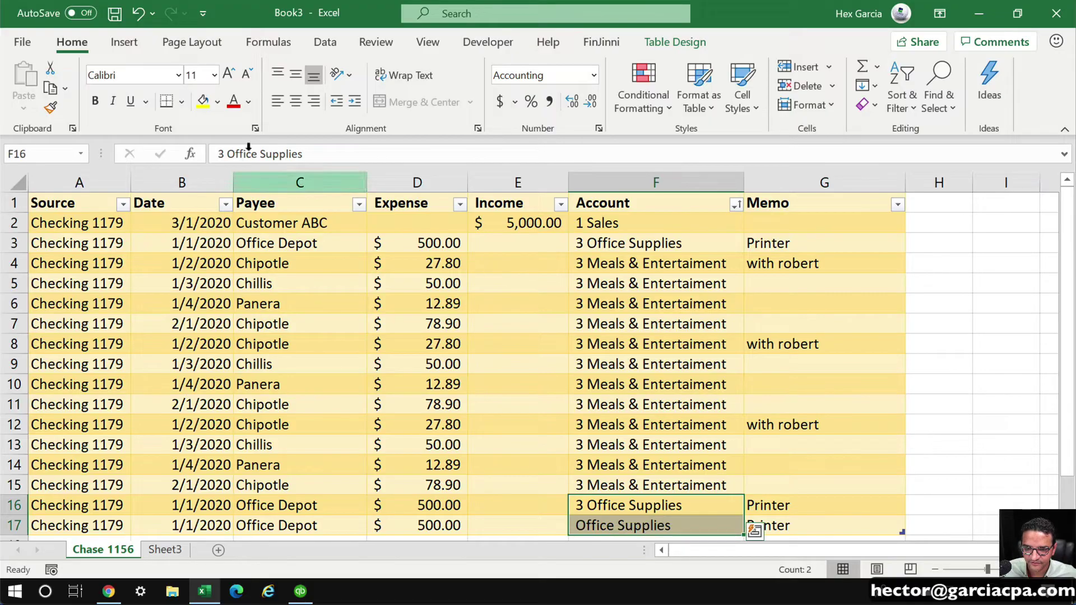
pyautogui.hotkey('ctrl', 'd')
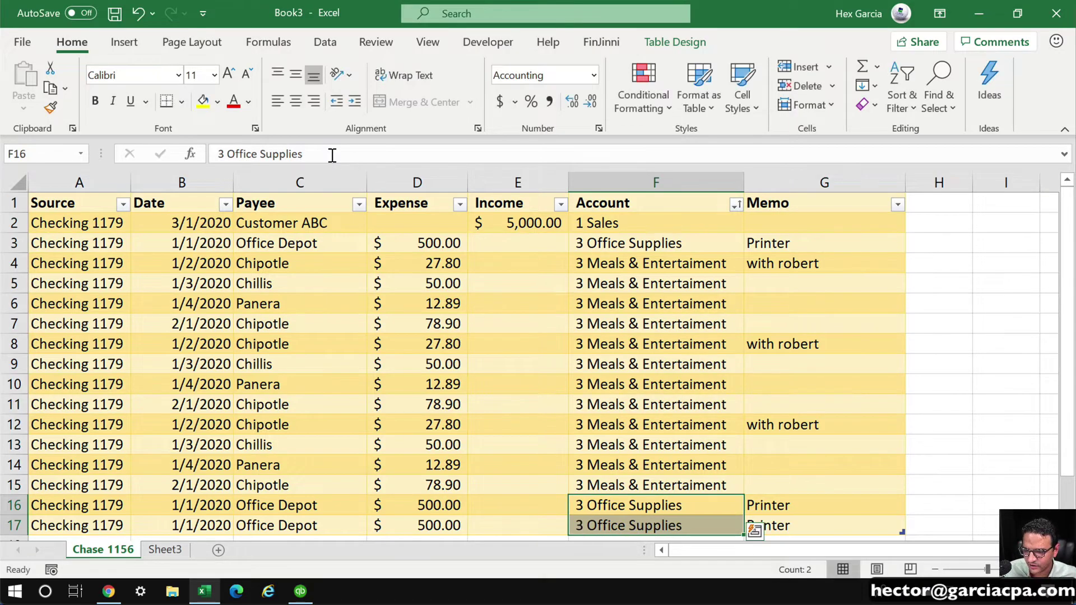
pyautogui.click(716, 403)
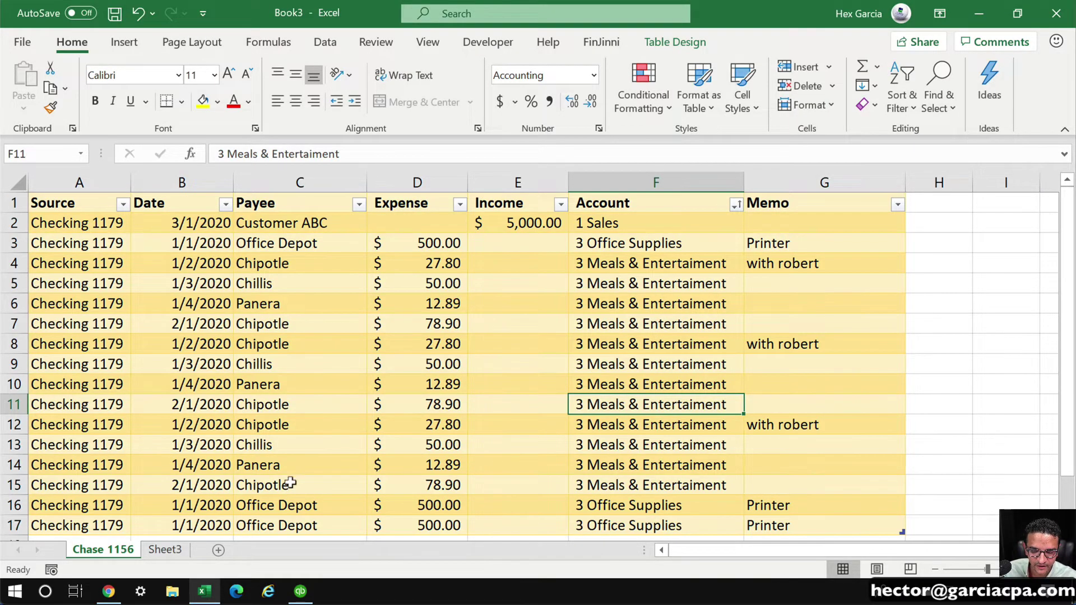
# Refresh the PivotTable on Sheet3 so it uses the renamed columns and numbered accounts
pyautogui.click(164, 549)
pyautogui.click(184, 227)
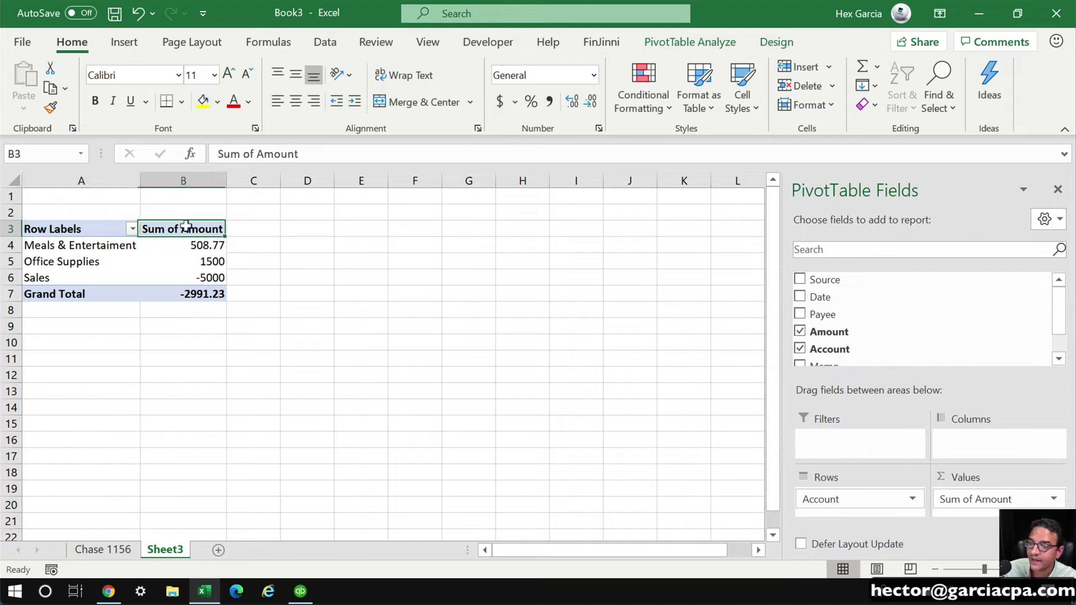
pyautogui.click(680, 39)
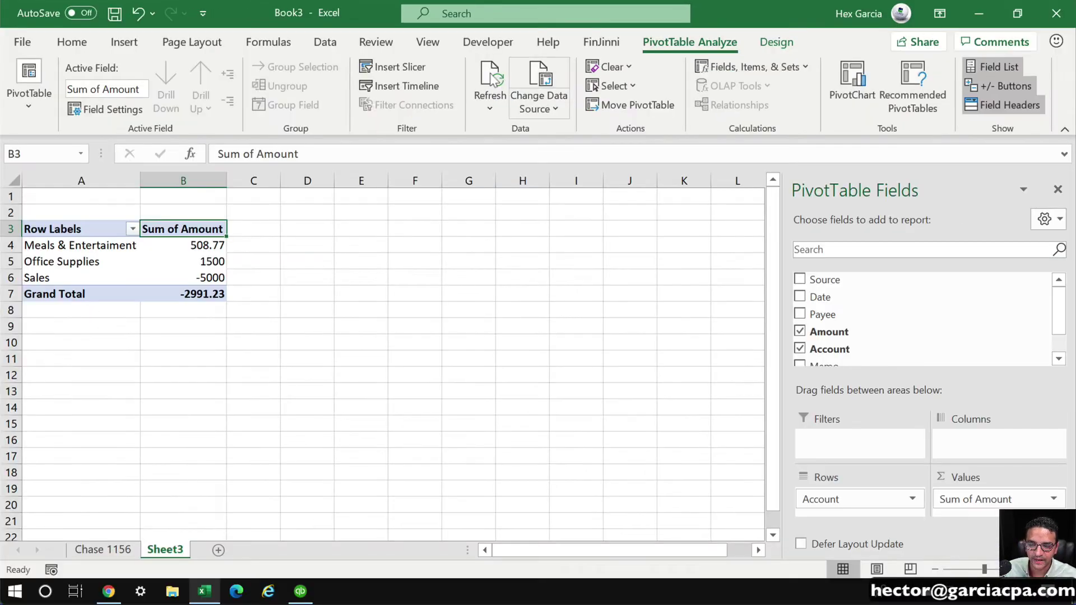
pyautogui.click(493, 78)
pyautogui.click(99, 240)
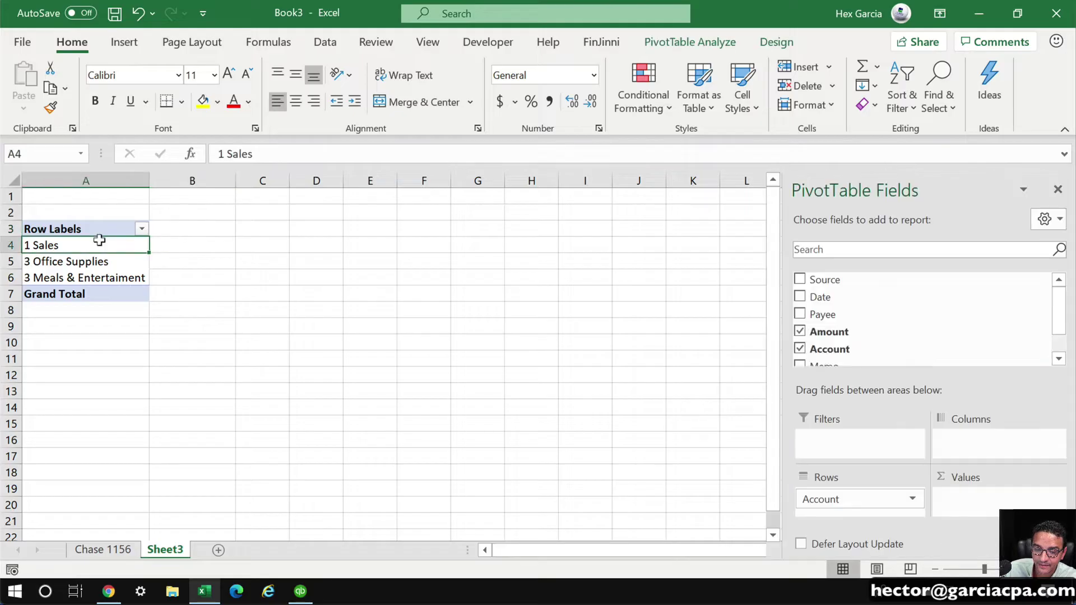
# Add the sum of Income and the sum of Expense as values in the PivotTable
pyautogui.scroll(-2, 879, 348)
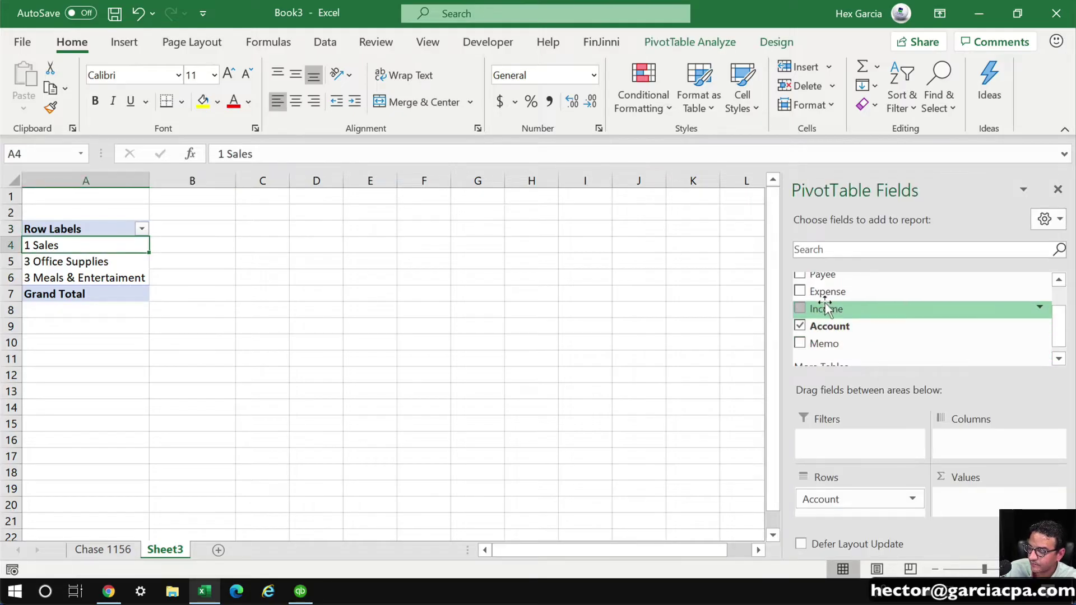
pyautogui.moveTo(824, 308); pyautogui.dragTo(970, 492)
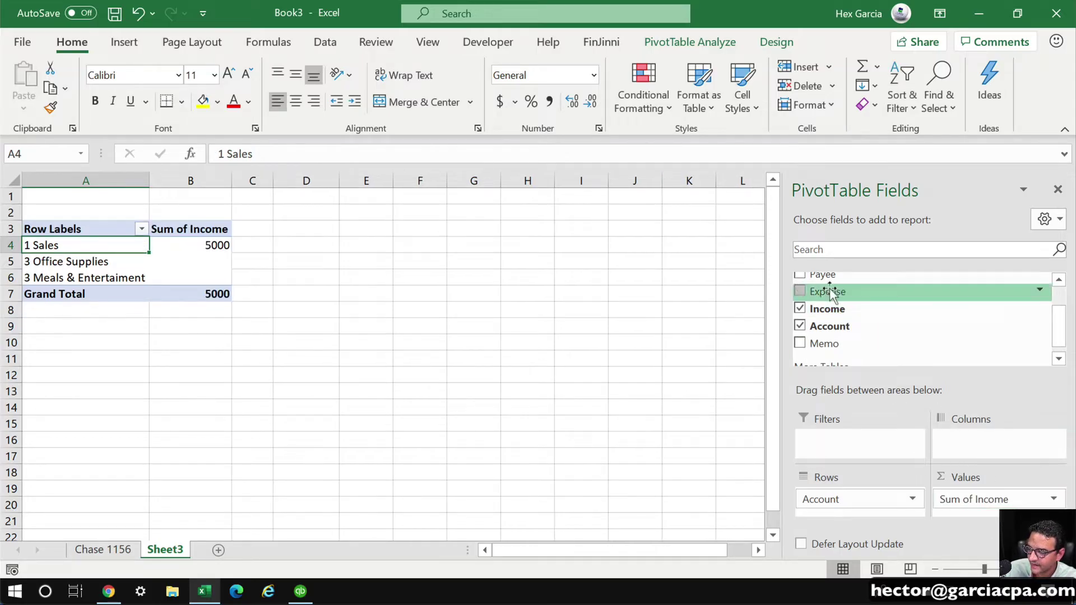
pyautogui.moveTo(830, 293); pyautogui.dragTo(974, 504)
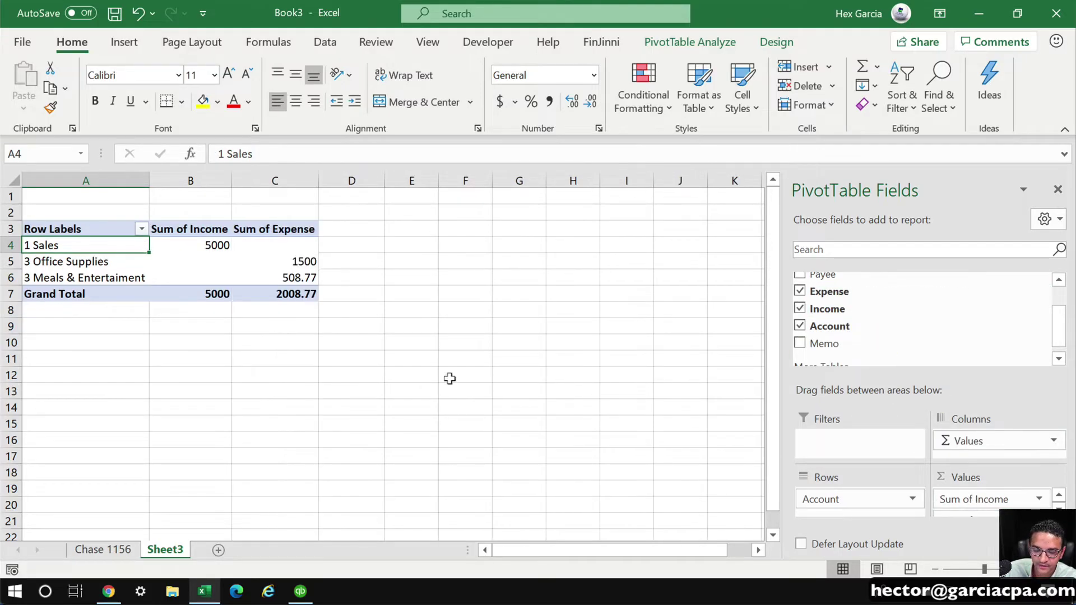
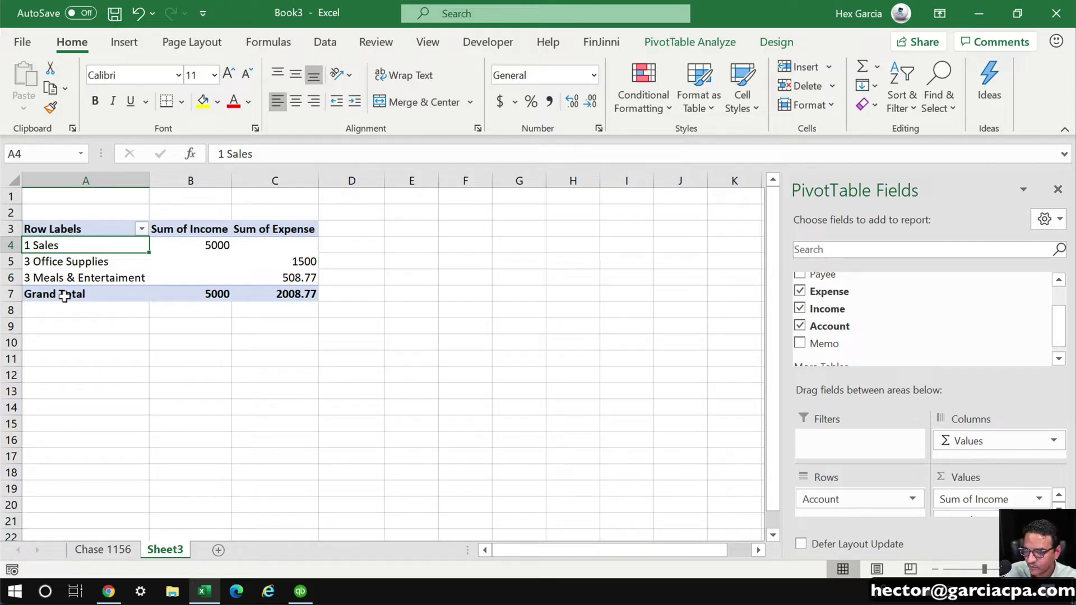
# Delete Sheet3 with its PivotTable from the workbook
pyautogui.rightClick(178, 551)
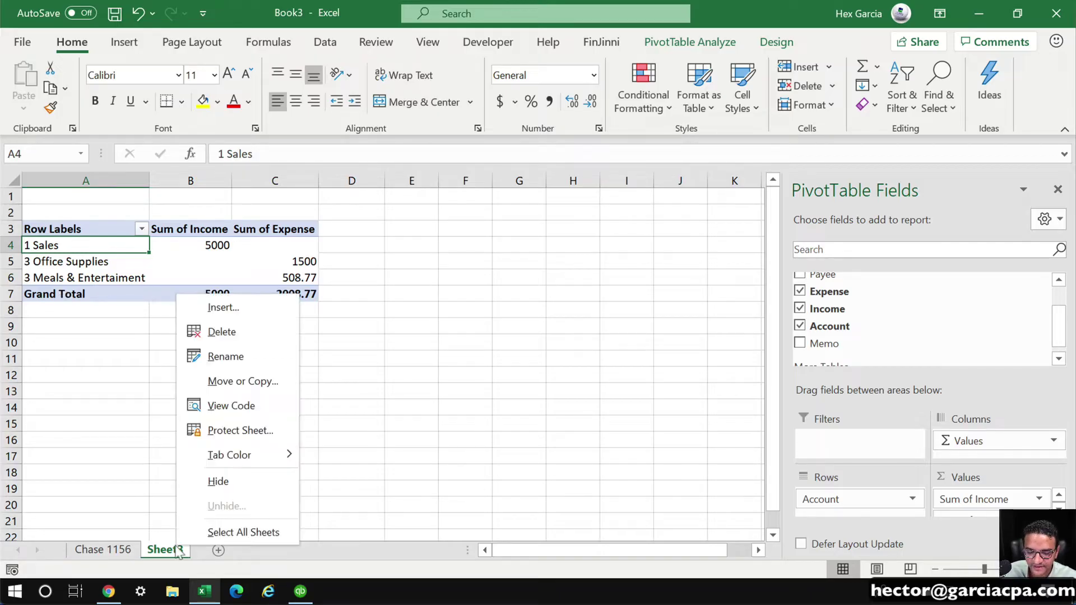
pyautogui.click(234, 329)
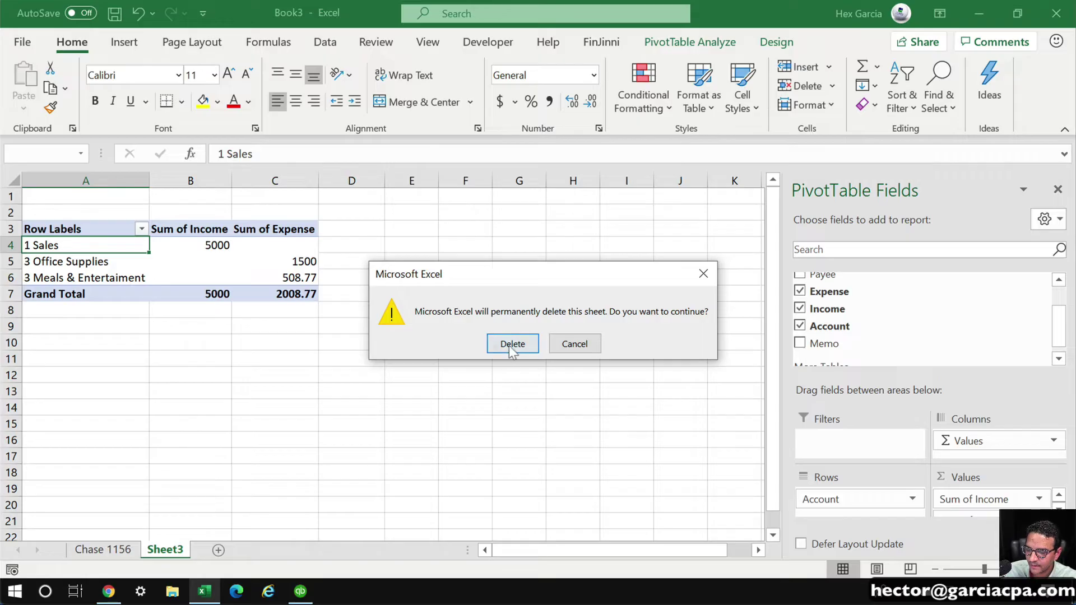
pyautogui.click(510, 344)
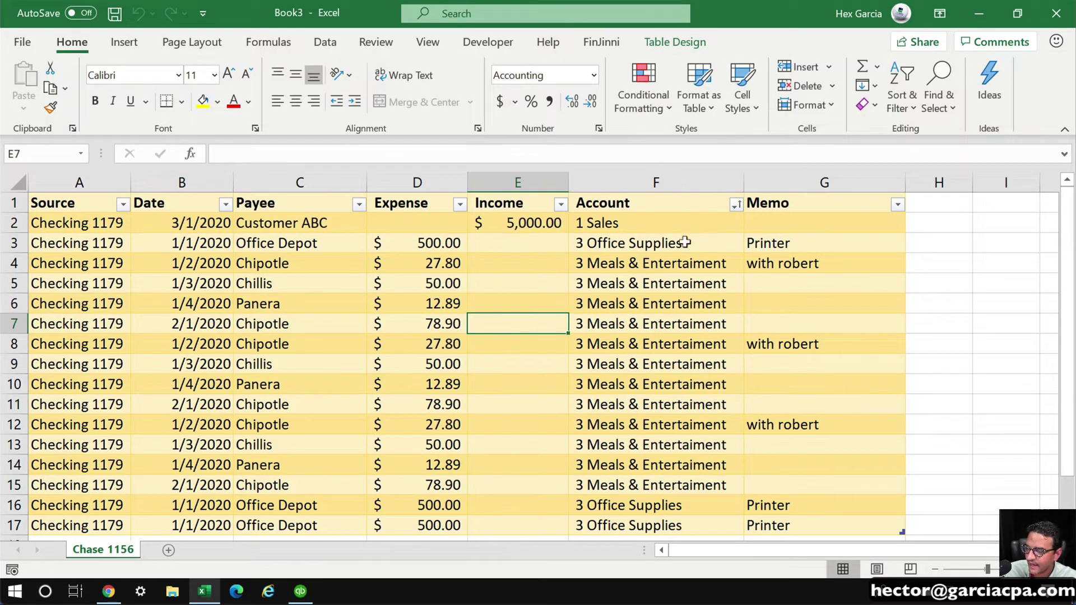
# Clear all account entries in F2:F17 of the transactions table
pyautogui.click(668, 223)
pyautogui.scroll(-3, 708, 402)
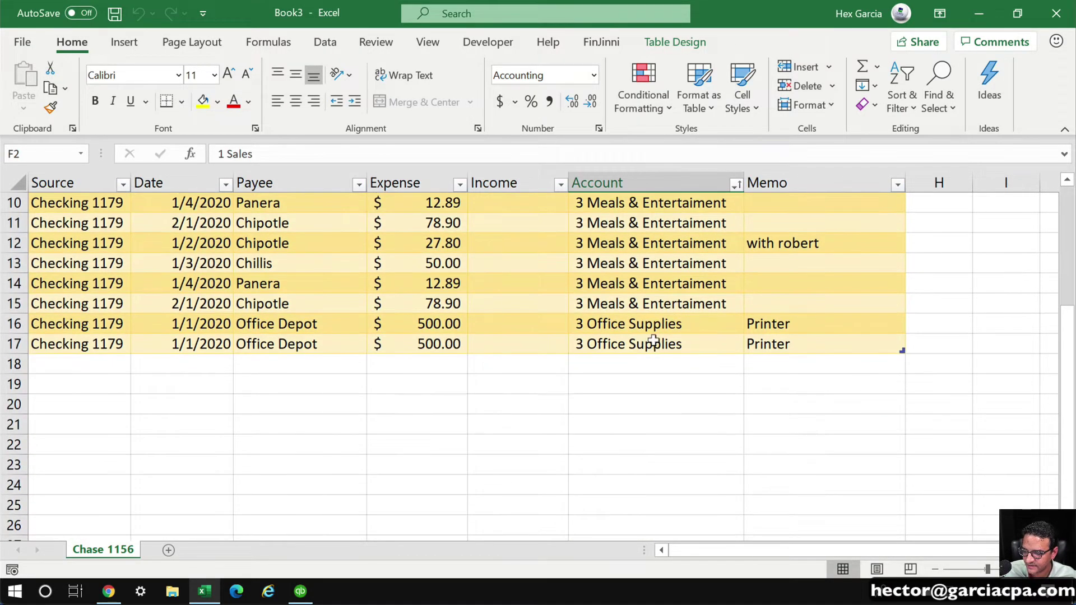
pyautogui.keyDown('shift'); pyautogui.click(653, 341); pyautogui.keyUp('shift')
pyautogui.scroll(3, 653, 342)
pyautogui.rightClick(625, 227)
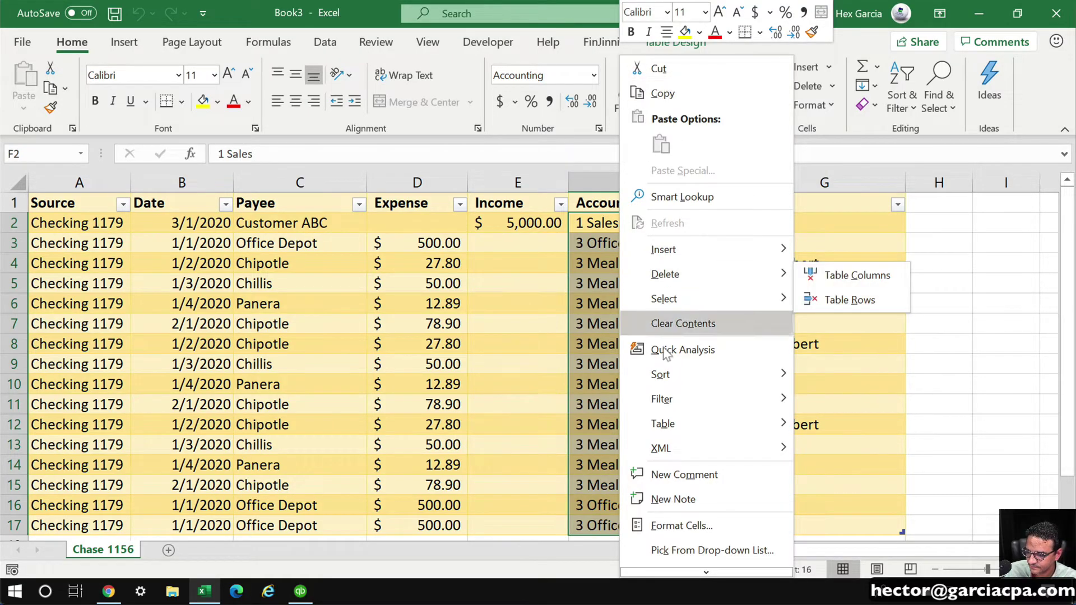
pyautogui.click(674, 322)
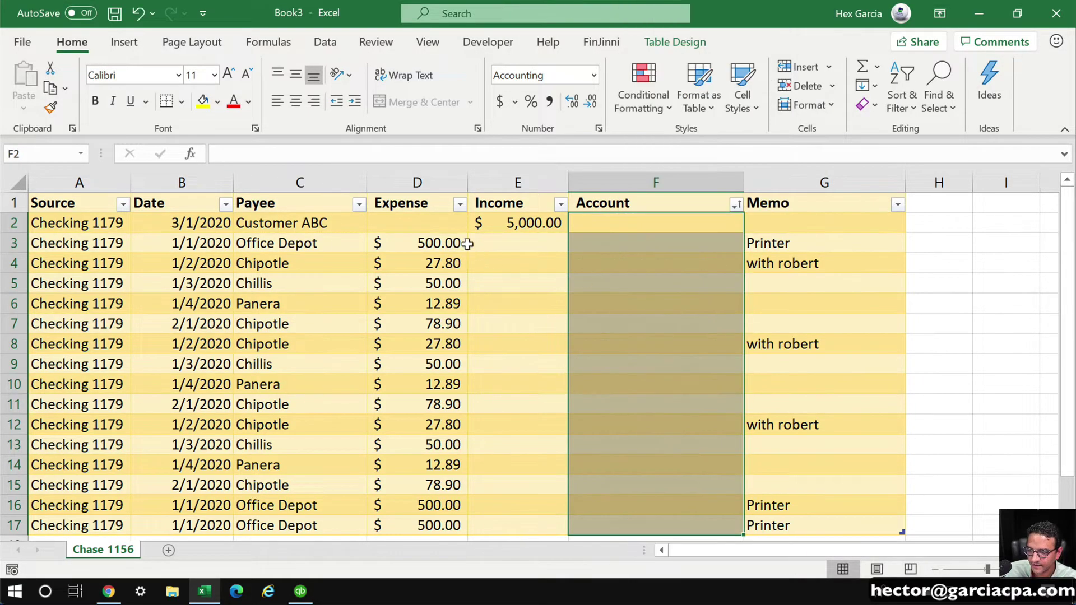
# Rename the Expense column header to "Debit" and the Income column header to "Credit"
pyautogui.click(444, 210)
pyautogui.write('De')
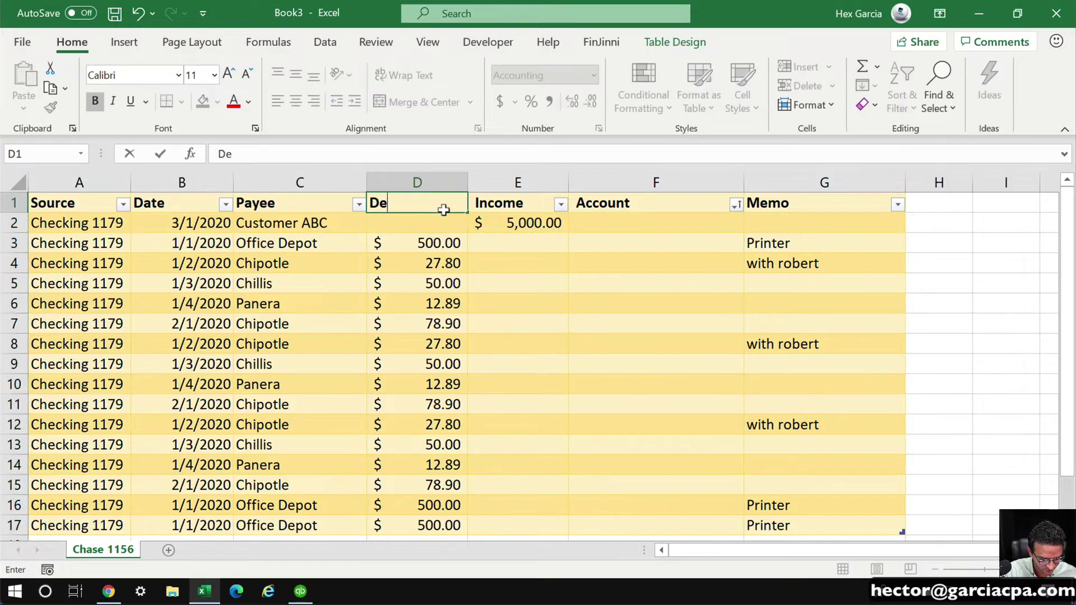
pyautogui.write('bit')
pyautogui.press('Tab')
pyautogui.write('Credit')
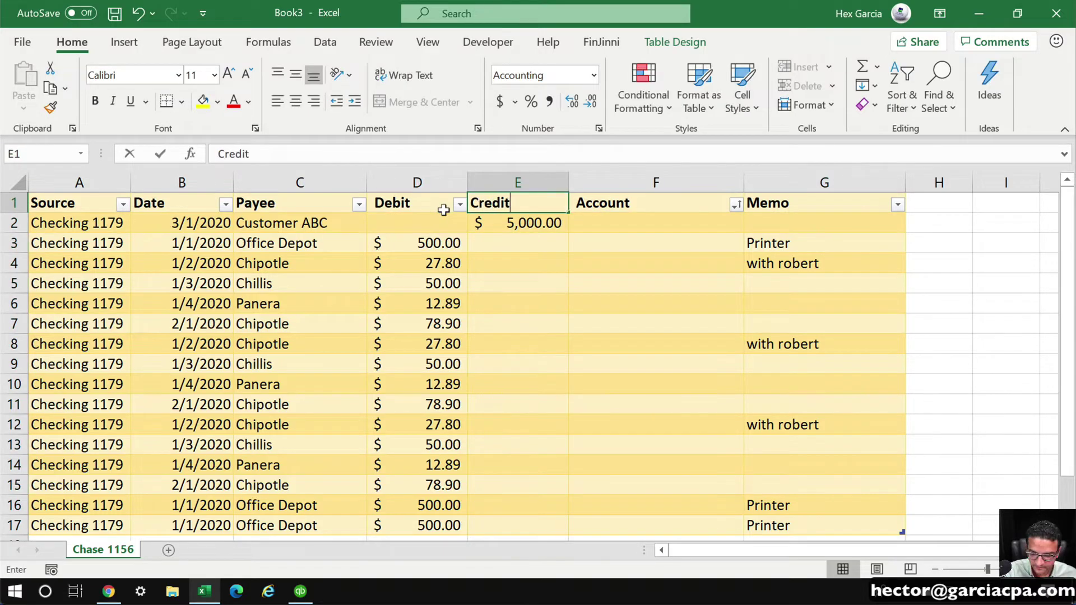
pyautogui.press('Return')
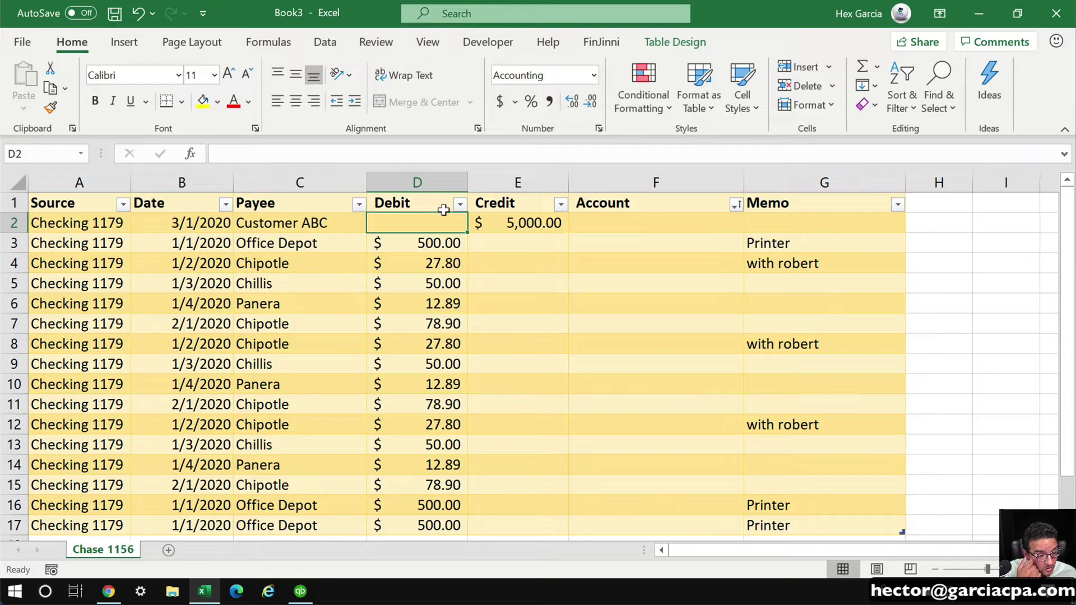
# Clear the screen to the desktop and open the "Full Transactions Spreadsheet" workbook from the NCACPA2020 folder
pyautogui.click(1017, 13)
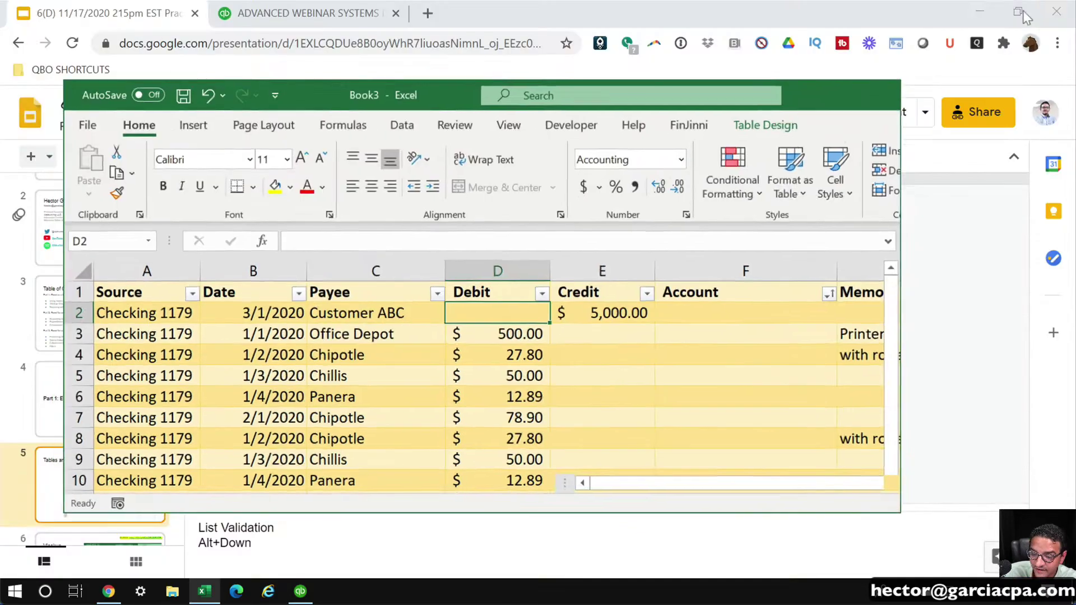
pyautogui.click(980, 11)
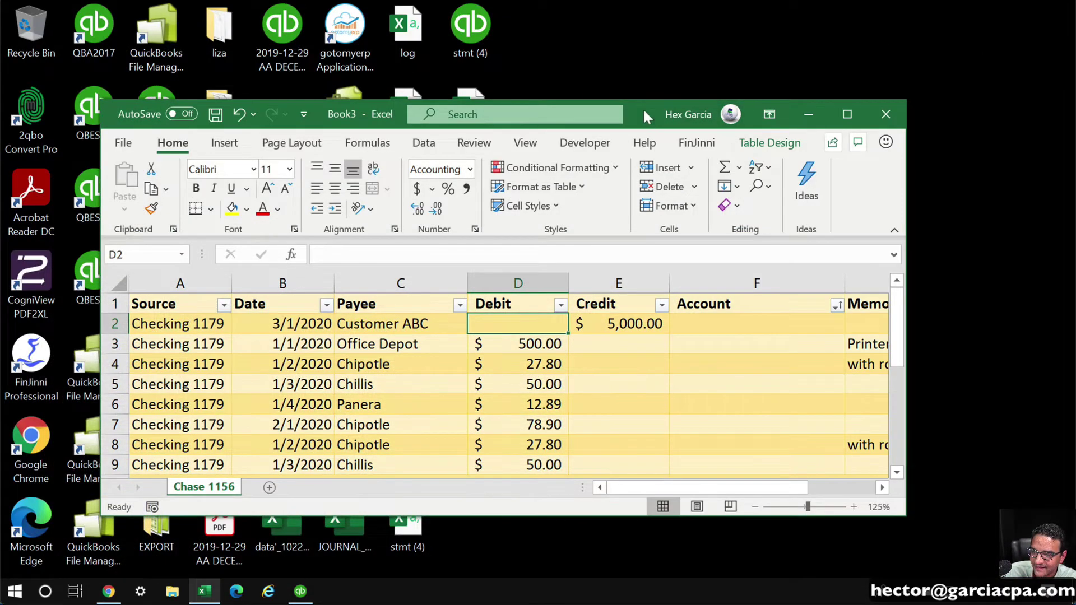
pyautogui.moveTo(645, 112); pyautogui.dragTo(973, 54)
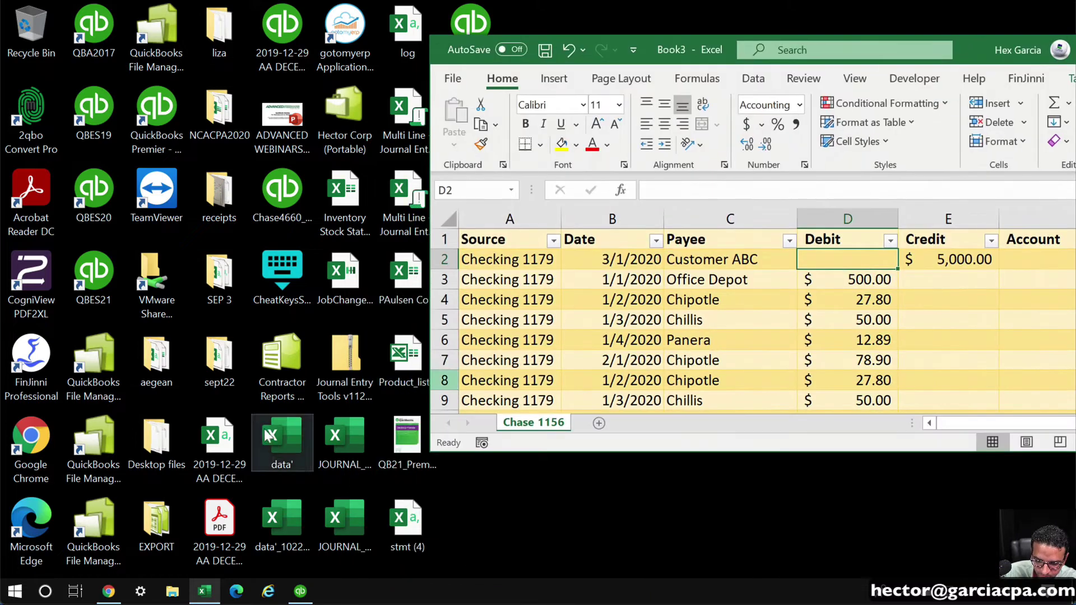
pyautogui.click(224, 119)
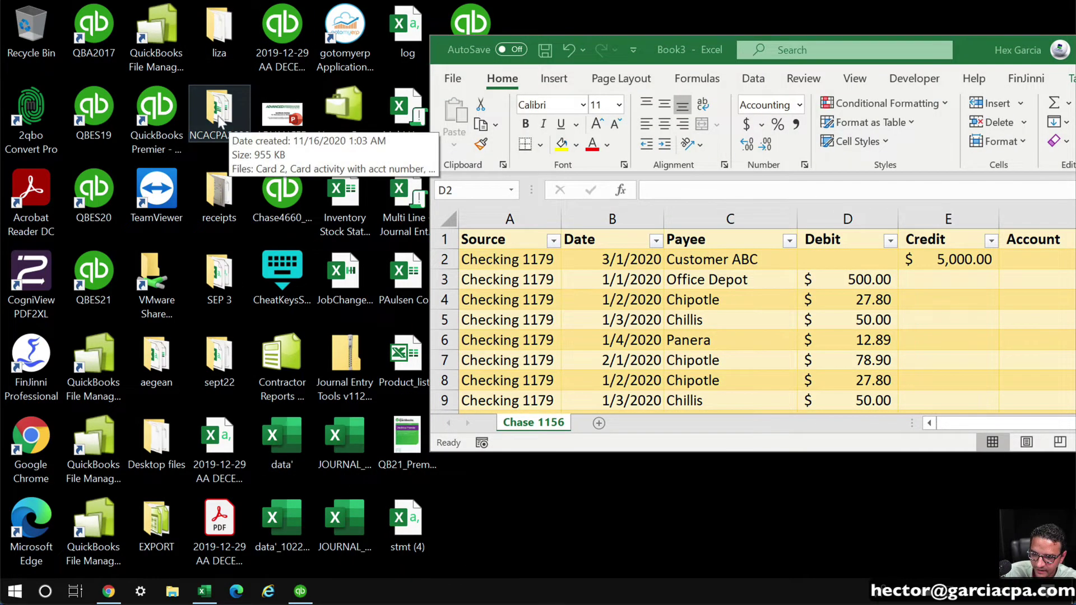
pyautogui.doubleClick(220, 122)
pyautogui.moveTo(677, 90); pyautogui.dragTo(347, 56)
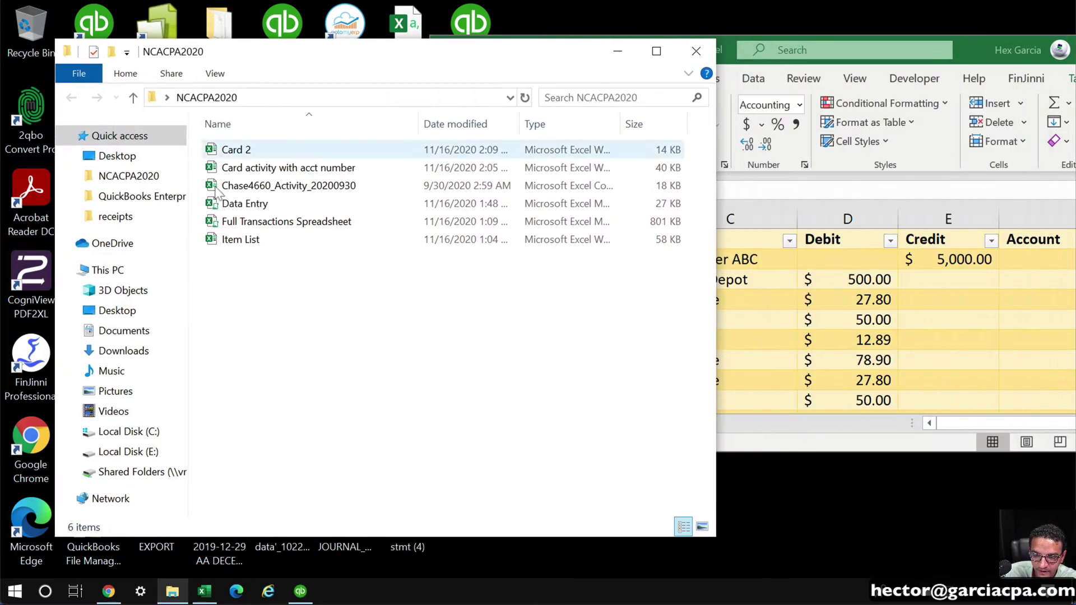
pyautogui.doubleClick(245, 221)
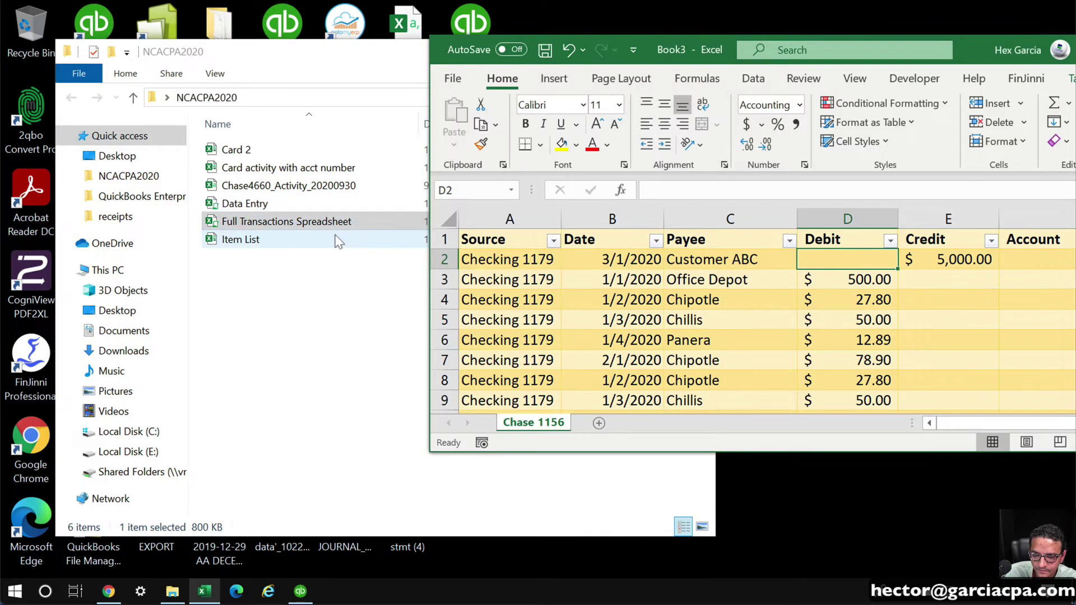
pyautogui.click(313, 278)
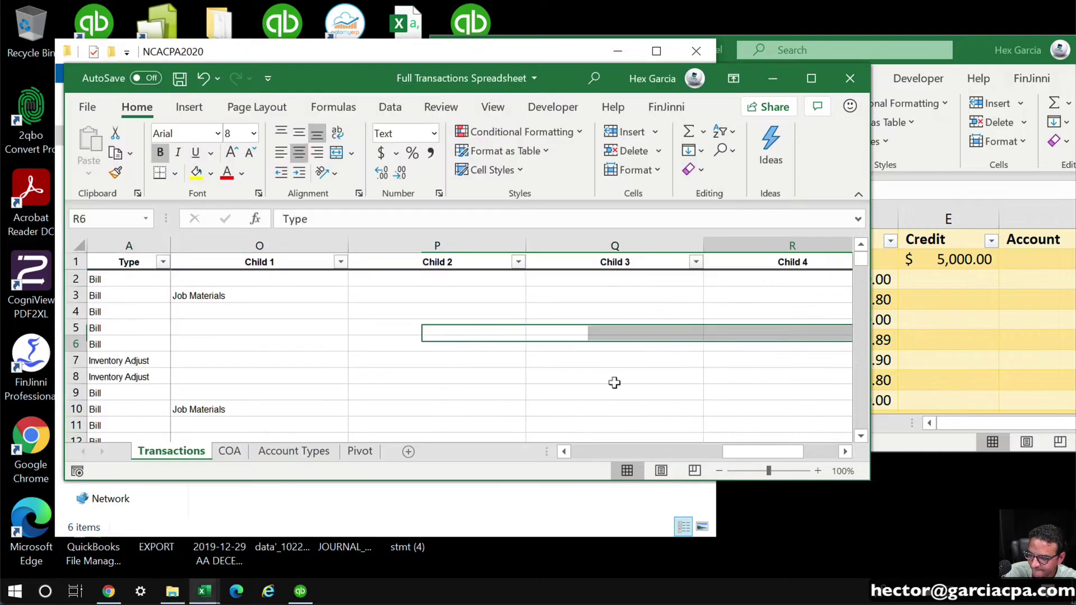
# Examine the full list of account numbers and names on the COA sheet
pyautogui.click(230, 451)
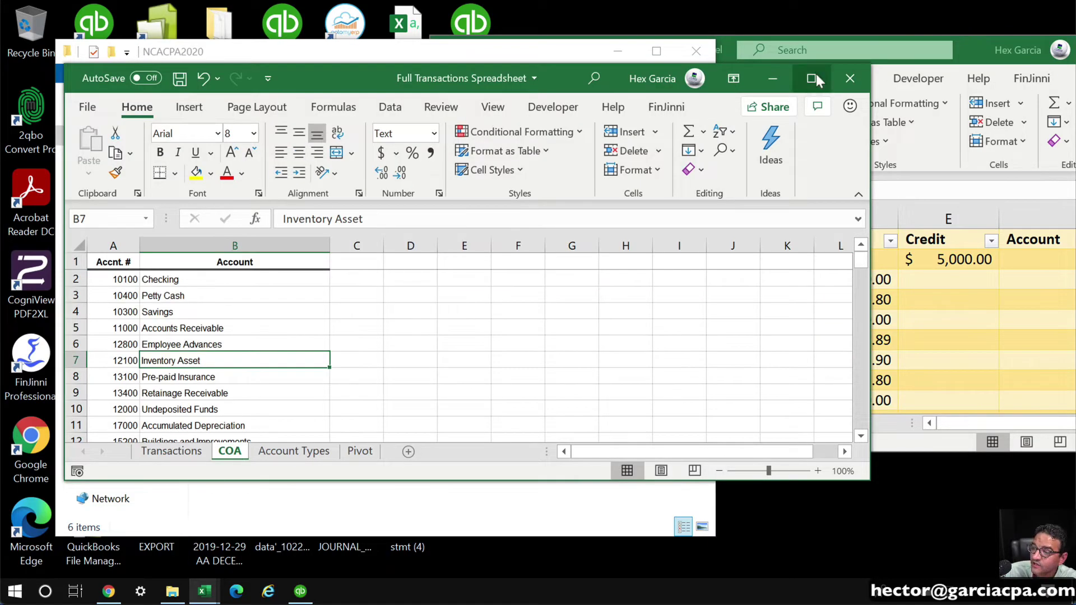
pyautogui.click(813, 79)
pyautogui.scroll(-11, 143, 330)
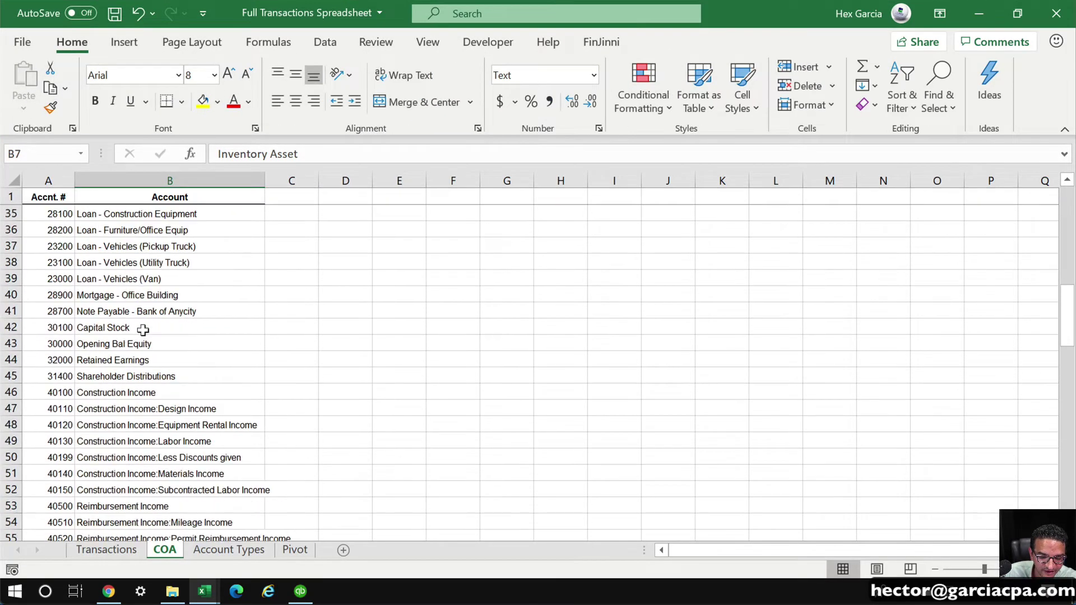
pyautogui.scroll(-18, 143, 330)
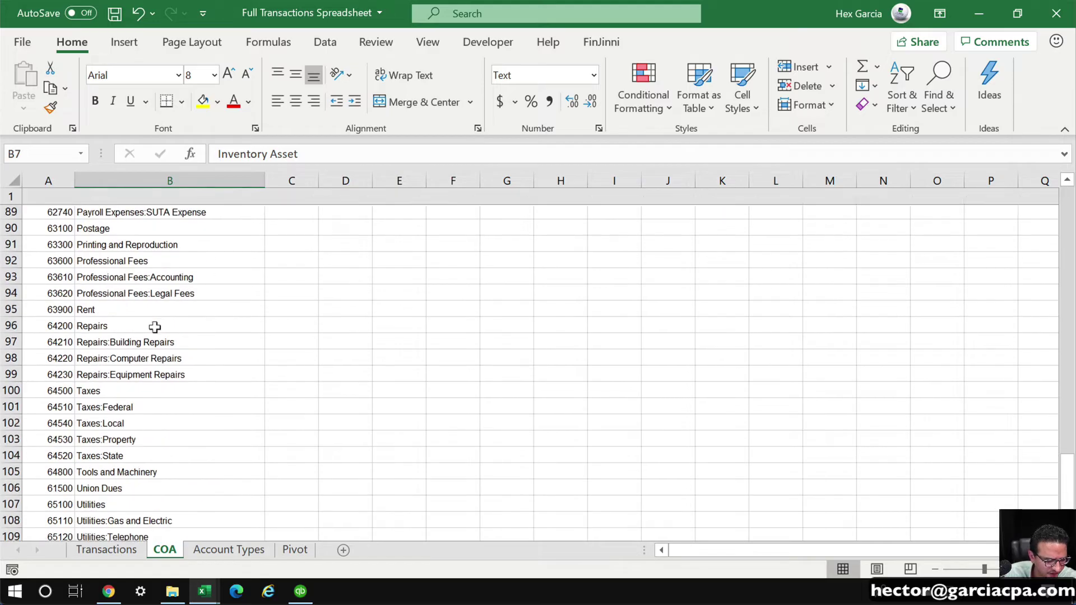
pyautogui.scroll(-7, 154, 327)
pyautogui.scroll(1, 154, 328)
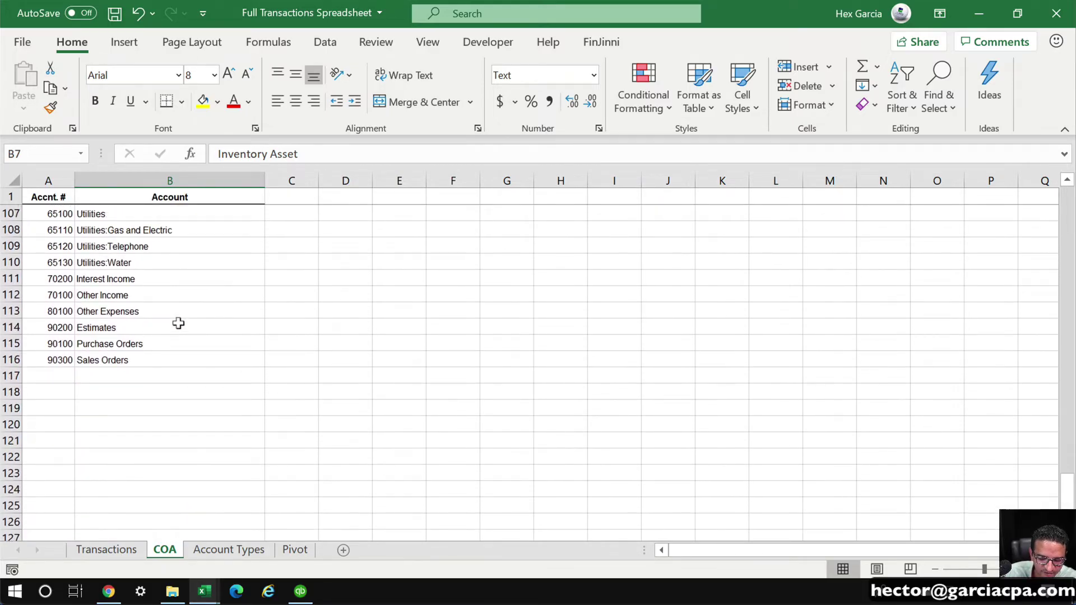
pyautogui.scroll(20, 178, 323)
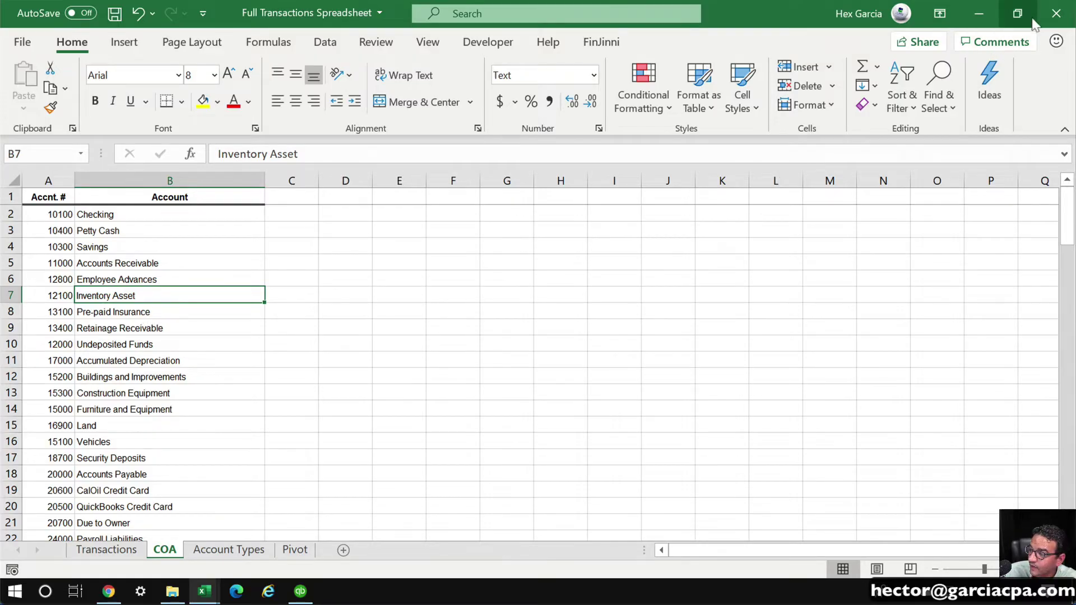
# Move the COA sheet into Book3 after the Chase 1156 sheet, and close the Full Transactions Spreadsheet workbook
pyautogui.click(1017, 13)
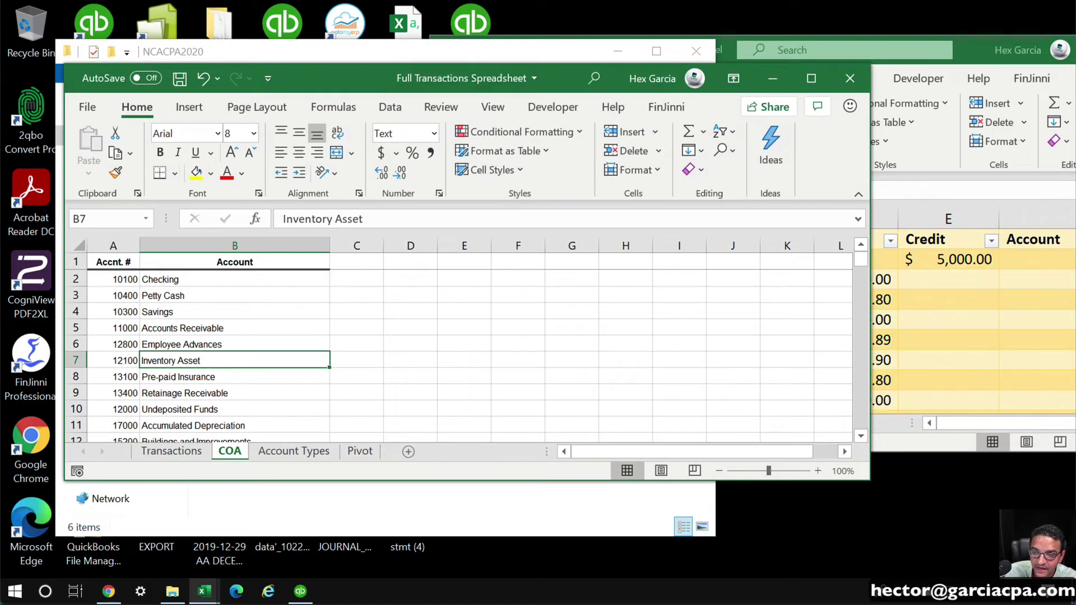
pyautogui.moveTo(517, 76); pyautogui.dragTo(471, 38)
pyautogui.click(875, 432)
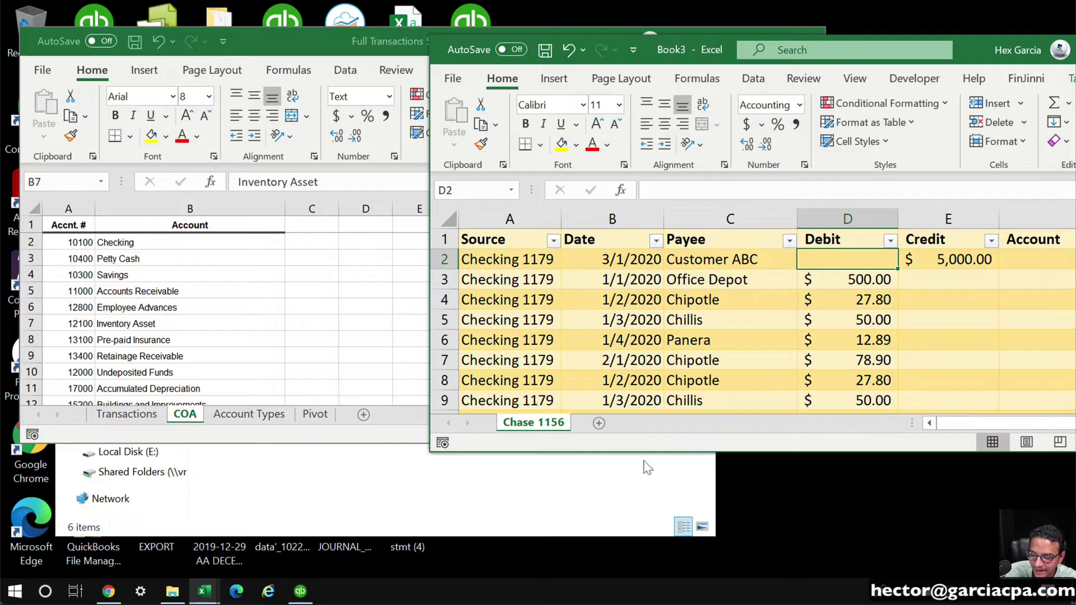
pyautogui.doubleClick(641, 441)
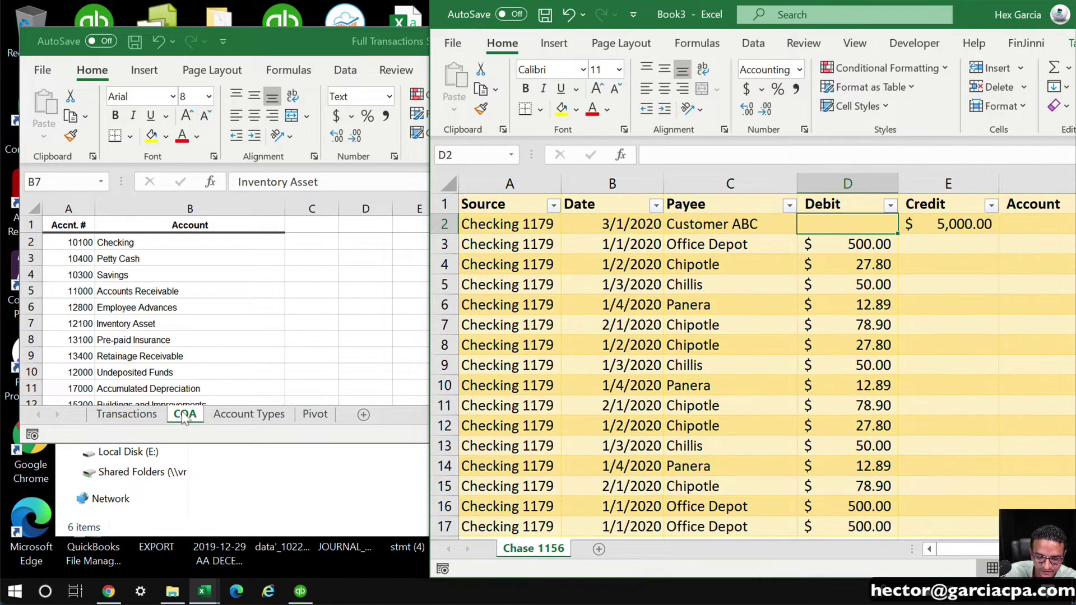
pyautogui.click(181, 421)
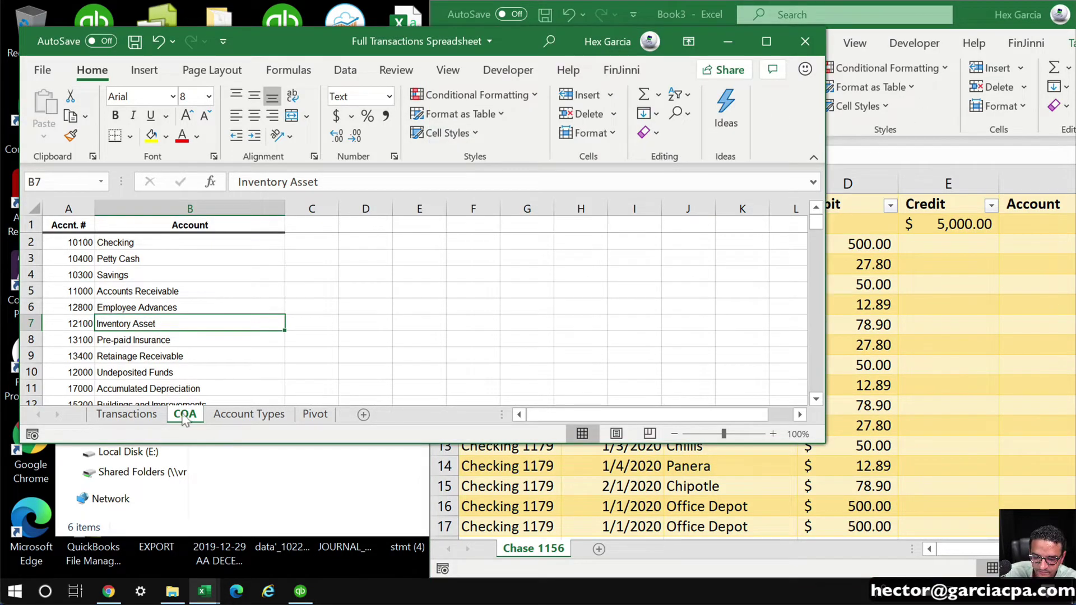
pyautogui.moveTo(572, 516); pyautogui.dragTo(574, 543)
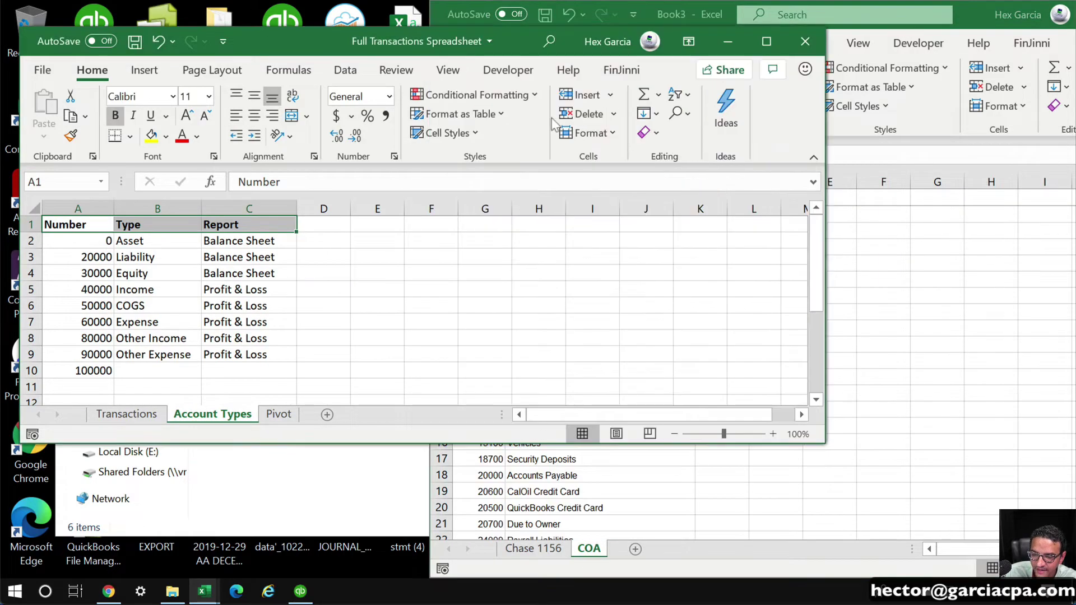
pyautogui.click(805, 41)
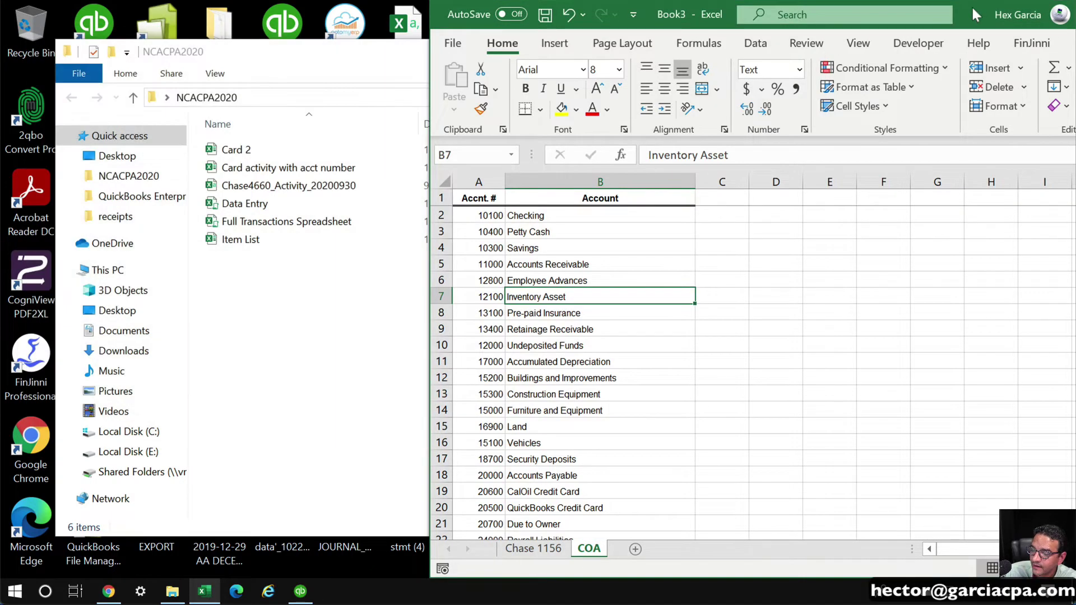
pyautogui.doubleClick(971, 5)
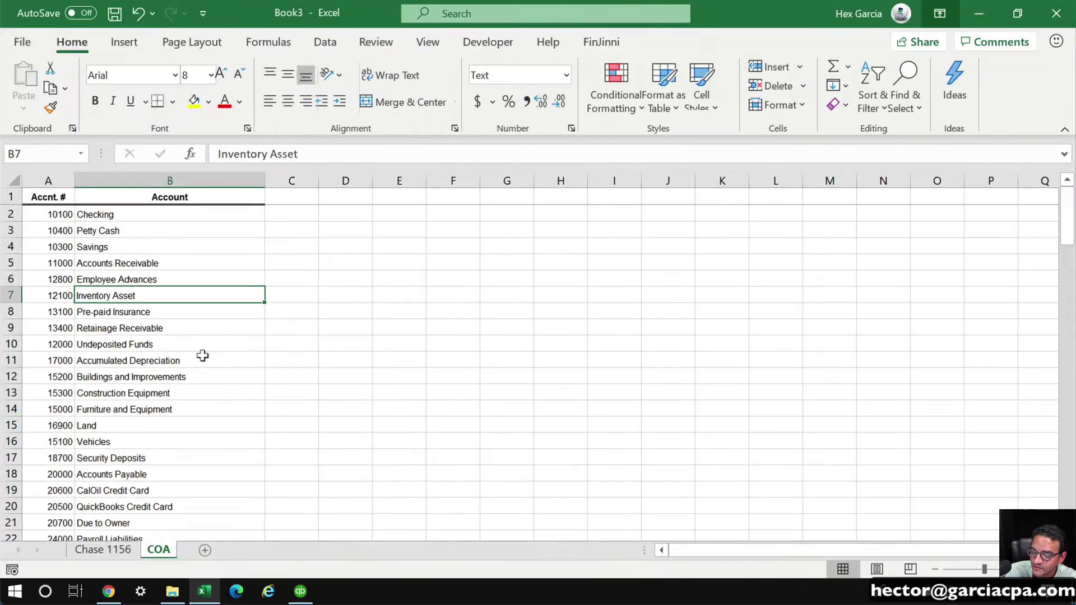
# Look over the account number and account name columns on the COA sheet, and return to the Chase 1156 sheet
pyautogui.scroll(-1, 149, 496)
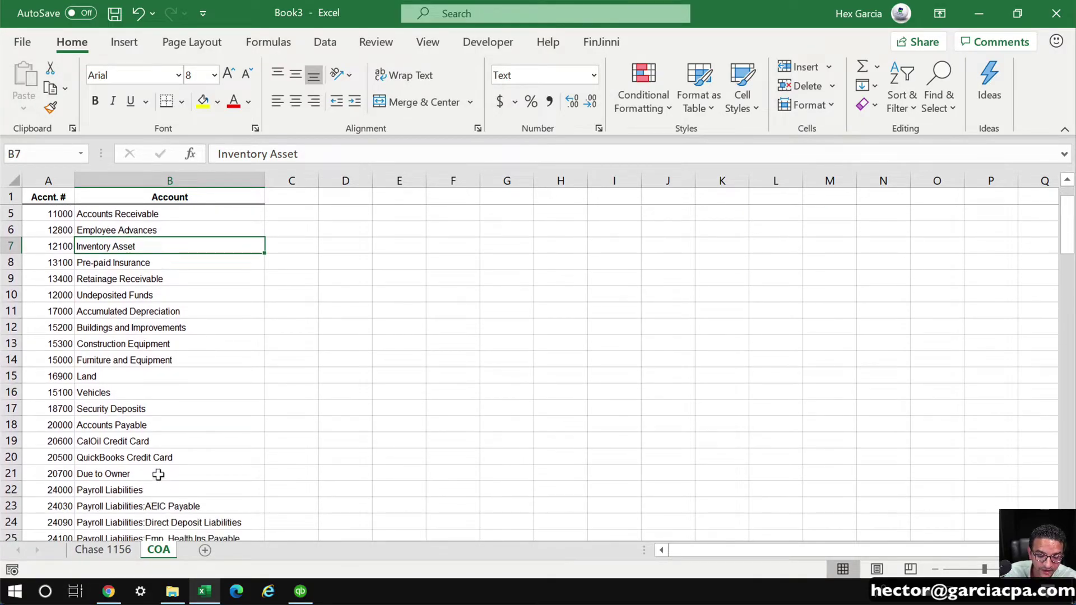
pyautogui.moveTo(47, 214); pyautogui.dragTo(37, 425)
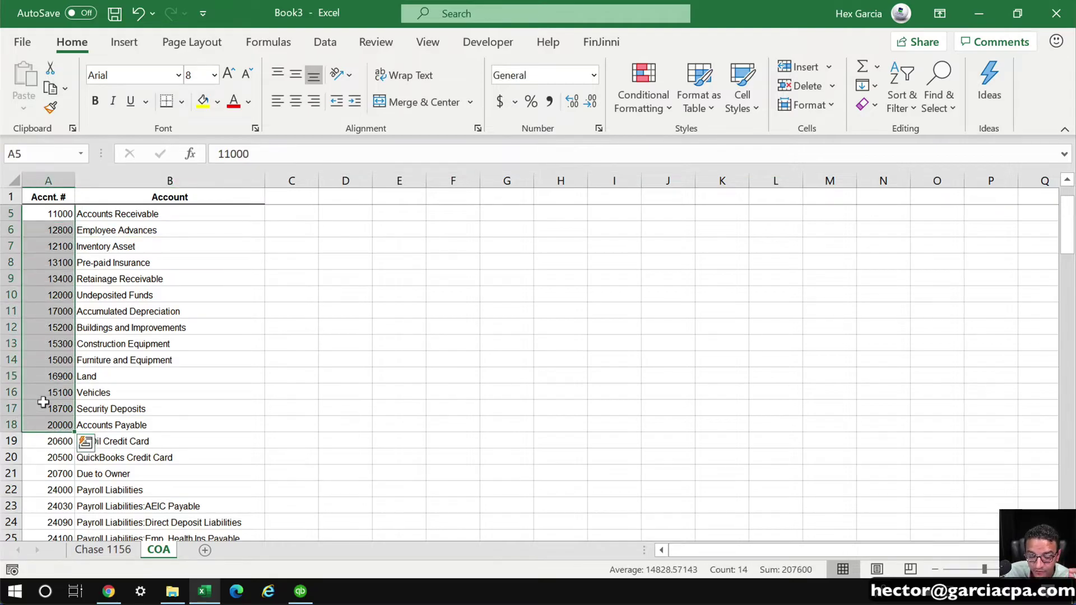
pyautogui.scroll(-1, 198, 447)
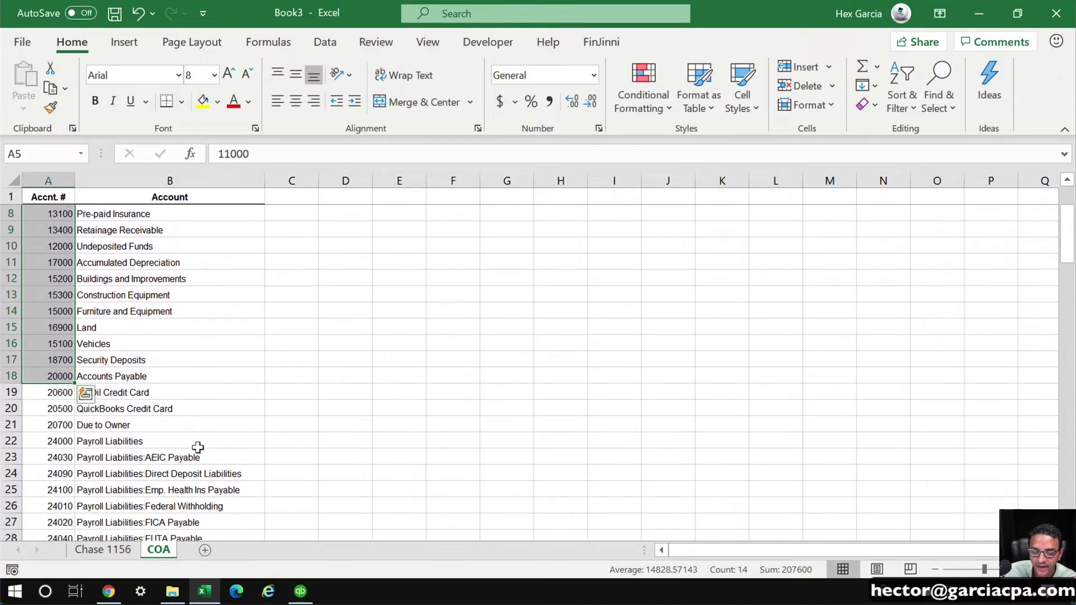
pyautogui.moveTo(135, 227); pyautogui.dragTo(134, 521)
pyautogui.scroll(2, 99, 229)
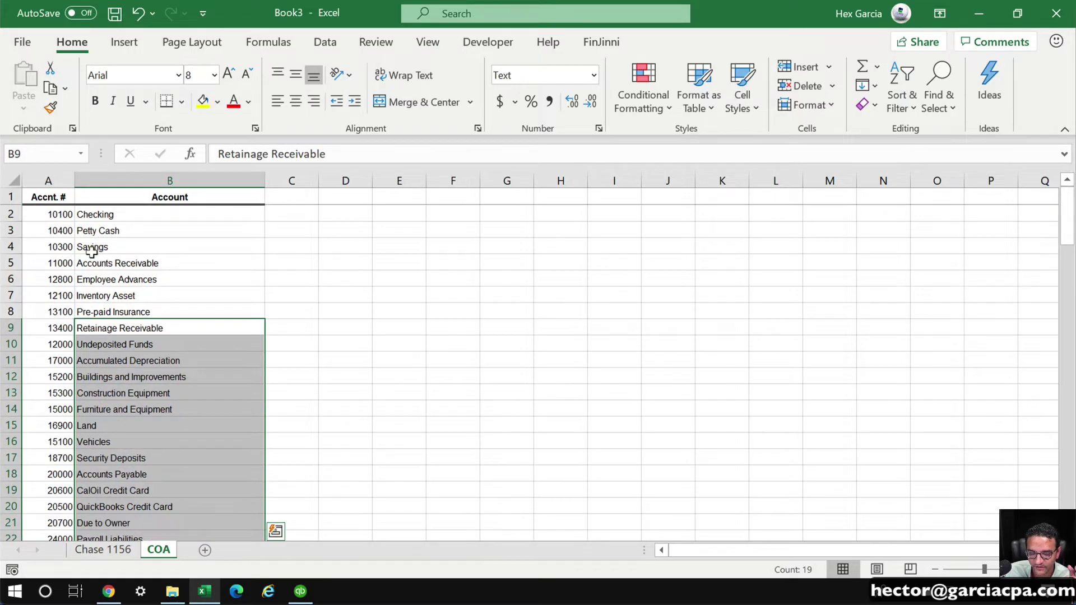
pyautogui.click(97, 262)
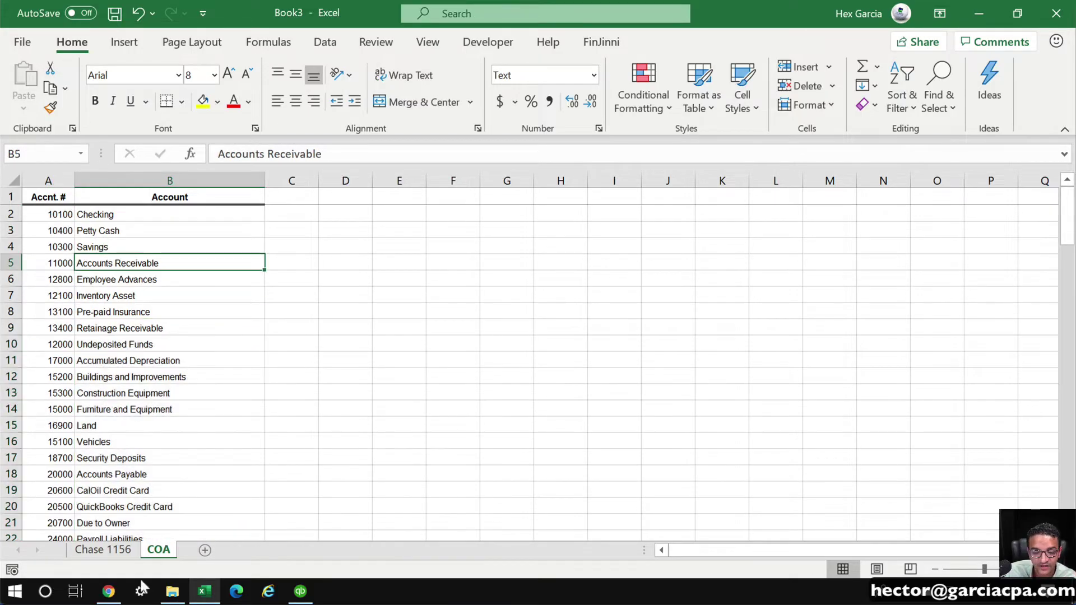
pyautogui.click(112, 552)
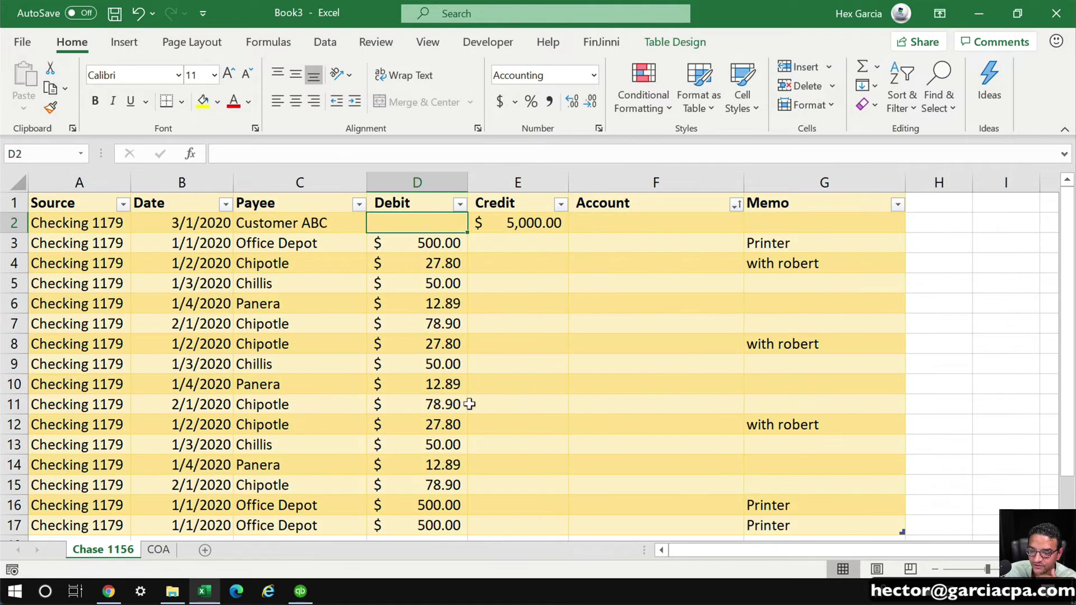
# Insert a table column before Account with the header Acct Num, and rename the Account header to Account Name
pyautogui.click(760, 275)
pyautogui.click(667, 179)
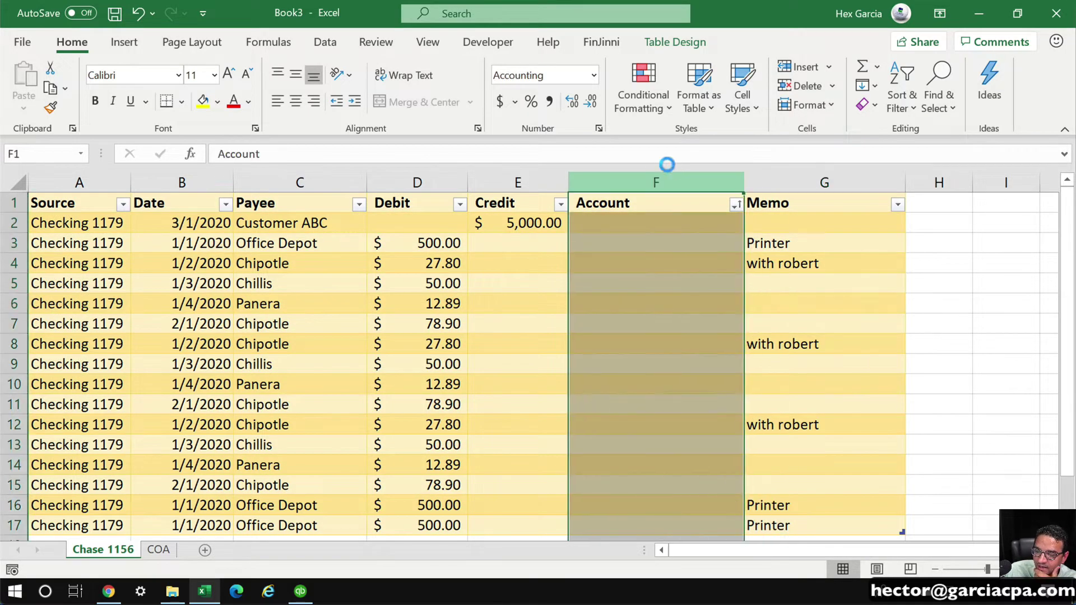
pyautogui.rightClick(679, 179)
pyautogui.click(734, 324)
pyautogui.click(642, 211)
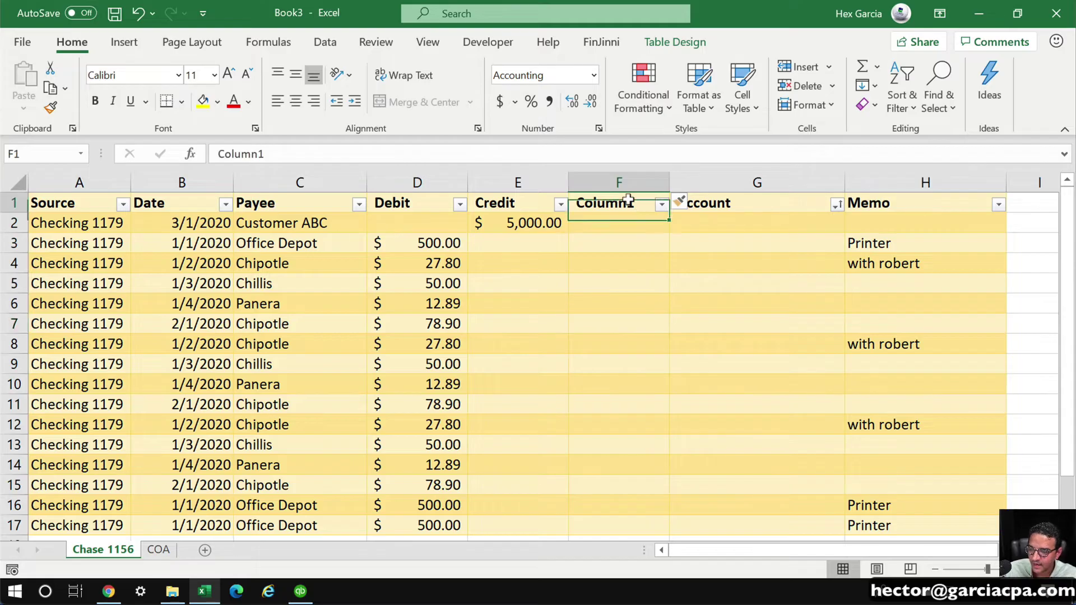
pyautogui.write('Acct Num')
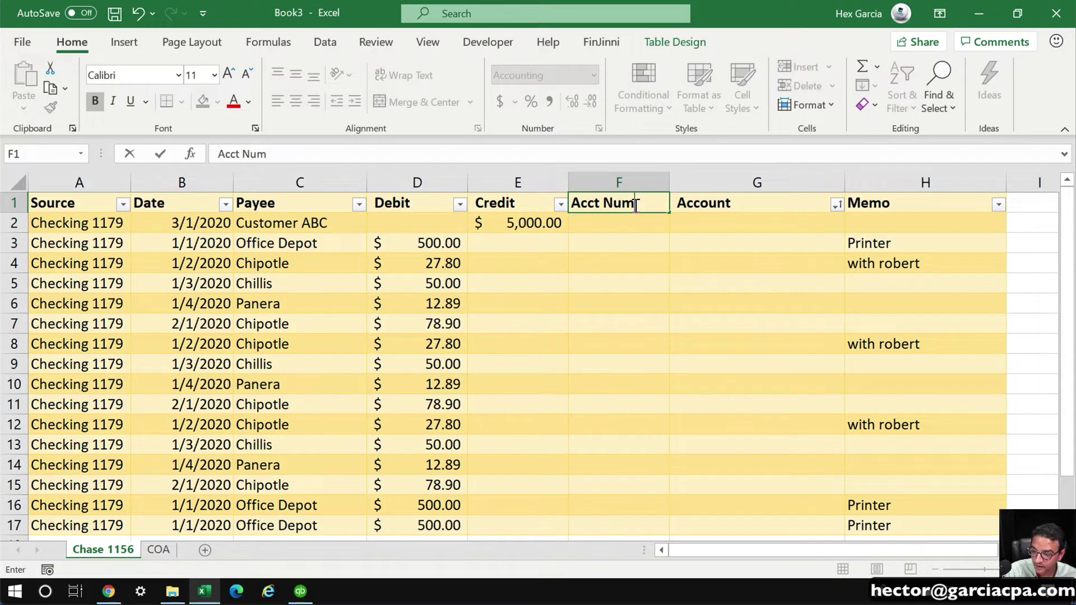
pyautogui.press('Tab')
pyautogui.write('Account Name')
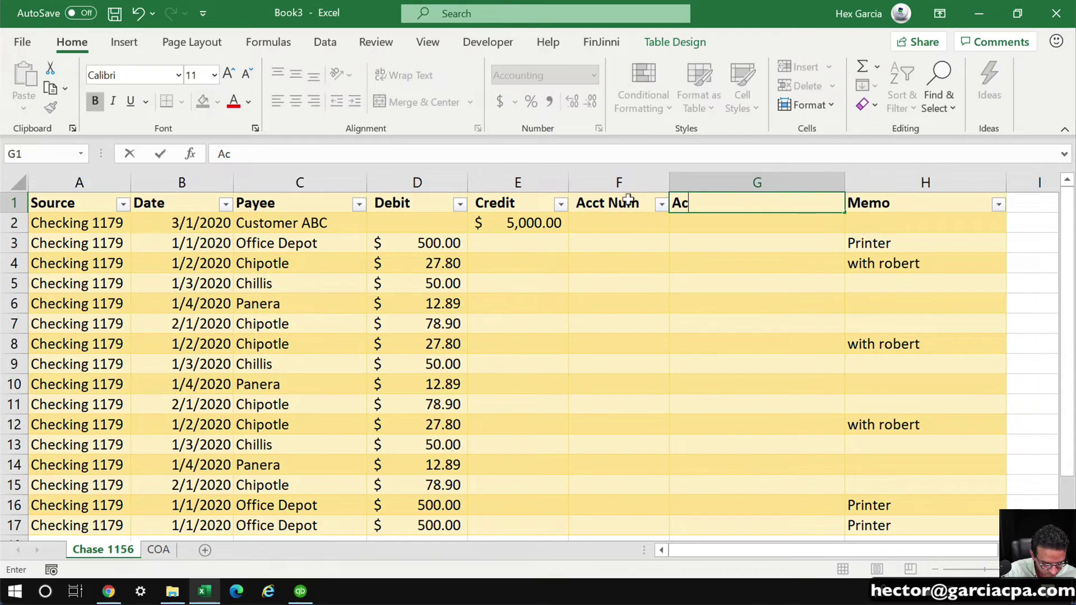
pyautogui.press('Return')
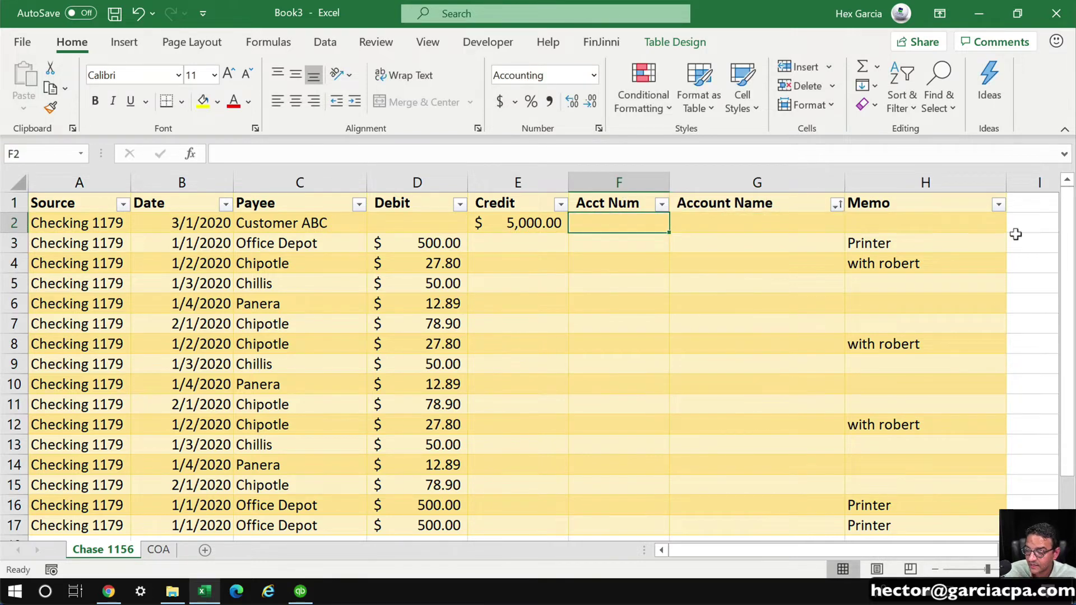
# Look up the Job Expenses:Job Materials number on the COA sheet and enter 54300 as the Acct Num of the first transaction on Chase 1156
pyautogui.click(745, 218)
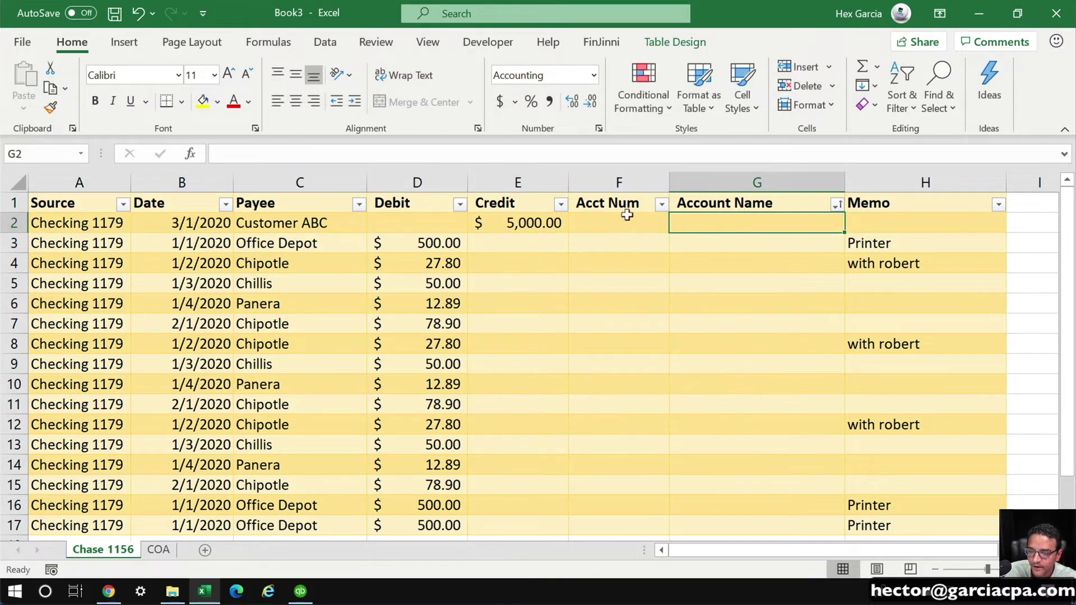
pyautogui.click(593, 214)
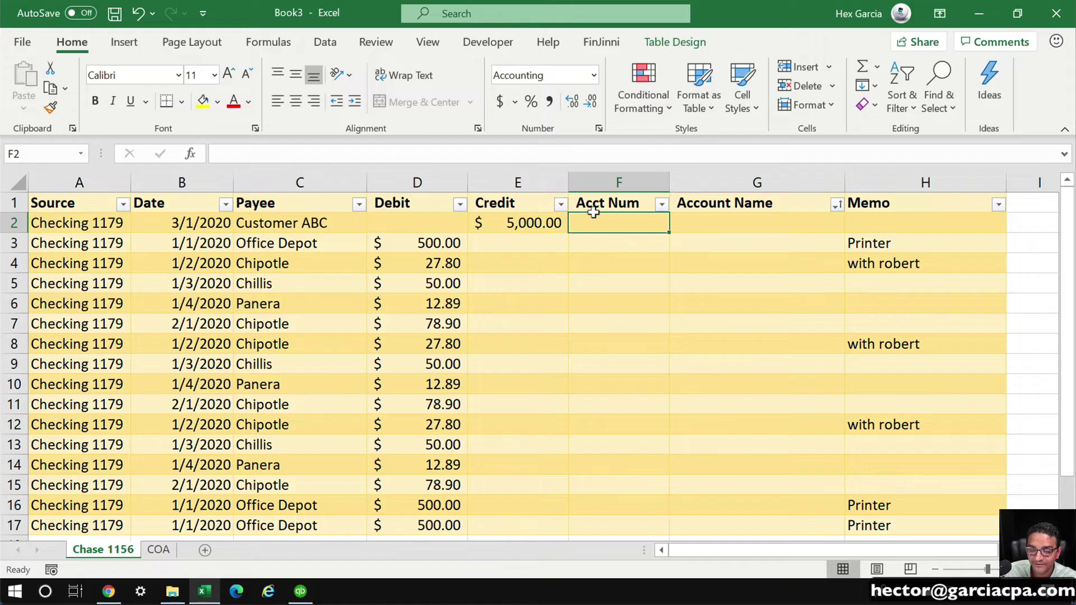
pyautogui.click(743, 222)
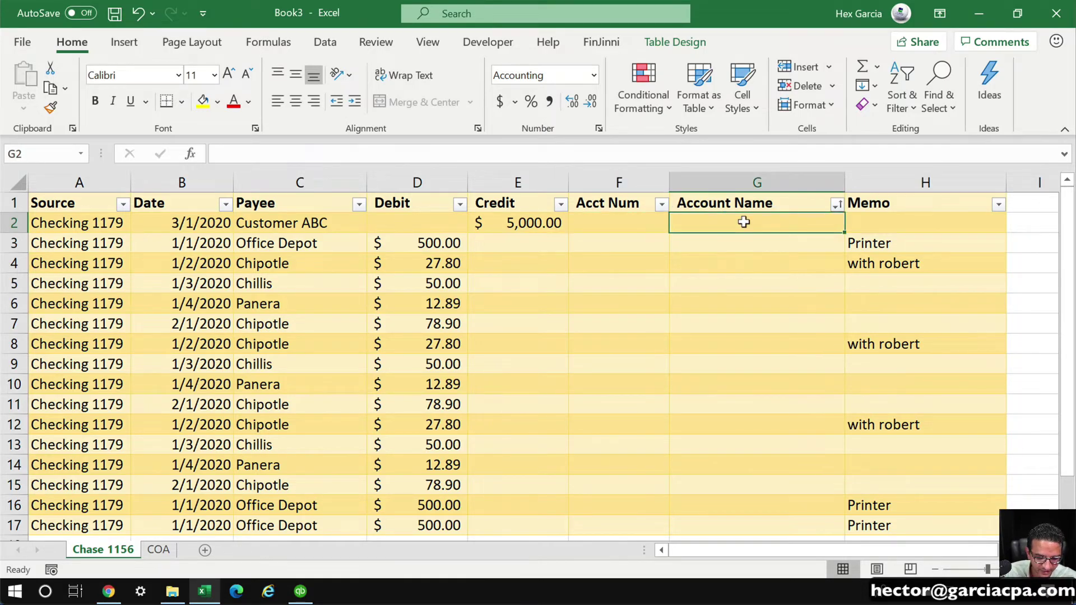
pyautogui.click(159, 550)
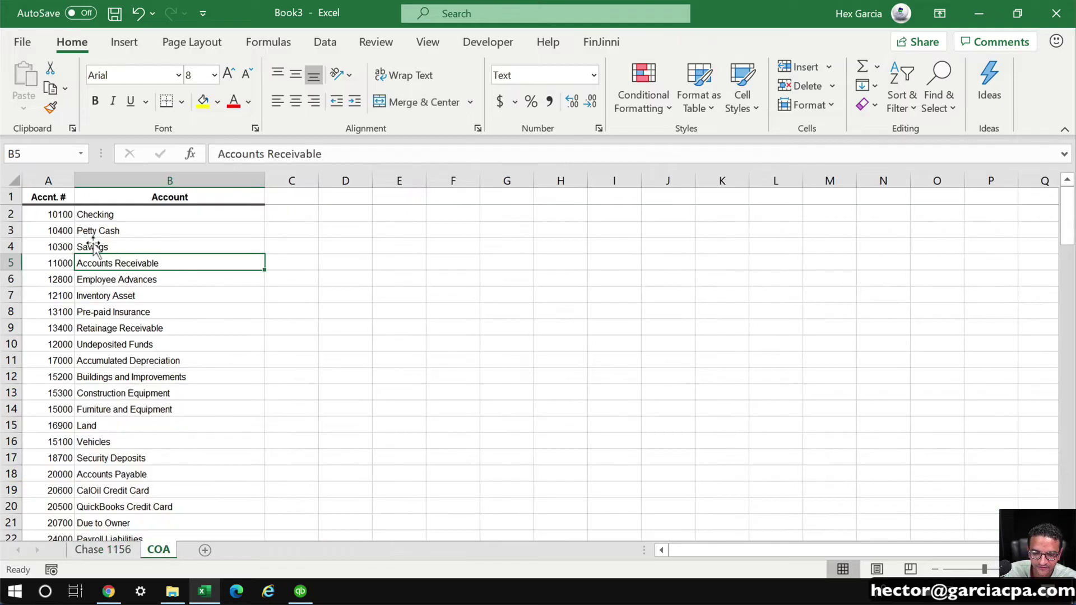
pyautogui.scroll(-4, 97, 467)
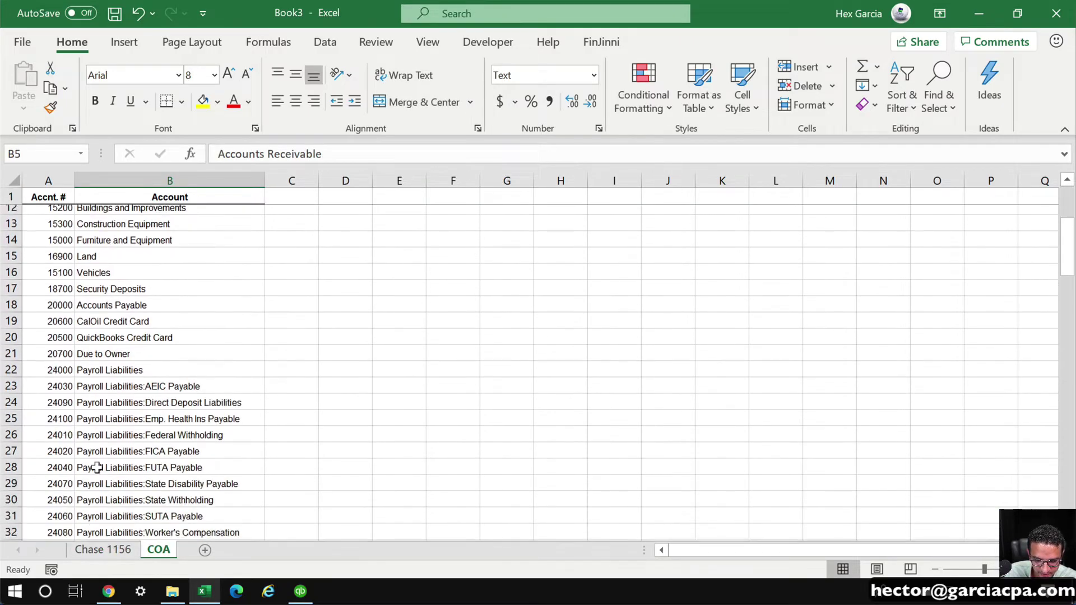
pyautogui.scroll(-12, 96, 467)
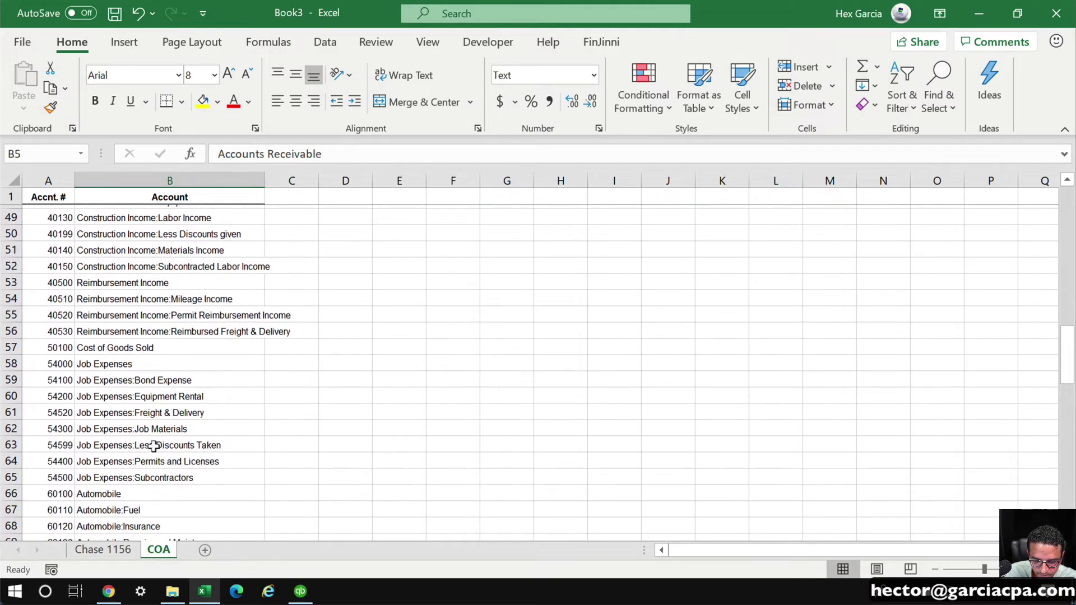
pyautogui.scroll(-1, 154, 446)
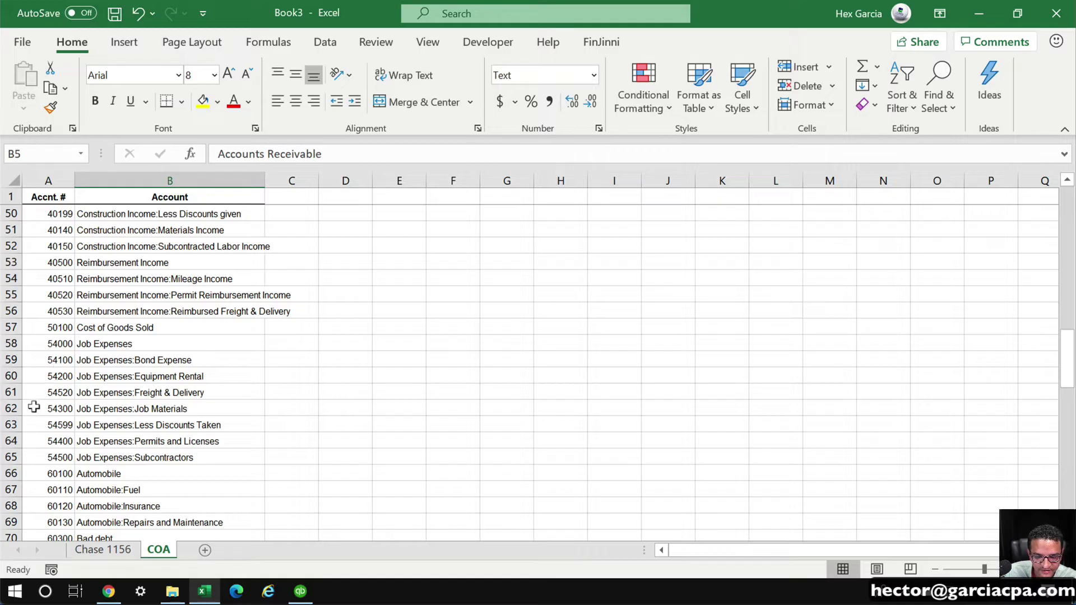
pyautogui.click(33, 408)
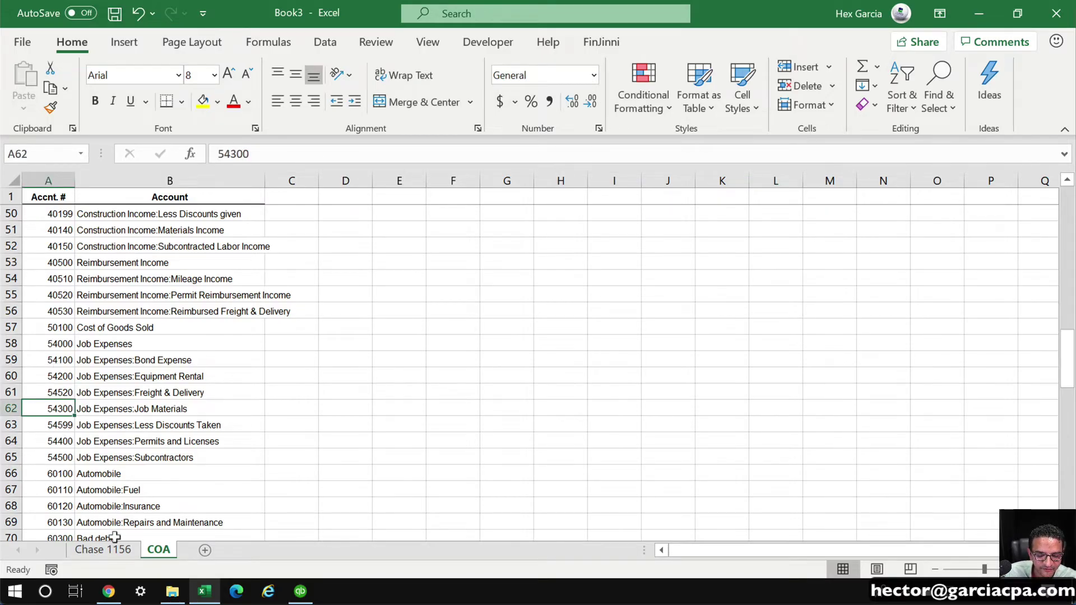
pyautogui.click(103, 550)
pyautogui.click(608, 216)
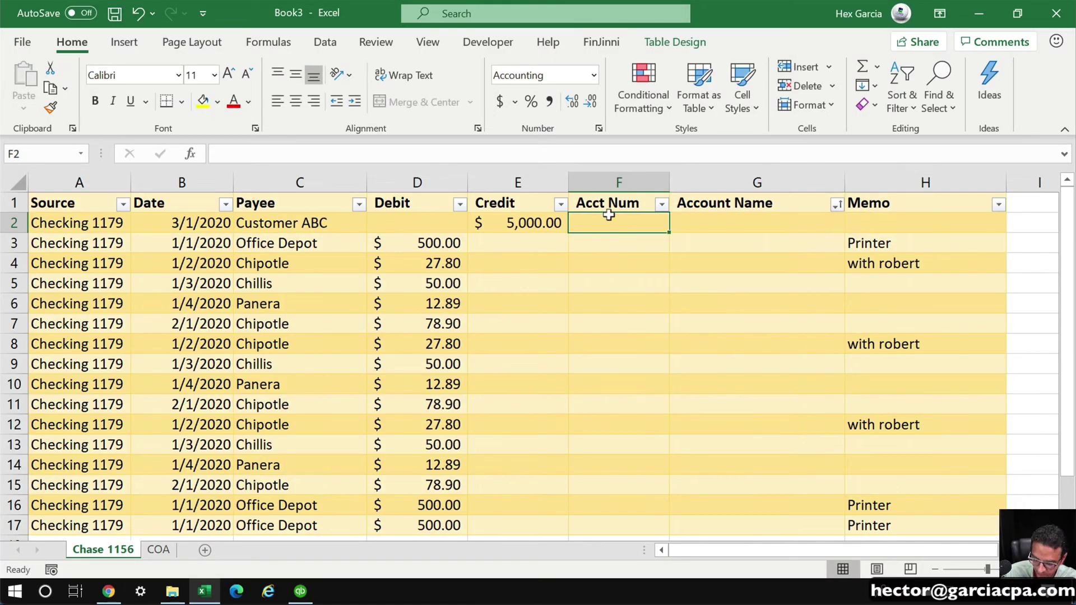
pyautogui.write('54300')
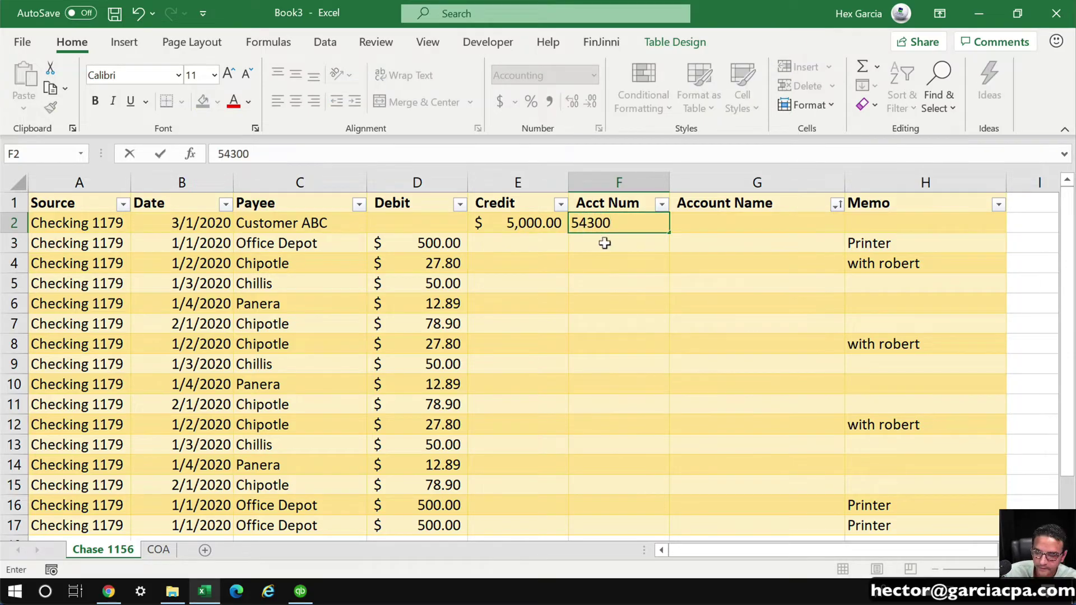
pyautogui.click(605, 243)
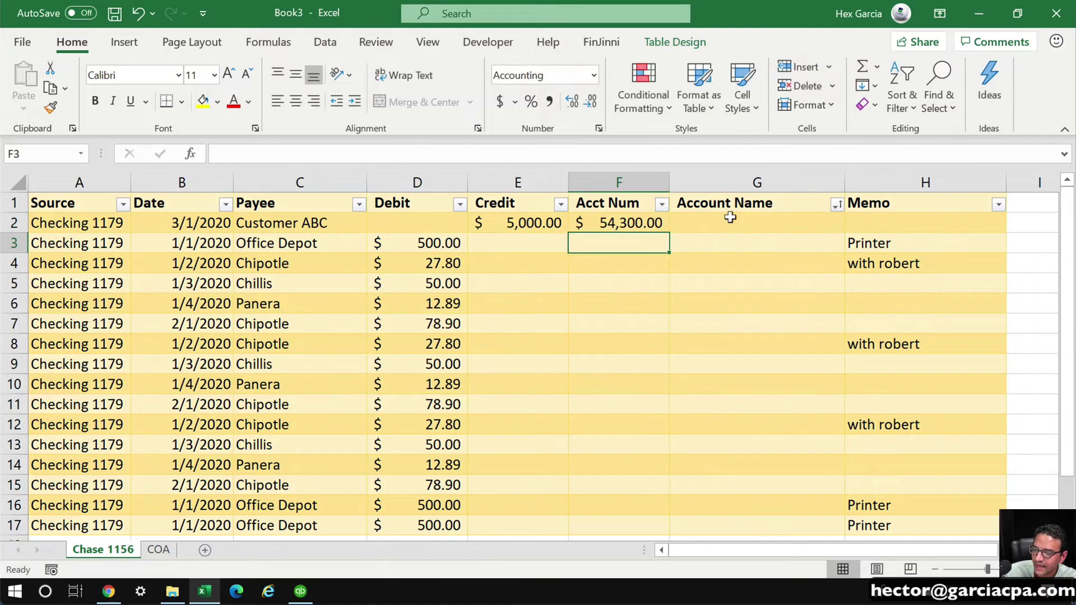
# Format the Acct Num column as Number with no decimal places
pyautogui.click(729, 218)
pyautogui.click(633, 216)
pyautogui.click(626, 196)
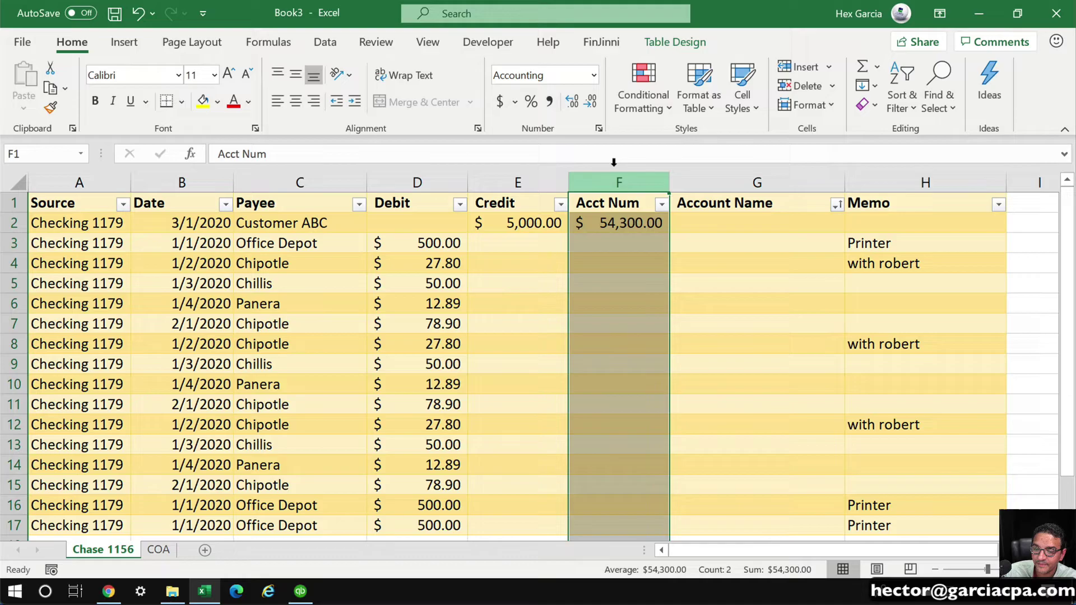
pyautogui.click(593, 75)
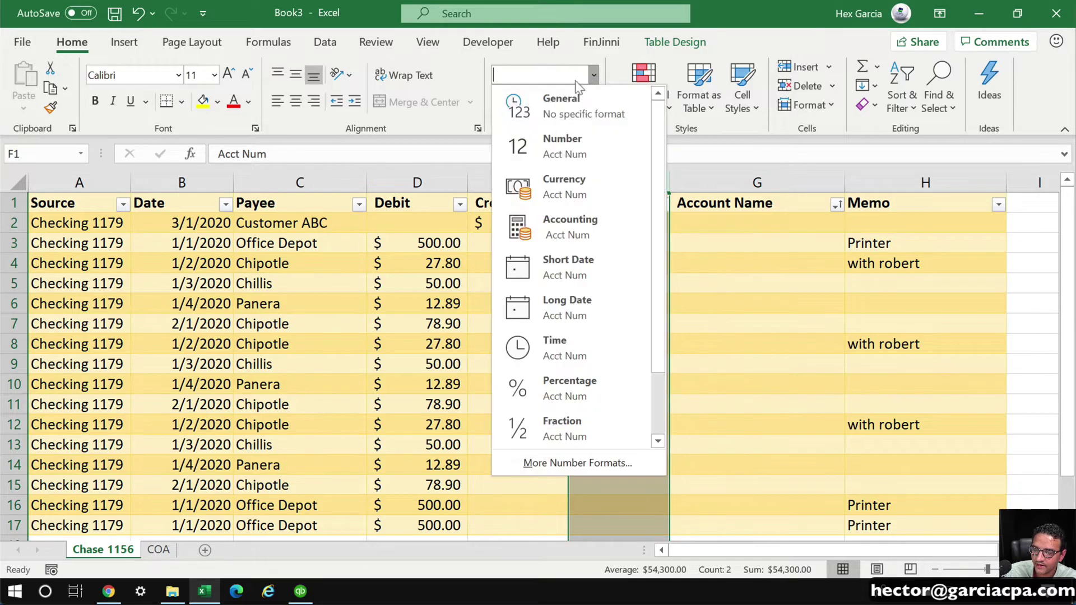
pyautogui.click(555, 145)
pyautogui.click(740, 298)
pyautogui.click(628, 196)
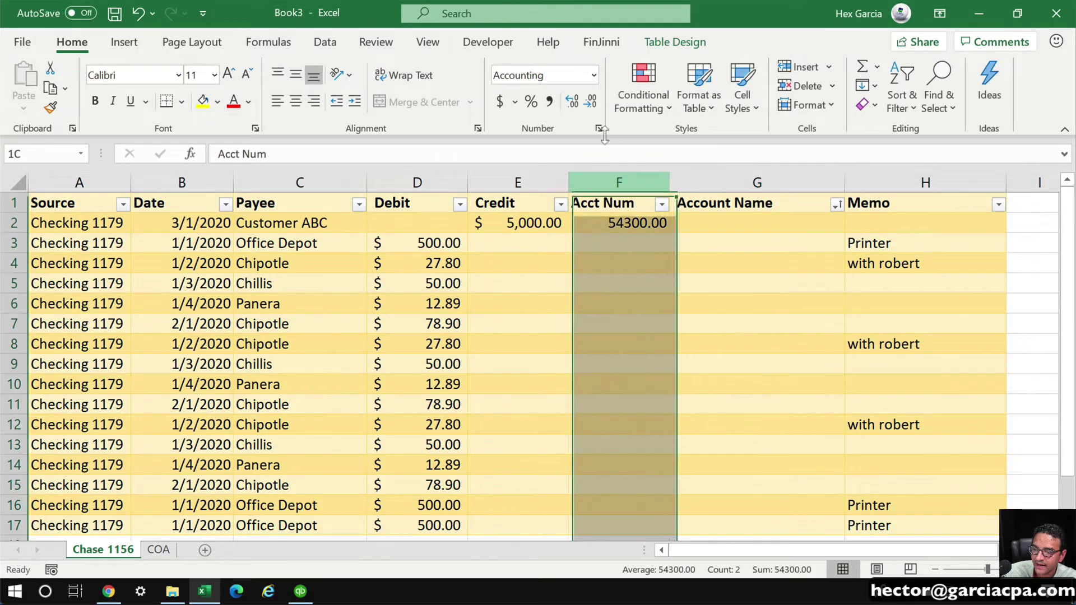
pyautogui.click(571, 101)
pyautogui.click(589, 101)
pyautogui.click(589, 101)
pyautogui.click(590, 101)
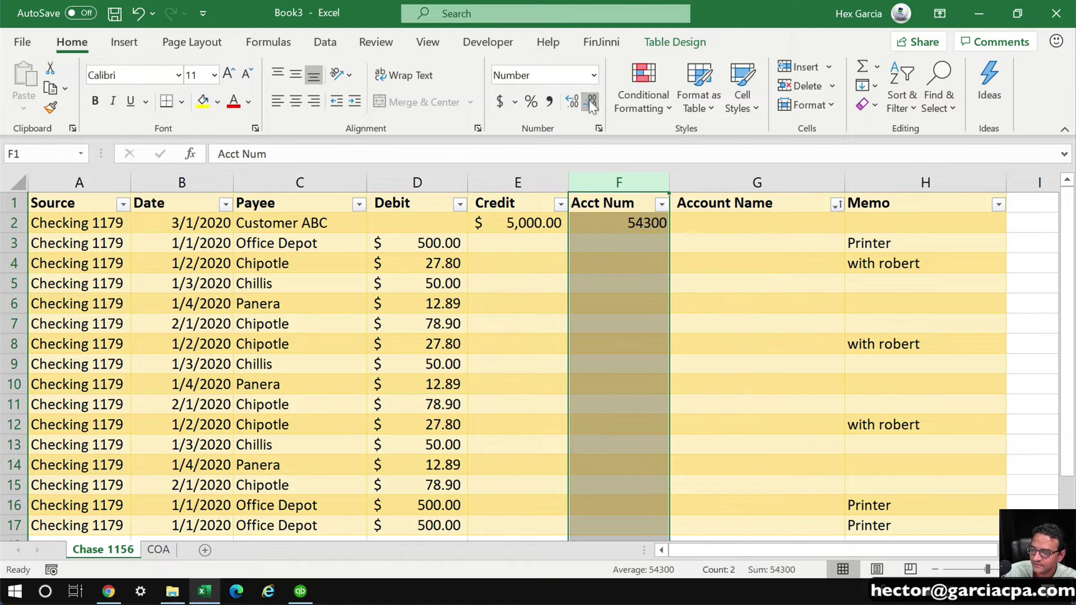
pyautogui.click(742, 225)
pyautogui.click(624, 219)
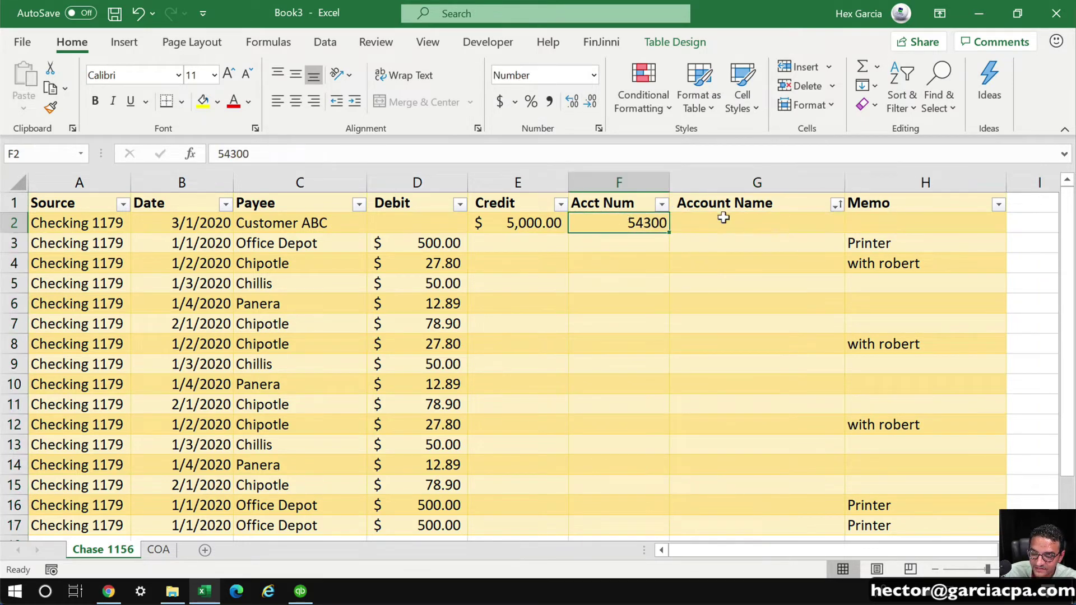
pyautogui.click(757, 222)
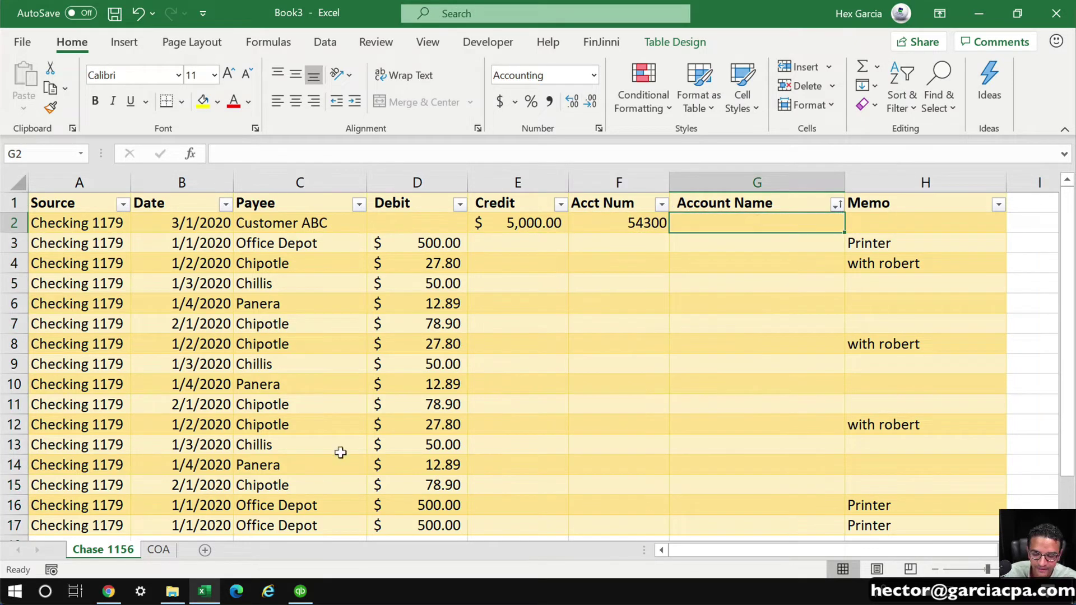
# Set the COA sheet's zoom to 150% and return to the start of the account list
pyautogui.click(160, 551)
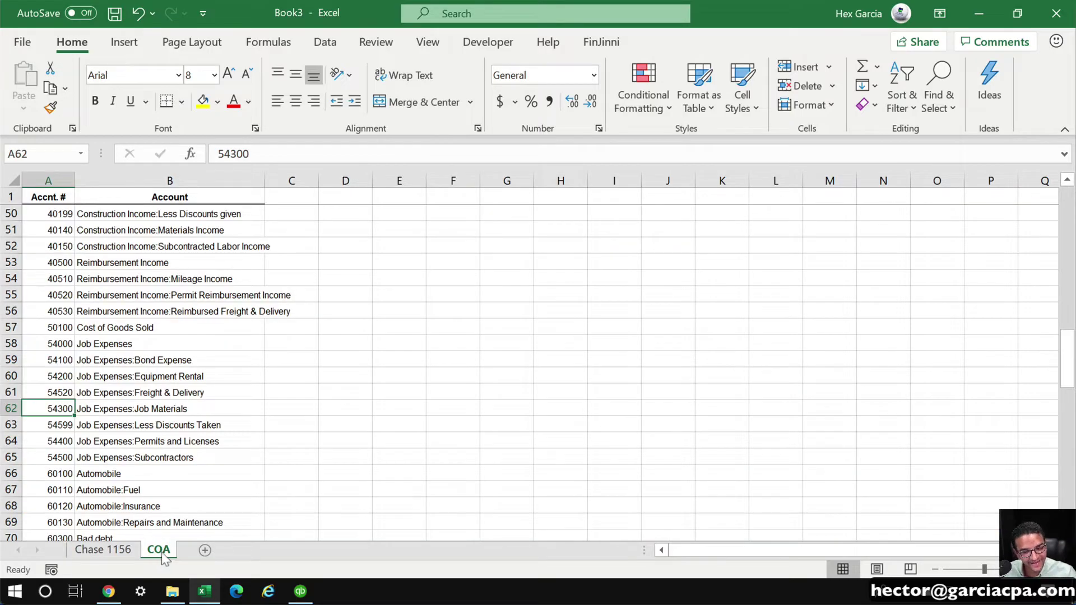
pyautogui.click(432, 43)
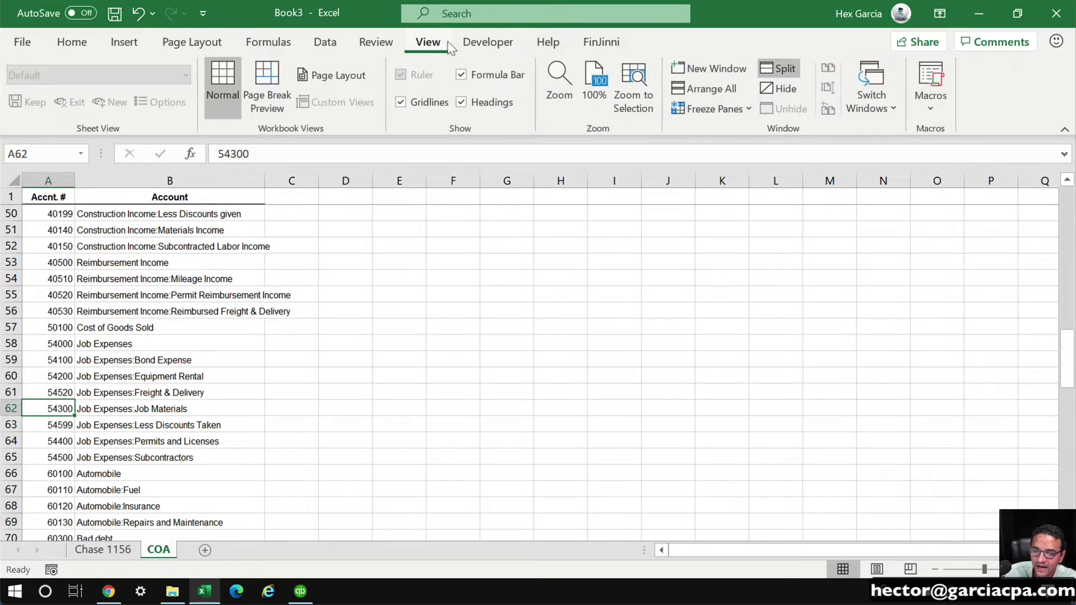
pyautogui.click(560, 82)
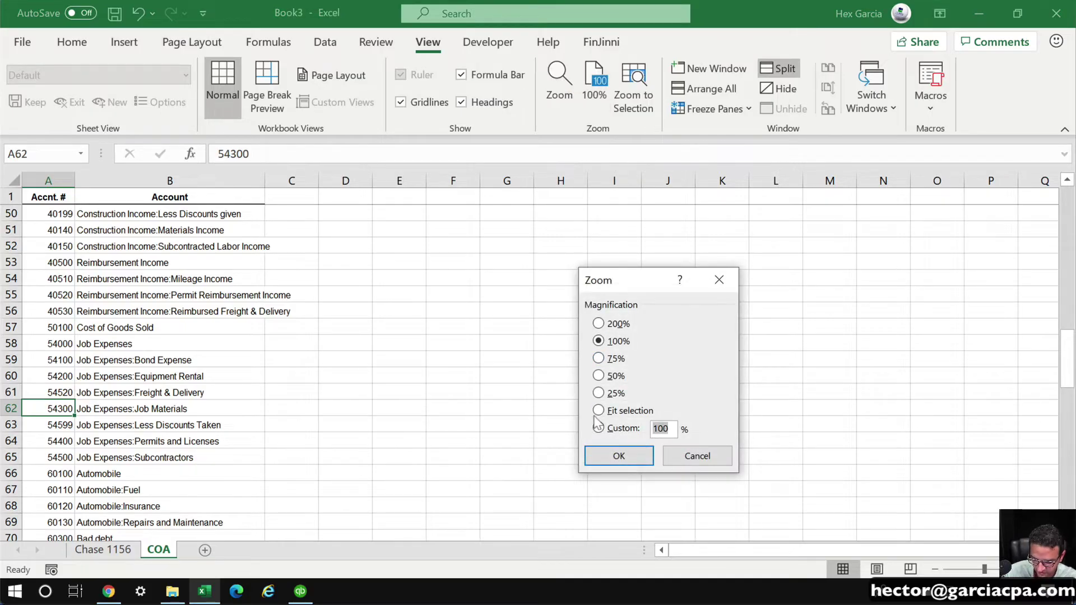
pyautogui.write('150')
pyautogui.press('Return')
pyautogui.click(286, 308)
pyautogui.scroll(7, 247, 291)
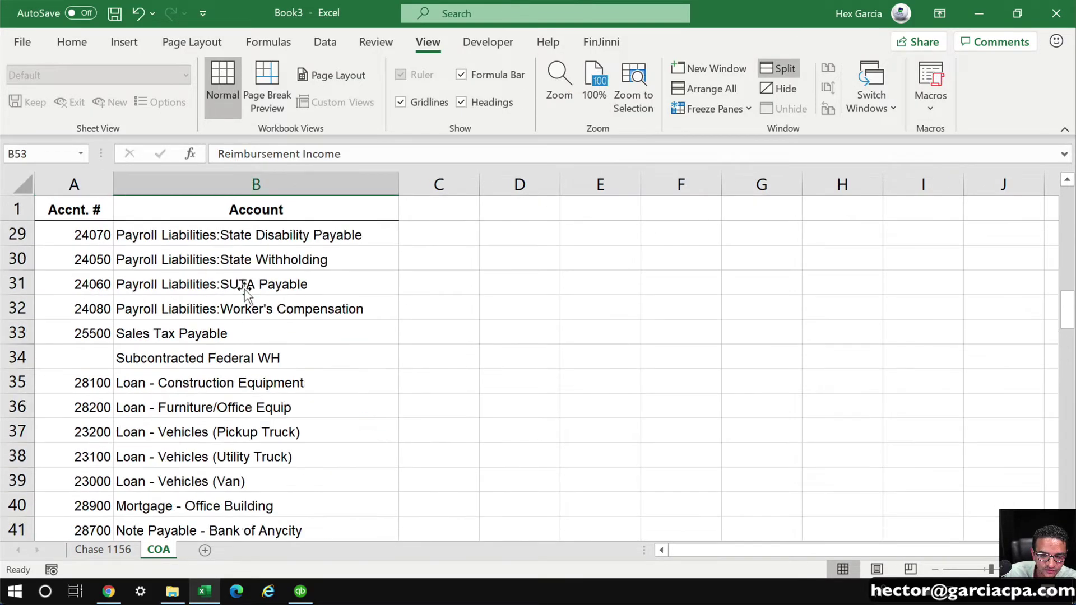
pyautogui.scroll(9, 247, 291)
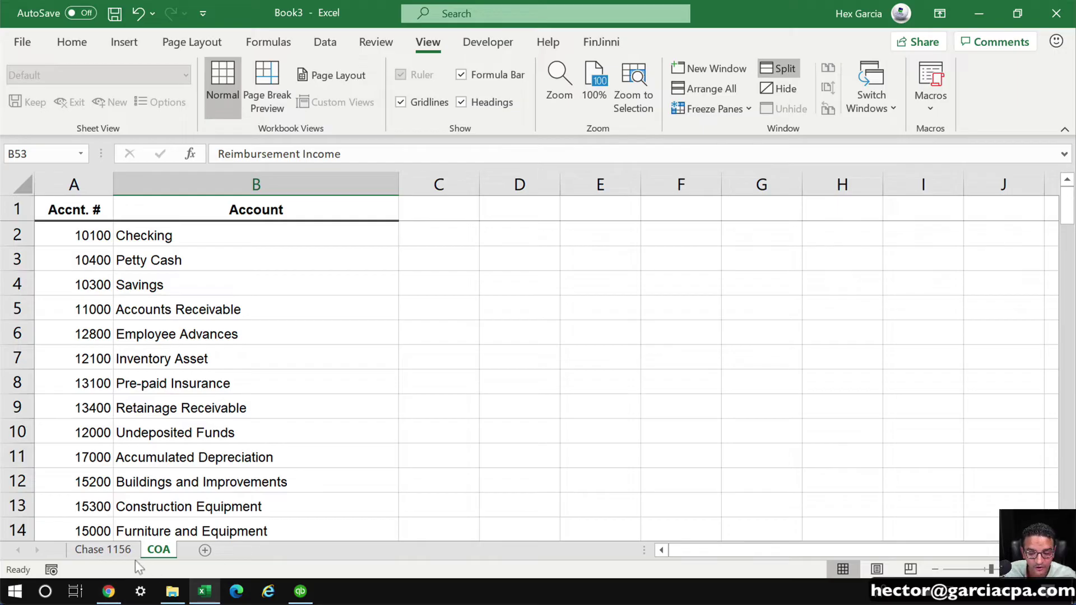
# Convert the COA account list in A1:B116 into a table with headers
pyautogui.click(102, 550)
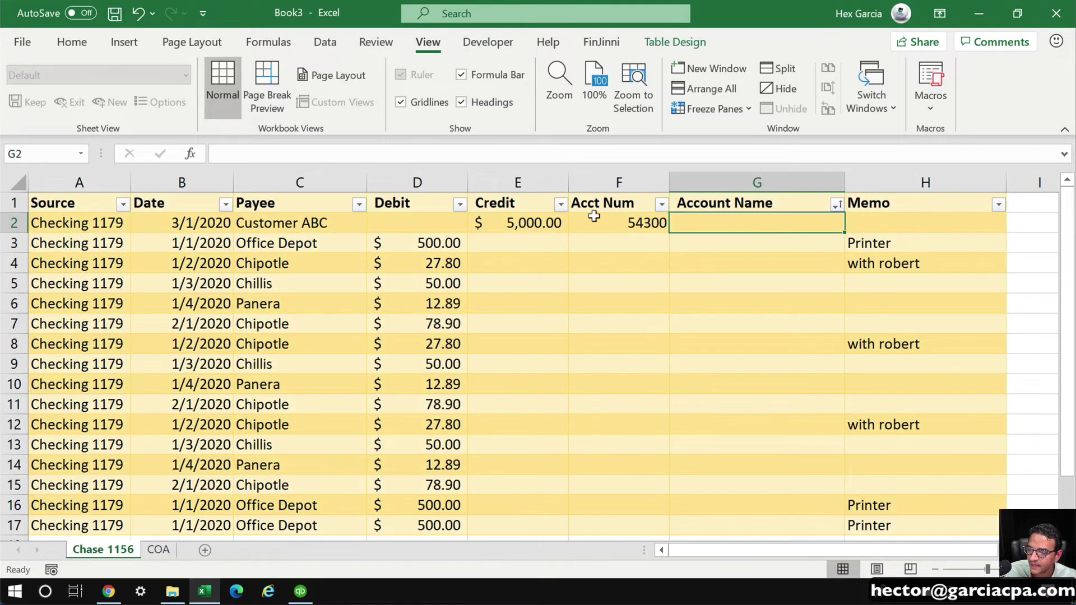
pyautogui.click(158, 550)
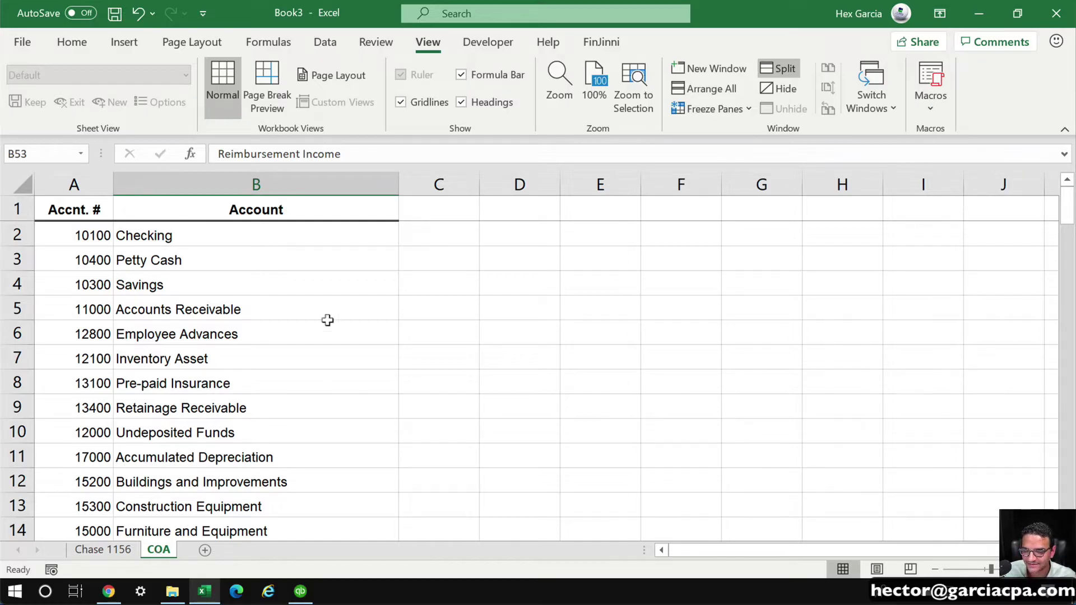
pyautogui.click(162, 250)
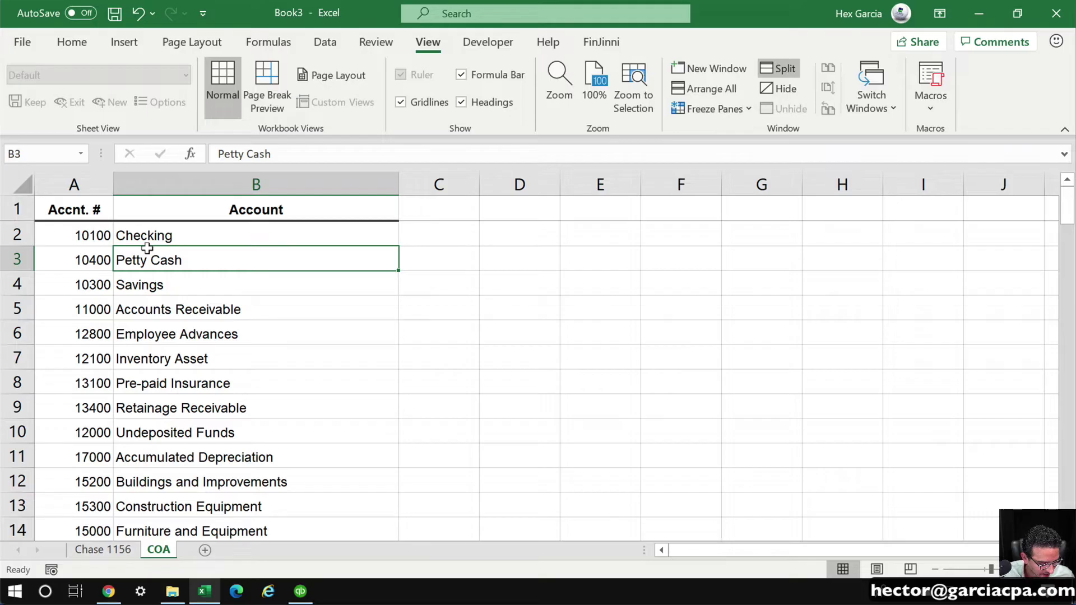
pyautogui.hotkey('ctrl', 't')
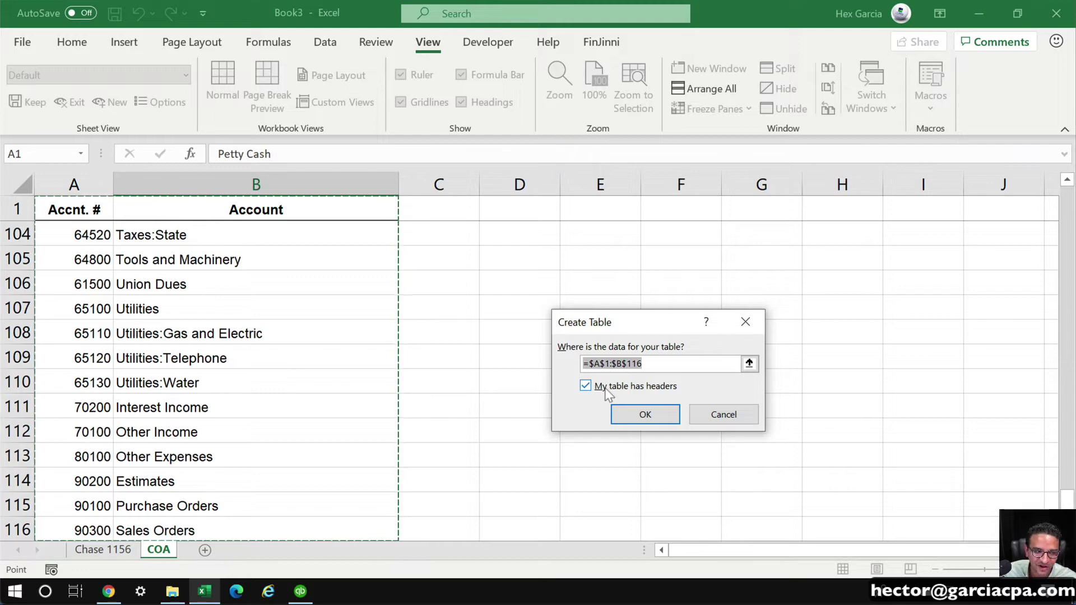
pyautogui.click(654, 414)
pyautogui.click(363, 304)
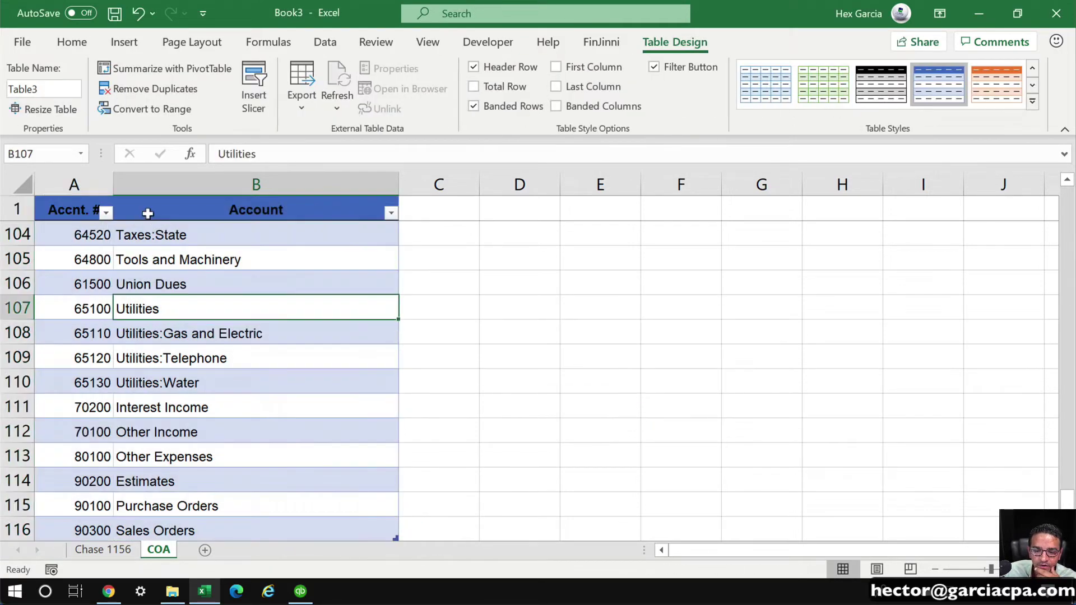
pyautogui.click(67, 202)
pyautogui.hotkey('ctrl', 'a')
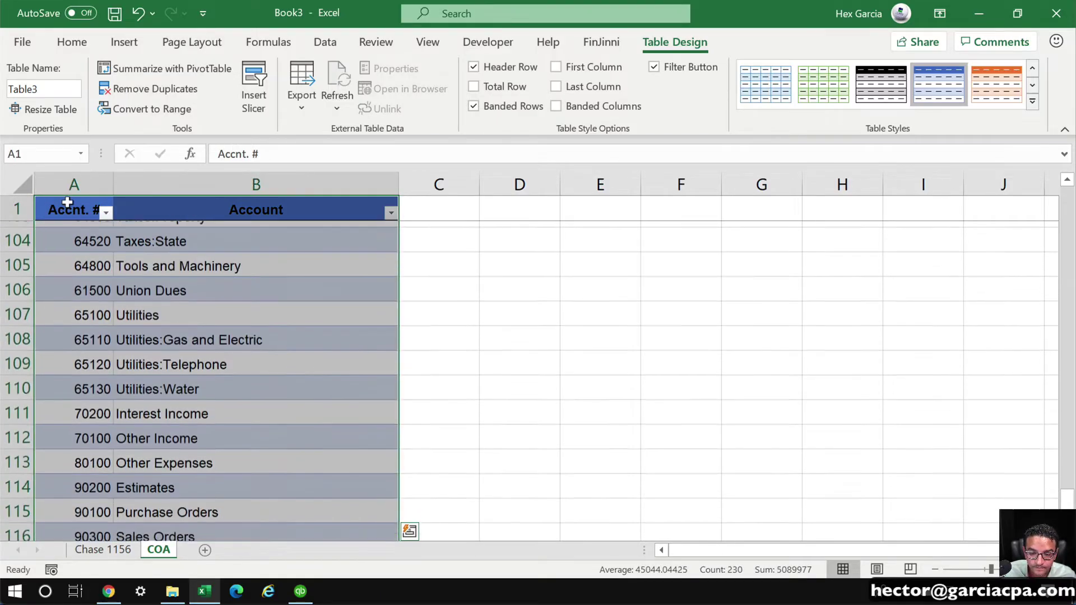
pyautogui.click(187, 285)
pyautogui.scroll(9, 173, 250)
pyautogui.moveTo(70, 207); pyautogui.dragTo(337, 525)
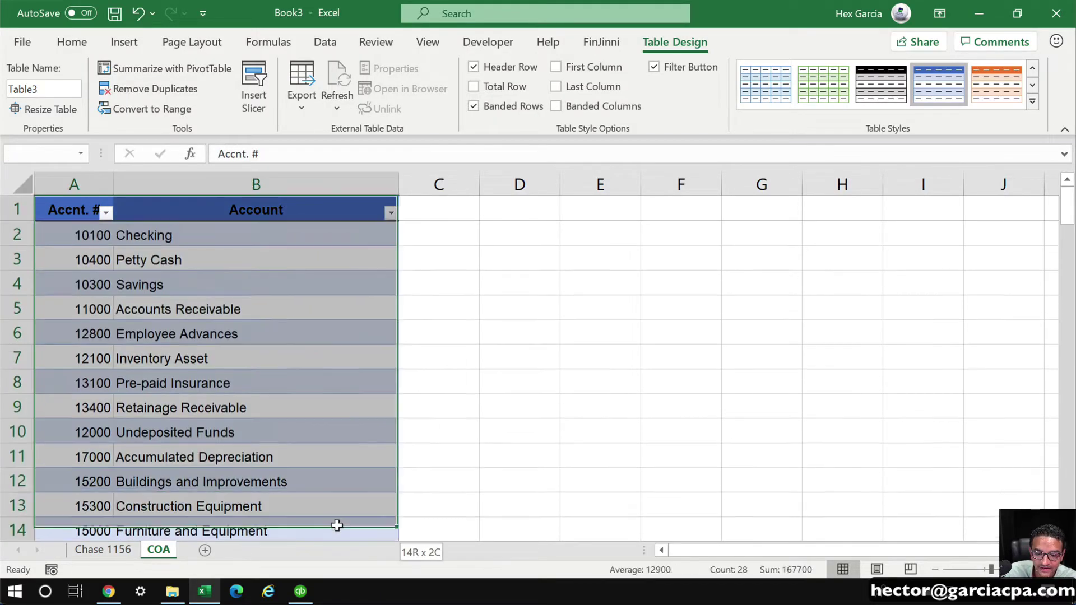
pyautogui.click(204, 352)
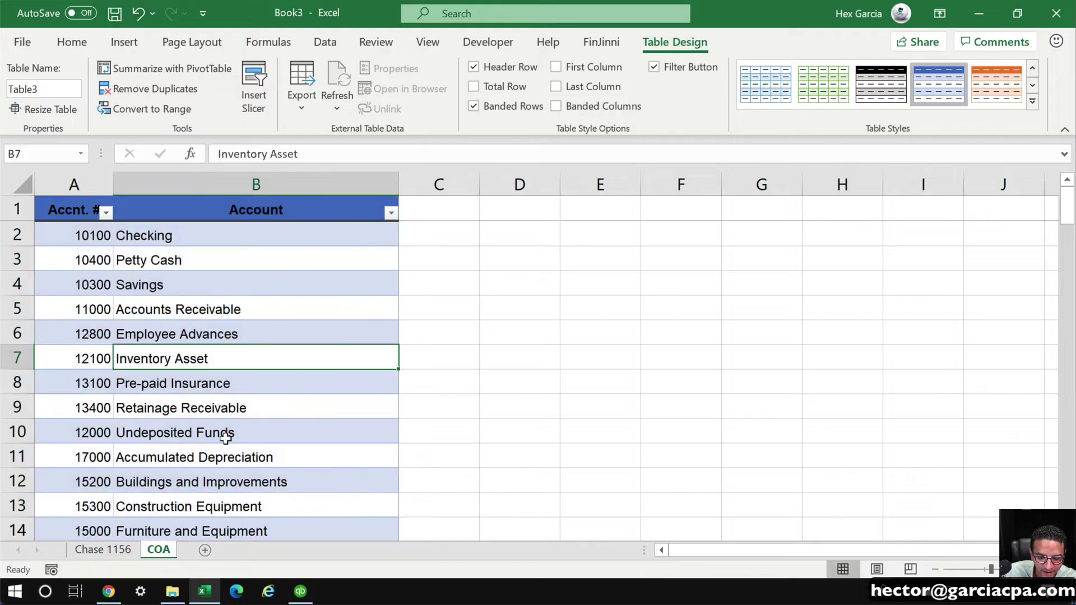
# Check where the COA account table ends and select its entire data range to identify the table's name
pyautogui.scroll(-20, 225, 438)
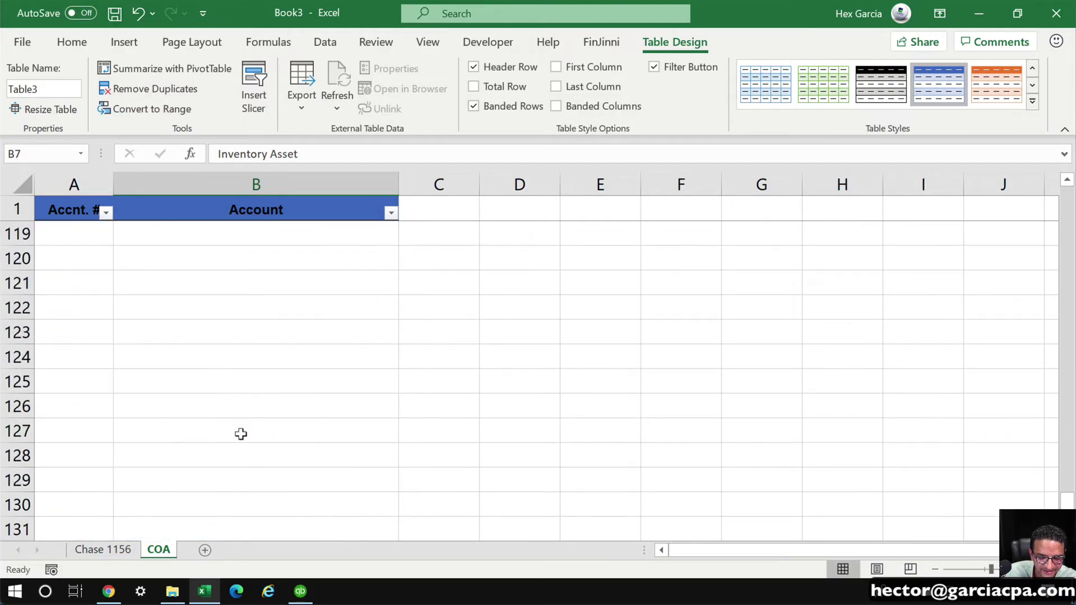
pyautogui.scroll(-3, 241, 434)
pyautogui.scroll(7, 241, 435)
pyautogui.click(173, 308)
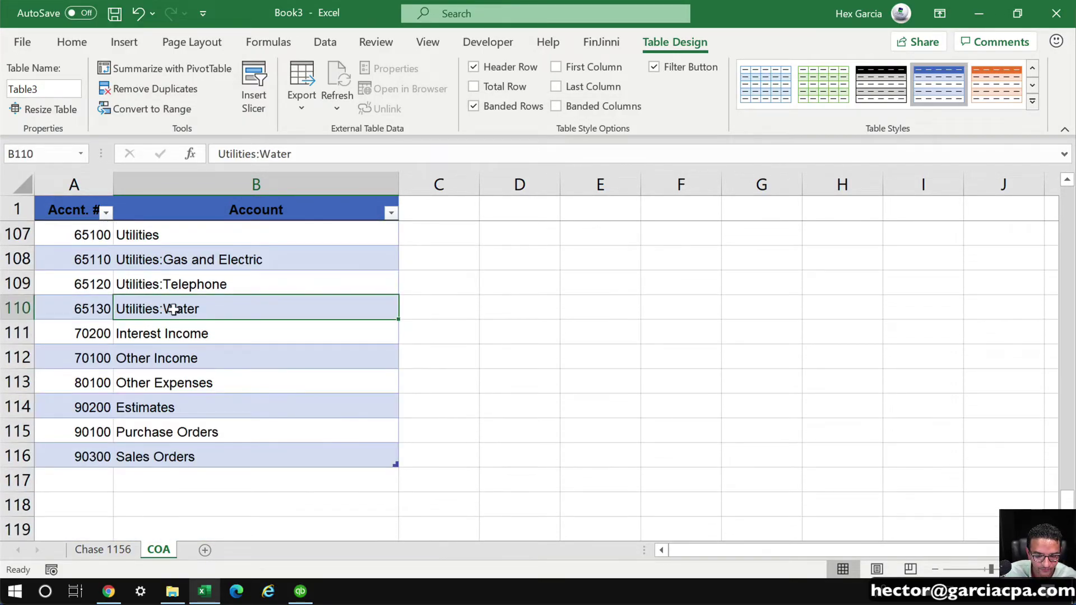
pyautogui.hotkey('ctrl', 'a')
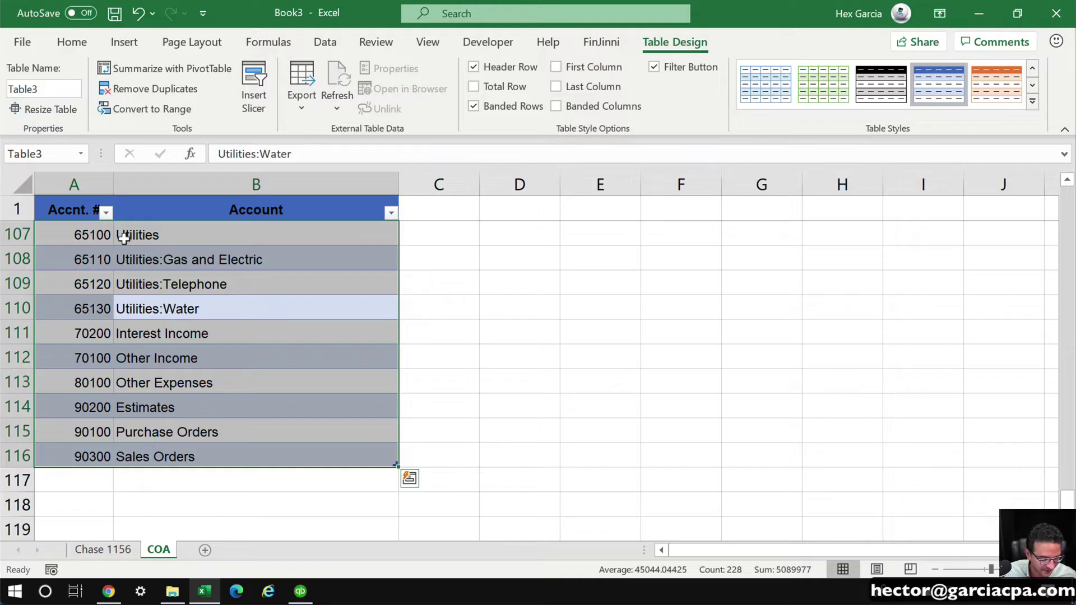
pyautogui.hotkey('ctrl', 'q')
pyautogui.click(167, 306)
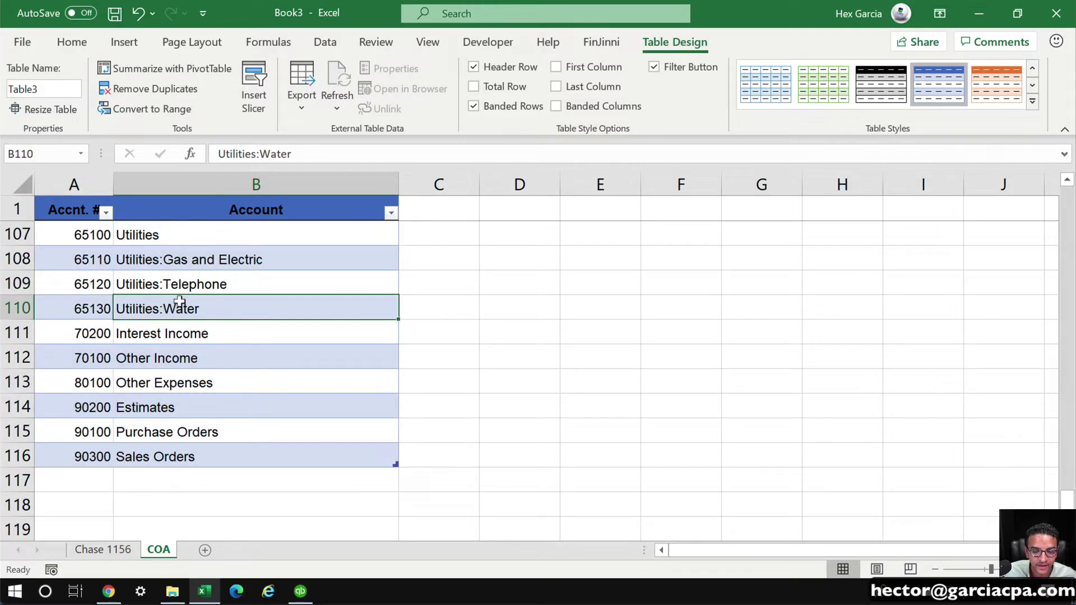
pyautogui.hotkey('ctrl', 'a')
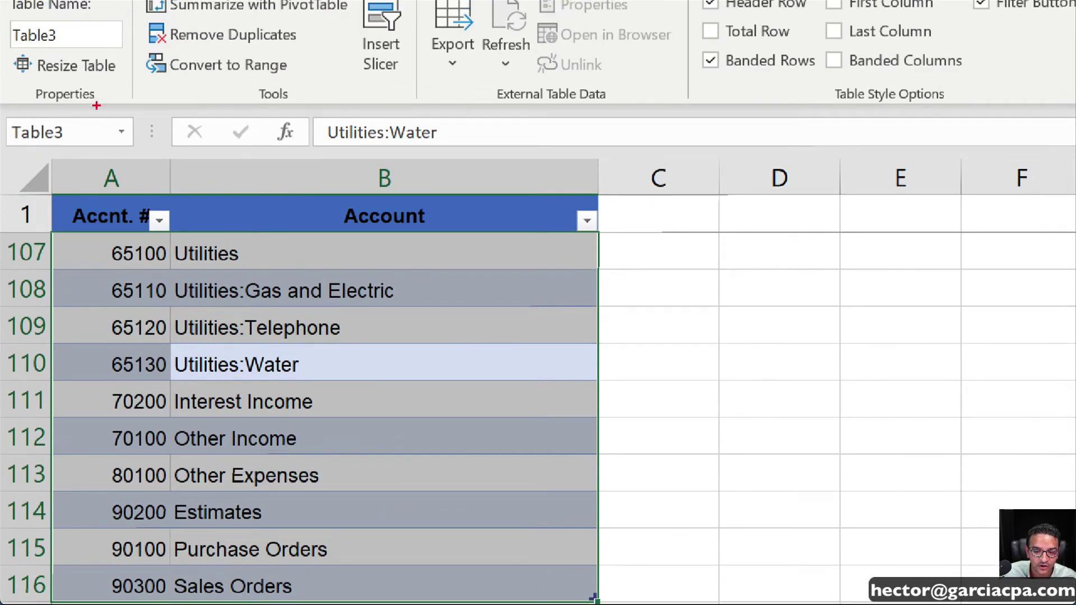
pyautogui.moveTo(97, 105)
pyautogui.mouseDown()
pyautogui.moveTo(3, 94)
pyautogui.moveTo(76, 156)
pyautogui.moveTo(14, 86)
pyautogui.moveTo(61, 155)
pyautogui.moveTo(3, 109)
pyautogui.moveTo(126, 95)
pyautogui.moveTo(16, 137)
pyautogui.mouseUp()
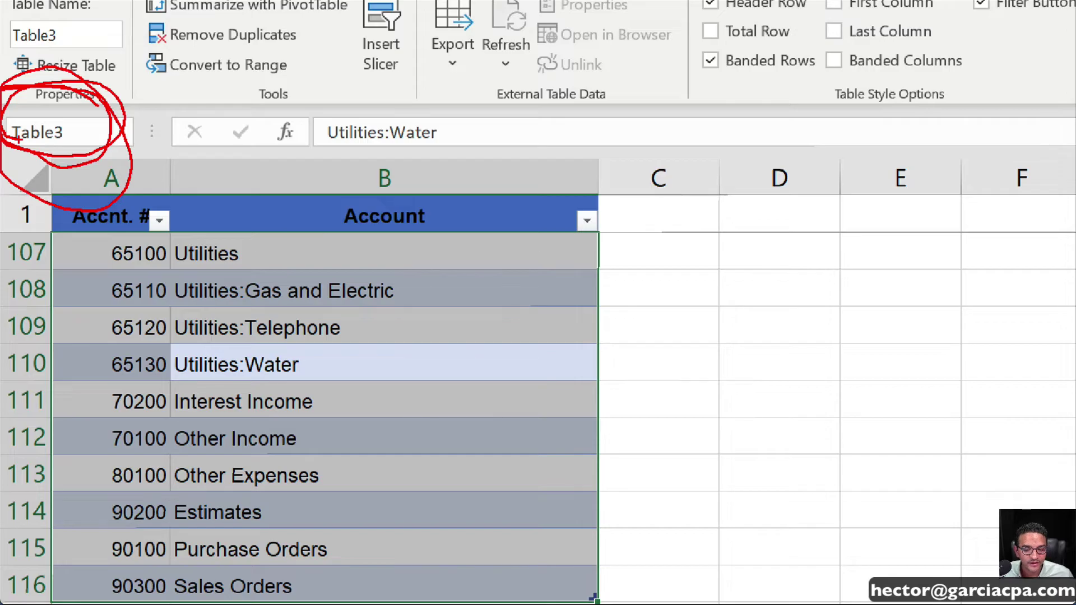
pyautogui.press('Escape')
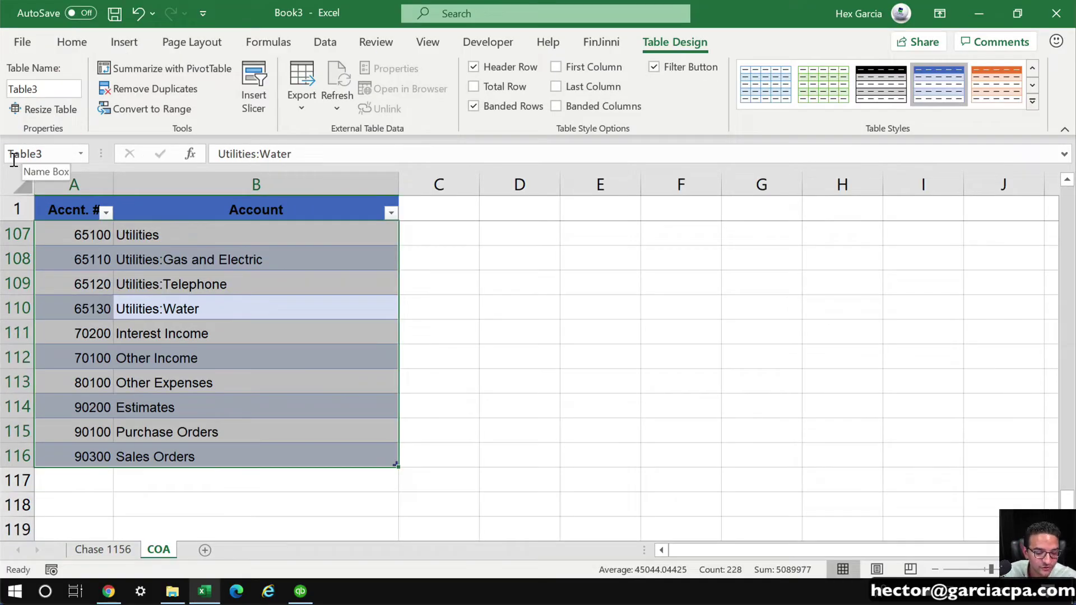
pyautogui.click(176, 259)
# Widen the Accnt. # column of the COA table slightly so its header fits, and select the column
pyautogui.scroll(20, 185, 246)
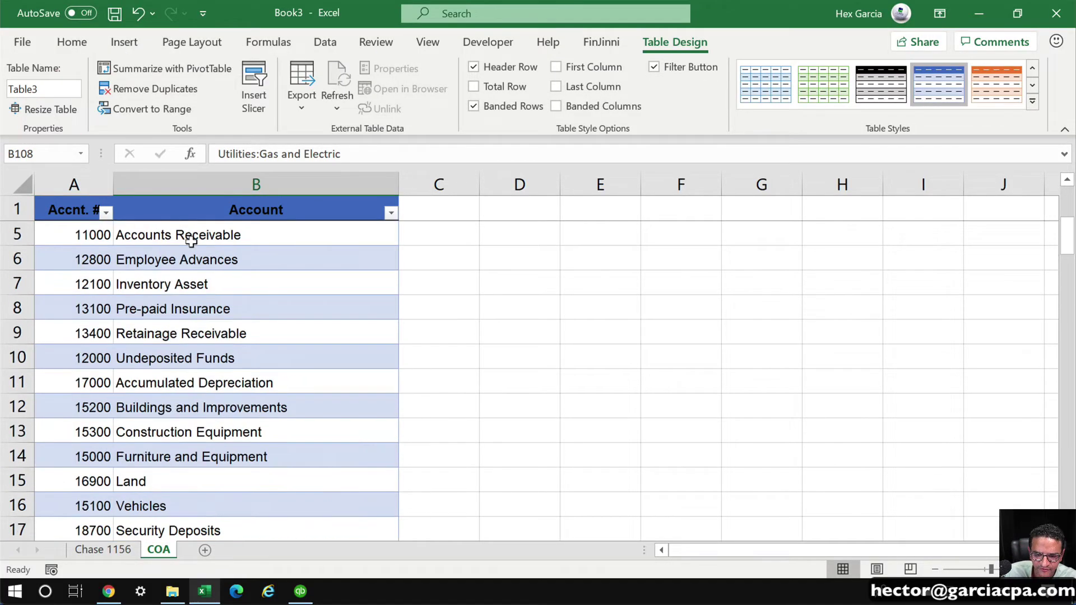
pyautogui.scroll(1, 191, 241)
pyautogui.moveTo(106, 180); pyautogui.dragTo(116, 179)
pyautogui.click(89, 165)
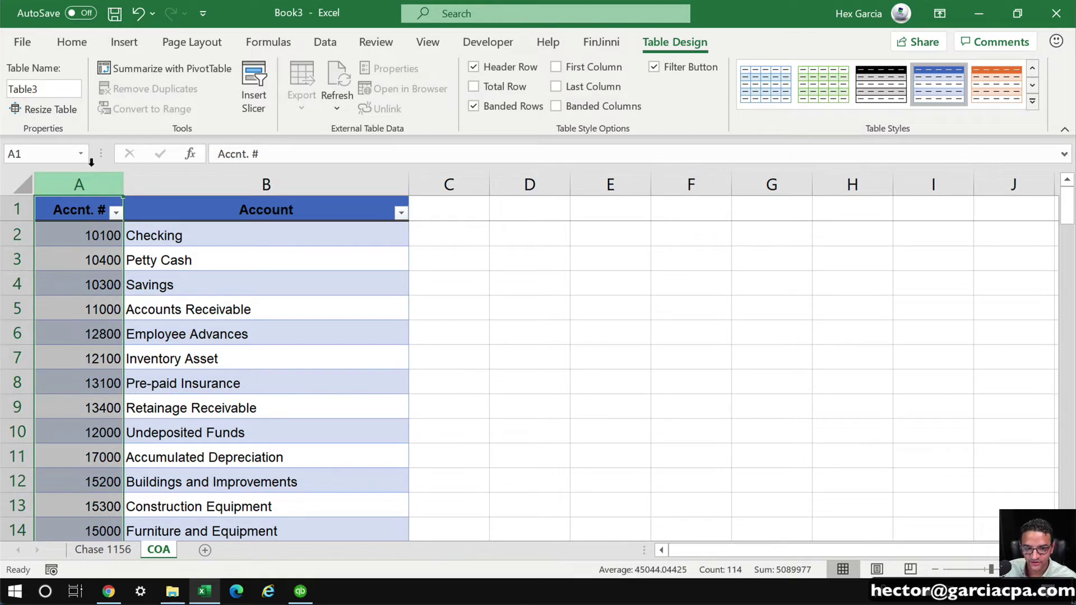
# Begin a VLOOKUP formula in G2 under Account Name on Chase 1156, using [@[Acct Num]] as the lookup value
pyautogui.click(113, 551)
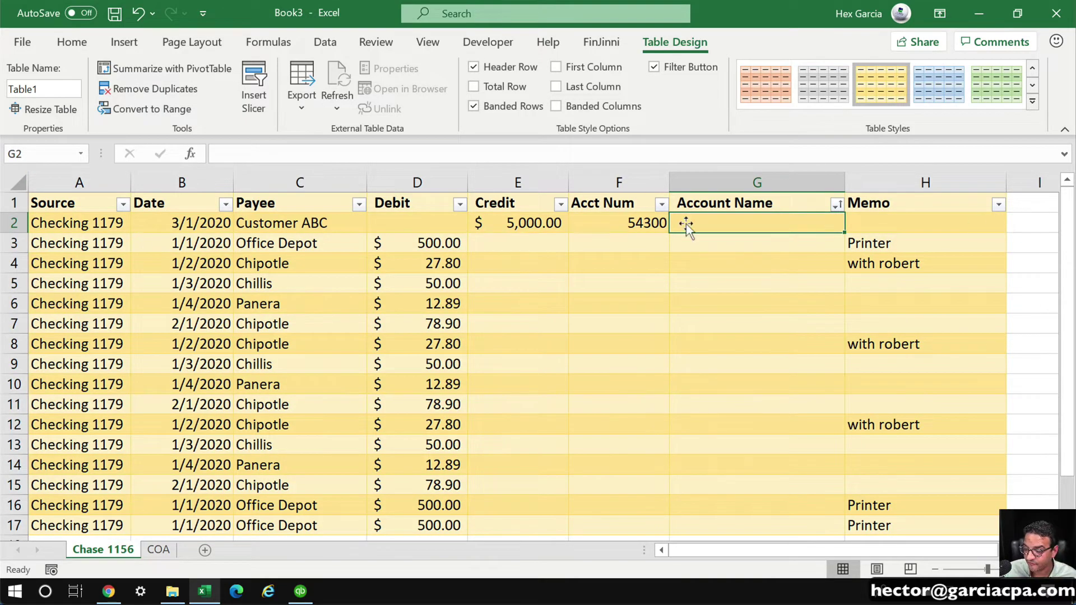
pyautogui.write('=vlook')
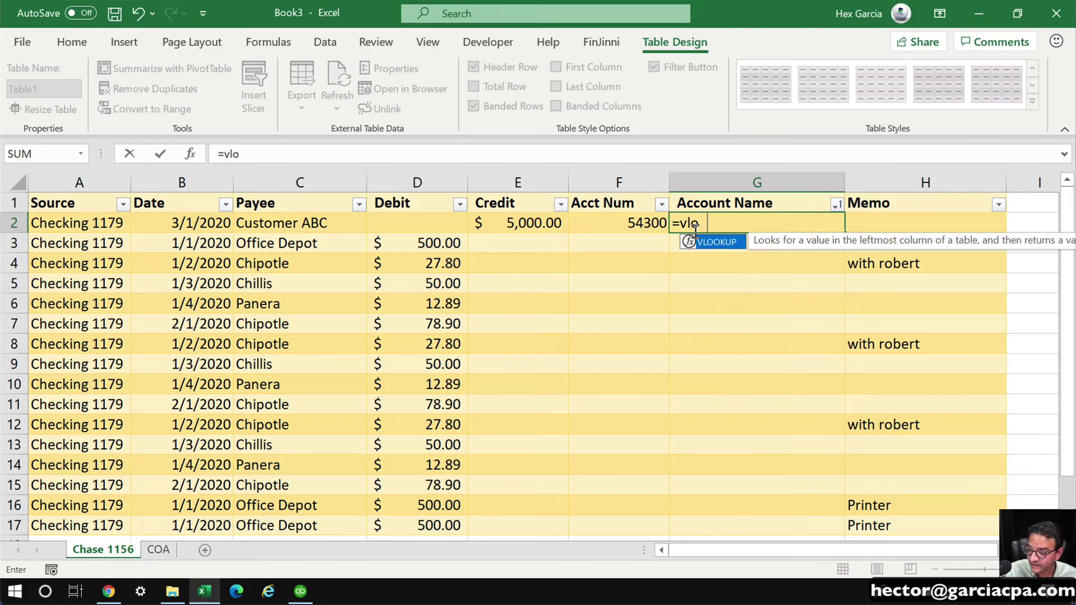
pyautogui.doubleClick(697, 241)
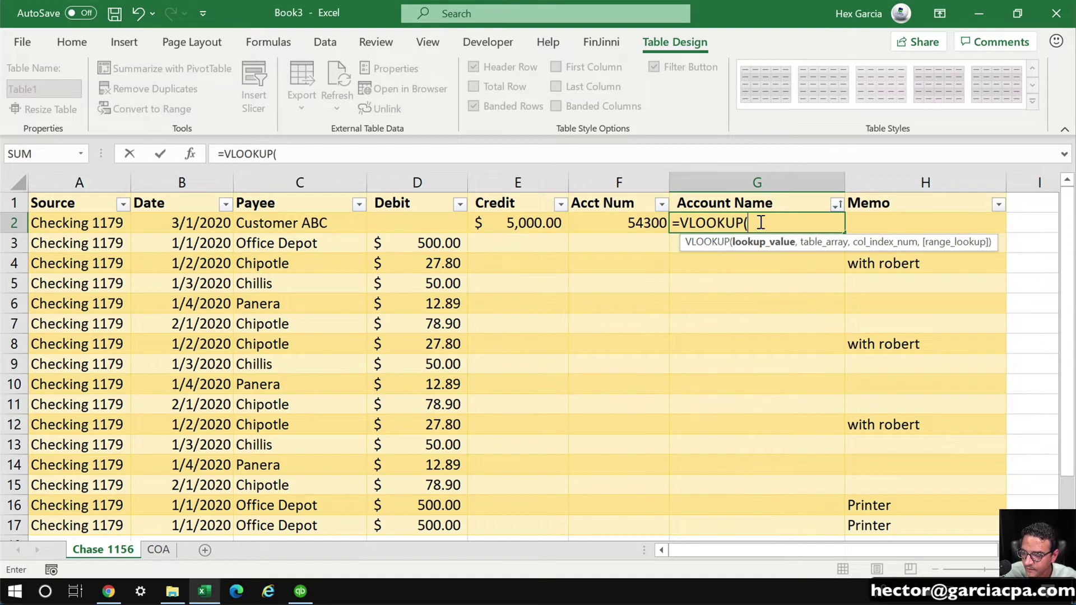
pyautogui.click(628, 218)
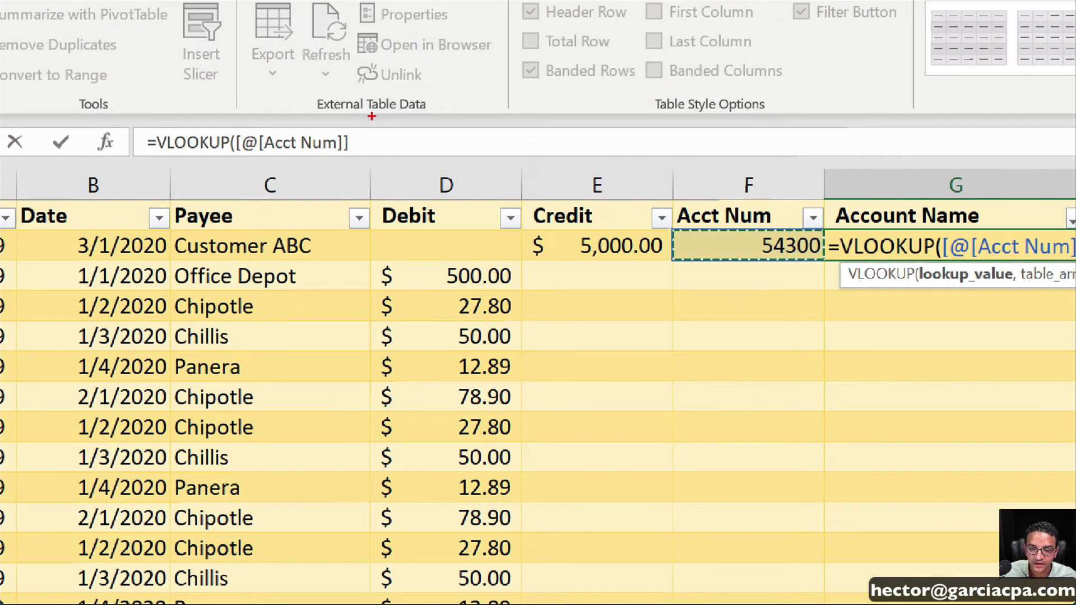
pyautogui.moveTo(372, 116)
pyautogui.mouseDown()
pyautogui.moveTo(224, 143)
pyautogui.moveTo(359, 163)
pyautogui.moveTo(306, 100)
pyautogui.mouseUp()
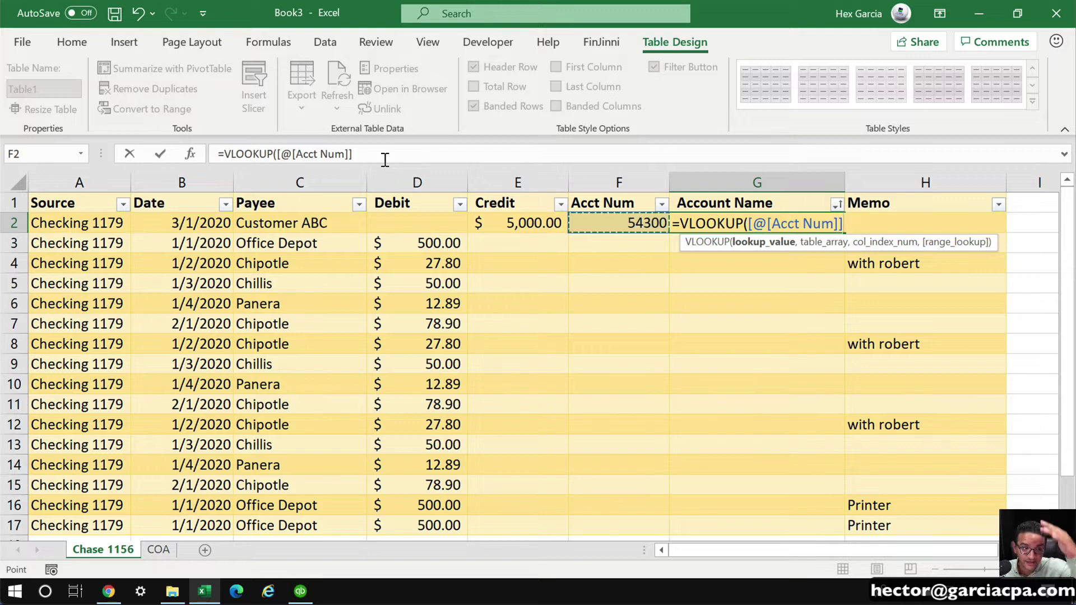
pyautogui.click(385, 160)
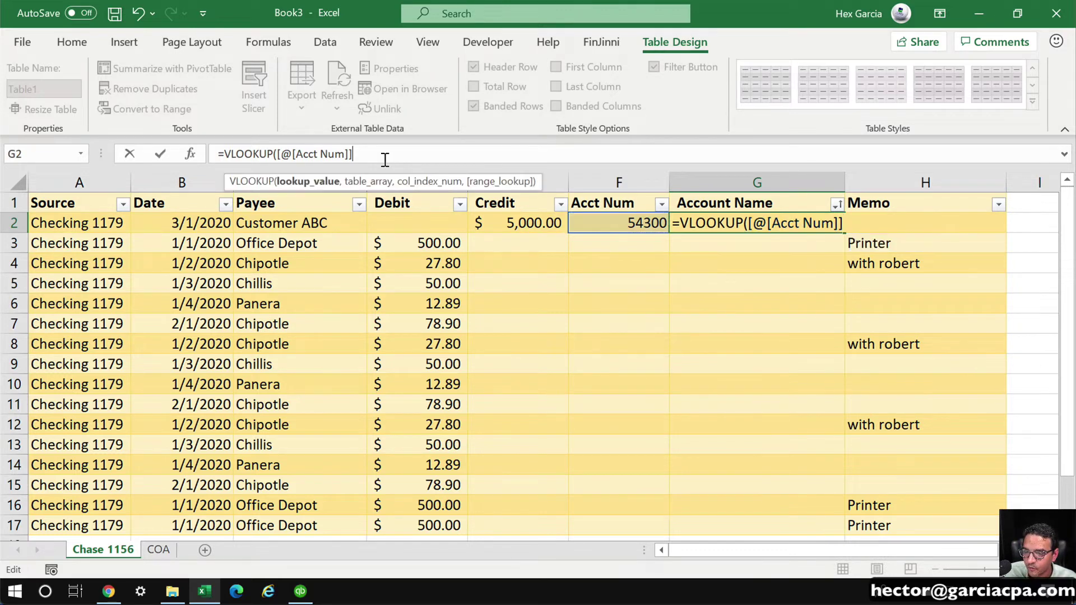
pyautogui.write(',')
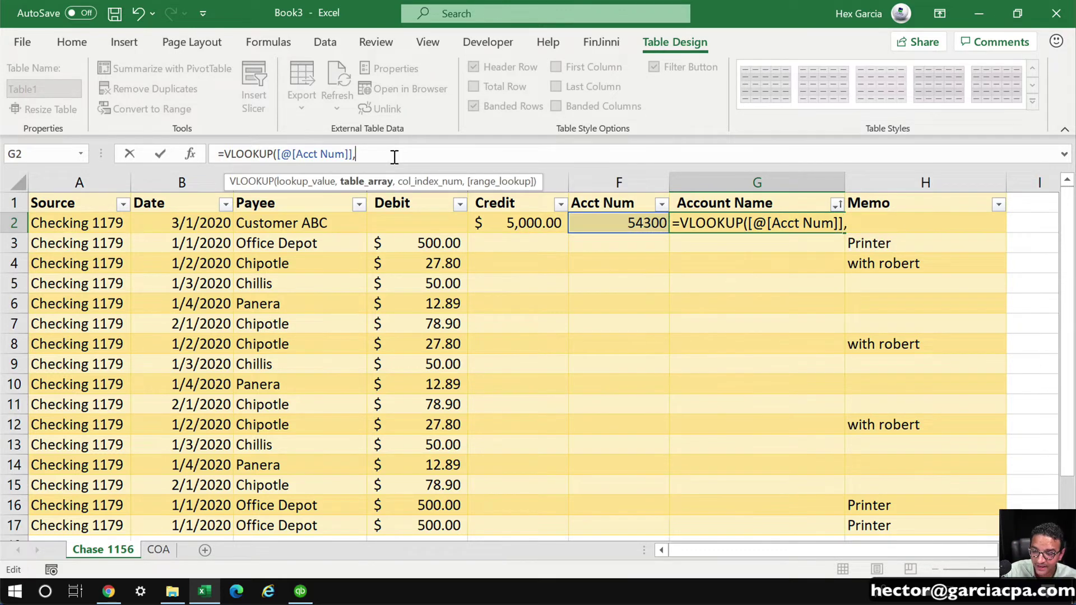
# Complete the VLOOKUP formula in G2 with Table3 as the table array, column index 2 and false for an exact match
pyautogui.write('Tabl')
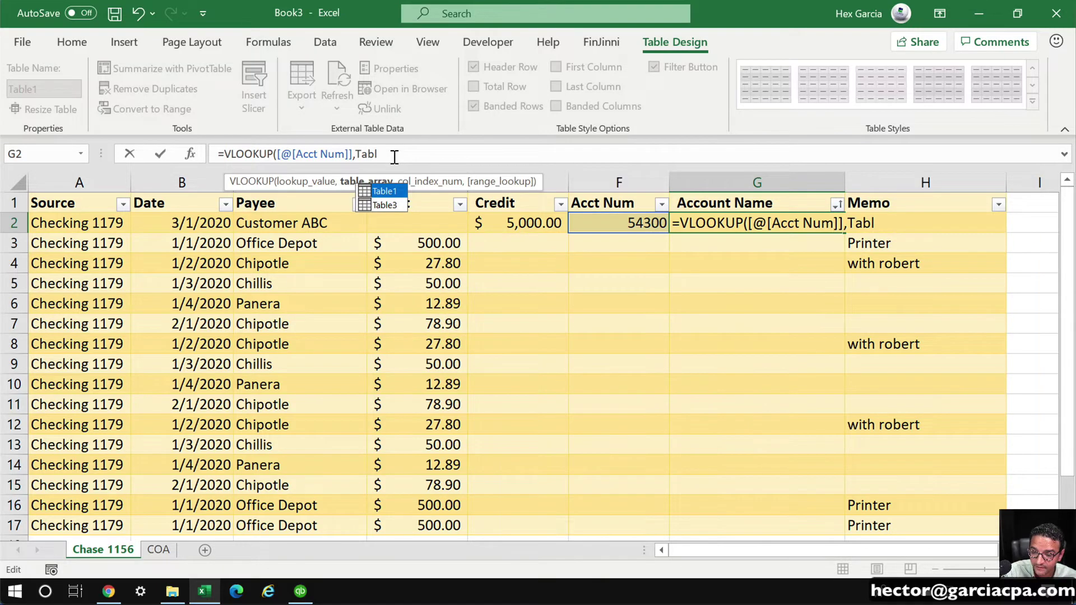
pyautogui.write('e')
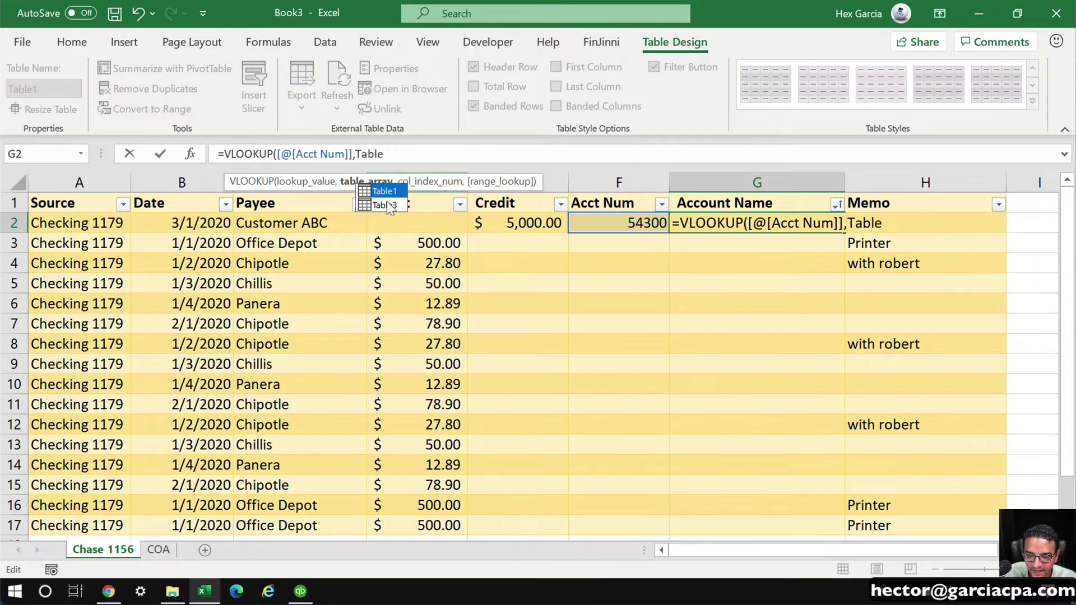
pyautogui.doubleClick(385, 203)
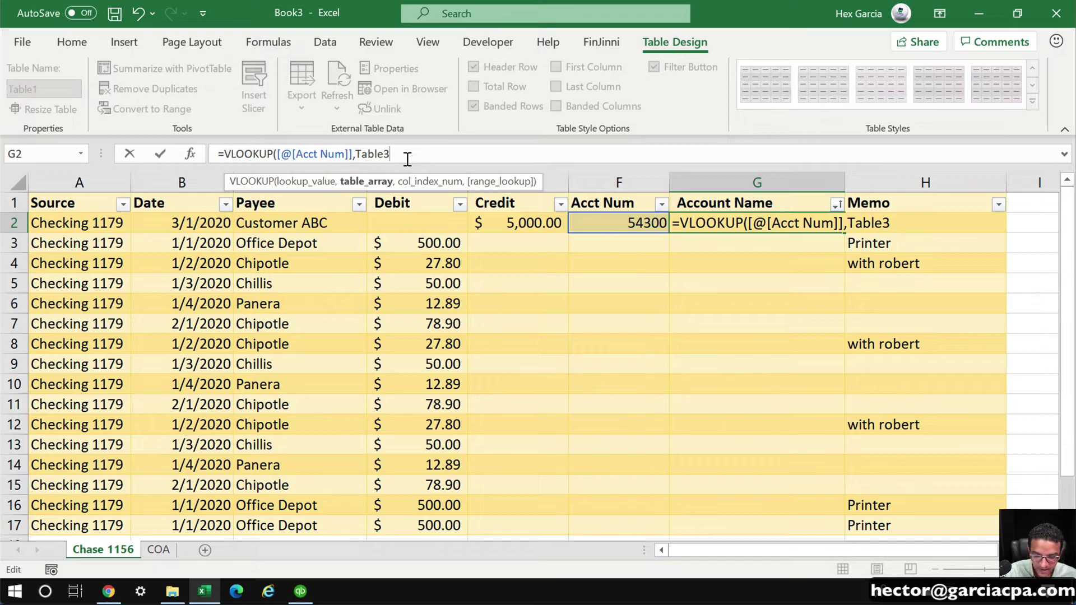
pyautogui.write(',')
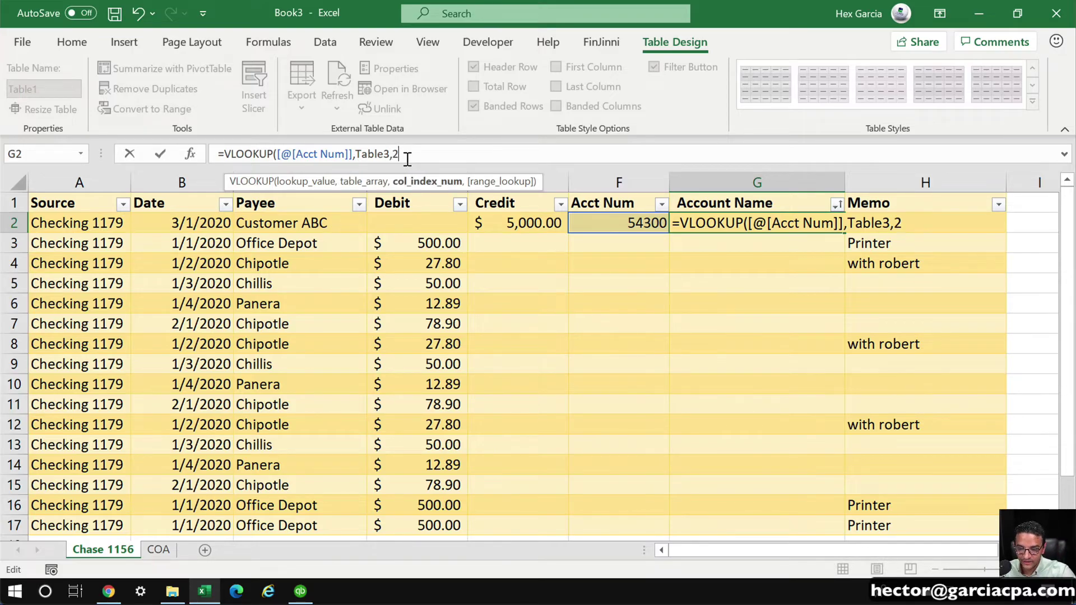
pyautogui.write('2,false)')
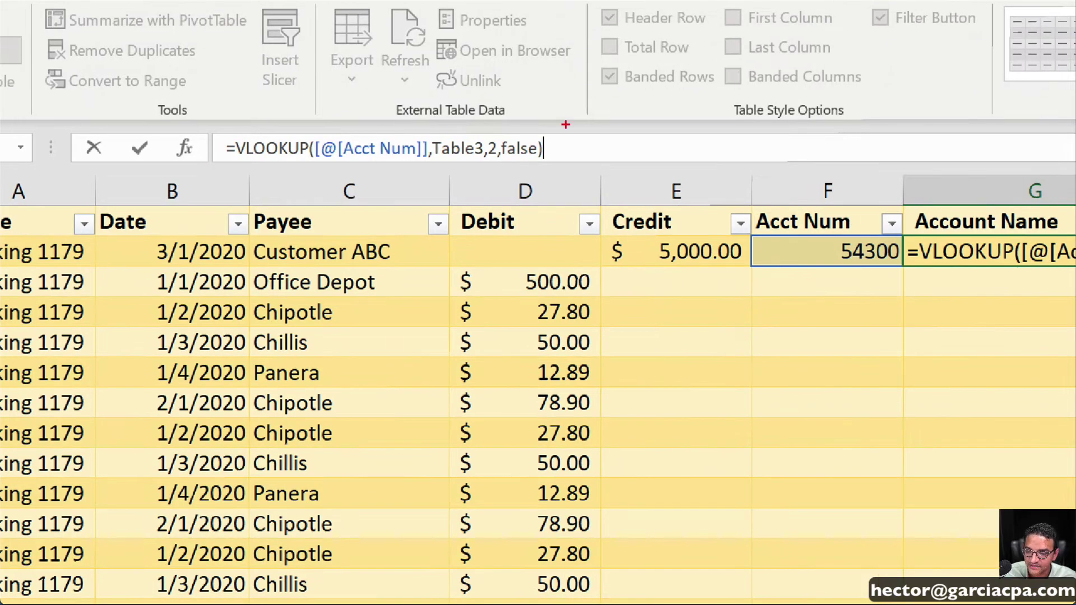
pyautogui.moveTo(609, 117)
pyautogui.mouseDown()
pyautogui.moveTo(468, 99)
pyautogui.moveTo(178, 110)
pyautogui.moveTo(324, 192)
pyautogui.moveTo(593, 162)
pyautogui.moveTo(569, 107)
pyautogui.mouseUp()
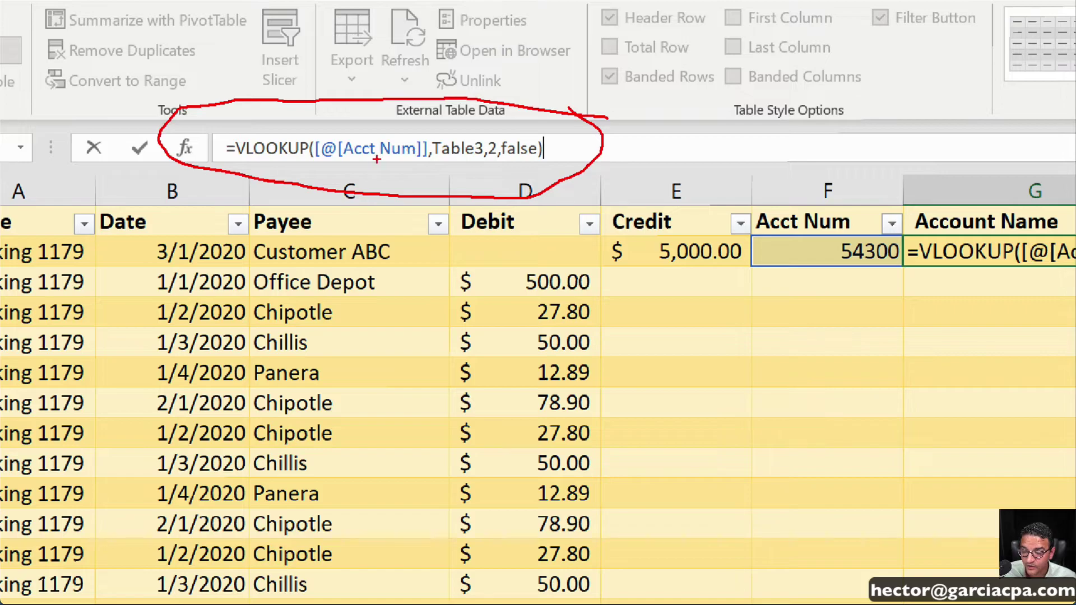
pyautogui.moveTo(316, 160); pyautogui.dragTo(387, 162)
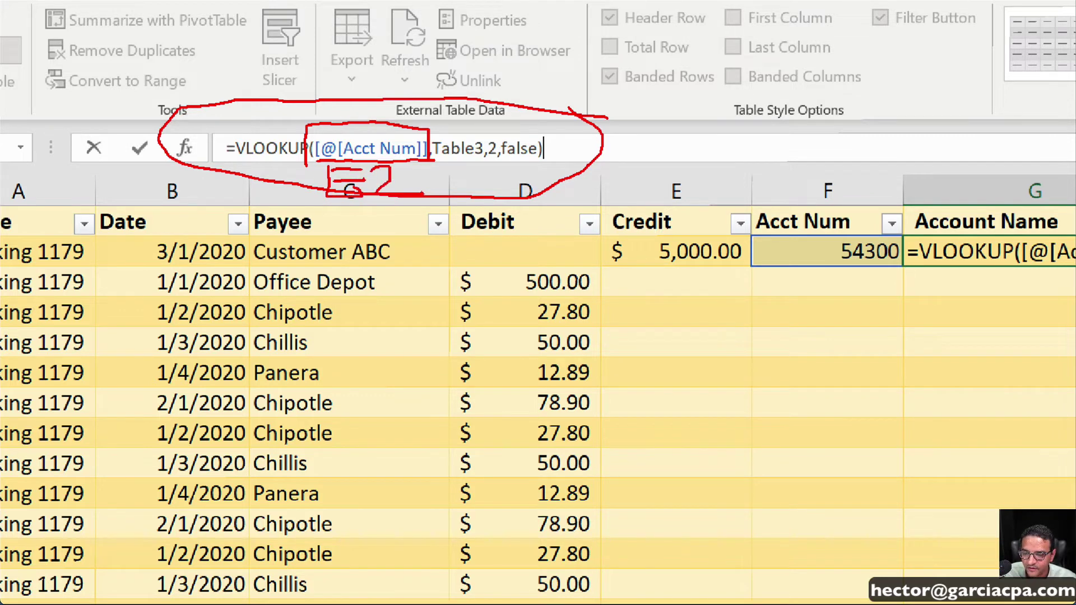
pyautogui.moveTo(742, 224)
pyautogui.mouseDown()
pyautogui.moveTo(650, 229)
pyautogui.moveTo(605, 277)
pyautogui.moveTo(741, 224)
pyautogui.mouseUp()
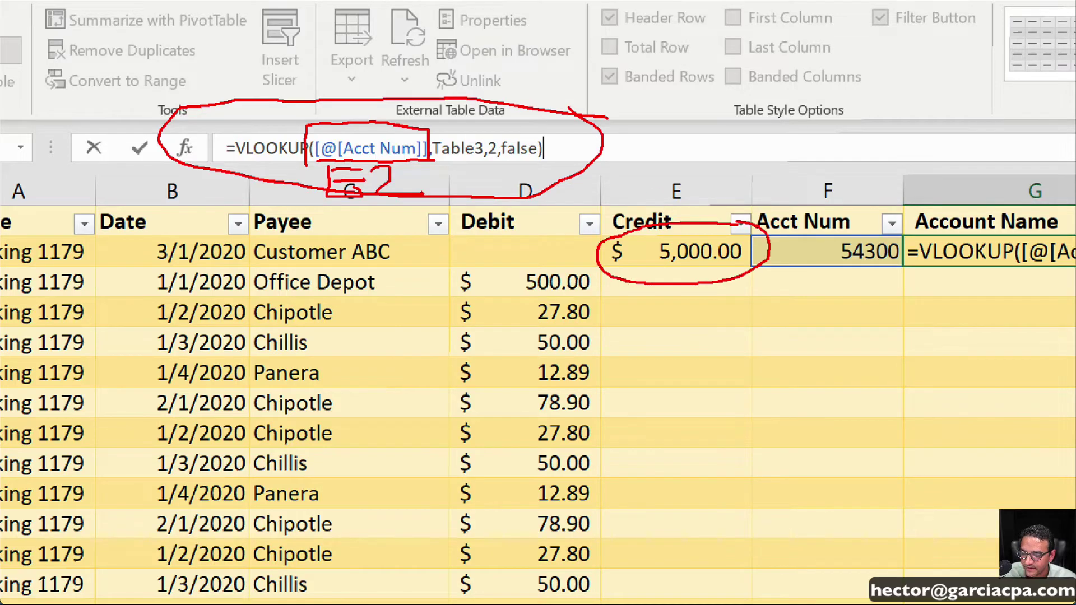
pyautogui.press('Escape')
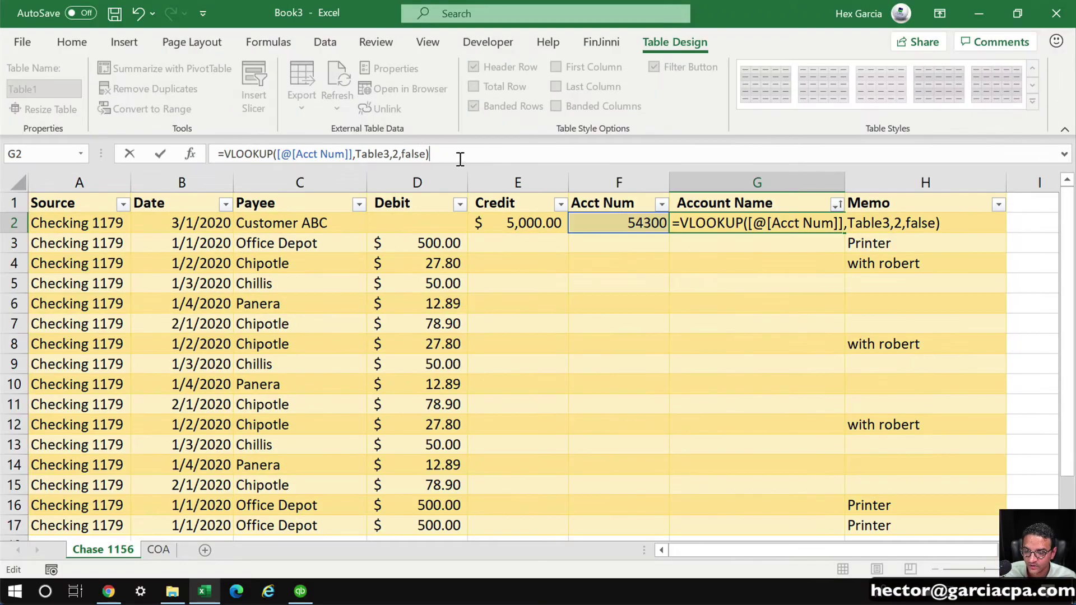
pyautogui.press('Return')
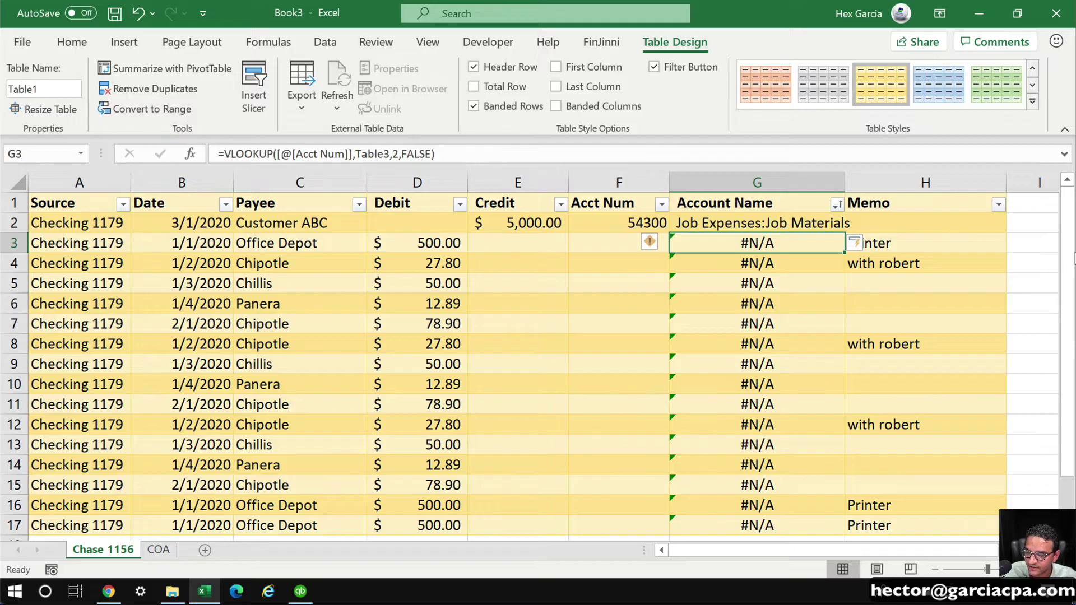
pyautogui.scroll(-3, 754, 287)
pyautogui.click(749, 238)
pyautogui.scroll(1, 747, 257)
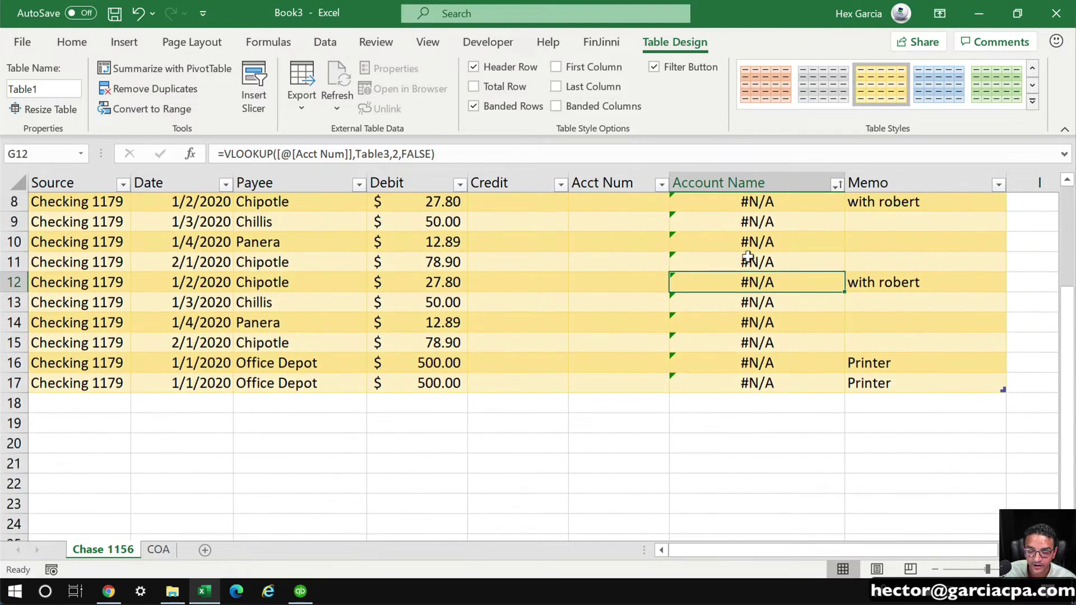
pyautogui.scroll(3, 748, 256)
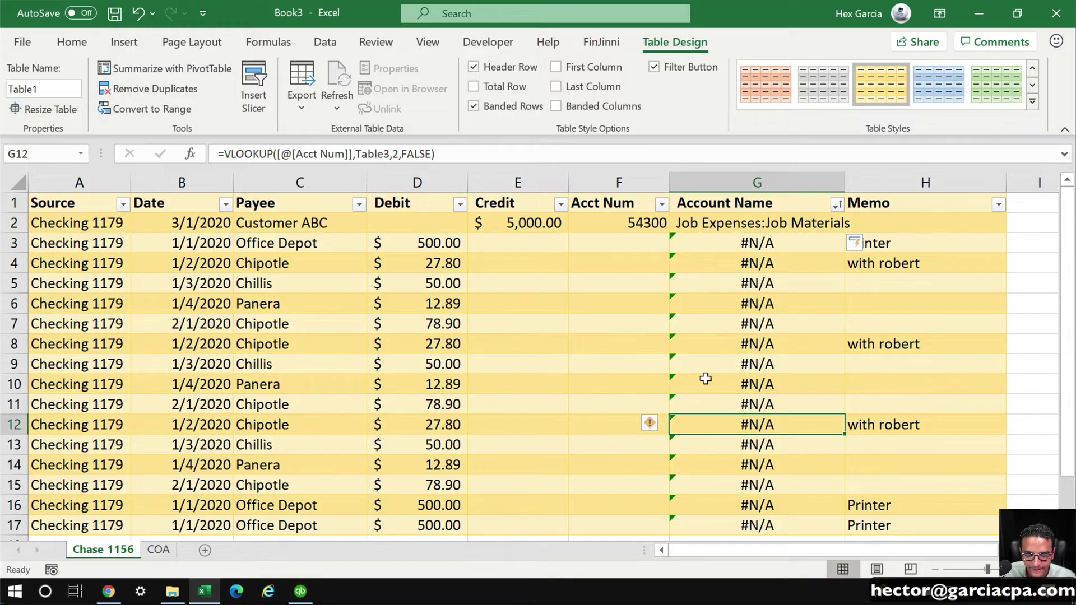
# Find the account number for Construction Income in the chart of accounts on the COA sheet
pyautogui.click(158, 550)
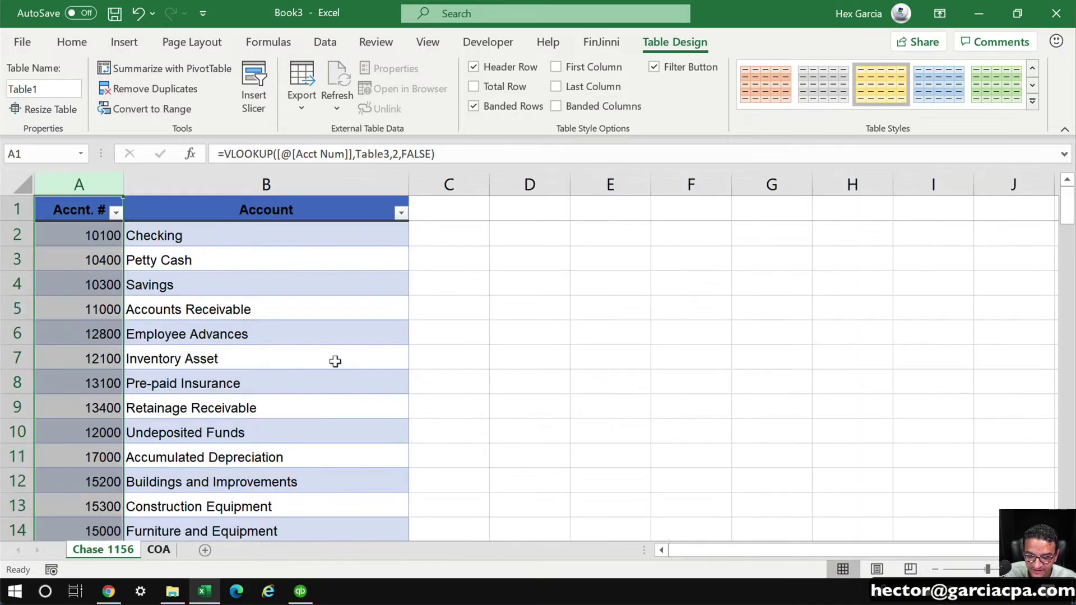
pyautogui.click(258, 396)
pyautogui.scroll(-10, 258, 397)
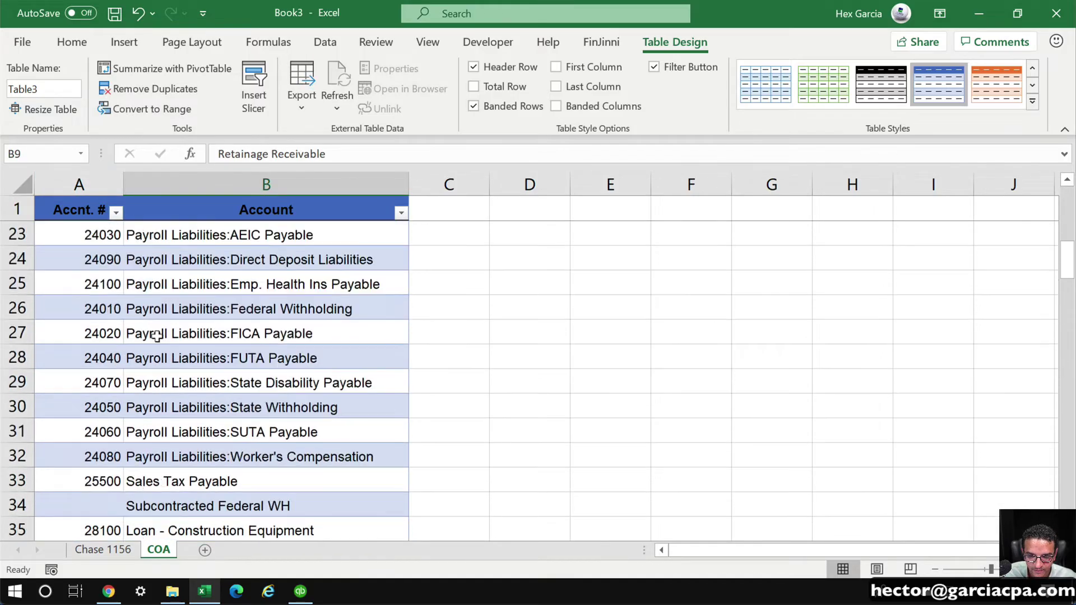
pyautogui.scroll(-4, 178, 337)
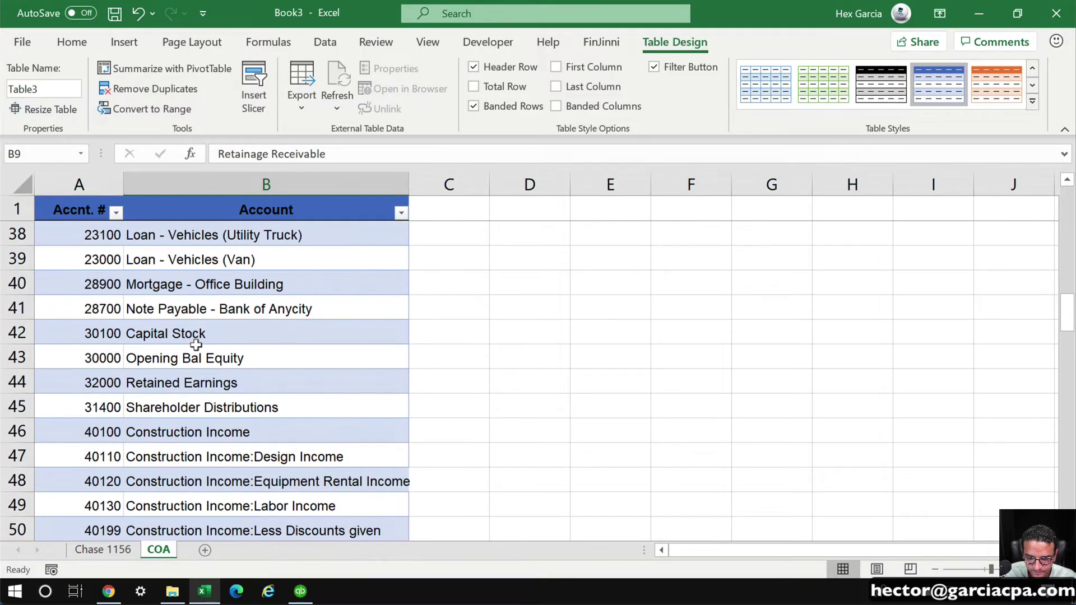
pyautogui.scroll(3, 193, 342)
pyautogui.scroll(-4, 193, 341)
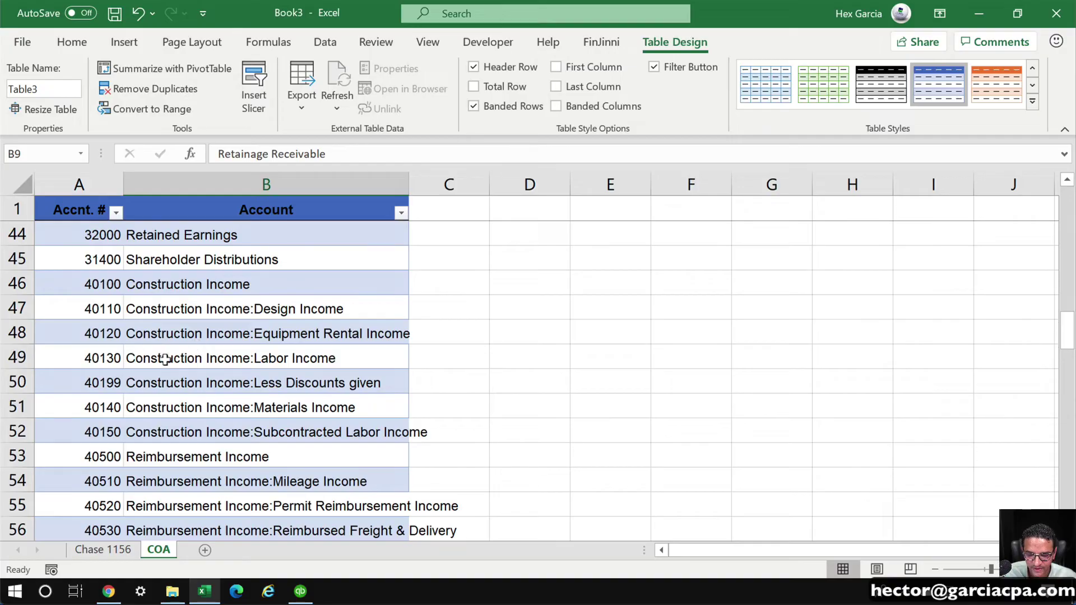
pyautogui.click(107, 306)
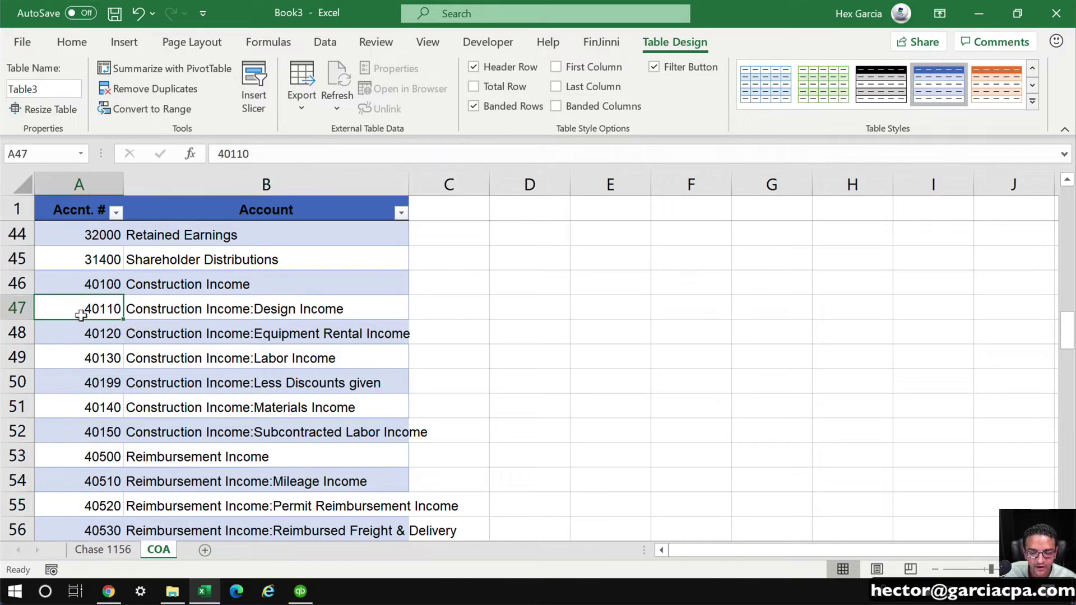
pyautogui.click(91, 284)
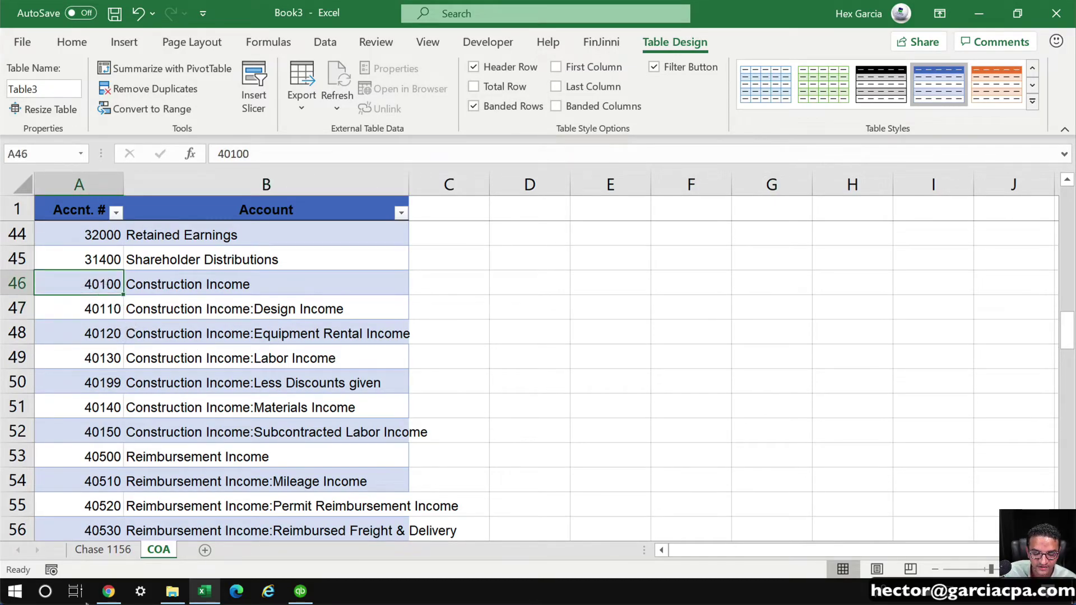
# Set the Acct Num in the Customer ABC row of the Chase 1156 sheet to 40100 and check its Account Name
pyautogui.click(103, 554)
pyautogui.click(644, 224)
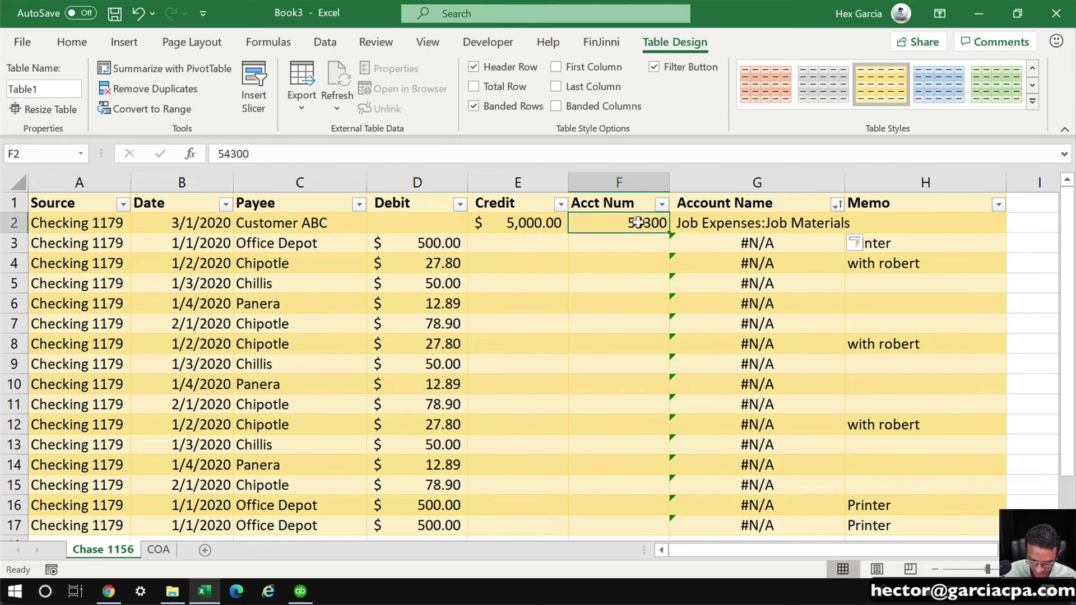
pyautogui.write('40100')
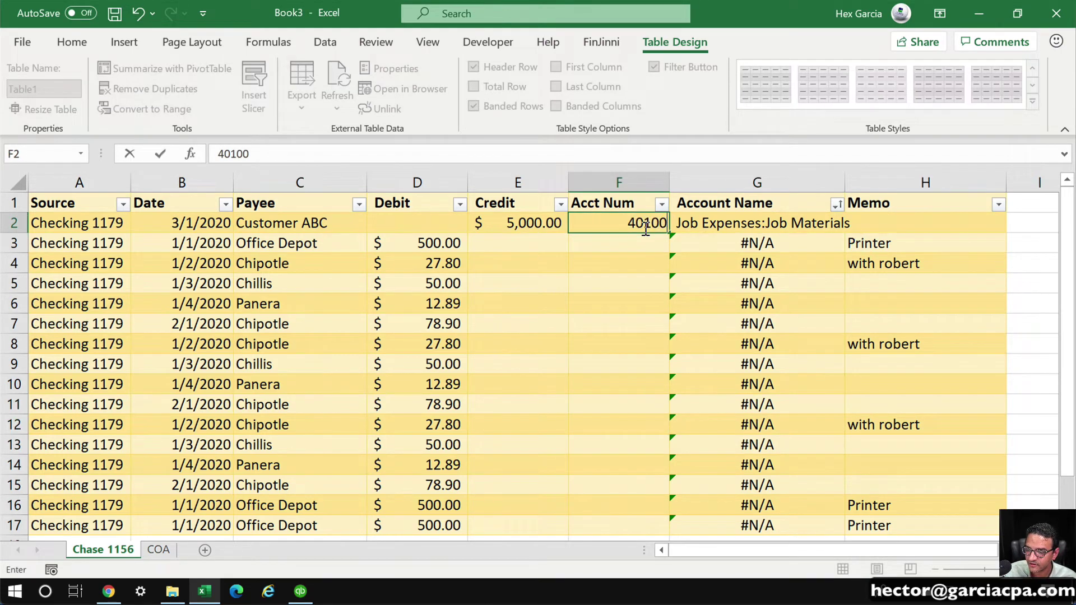
pyautogui.hotkey('ctrl', 'Return')
pyautogui.click(751, 222)
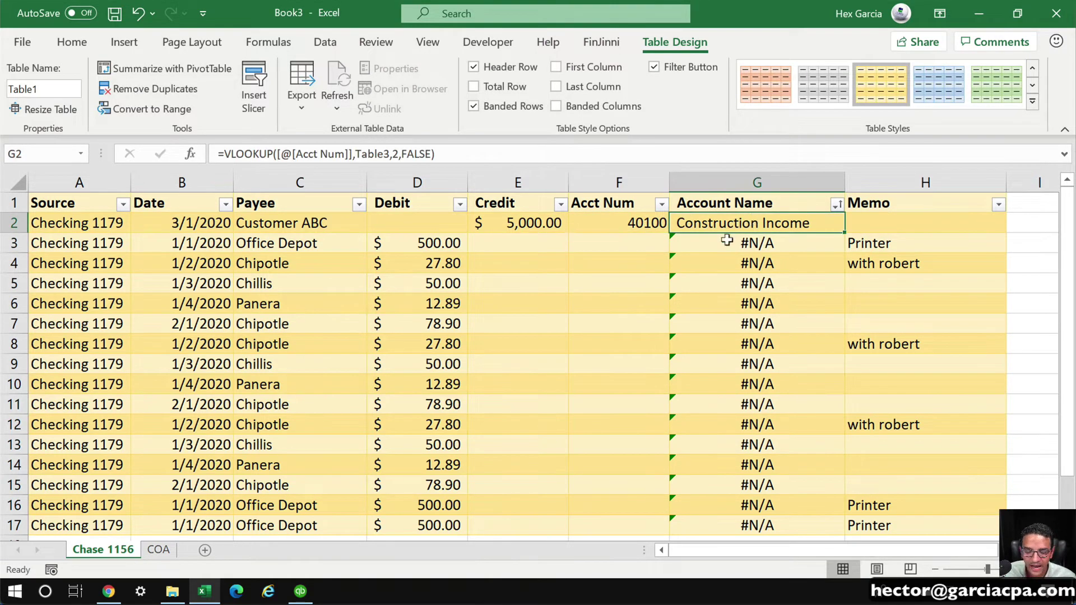
# Consult the expense accounts on the COA sheet and enter 63000 as the Acct Num in the first Office Depot row
pyautogui.click(622, 235)
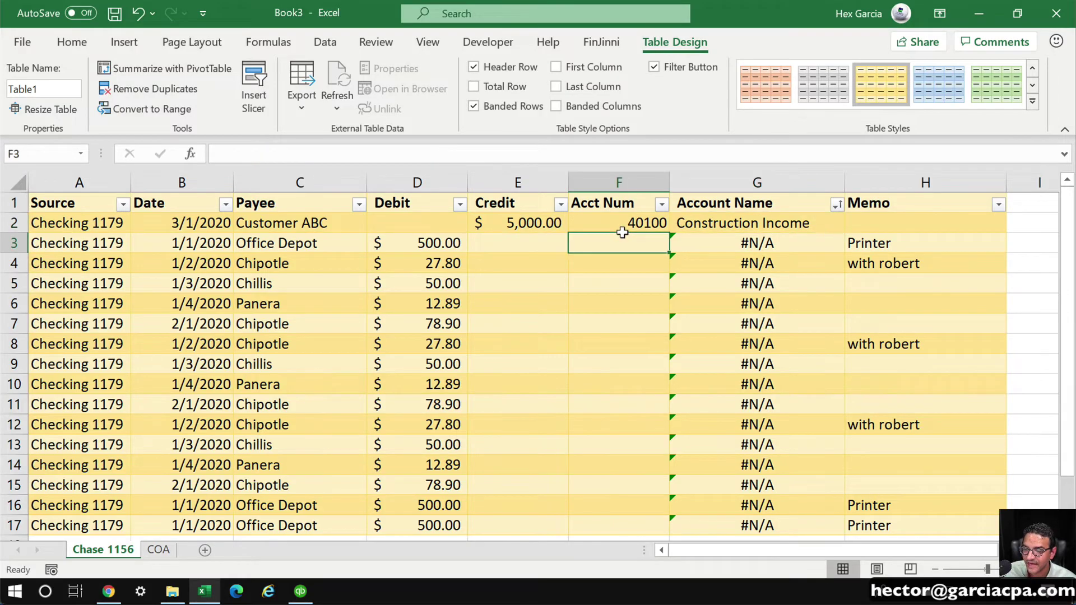
pyautogui.click(158, 550)
pyautogui.scroll(-11, 193, 432)
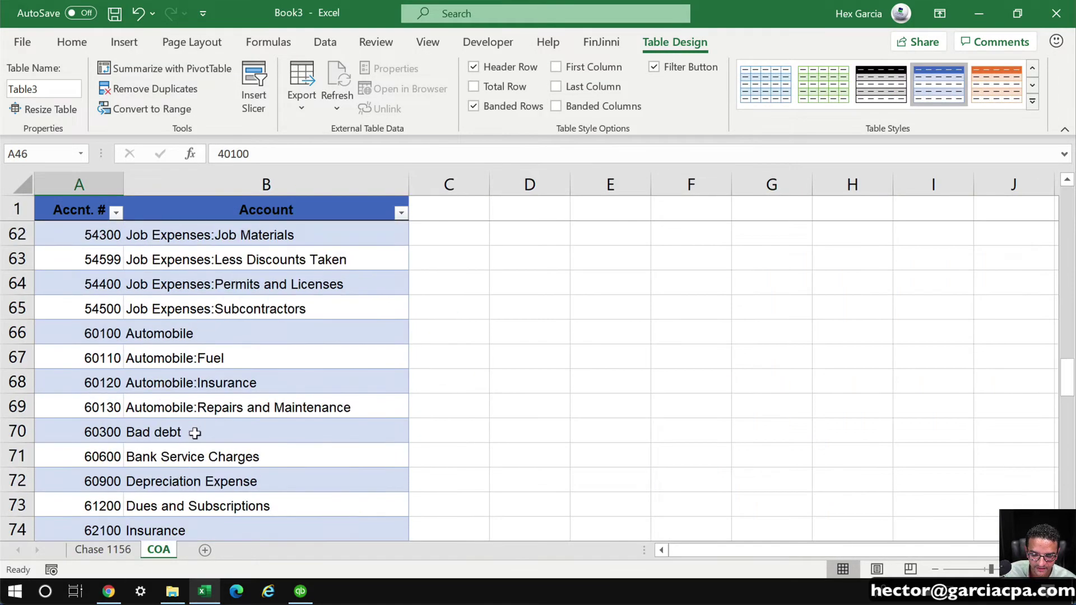
pyautogui.click(112, 549)
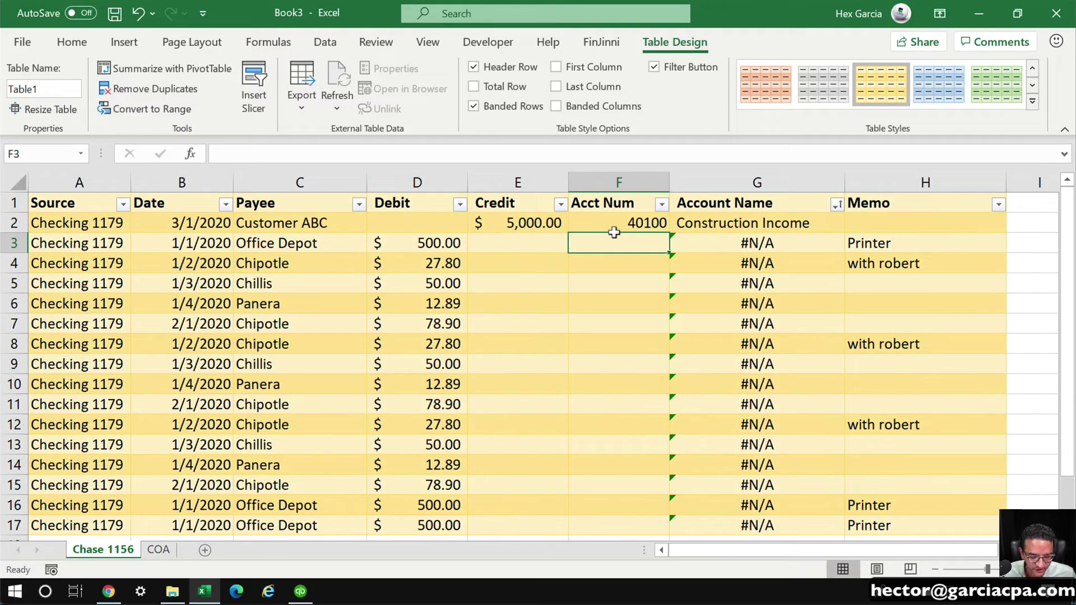
pyautogui.write('63000')
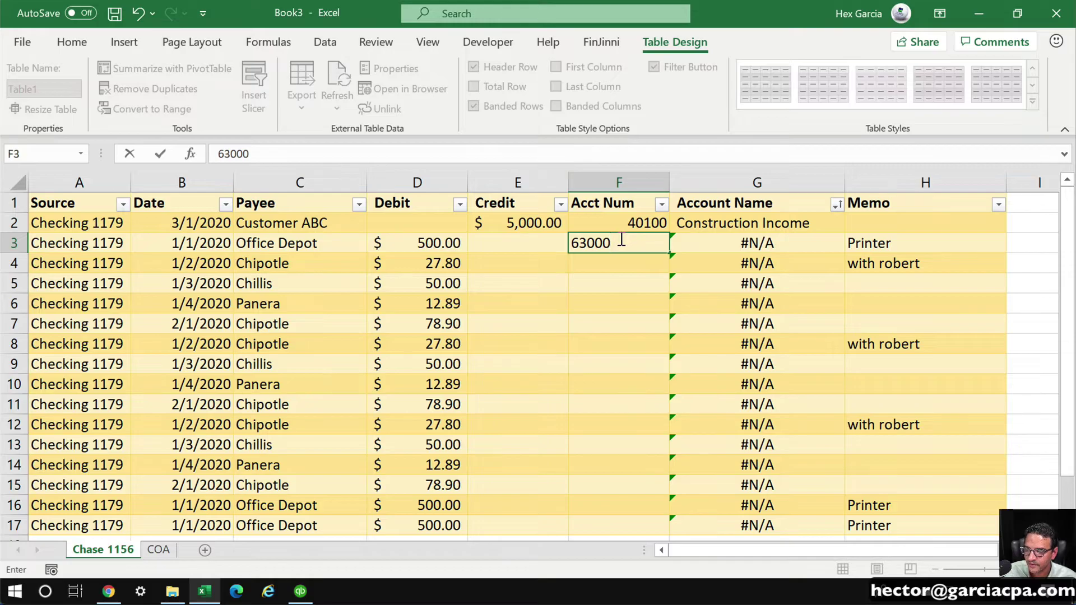
pyautogui.press('Return')
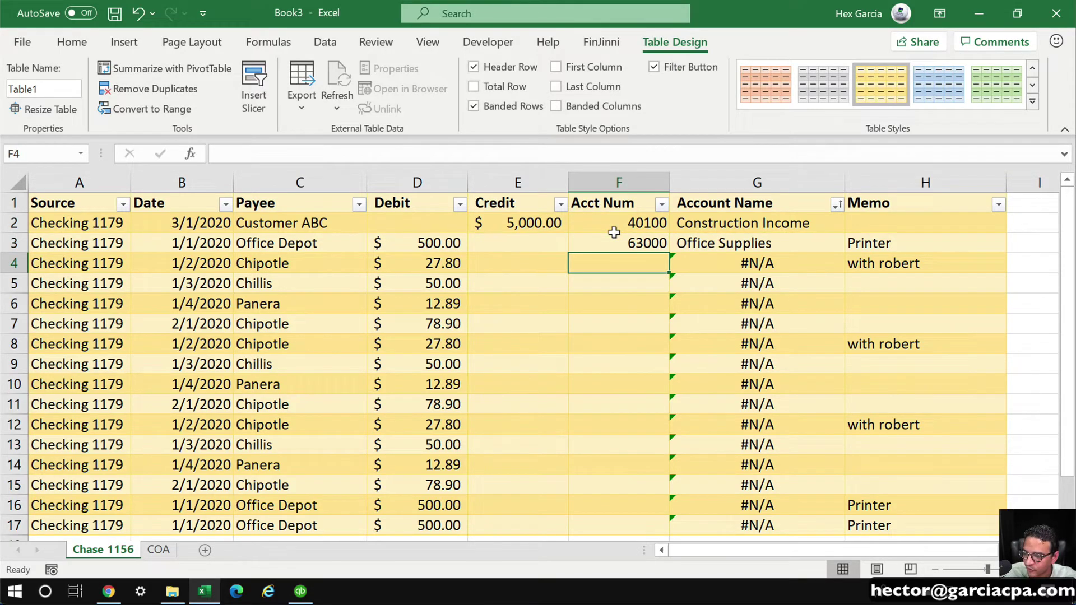
# Insert a blank table column after Credit and delete the Acct Num and Account Name columns
pyautogui.click(616, 182)
pyautogui.rightClick(619, 182)
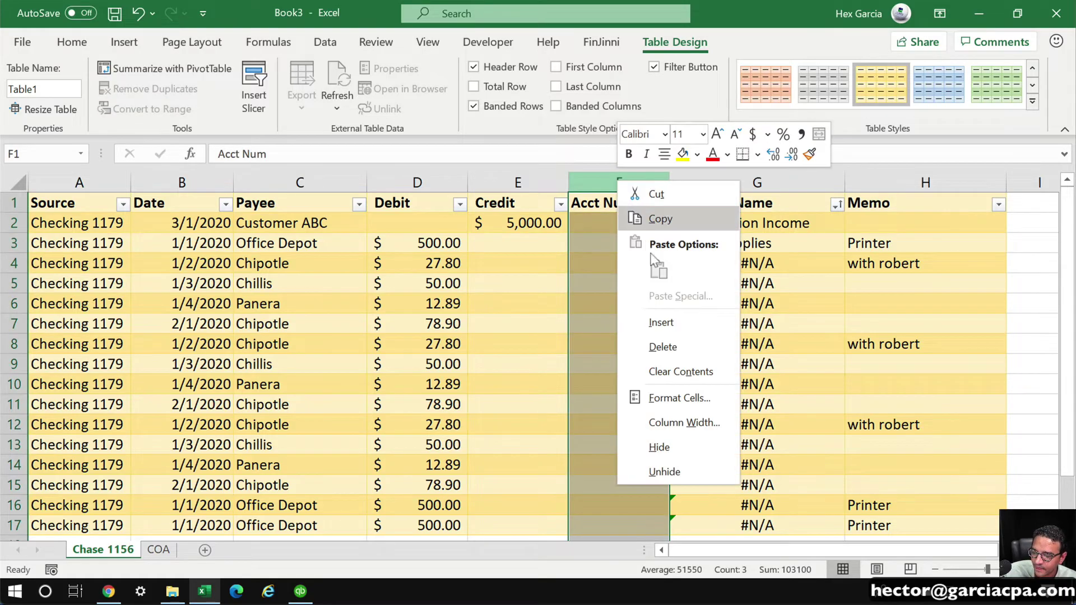
pyautogui.click(661, 322)
pyautogui.moveTo(720, 182); pyautogui.dragTo(844, 175)
pyautogui.rightClick(850, 181)
pyautogui.click(897, 346)
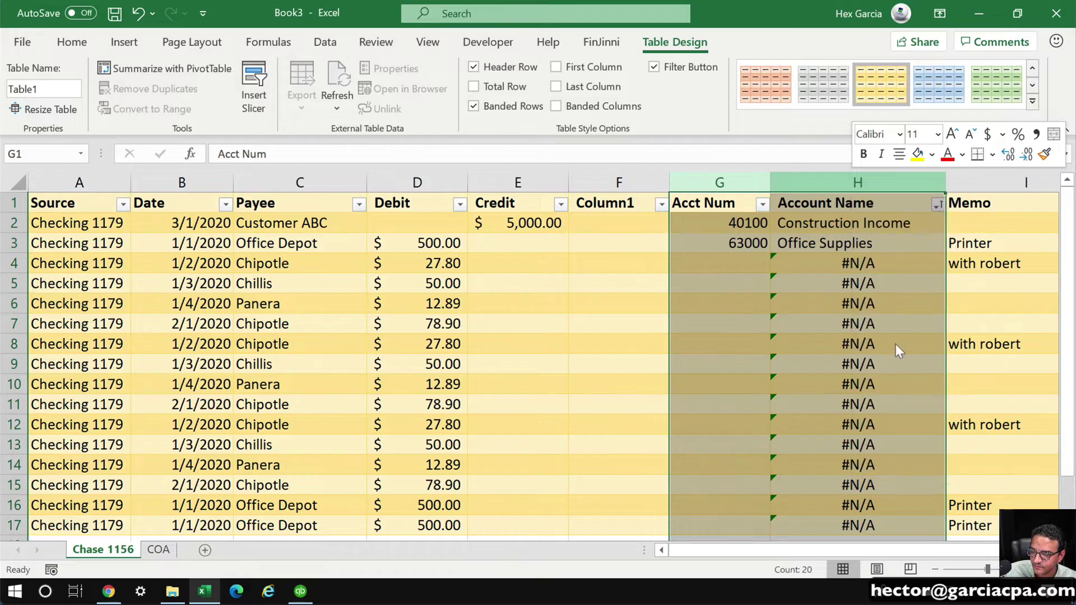
# Widen the new blank column F slightly and rename its header to Account
pyautogui.moveTo(669, 179); pyautogui.dragTo(702, 179)
pyautogui.doubleClick(662, 210)
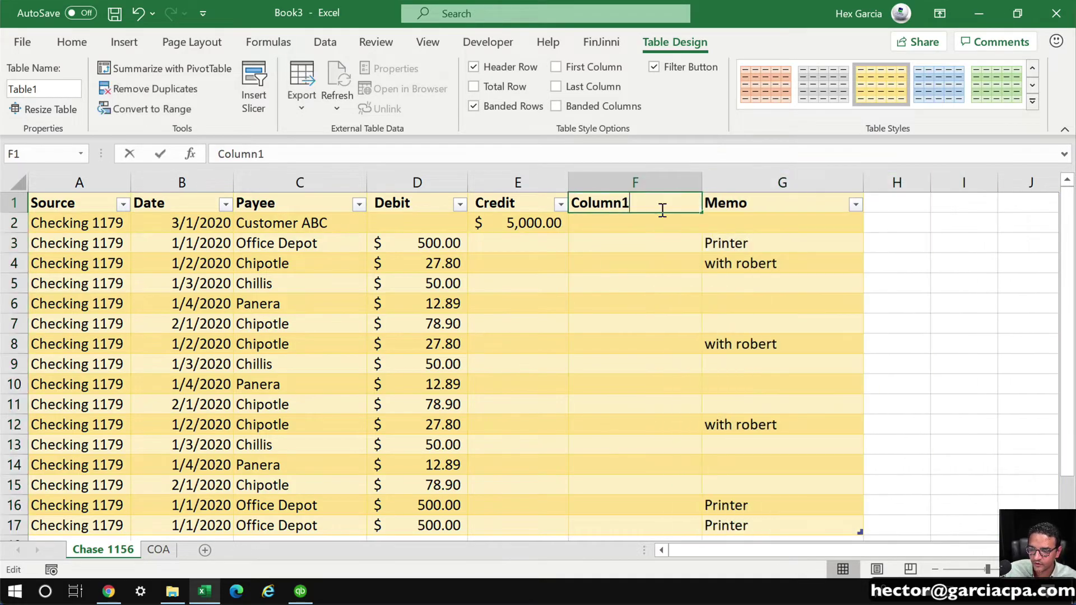
pyautogui.press('BackSpace')
pyautogui.press('BackSpace')
pyautogui.press('BackSpace')
pyautogui.press('BackSpace')
pyautogui.press('BackSpace')
pyautogui.press('BackSpace')
pyautogui.press('BackSpace')
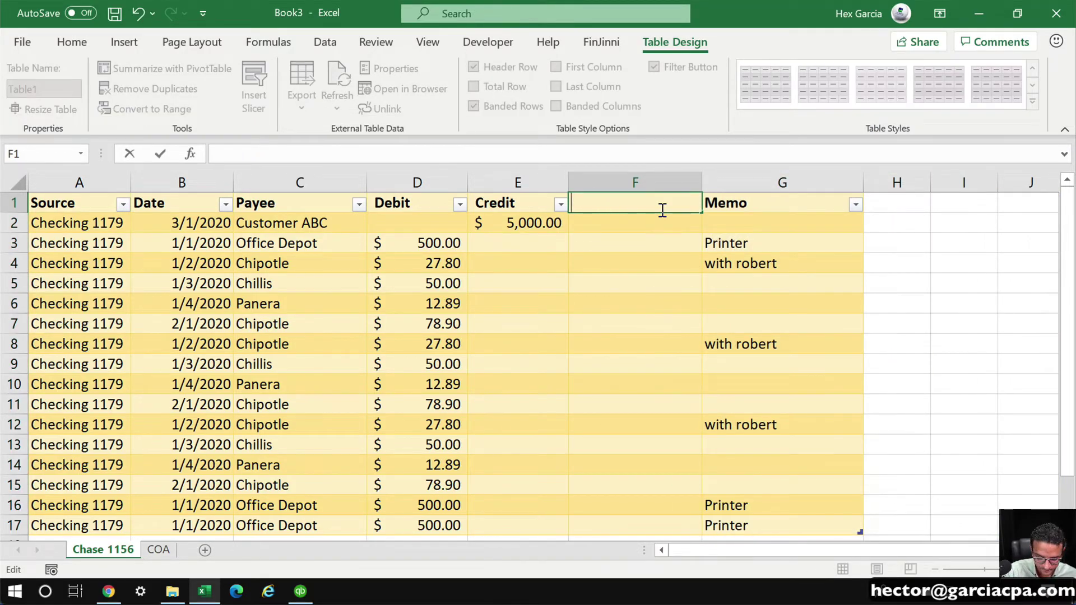
pyautogui.write('Account')
pyautogui.press('Return')
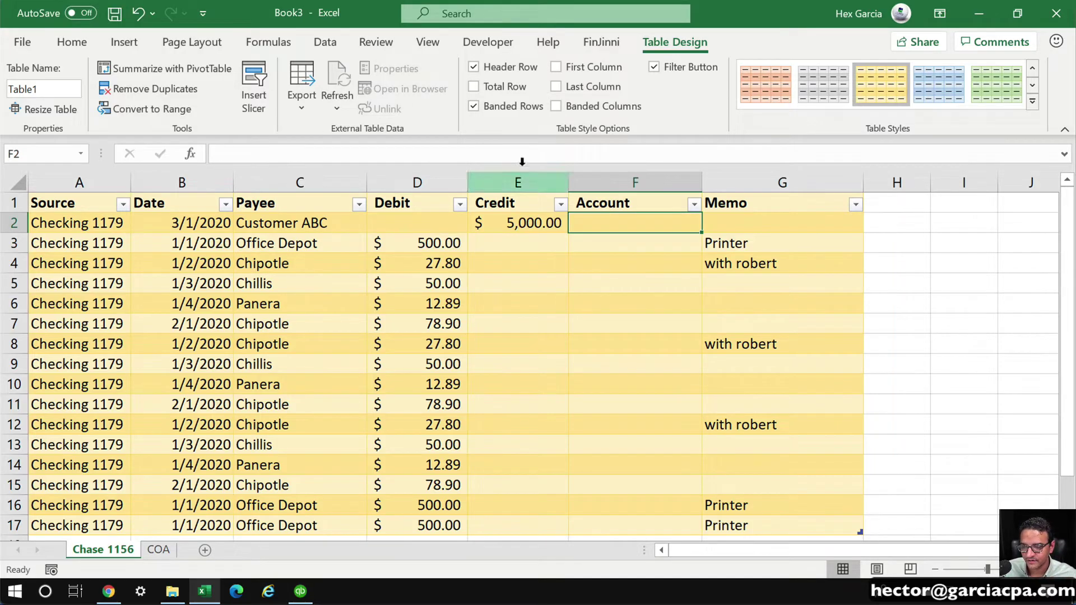
# Open data validation for the Account cell in the Customer ABC row and restrict its entries to a List
pyautogui.click(622, 257)
pyautogui.click(626, 221)
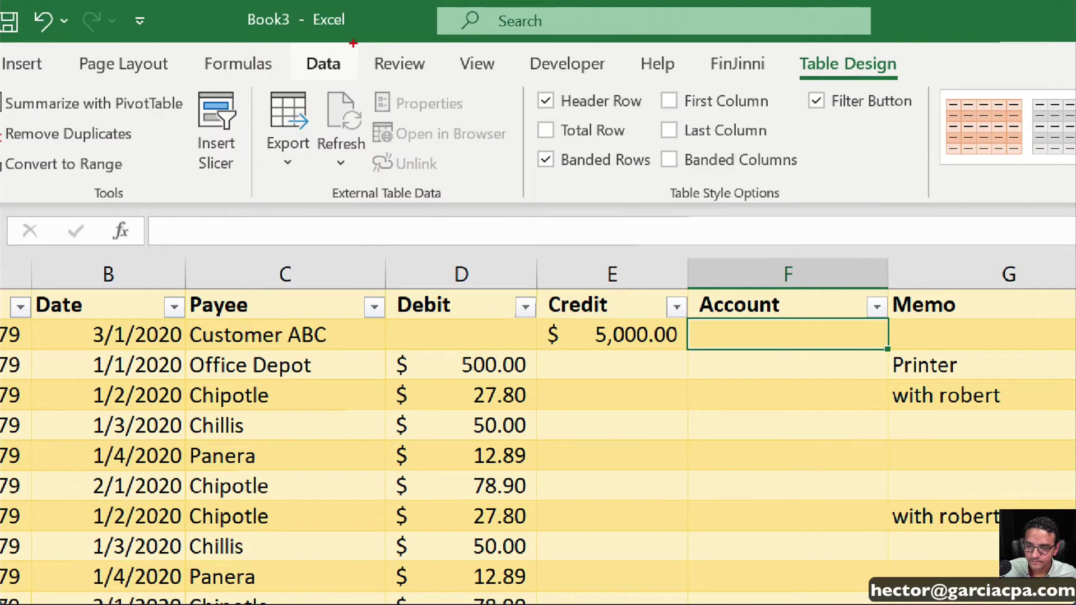
pyautogui.moveTo(353, 44)
pyautogui.mouseDown()
pyautogui.moveTo(332, 121)
pyautogui.moveTo(350, 41)
pyautogui.mouseUp()
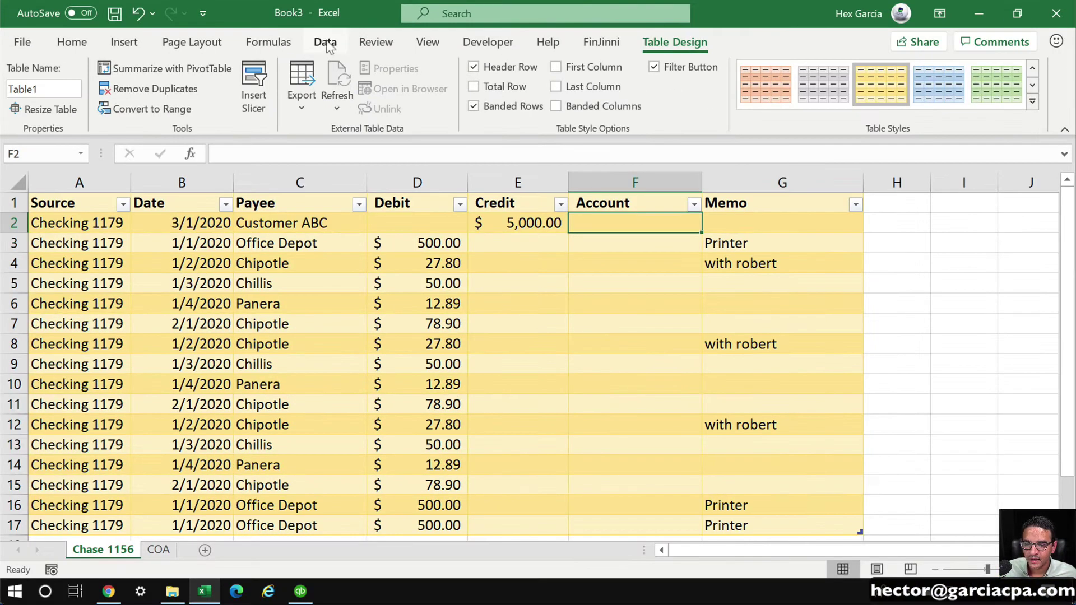
pyautogui.click(327, 44)
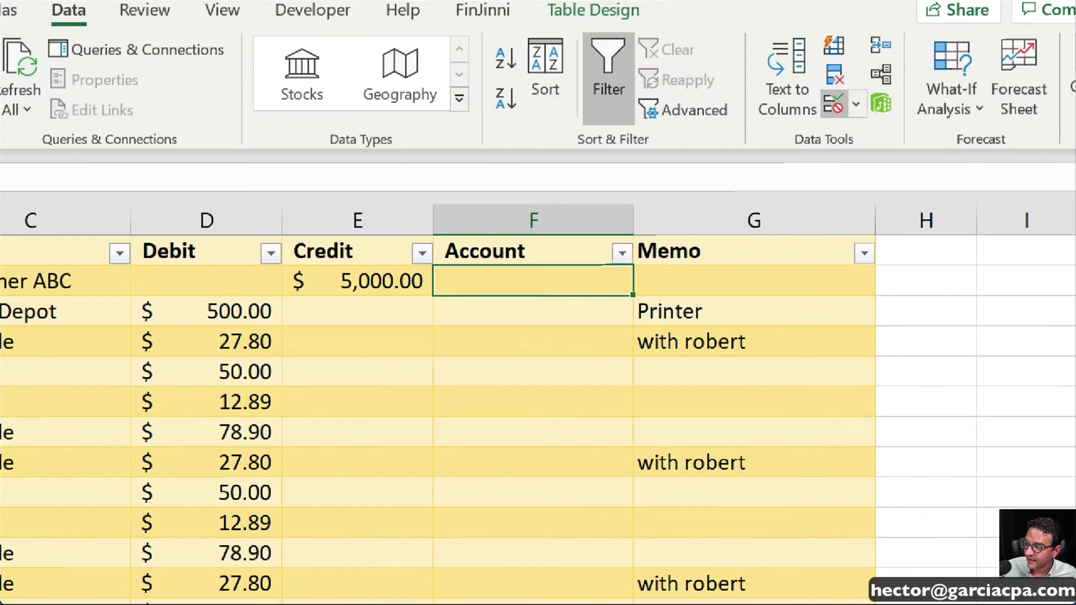
pyautogui.moveTo(857, 89)
pyautogui.mouseDown()
pyautogui.moveTo(815, 84)
pyautogui.moveTo(861, 137)
pyautogui.moveTo(839, 84)
pyautogui.mouseUp()
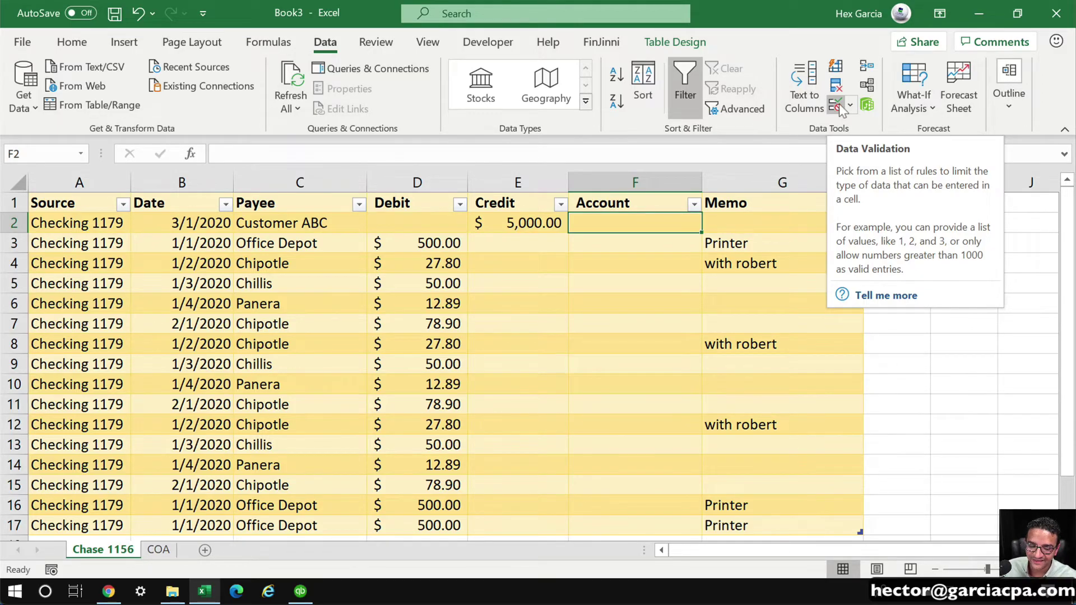
pyautogui.click(836, 106)
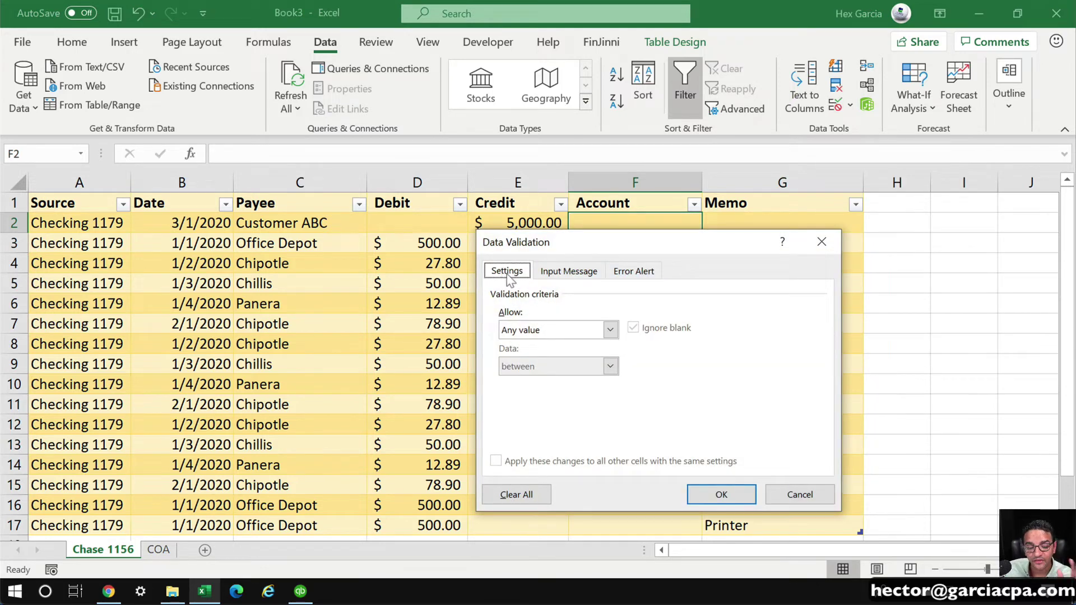
pyautogui.click(610, 329)
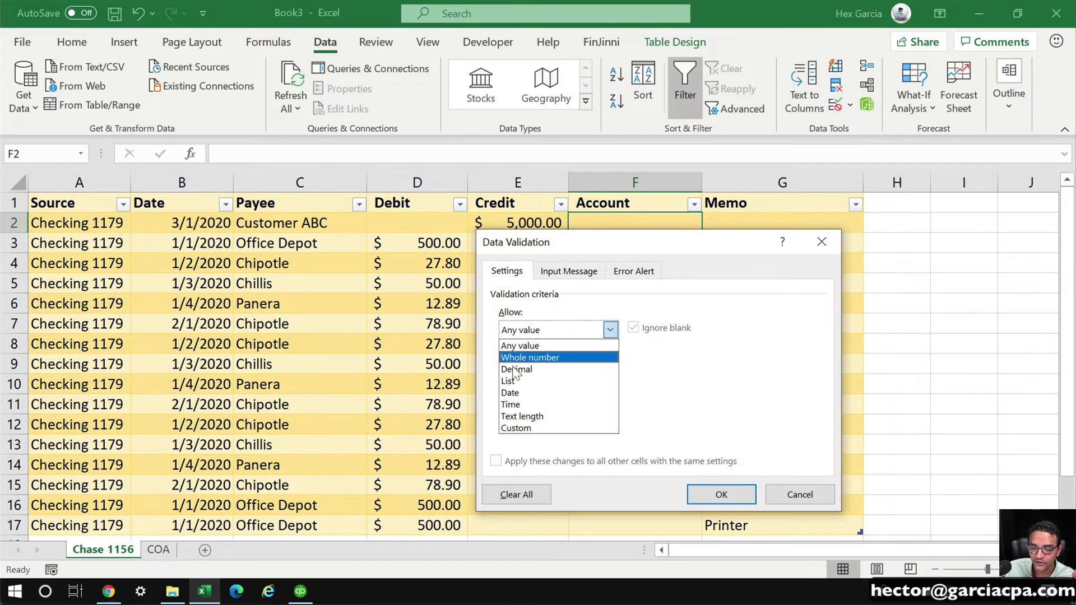
pyautogui.click(543, 381)
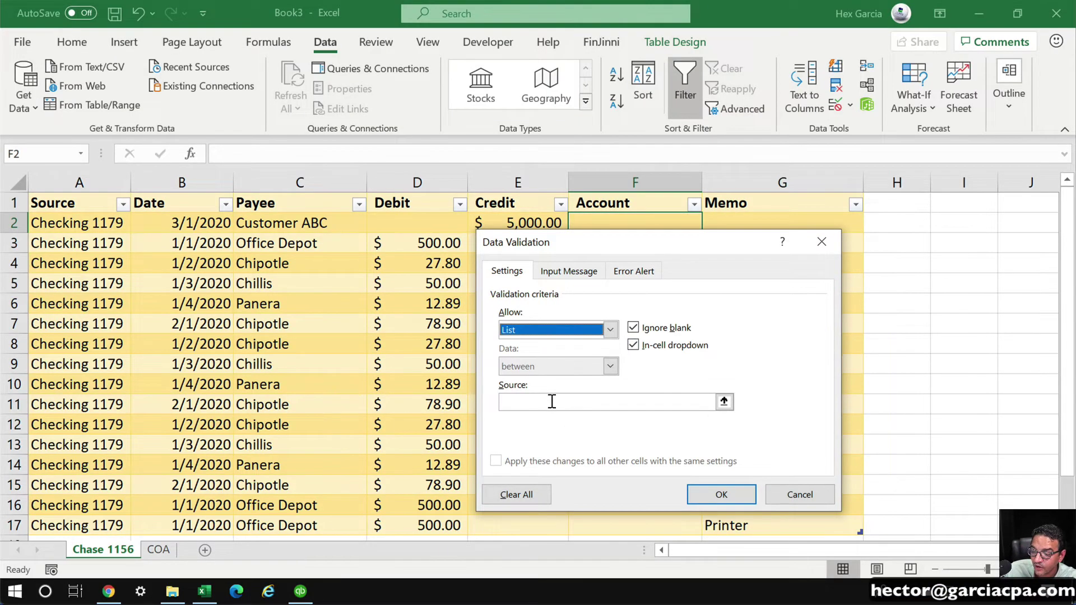
# Use the entire Account column B of the COA sheet as the validation list's source and apply the rule
pyautogui.click(724, 401)
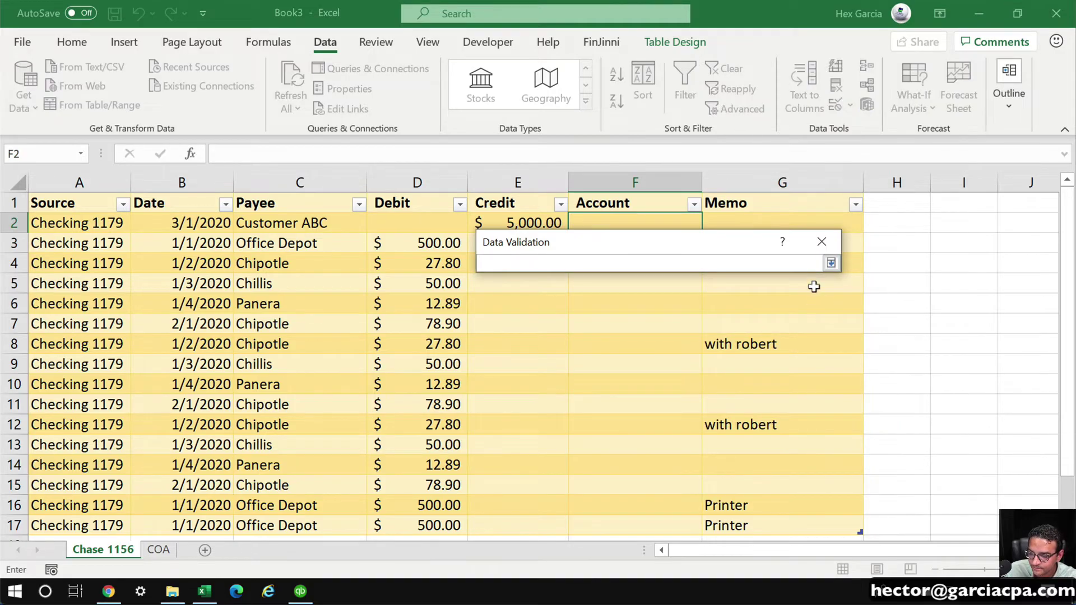
pyautogui.click(831, 263)
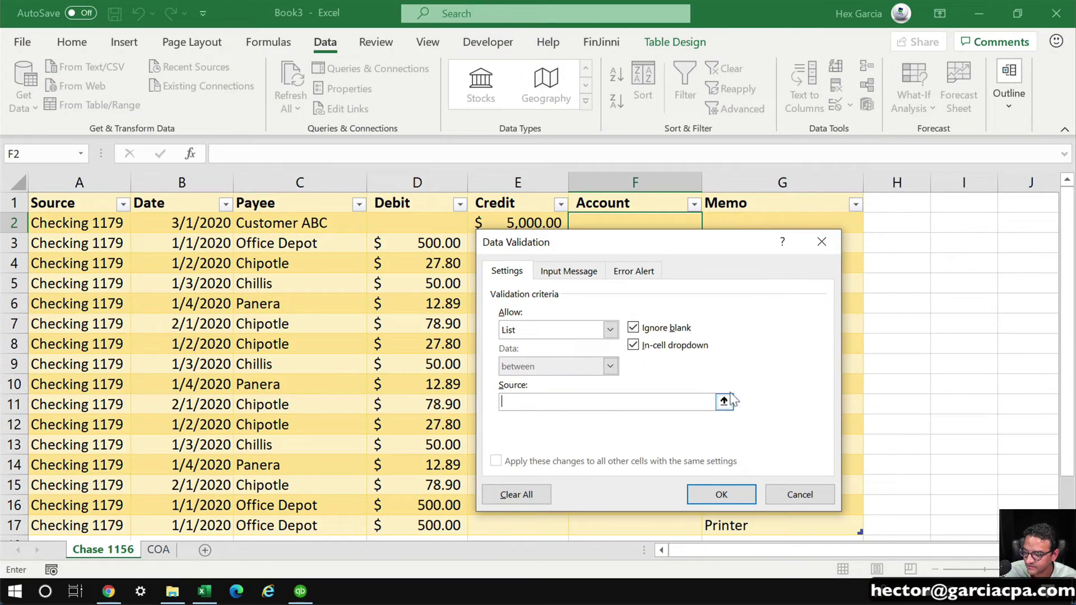
pyautogui.click(722, 400)
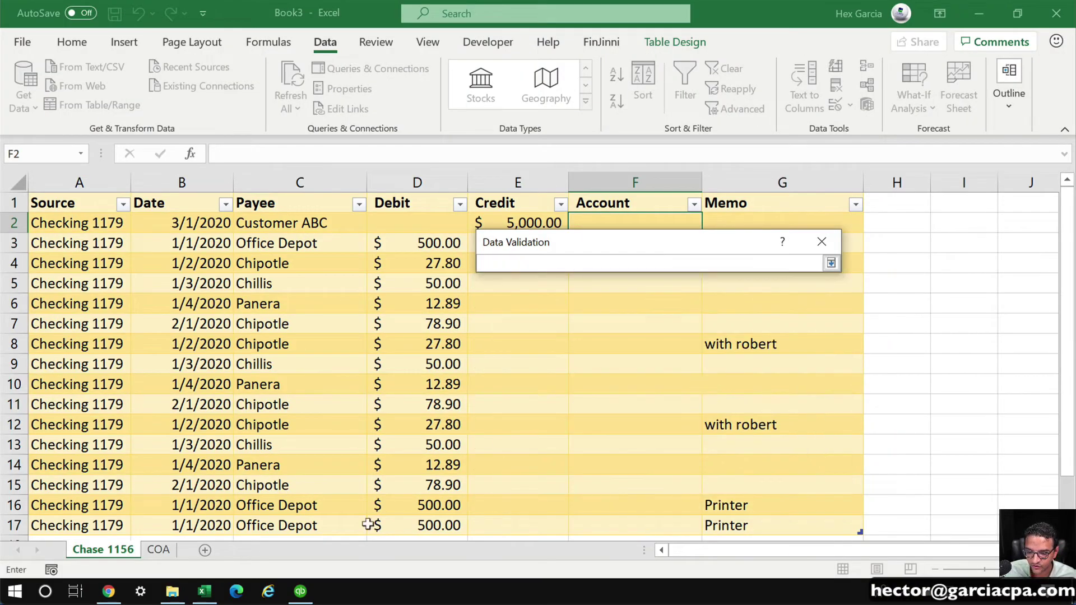
pyautogui.click(161, 550)
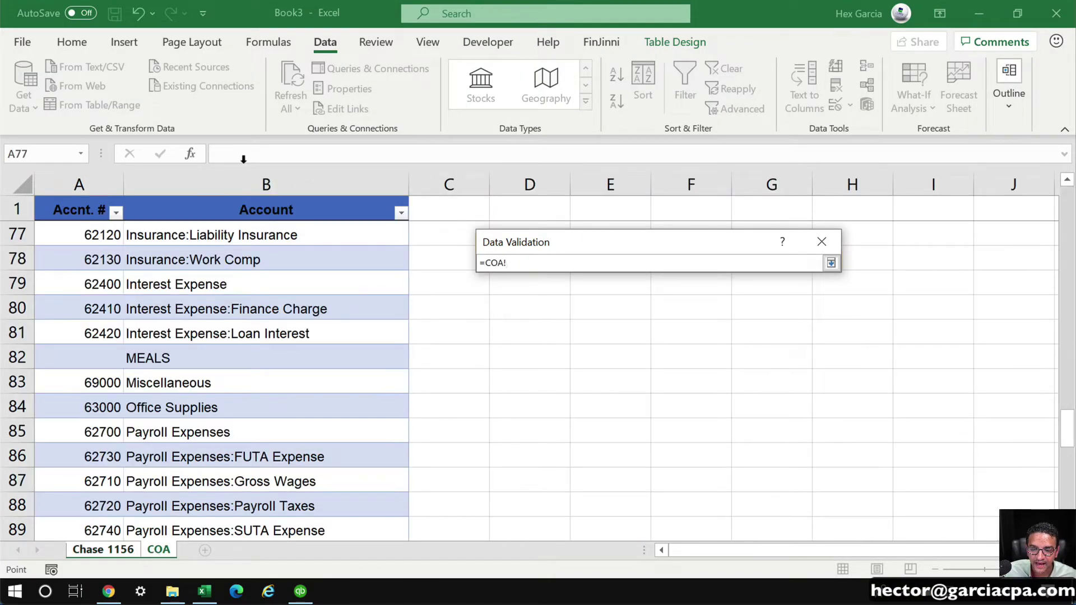
pyautogui.click(243, 159)
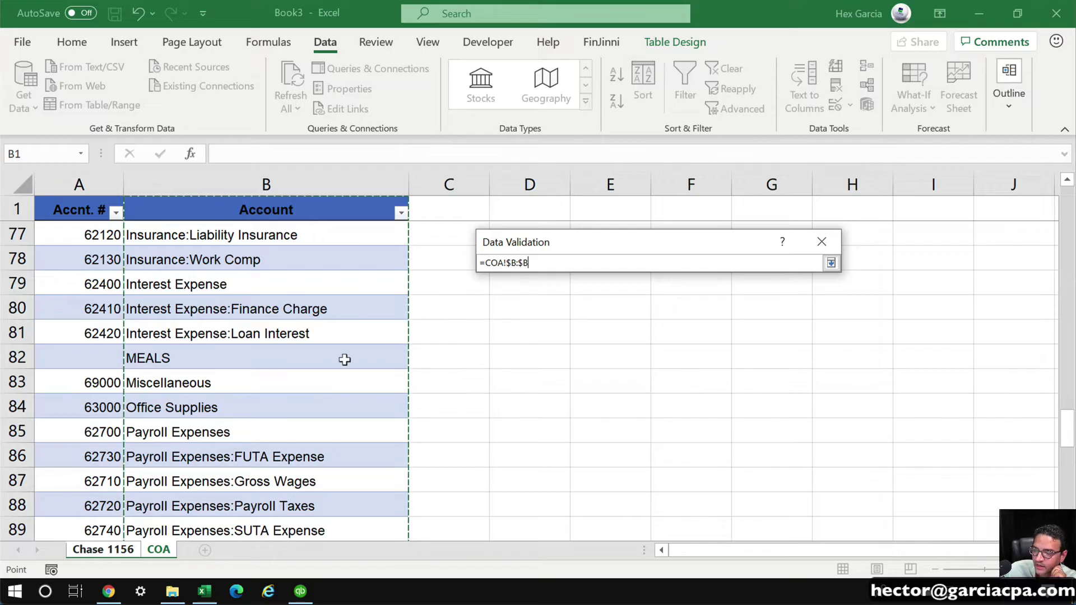
pyautogui.press('Return')
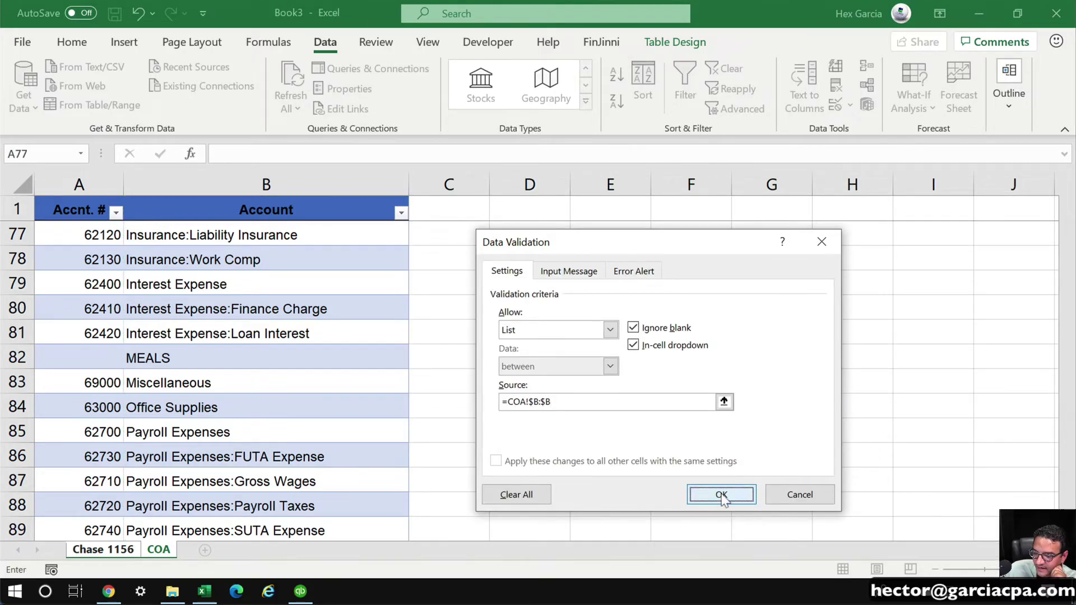
pyautogui.click(721, 494)
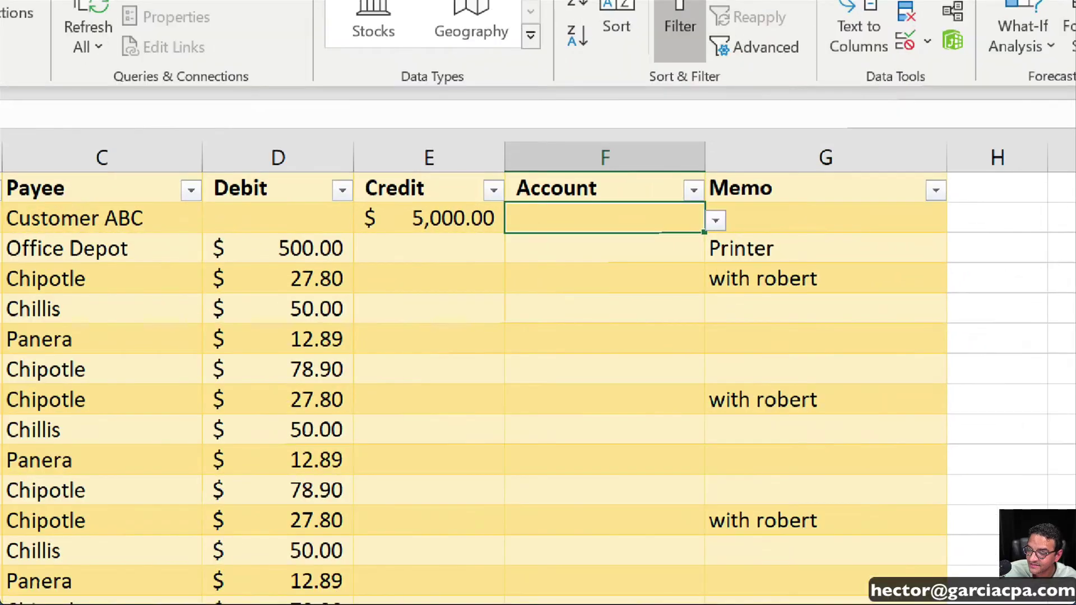
# Choose Construction Income from the validation list as the Account in the Customer ABC row
pyautogui.moveTo(747, 196)
pyautogui.mouseDown()
pyautogui.moveTo(546, 178)
pyautogui.moveTo(757, 261)
pyautogui.moveTo(727, 186)
pyautogui.mouseUp()
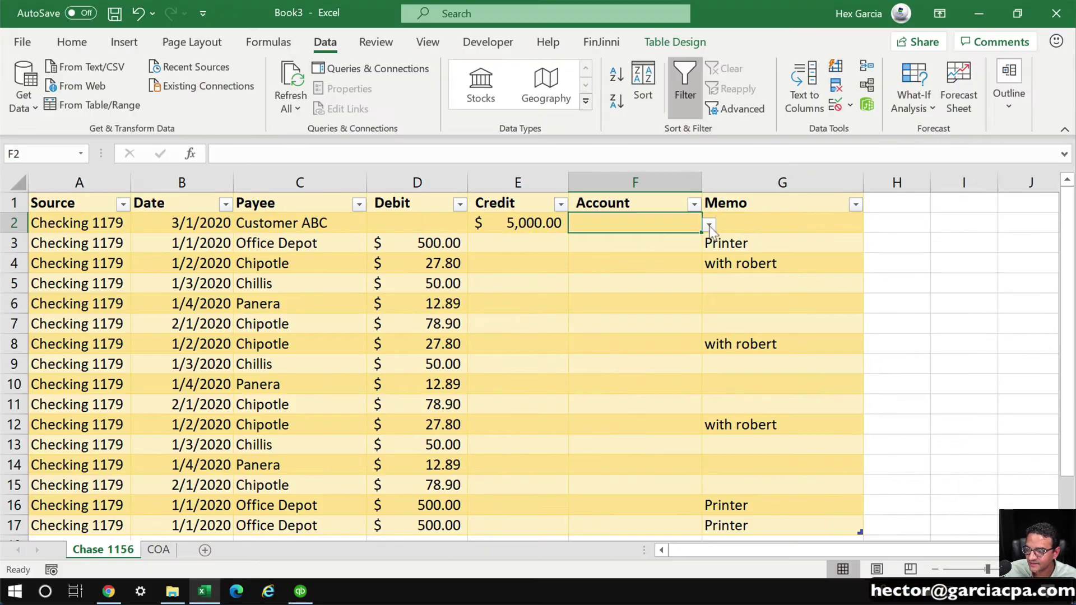
pyautogui.click(715, 221)
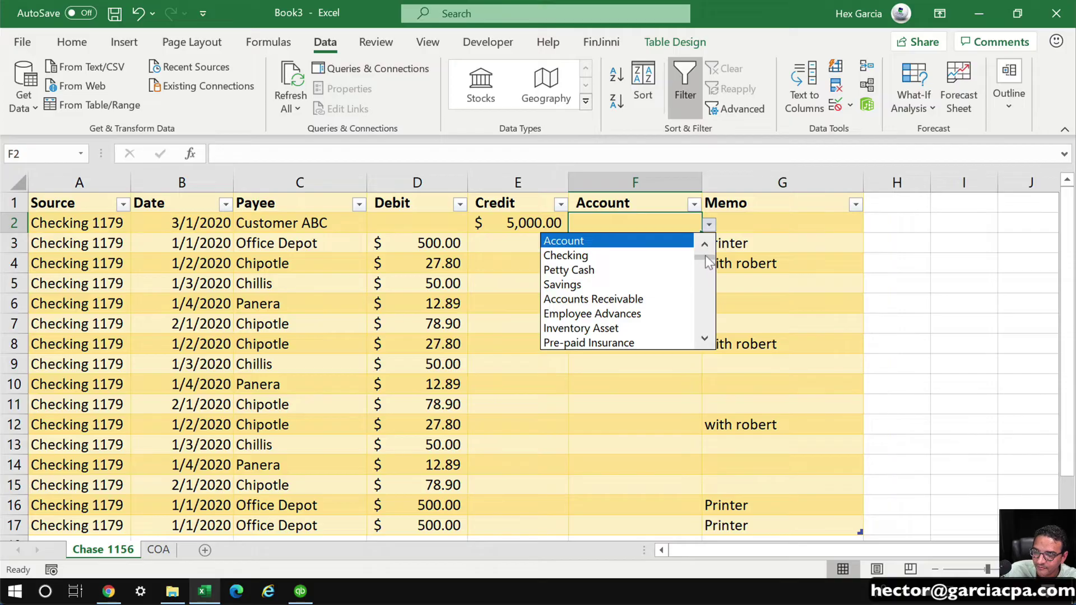
pyautogui.moveTo(708, 263); pyautogui.dragTo(705, 288)
pyautogui.click(644, 299)
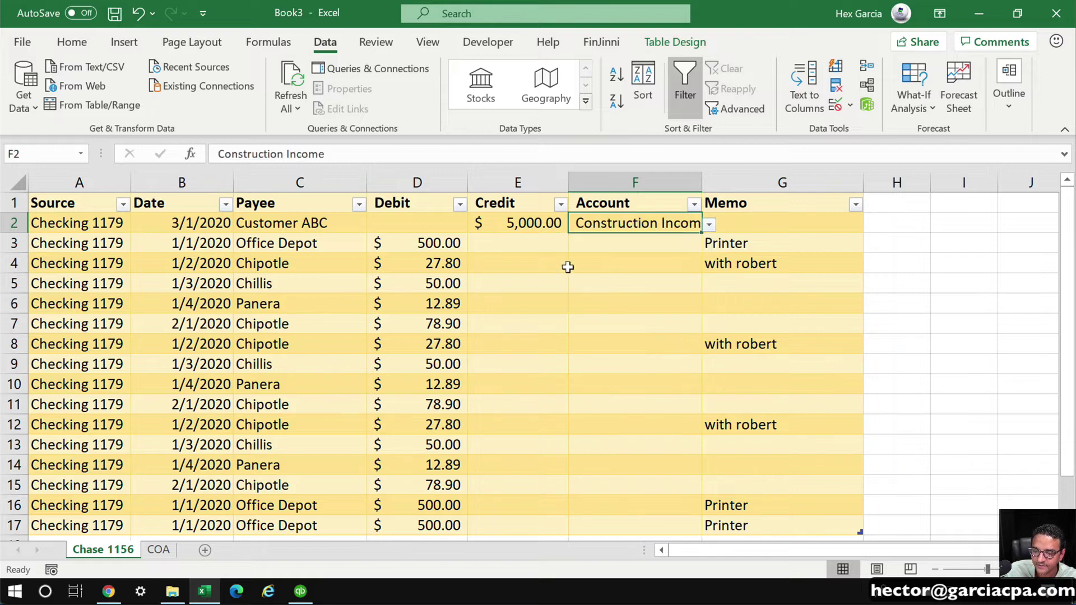
# Fill the Customer ABC row's Account cell down to the last table row and widen column F to fit the account names
pyautogui.click(619, 248)
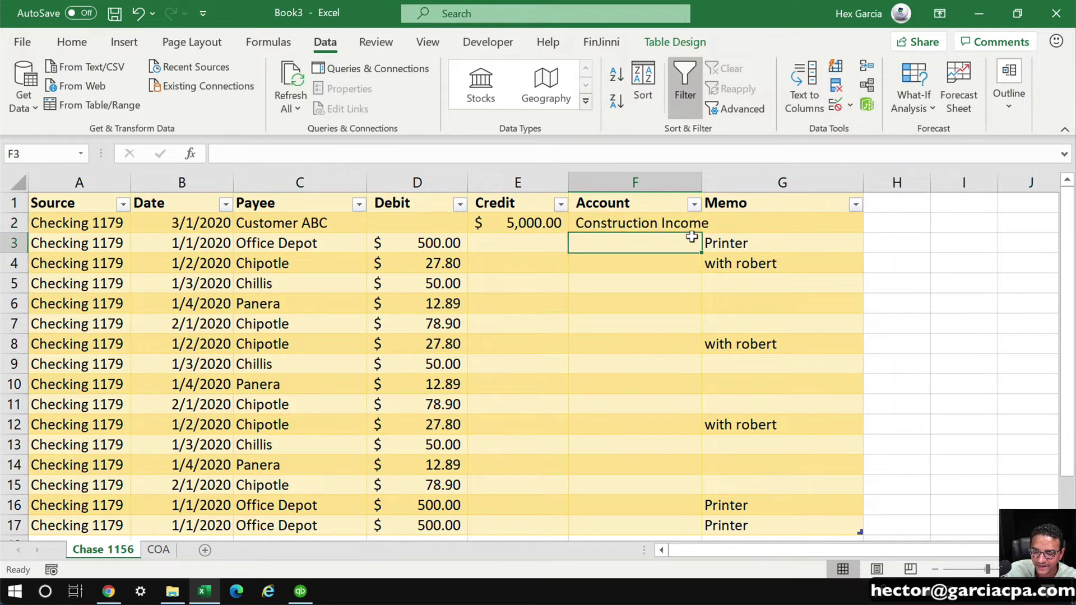
pyautogui.click(674, 217)
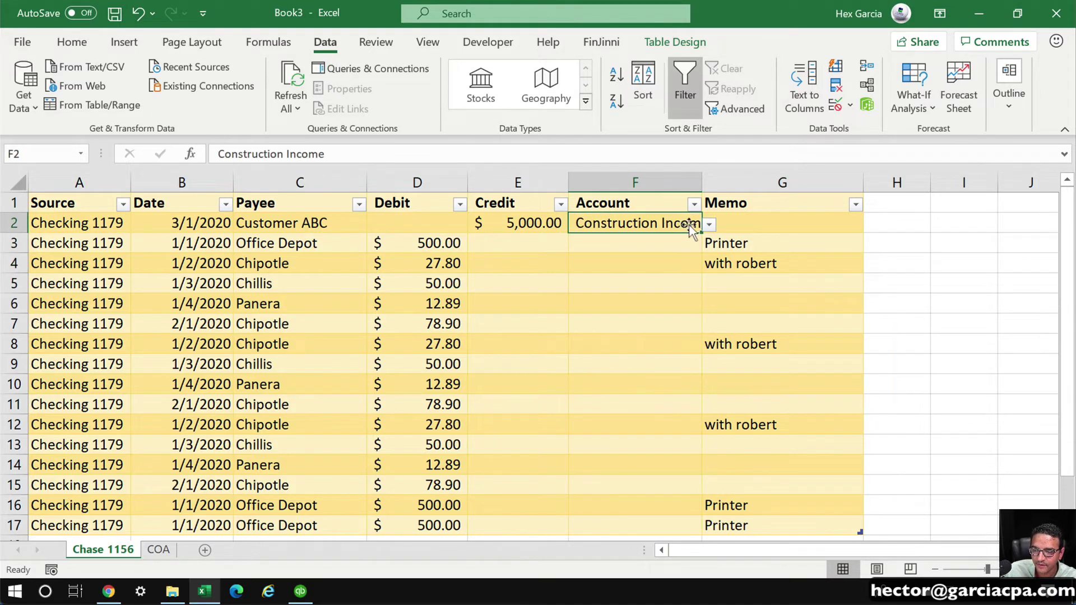
pyautogui.doubleClick(695, 225)
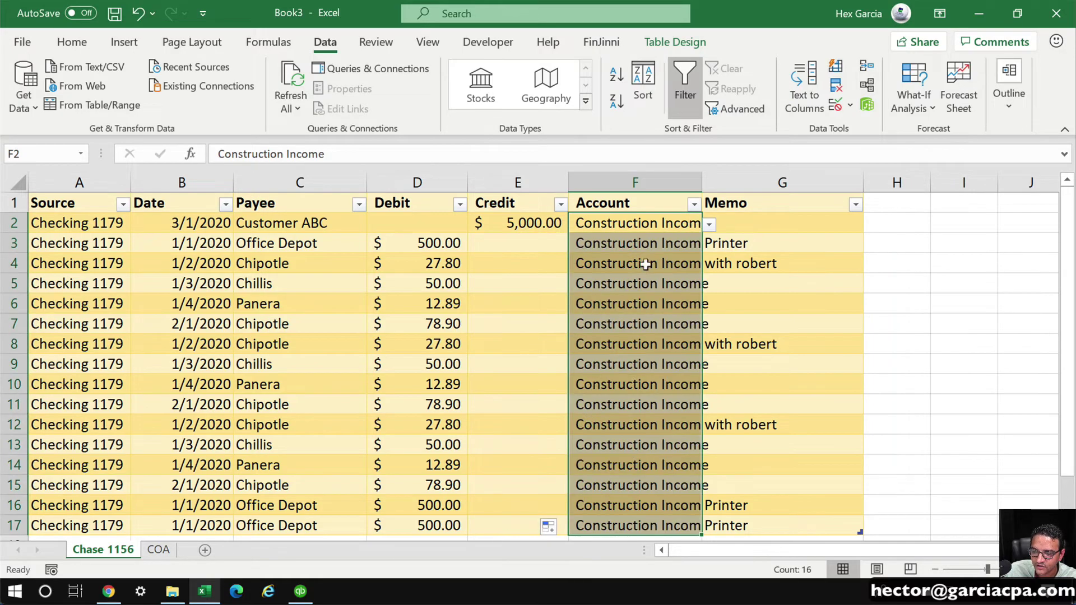
pyautogui.click(644, 283)
pyautogui.moveTo(701, 183); pyautogui.dragTo(750, 177)
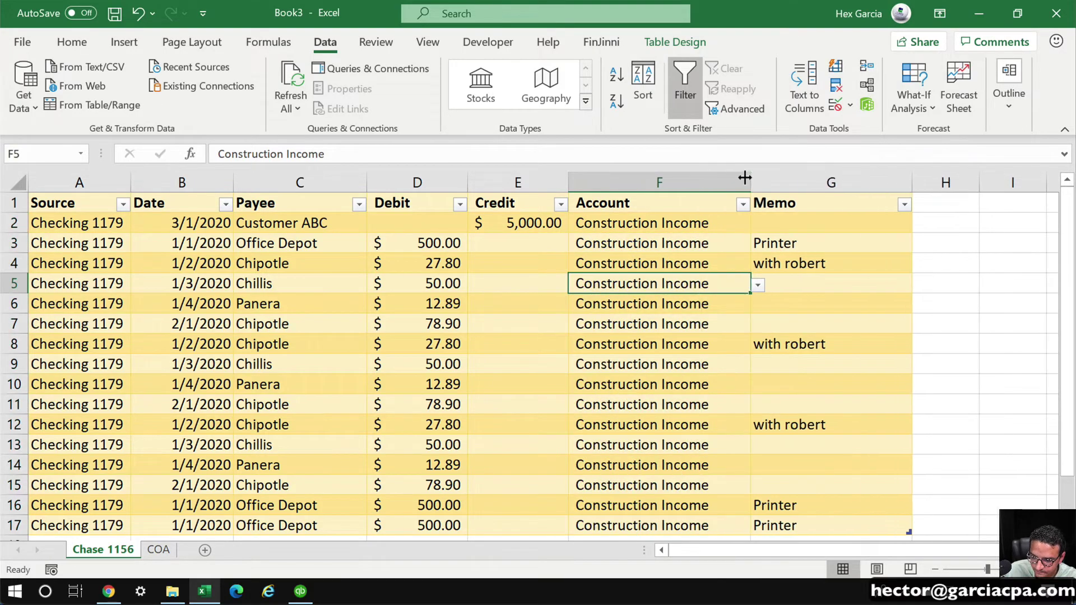
# Change the Account in the first Office Depot row to Office Supplies from the validation list
pyautogui.click(714, 241)
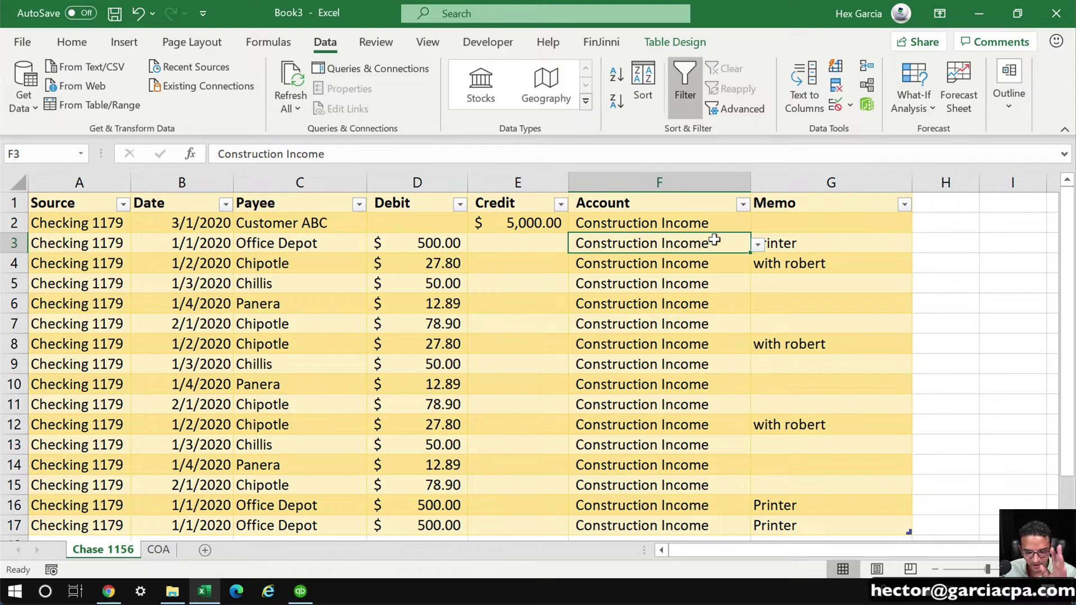
pyautogui.click(757, 245)
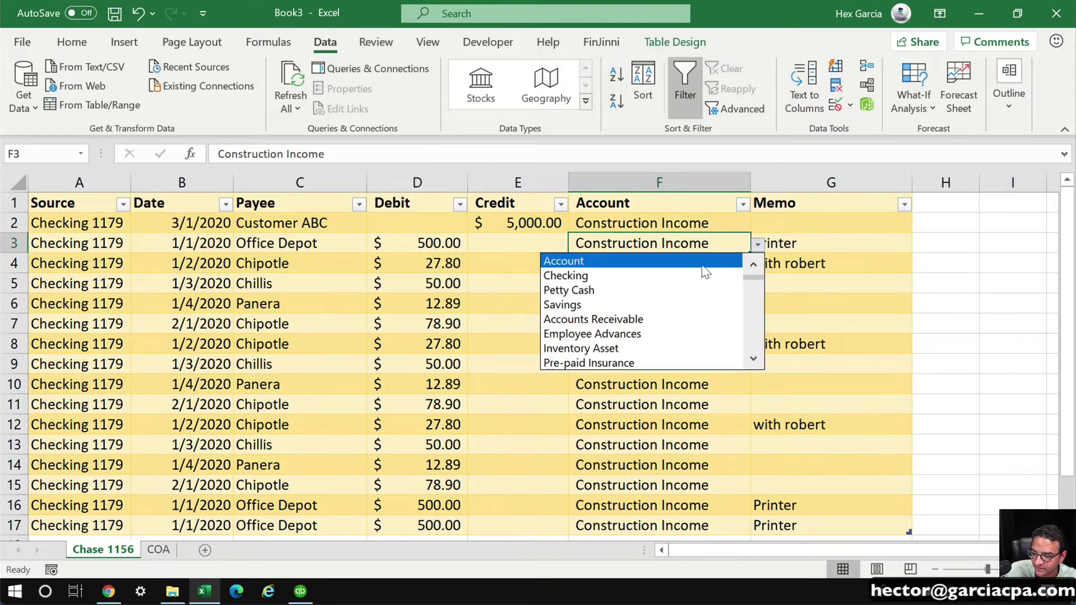
pyautogui.scroll(-6, 749, 315)
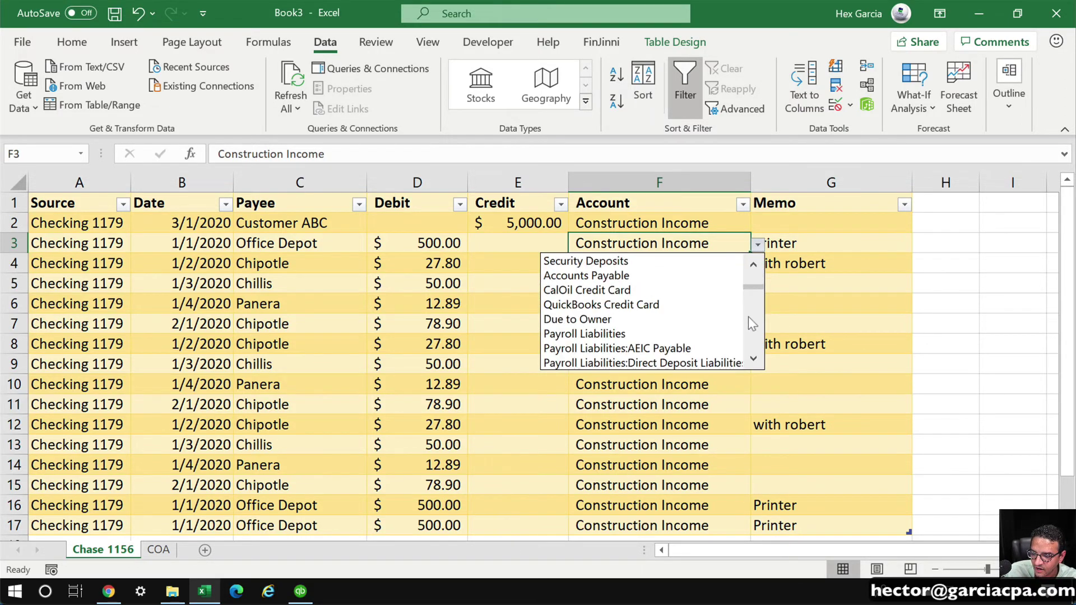
pyautogui.scroll(-8, 748, 325)
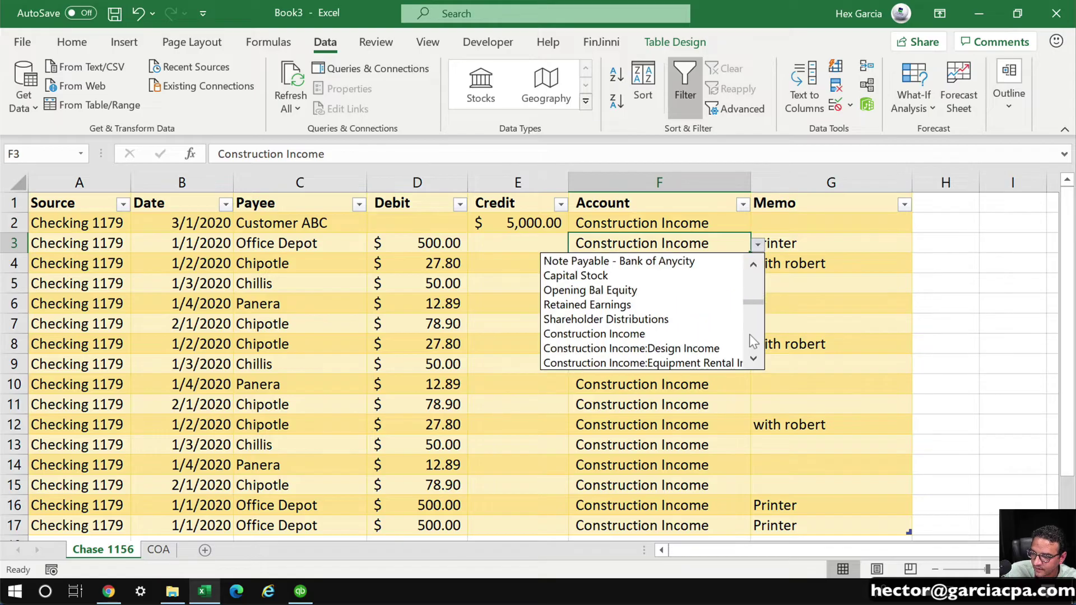
pyautogui.scroll(-10, 749, 341)
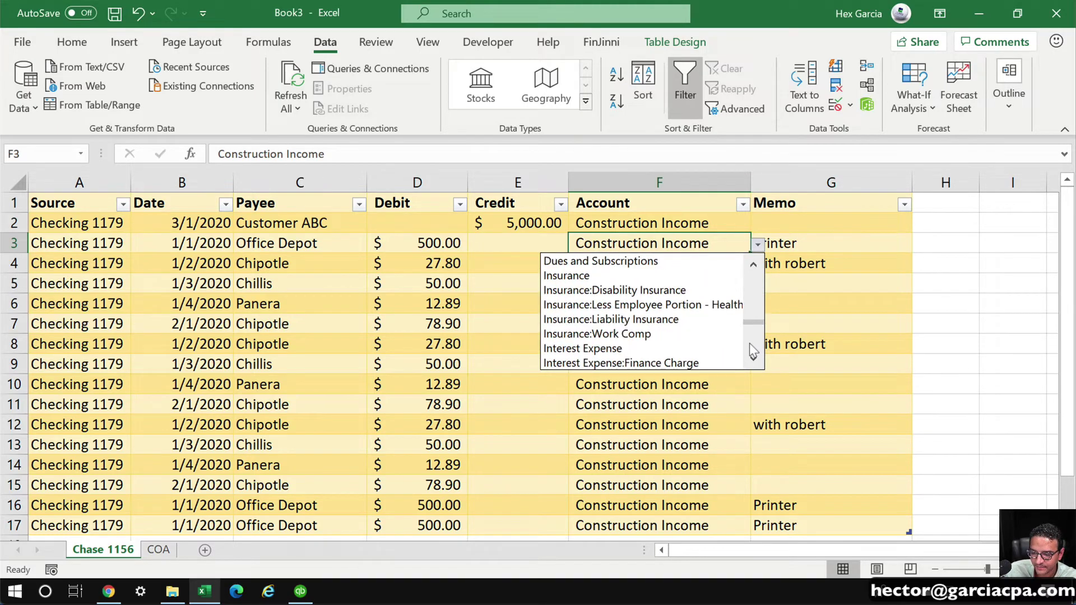
pyautogui.click(642, 305)
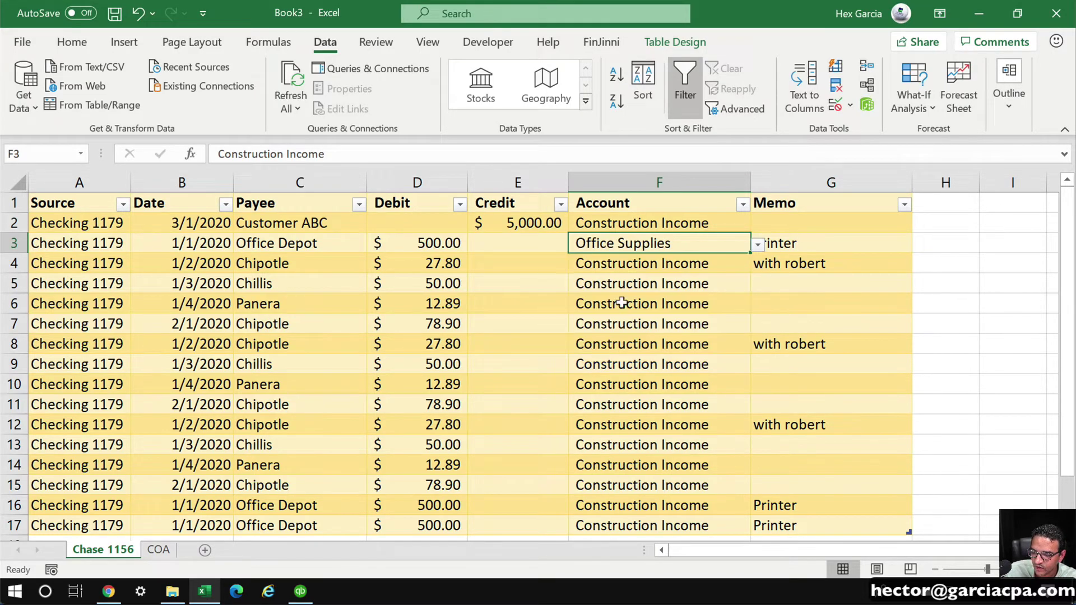
pyautogui.click(726, 259)
pyautogui.click(758, 264)
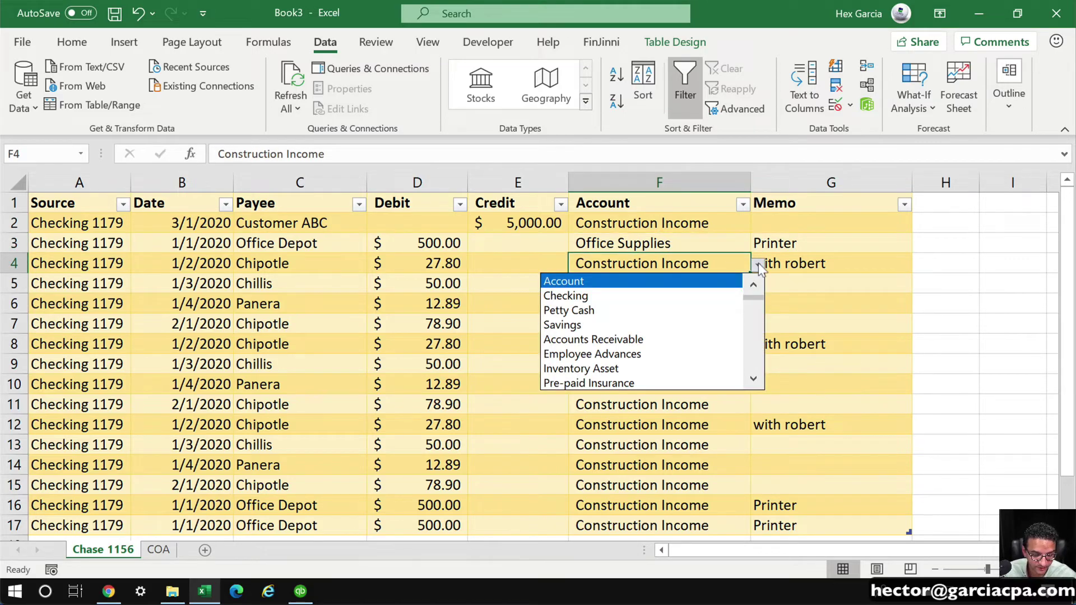
pyautogui.click(749, 351)
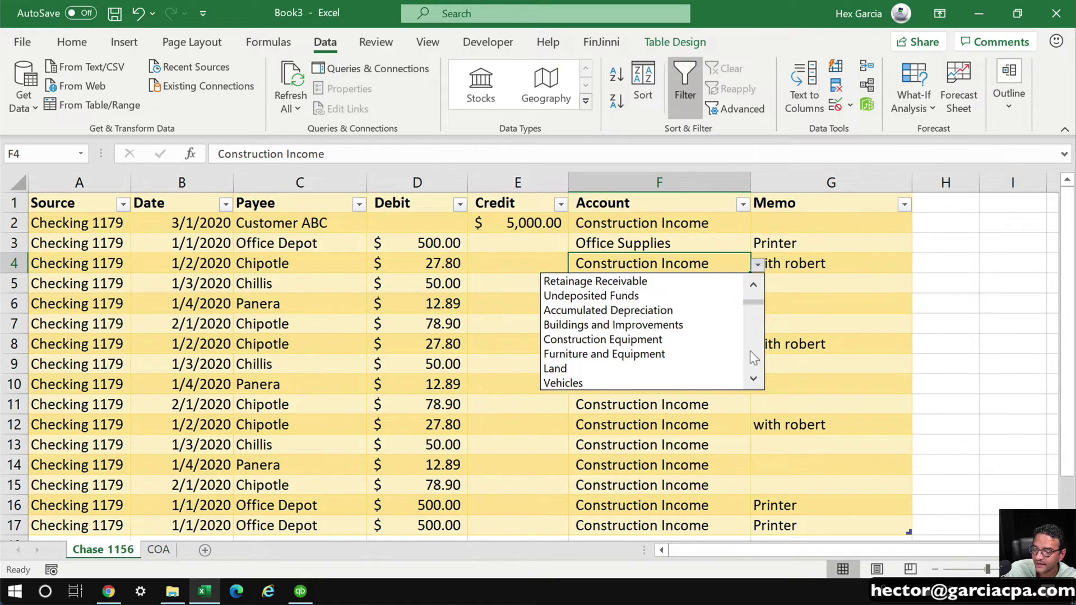
pyautogui.click(749, 351)
pyautogui.click(750, 350)
pyautogui.click(750, 351)
pyautogui.click(749, 351)
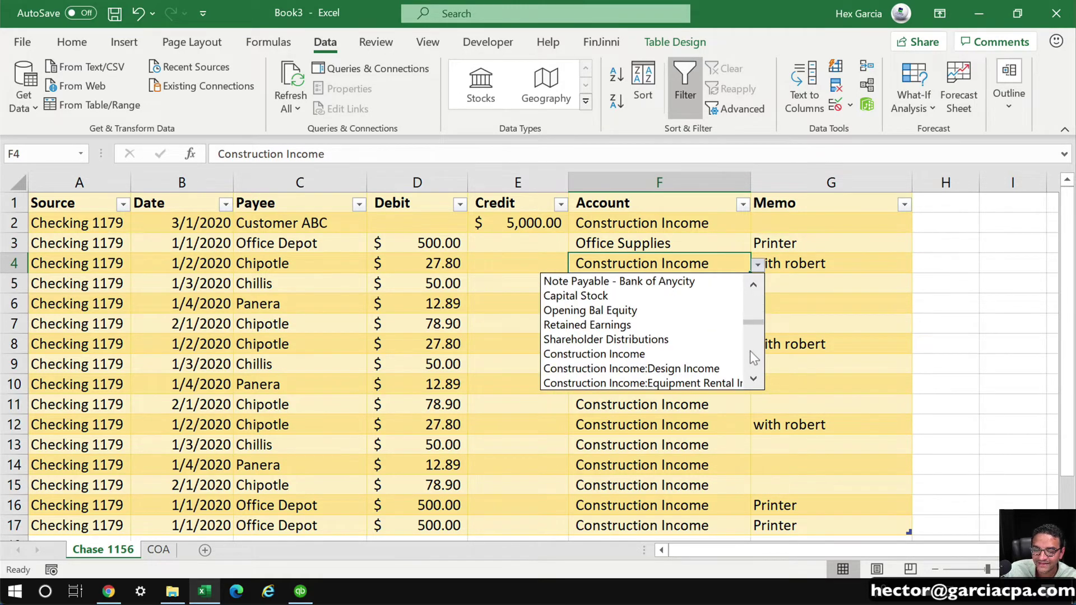
pyautogui.click(718, 261)
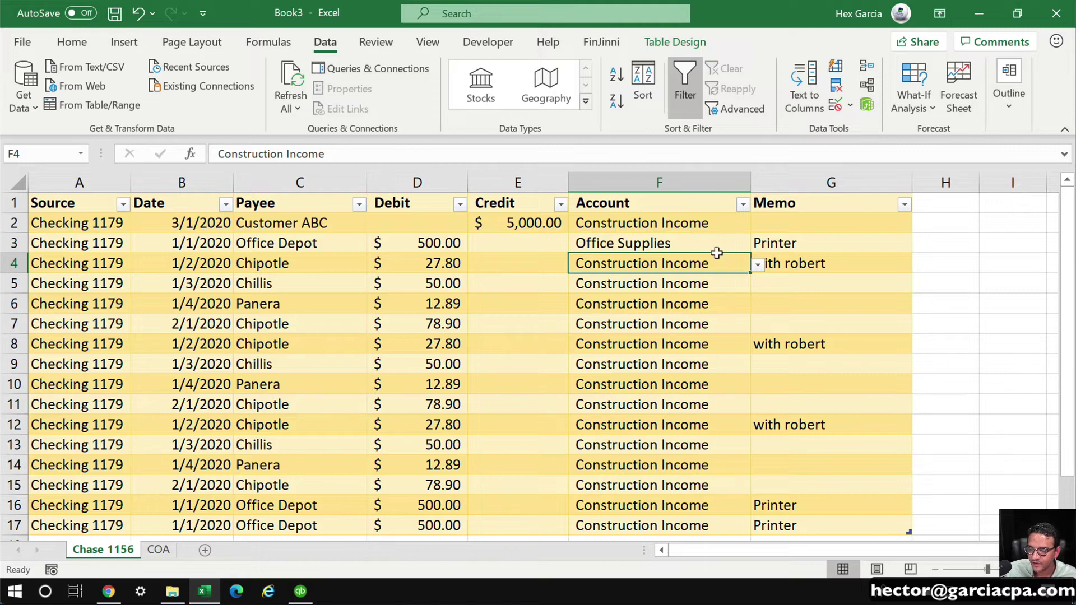
# Replace the Account text in the first Chipotle row with Meals
pyautogui.click(691, 321)
pyautogui.click(702, 257)
pyautogui.doubleClick(702, 258)
pyautogui.moveTo(707, 262); pyautogui.dragTo(540, 252)
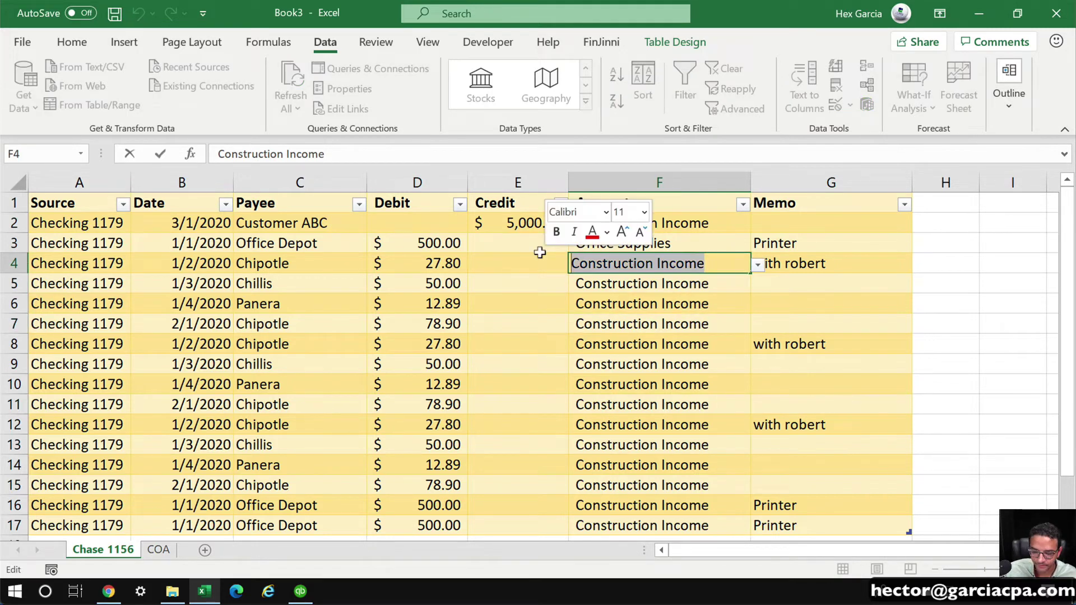
pyautogui.write('Meals')
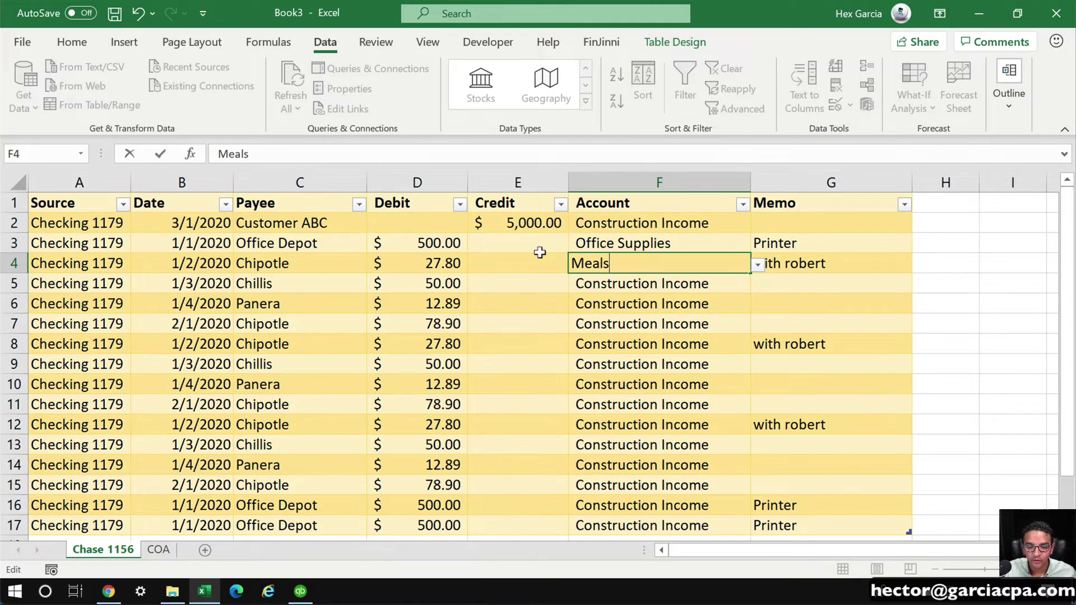
# Choose MEALS from the validation list as the Account in the first Chipotle row
pyautogui.click(757, 263)
pyautogui.scroll(-15, 750, 341)
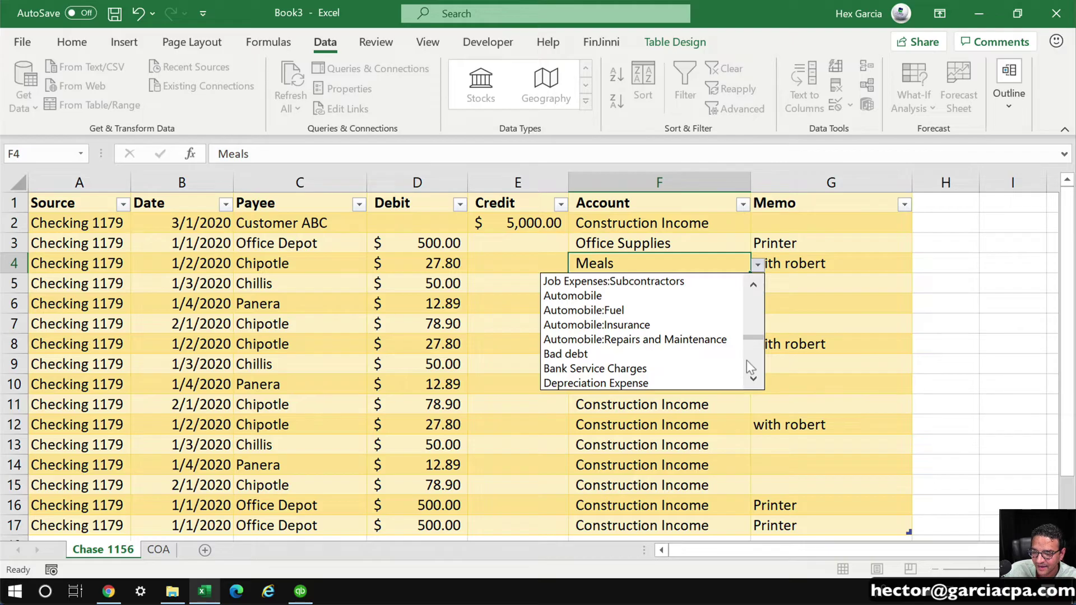
pyautogui.scroll(-5, 746, 361)
pyautogui.click(571, 296)
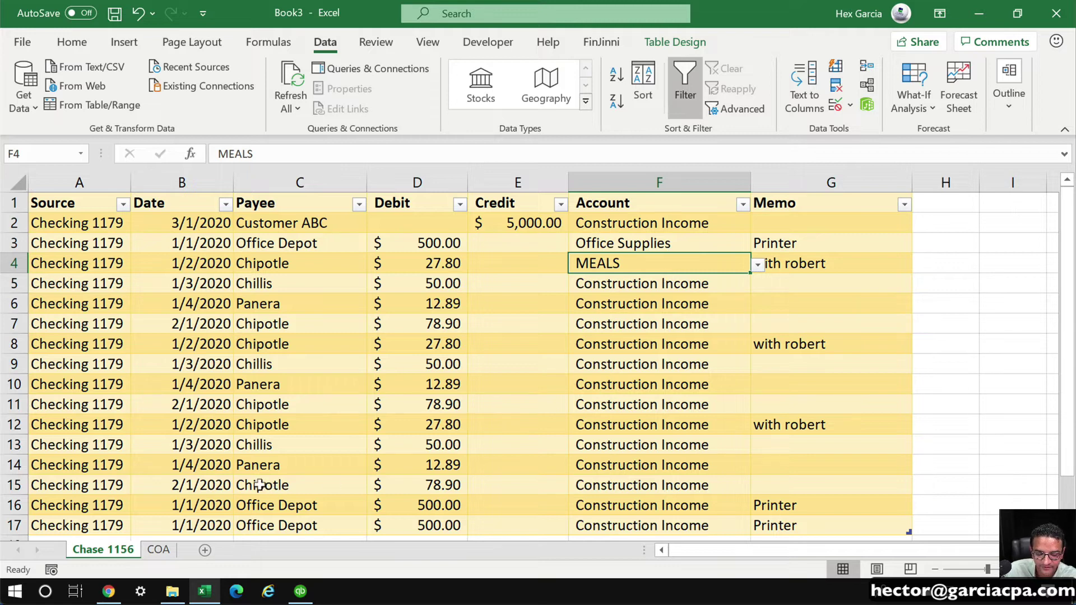
pyautogui.scroll(-1, 273, 420)
pyautogui.scroll(1, 119, 523)
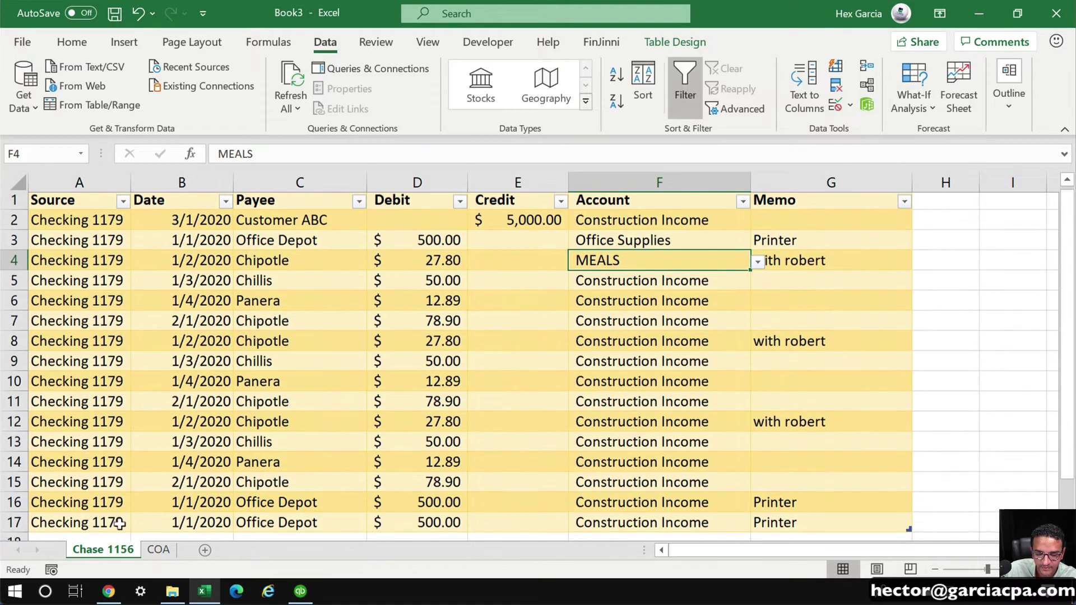
pyautogui.rightClick(107, 550)
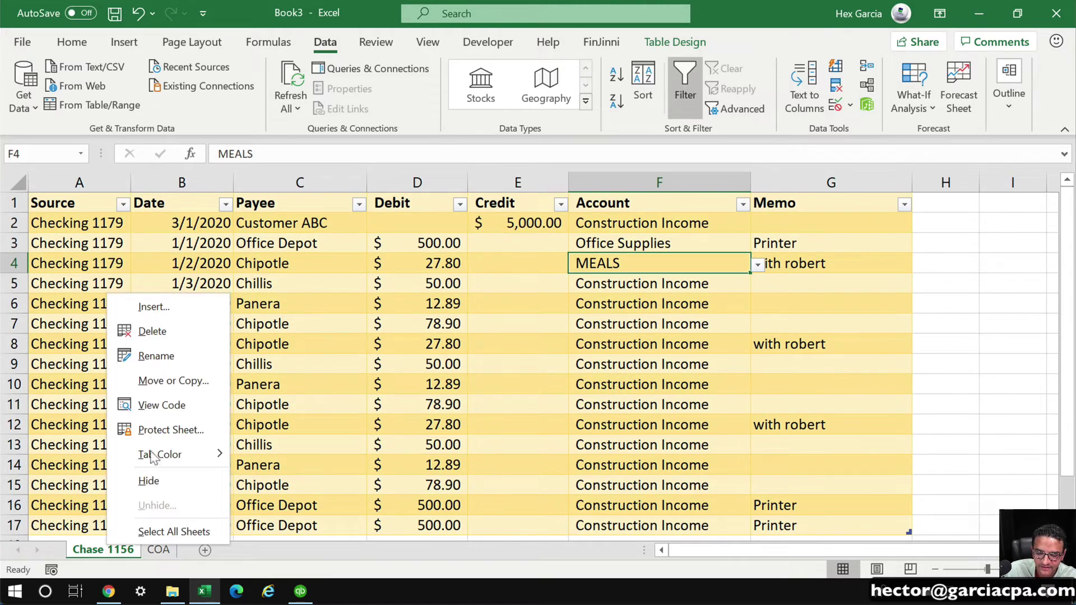
pyautogui.hotkey('ctrl', '1')
pyautogui.click(162, 377)
pyautogui.moveTo(200, 369)
pyautogui.mouseDown()
pyautogui.moveTo(88, 388)
pyautogui.moveTo(180, 368)
pyautogui.mouseUp()
pyautogui.press('Escape')
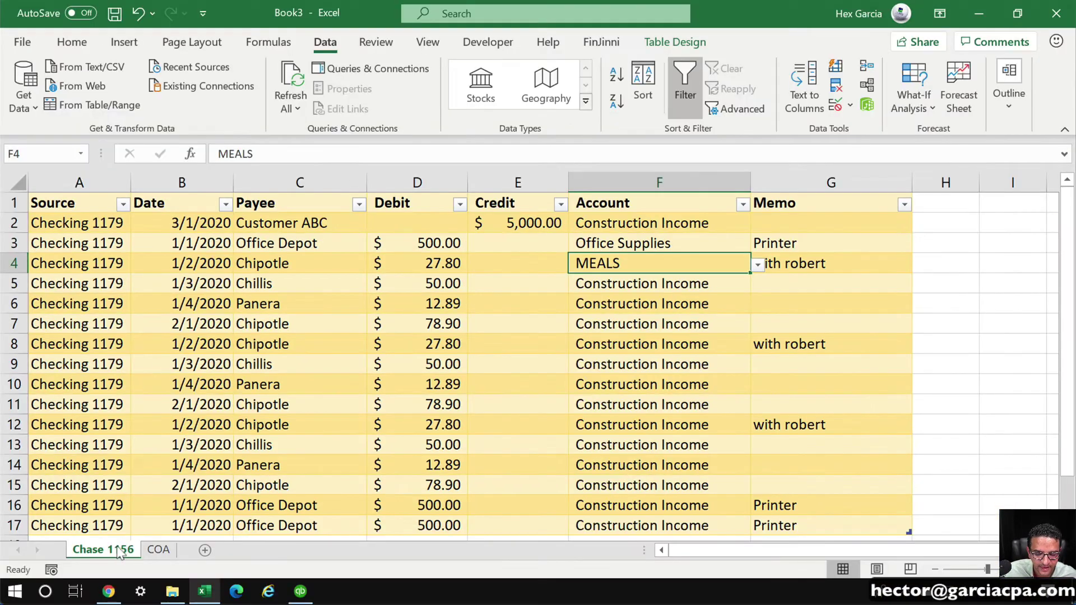
# Create a copy of the Chase 1156 sheet in the same workbook, placed before the original
pyautogui.rightClick(118, 552)
pyautogui.click(168, 380)
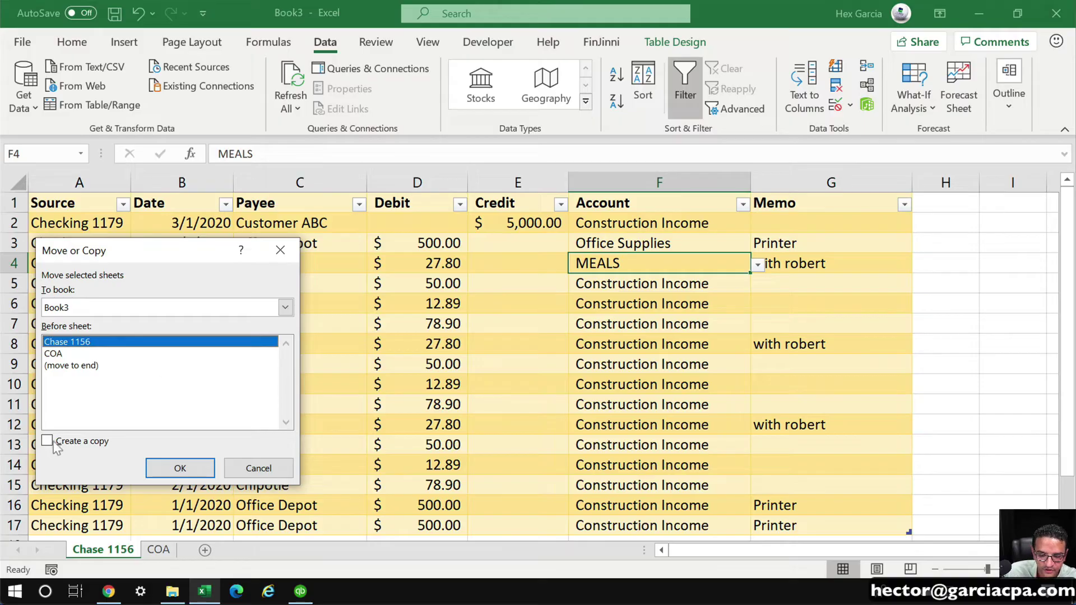
pyautogui.click(58, 441)
pyautogui.click(177, 466)
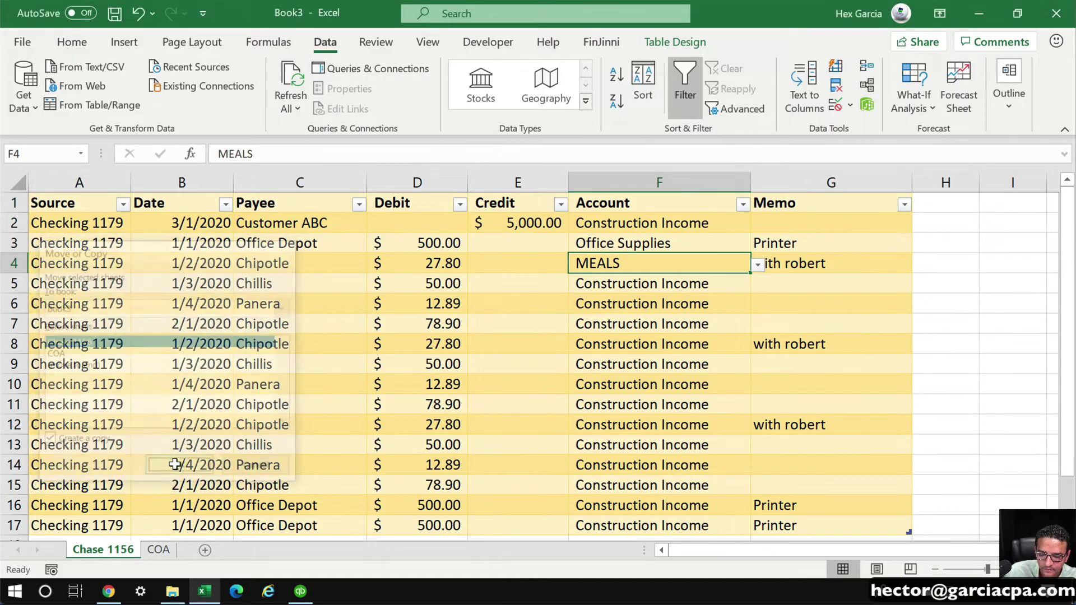
# Rename the copied sheet to Chase 9995
pyautogui.doubleClick(135, 552)
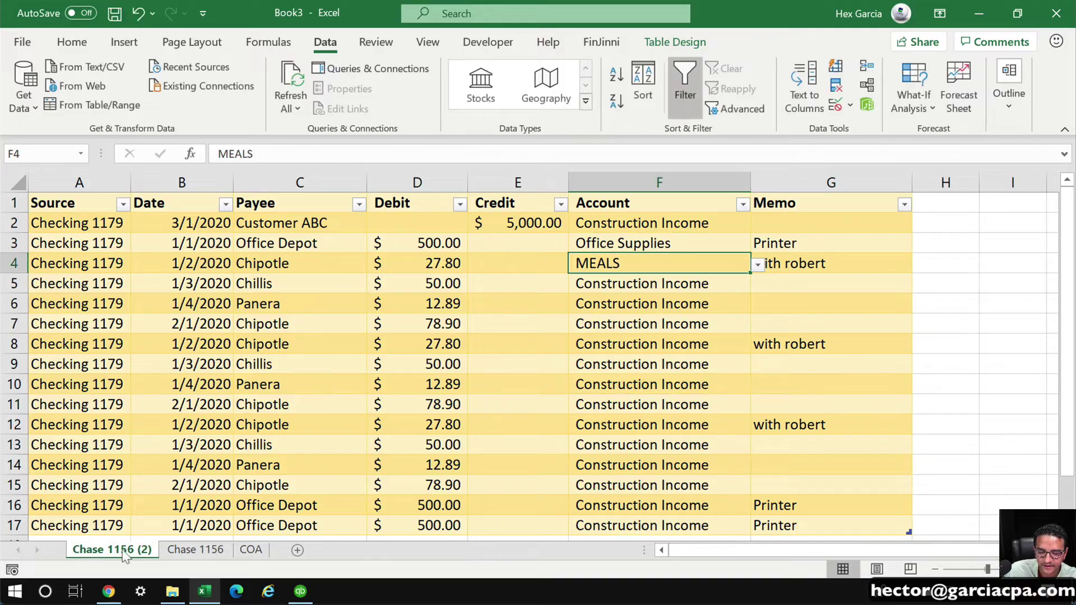
pyautogui.moveTo(108, 551); pyautogui.dragTo(183, 558)
pyautogui.write('9995')
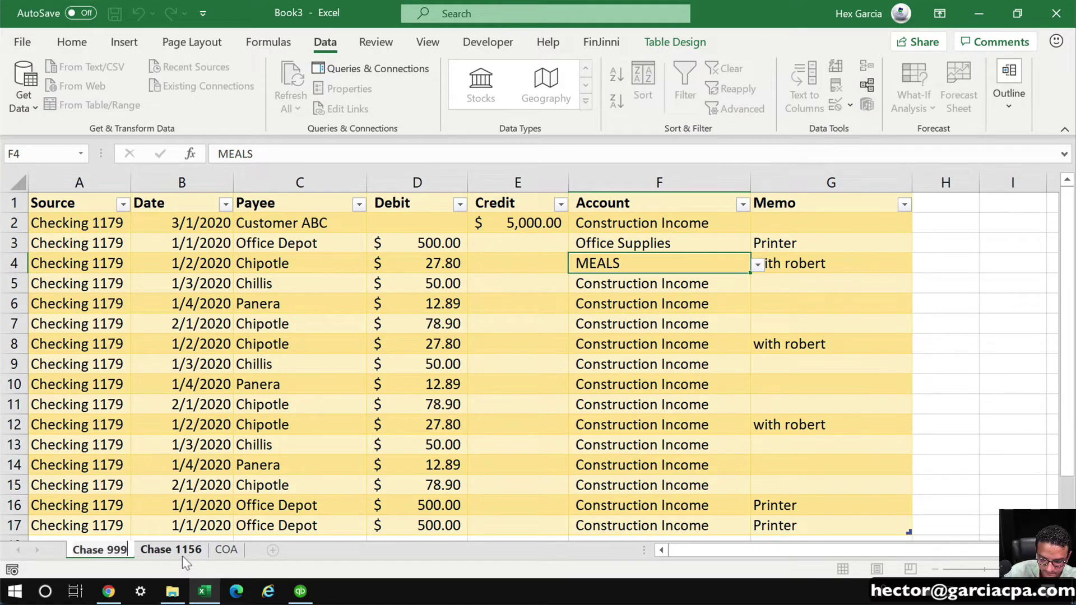
pyautogui.press('Return')
# Delete the entire Account column from the Chase 9995 sheet
pyautogui.click(829, 182)
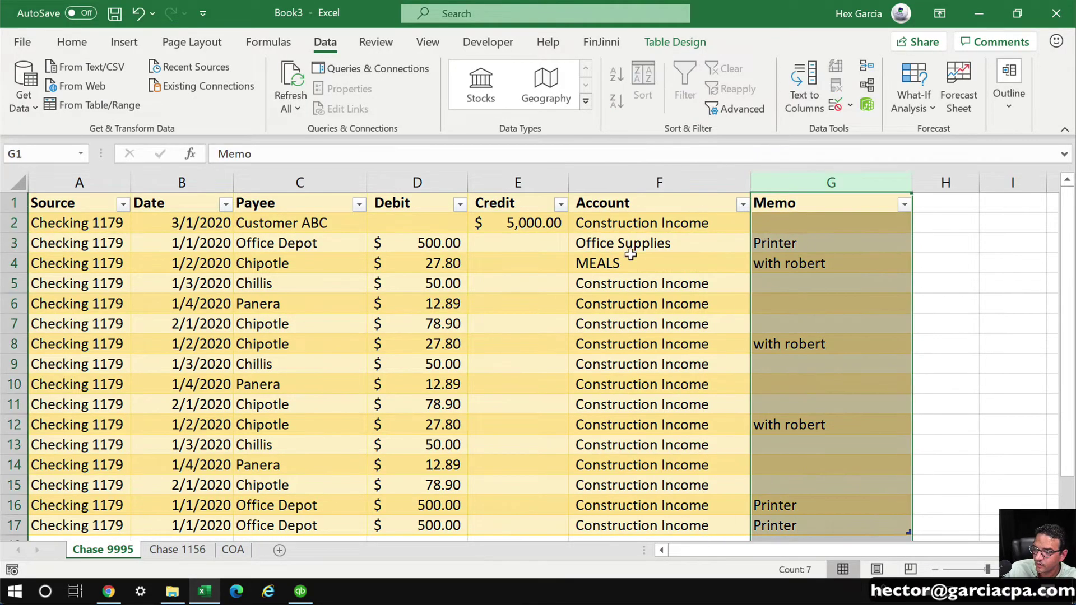
pyautogui.click(637, 181)
pyautogui.rightClick(639, 180)
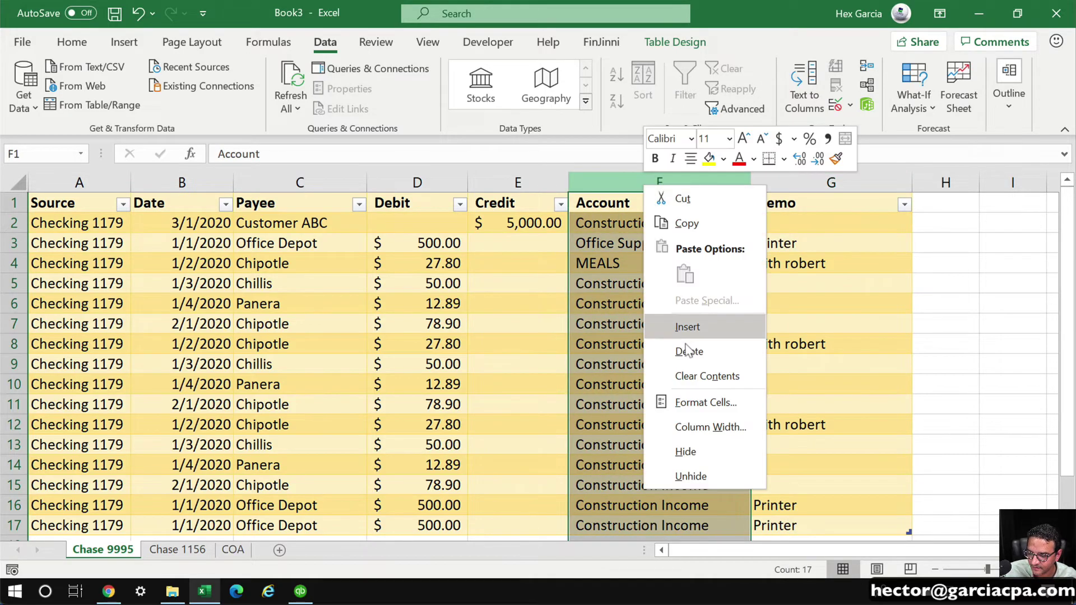
pyautogui.click(688, 351)
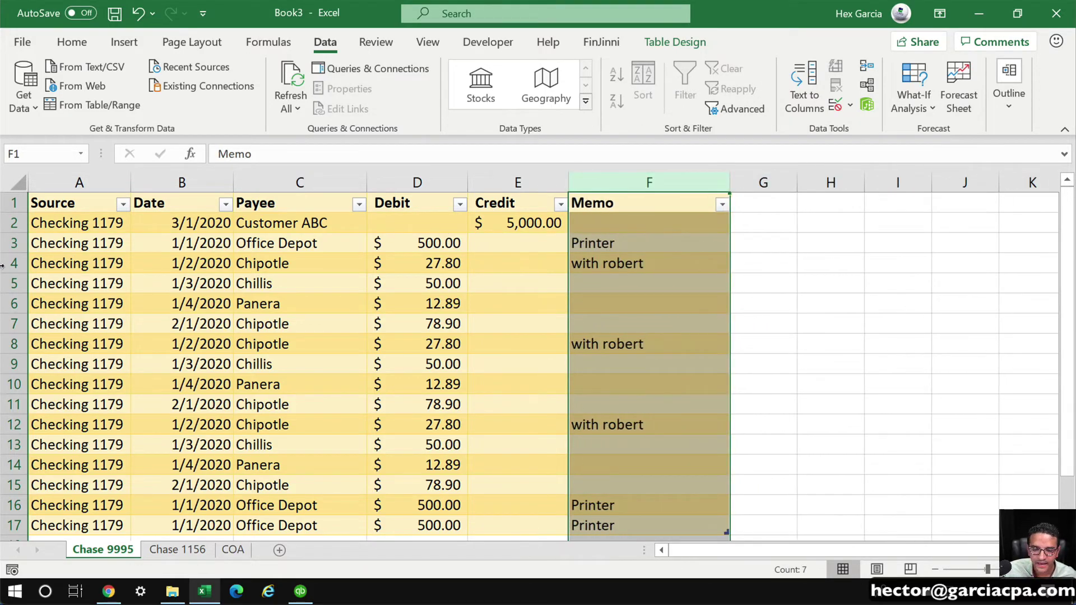
# Clear the contents of all data rows in the Chase 9995 table, keeping the header row
pyautogui.click(64, 220)
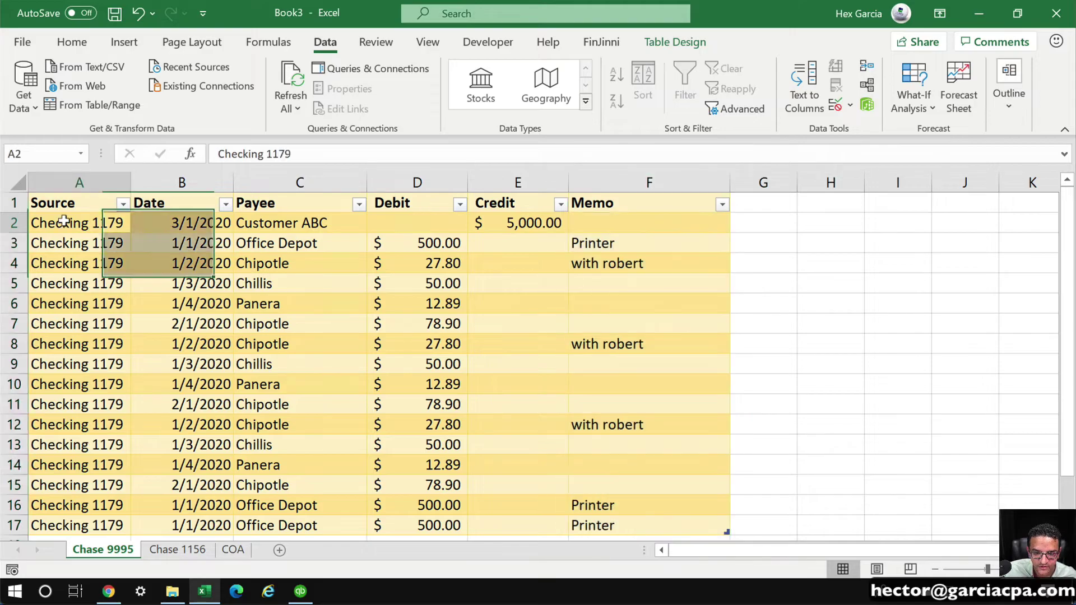
pyautogui.scroll(-6, 654, 345)
pyautogui.scroll(6, 655, 346)
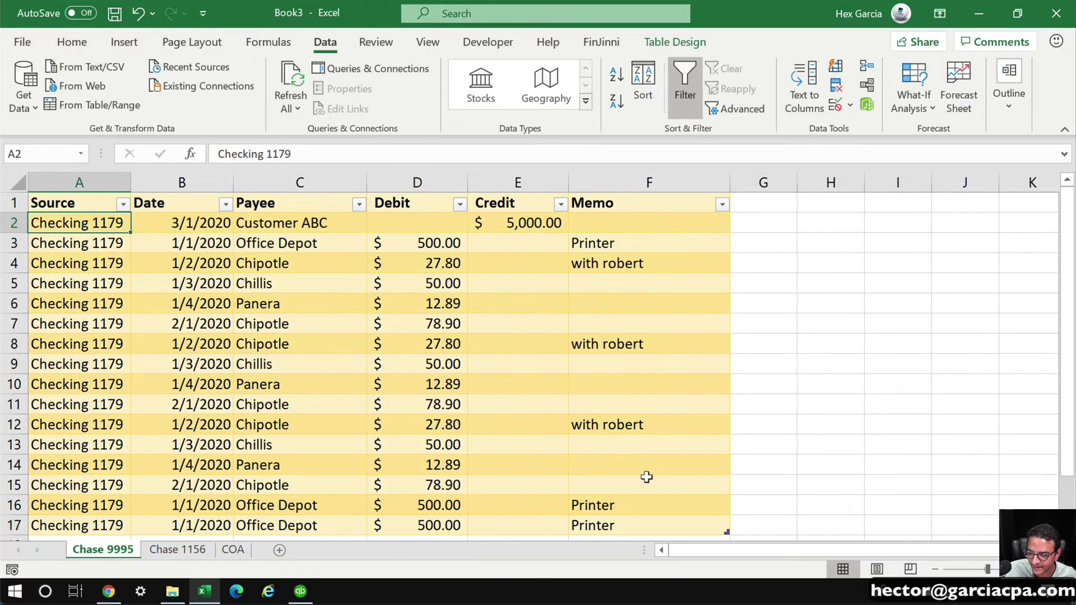
pyautogui.hotkey('ctrl', 'a')
pyautogui.rightClick(621, 379)
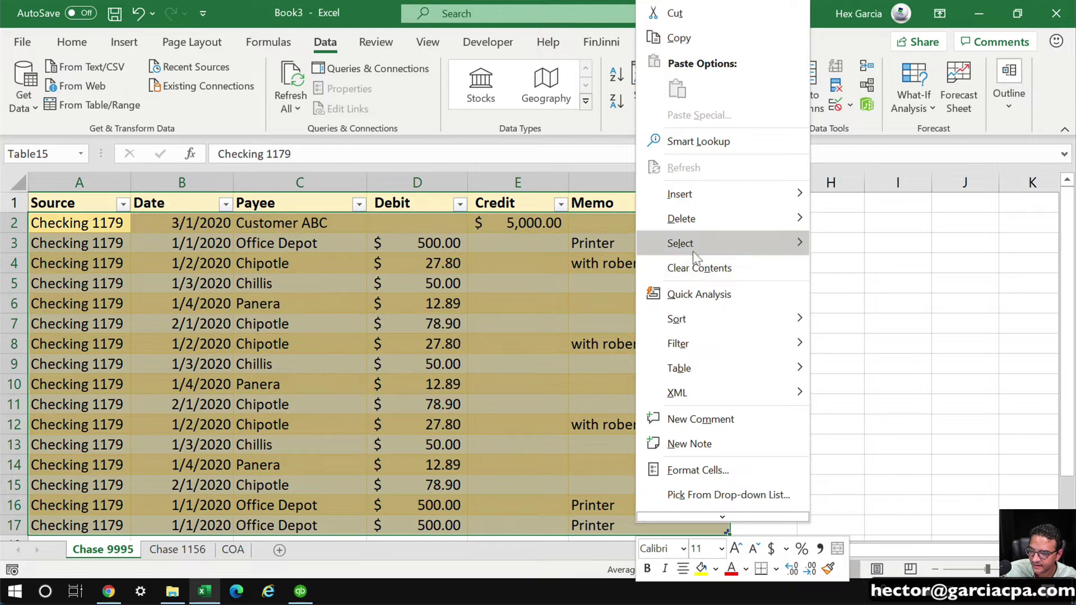
pyautogui.click(698, 268)
pyautogui.click(129, 297)
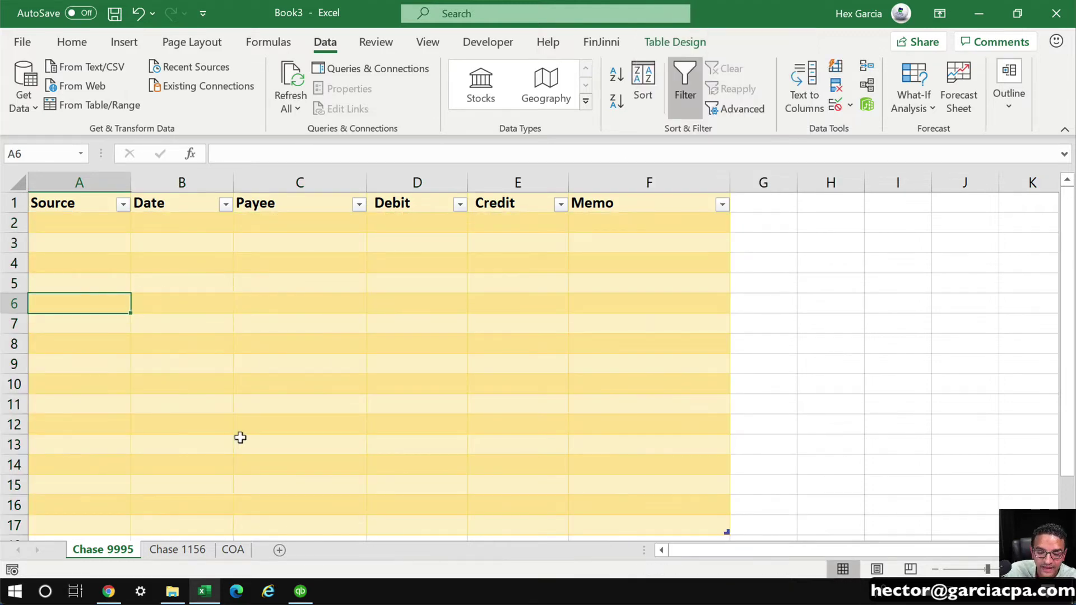
# Enter 12/31/2019 as the Date in the first row of the Chase 9995 table
pyautogui.click(87, 220)
pyautogui.click(170, 215)
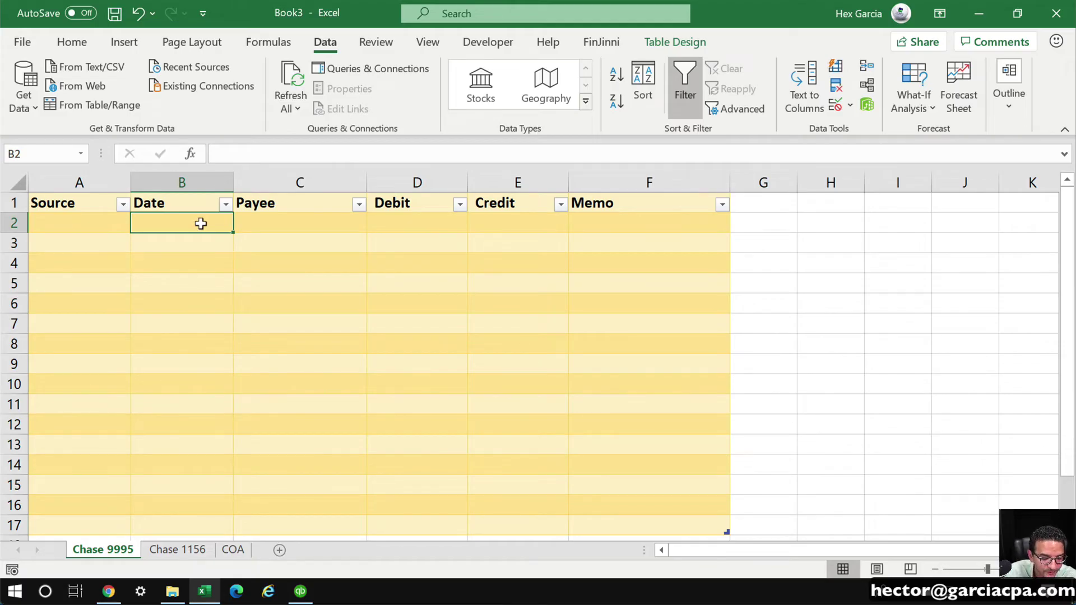
pyautogui.write('12/31')
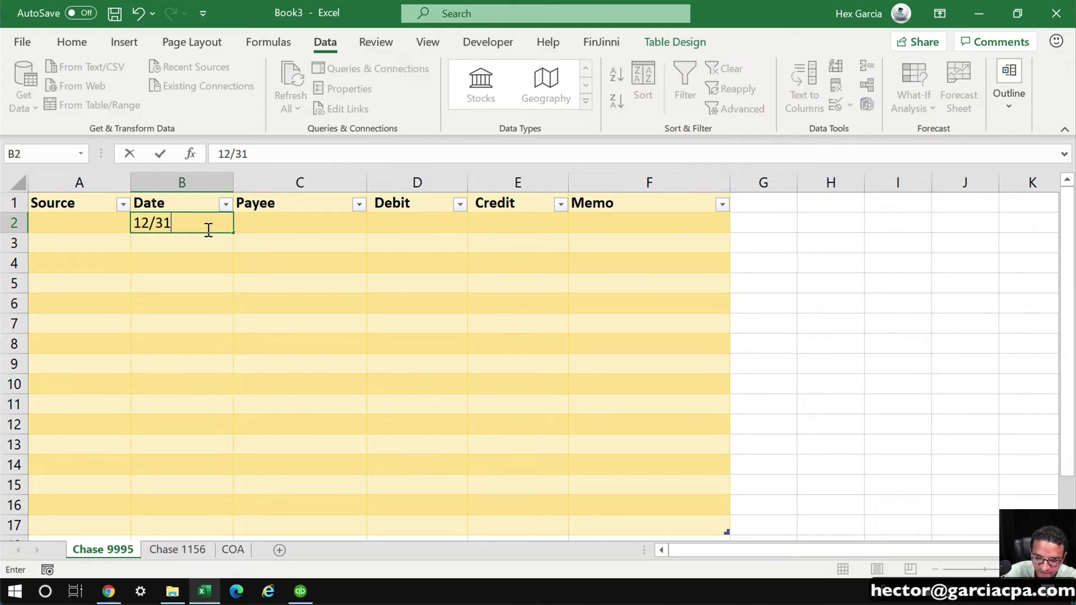
pyautogui.write('/2019')
pyautogui.press('Return')
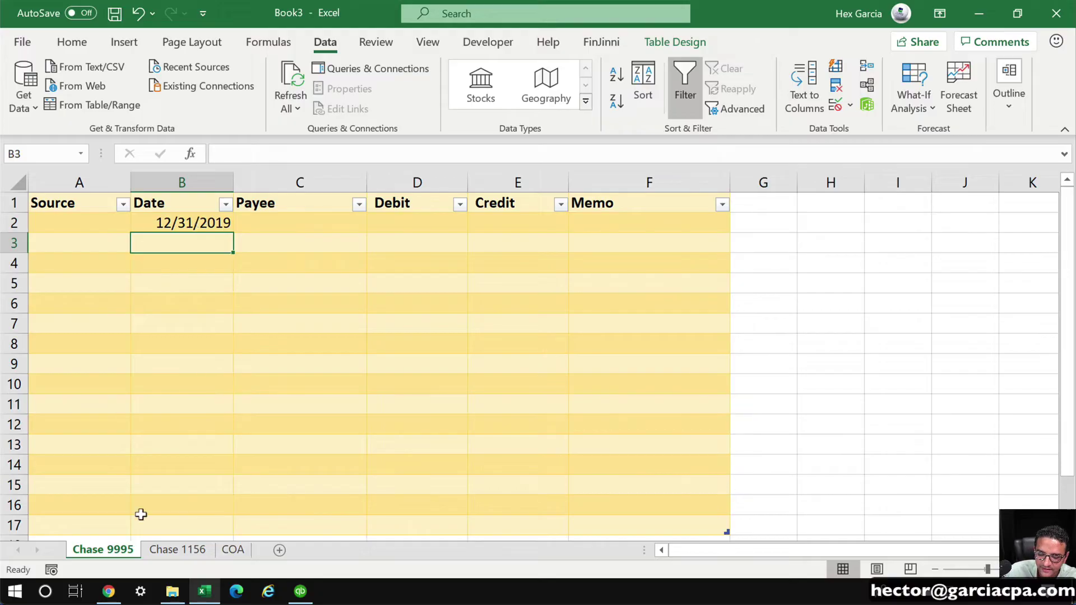
# Copy the account names from Checking through Other Expenses on the COA sheet
pyautogui.click(232, 550)
pyautogui.scroll(3, 236, 275)
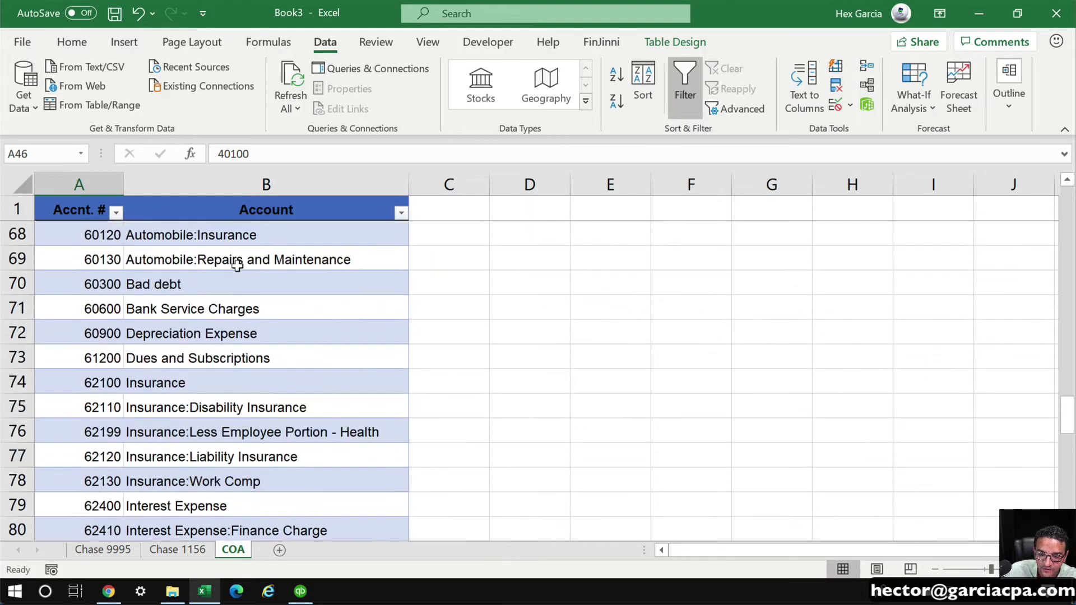
pyautogui.scroll(20, 237, 266)
pyautogui.click(236, 235)
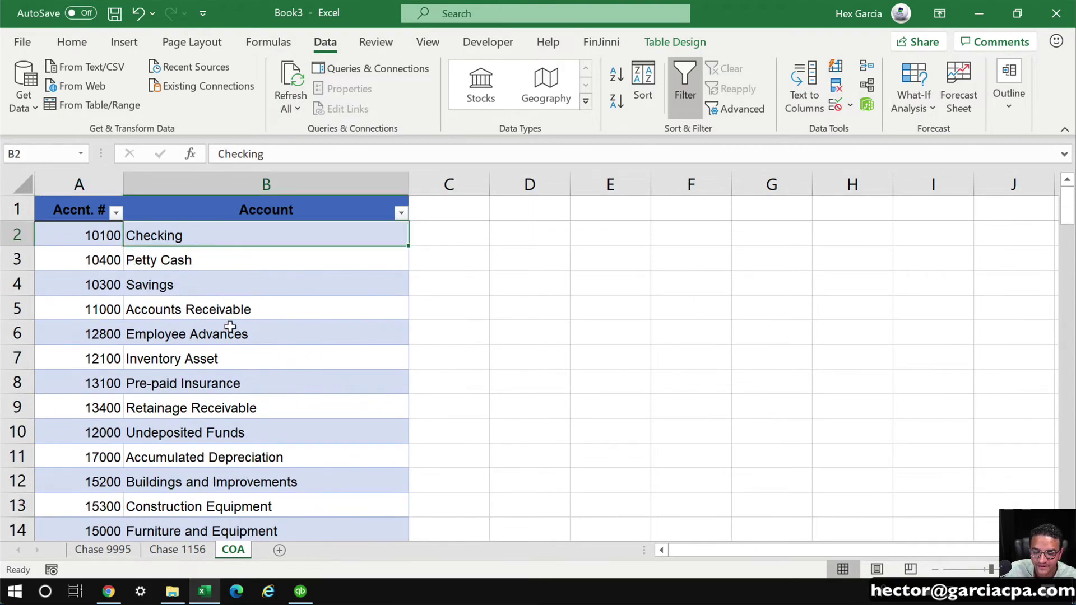
pyautogui.scroll(-20, 230, 327)
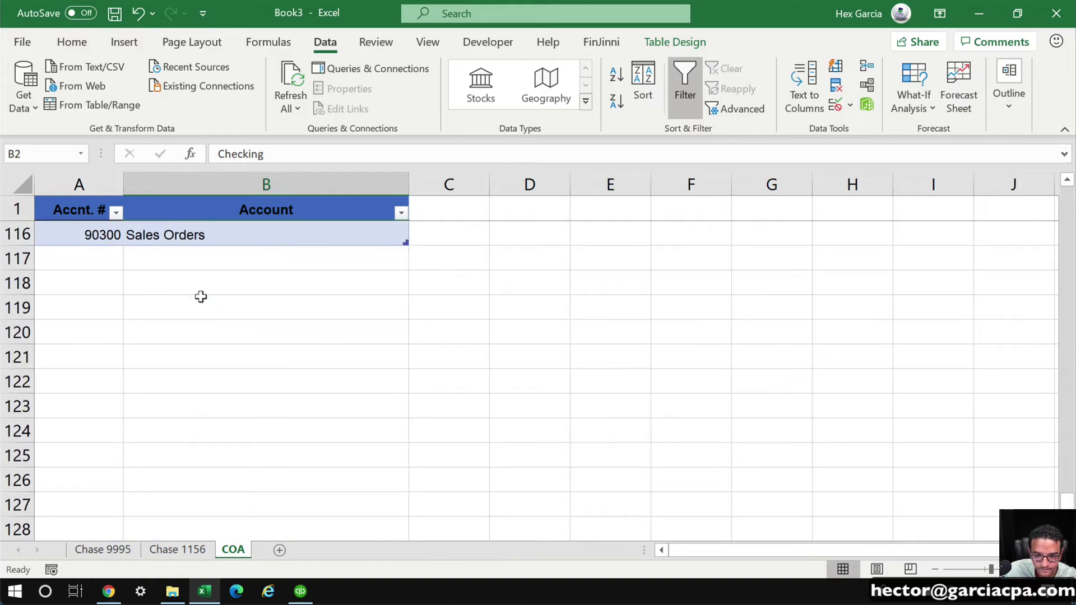
pyautogui.scroll(4, 201, 296)
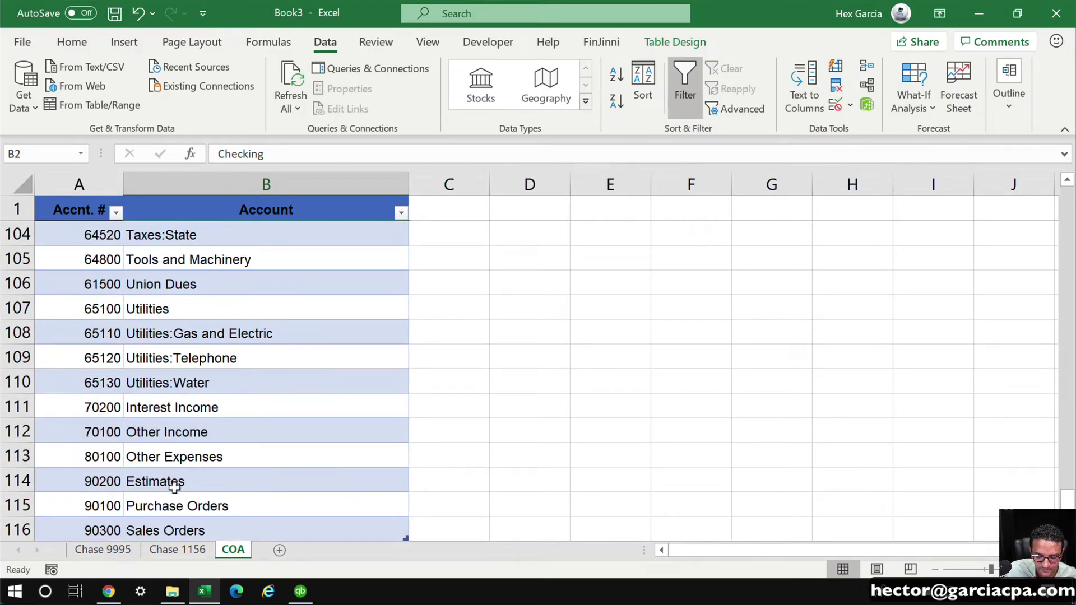
pyautogui.keyDown('shift'); pyautogui.click(183, 449); pyautogui.keyUp('shift')
pyautogui.hotkey('ctrl', 'c')
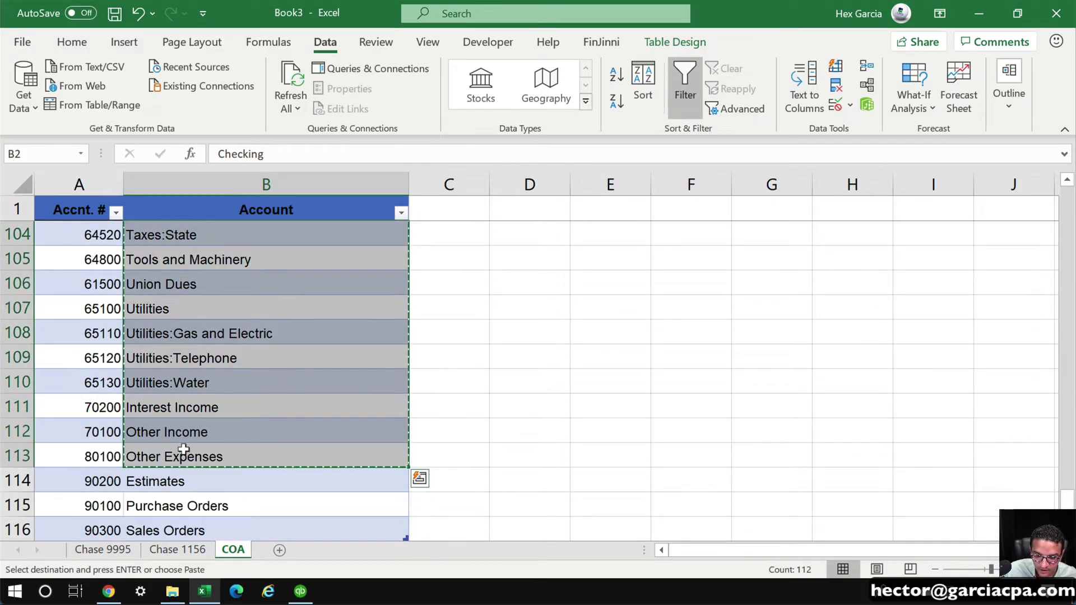
# Try to insert the copied account names before the Memo column on the Chase 9995 sheet, shifting cells right
pyautogui.hotkey('ctrl', 'pageup')
pyautogui.hotkey('ctrl', 'pageup')
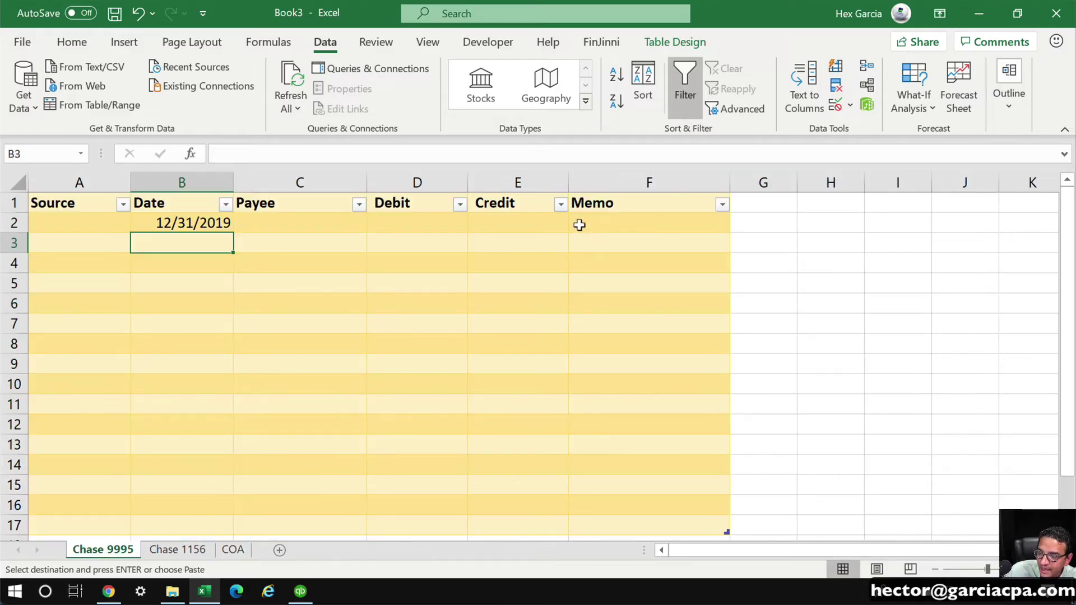
pyautogui.click(607, 220)
pyautogui.click(587, 196)
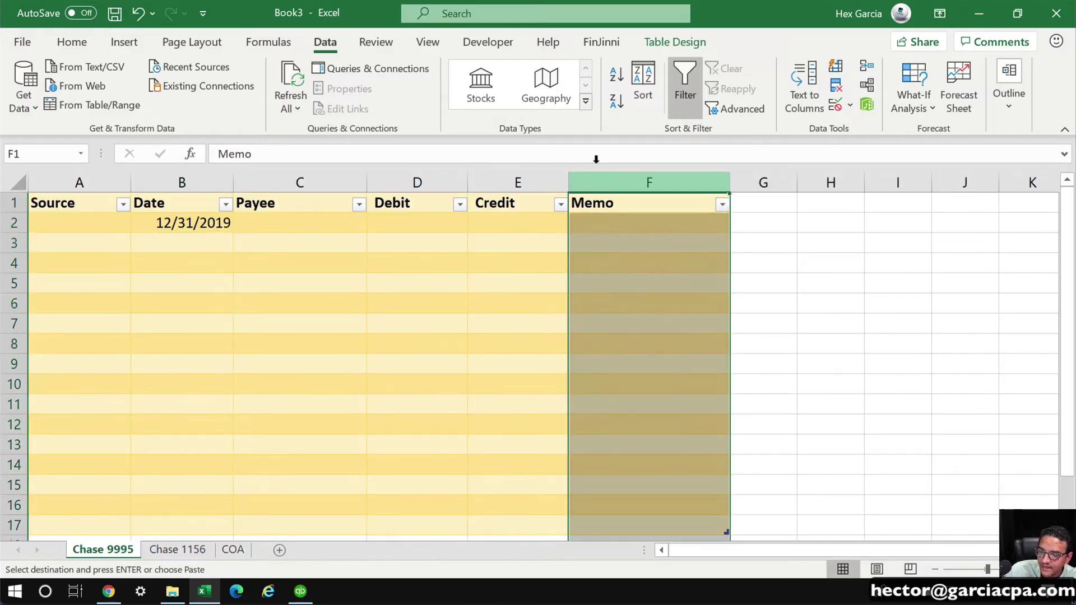
pyautogui.rightClick(611, 183)
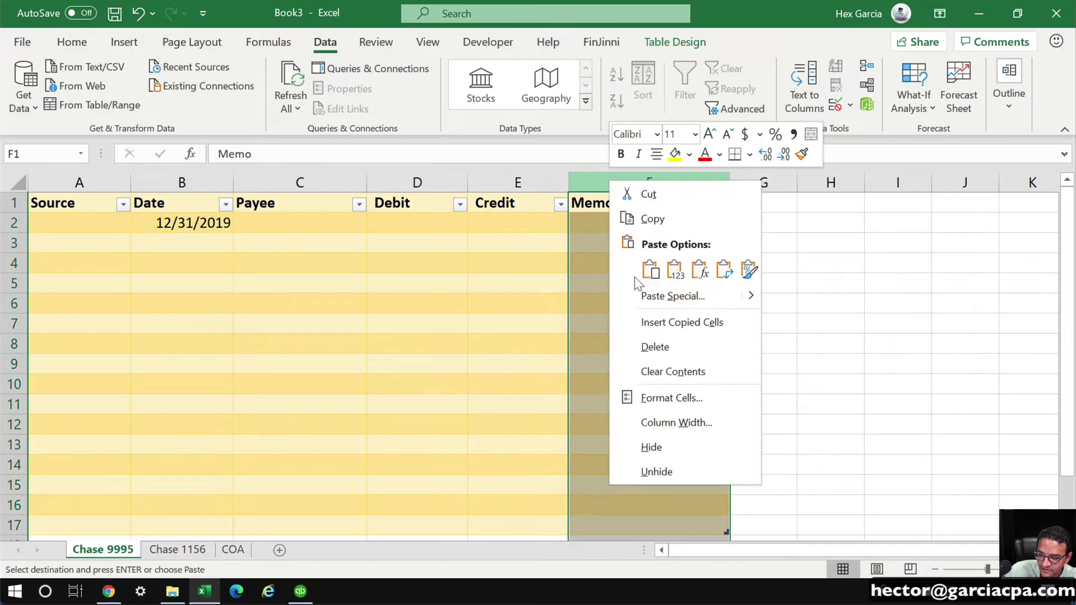
pyautogui.click(659, 324)
pyautogui.click(688, 352)
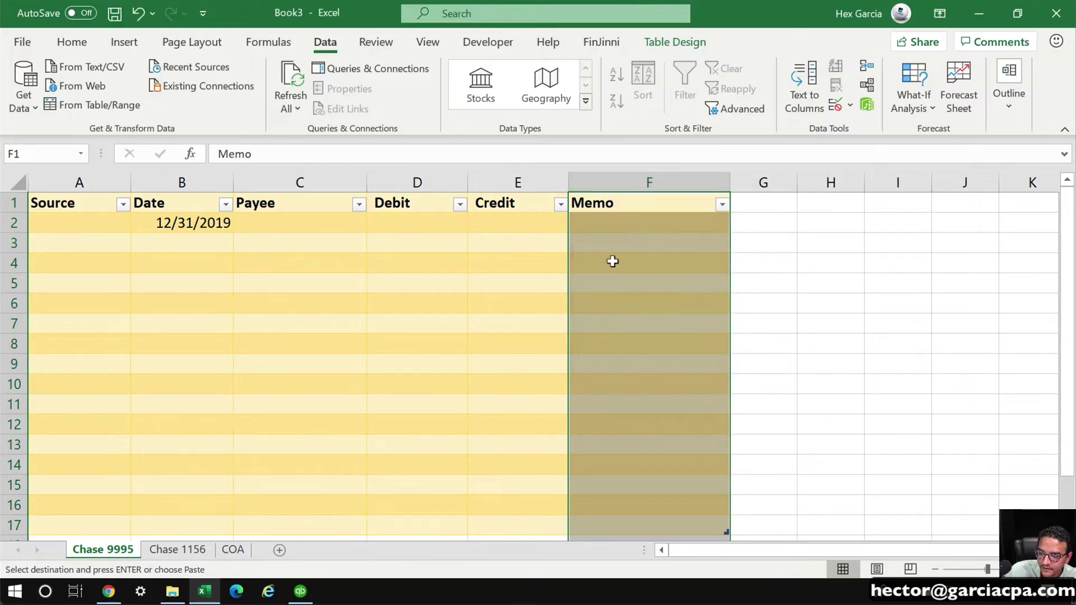
pyautogui.rightClick(611, 185)
pyautogui.click(664, 334)
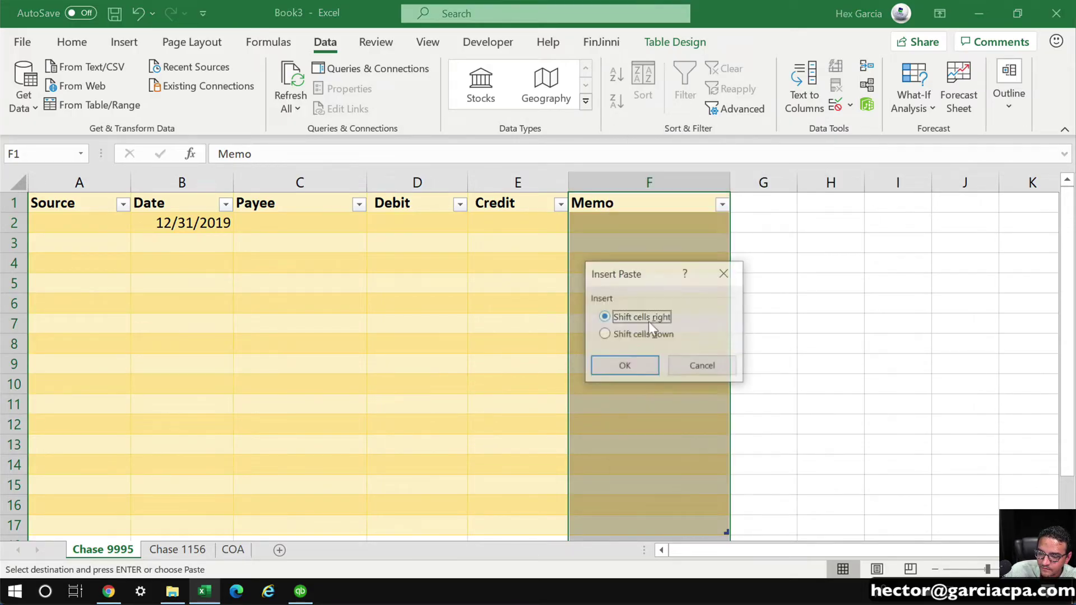
pyautogui.click(624, 365)
pyautogui.press('Return')
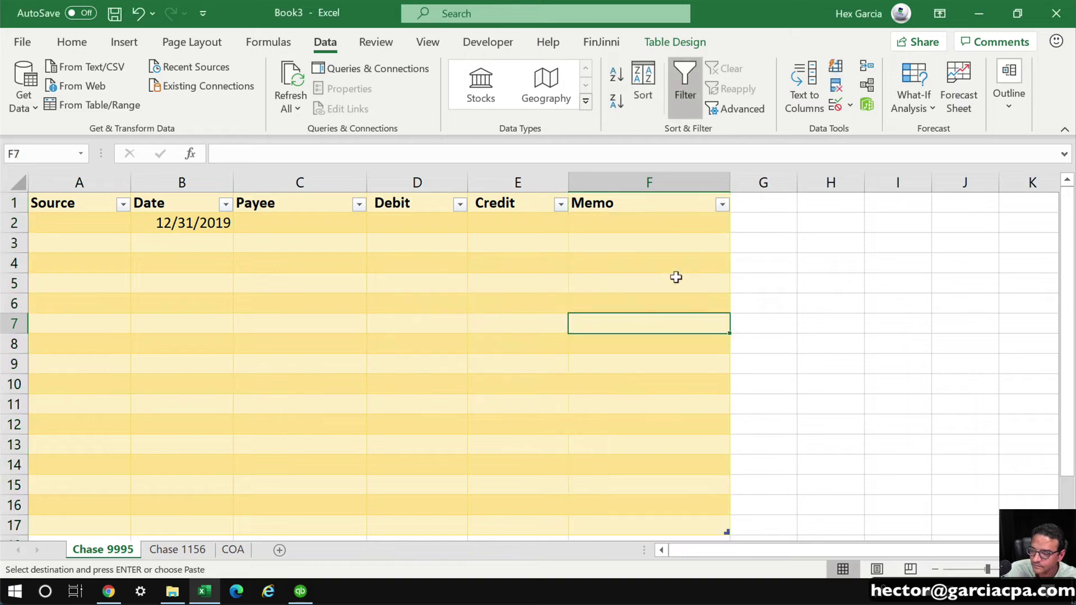
# Insert a blank table column between Credit and Memo on the Chase 9995 sheet
pyautogui.press('Escape')
pyautogui.rightClick(623, 183)
pyautogui.click(662, 324)
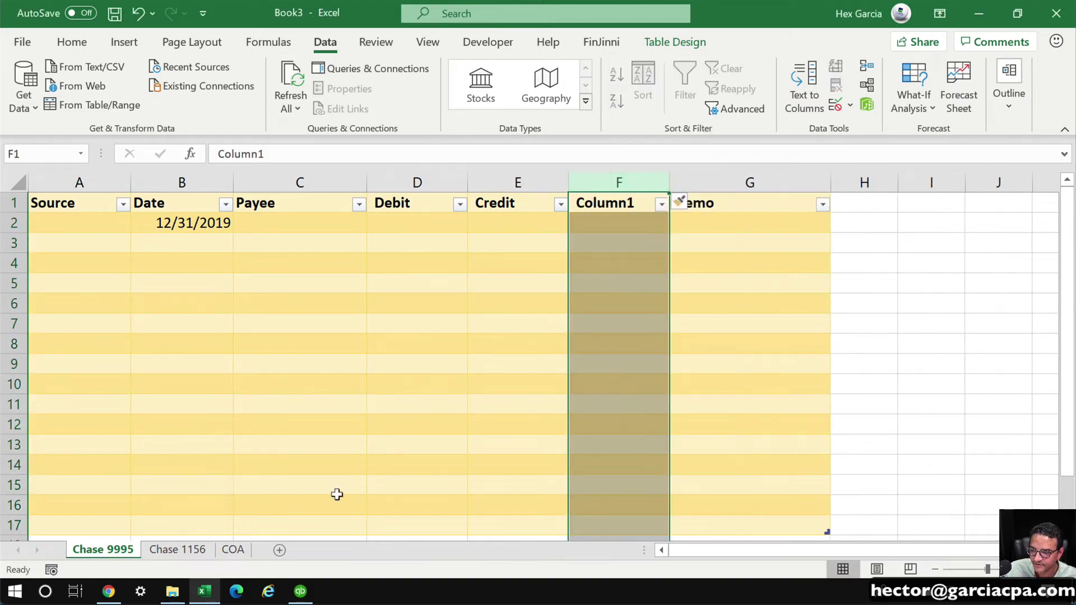
# Copy the account names Checking through Other Expenses from the COA sheet and paste them into Chase 9995 starting at F2
pyautogui.click(233, 549)
pyautogui.click(180, 280)
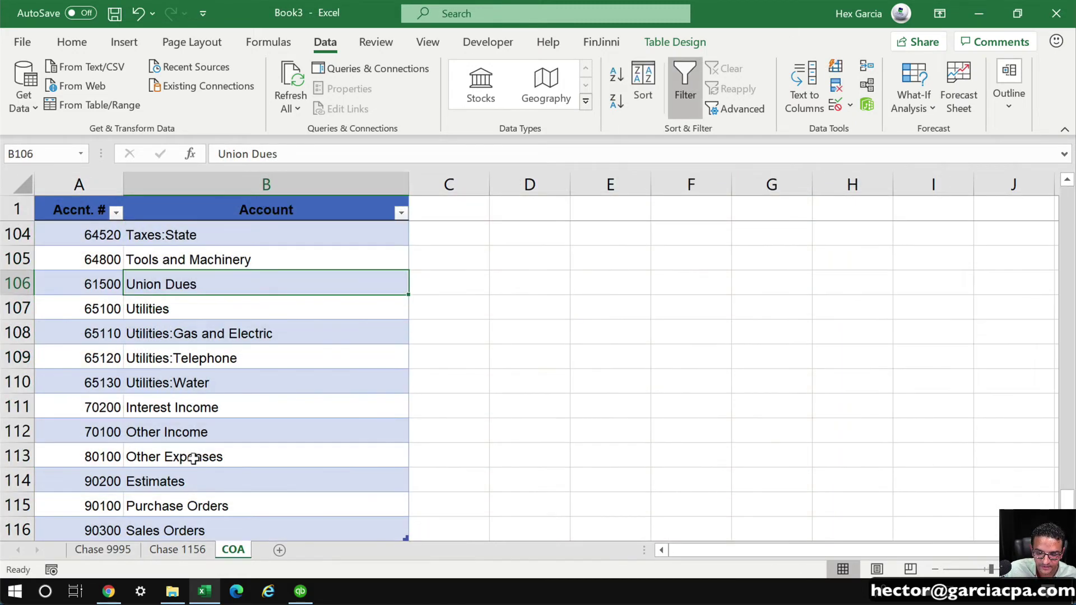
pyautogui.moveTo(185, 457); pyautogui.dragTo(160, 230)
pyautogui.hotkey('ctrl', 'c')
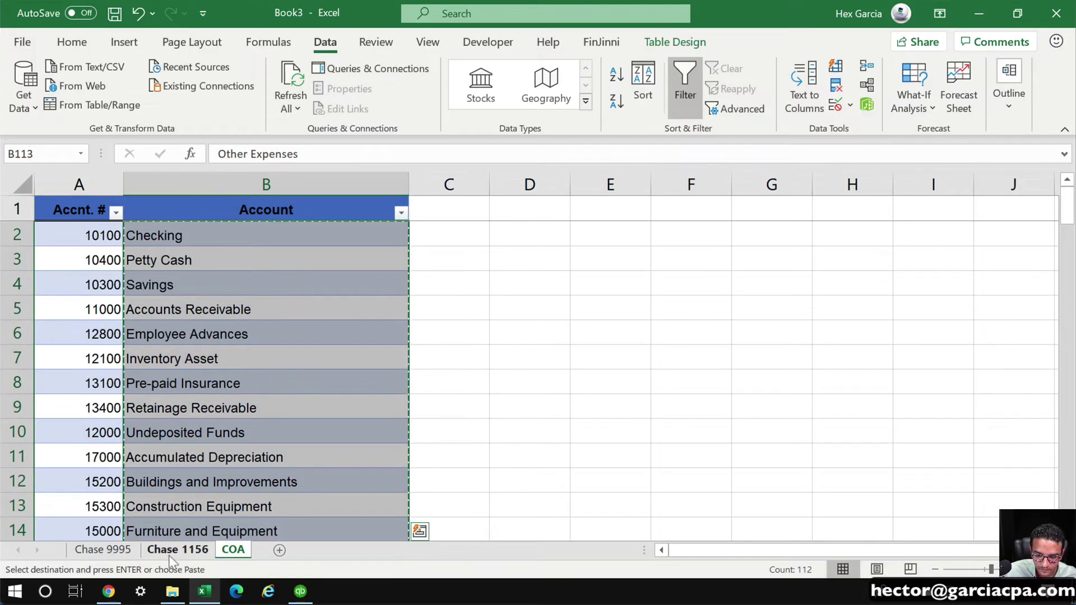
pyautogui.click(170, 552)
pyautogui.click(619, 217)
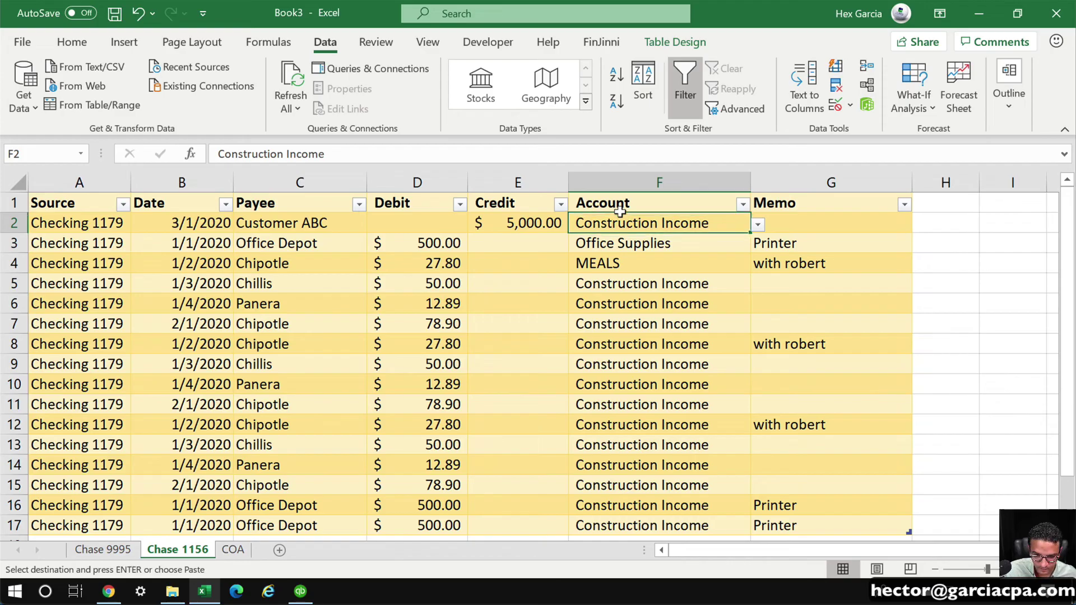
pyautogui.click(110, 550)
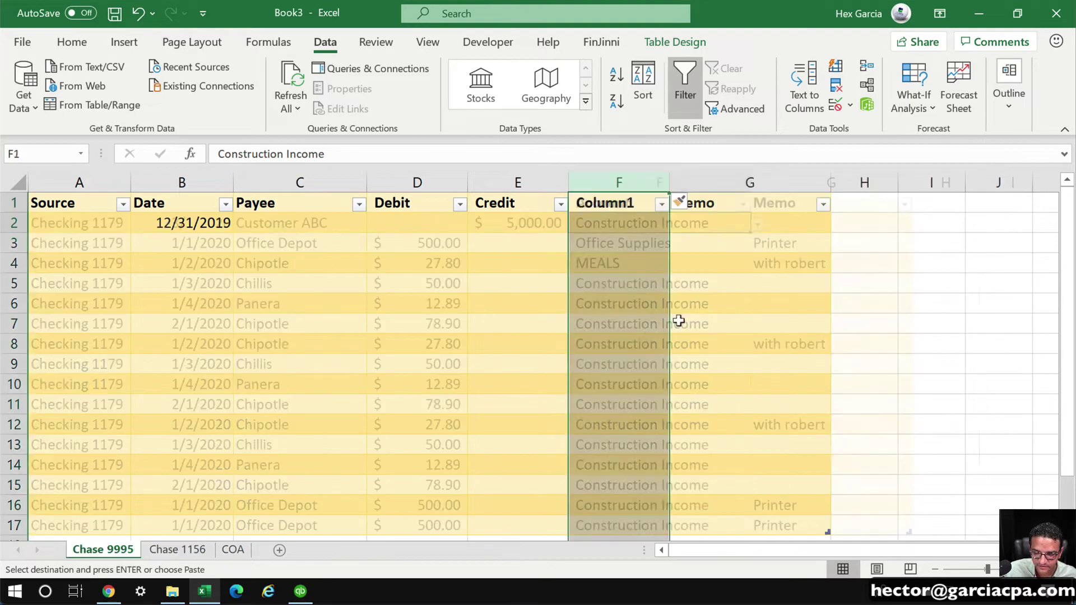
pyautogui.click(621, 221)
pyautogui.hotkey('ctrl', 'v')
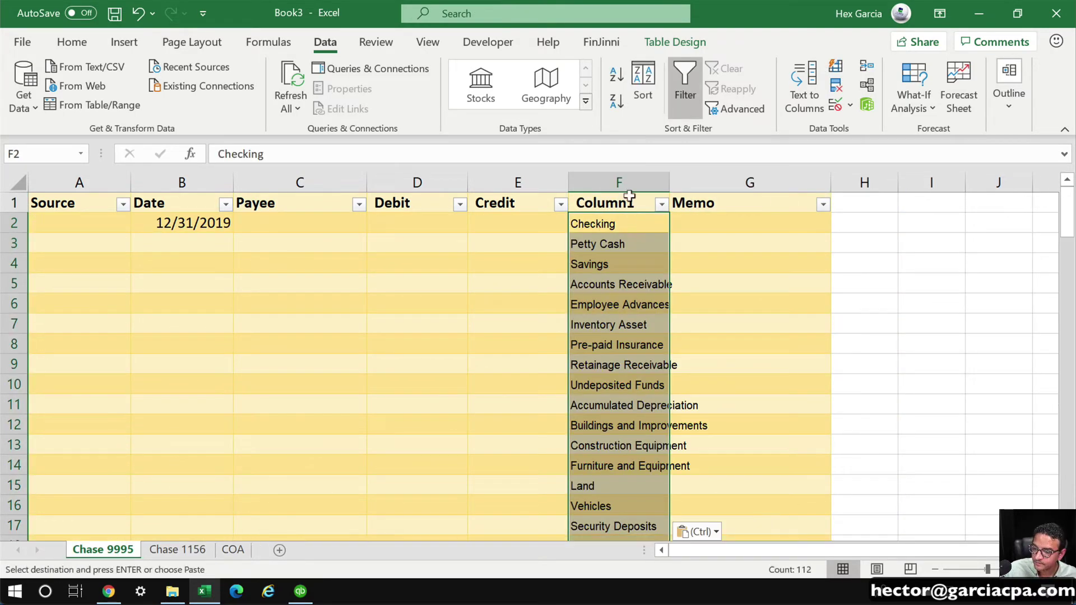
# Rename the Column1 header in F1 as Account
pyautogui.click(630, 197)
pyautogui.doubleClick(631, 198)
pyautogui.write('A')
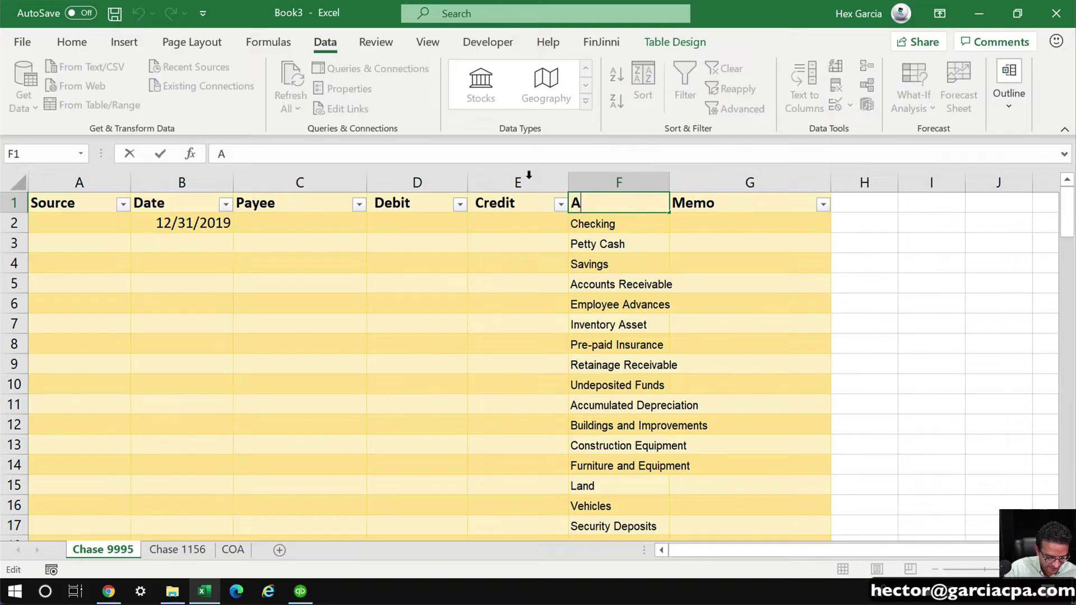
pyautogui.write("ccoubnt'")
pyautogui.press('BackSpace')
pyautogui.press('BackSpace')
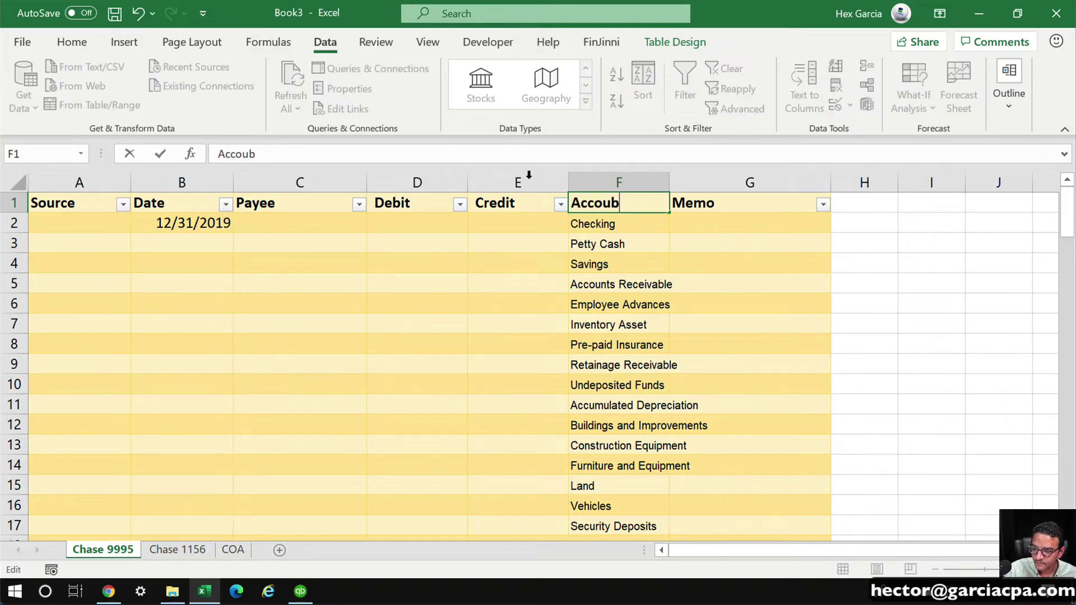
pyautogui.write('n')
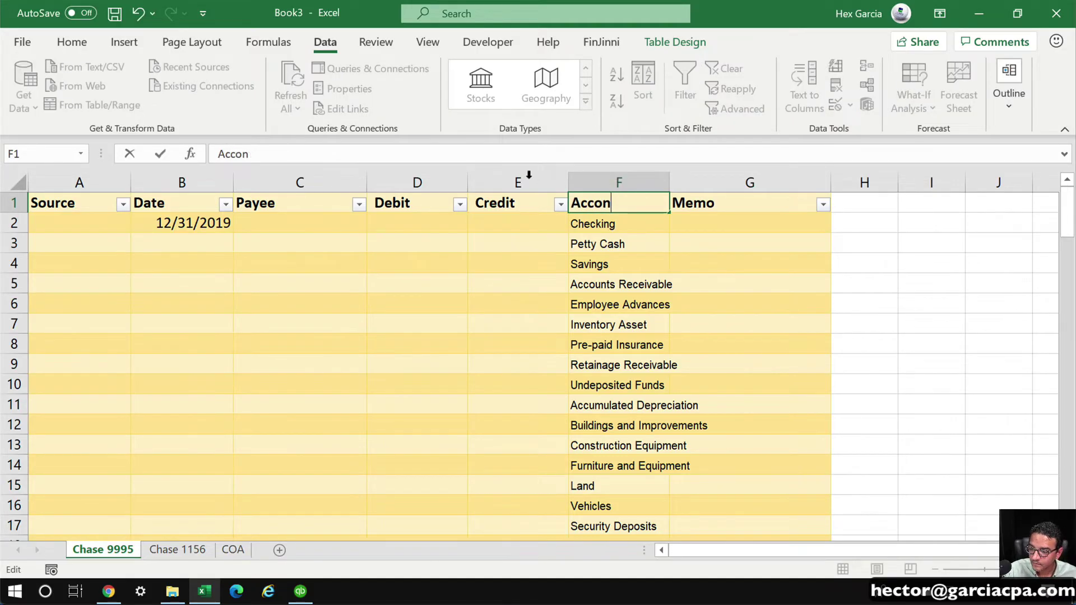
pyautogui.write('tount')
pyautogui.press('Return')
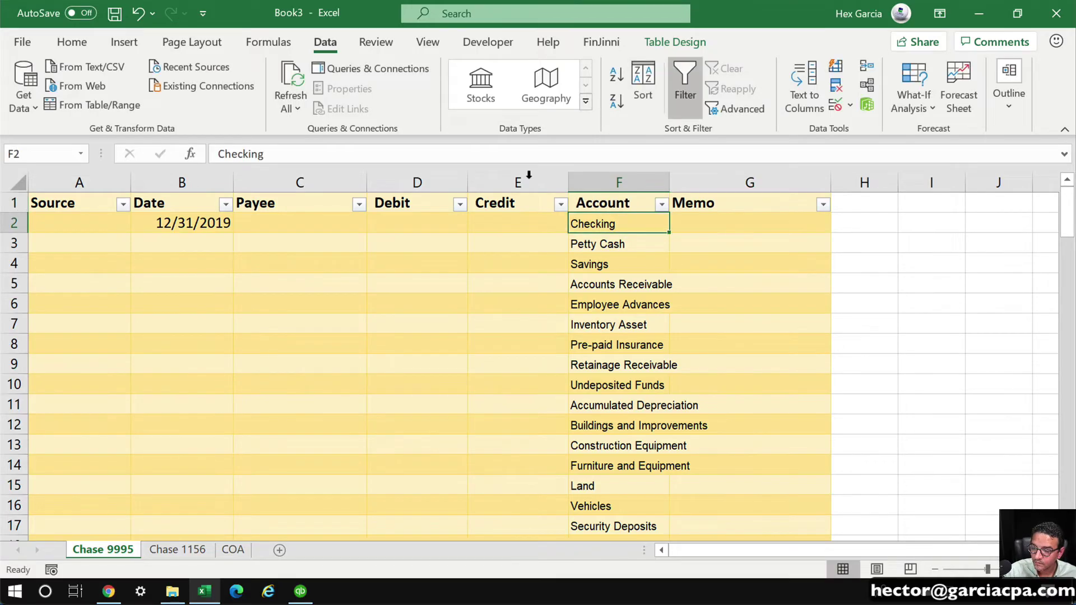
# Enter 0 in D2 and fill it down the Debit column for all account rows
pyautogui.click(426, 215)
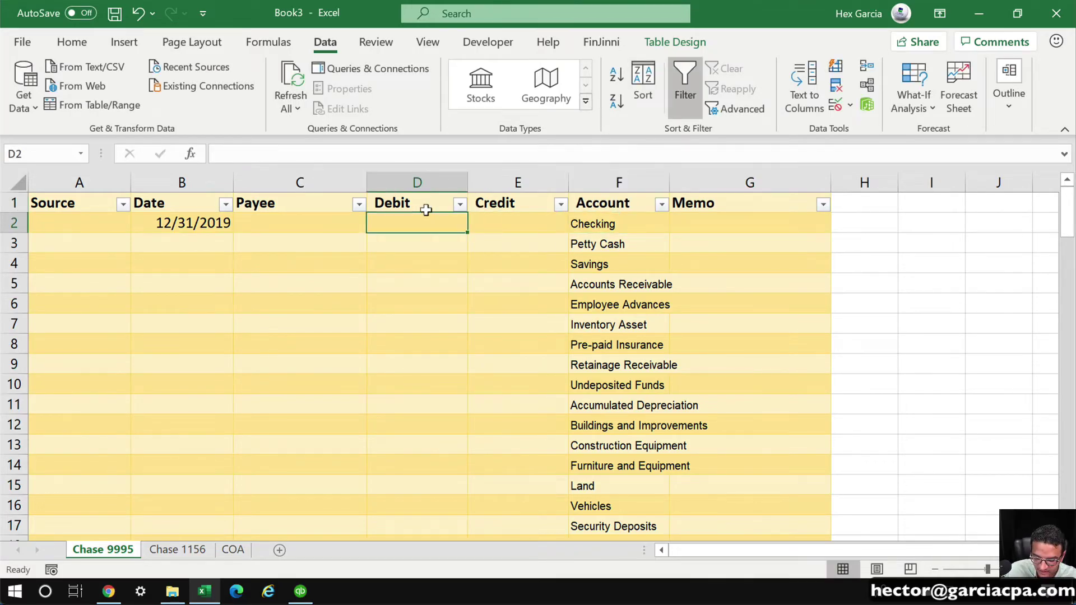
pyautogui.write('0')
pyautogui.press('Return')
pyautogui.click(432, 219)
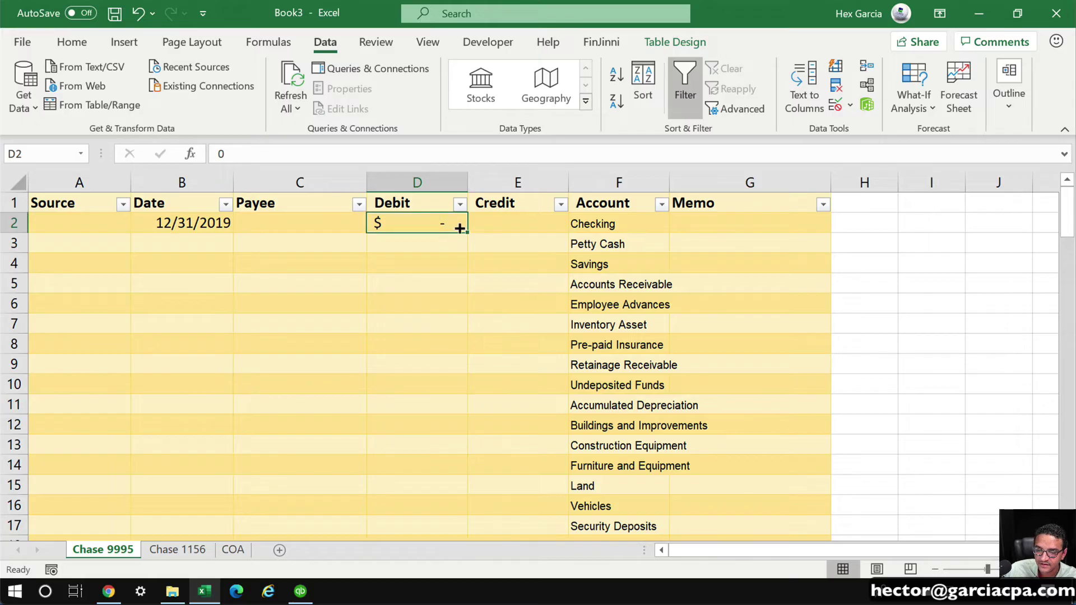
pyautogui.doubleClick(466, 231)
pyautogui.click(419, 338)
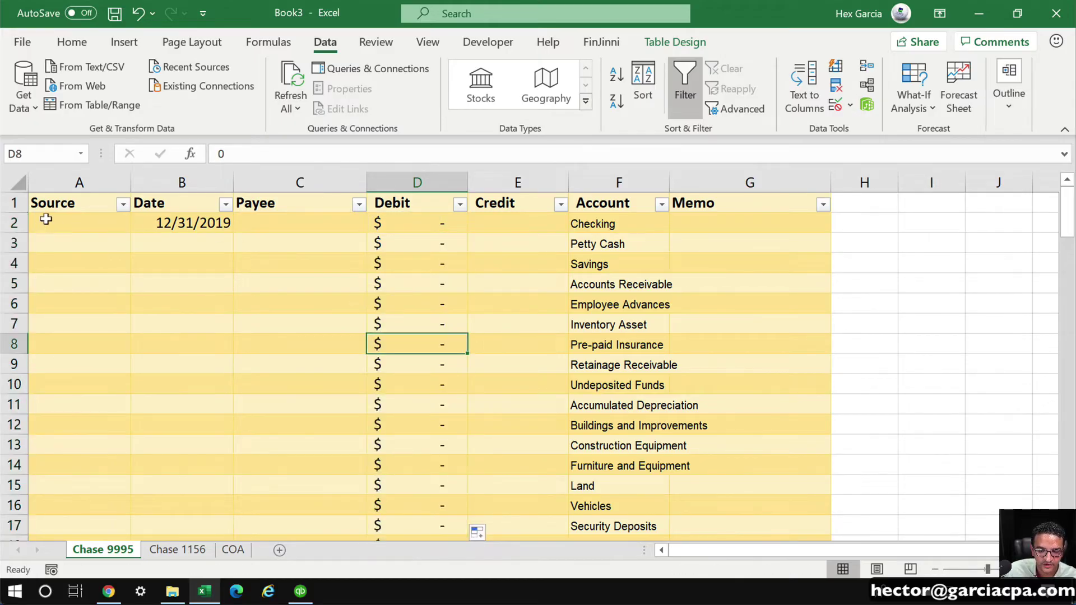
# Fill the date 12/31/2019 from B2 down the Date column through row 113
pyautogui.click(185, 215)
pyautogui.scroll(-13, 186, 409)
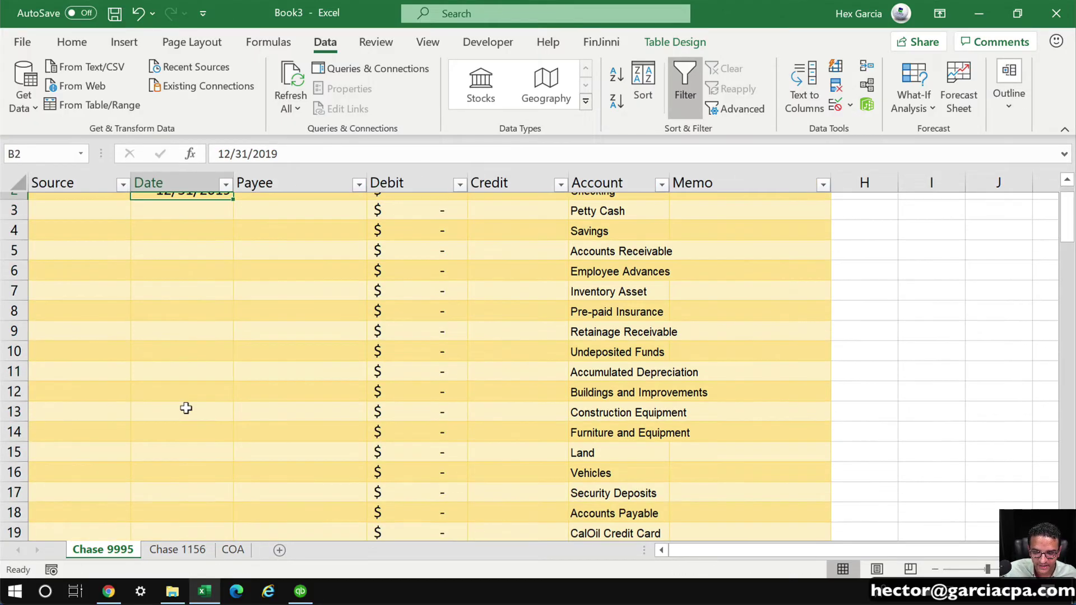
pyautogui.scroll(-20, 193, 410)
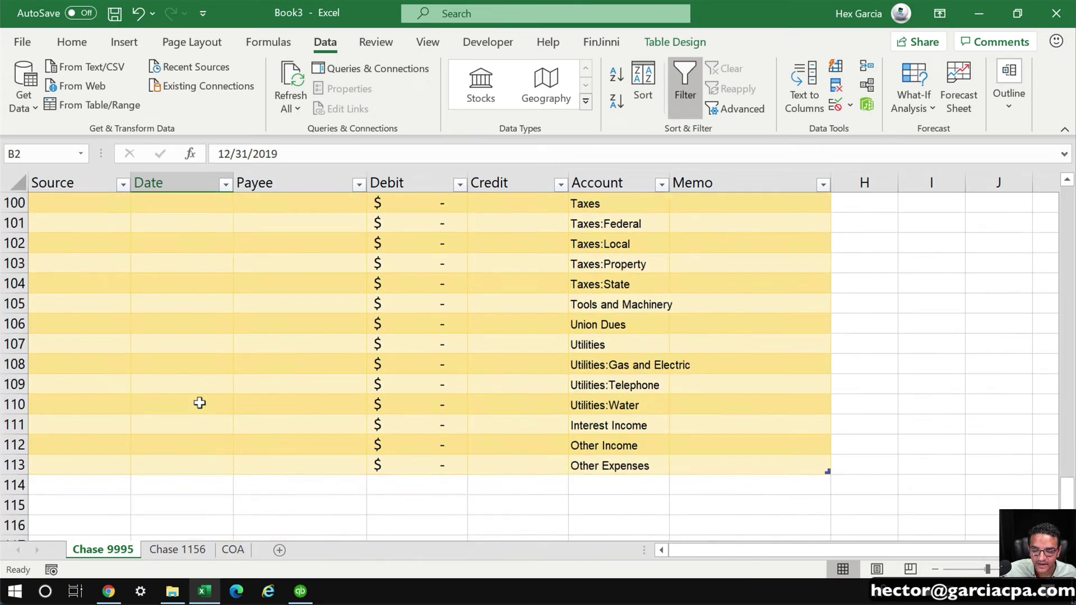
pyautogui.scroll(-2, 200, 402)
pyautogui.keyDown('shift'); pyautogui.click(179, 343); pyautogui.keyUp('shift')
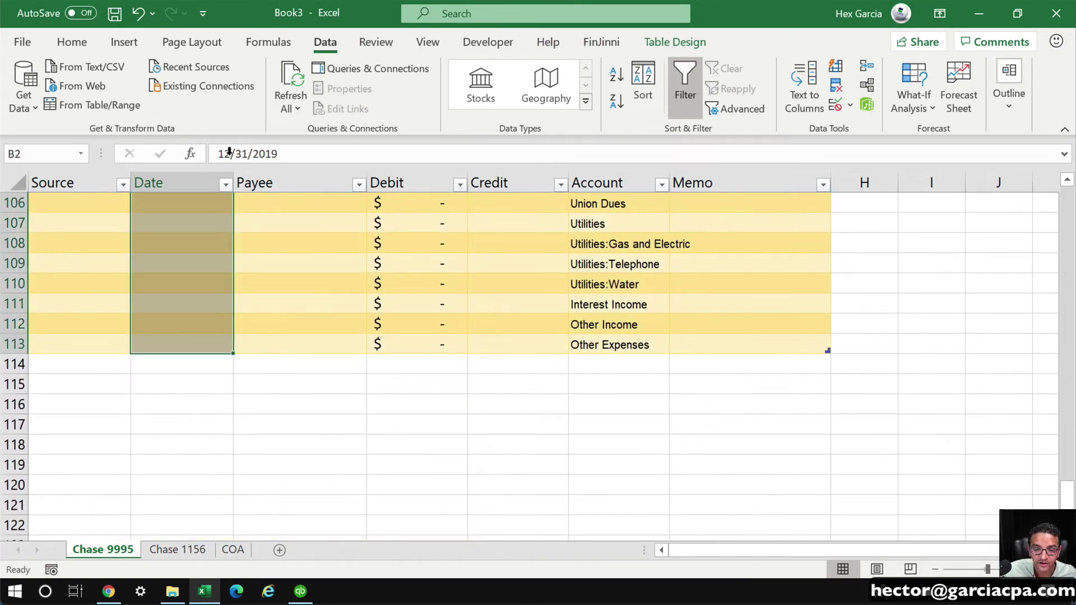
pyautogui.hotkey('ctrl', 'd')
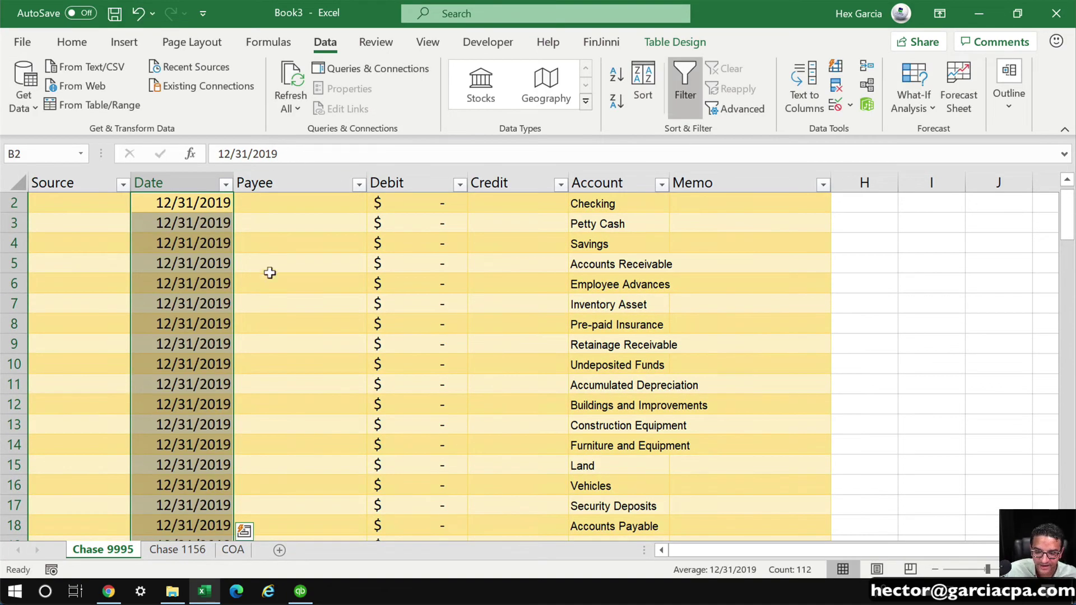
pyautogui.click(271, 297)
pyautogui.scroll(1, 264, 281)
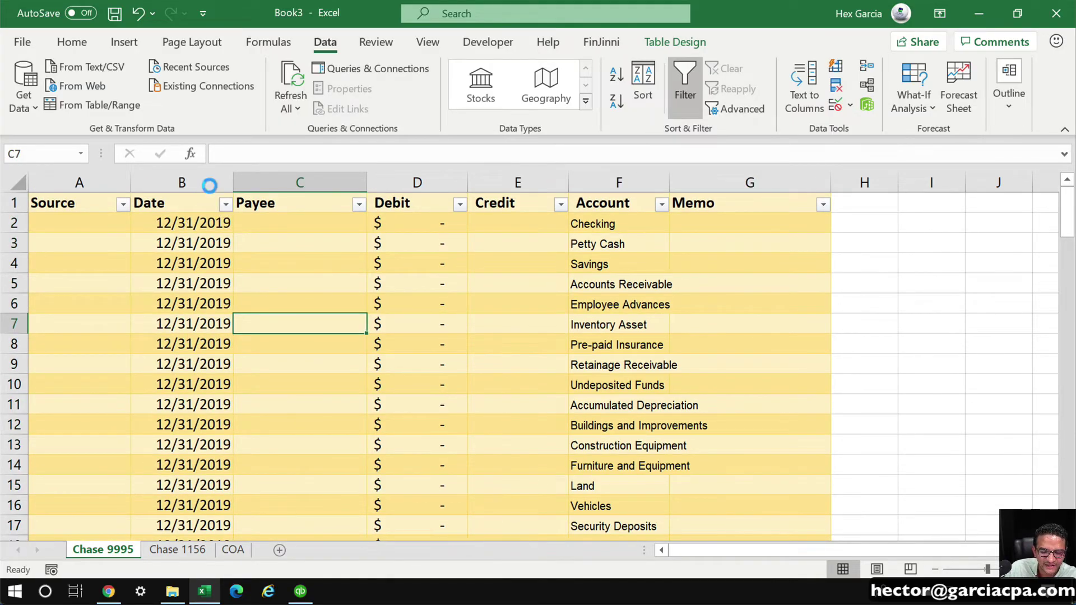
pyautogui.click(225, 204)
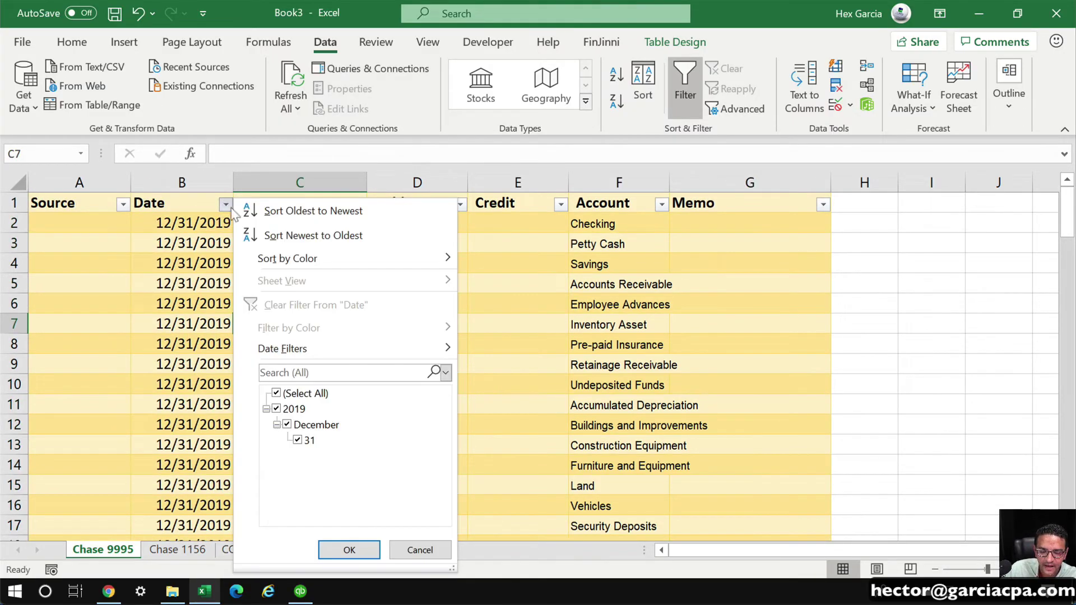
pyautogui.click(276, 408)
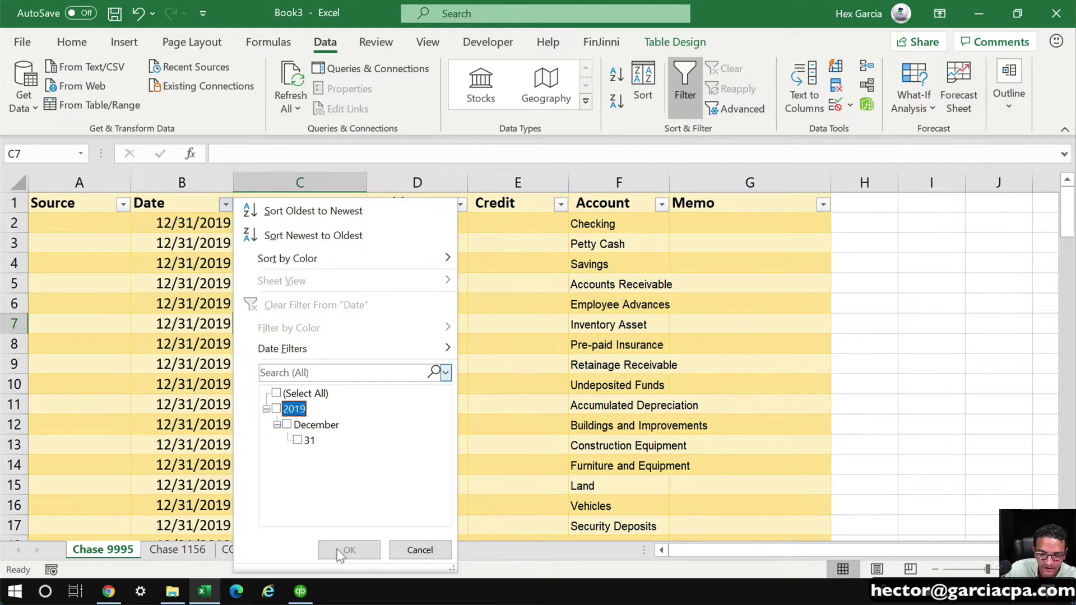
pyautogui.click(276, 393)
pyautogui.click(276, 392)
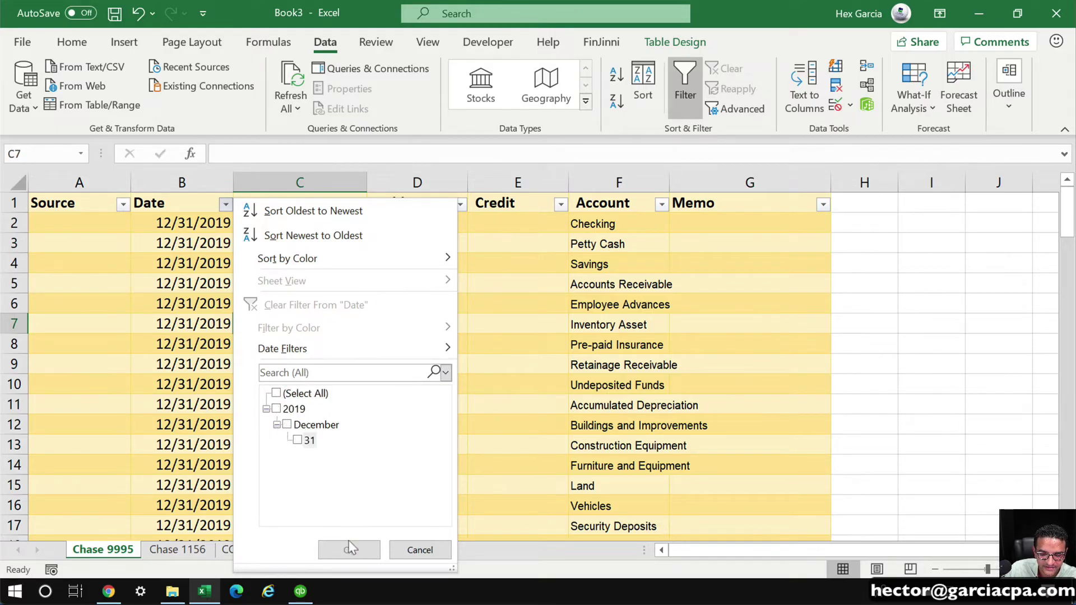
pyautogui.click(420, 550)
# Widen the Account column so the longest account names fit inside it
pyautogui.click(617, 428)
pyautogui.scroll(-3, 681, 440)
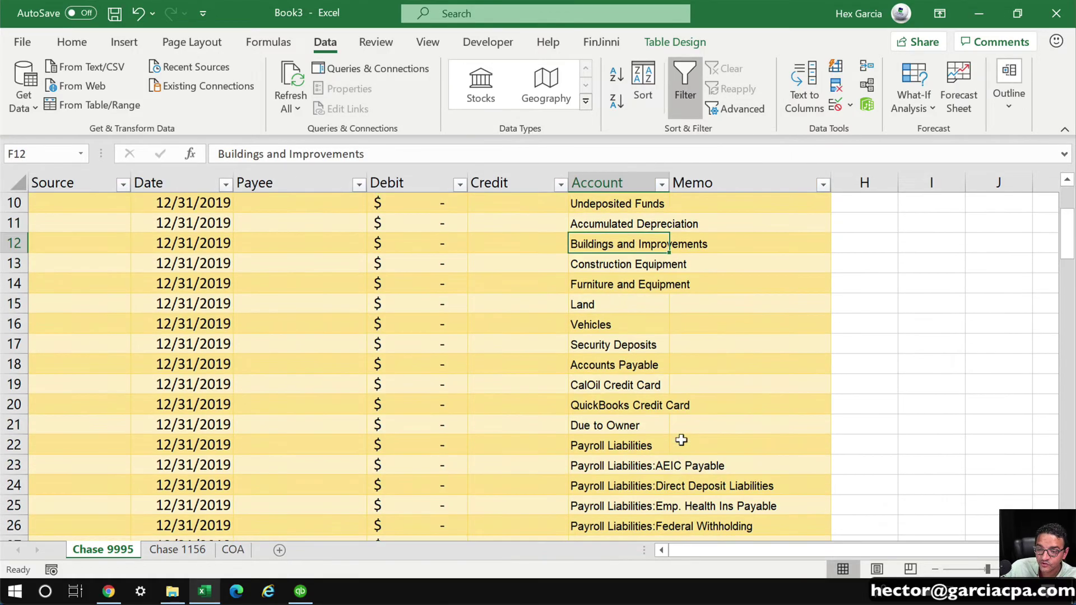
pyautogui.scroll(-16, 681, 440)
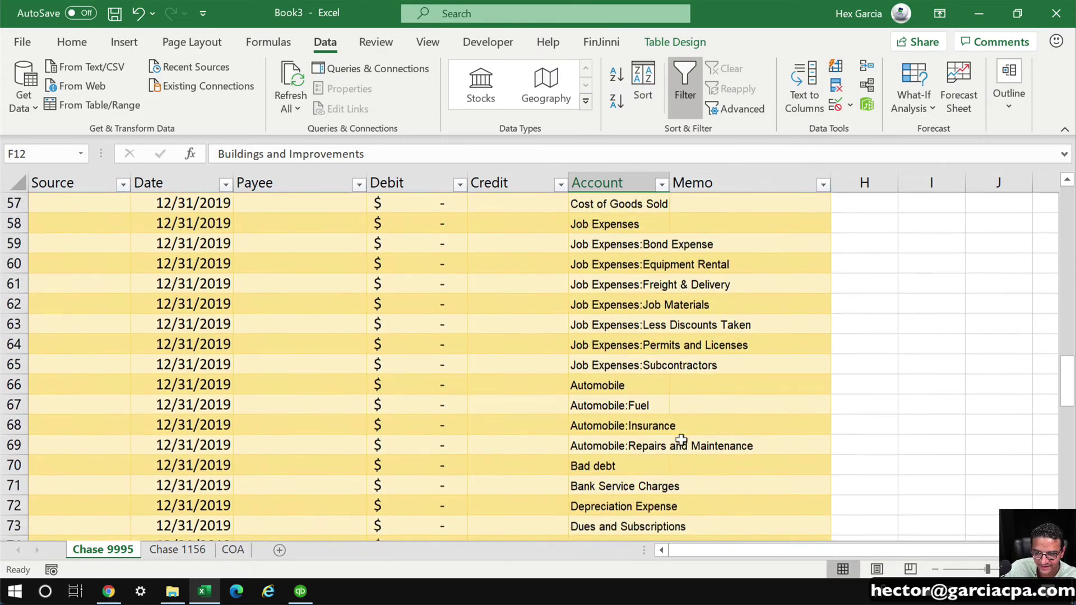
pyautogui.scroll(-9, 681, 440)
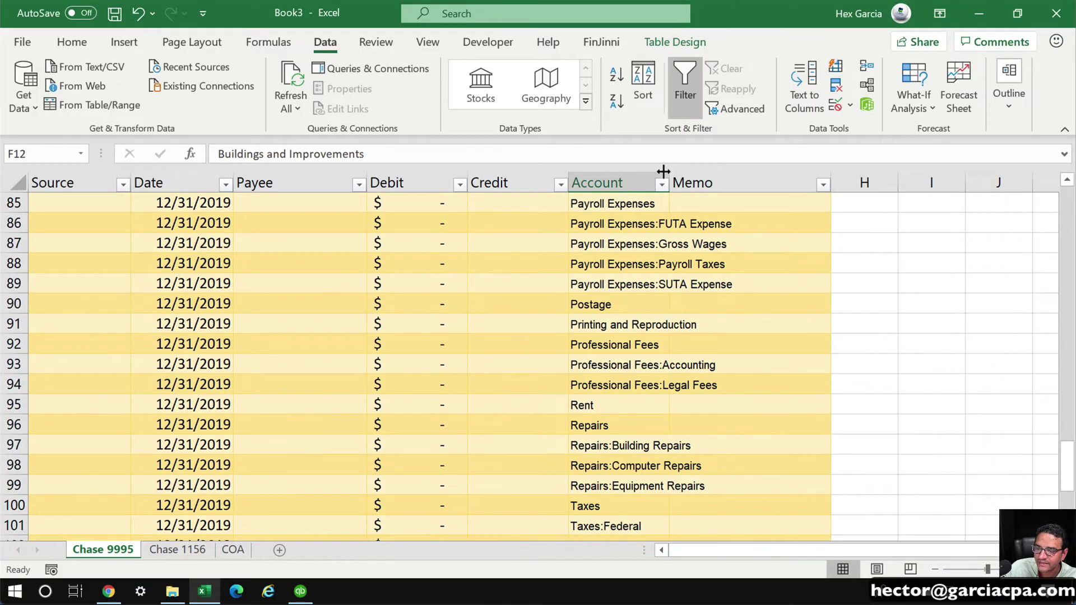
pyautogui.moveTo(664, 172); pyautogui.dragTo(815, 172)
# Start a new table row in row 114 with source Checking 1179 and date 01/02/2020
pyautogui.scroll(-18, 661, 347)
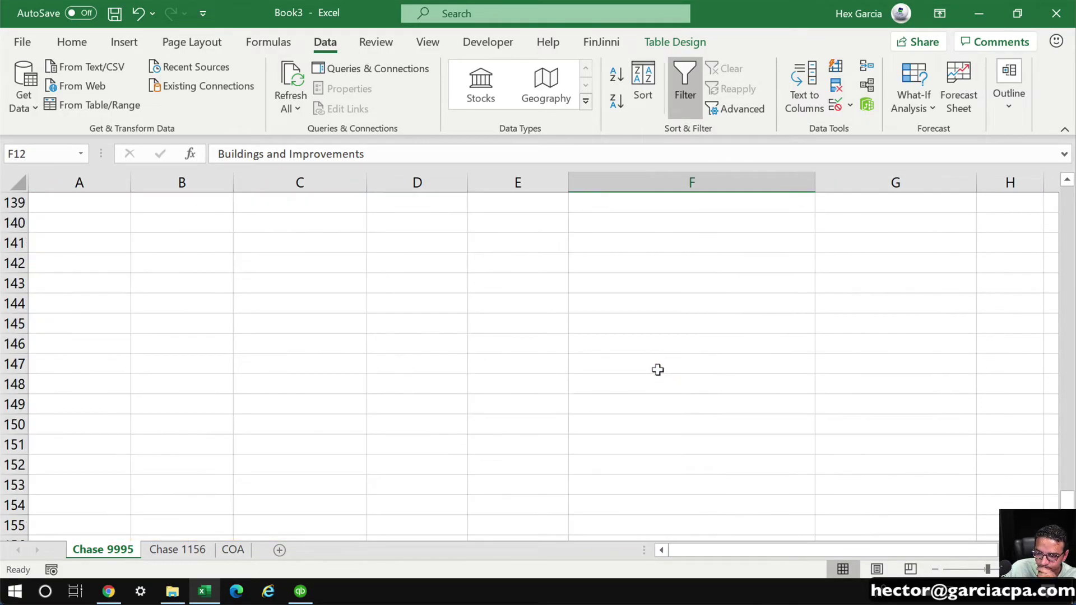
pyautogui.scroll(14, 657, 370)
pyautogui.scroll(-1, 661, 368)
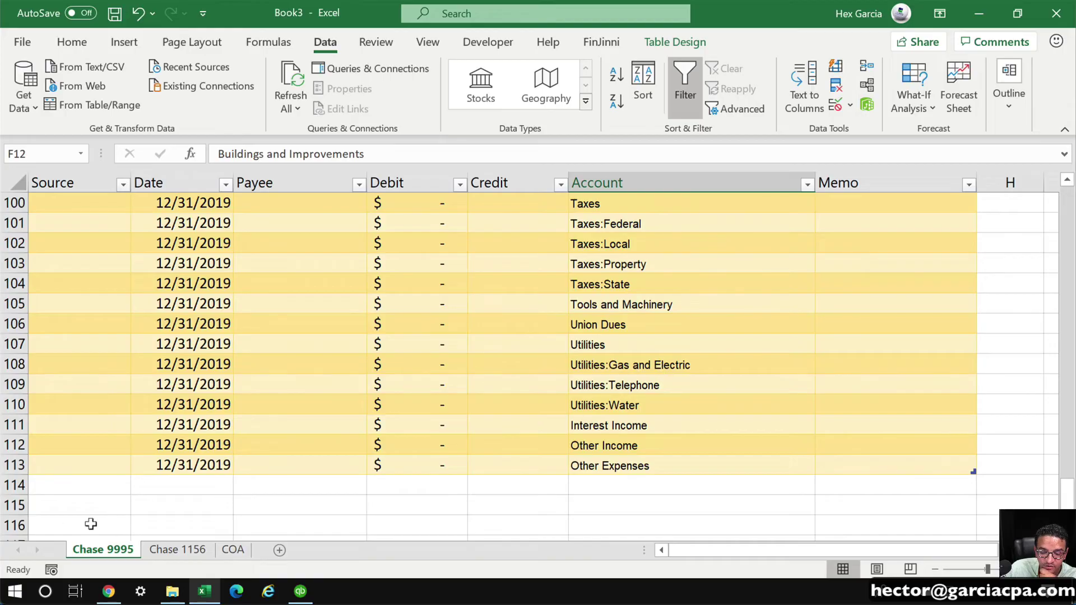
pyautogui.click(156, 483)
pyautogui.click(112, 483)
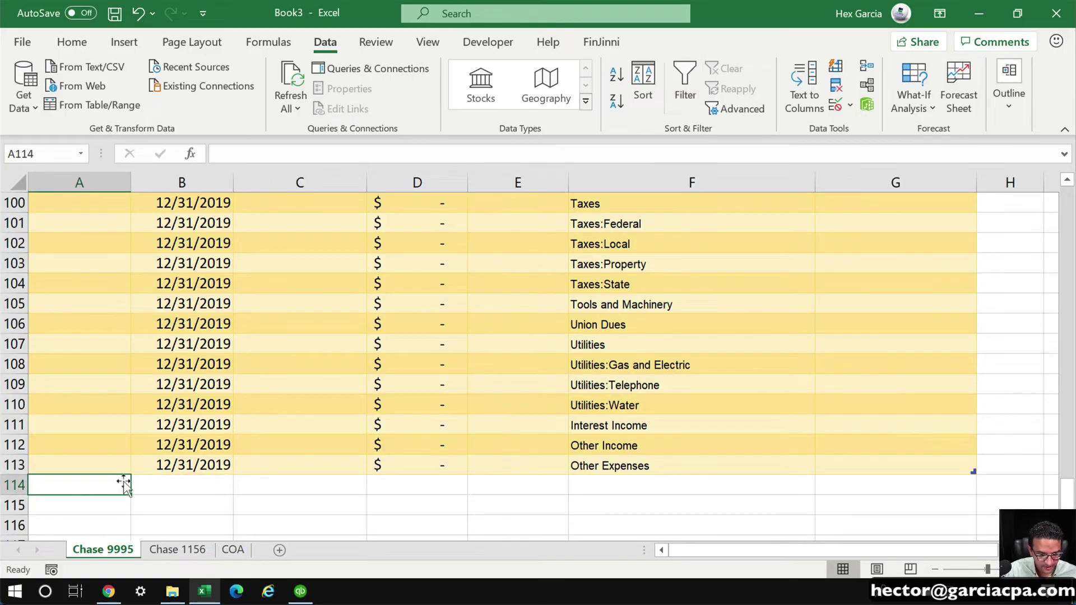
pyautogui.write('Checking')
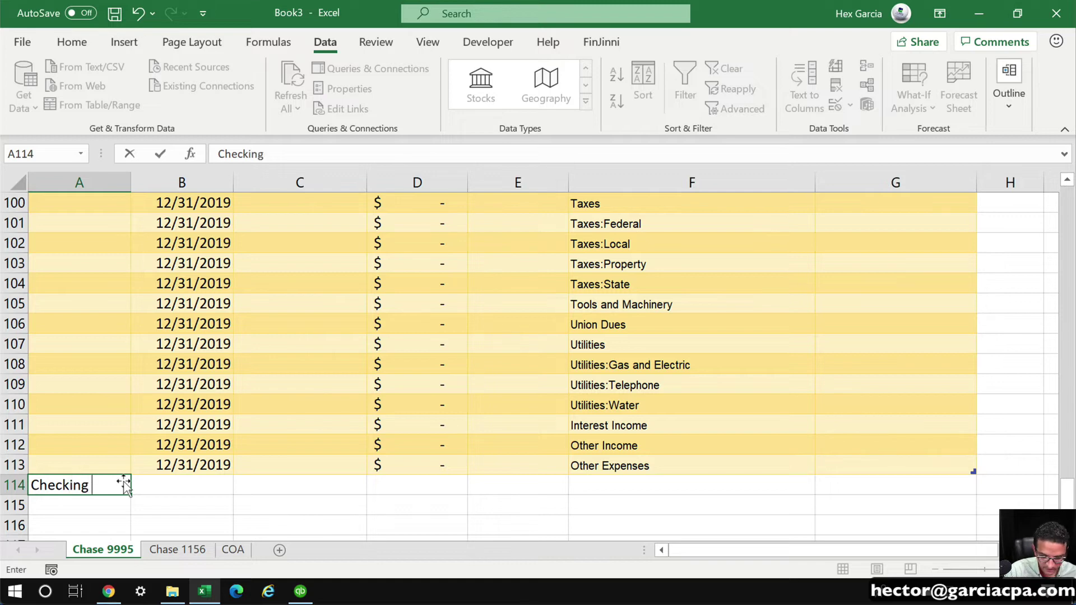
pyautogui.write(' 1179')
pyautogui.press('Tab')
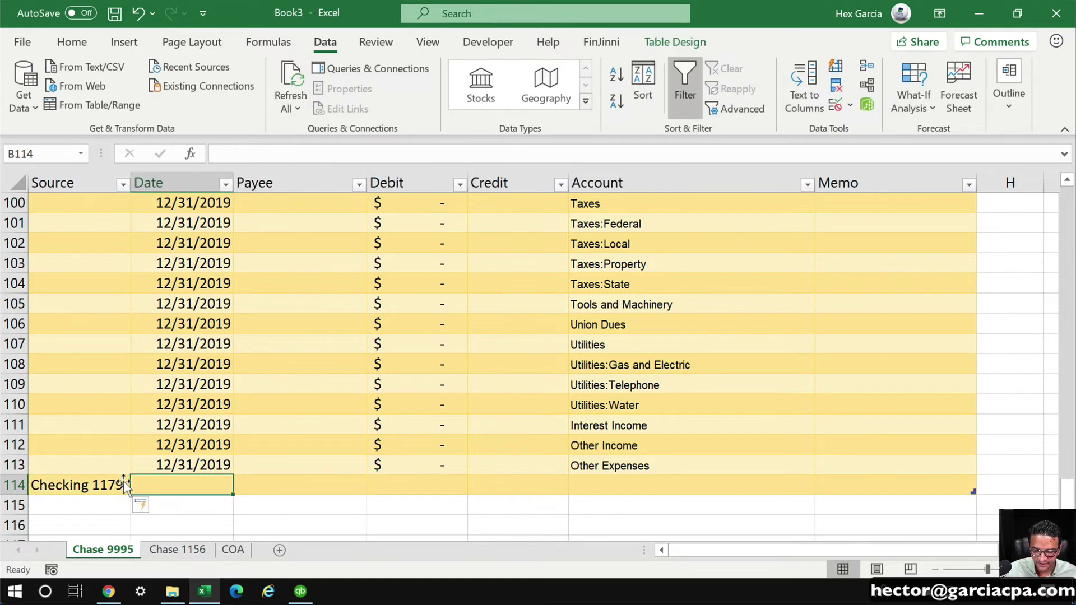
pyautogui.write('01/02/')
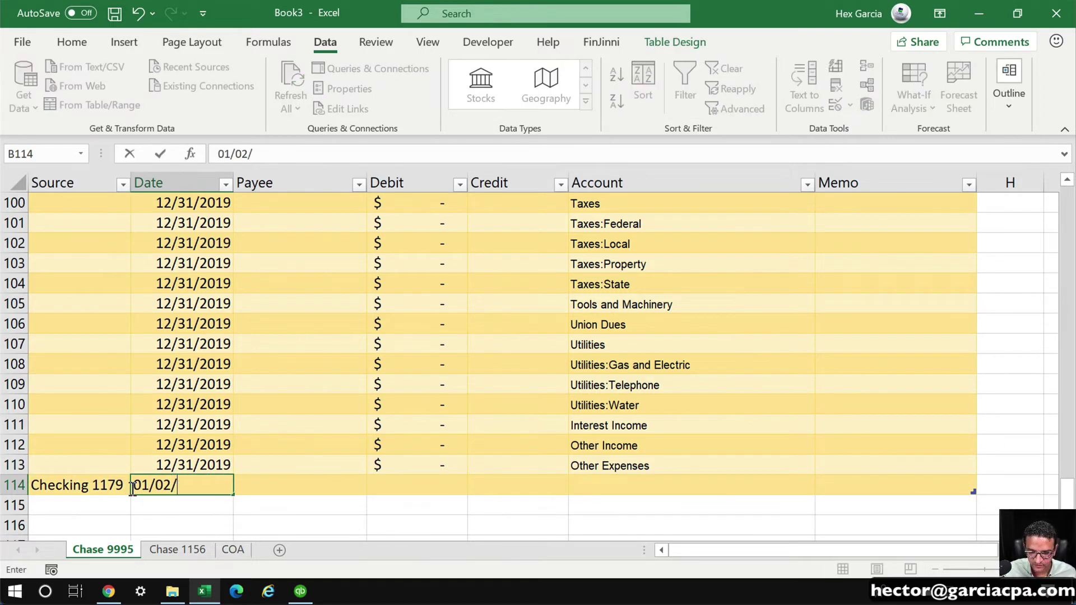
pyautogui.write('2020')
pyautogui.press('Tab')
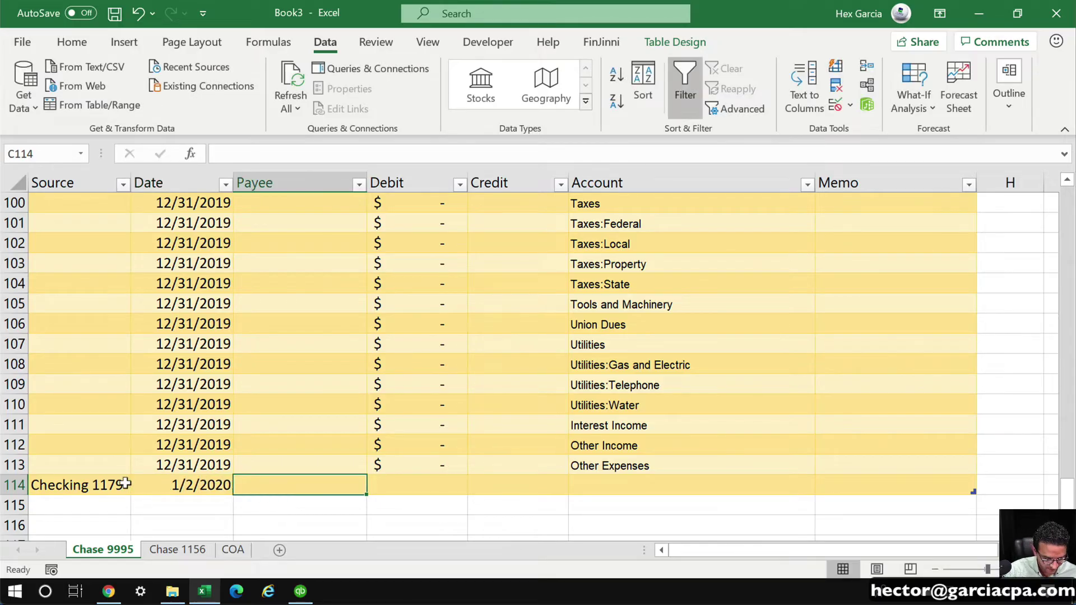
# Enter Chipotle as the payee and 25.89 as the debit in row 114
pyautogui.write('Chipotle')
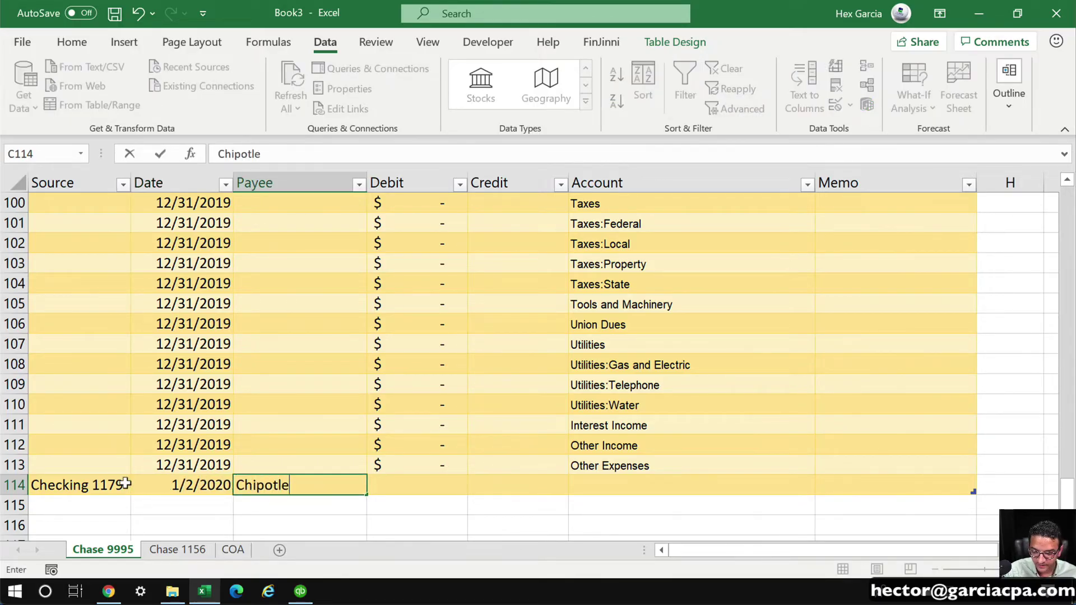
pyautogui.press('Tab')
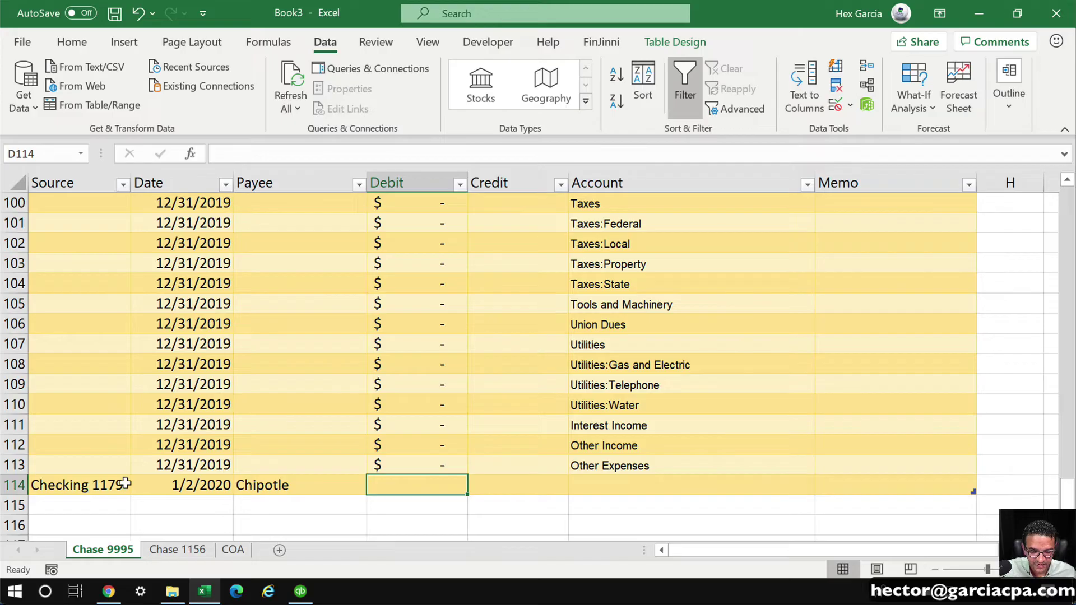
pyautogui.write('25.89')
pyautogui.press('Tab')
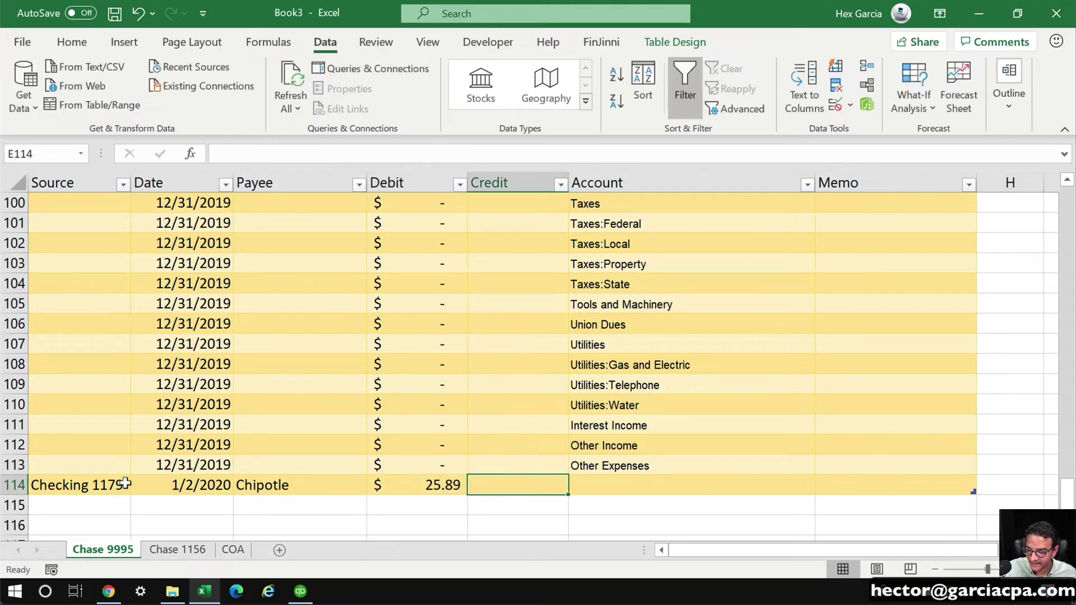
# Try autocompleting MEALS from Me in the Account cell of row 114, leaving the cell empty
pyautogui.click(660, 483)
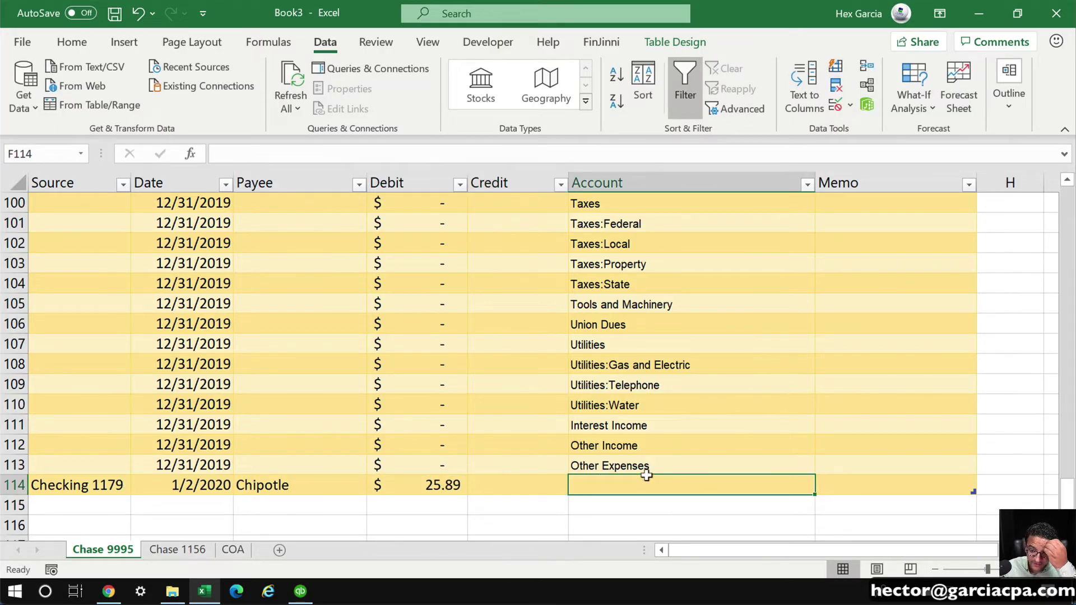
pyautogui.write('Me')
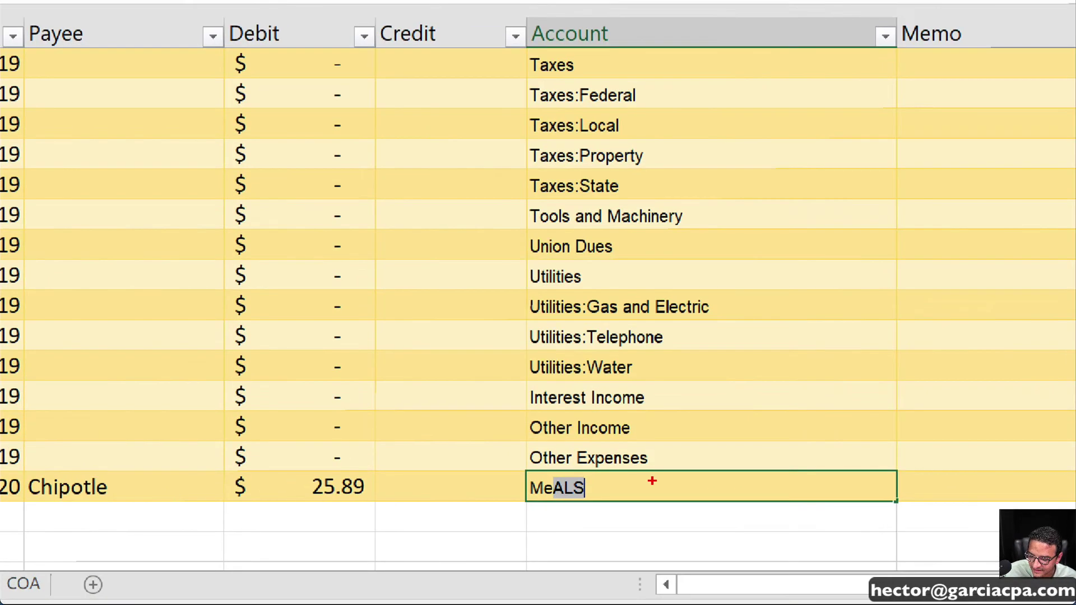
pyautogui.moveTo(577, 464)
pyautogui.mouseDown()
pyautogui.moveTo(504, 500)
pyautogui.moveTo(583, 472)
pyautogui.mouseUp()
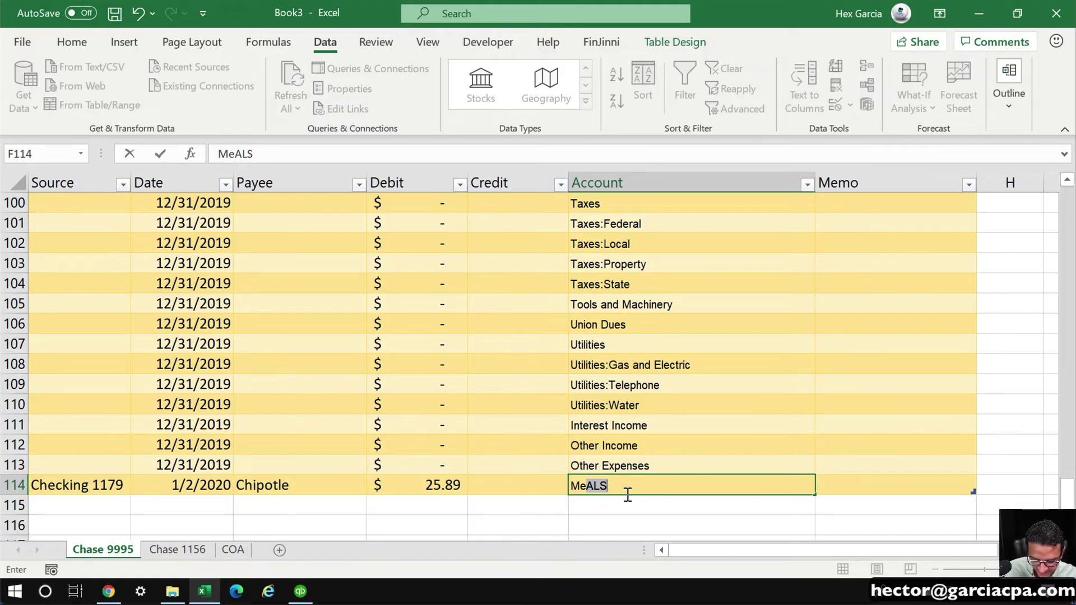
pyautogui.press('BackSpace')
pyautogui.press('BackSpace')
pyautogui.press('BackSpace')
pyautogui.press('Return')
pyautogui.press('Up')
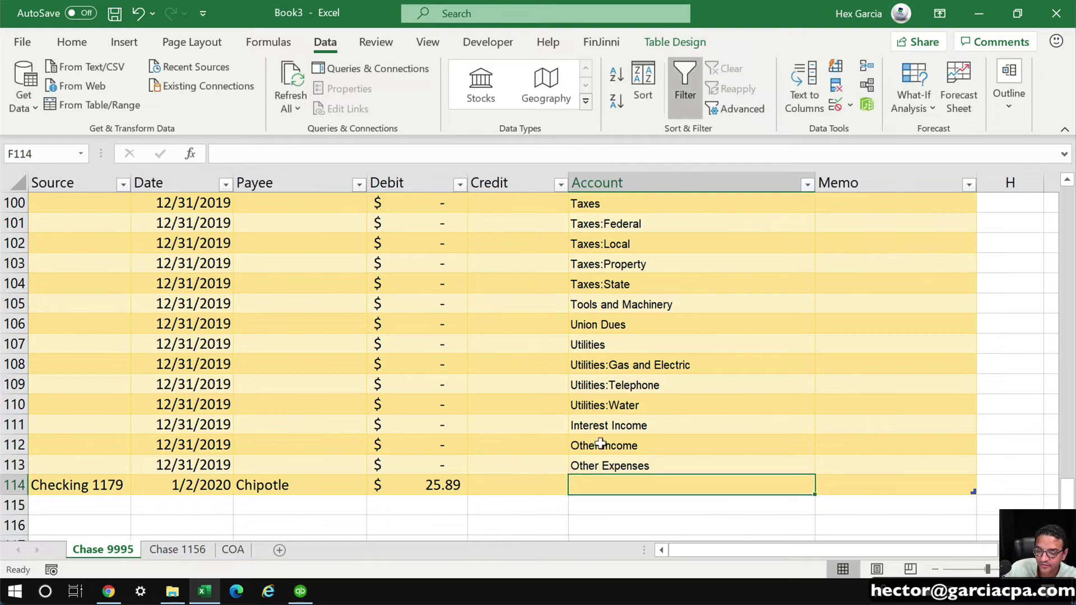
# Browse the names in the Account column, then try autocompleting an account from In in the Account cell of row 114
pyautogui.scroll(8, 616, 425)
pyautogui.scroll(2, 622, 386)
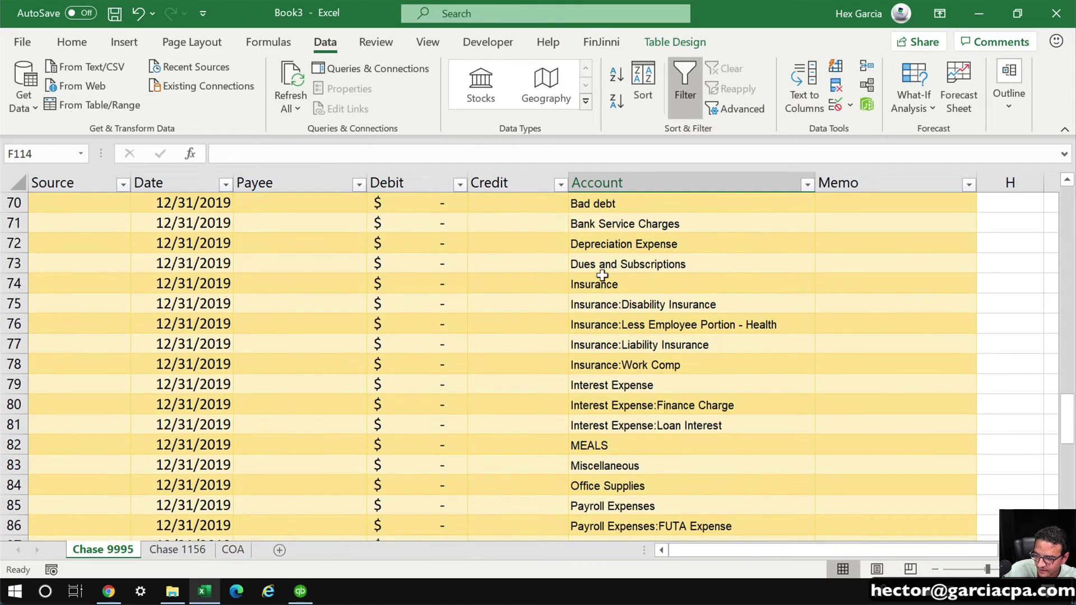
pyautogui.scroll(-15, 713, 447)
pyautogui.scroll(-5, 594, 322)
pyautogui.scroll(9, 594, 321)
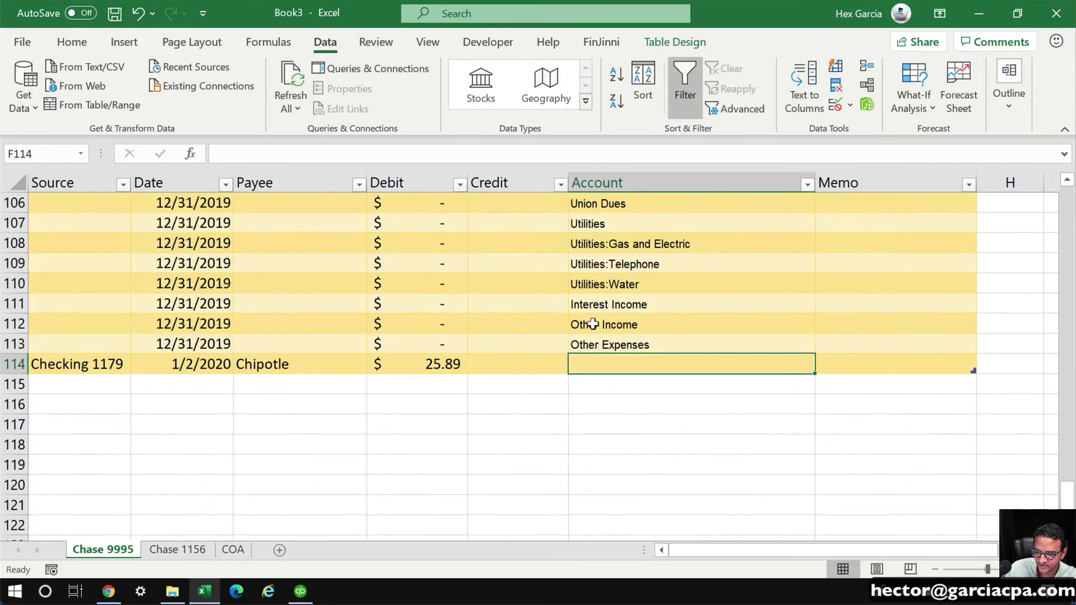
pyautogui.write('In')
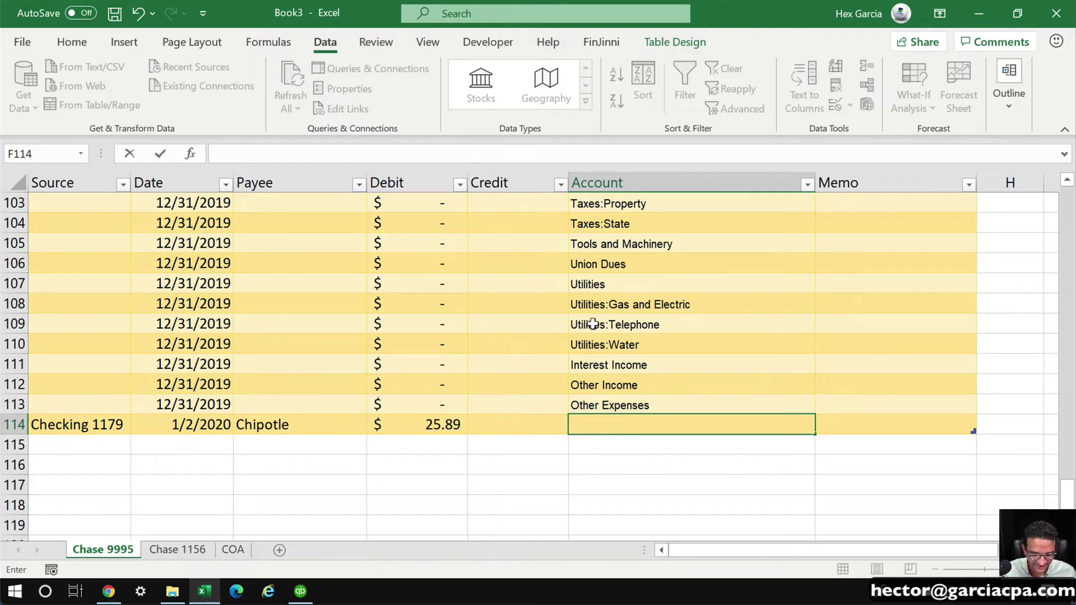
pyautogui.press('Return')
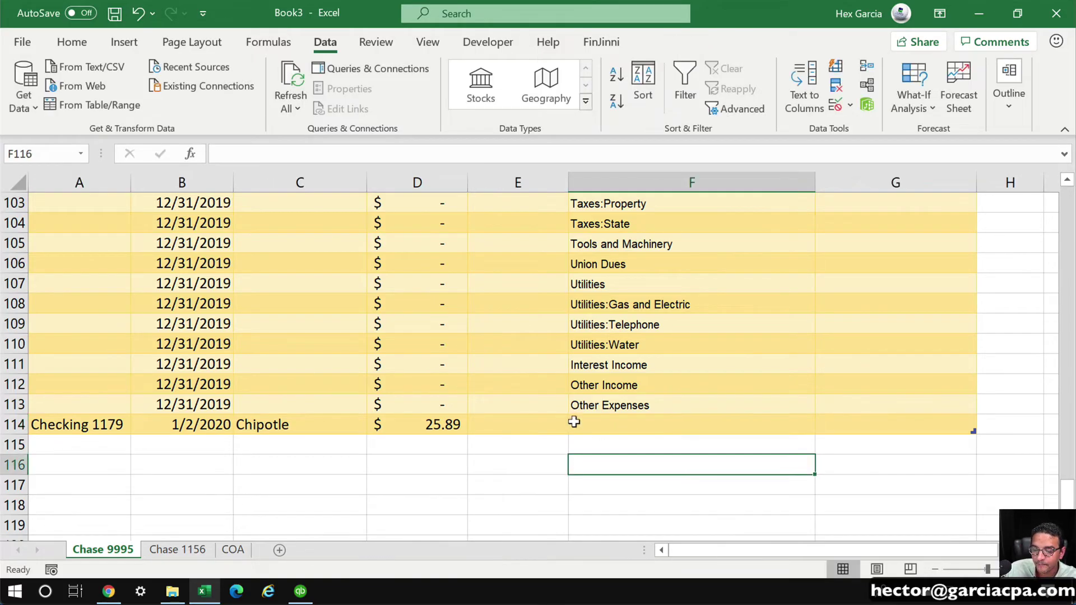
pyautogui.click(577, 420)
pyautogui.rightClick(581, 429)
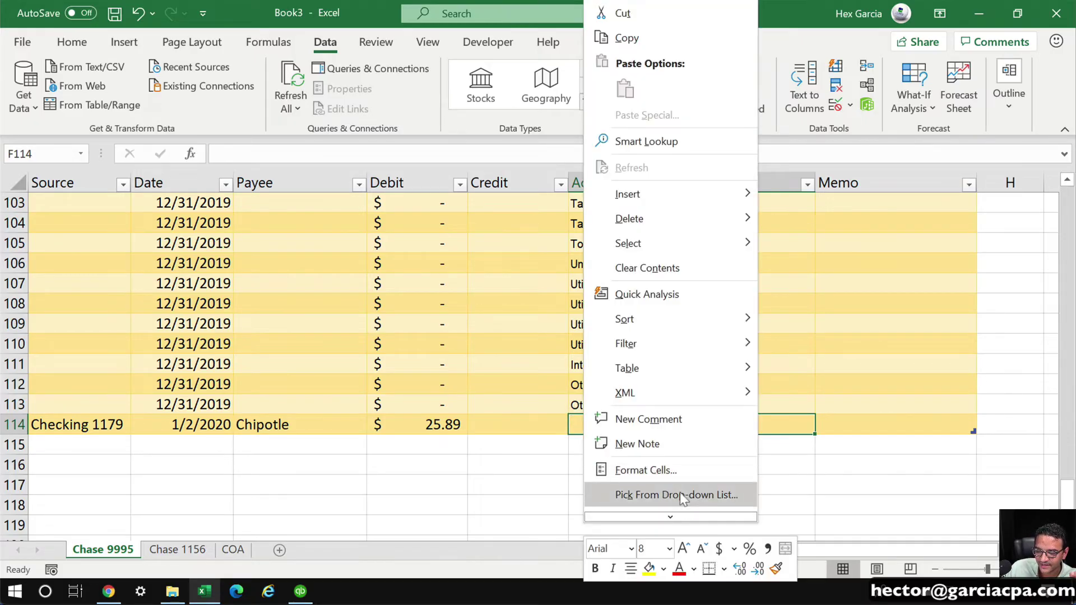
pyautogui.scroll(-1, 671, 504)
pyautogui.click(648, 510)
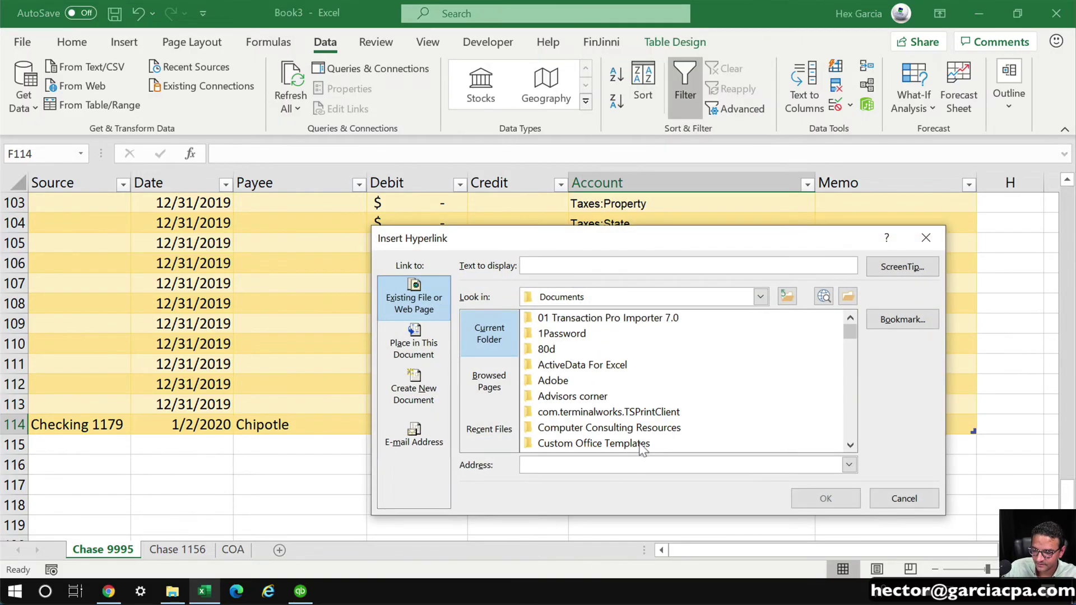
pyautogui.press('Escape')
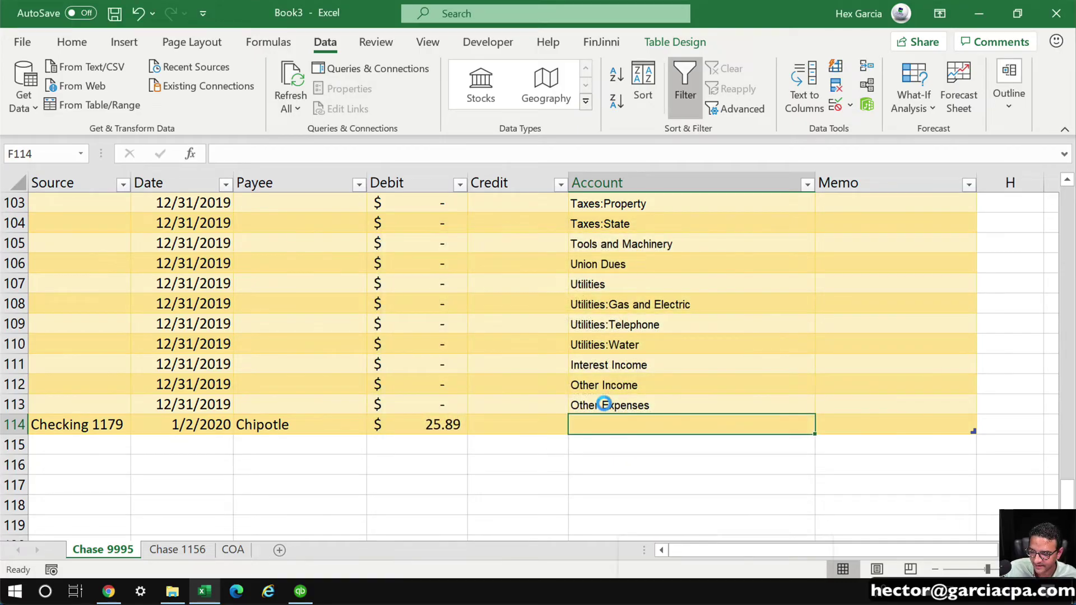
# Examine the account names offered by Pick From Drop-down List for the Account cell of row 114, without choosing one
pyautogui.rightClick(617, 424)
pyautogui.click(708, 497)
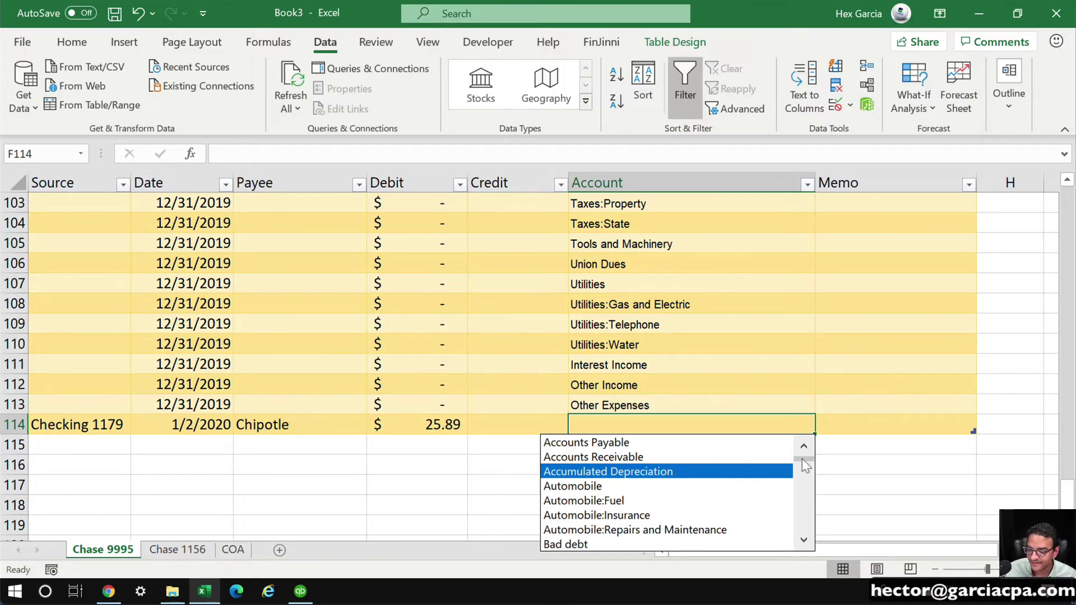
pyautogui.moveTo(802, 458); pyautogui.dragTo(801, 527)
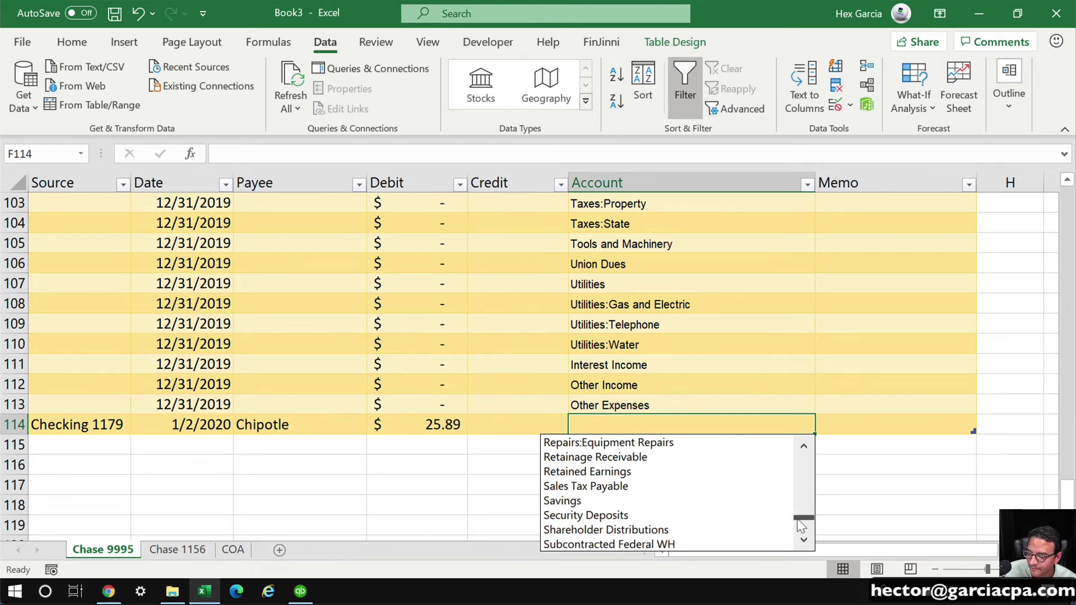
pyautogui.moveTo(798, 520)
pyautogui.mouseDown()
pyautogui.moveTo(799, 470)
pyautogui.moveTo(800, 510)
pyautogui.mouseUp()
pyautogui.click(639, 360)
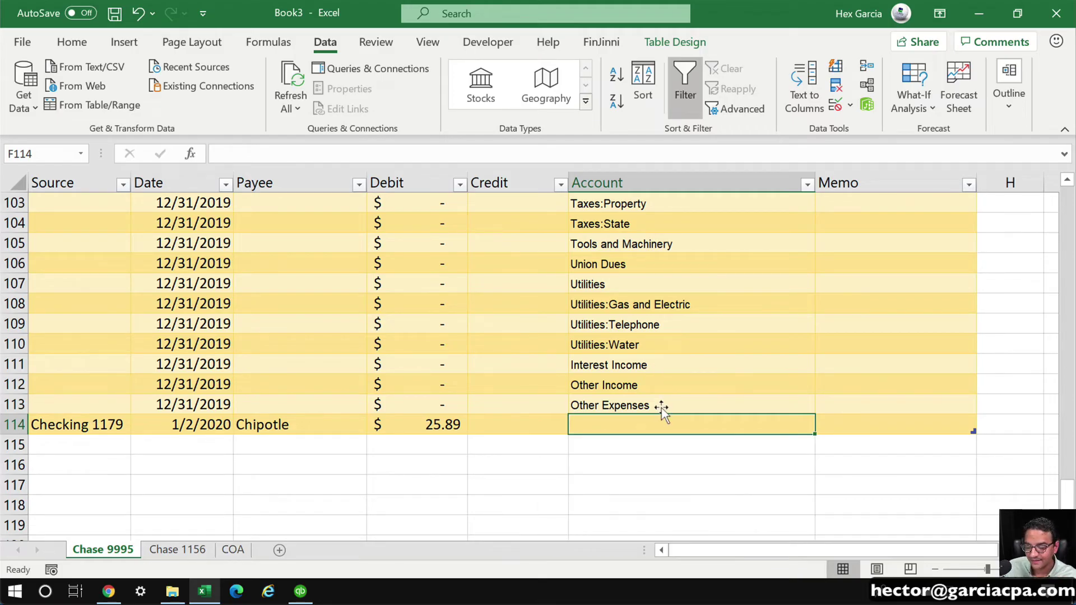
pyautogui.rightClick(641, 430)
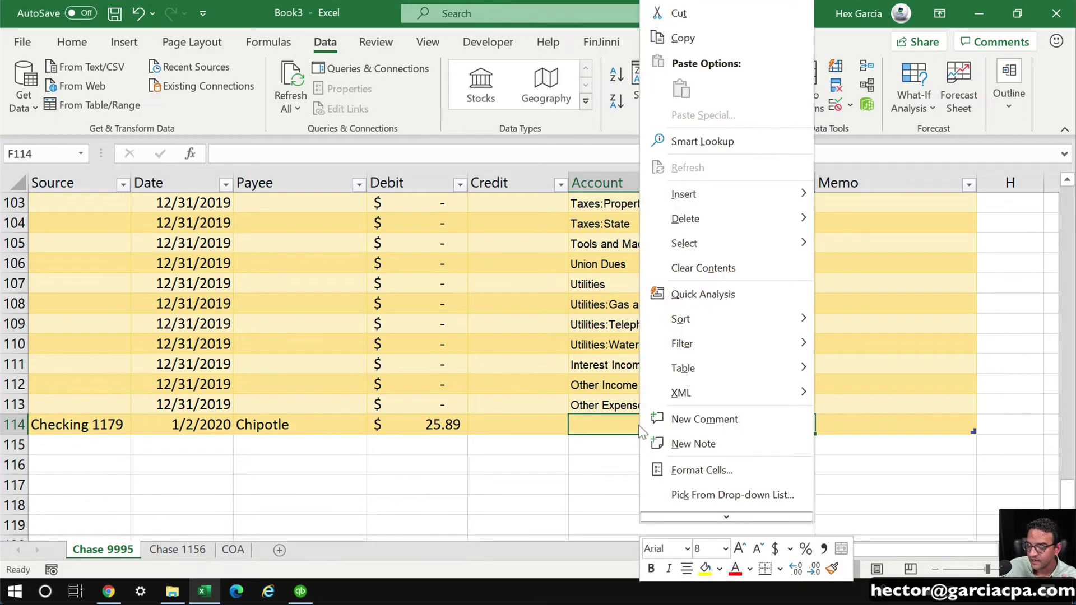
pyautogui.click(748, 499)
pyautogui.moveTo(806, 458); pyautogui.dragTo(808, 500)
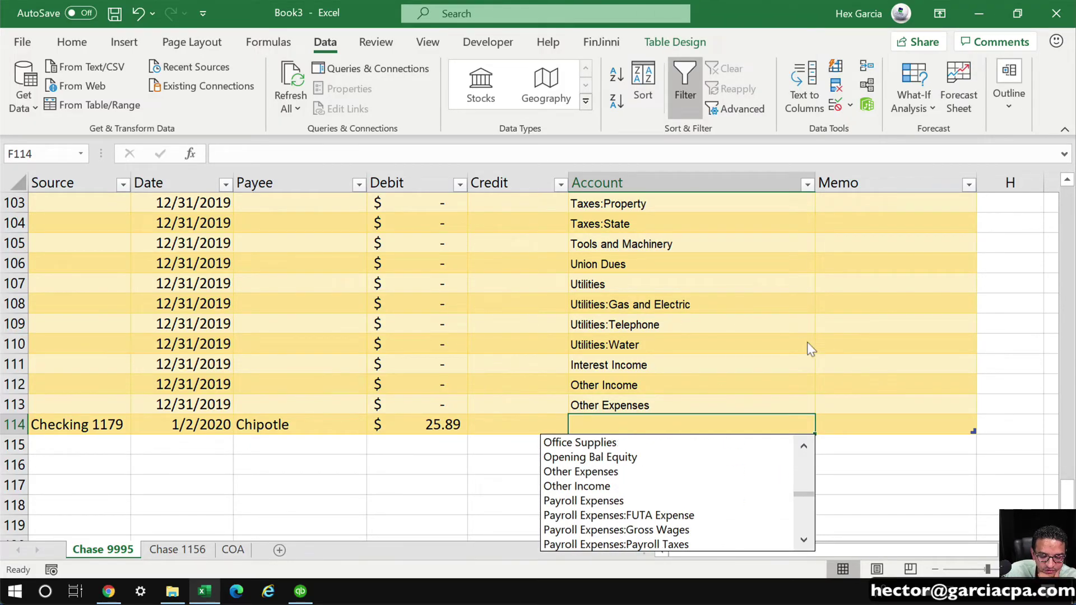
pyautogui.press('Escape')
# Filter the table's Date column to exclude 2019, leaving only the 2020 rows
pyautogui.moveTo(630, 401); pyautogui.dragTo(729, 424)
pyautogui.scroll(13, 500, 309)
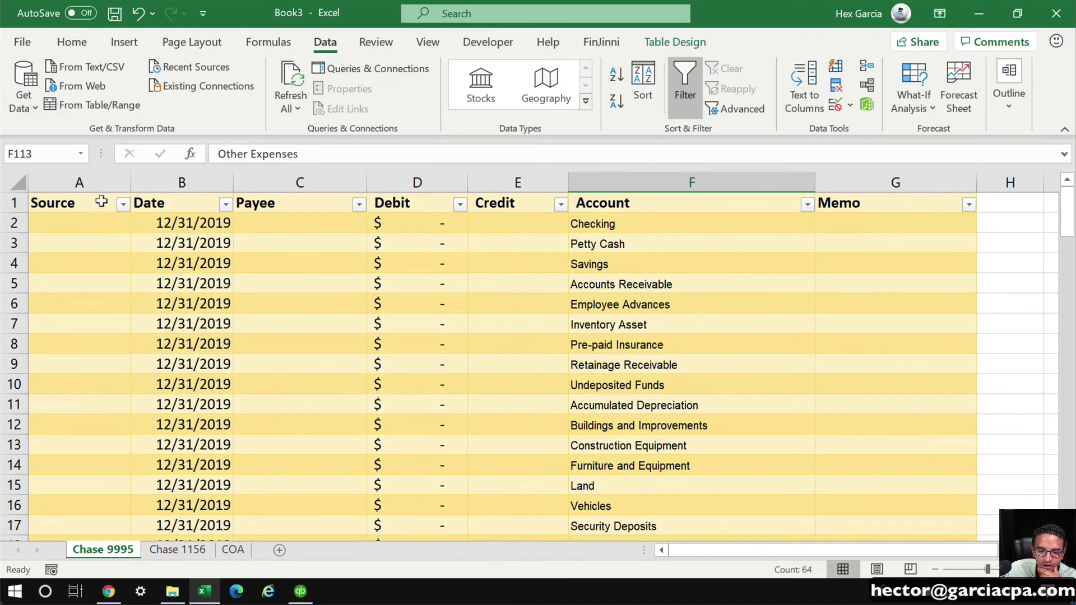
pyautogui.click(226, 204)
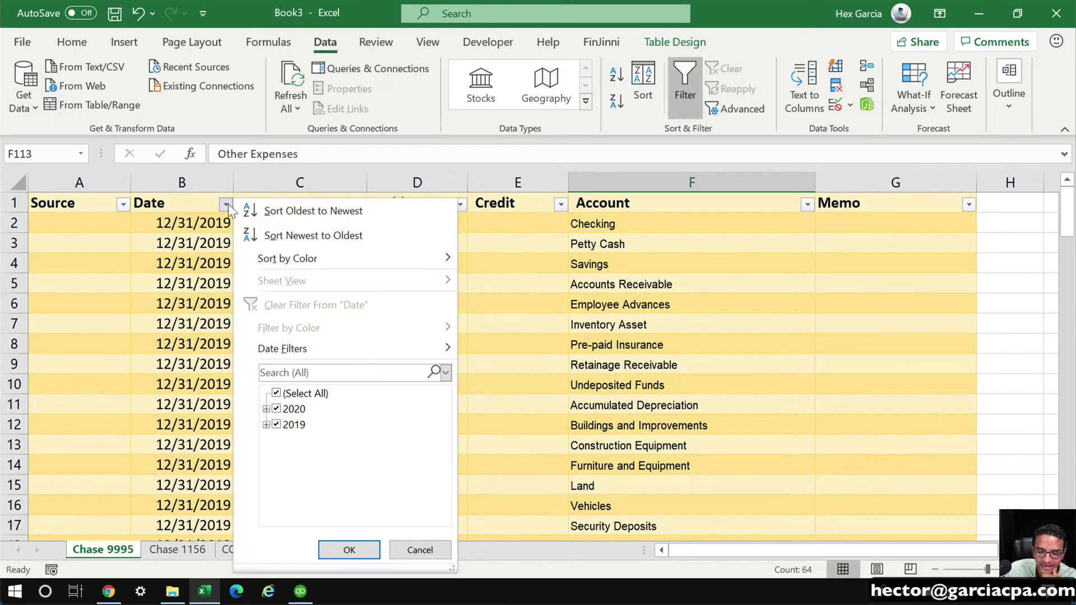
pyautogui.click(277, 425)
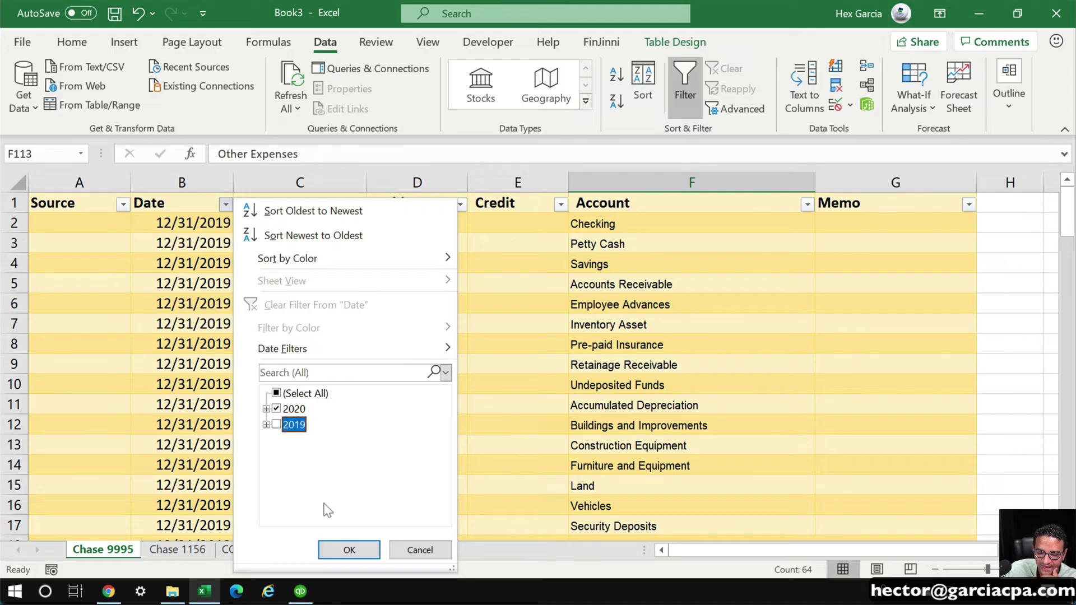
pyautogui.click(350, 549)
pyautogui.click(450, 318)
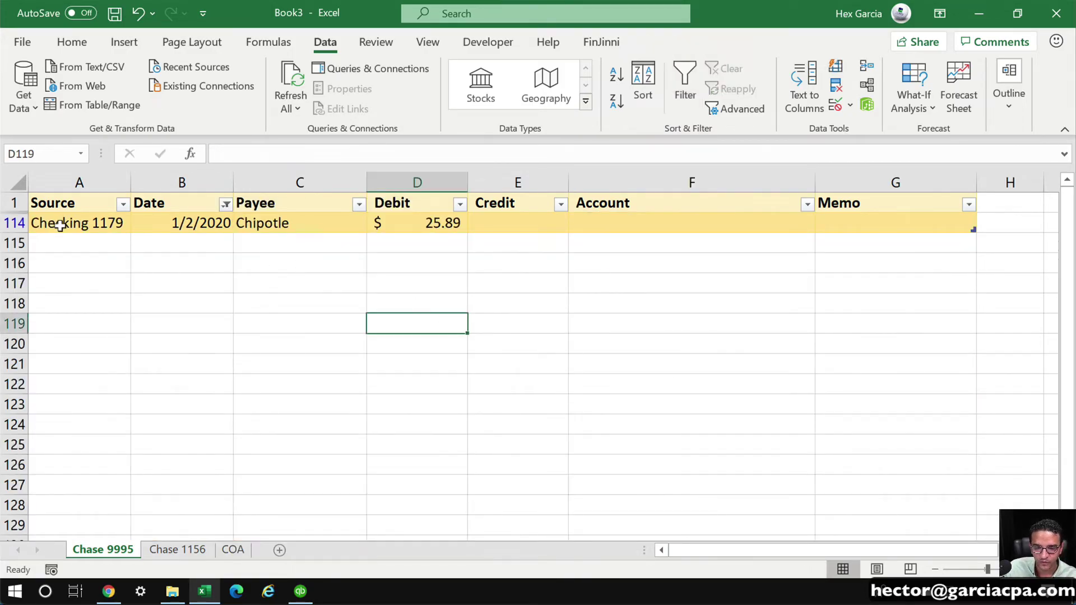
# Start a new table row in row 115 with source Checking 1179 and date 01/03/2020
pyautogui.click(77, 239)
pyautogui.write('Checking 1179')
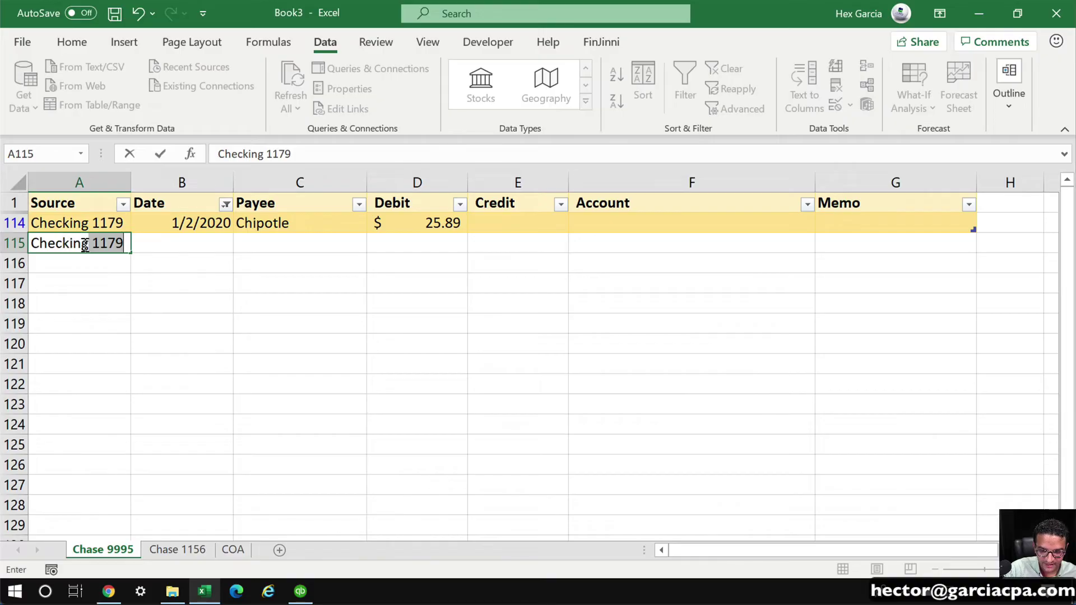
pyautogui.press('Tab')
pyautogui.write('01/03/2020')
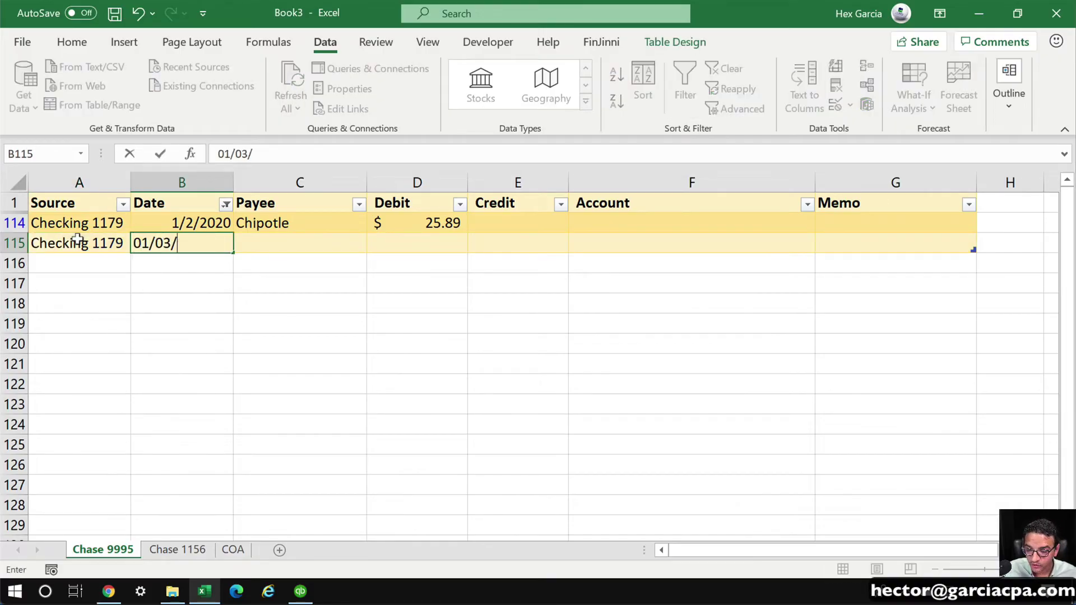
pyautogui.press('Tab')
# Enter Panera as the payee and 78.89 as the debit in row 115
pyautogui.write('P')
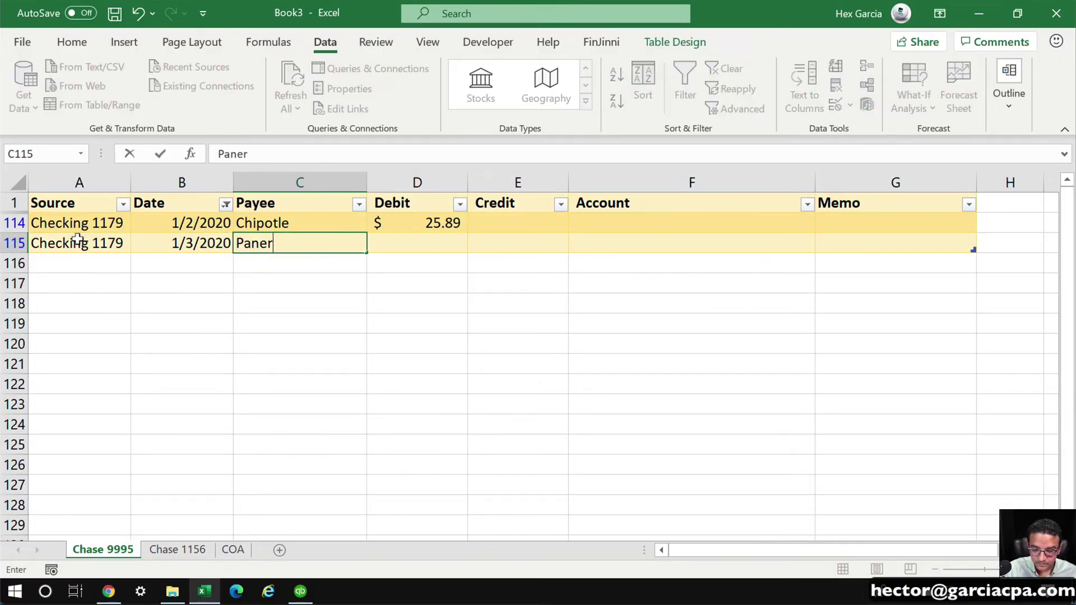
pyautogui.write('anera')
pyautogui.press('Tab')
pyautogui.write('7')
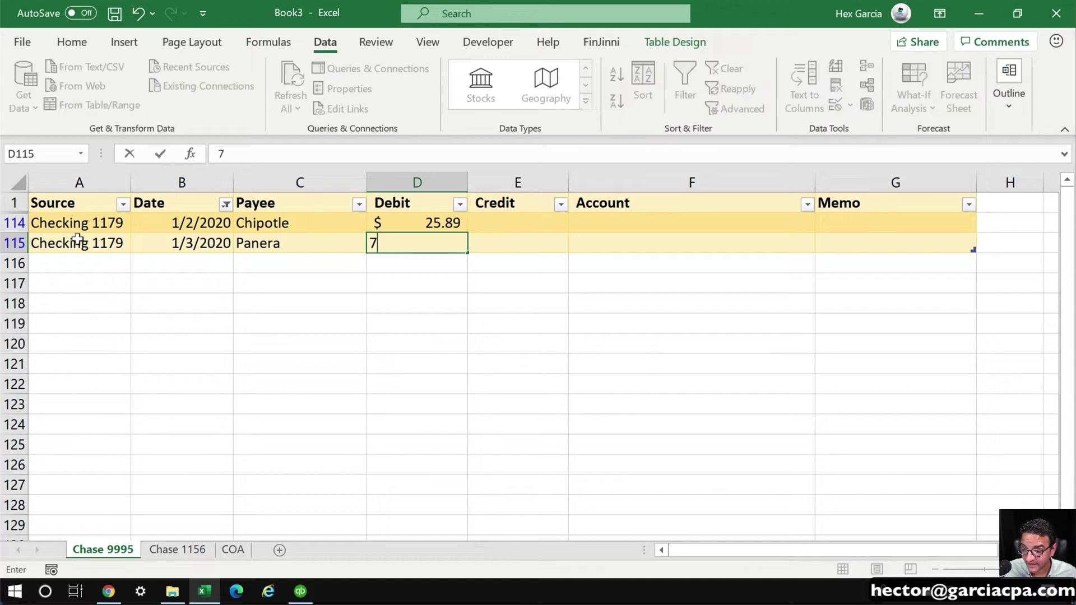
pyautogui.write('8.89')
pyautogui.press('Tab')
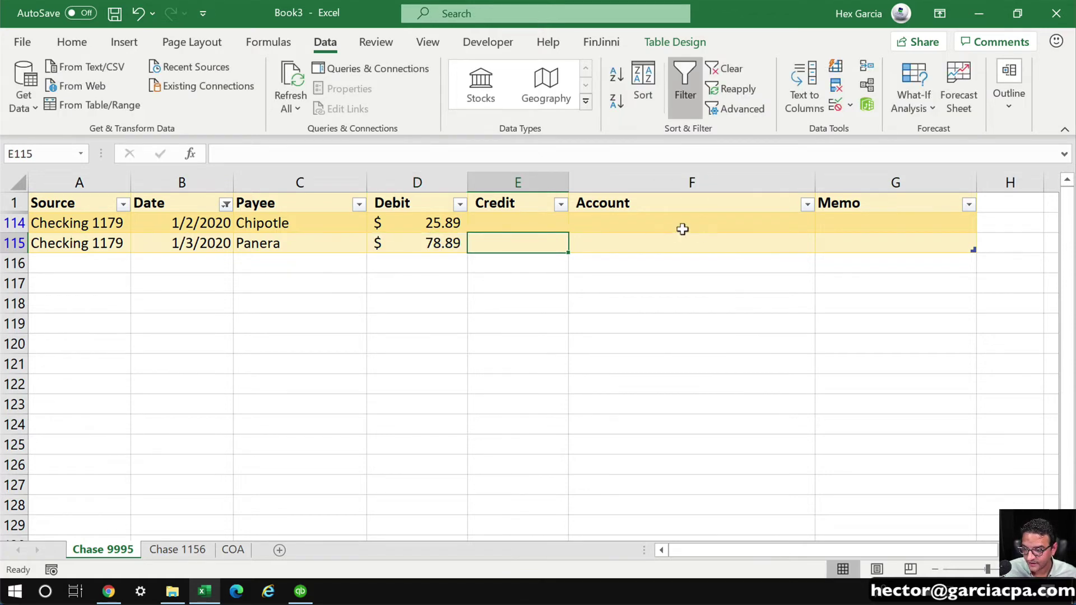
# Examine the account names offered by Pick From Drop-down List for the Account cell of row 115, without choosing one
pyautogui.press('Tab')
pyautogui.rightClick(788, 234)
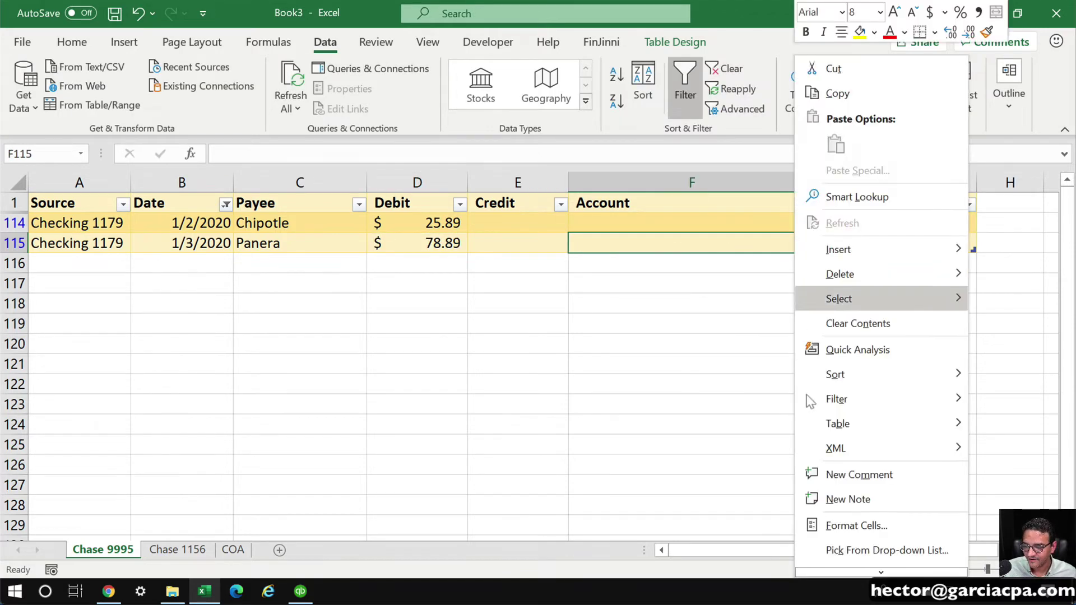
pyautogui.click(868, 544)
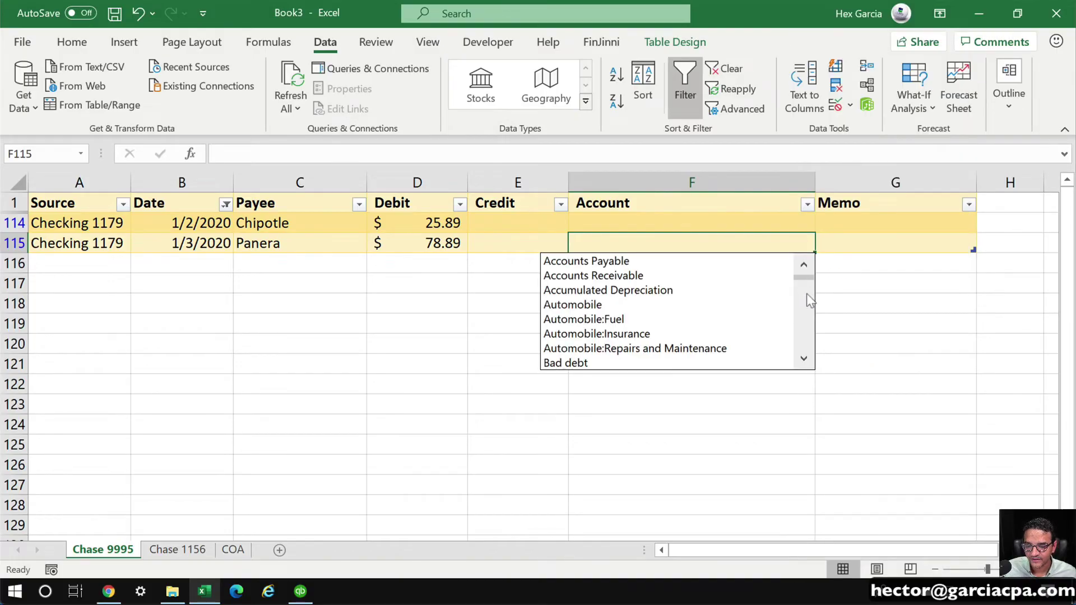
pyautogui.scroll(-12, 808, 300)
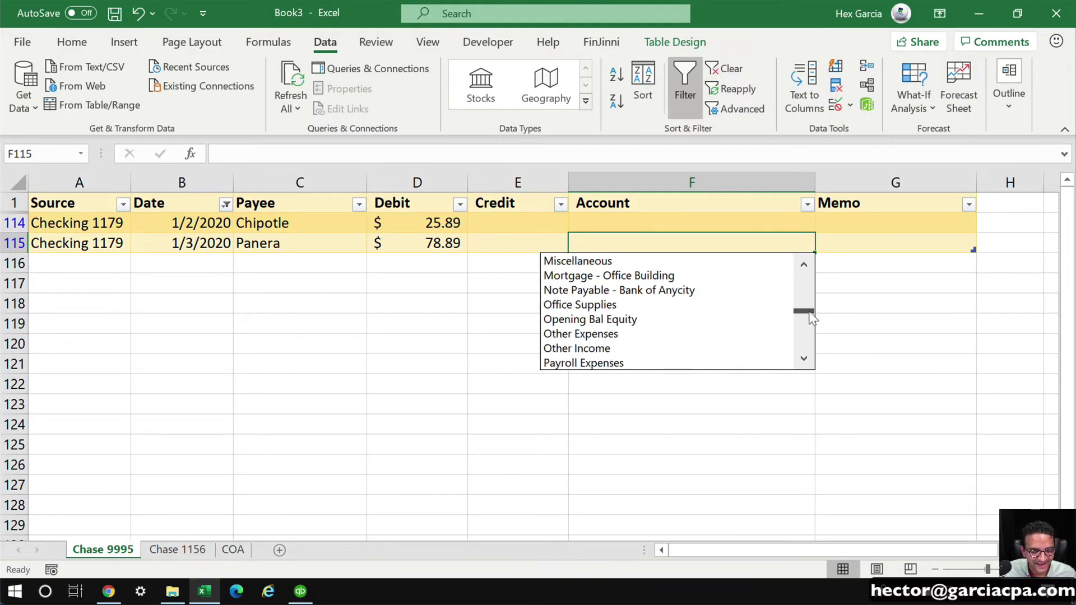
pyautogui.scroll(-5, 810, 317)
pyautogui.scroll(15, 810, 317)
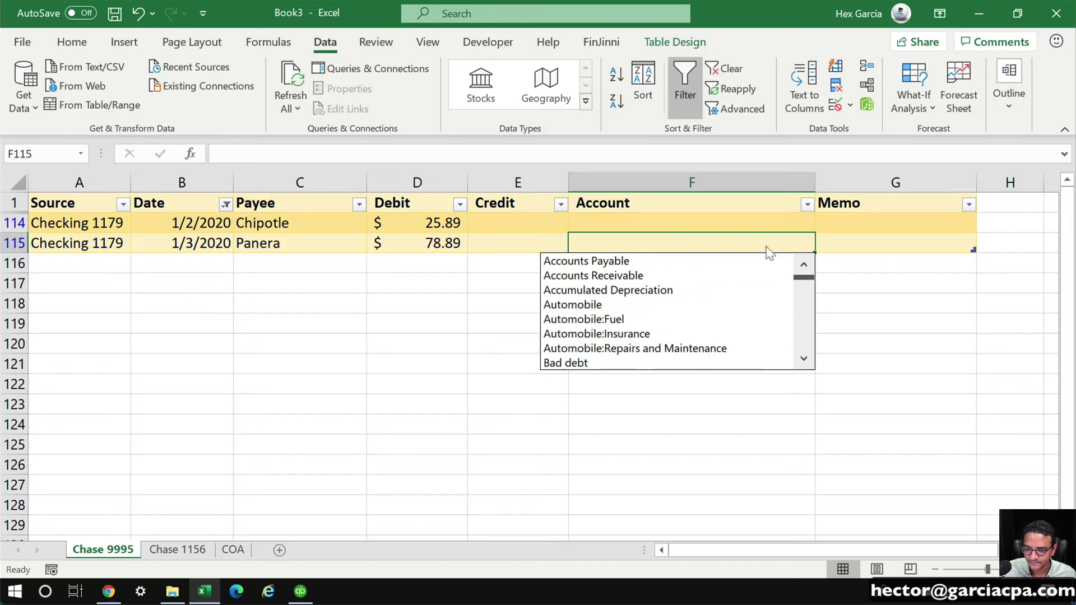
pyautogui.click(675, 232)
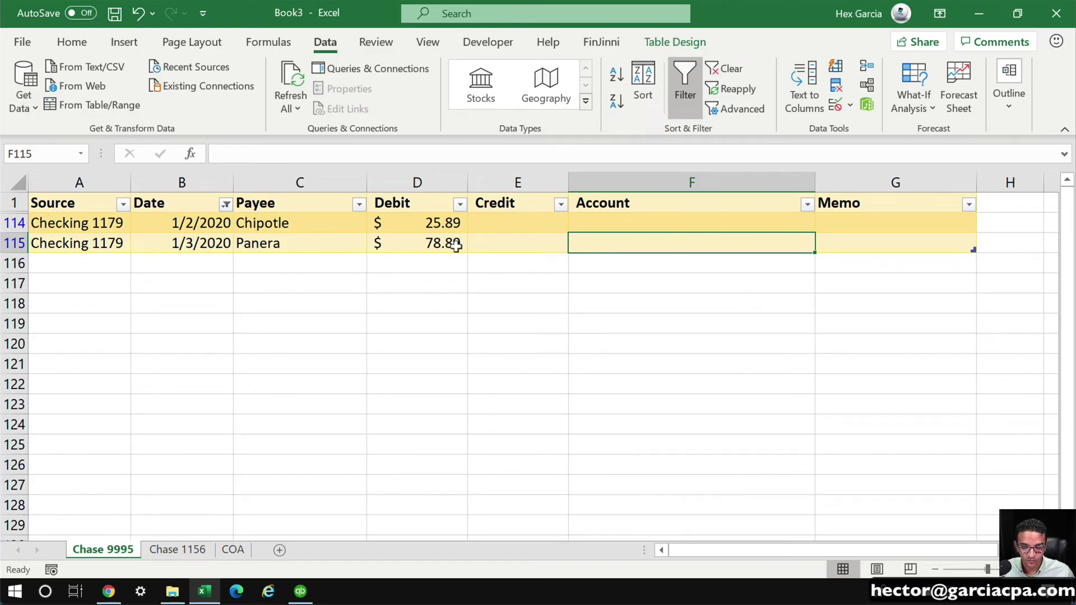
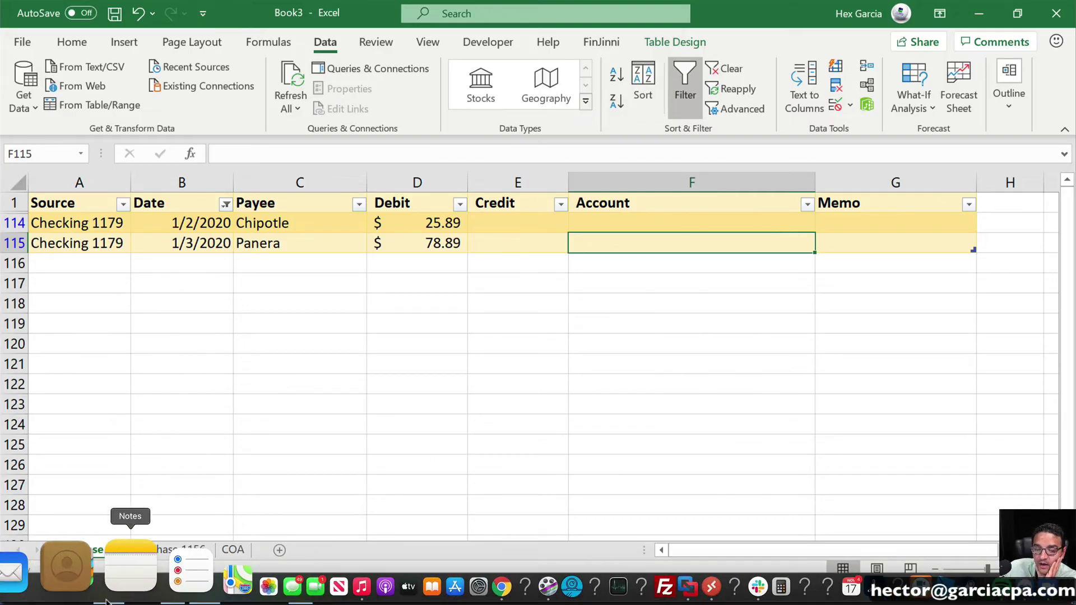
# Switch to the Google Slides deck in Chrome and present it from Tables and List Validation through the Pivot Table Report slide
pyautogui.moveTo(108, 593)
pyautogui.click(250, 339)
pyautogui.click(114, 573)
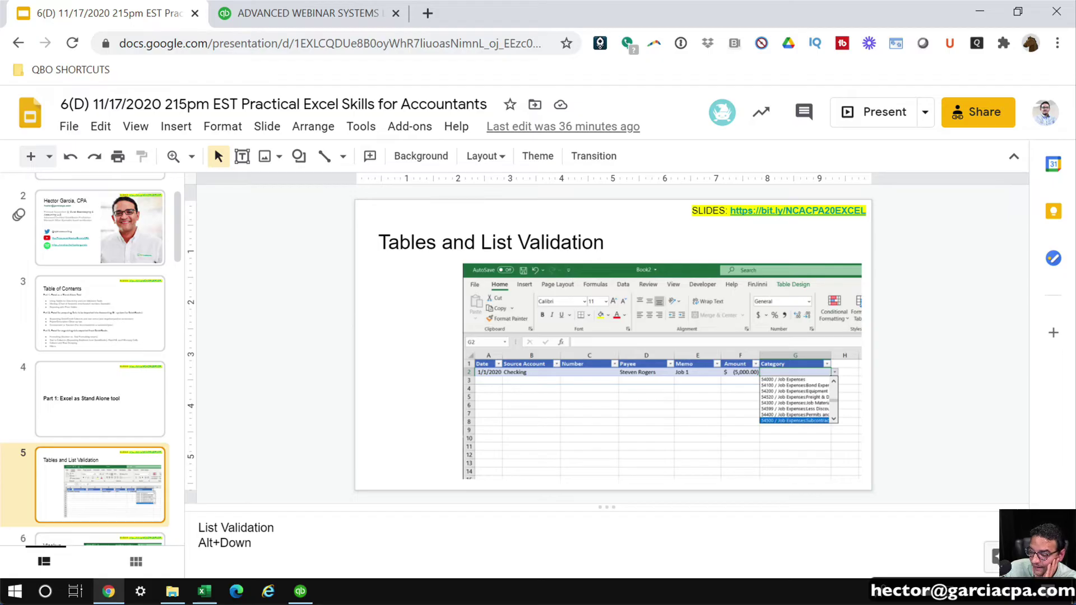
pyautogui.click(884, 114)
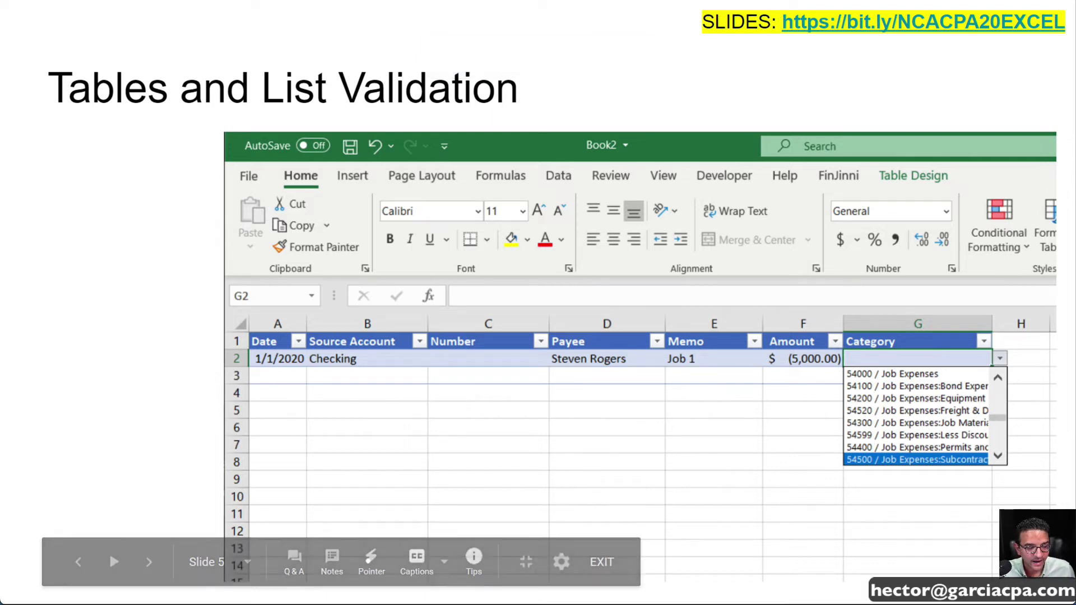
pyautogui.press('Right')
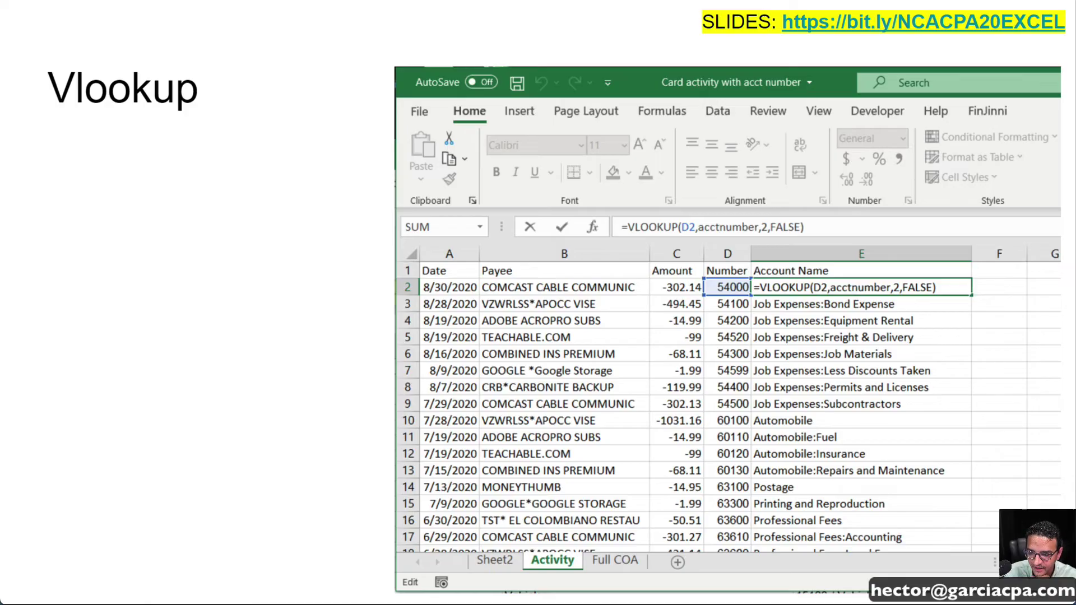
pyautogui.press('Right')
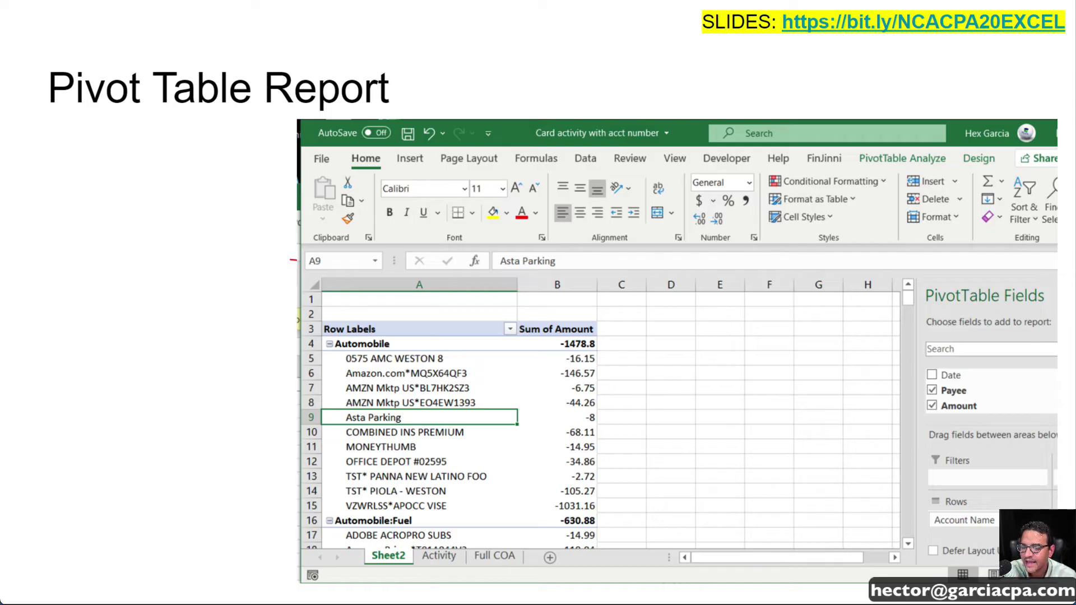
pyautogui.press('Escape')
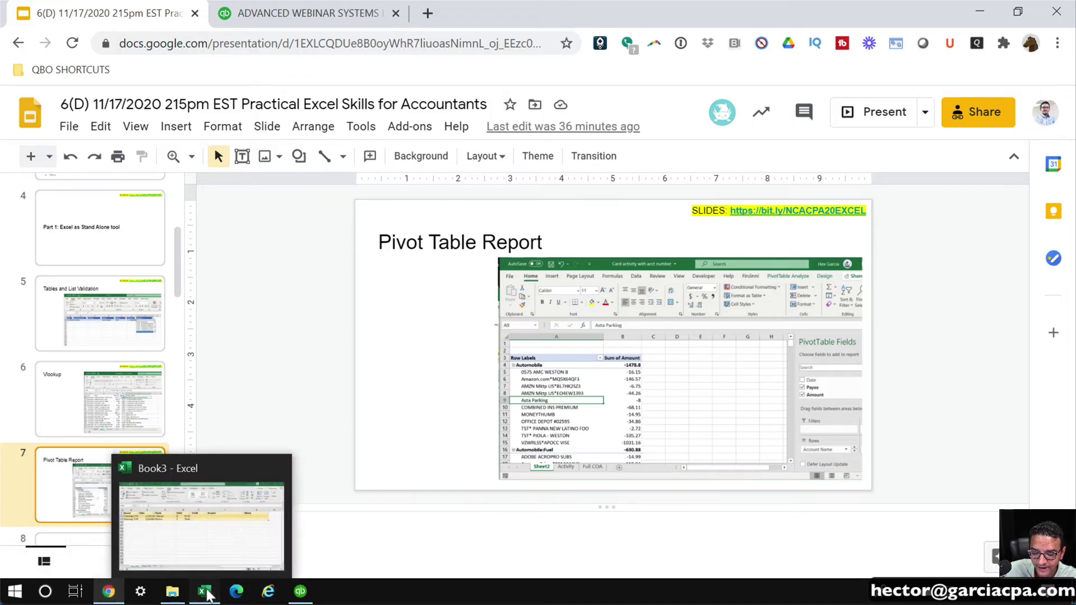
# Switch to the Book3 workbook in Excel and bring back the hidden 2019 rows of the Chase 9995 table by including all dates in the filter
pyautogui.click(204, 591)
pyautogui.click(502, 362)
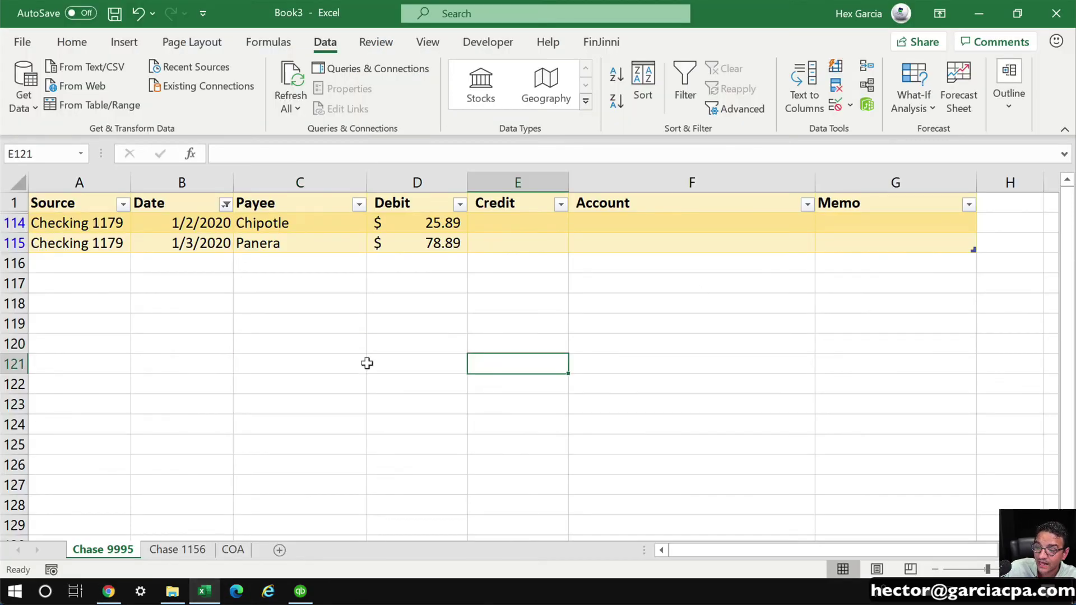
pyautogui.moveTo(13, 205); pyautogui.dragTo(12, 225)
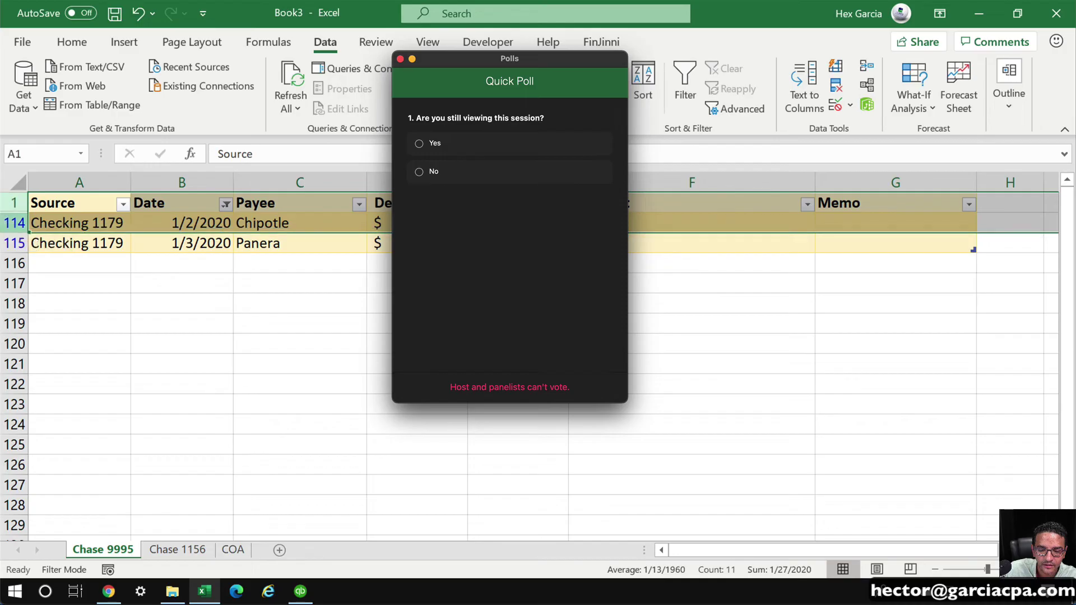
pyautogui.rightClick(14, 227)
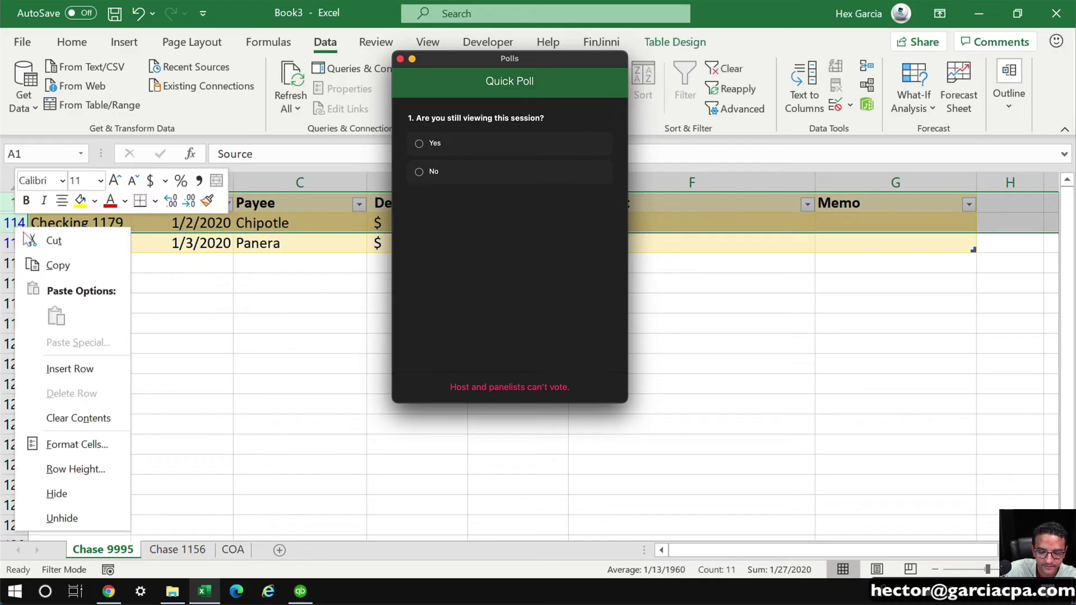
pyautogui.click(78, 515)
pyautogui.click(400, 60)
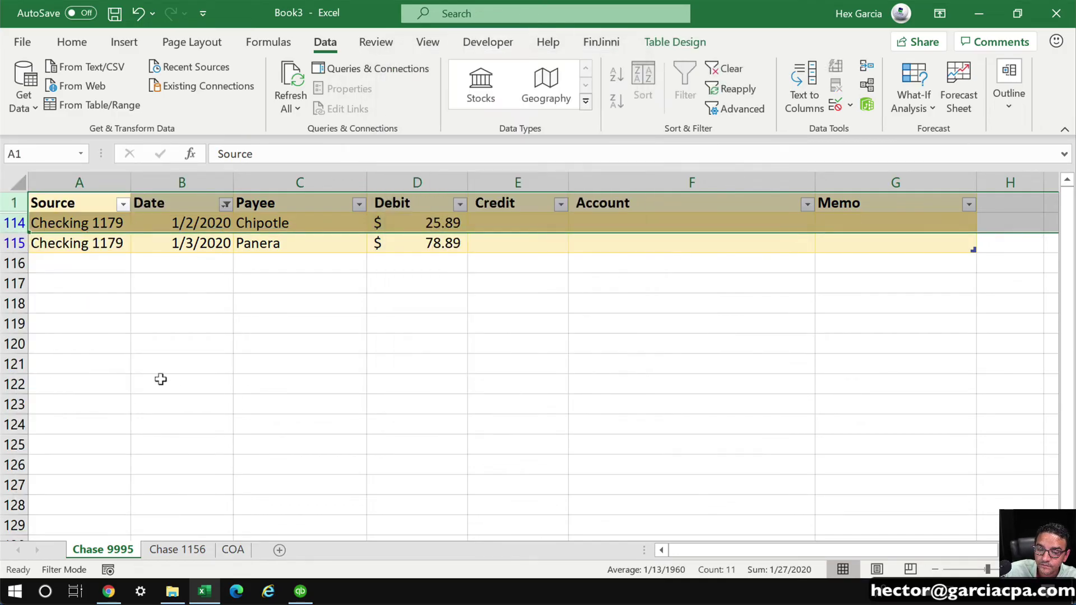
pyautogui.click(226, 204)
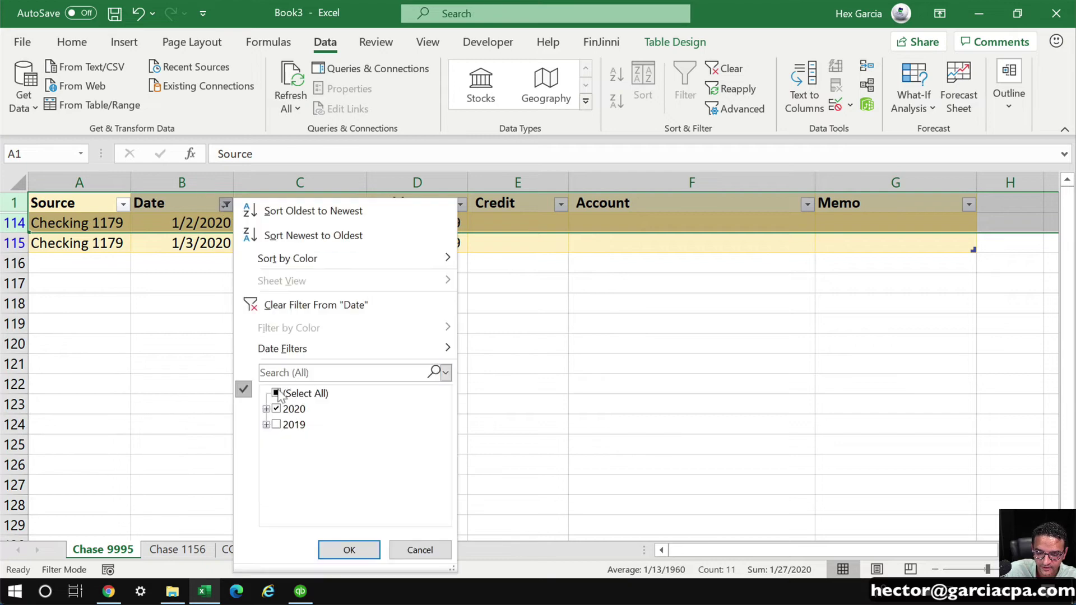
pyautogui.click(348, 550)
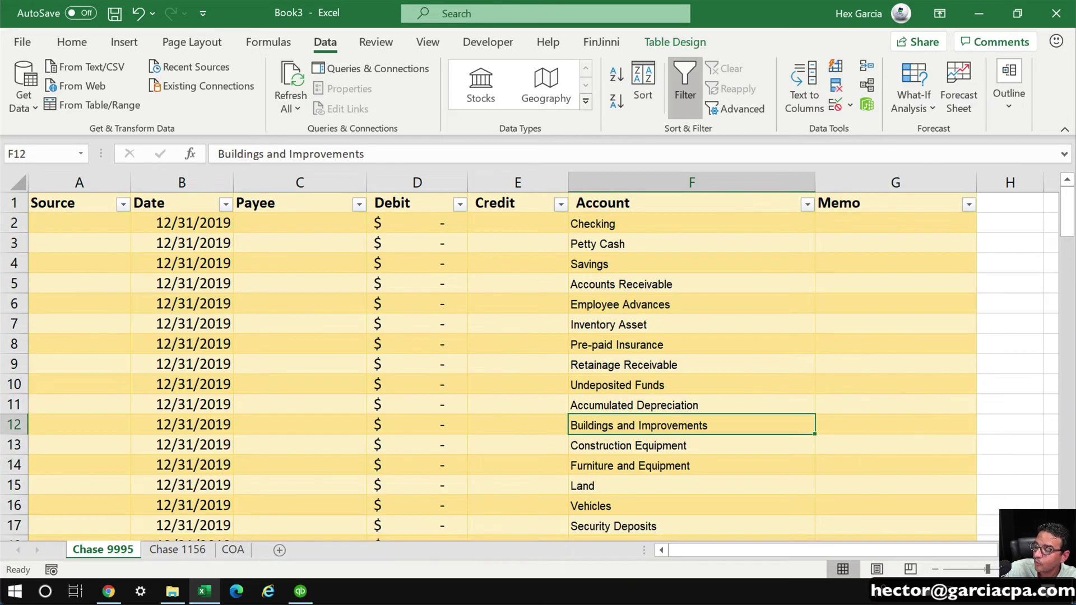
# Insert a table column before Memo on the Chase 9995 sheet and title it Account Number
pyautogui.click(851, 168)
pyautogui.rightClick(860, 178)
pyautogui.click(882, 384)
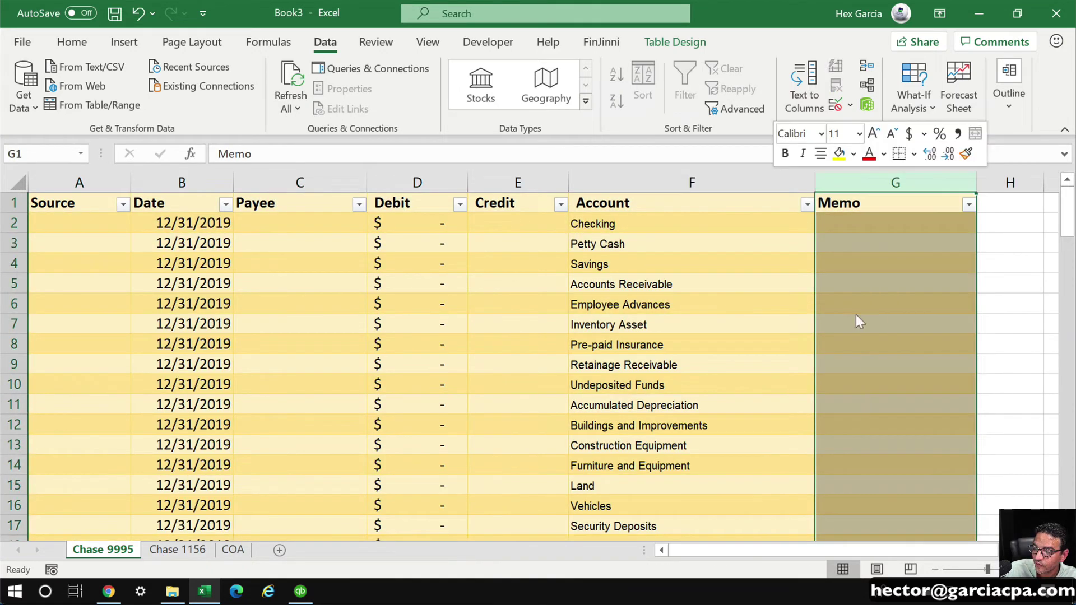
pyautogui.click(865, 205)
pyautogui.write('A')
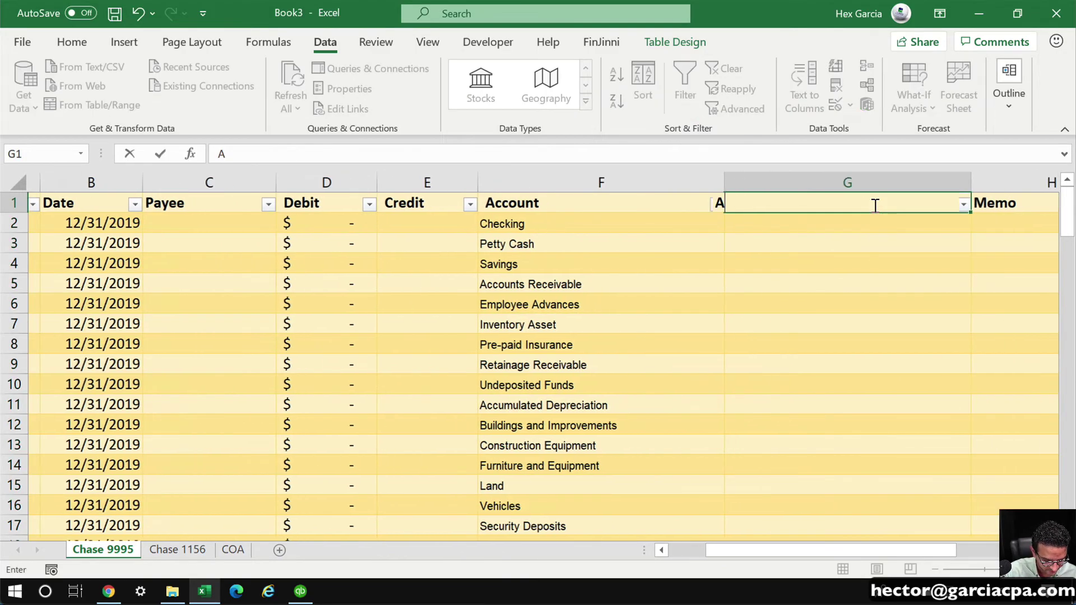
pyautogui.write('ccount Number')
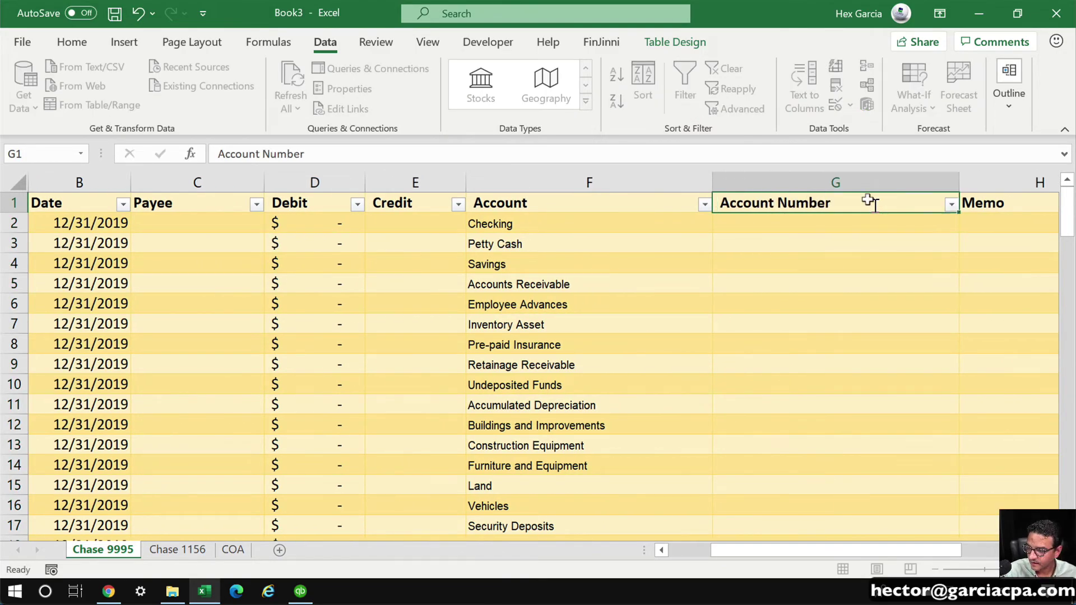
pyautogui.press('Return')
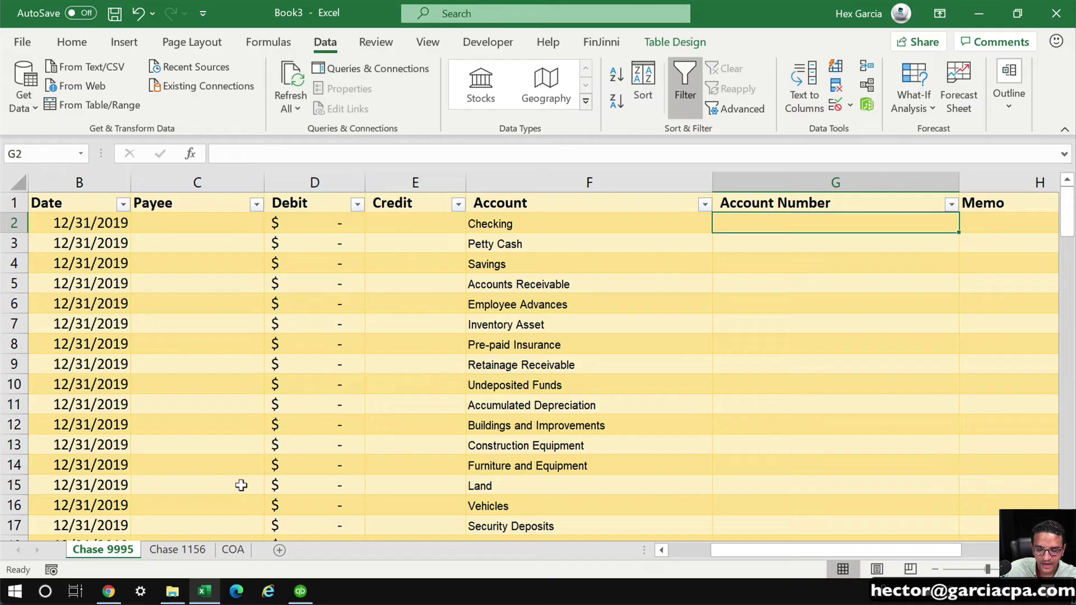
# Add a column titled Report beside Account in the COA sheet's table and widen it
pyautogui.click(231, 548)
pyautogui.click(343, 281)
pyautogui.click(439, 217)
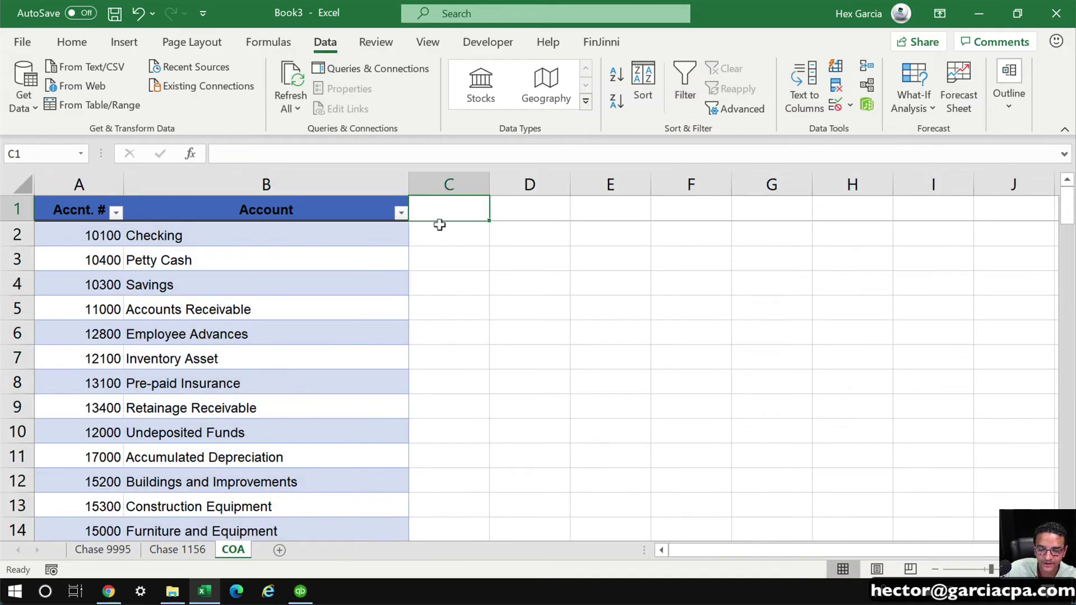
pyautogui.write('P')
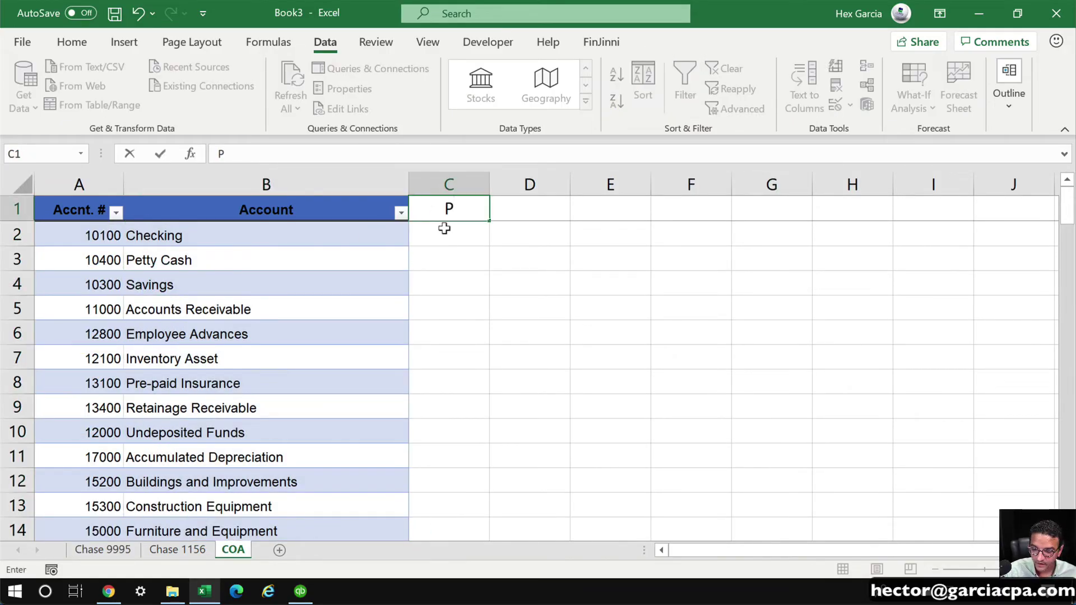
pyautogui.press('BackSpace')
pyautogui.write('Reppor')
pyautogui.press('BackSpace')
pyautogui.press('BackSpace')
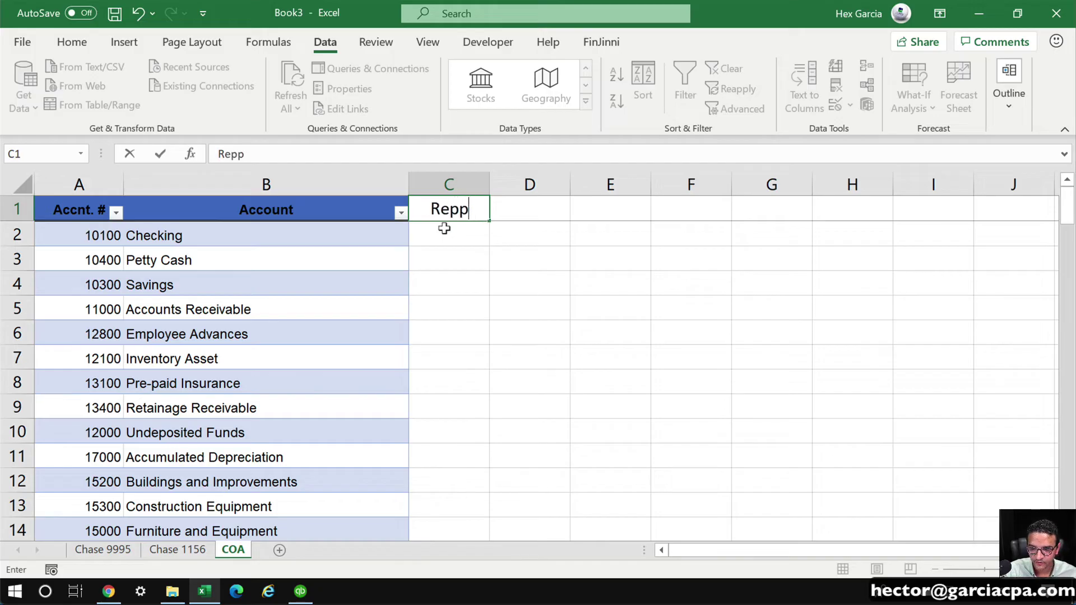
pyautogui.press('BackSpace')
pyautogui.press('BackSpace')
pyautogui.write('prt')
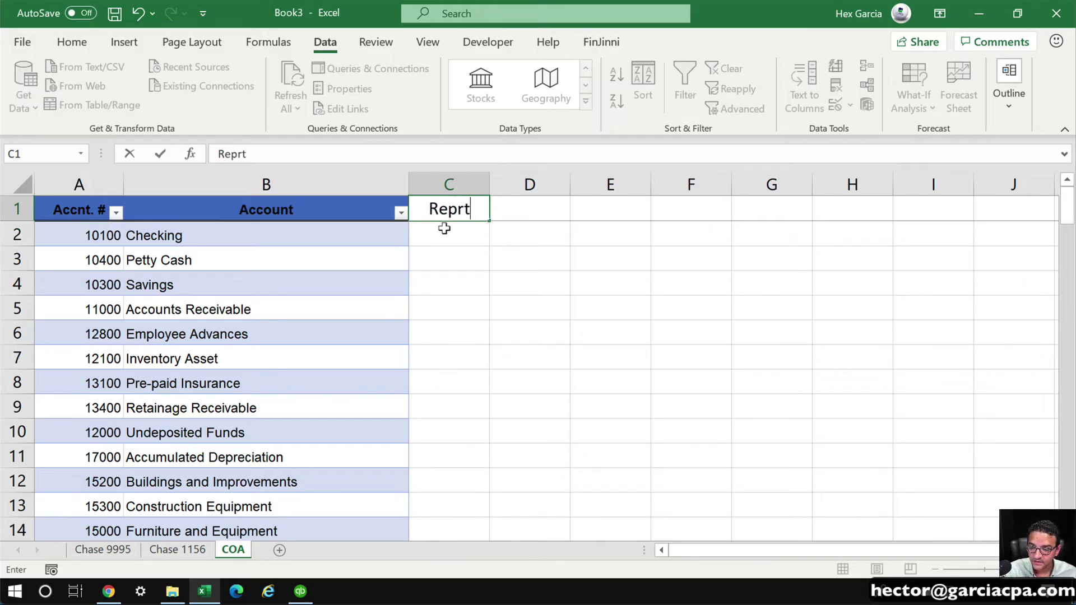
pyautogui.press('BackSpace')
pyautogui.press('BackSpace')
pyautogui.write('ort')
pyautogui.press('Return')
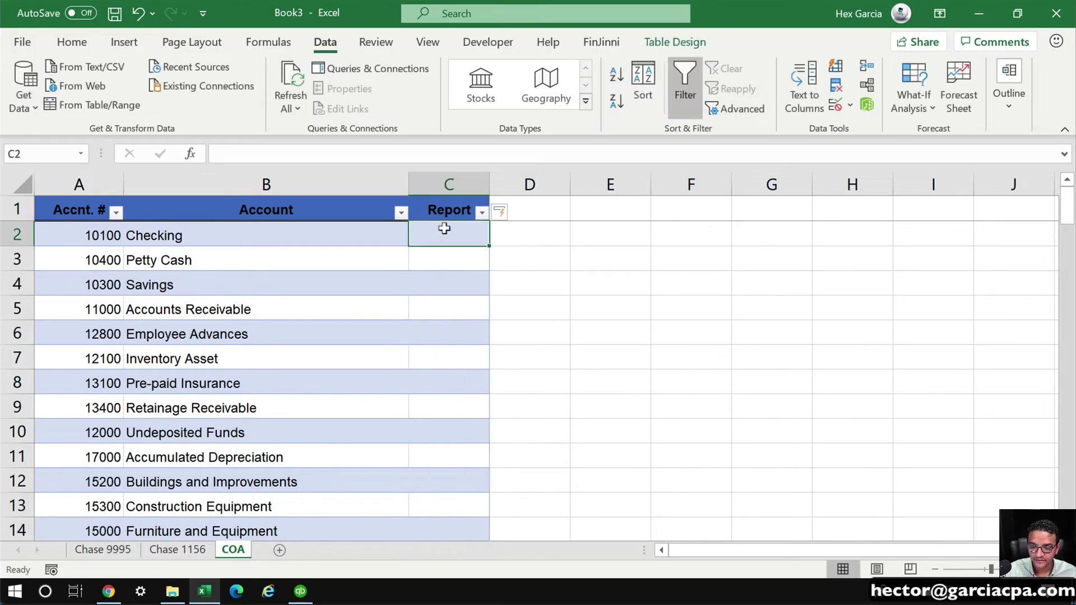
pyautogui.moveTo(489, 181); pyautogui.dragTo(547, 171)
pyautogui.press('Down')
pyautogui.press('Down')
pyautogui.press('Down')
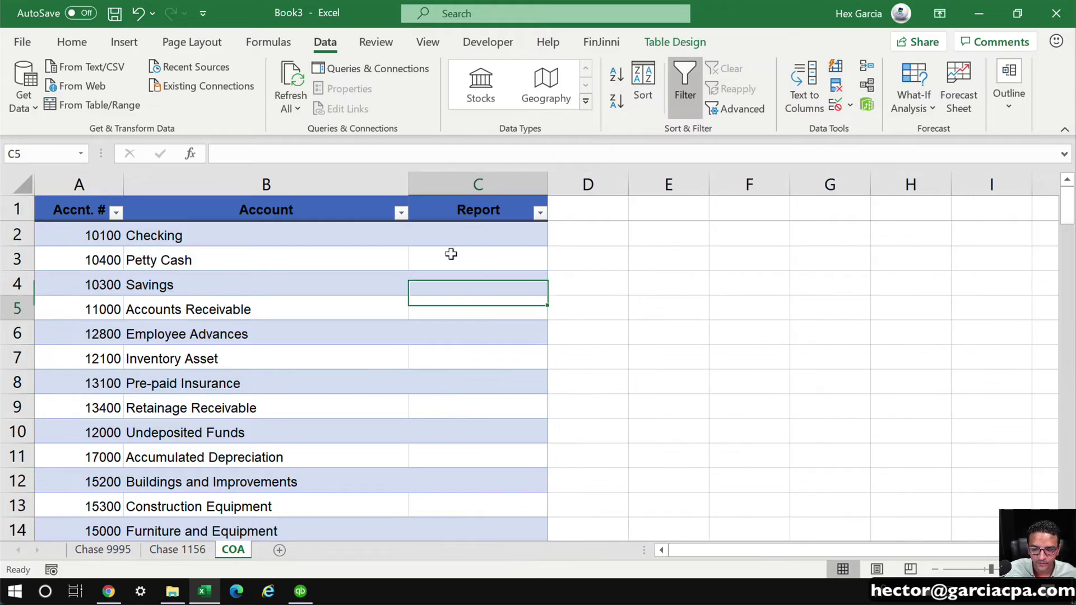
# Enter Balance Sheet in the first Report cell and fill it down the whole column
pyautogui.click(475, 226)
pyautogui.write('Bala')
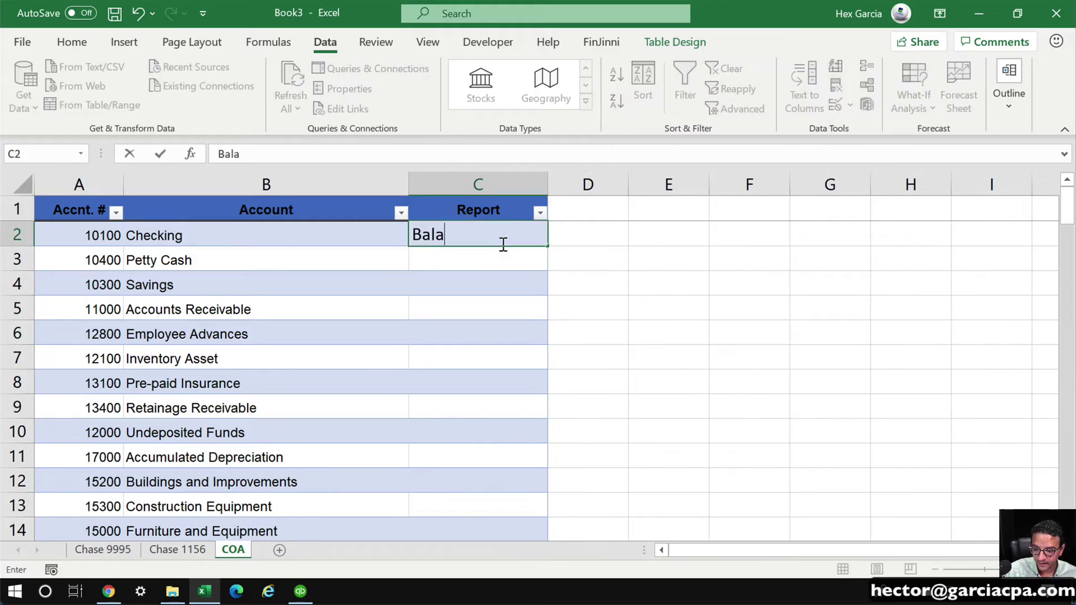
pyautogui.write('nce Sheet')
pyautogui.press('Return')
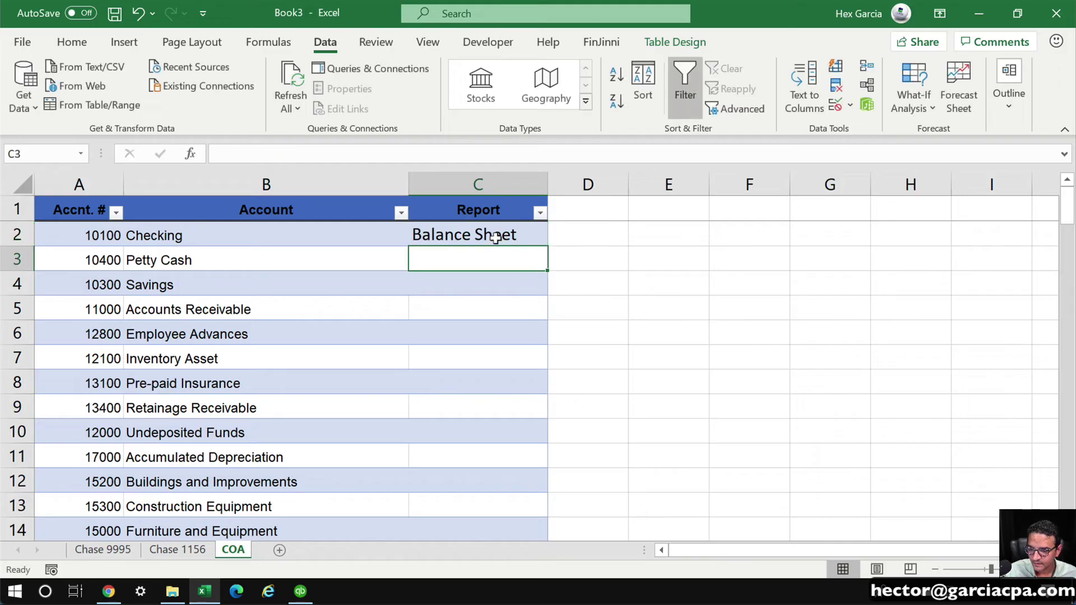
pyautogui.click(491, 226)
pyautogui.doubleClick(541, 241)
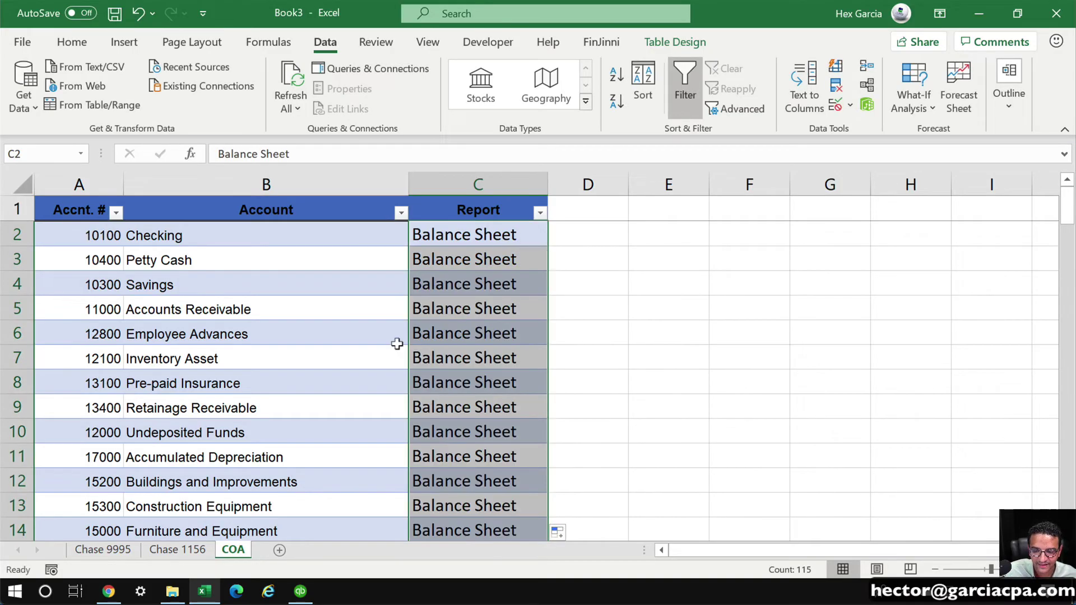
# Set the Report value of the Construction Income account in row 46 to Profit and Loss
pyautogui.scroll(-8, 448, 380)
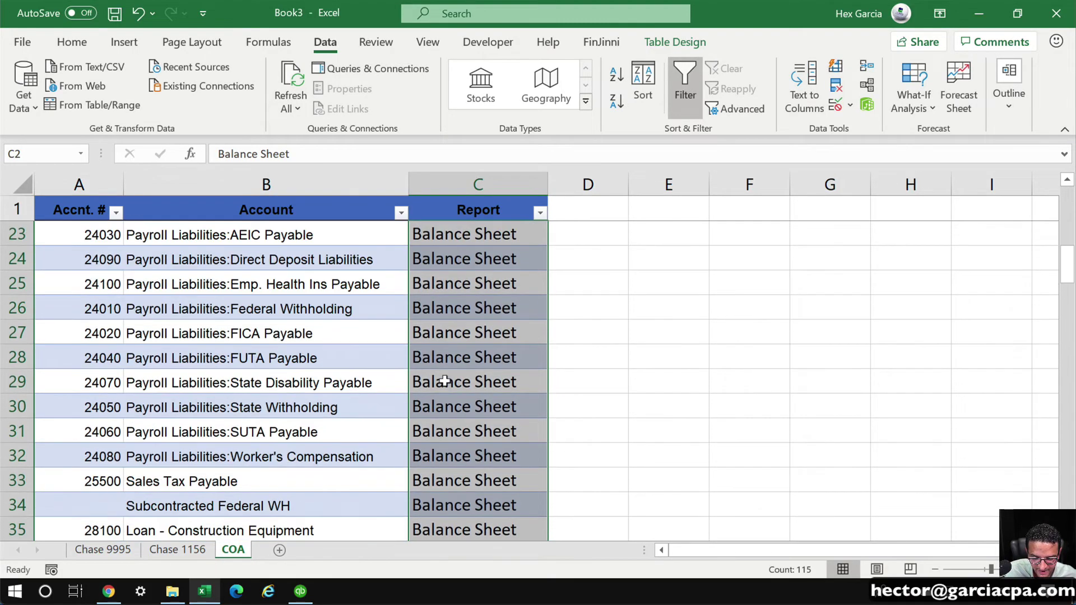
pyautogui.scroll(-4, 445, 381)
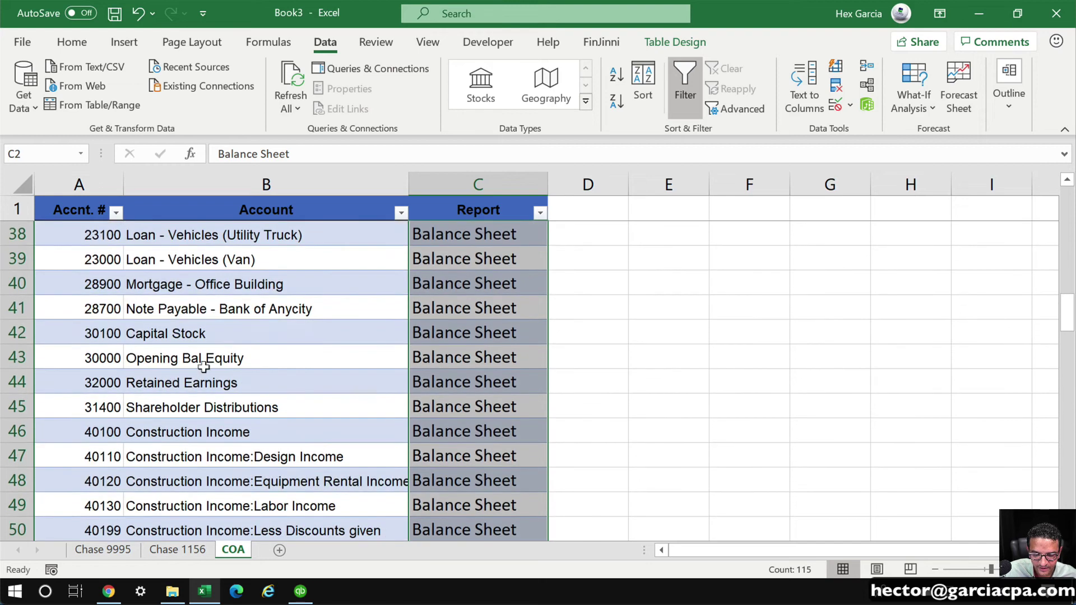
pyautogui.click(501, 432)
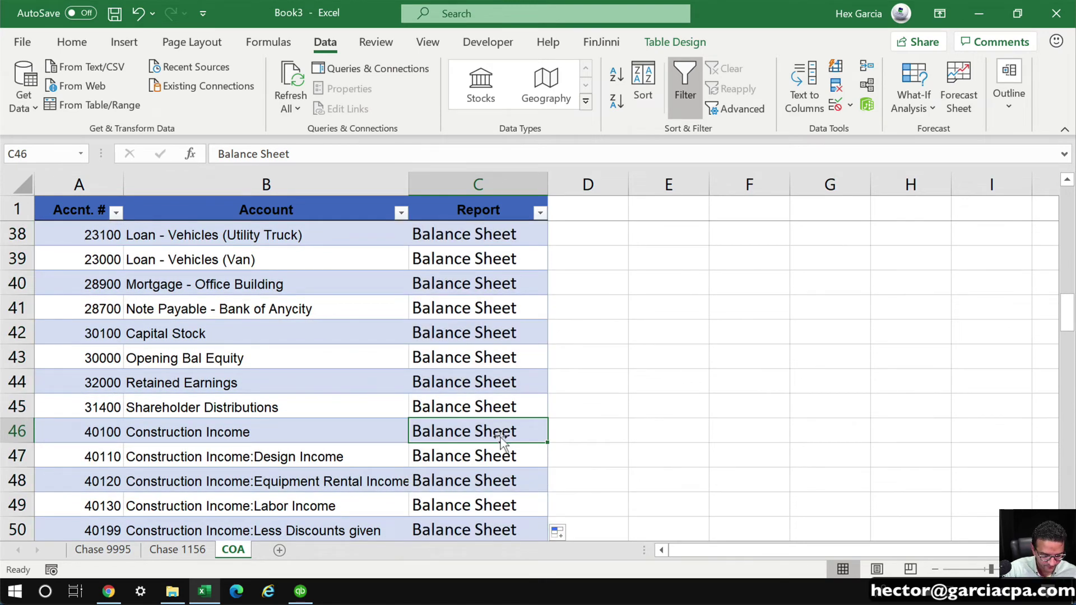
pyautogui.write('P')
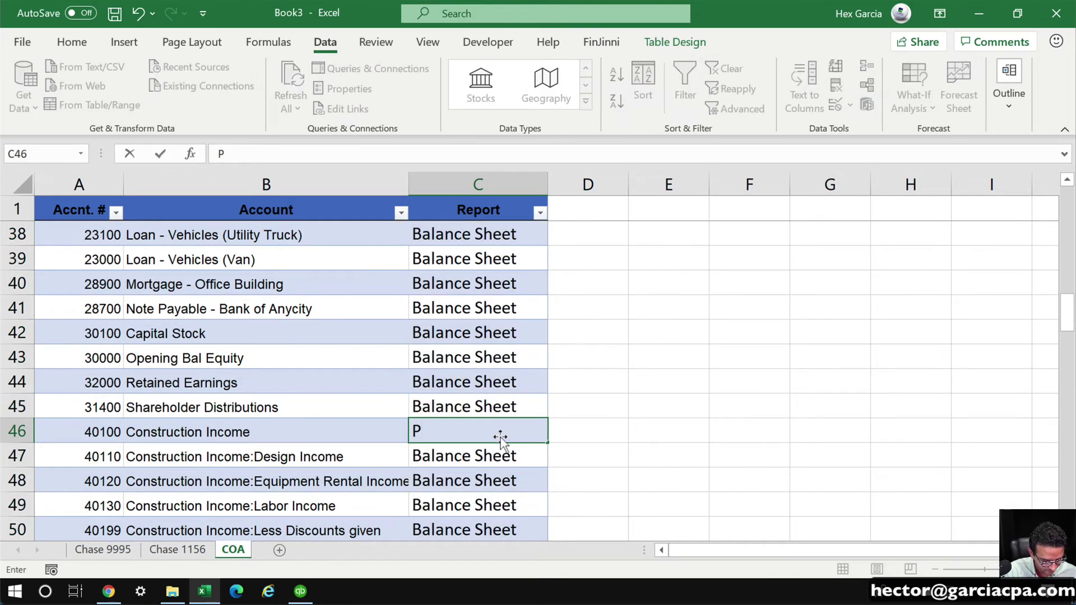
pyautogui.write('rofit and L')
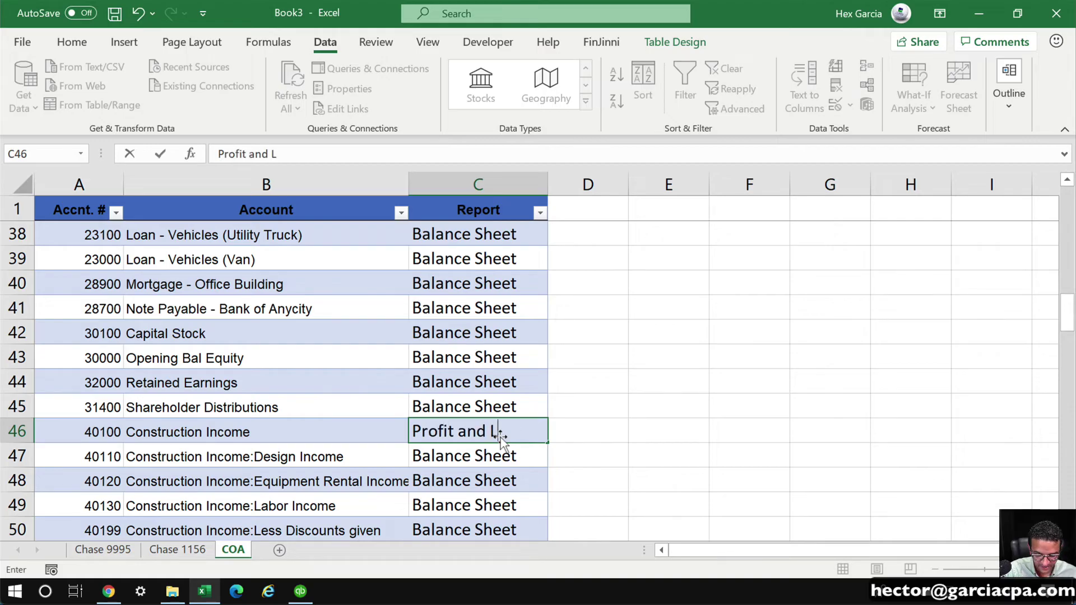
pyautogui.write('oss')
pyautogui.press('Return')
pyautogui.scroll(12, 364, 317)
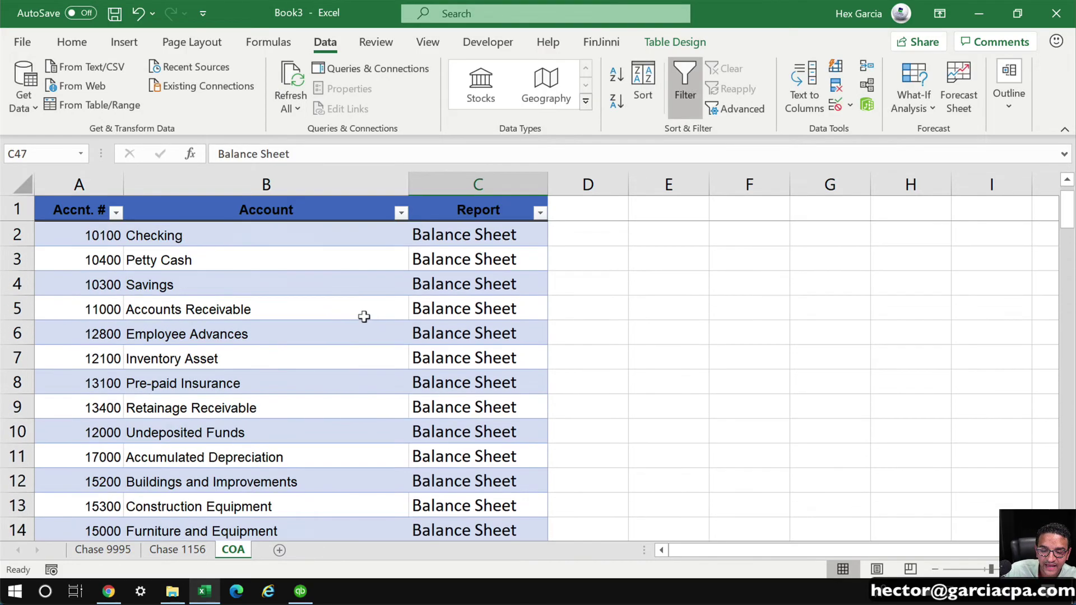
pyautogui.moveTo(101, 183); pyautogui.dragTo(539, 195)
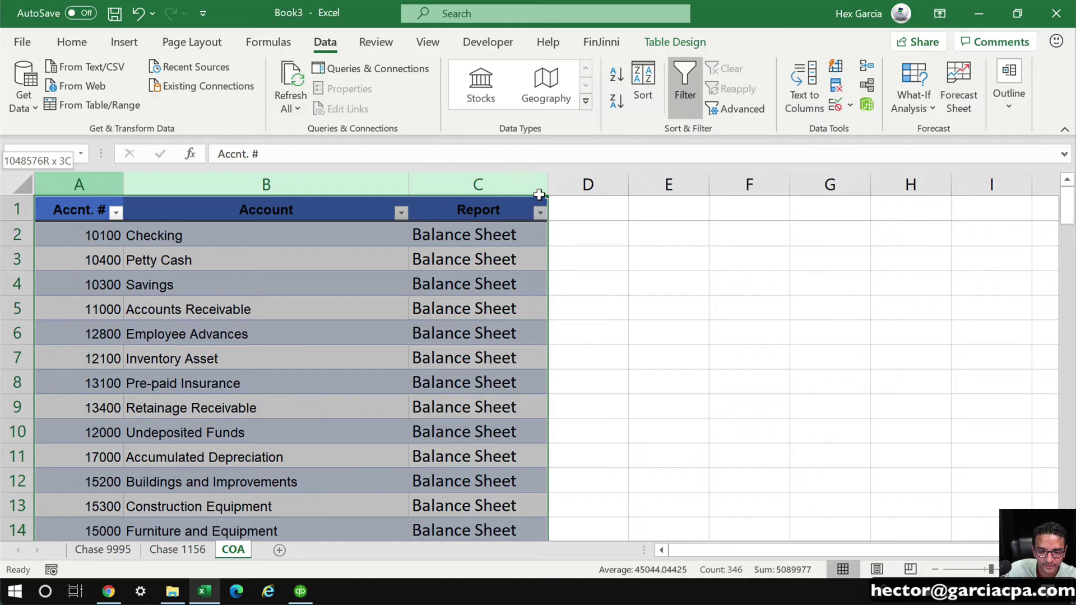
pyautogui.click(353, 254)
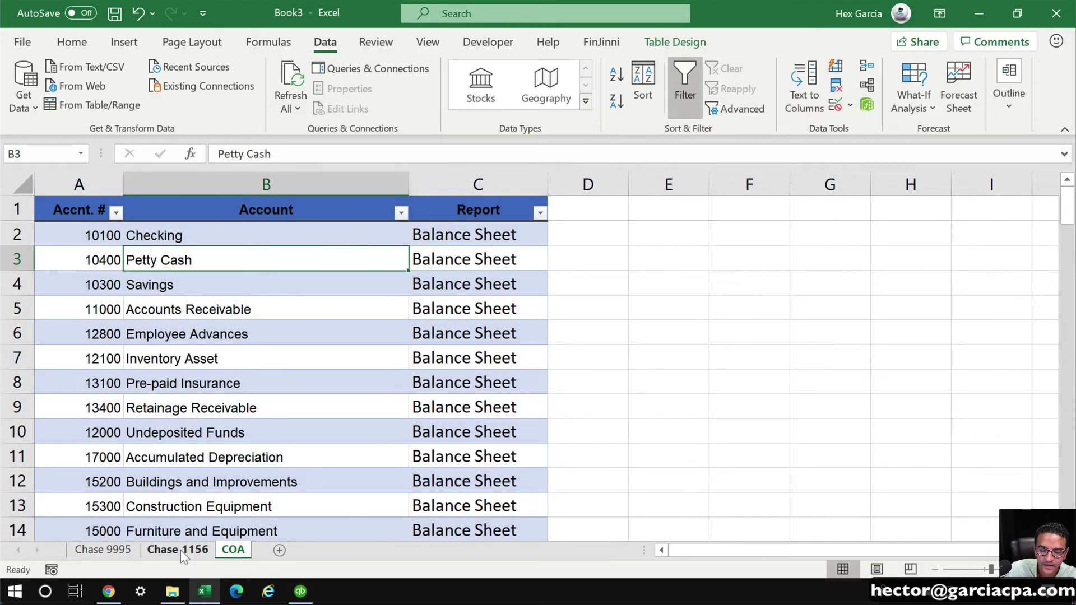
# Narrow the Account column on the Chase 9995 sheet and select the Account Number cell for Checking in row 2
pyautogui.click(104, 549)
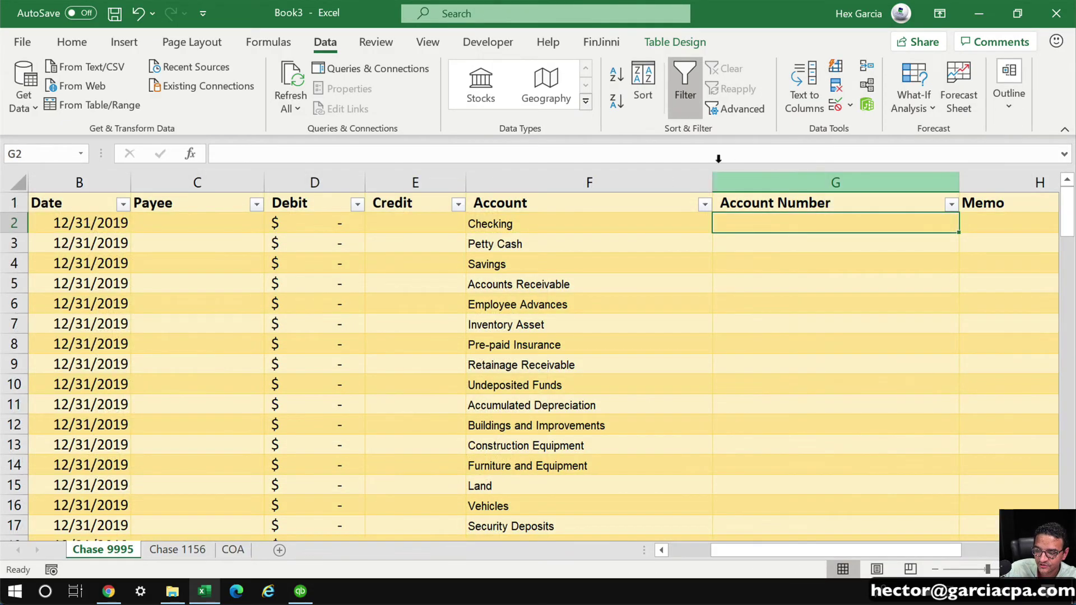
pyautogui.moveTo(712, 177); pyautogui.dragTo(642, 178)
pyautogui.click(555, 222)
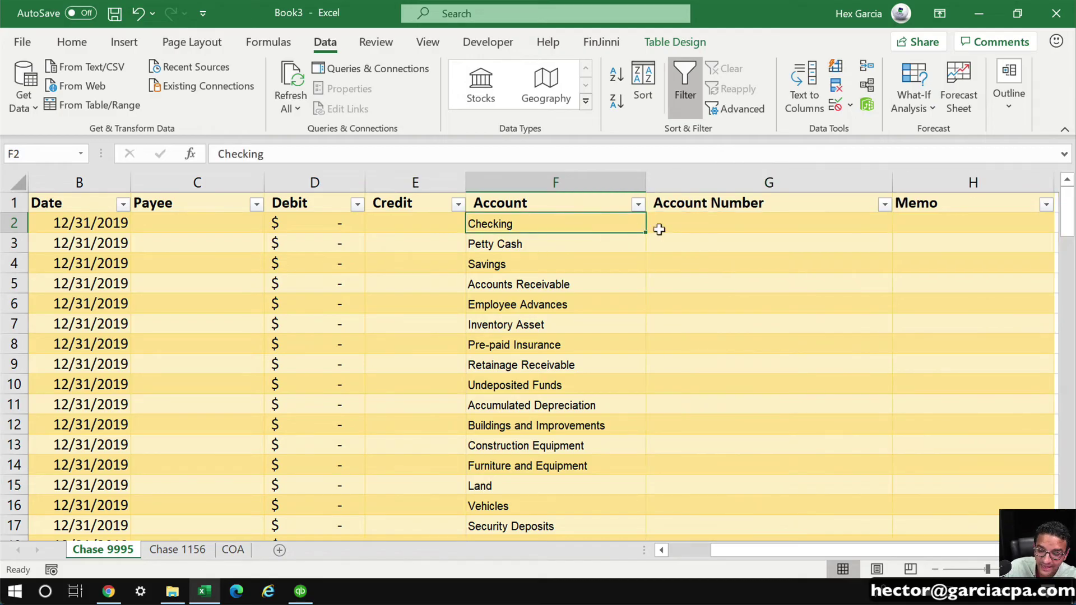
pyautogui.click(758, 218)
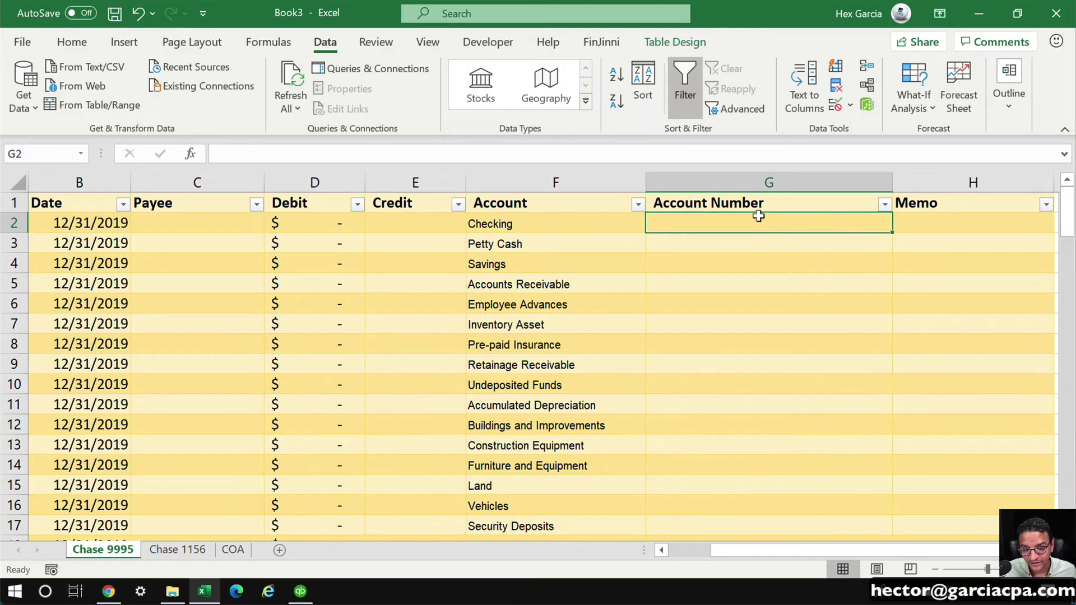
# Move the Accnt. # column on the COA sheet from column A to column D, right after Report
pyautogui.click(231, 551)
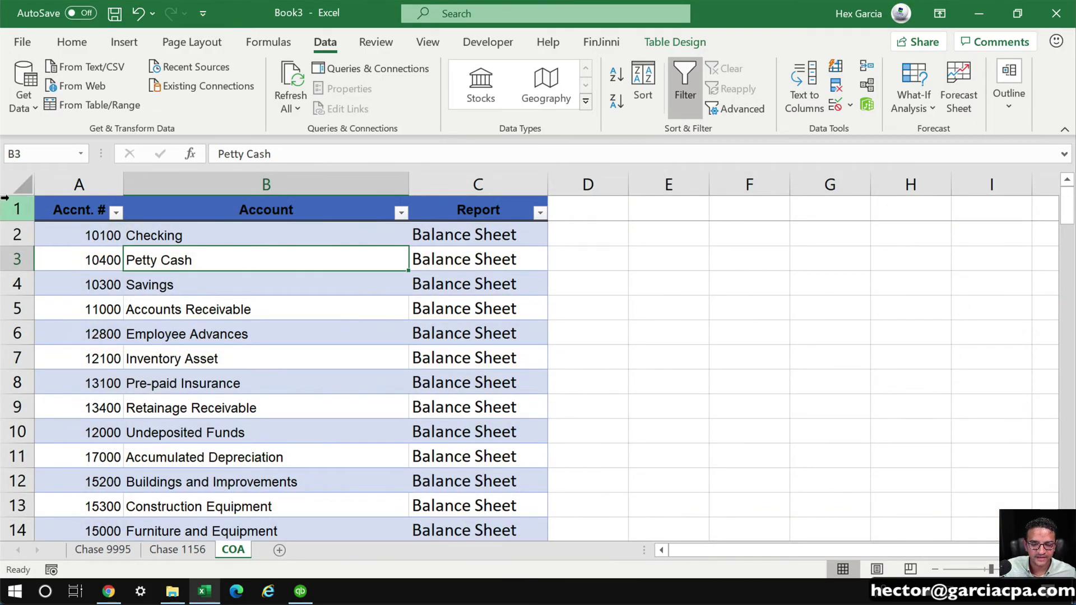
pyautogui.click(97, 166)
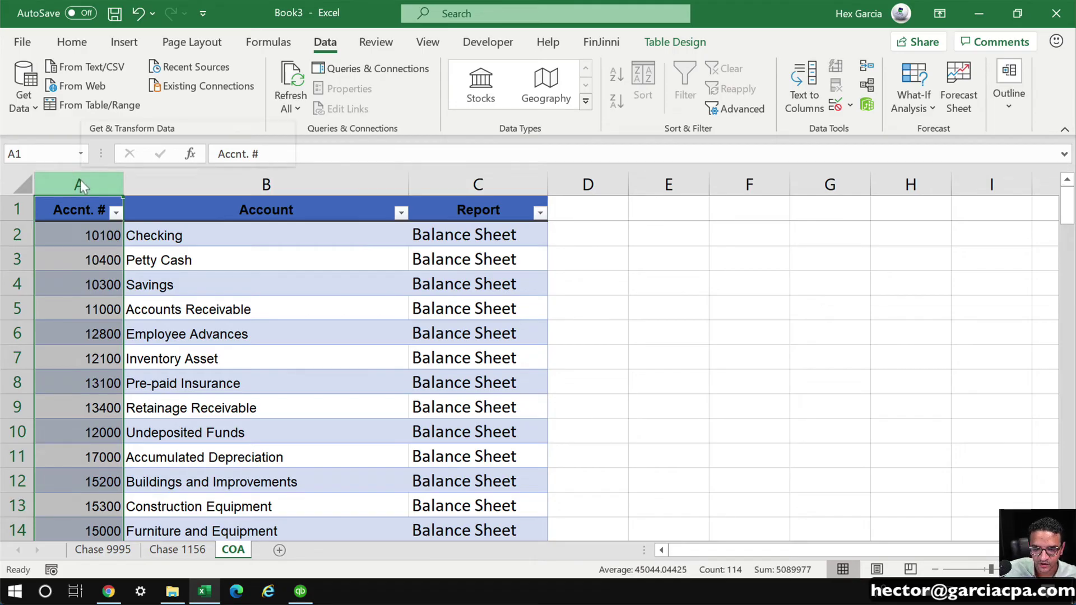
pyautogui.rightClick(81, 180)
pyautogui.click(128, 193)
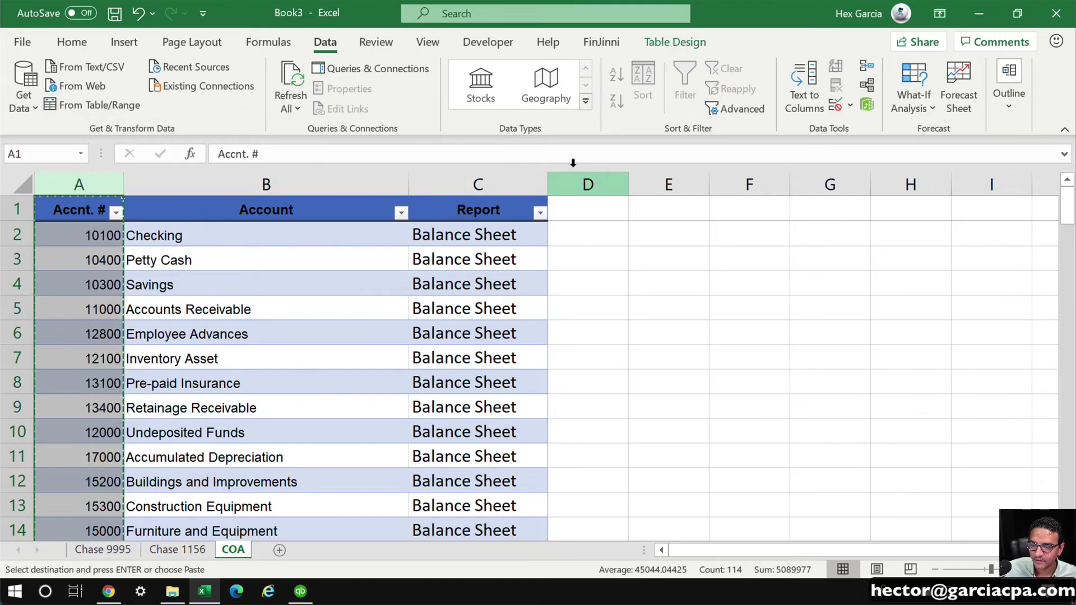
pyautogui.rightClick(588, 184)
pyautogui.click(629, 274)
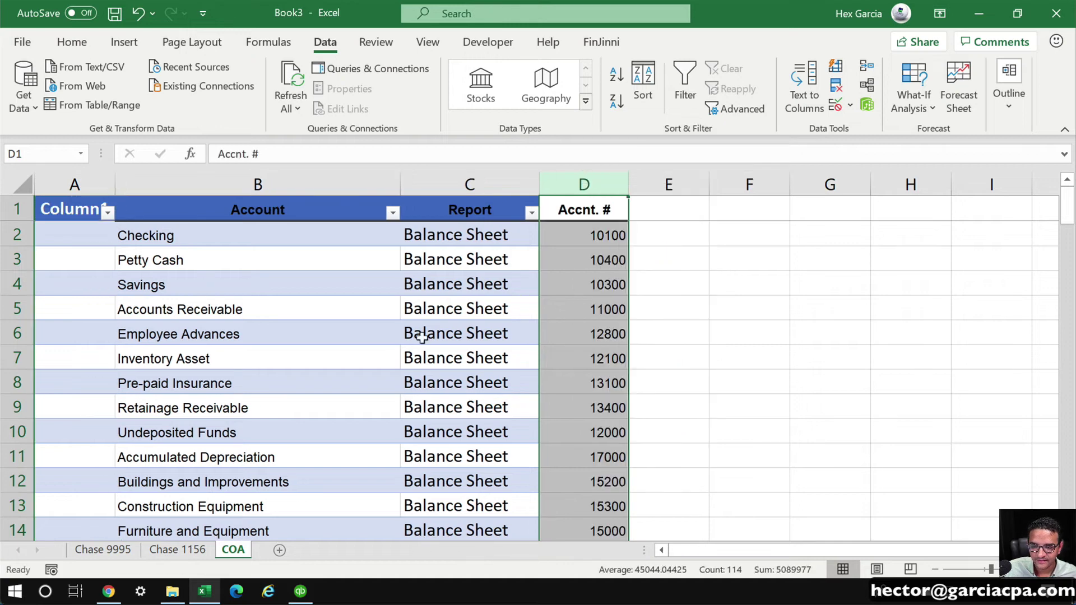
# Delete the empty first column, Column1, from the COA sheet
pyautogui.click(358, 357)
pyautogui.rightClick(54, 172)
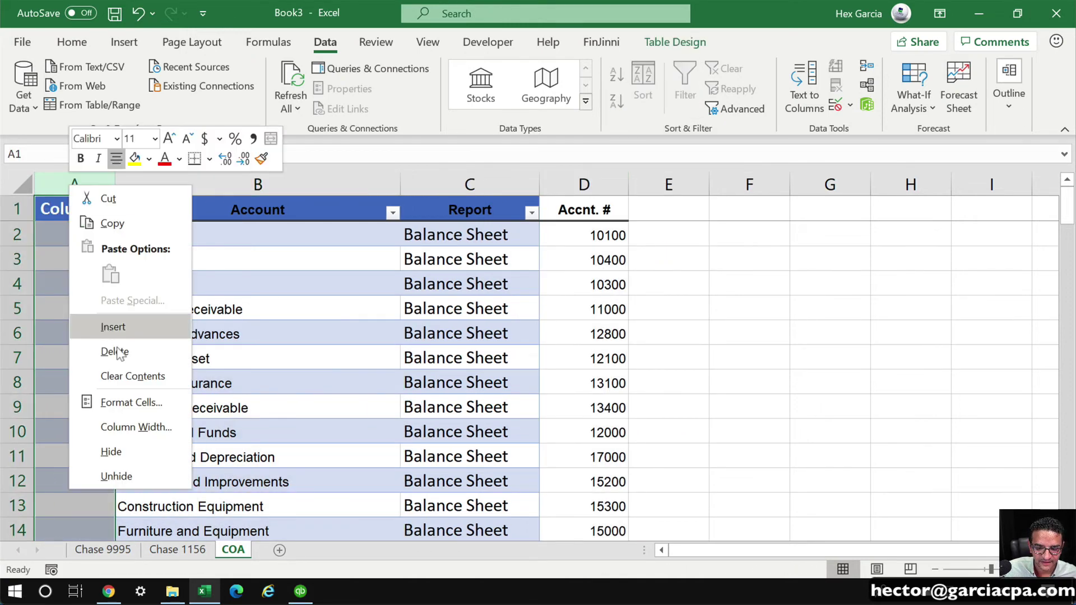
pyautogui.click(120, 352)
# Insert a new column between Report and Accnt. # on the COA sheet and head it Account
pyautogui.rightClick(501, 183)
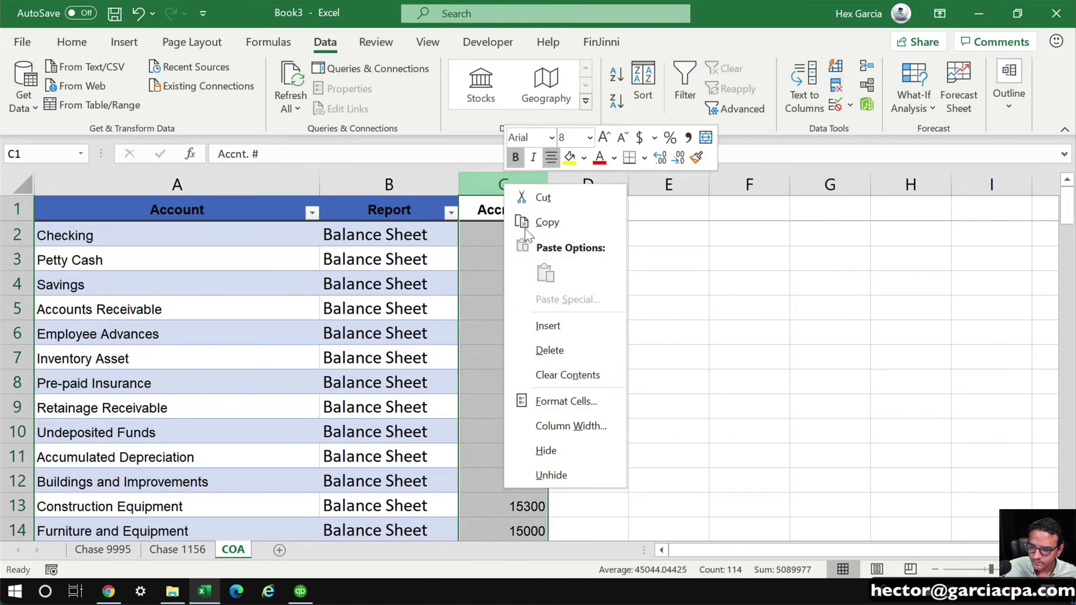
pyautogui.click(557, 325)
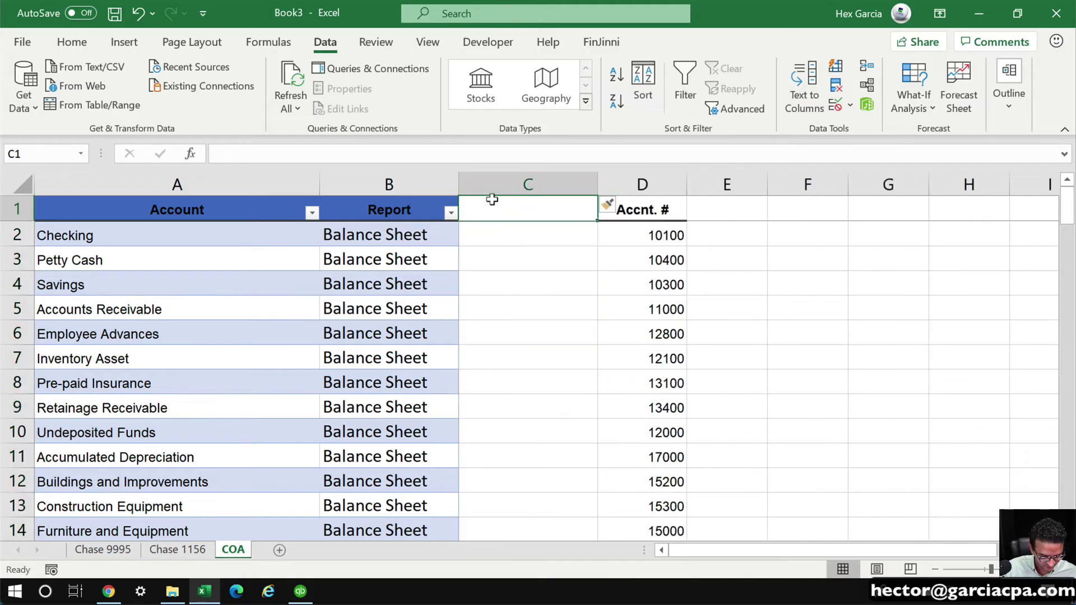
pyautogui.write('Account')
pyautogui.press('Return')
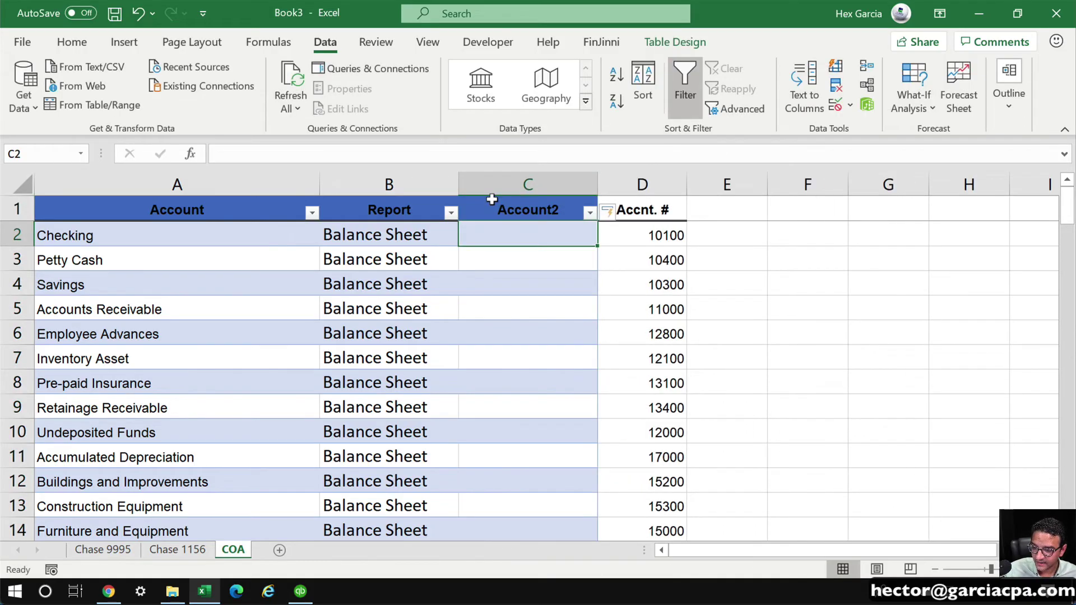
# Copy all account numbers from row 2 to row 116 of the Accnt. # column into the new table column C
pyautogui.click(650, 230)
pyautogui.scroll(-20, 636, 430)
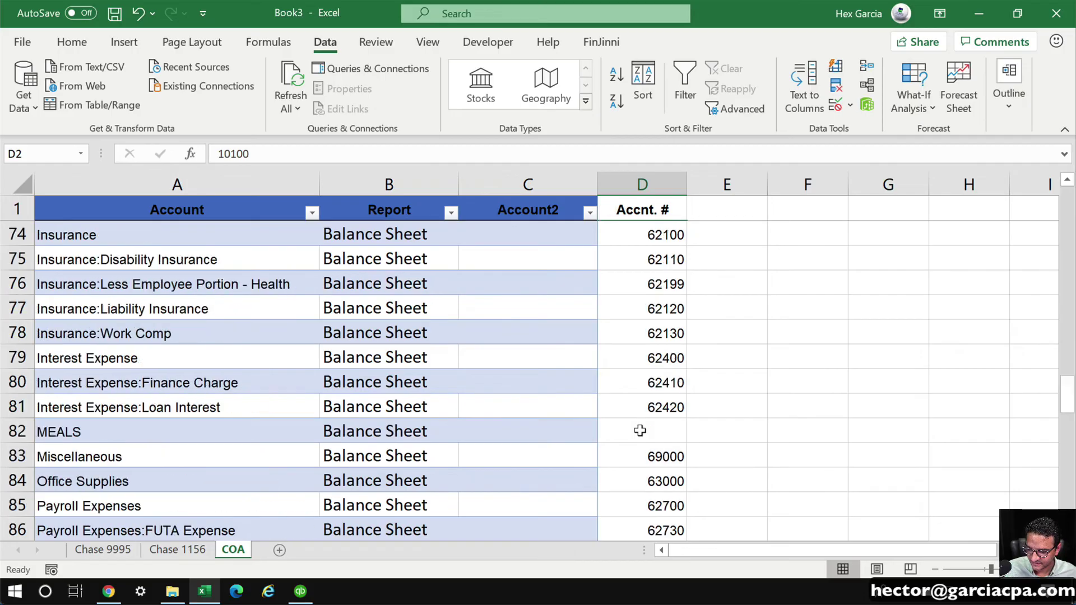
pyautogui.keyDown('shift'); pyautogui.click(645, 453); pyautogui.keyUp('shift')
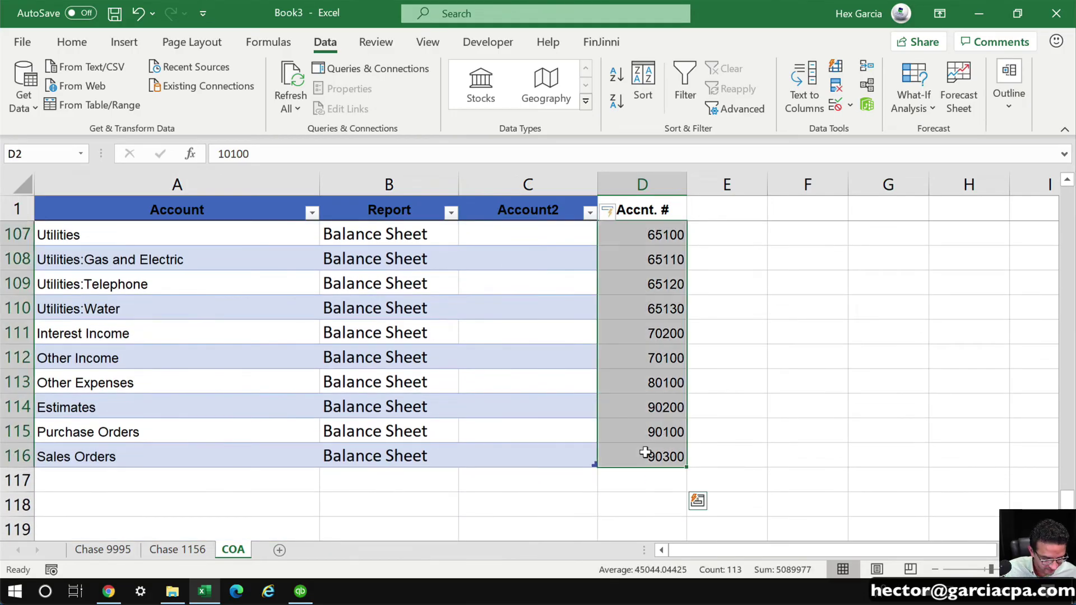
pyautogui.hotkey('ctrl', 'c')
pyautogui.scroll(20, 646, 453)
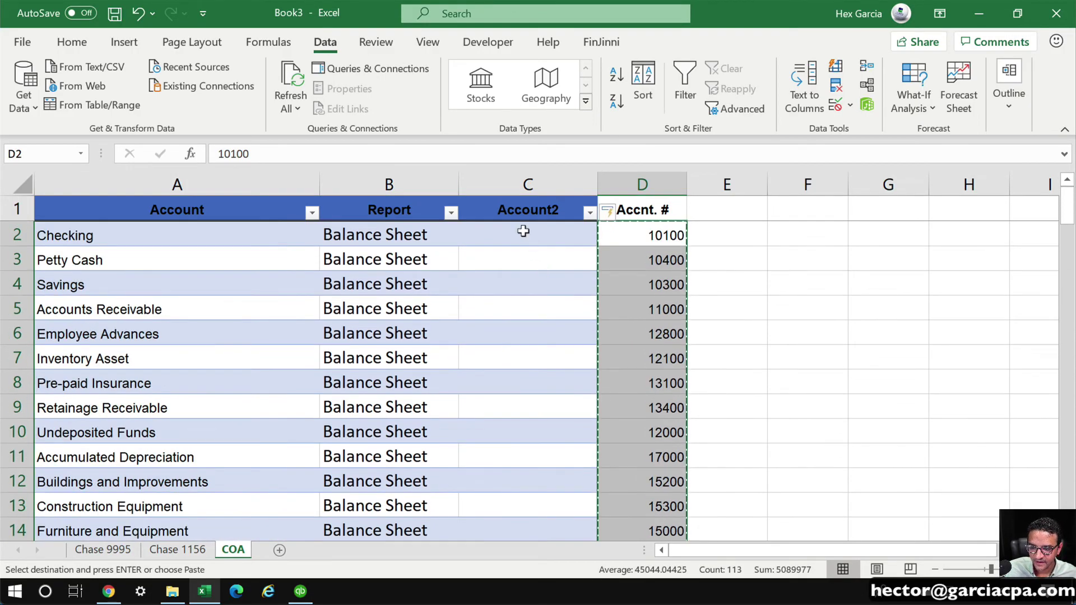
pyautogui.click(523, 231)
pyautogui.hotkey('ctrl', 'v')
pyautogui.click(722, 258)
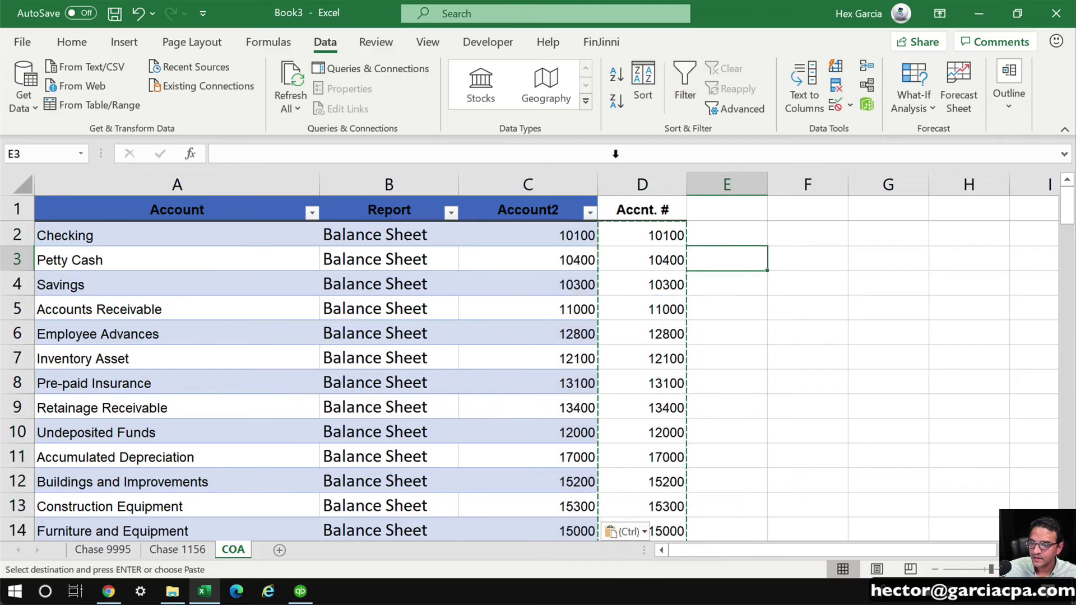
# Delete the leftover Accnt. # column outside the COA table
pyautogui.click(620, 184)
pyautogui.rightClick(622, 185)
pyautogui.click(678, 345)
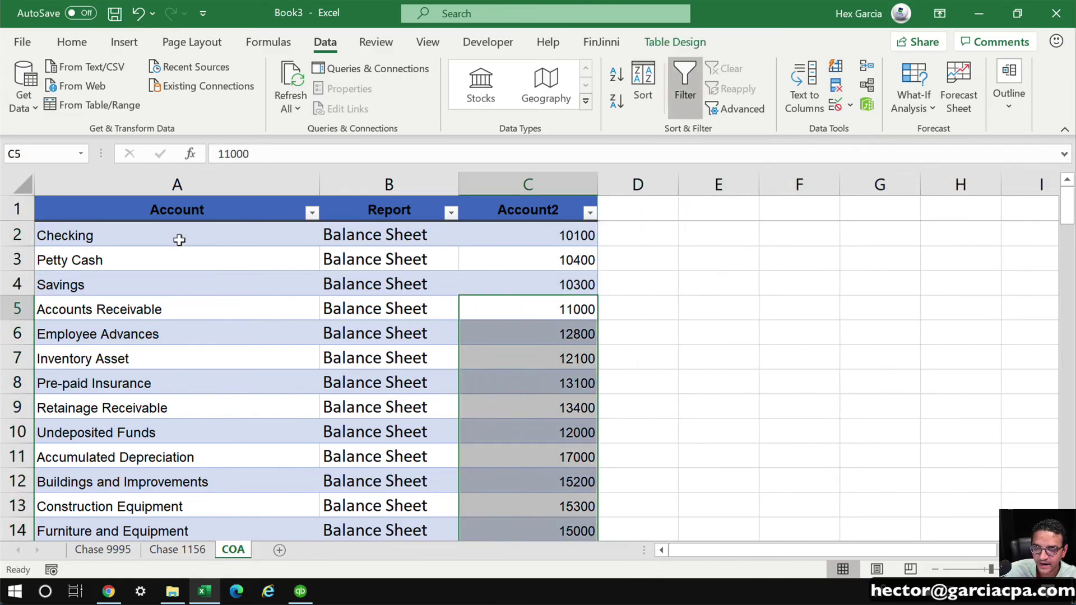
pyautogui.moveTo(179, 240); pyautogui.dragTo(86, 451)
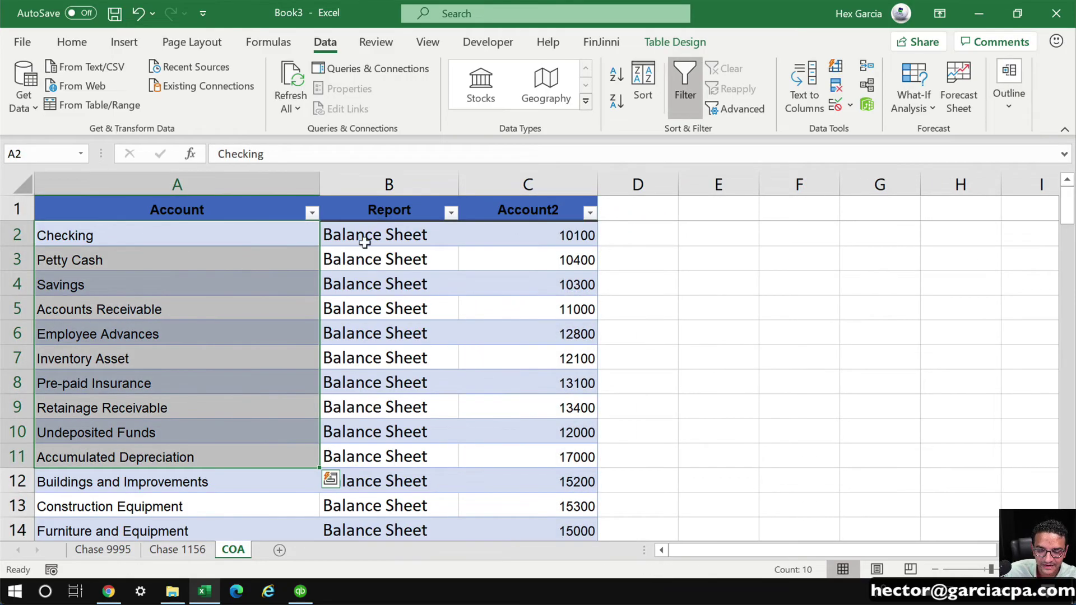
pyautogui.moveTo(365, 242); pyautogui.dragTo(378, 432)
pyautogui.moveTo(560, 233); pyautogui.dragTo(551, 362)
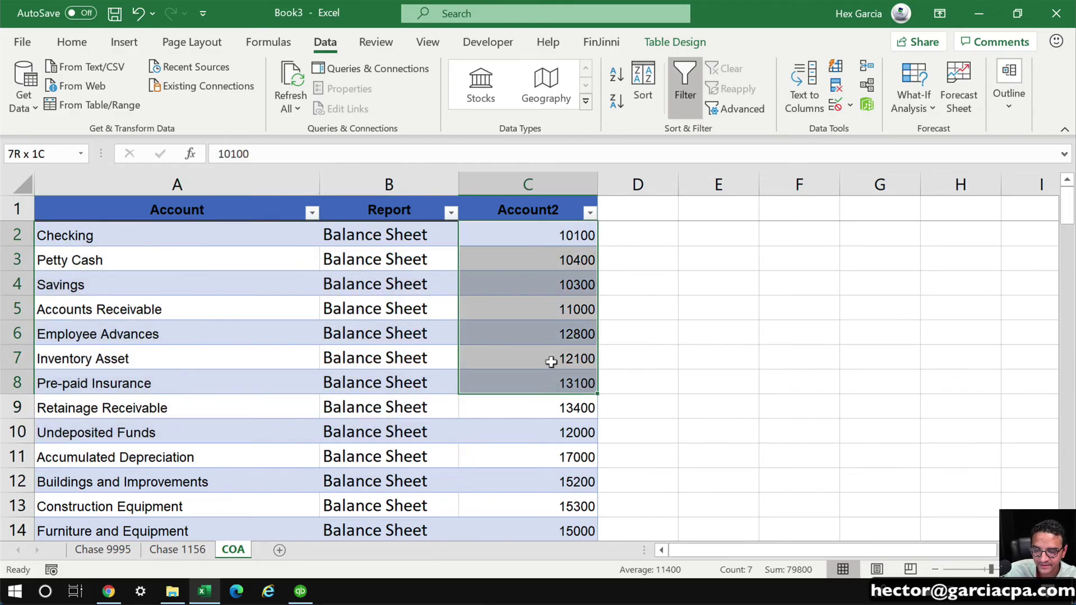
# Rename the header of the COA table's account number column to Number
pyautogui.doubleClick(548, 209)
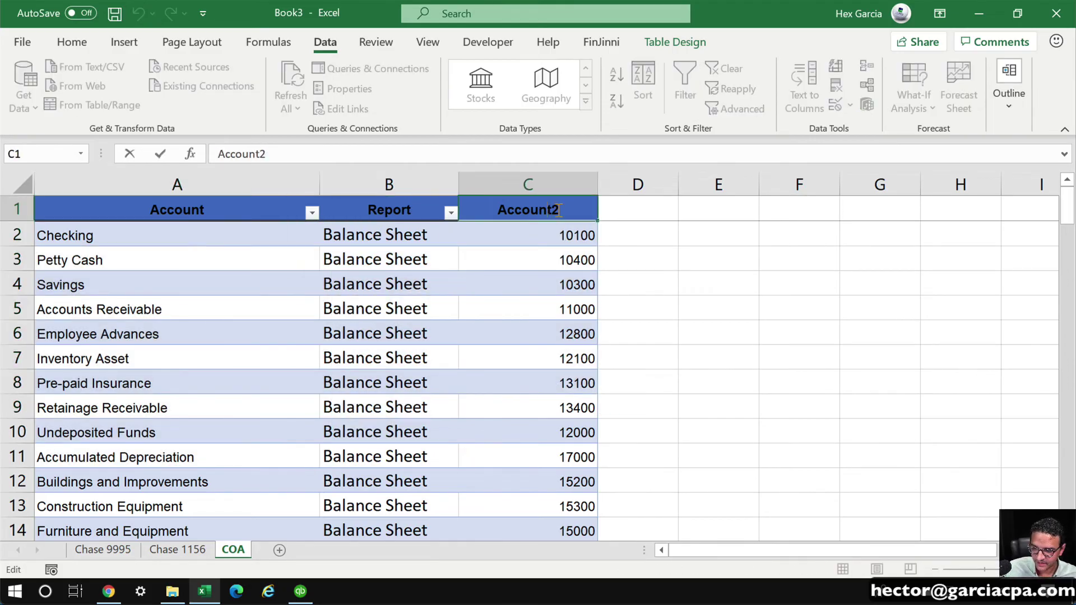
pyautogui.doubleClick(559, 209)
pyautogui.write('Number')
pyautogui.press('Return')
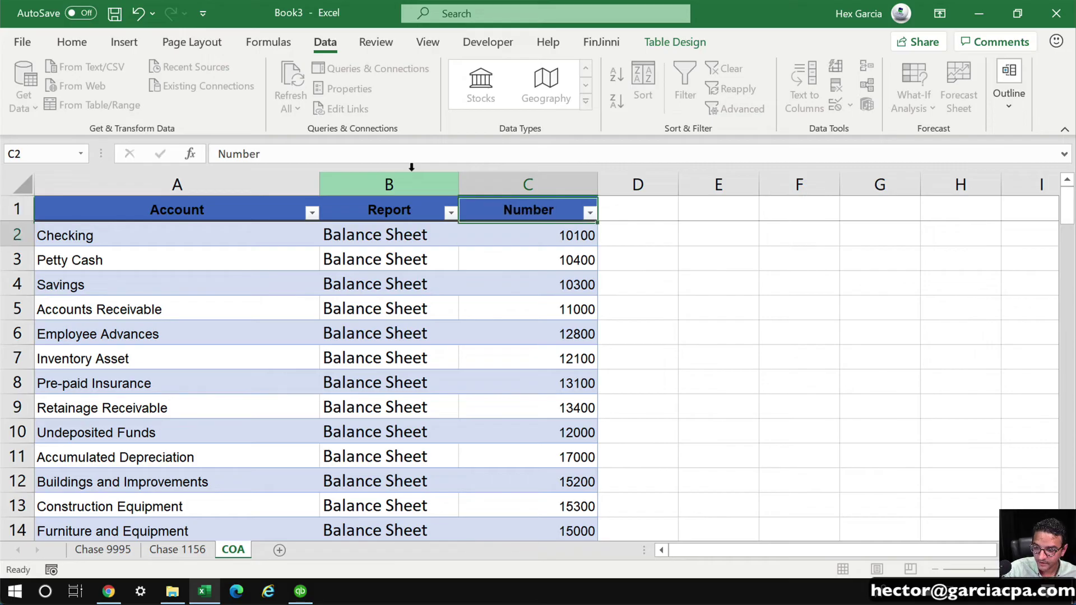
# Narrow the Account Number column on the Chase 9995 sheet
pyautogui.click(103, 549)
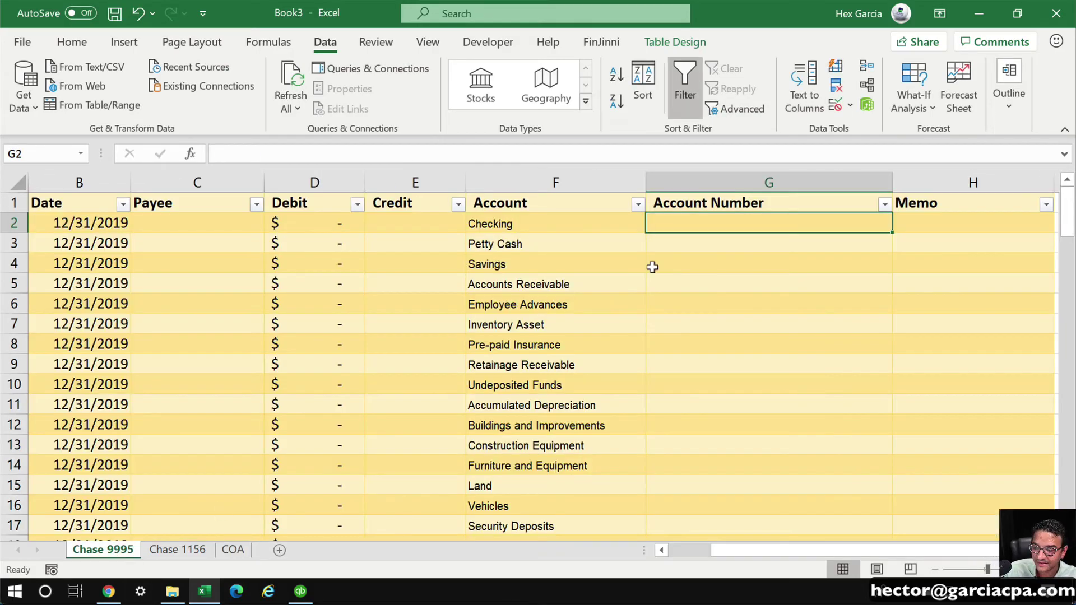
pyautogui.click(531, 218)
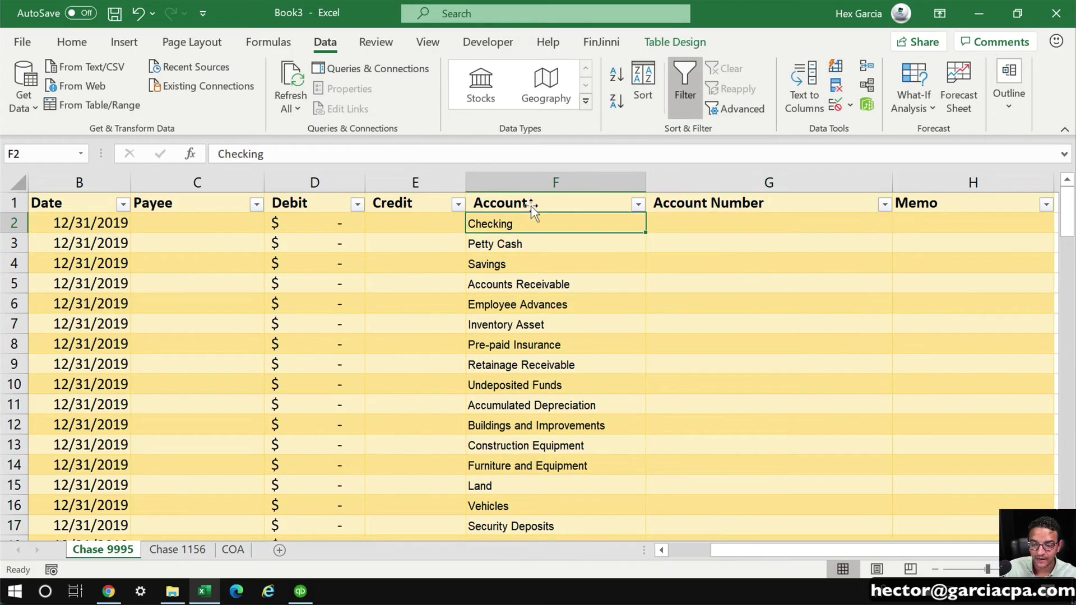
pyautogui.click(563, 361)
pyautogui.click(721, 218)
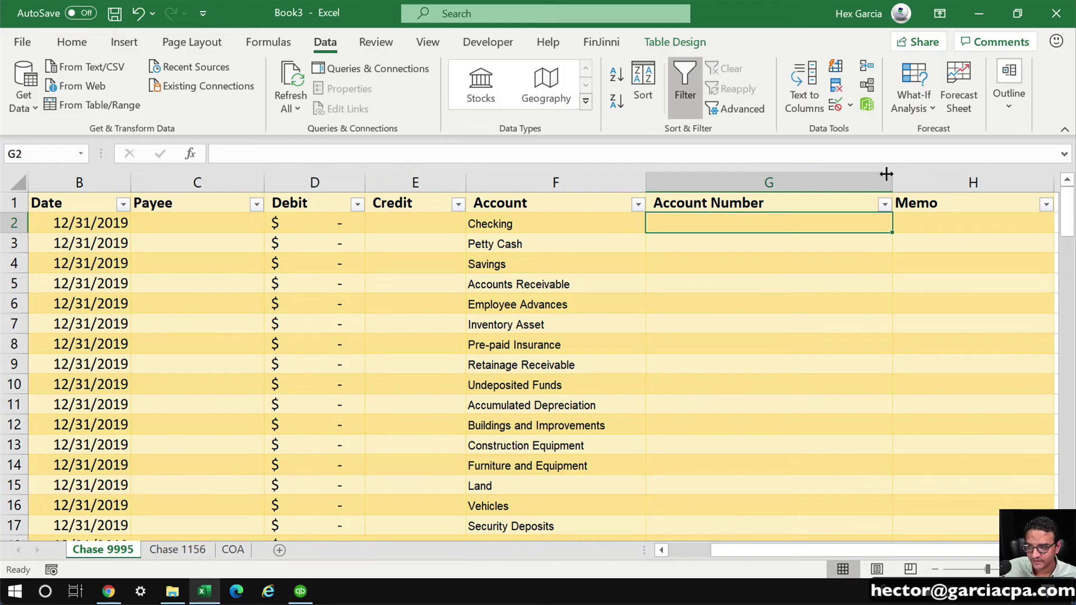
pyautogui.moveTo(892, 182); pyautogui.dragTo(767, 178)
# Insert a new column before Memo in the Chase 9995 table and head it Report
pyautogui.rightClick(803, 183)
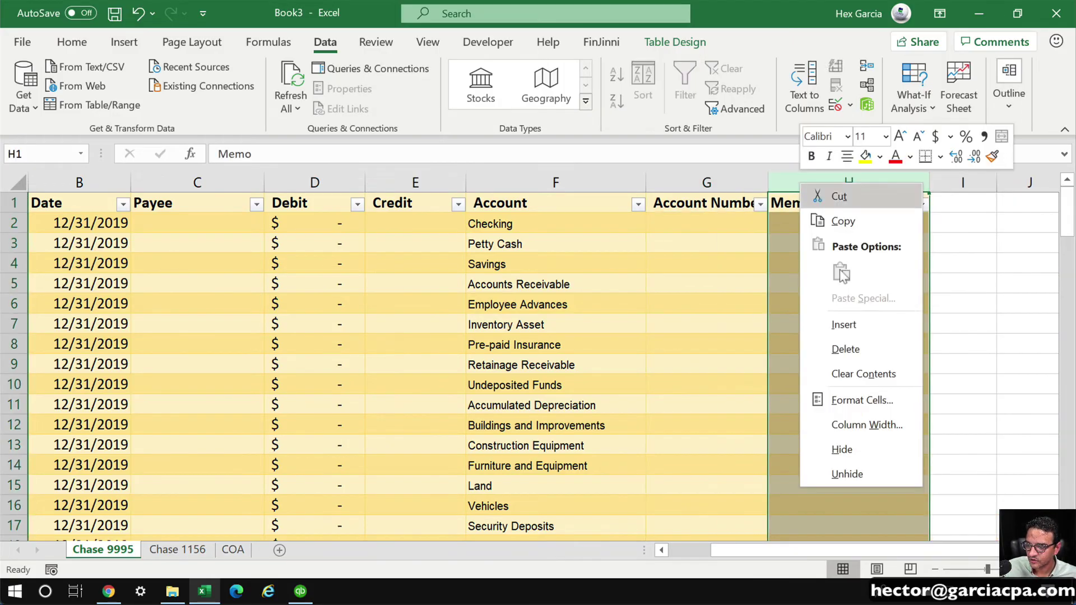
pyautogui.click(820, 324)
pyautogui.click(806, 195)
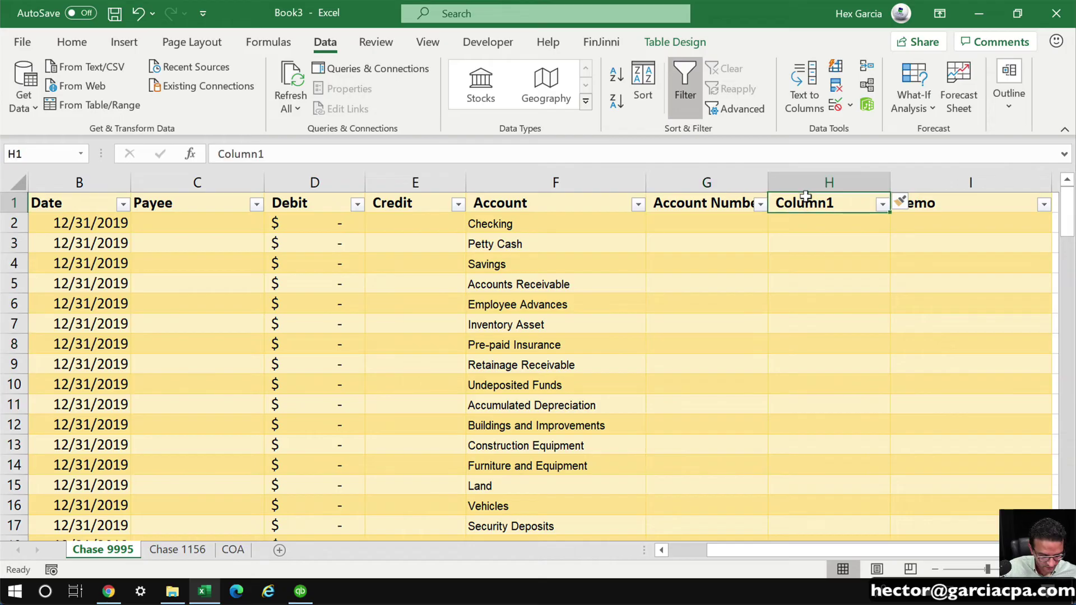
pyautogui.write('Report')
pyautogui.press('Return')
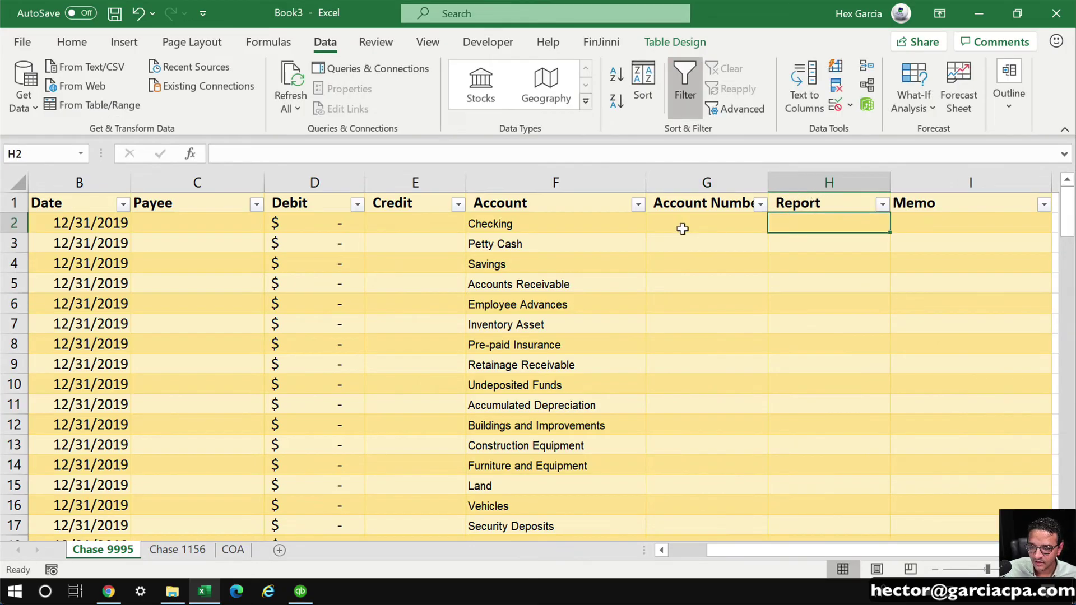
# Start a VLOOKUP formula in the Account Number cell of row 2 with that row's Account as the lookup value
pyautogui.click(698, 216)
pyautogui.write('=v')
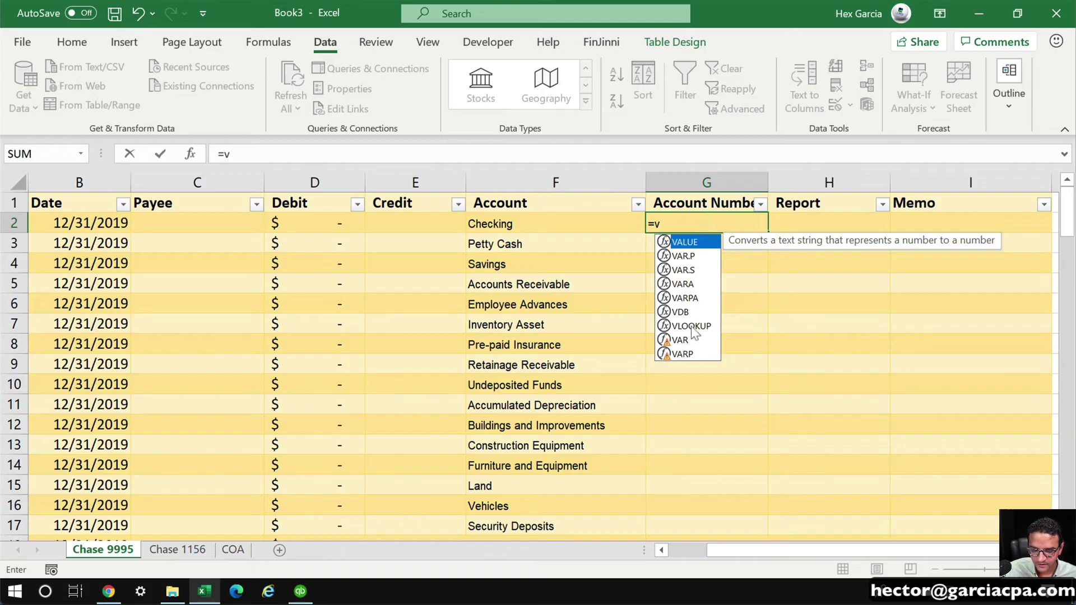
pyautogui.click(691, 325)
pyautogui.doubleClick(691, 326)
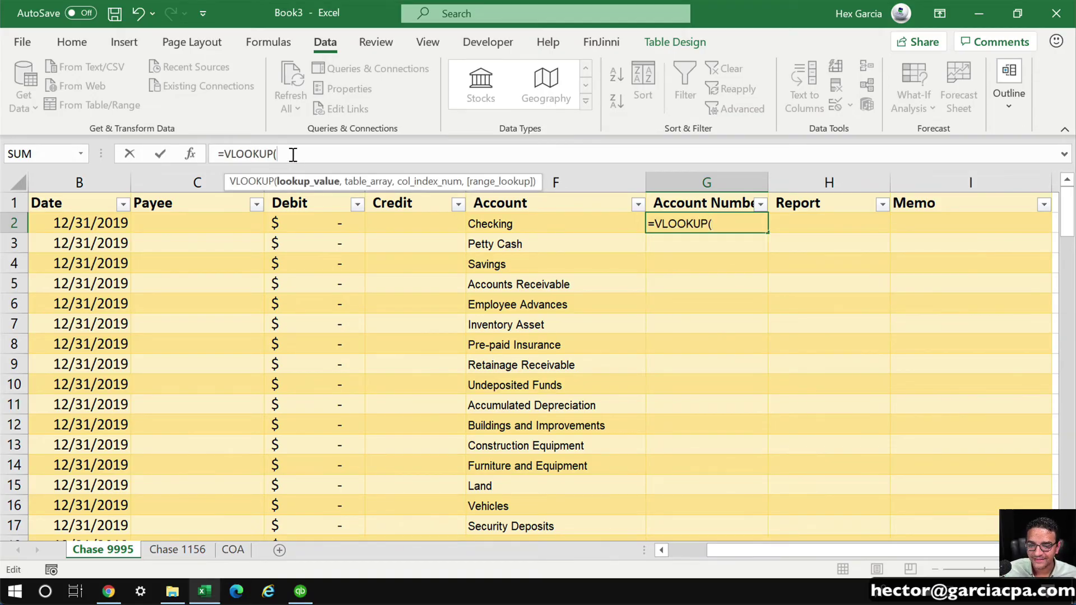
pyautogui.click(499, 222)
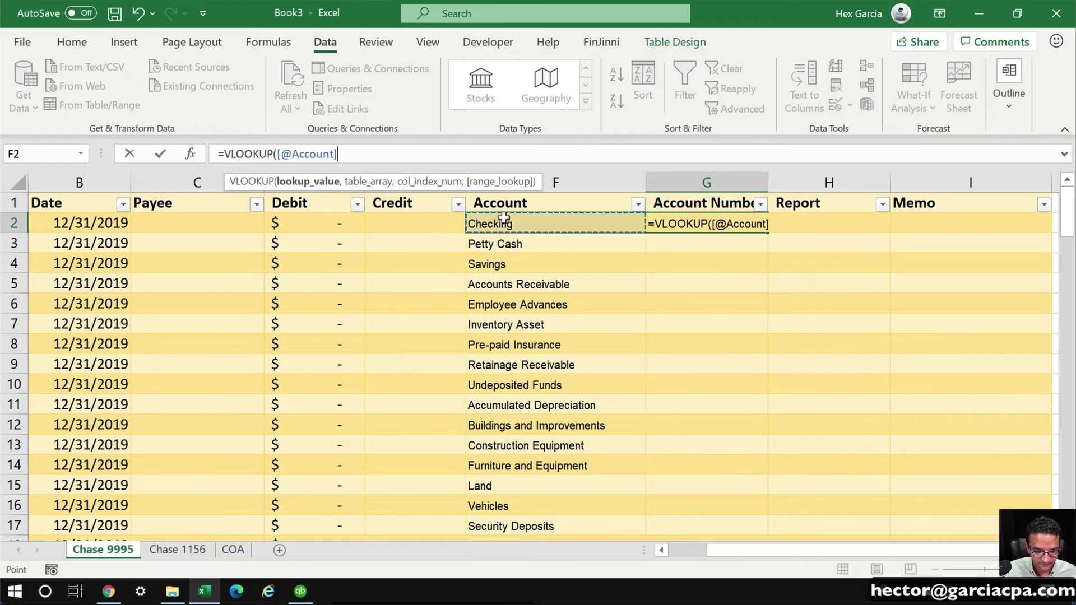
# Complete the VLOOKUP arguments with Table3 as the table array, 3 as the column index and false for an exact match
pyautogui.write(',3')
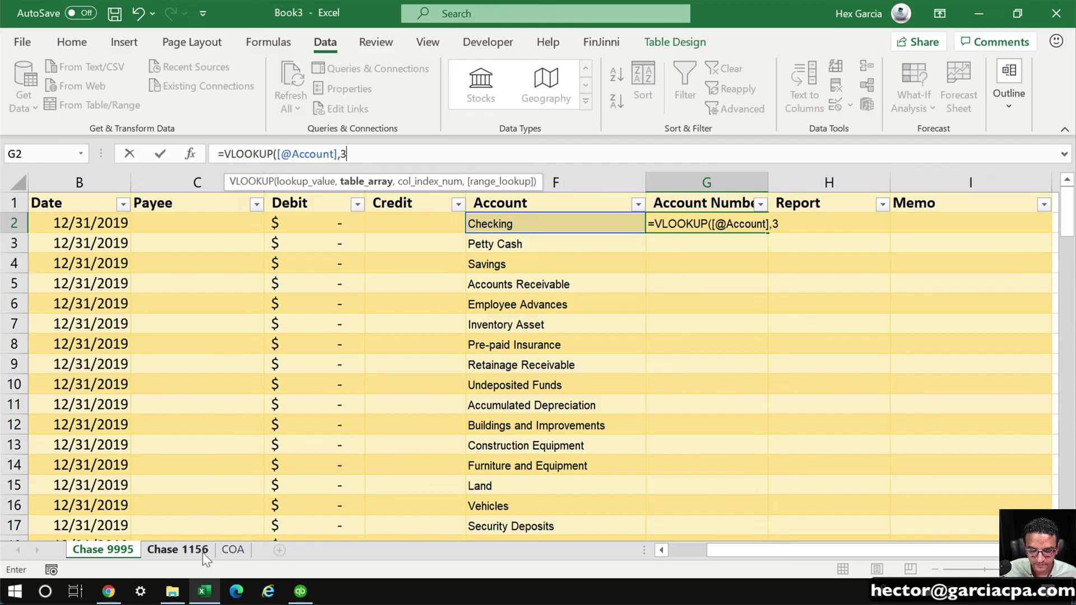
pyautogui.click(232, 550)
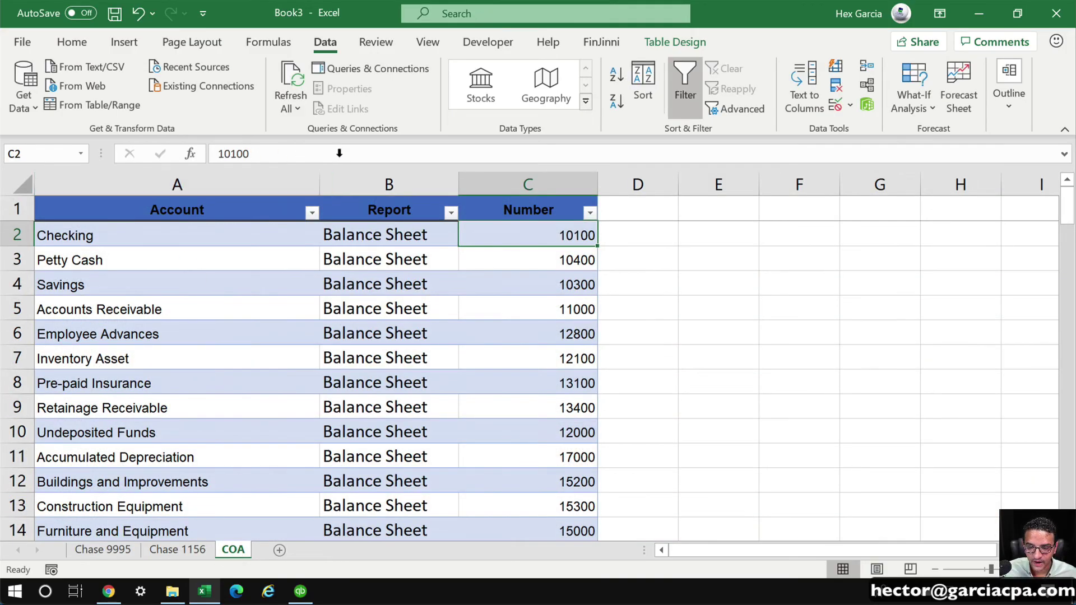
pyautogui.click(105, 550)
pyautogui.click(370, 154)
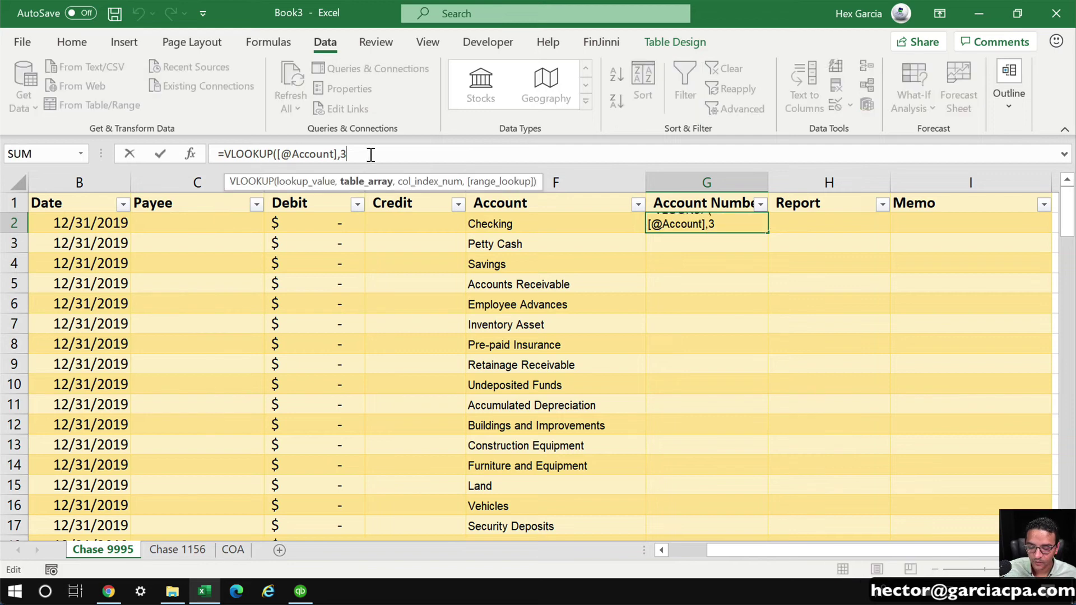
pyautogui.write(',')
pyautogui.press('Left')
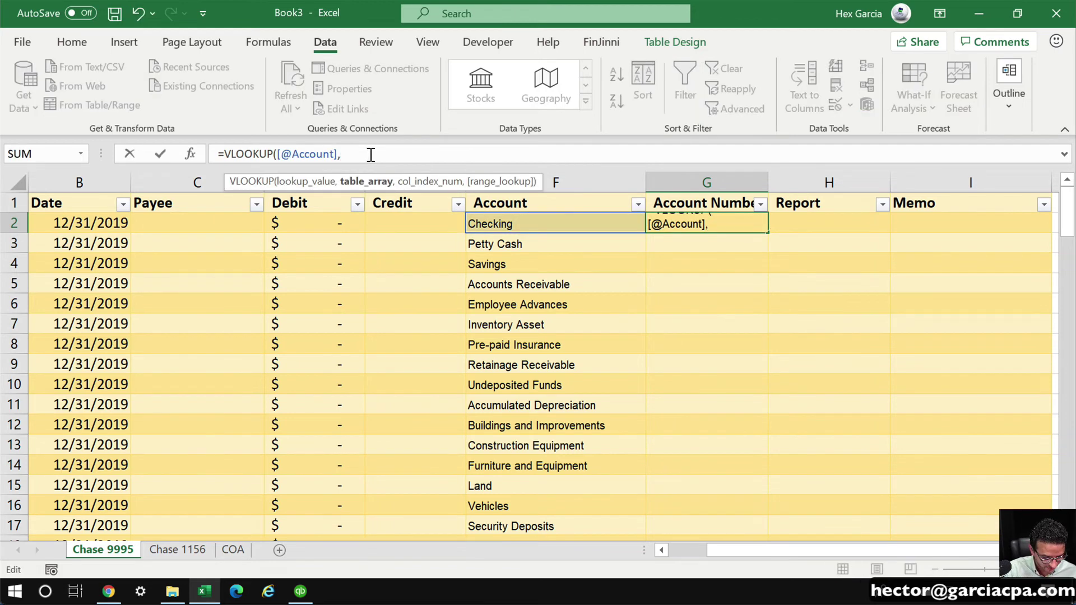
pyautogui.write('table')
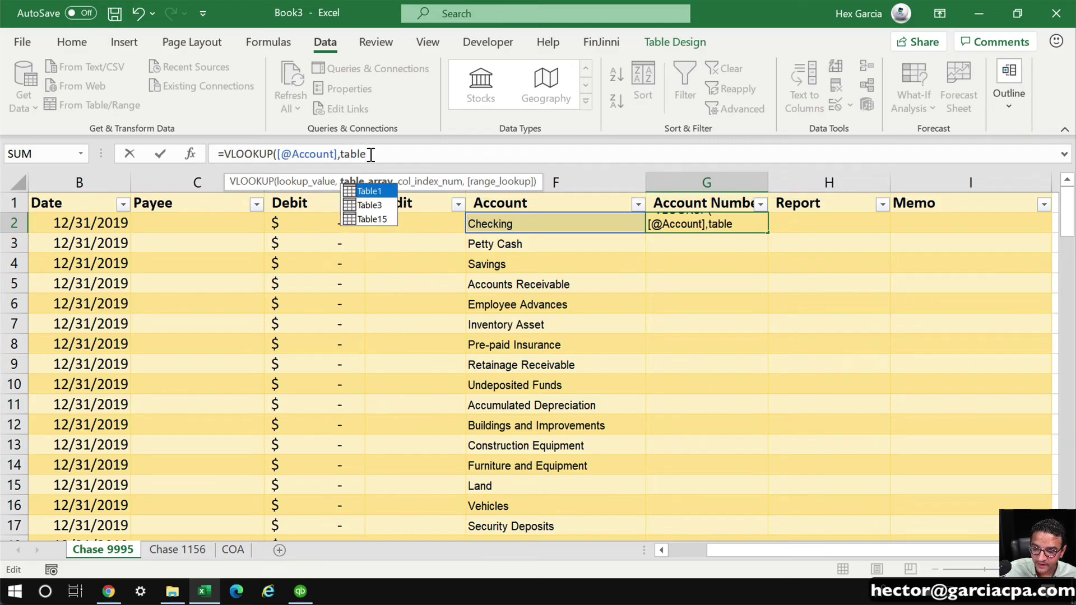
pyautogui.doubleClick(375, 205)
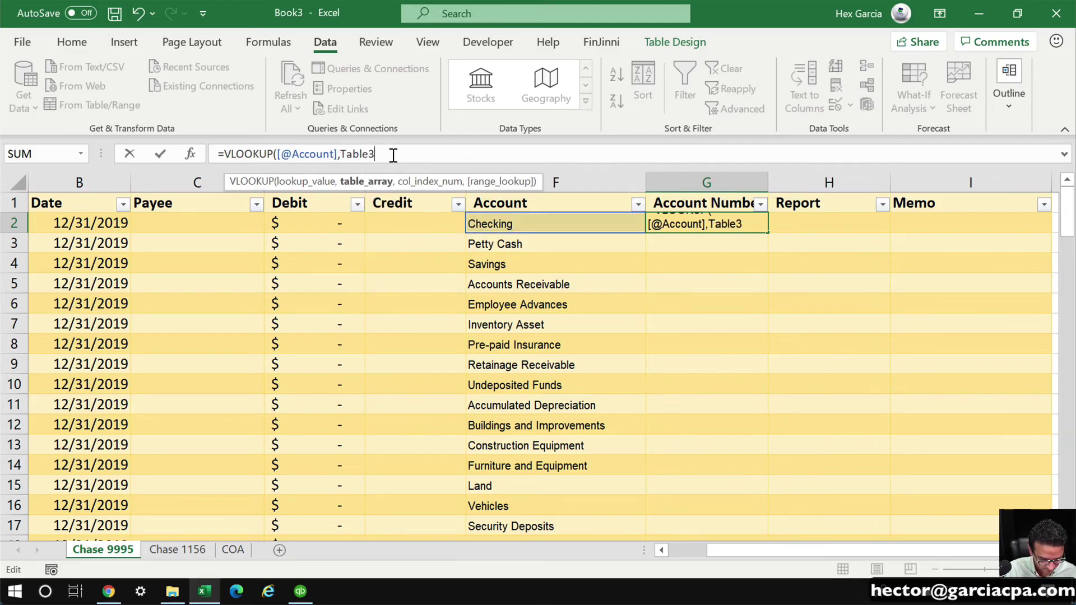
pyautogui.write(',3,false)')
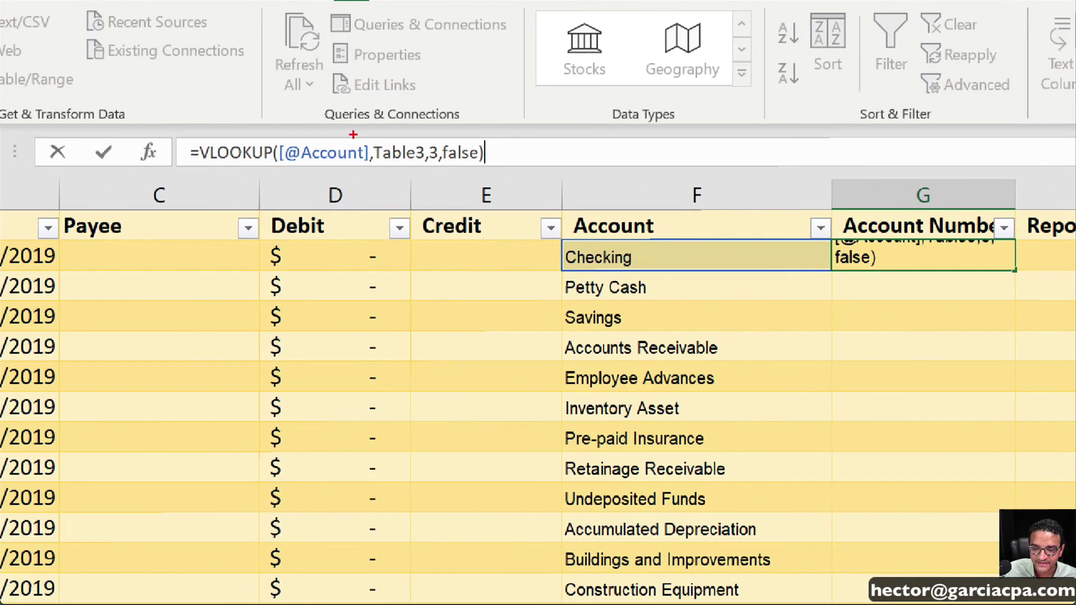
pyautogui.moveTo(353, 134)
pyautogui.mouseDown()
pyautogui.moveTo(292, 134)
pyautogui.moveTo(368, 135)
pyautogui.mouseUp()
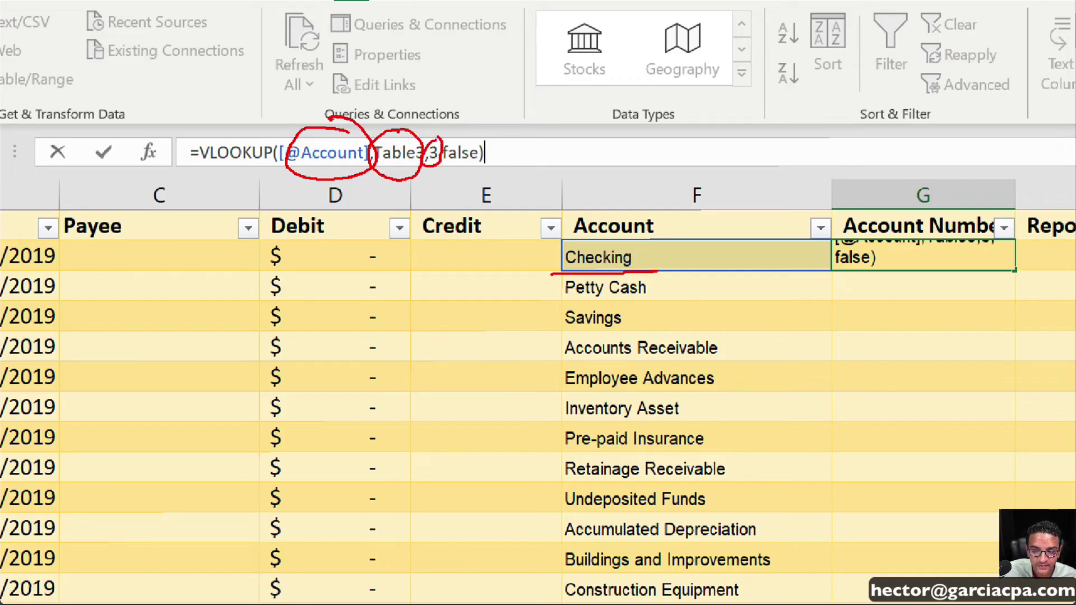
pyautogui.moveTo(448, 141); pyautogui.dragTo(497, 138)
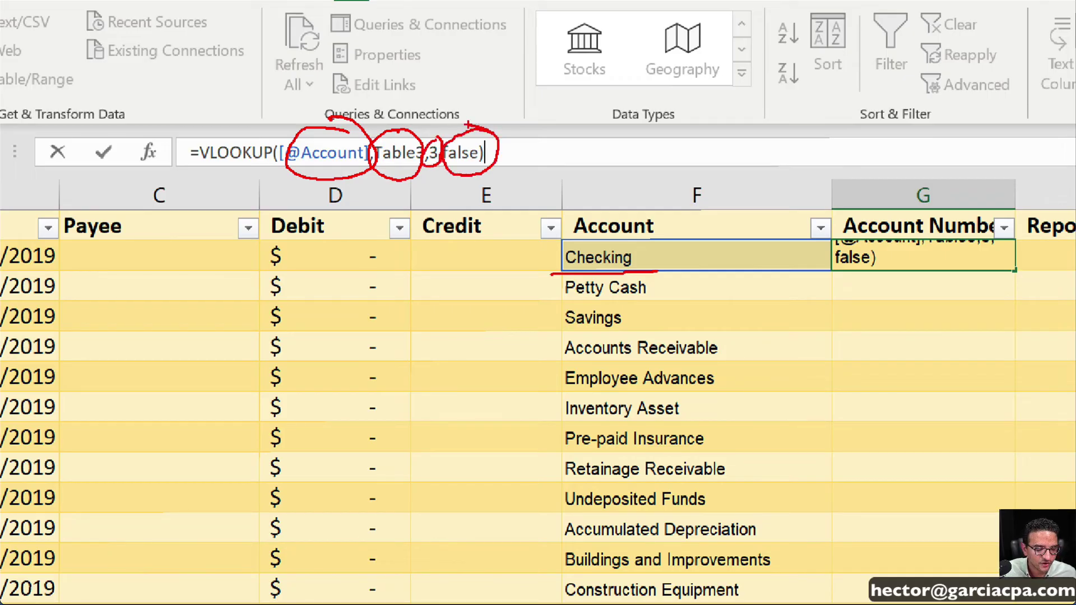
pyautogui.press('Escape')
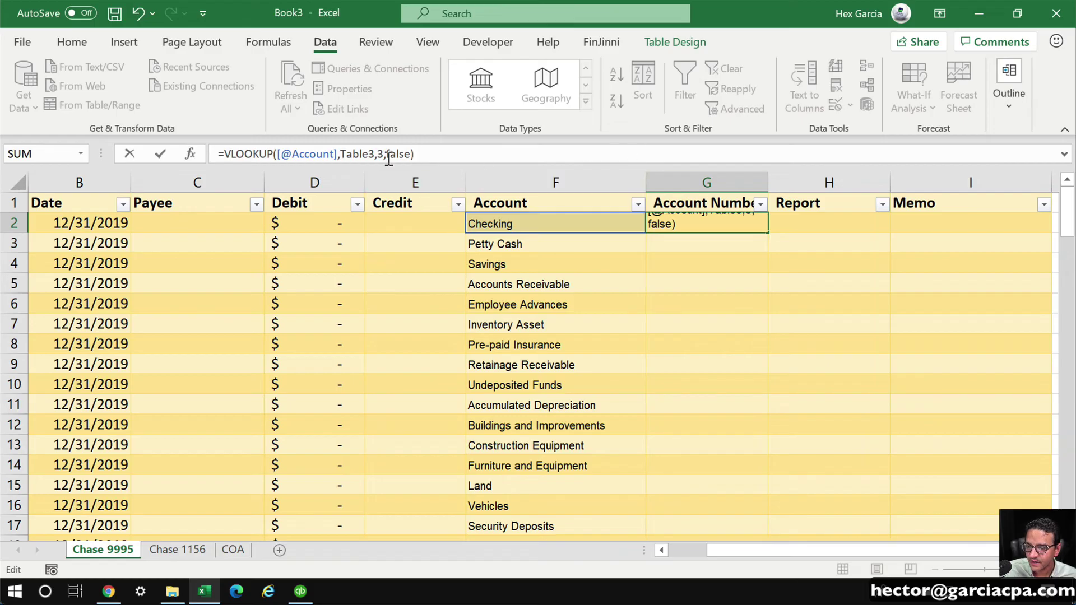
# Set the Account Number column's number format to General and re-enter the row 2 VLOOKUP so it fills down the column
pyautogui.press('Return')
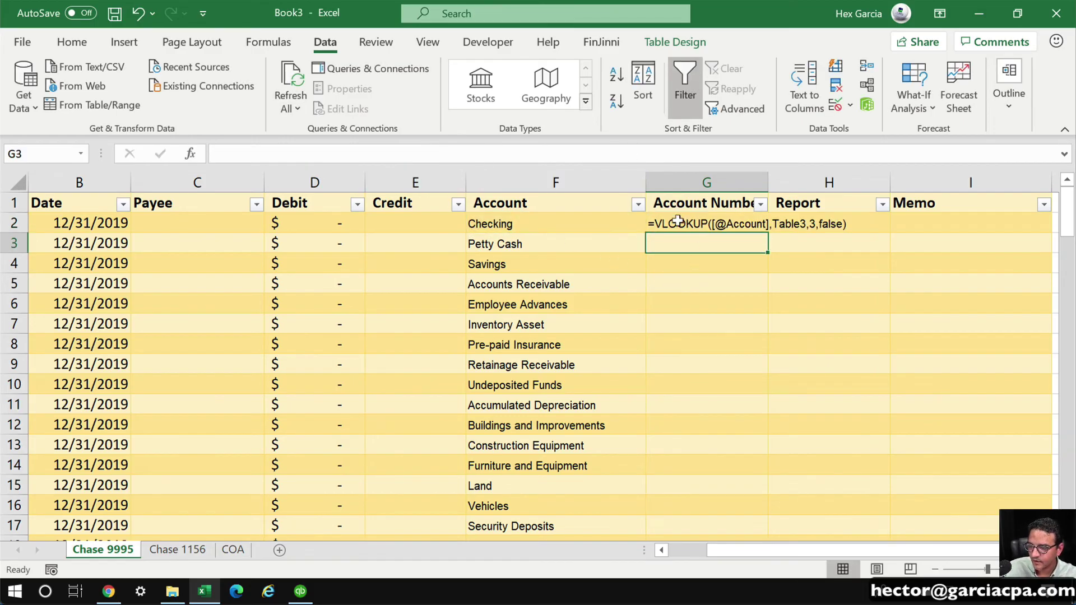
pyautogui.click(689, 182)
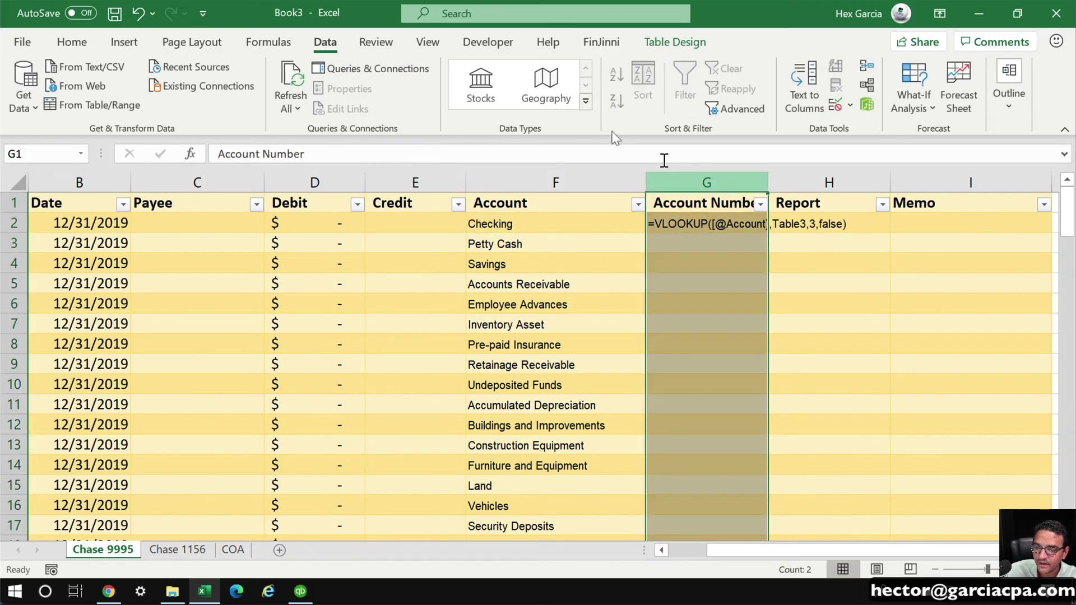
pyautogui.click(74, 45)
pyautogui.click(593, 74)
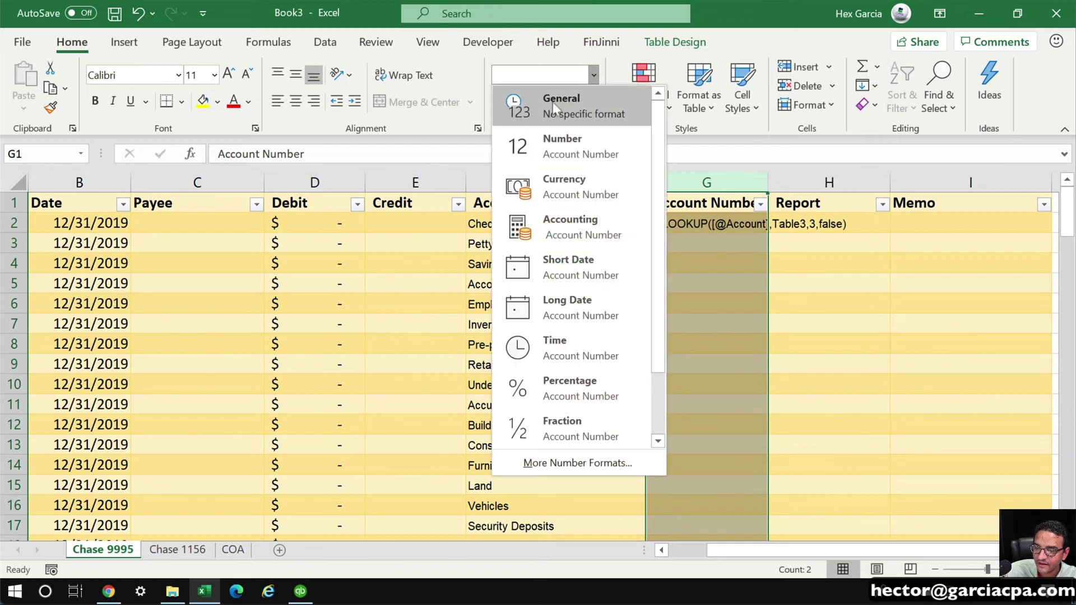
pyautogui.click(552, 102)
pyautogui.press('Down')
pyautogui.click(449, 159)
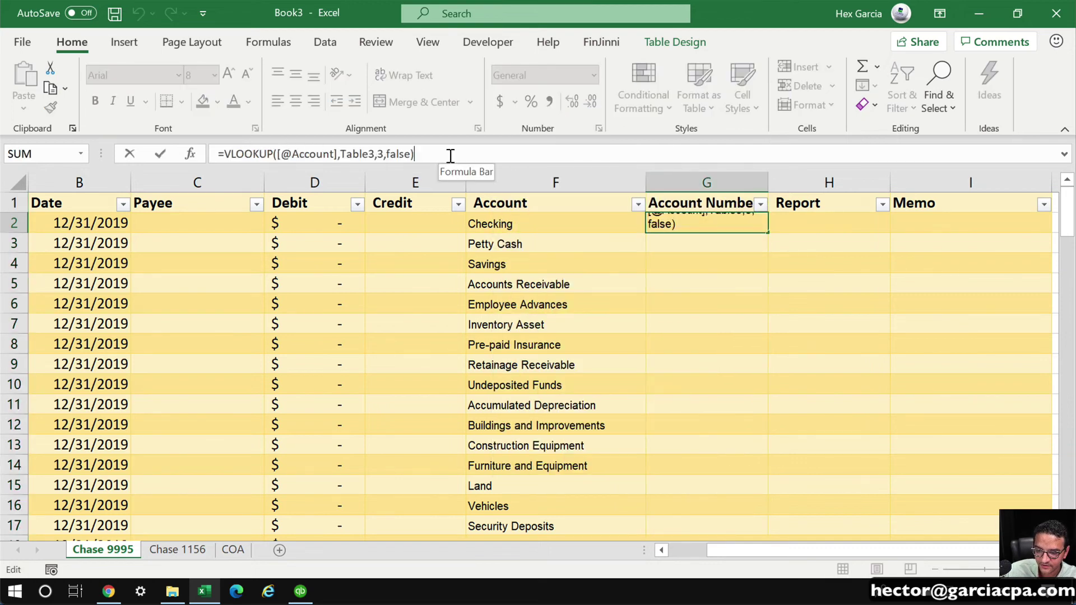
pyautogui.press('Return')
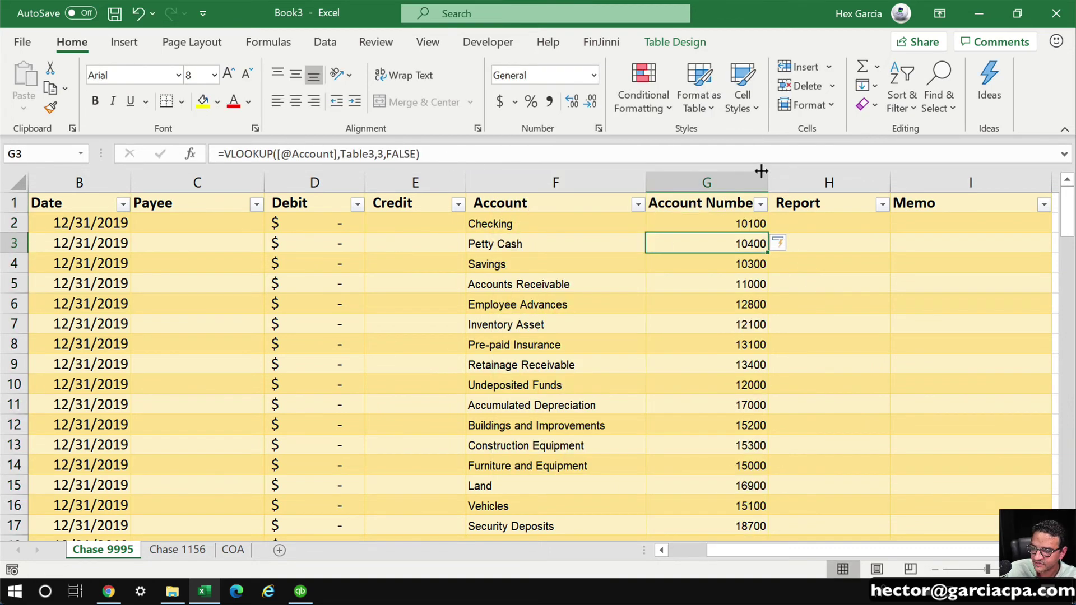
# Check the looked-up account numbers against the account names down the Chase 9995 table
pyautogui.scroll(-8, 667, 368)
pyautogui.moveTo(549, 264); pyautogui.dragTo(561, 466)
pyautogui.scroll(-5, 696, 403)
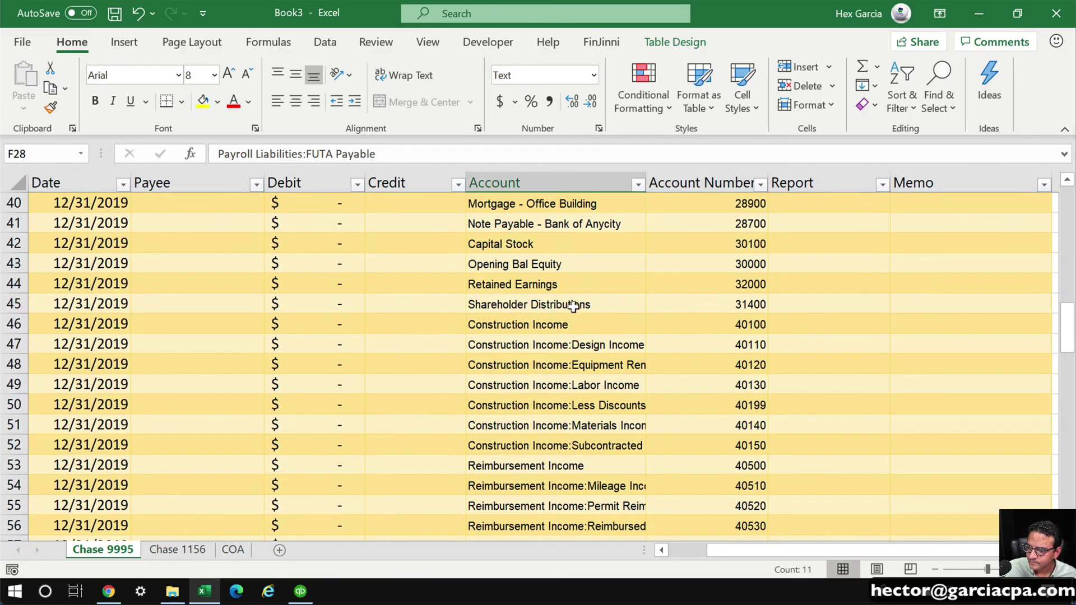
pyautogui.scroll(-2, 745, 328)
pyautogui.moveTo(728, 312); pyautogui.dragTo(723, 495)
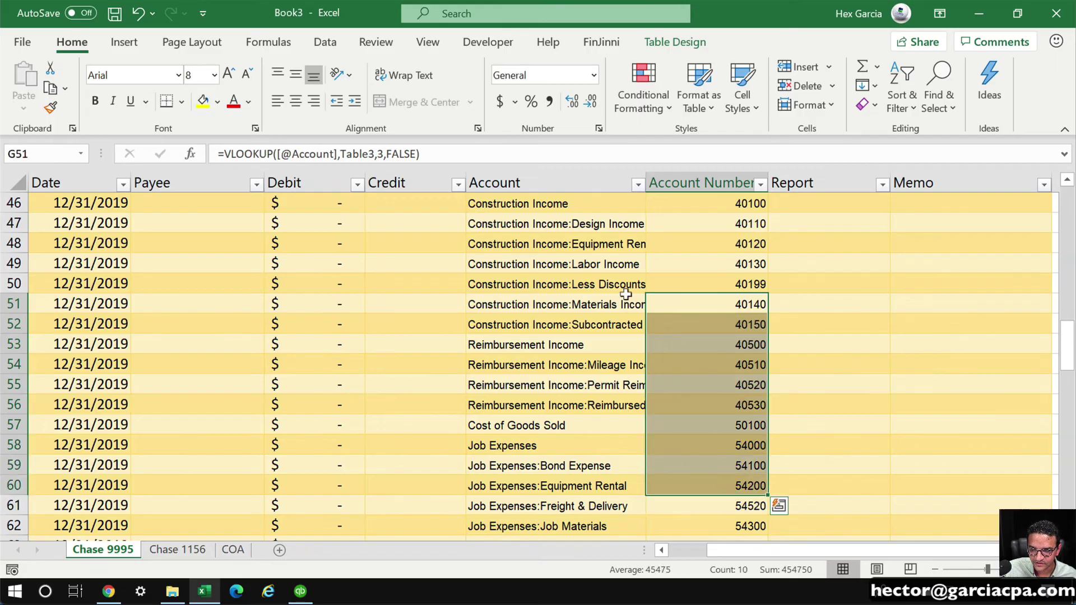
pyautogui.scroll(5, 633, 294)
pyautogui.scroll(10, 633, 294)
# Copy the VLOOKUP formula text from row 2's Account Number cell into the Report cell of the same row
pyautogui.click(857, 227)
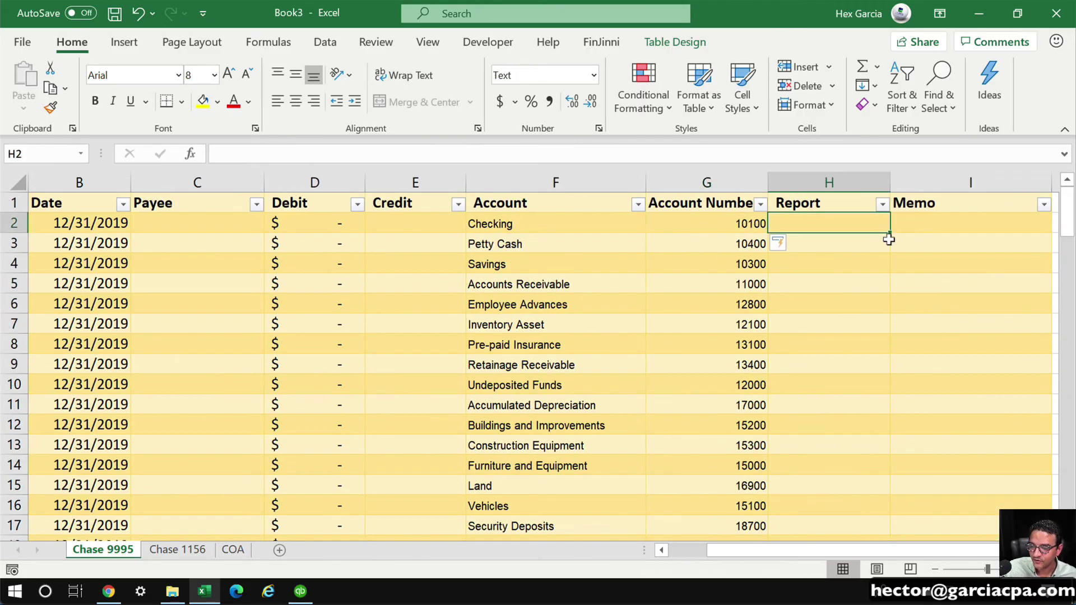
pyautogui.click(748, 223)
pyautogui.moveTo(448, 151); pyautogui.dragTo(170, 151)
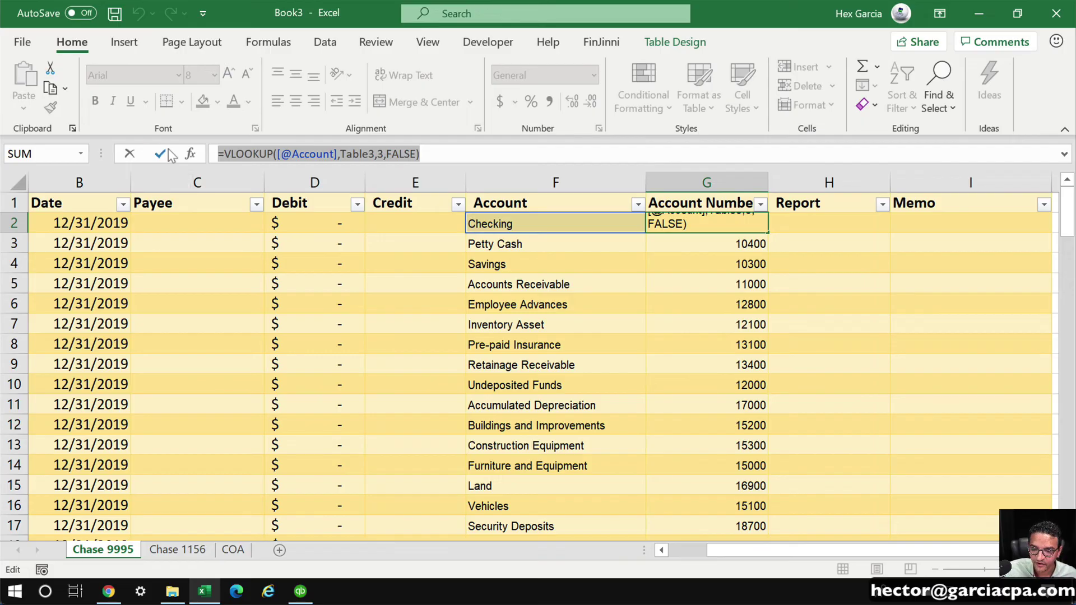
pyautogui.hotkey('ctrl', 'c')
pyautogui.press('Escape')
pyautogui.click(826, 223)
pyautogui.doubleClick(826, 223)
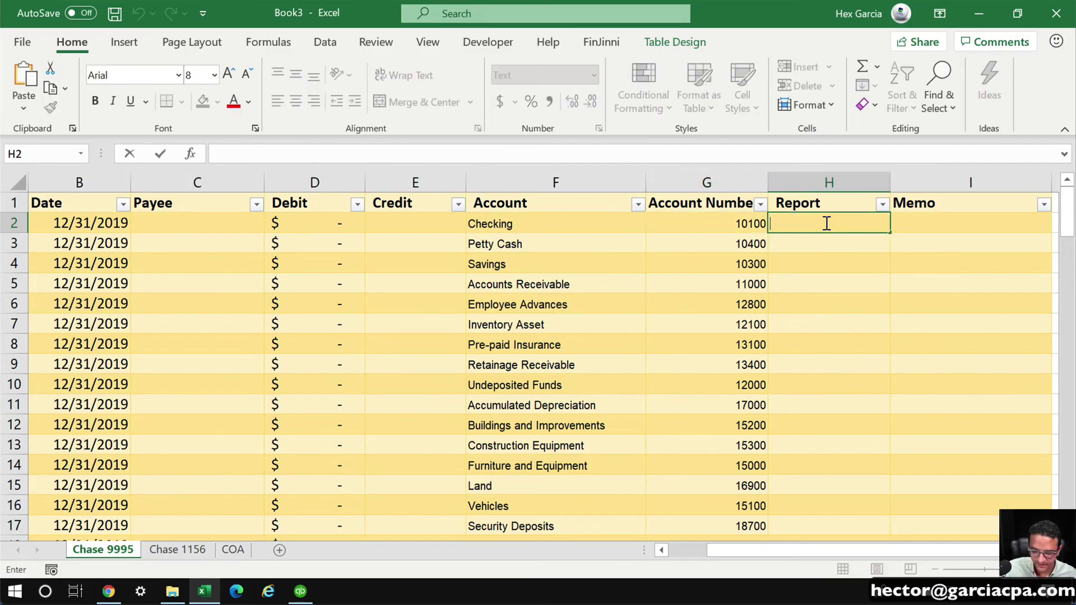
pyautogui.hotkey('ctrl', 'v')
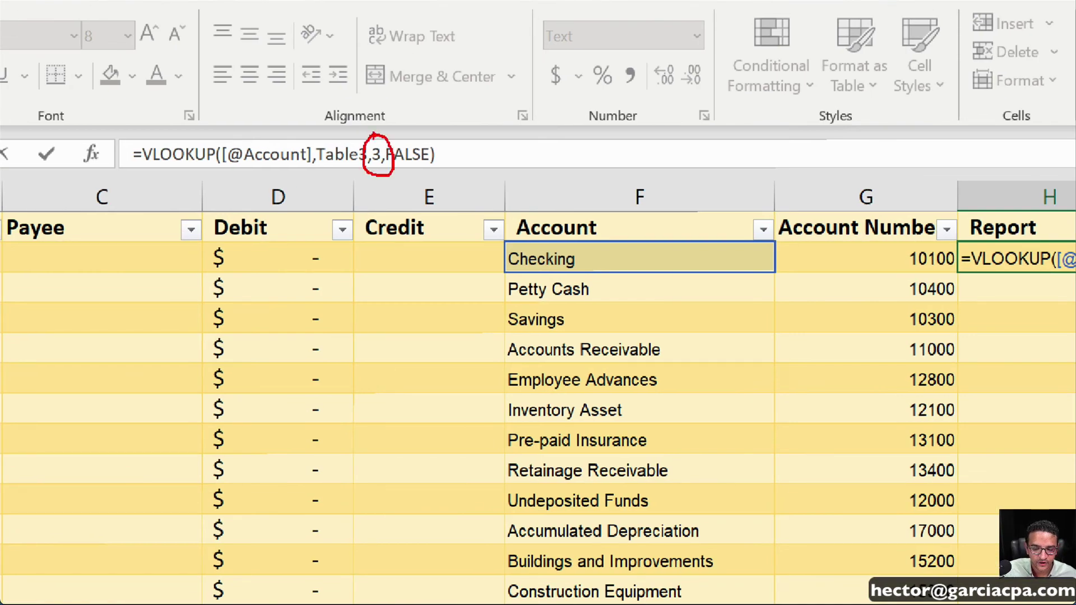
# Set the column index in the Report cell's VLOOKUP to 2 and enter the formula
pyautogui.moveTo(355, 76); pyautogui.dragTo(382, 104)
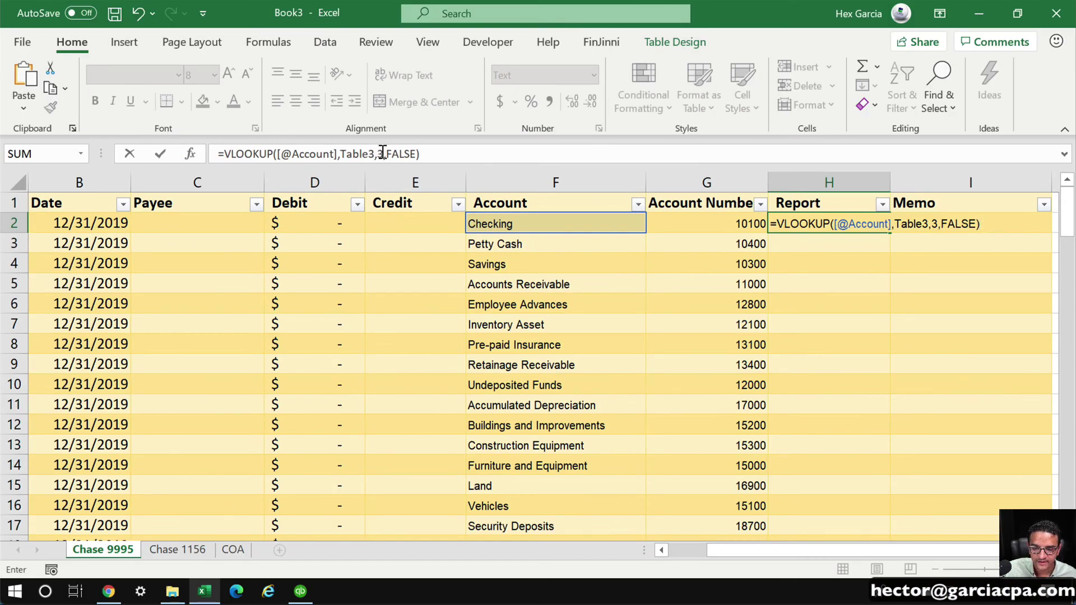
pyautogui.doubleClick(381, 153)
pyautogui.write('2')
pyautogui.press('Return')
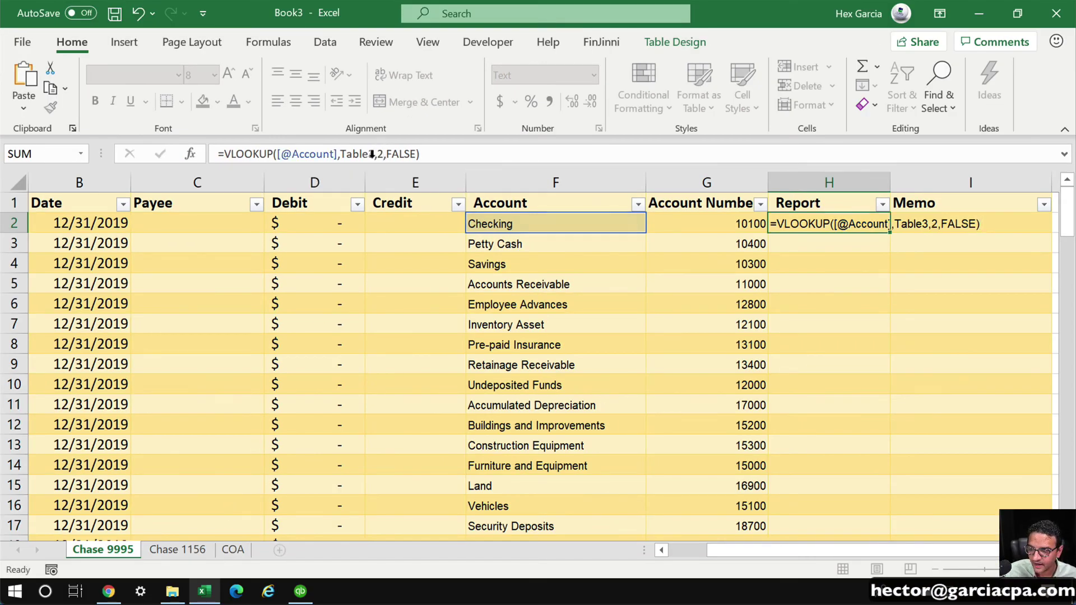
# Format the Report column as General, re-enter its row 2 VLOOKUP so it fills down, and narrow the column slightly
pyautogui.click(816, 165)
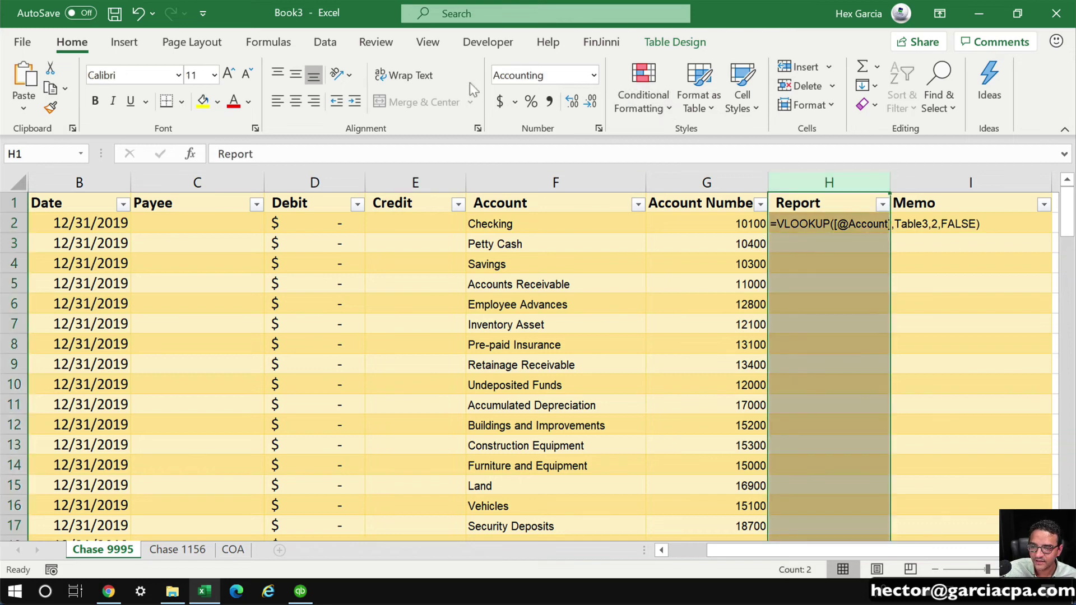
pyautogui.click(593, 75)
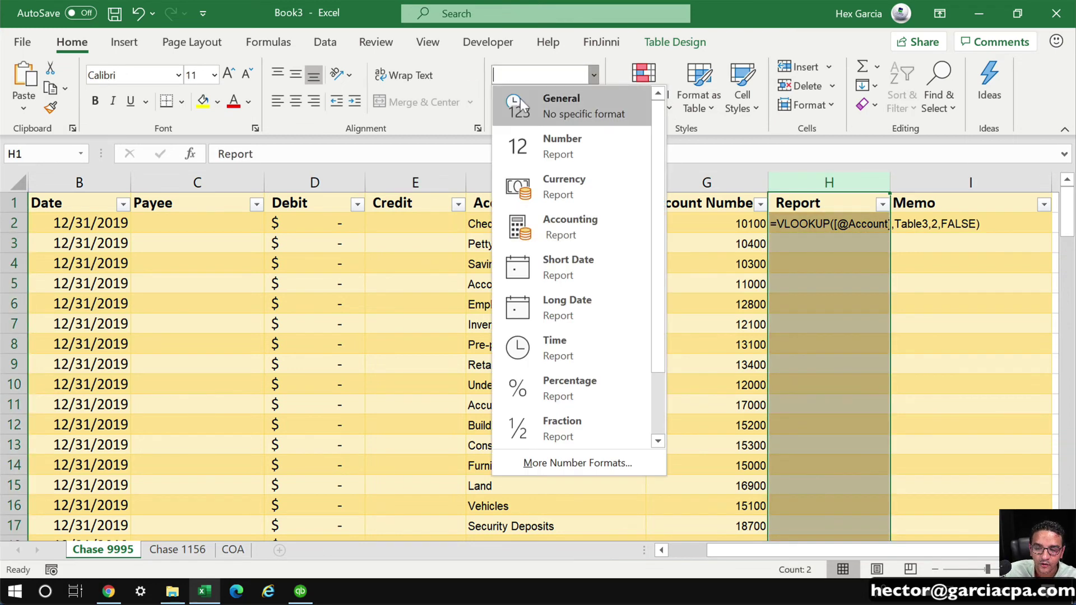
pyautogui.click(520, 99)
pyautogui.click(828, 224)
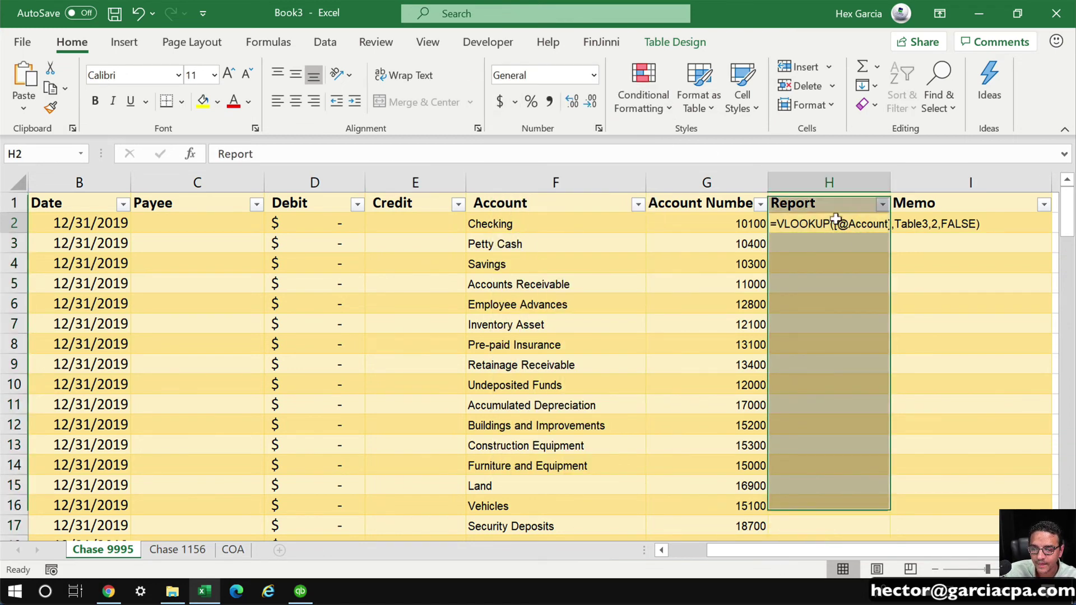
pyautogui.click(442, 155)
pyautogui.press('Return')
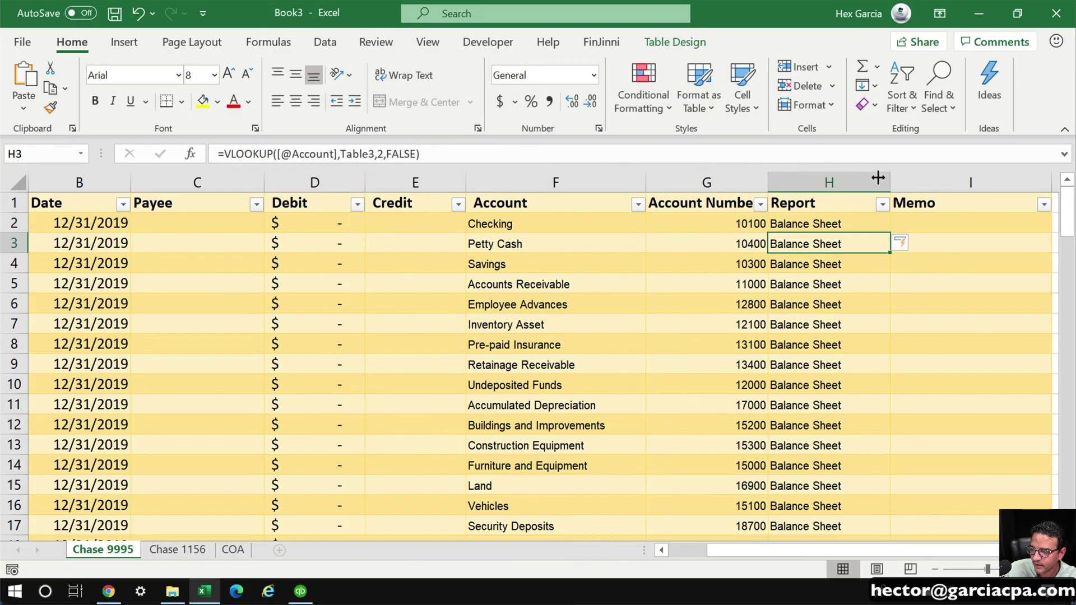
pyautogui.moveTo(878, 178)
pyautogui.mouseDown()
pyautogui.moveTo(857, 175)
pyautogui.moveTo(869, 178)
pyautogui.mouseUp()
# Review the Report values beside the balance sheet and income accounts down the table
pyautogui.scroll(-5, 560, 388)
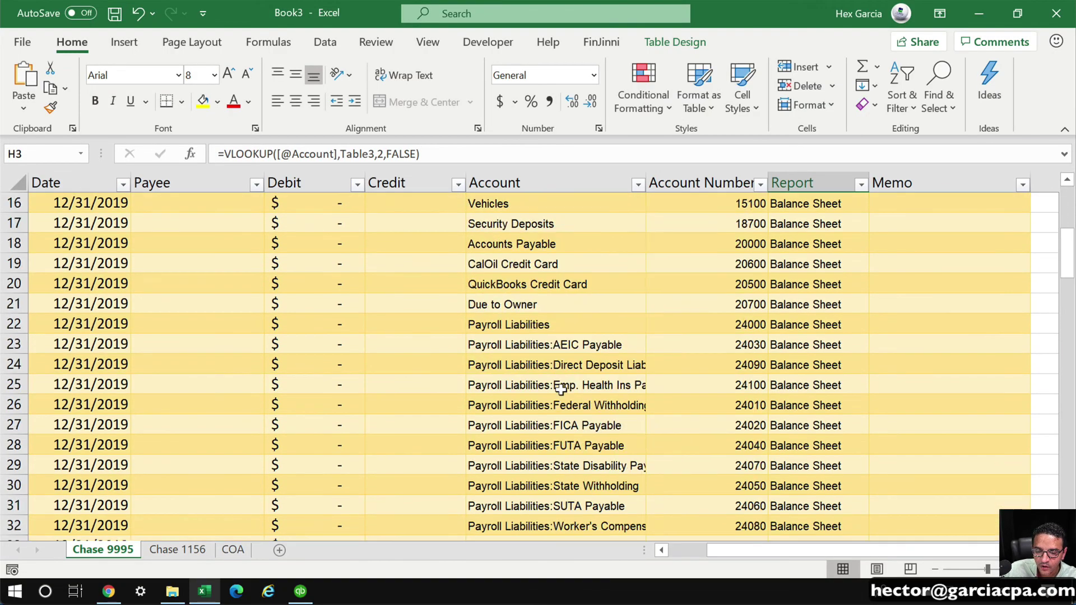
pyautogui.scroll(-9, 561, 388)
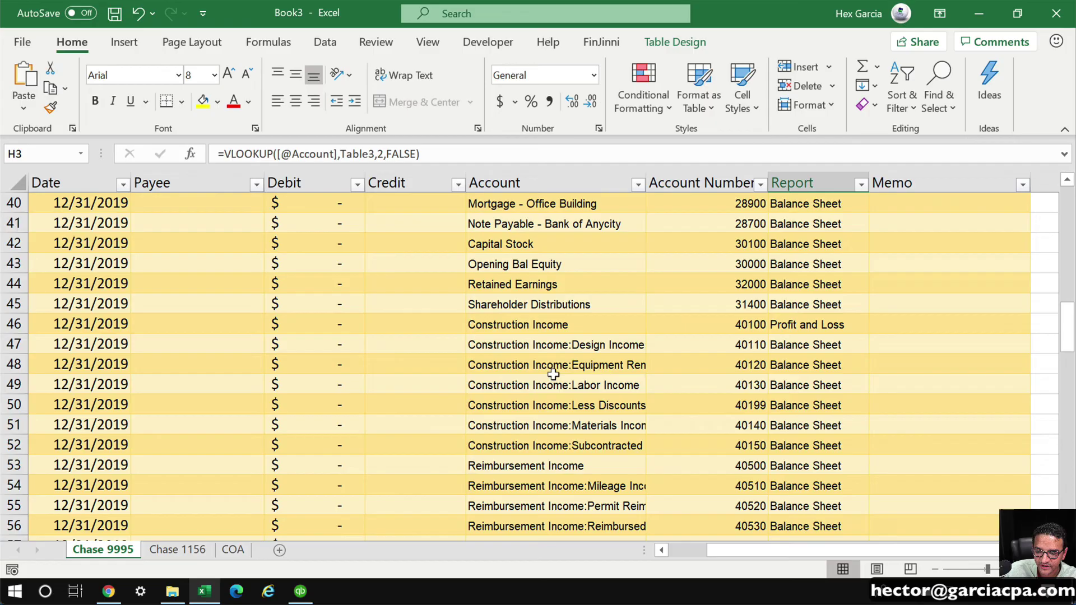
pyautogui.click(525, 303)
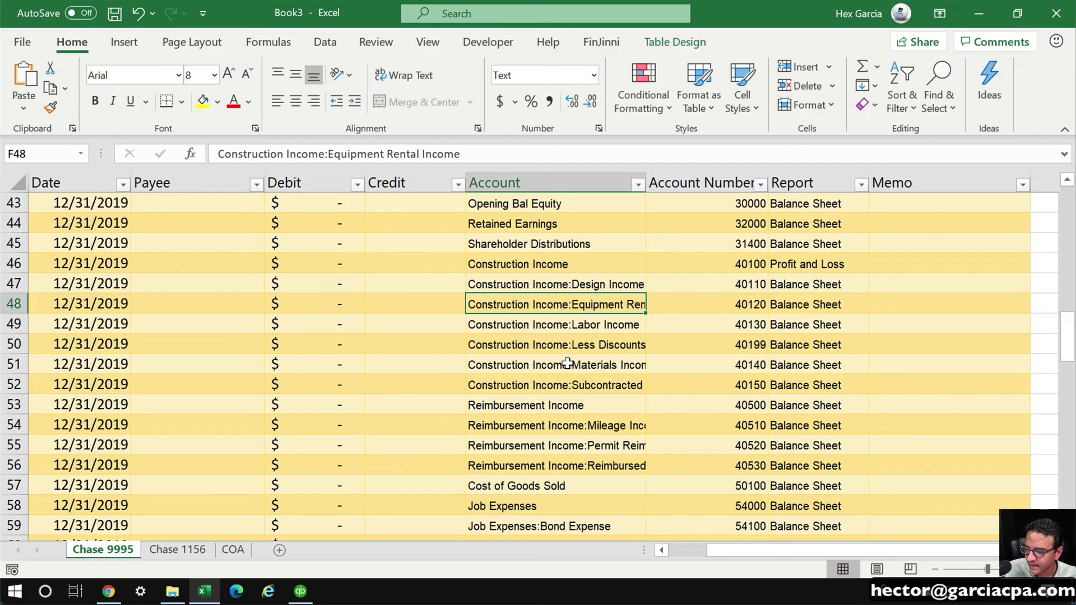
pyautogui.scroll(12, 567, 363)
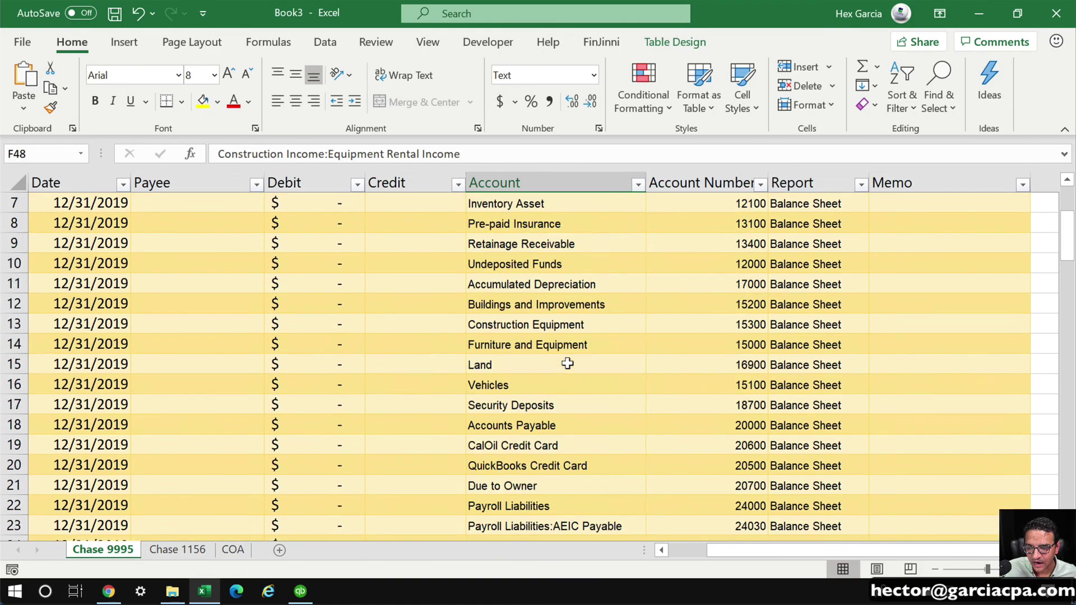
pyautogui.scroll(2, 567, 363)
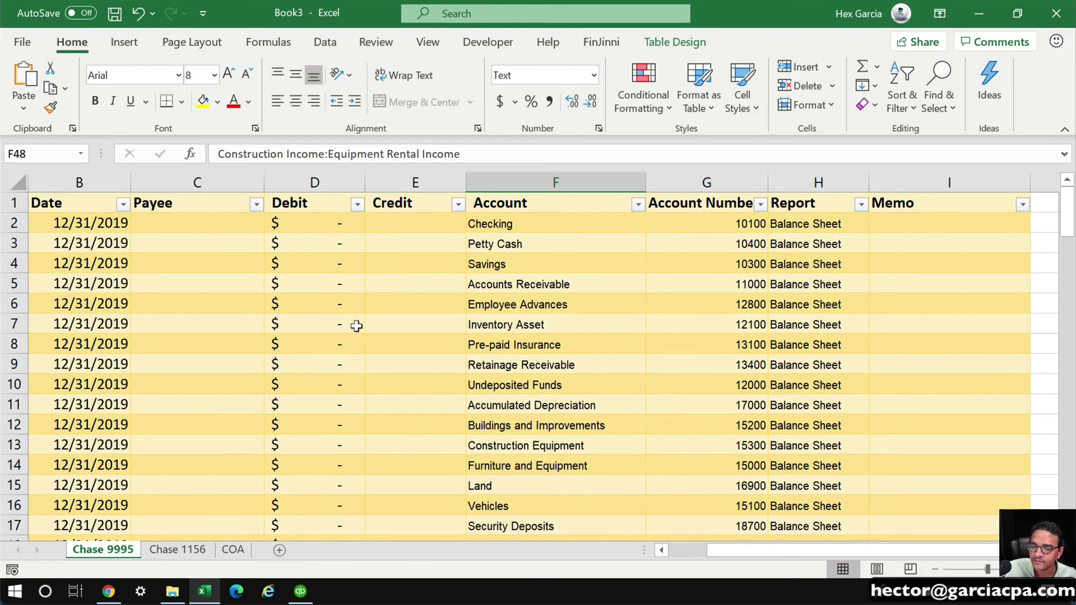
# Enter 56 and 86 in the first two Debit cells and fill the series down the whole Debit column
pyautogui.click(314, 221)
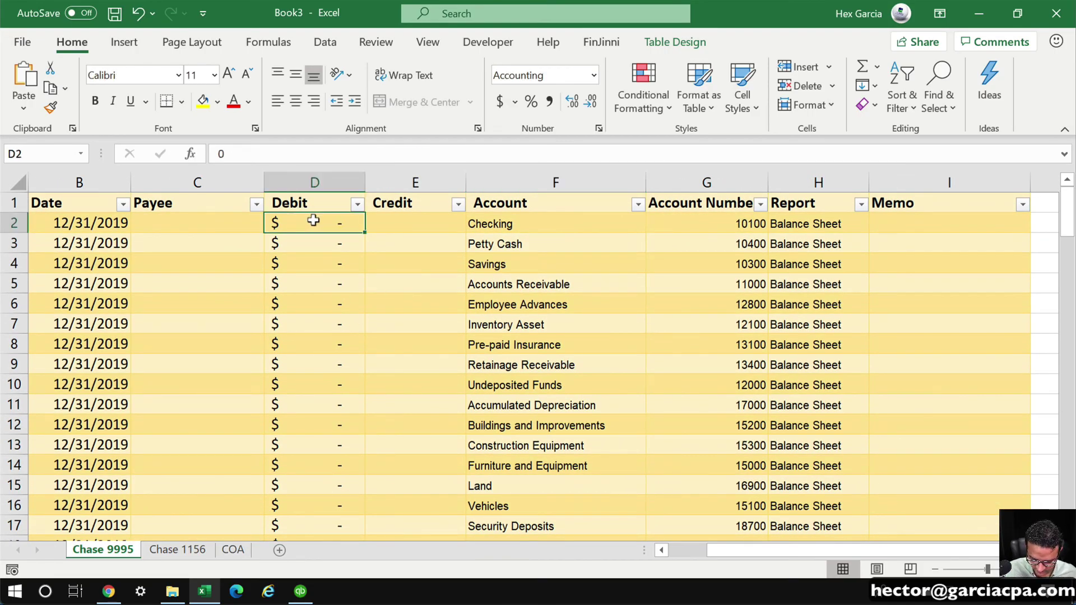
pyautogui.write('56')
pyautogui.press('Return')
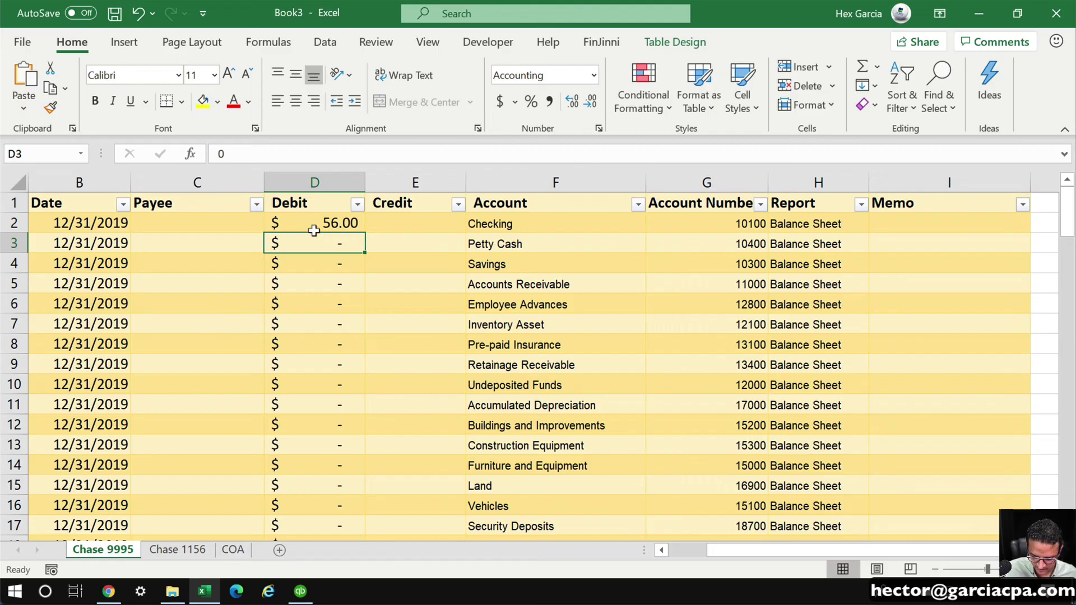
pyautogui.write('86')
pyautogui.press('Return')
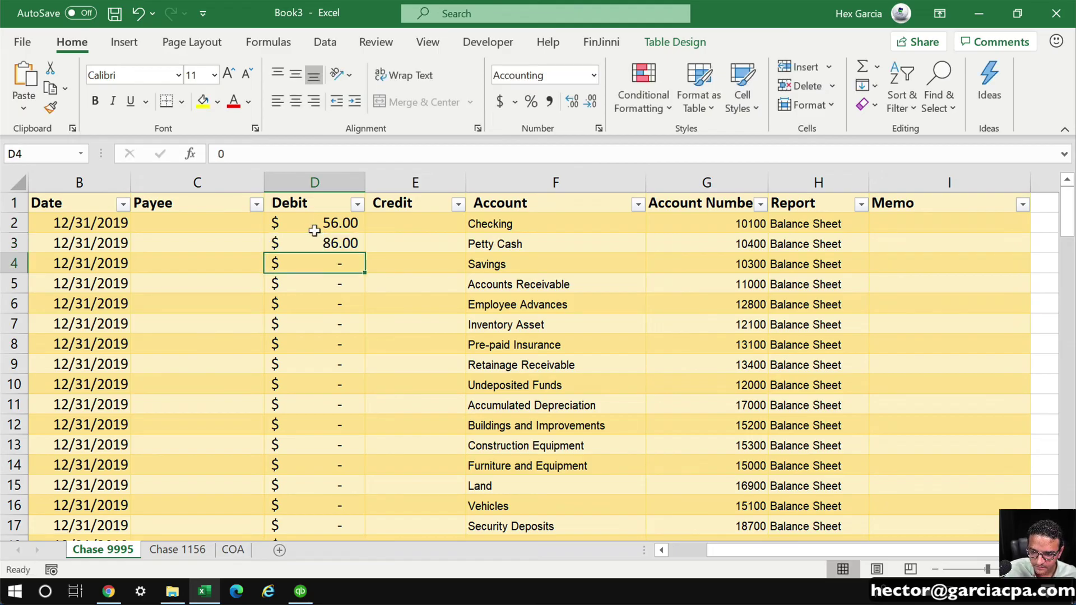
pyautogui.moveTo(316, 223); pyautogui.dragTo(314, 238)
pyautogui.doubleClick(365, 253)
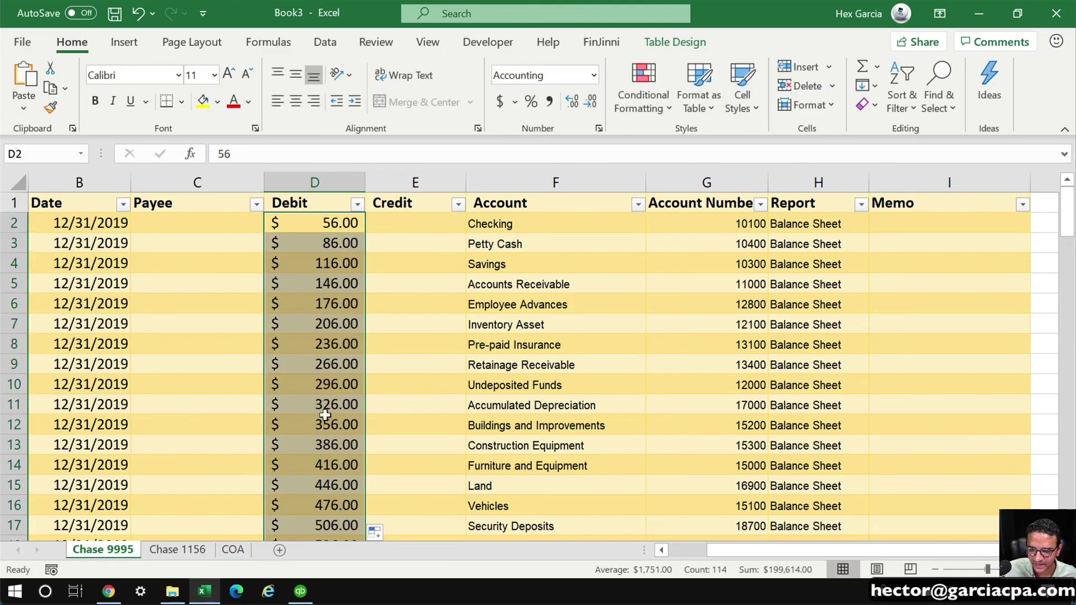
# Copy the Debit amounts in rows 49 to 58 into the Credit column and clear them from the Debit column
pyautogui.scroll(-6, 325, 415)
pyautogui.scroll(-8, 325, 413)
pyautogui.moveTo(320, 315); pyautogui.dragTo(324, 497)
pyautogui.hotkey('ctrl', 'c')
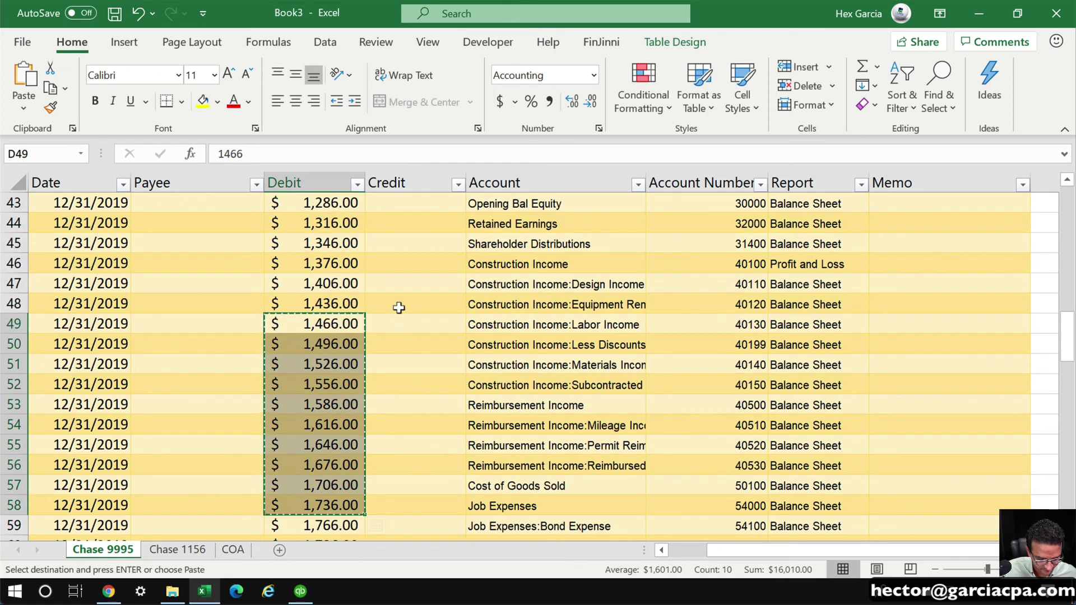
pyautogui.press('Right')
pyautogui.hotkey('ctrl', 'v')
pyautogui.moveTo(291, 322); pyautogui.dragTo(313, 501)
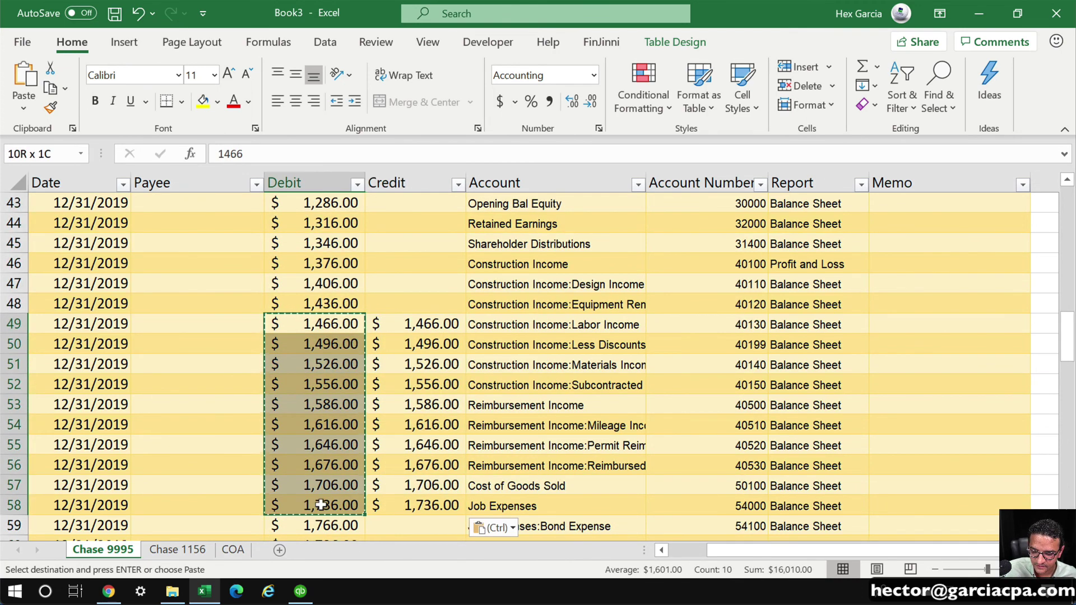
pyautogui.rightClick(315, 499)
pyautogui.click(384, 268)
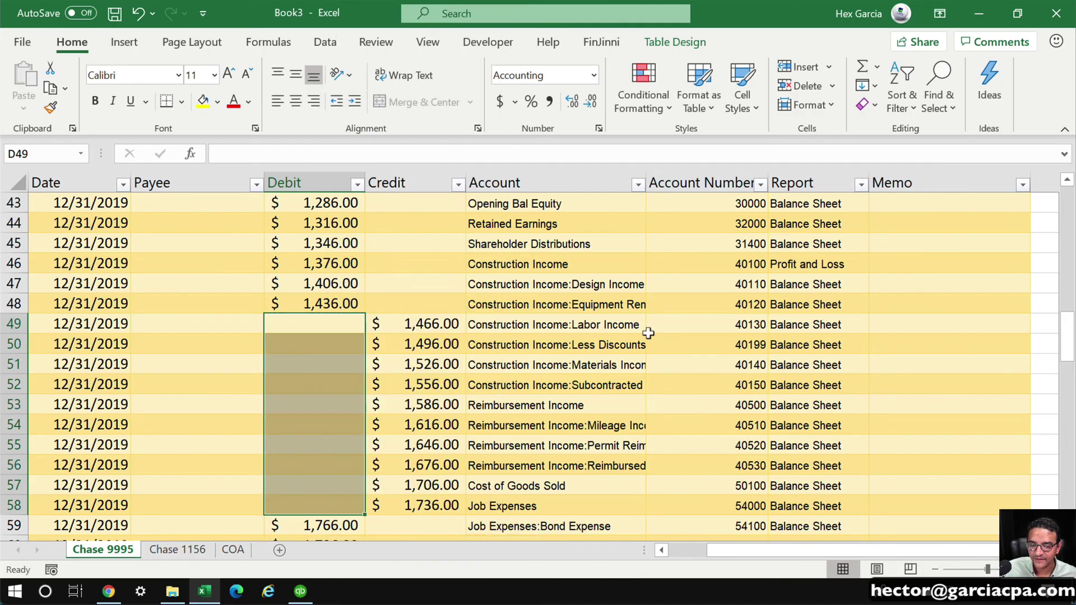
pyautogui.click(655, 343)
# Insert a PivotTable based on the Chase 9995 transaction table on a new worksheet
pyautogui.scroll(14, 444, 209)
pyautogui.click(91, 220)
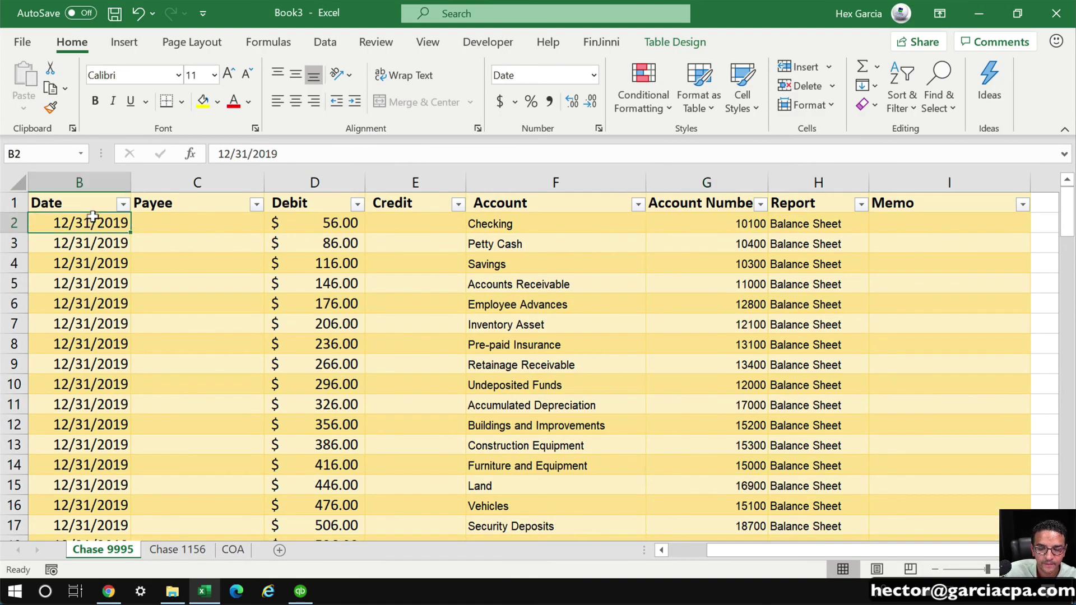
pyautogui.click(125, 42)
pyautogui.click(33, 77)
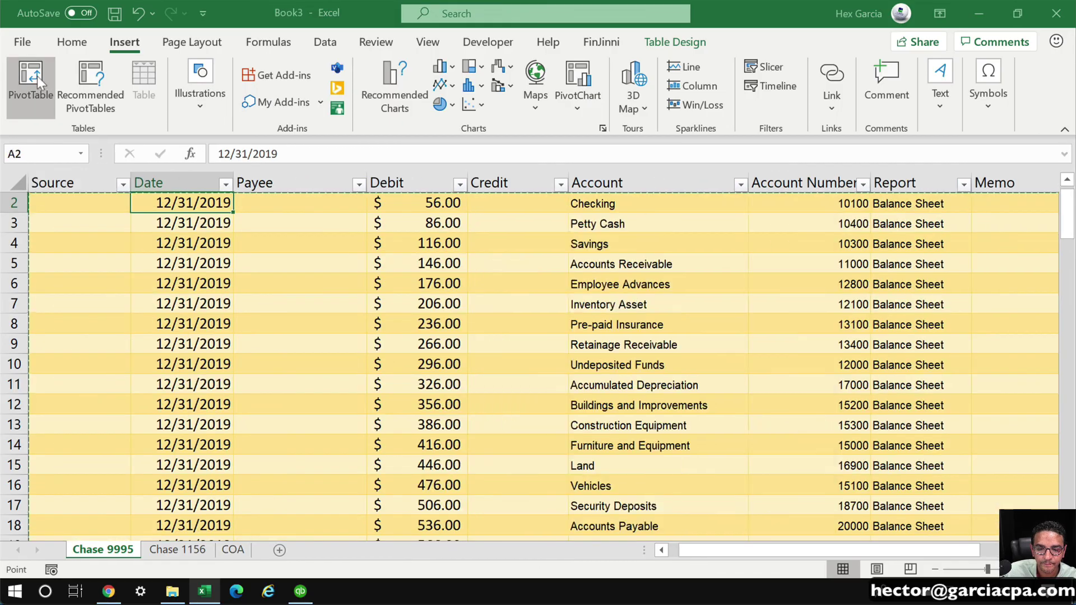
pyautogui.click(711, 507)
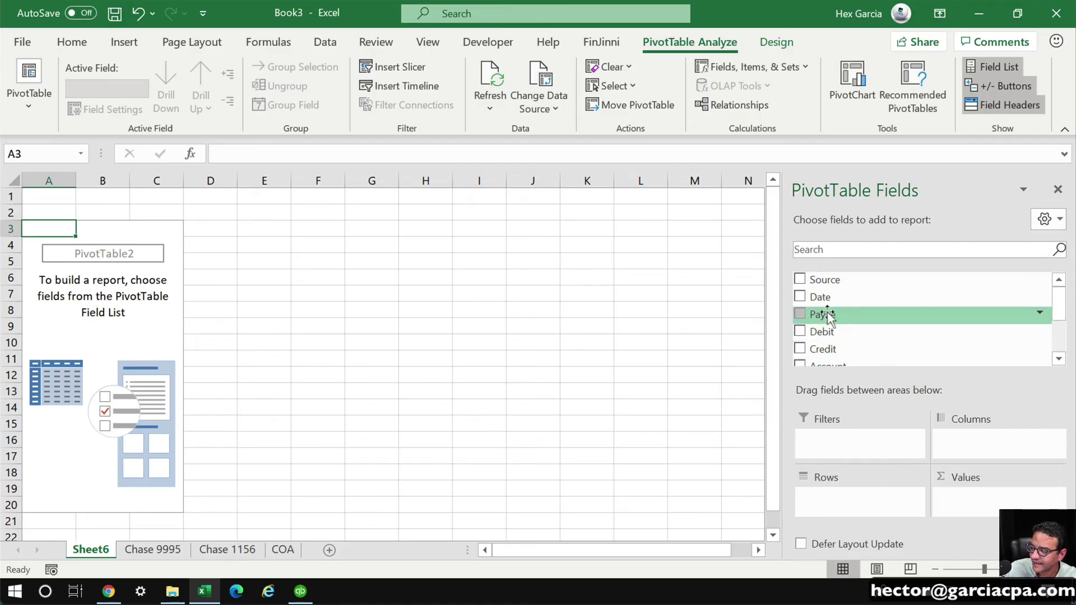
# Add the Report field as a PivotTable filter and filter it to Profit and Loss
pyautogui.click(1059, 359)
pyautogui.click(1059, 359)
pyautogui.click(1058, 358)
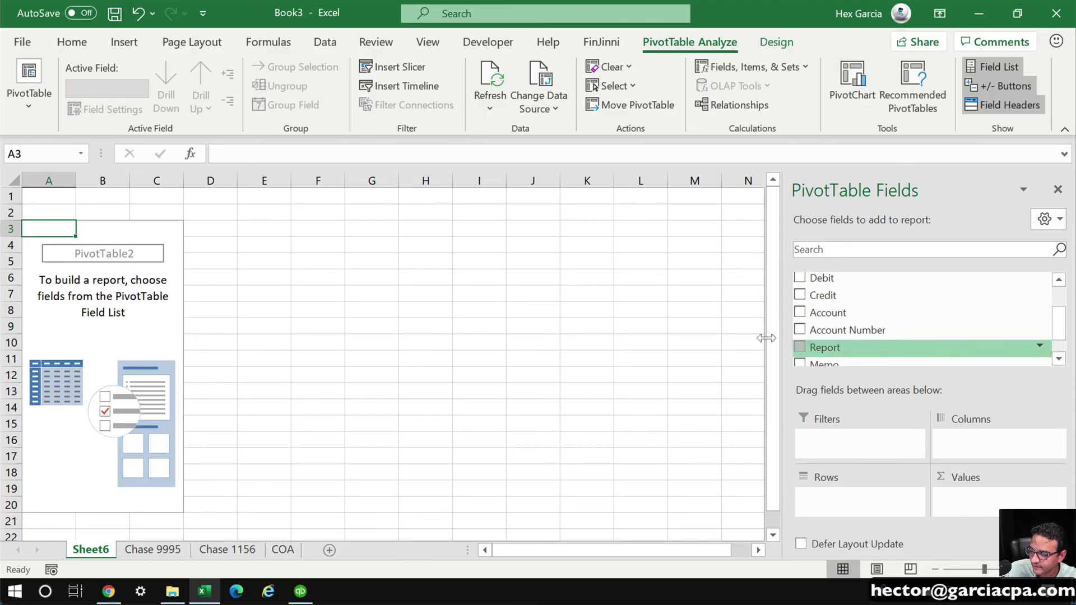
pyautogui.moveTo(824, 350); pyautogui.dragTo(840, 440)
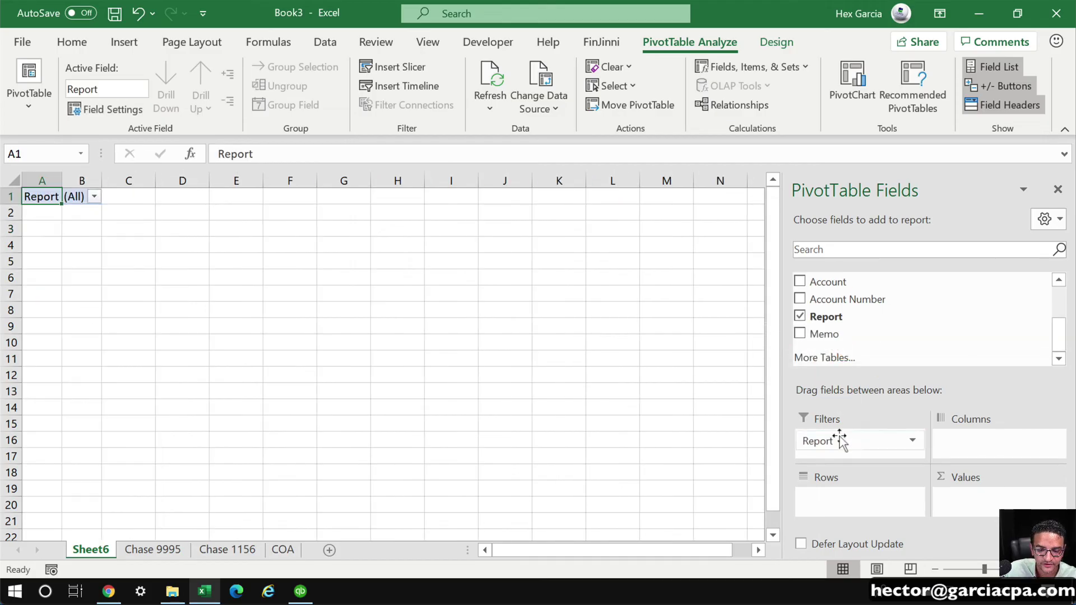
pyautogui.click(95, 196)
pyautogui.click(48, 268)
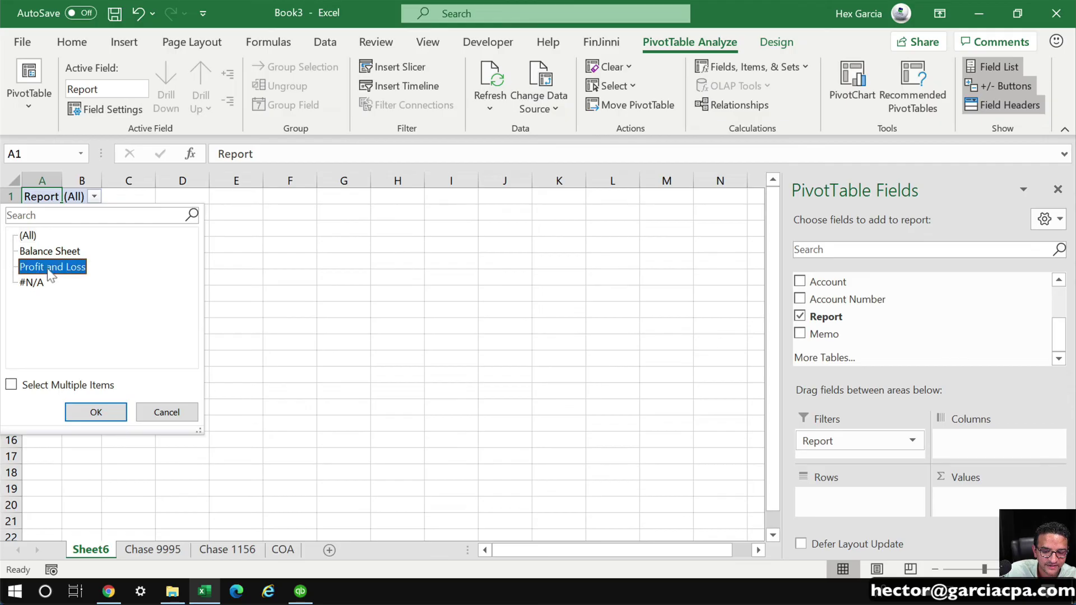
pyautogui.click(93, 409)
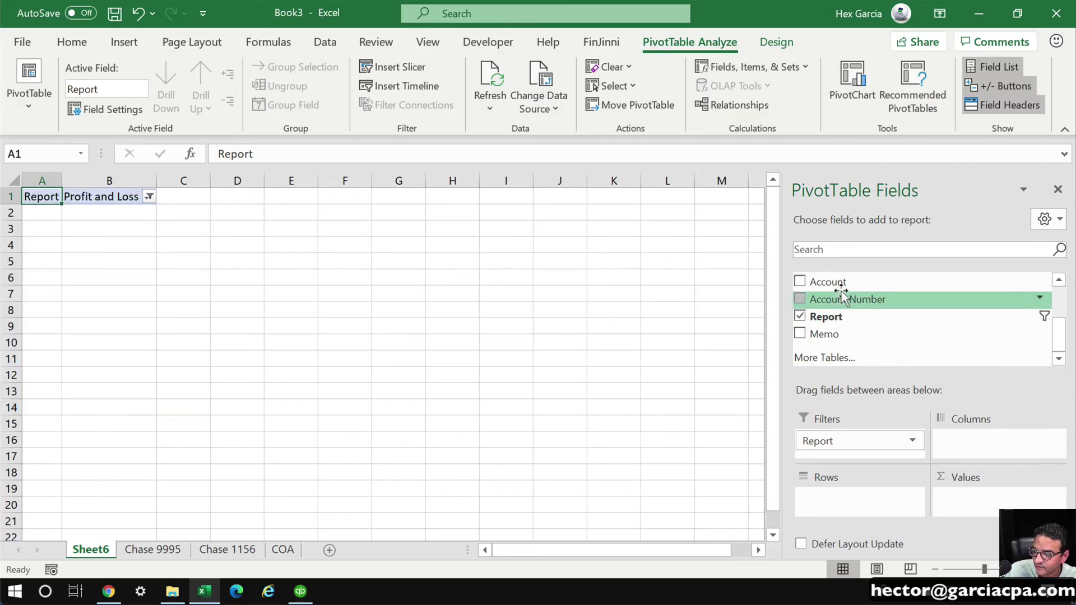
# Add Account Number to the PivotTable rows and the sums of Debit and Credit to its values
pyautogui.moveTo(843, 299); pyautogui.dragTo(838, 493)
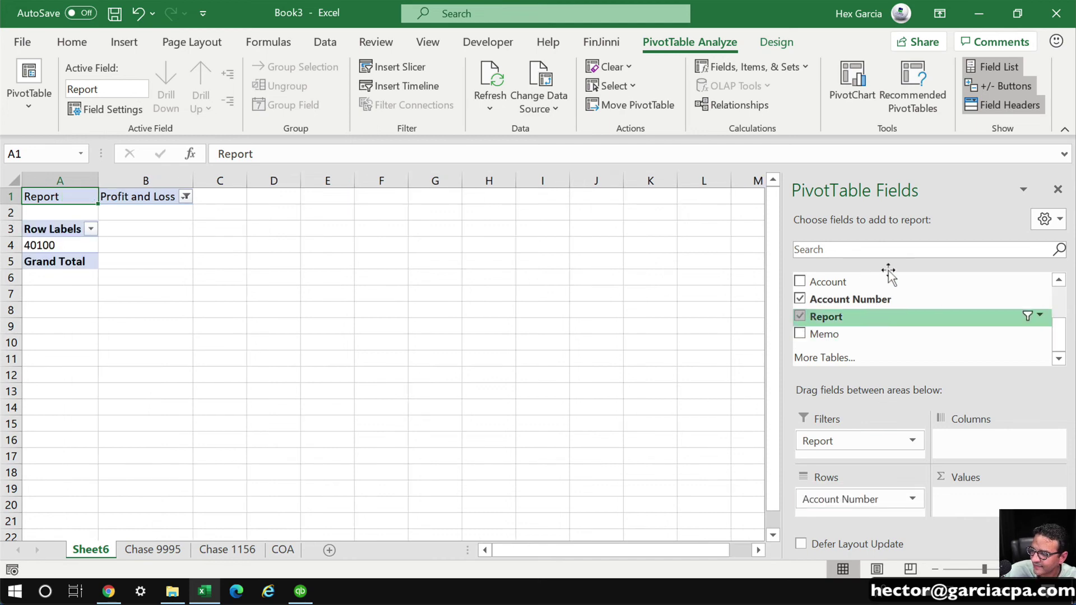
pyautogui.scroll(3, 1061, 339)
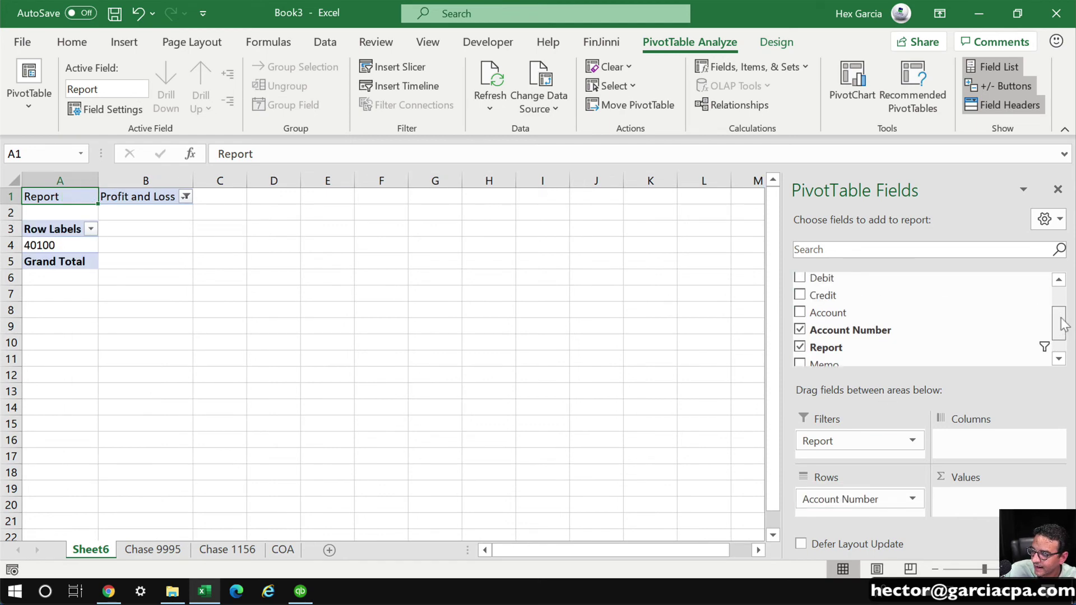
pyautogui.moveTo(810, 294); pyautogui.dragTo(978, 499)
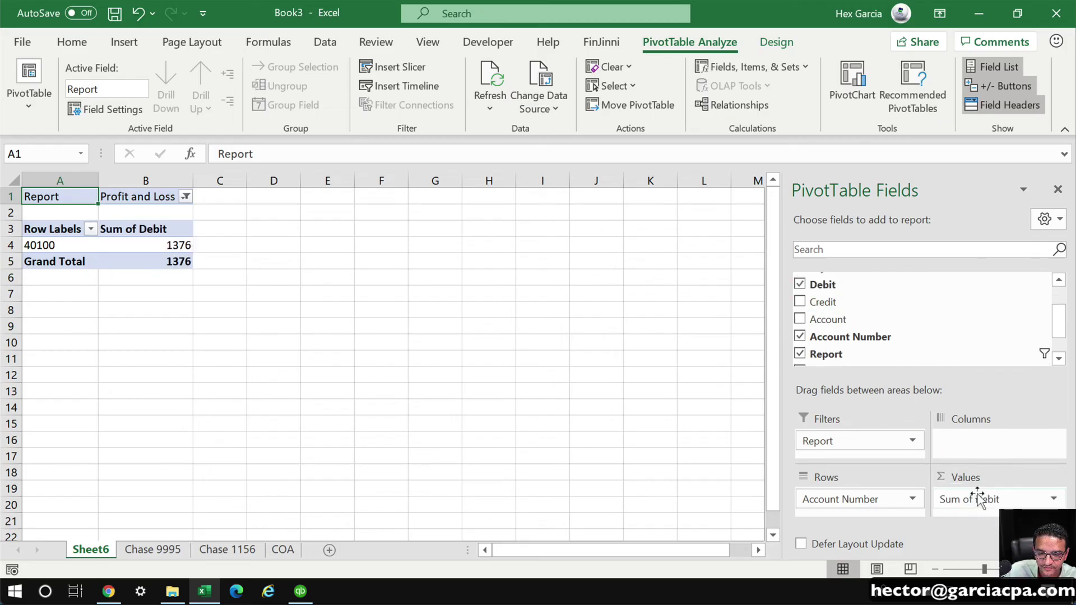
pyautogui.moveTo(826, 297); pyautogui.dragTo(981, 507)
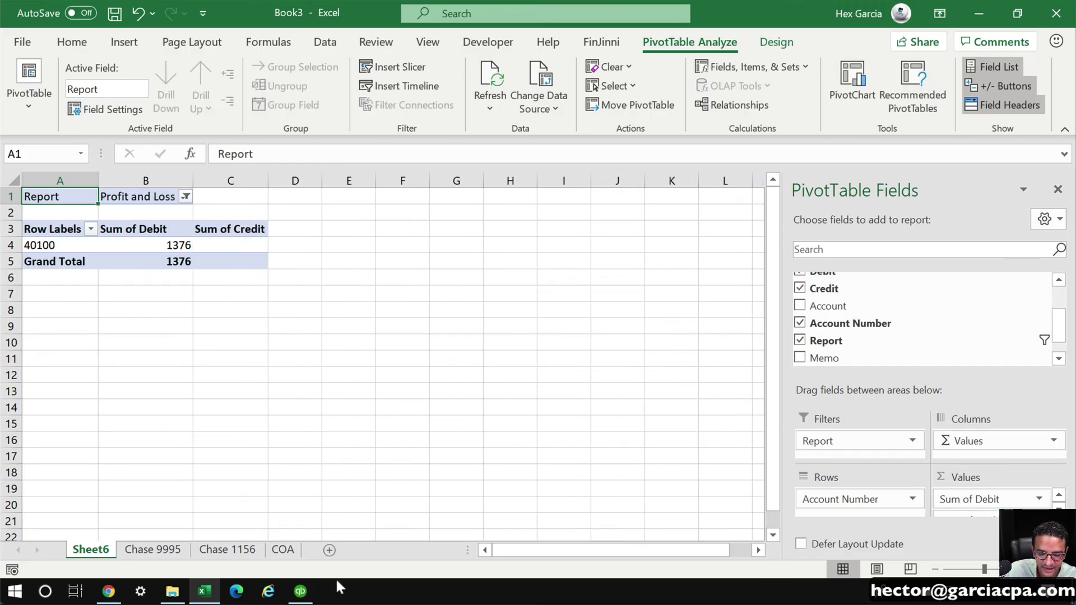
# On the Chase 9995 sheet, fill the Report formula from the Construction Income row down the column
pyautogui.click(140, 549)
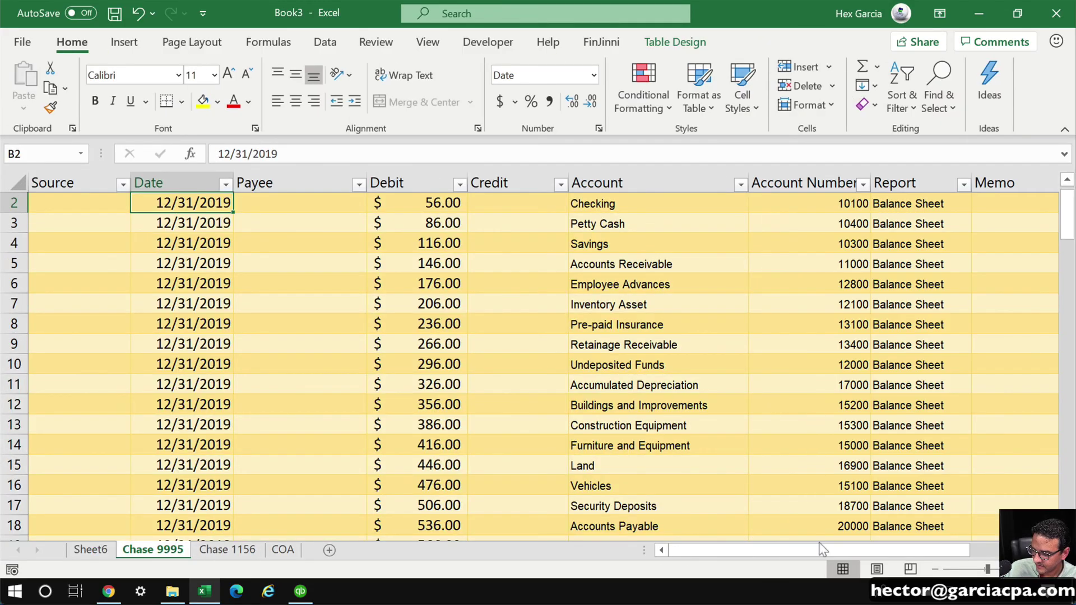
pyautogui.moveTo(823, 549); pyautogui.dragTo(861, 549)
pyautogui.moveTo(1068, 221); pyautogui.dragTo(1066, 339)
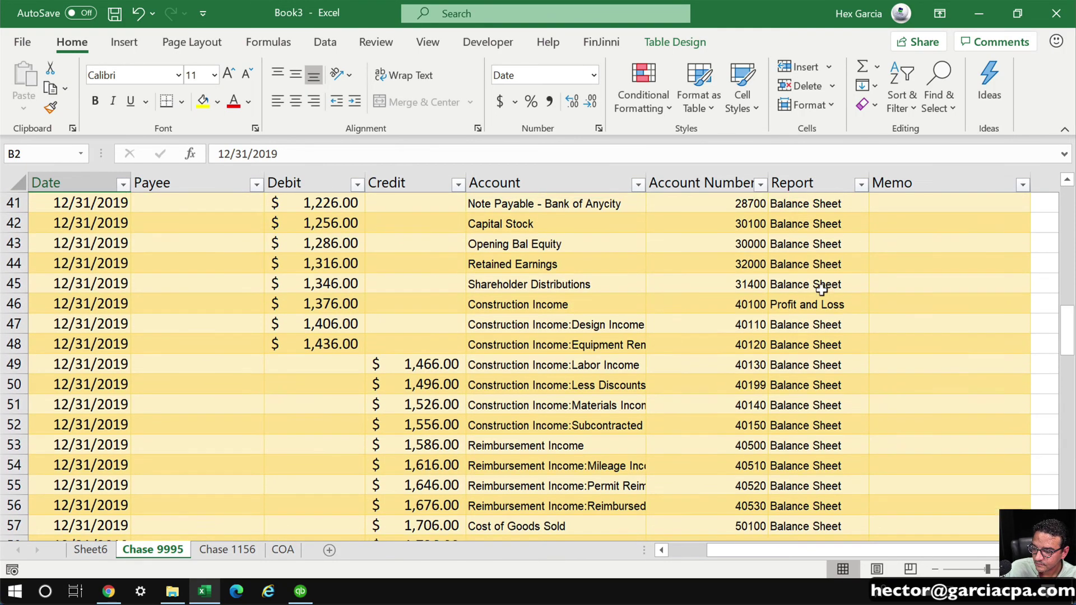
pyautogui.click(832, 302)
pyautogui.doubleClick(867, 312)
pyautogui.click(805, 360)
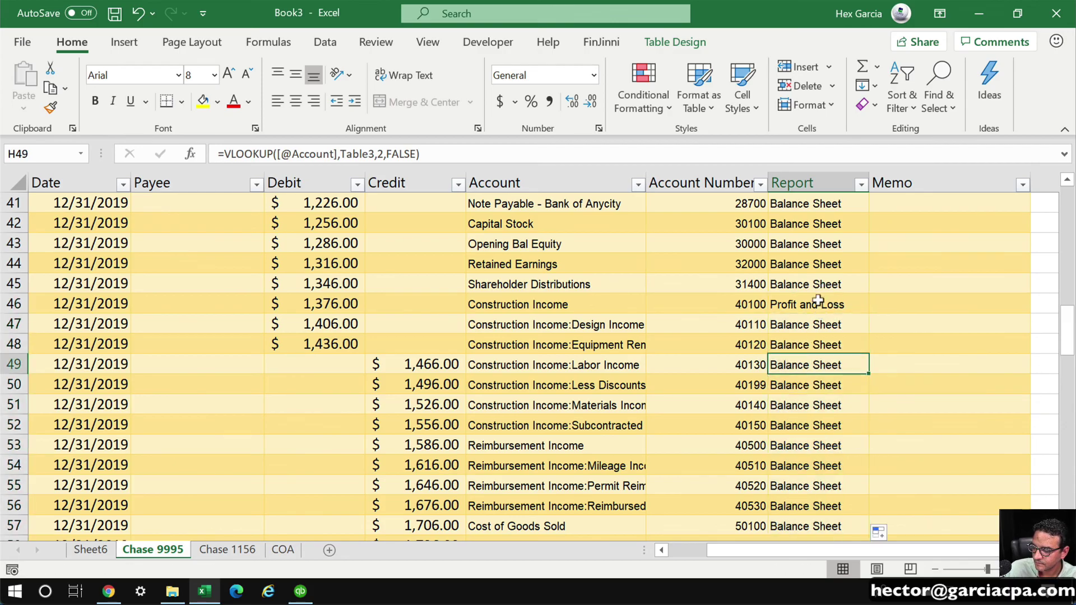
# Examine the Report lookup formula in the Construction Income:Design Income row
pyautogui.click(818, 301)
pyautogui.click(812, 324)
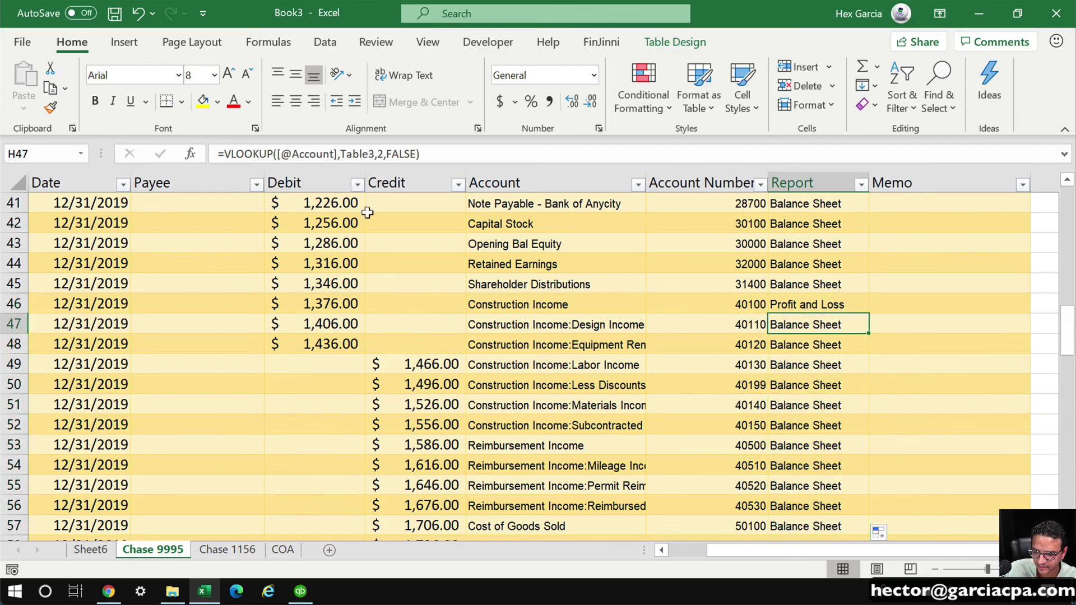
pyautogui.click(438, 155)
pyautogui.press('Escape')
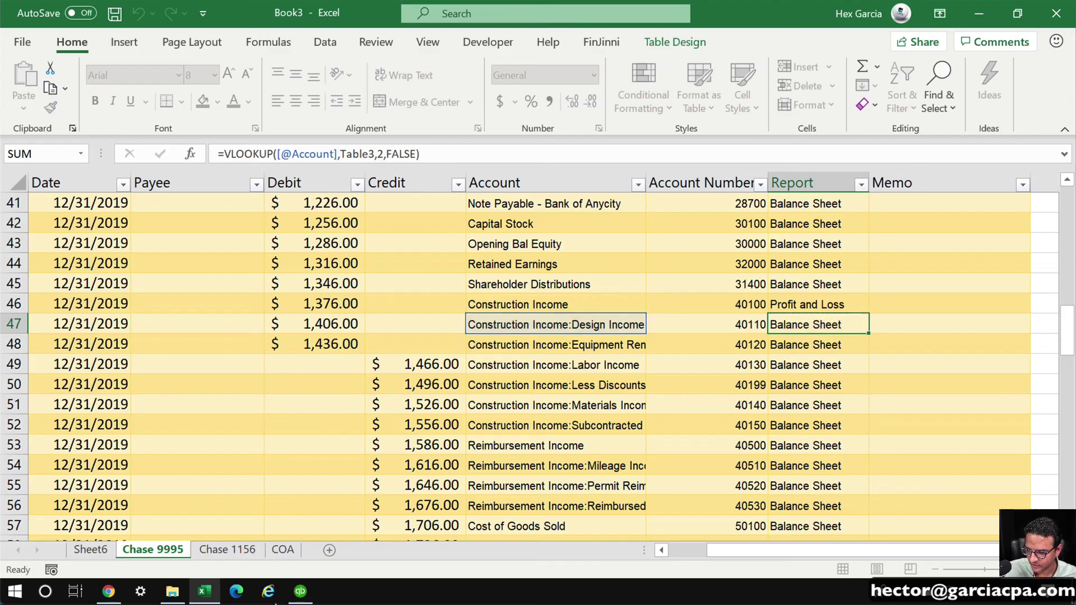
# On the COA sheet, fill Profit and Loss from Construction Income down the Report column and check the looked-up values on Chase 9995
pyautogui.click(283, 549)
pyautogui.scroll(-9, 382, 371)
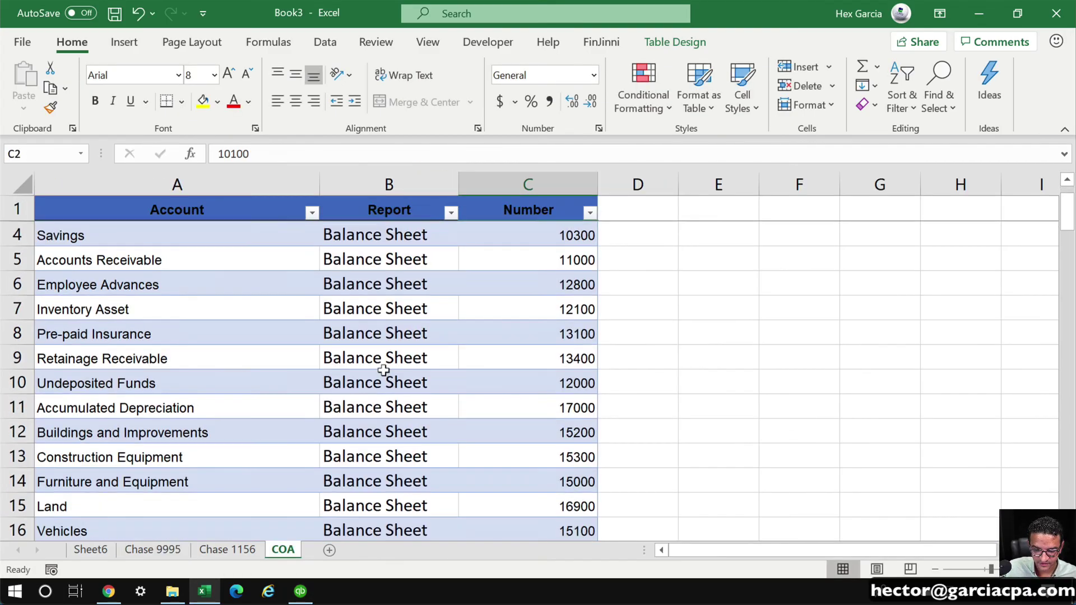
pyautogui.scroll(-5, 383, 371)
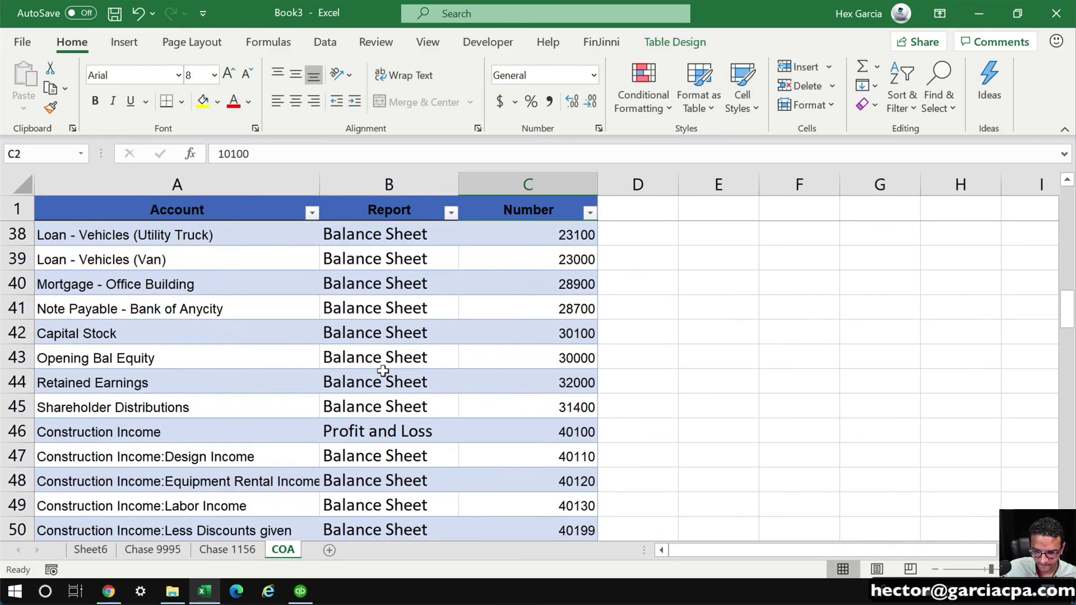
pyautogui.click(384, 281)
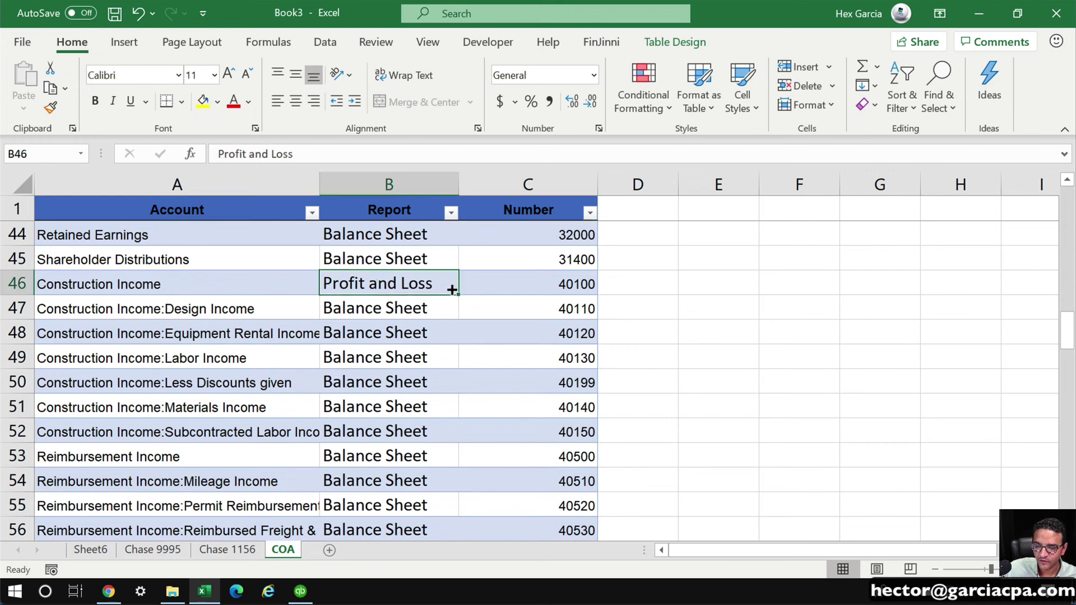
pyautogui.moveTo(458, 295); pyautogui.dragTo(437, 532)
pyautogui.click(283, 376)
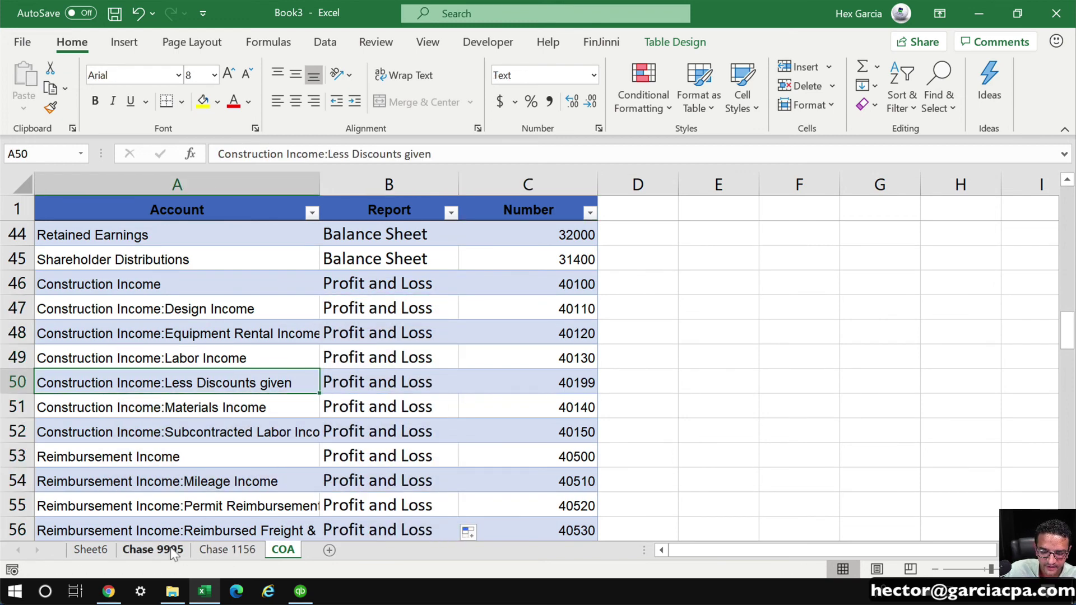
pyautogui.click(153, 549)
pyautogui.press('Down')
pyautogui.press('Down')
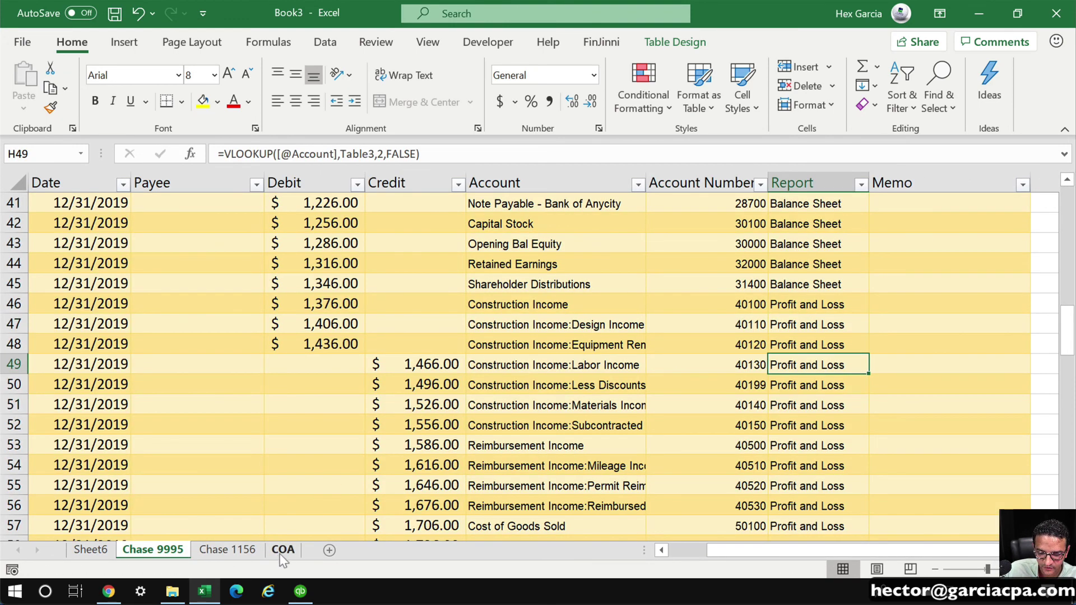
# Refresh the PivotTable on Sheet6 and review its Profit and Loss account rows down the list
pyautogui.click(91, 550)
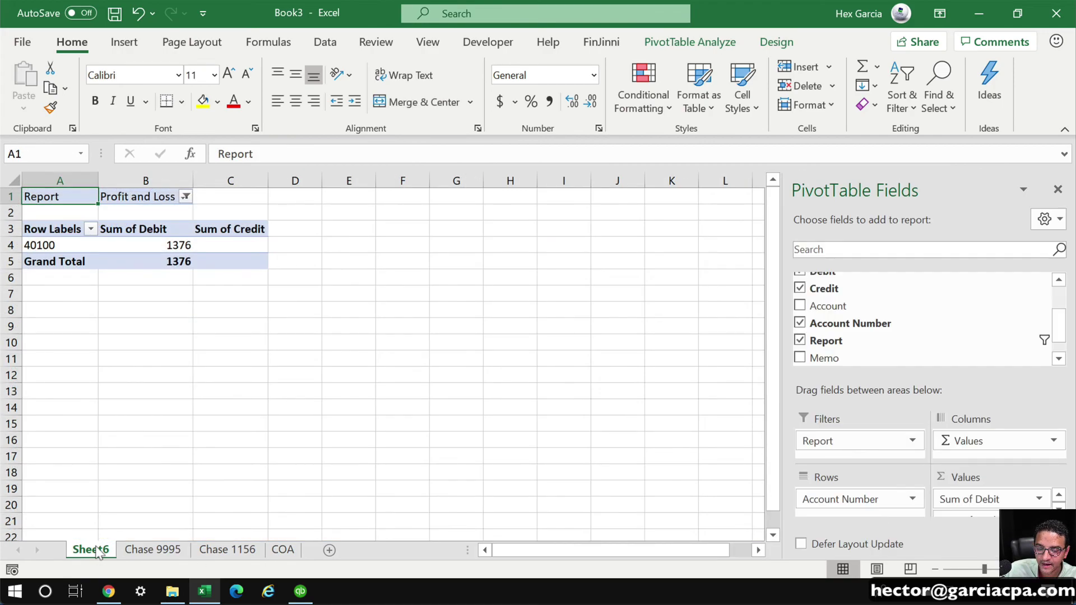
pyautogui.click(774, 45)
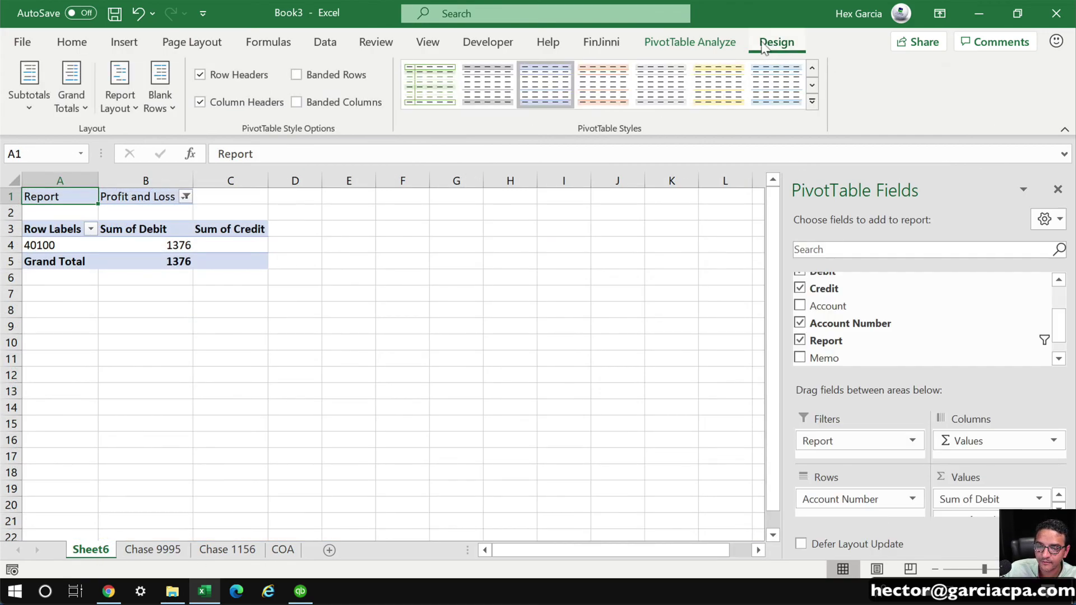
pyautogui.click(695, 44)
pyautogui.click(490, 79)
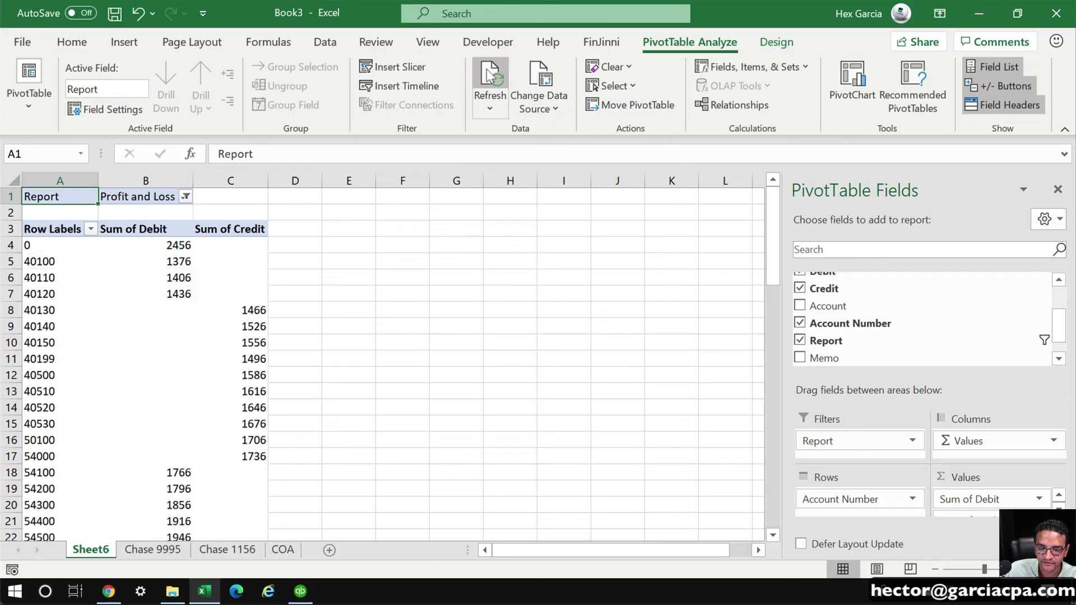
pyautogui.scroll(-1, 417, 402)
pyautogui.scroll(-10, 417, 402)
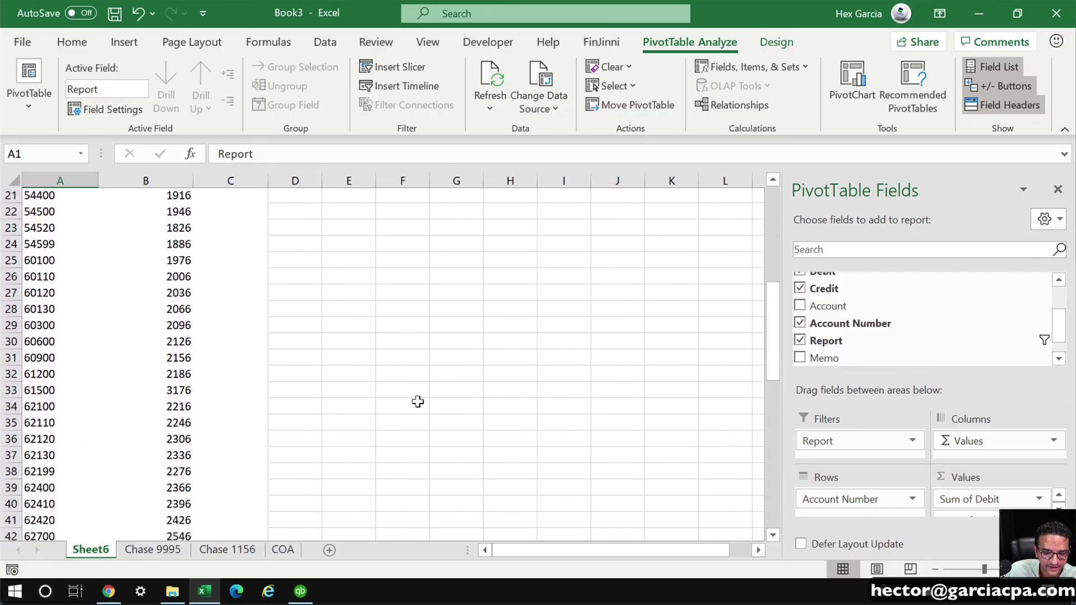
pyautogui.scroll(-3, 417, 402)
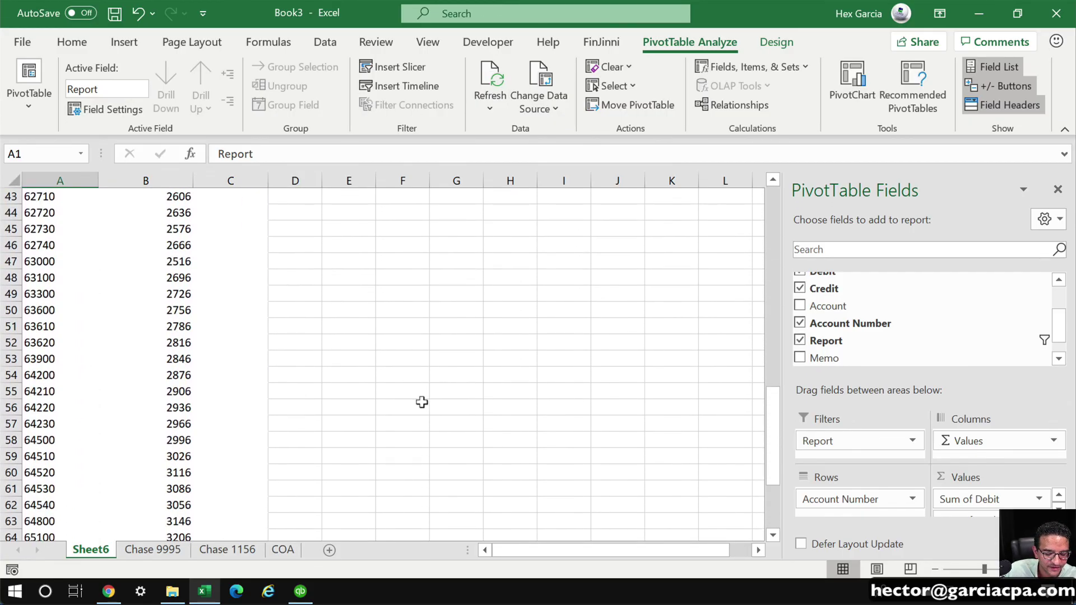
pyautogui.scroll(-10, 421, 402)
pyautogui.scroll(18, 358, 338)
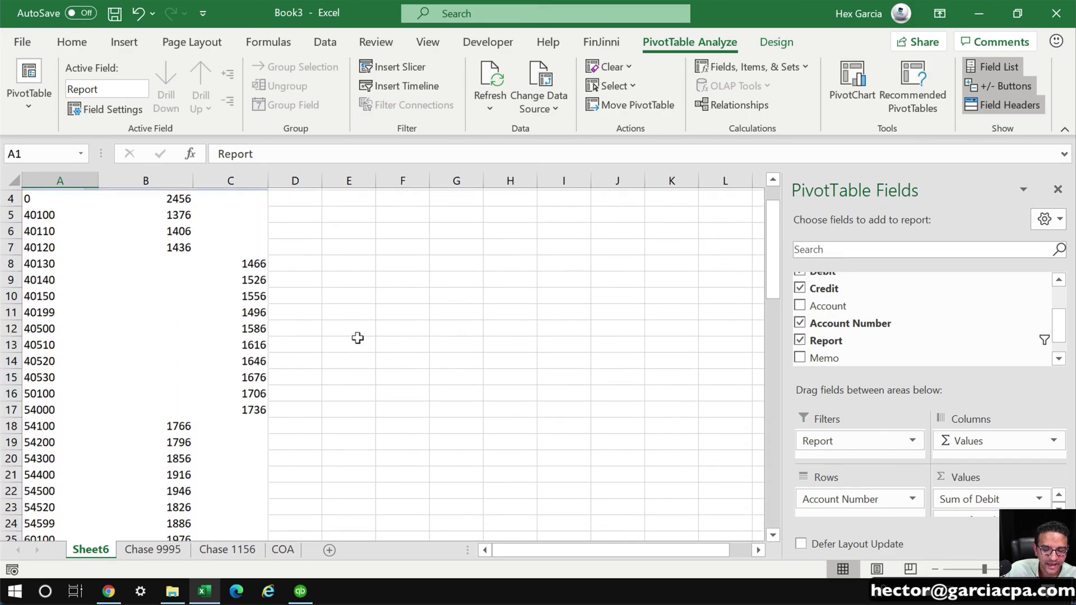
pyautogui.scroll(1, 357, 338)
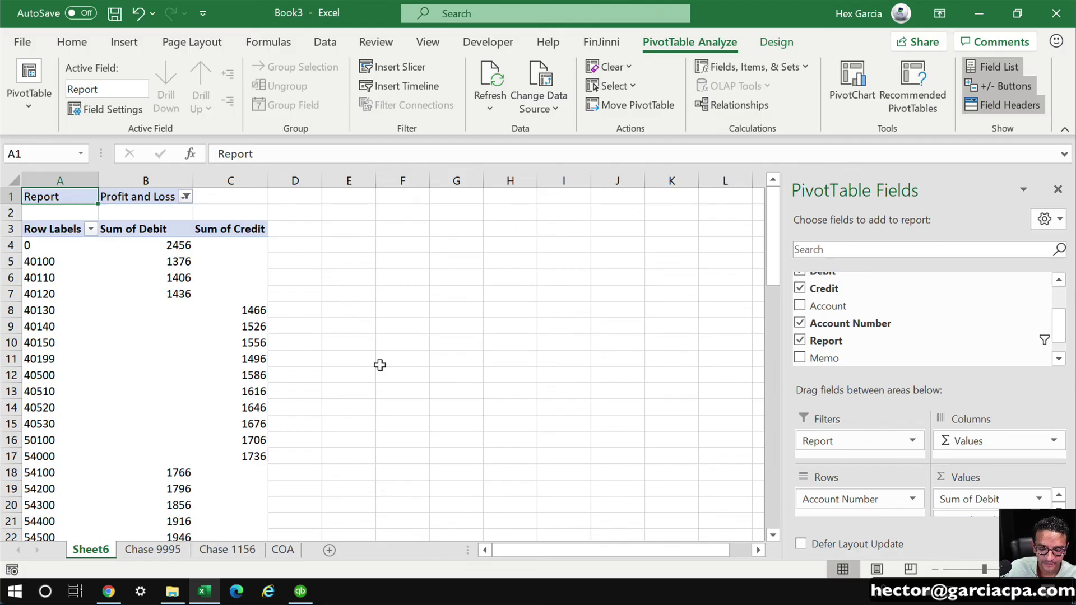
# Insert a new table column between Account Number and Report on the Chase 9995 sheet
pyautogui.click(162, 550)
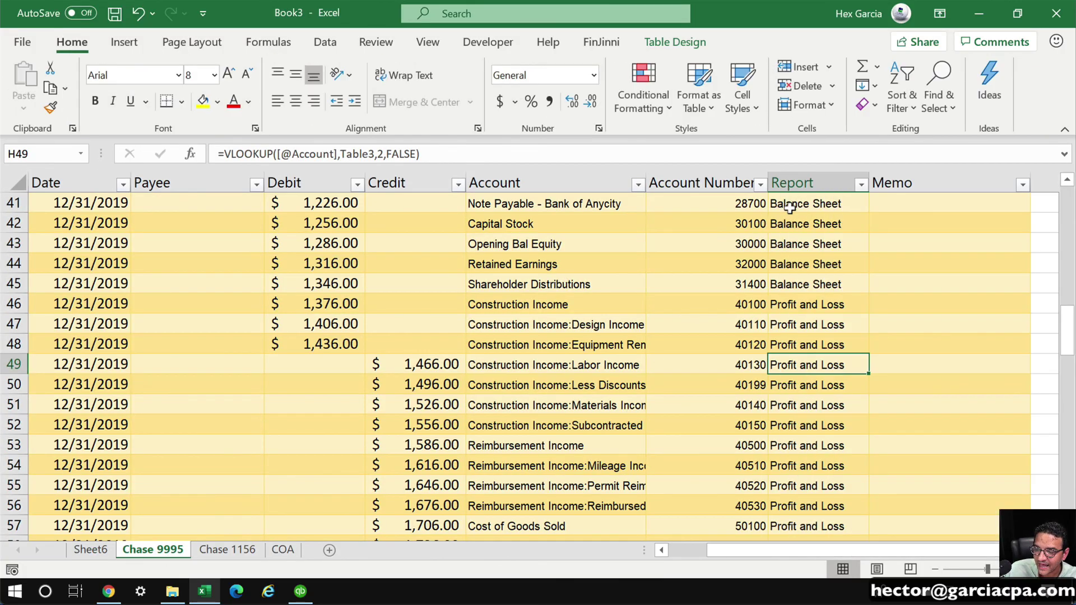
pyautogui.click(700, 280)
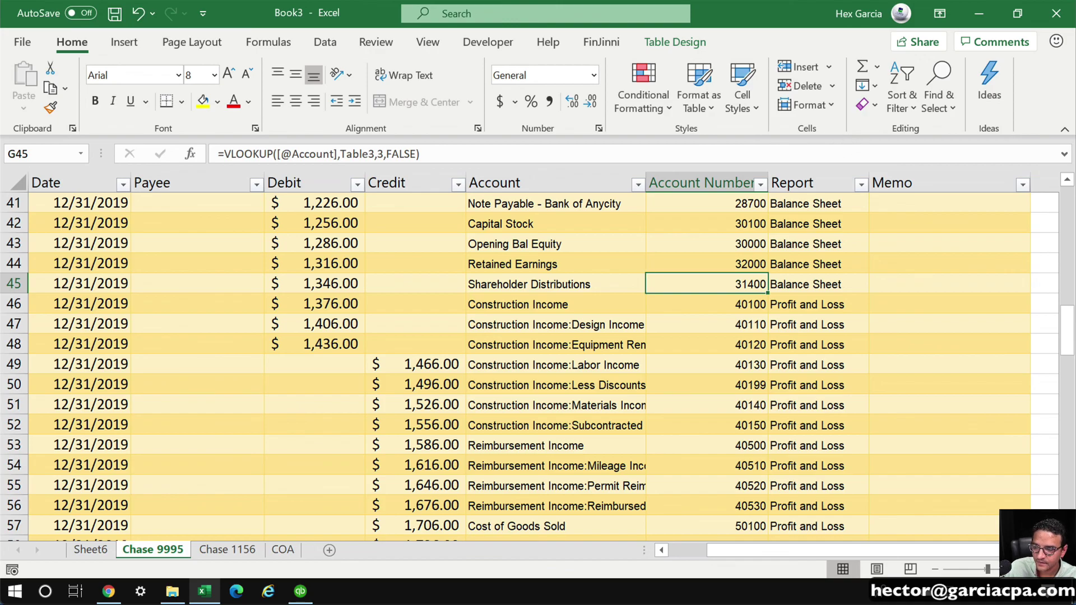
pyautogui.click(781, 179)
pyautogui.rightClick(796, 179)
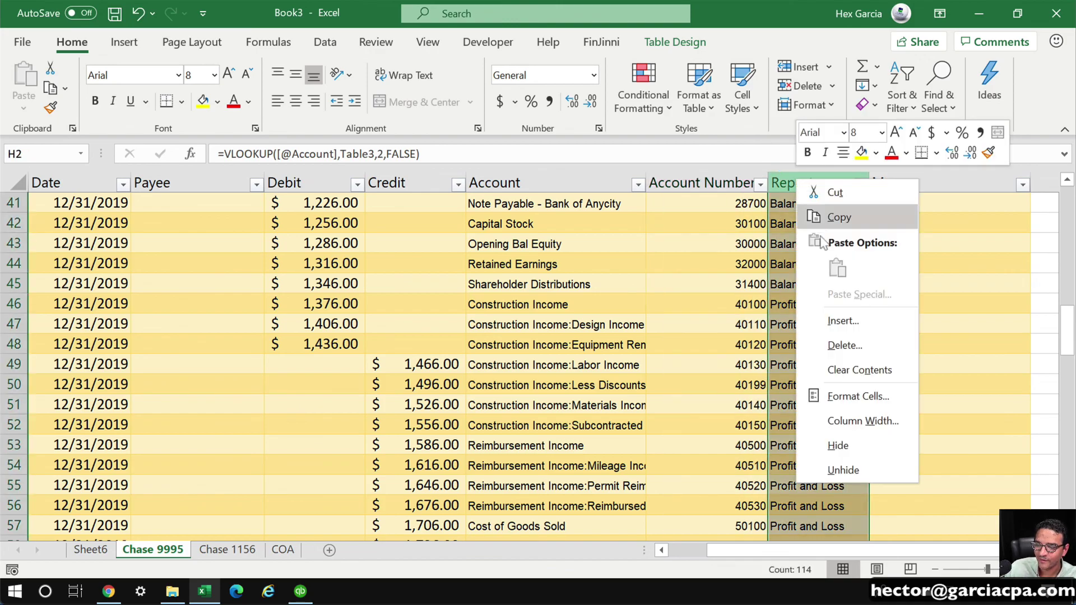
pyautogui.click(841, 321)
pyautogui.click(802, 220)
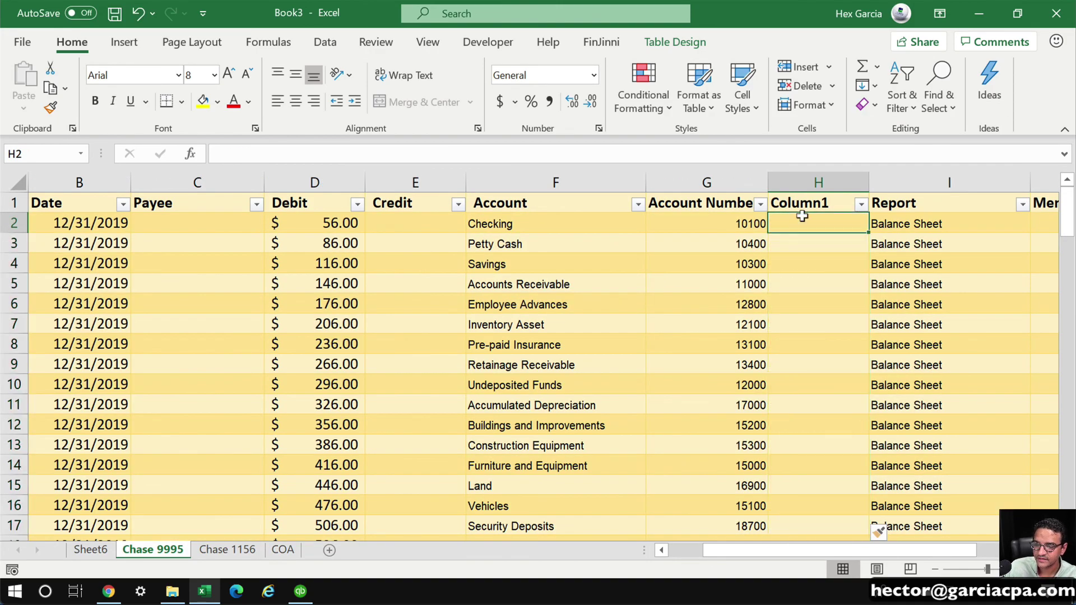
pyautogui.write('=conc')
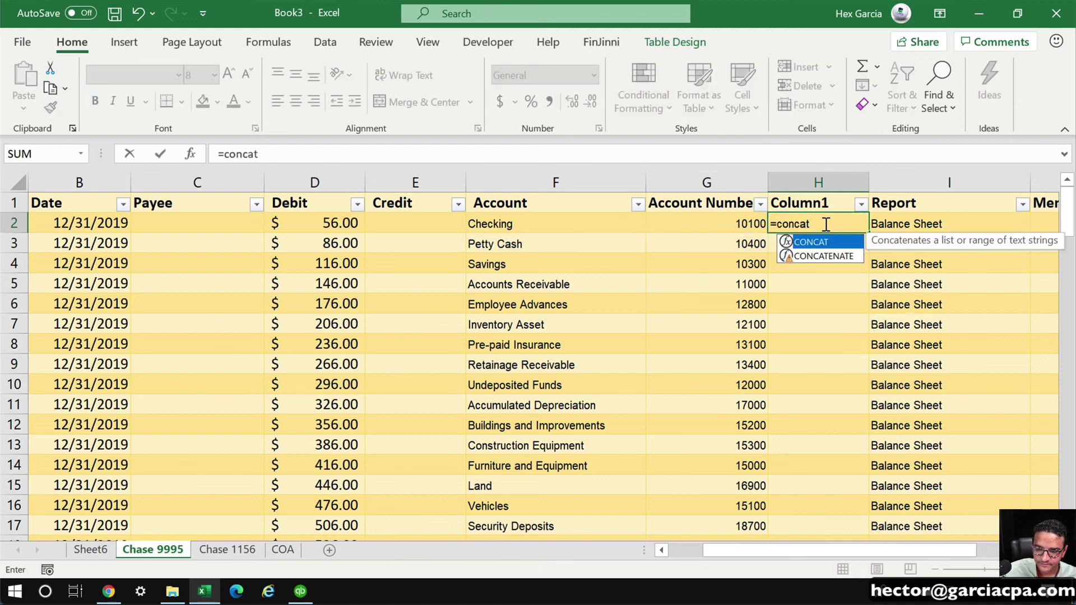
pyautogui.write('at')
pyautogui.press('Tab')
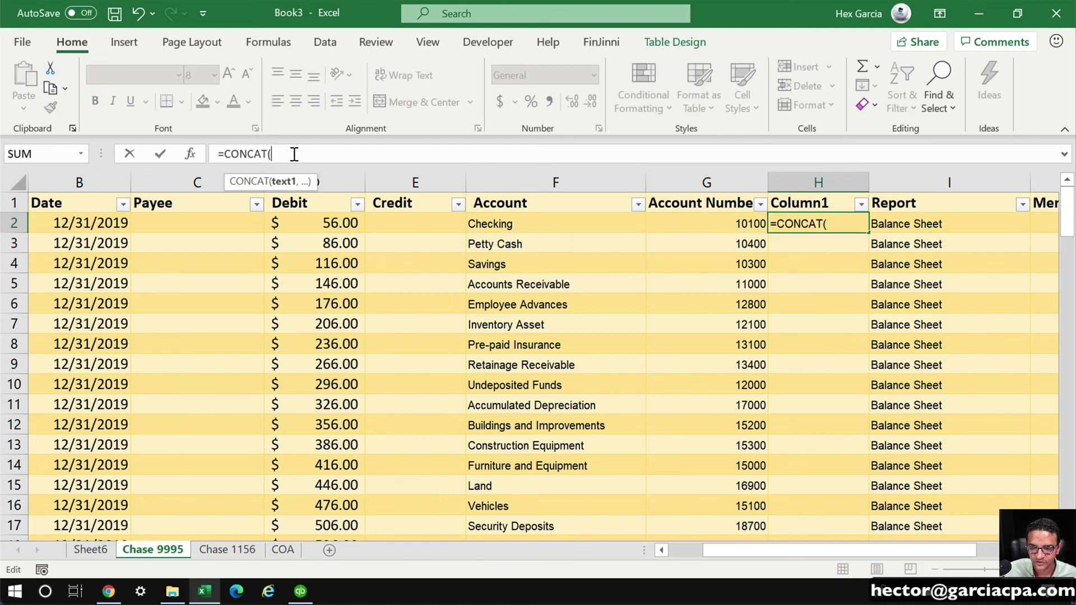
pyautogui.click(705, 216)
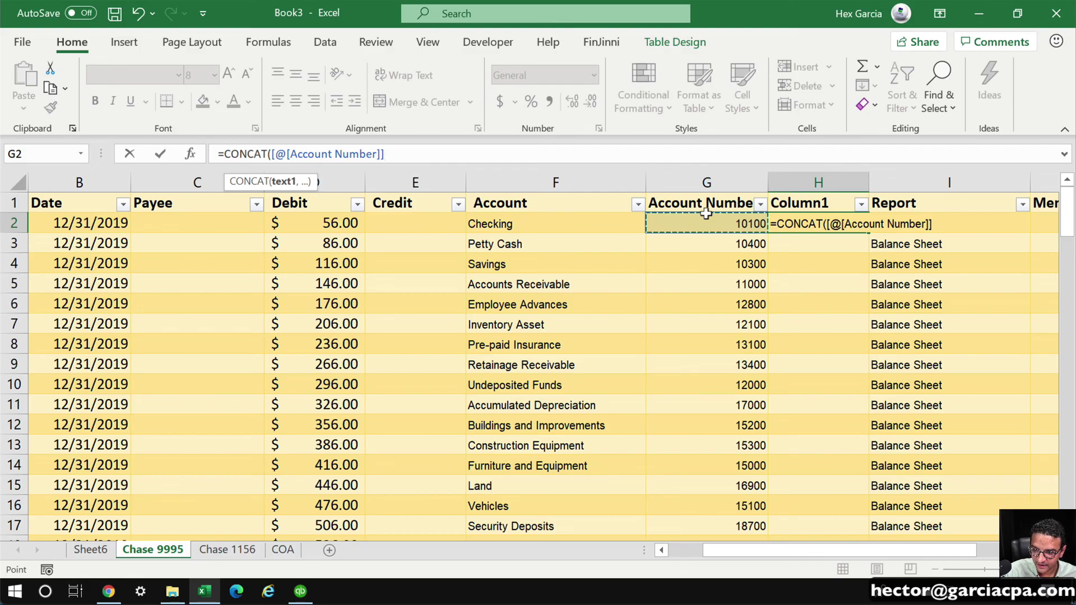
pyautogui.write('," -')
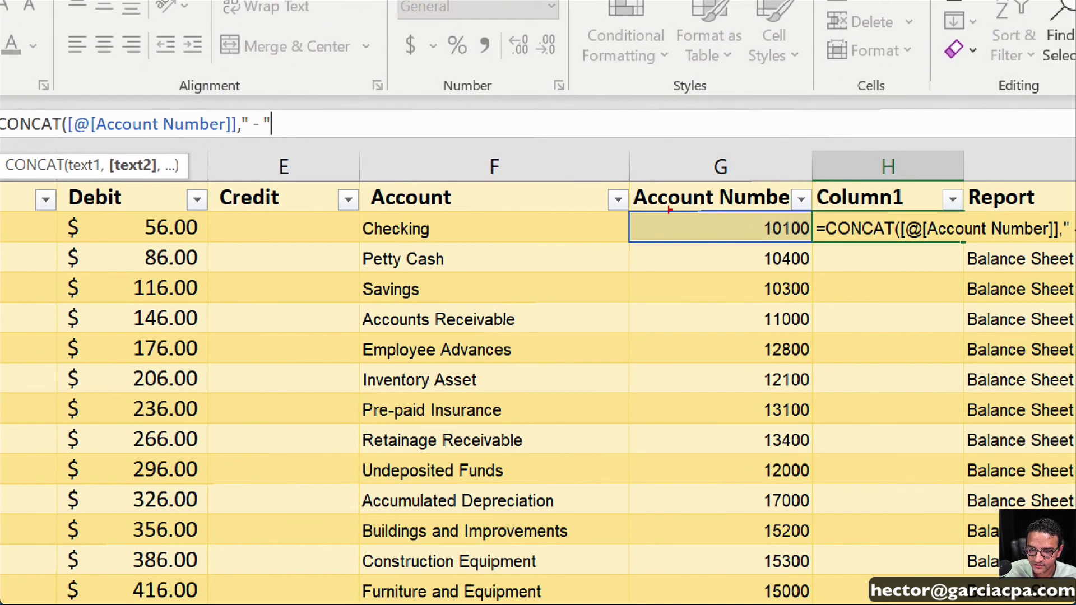
pyautogui.moveTo(255, 81)
pyautogui.mouseDown()
pyautogui.moveTo(210, 160)
pyautogui.moveTo(247, 58)
pyautogui.mouseUp()
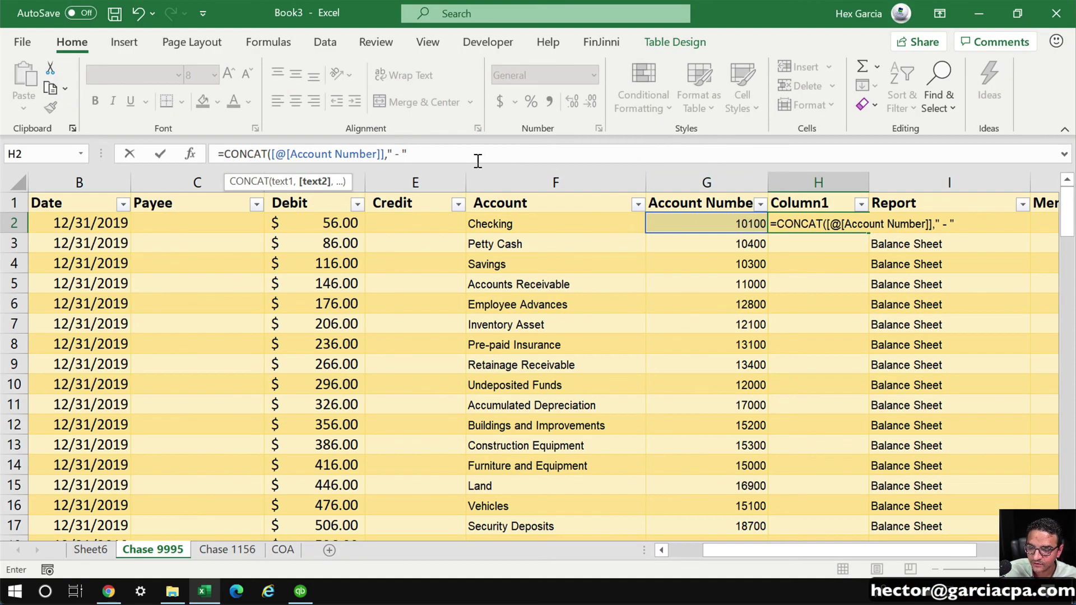
pyautogui.write(',')
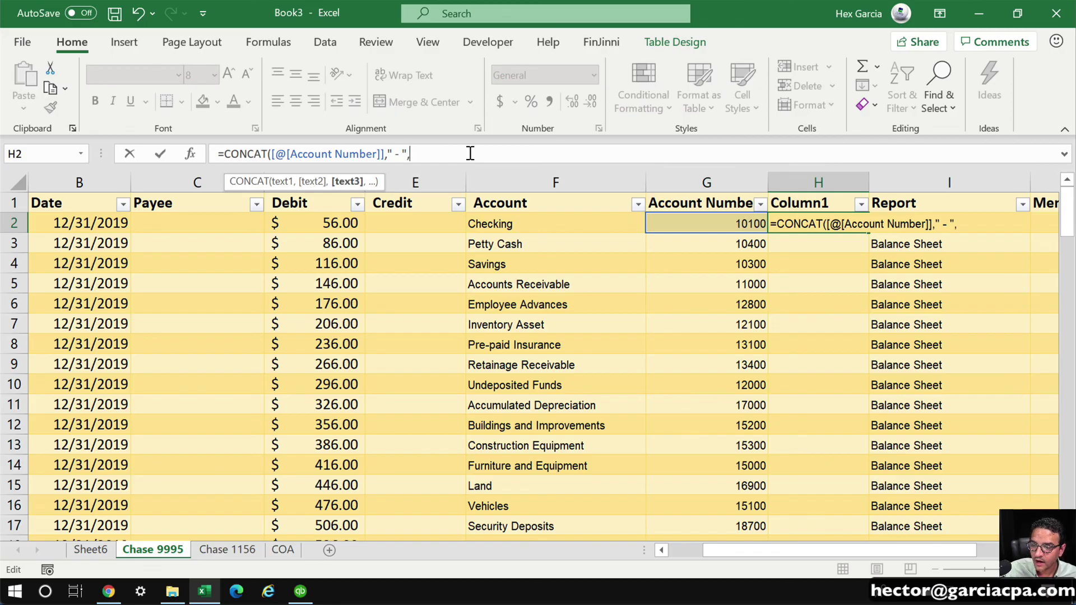
pyautogui.click(504, 223)
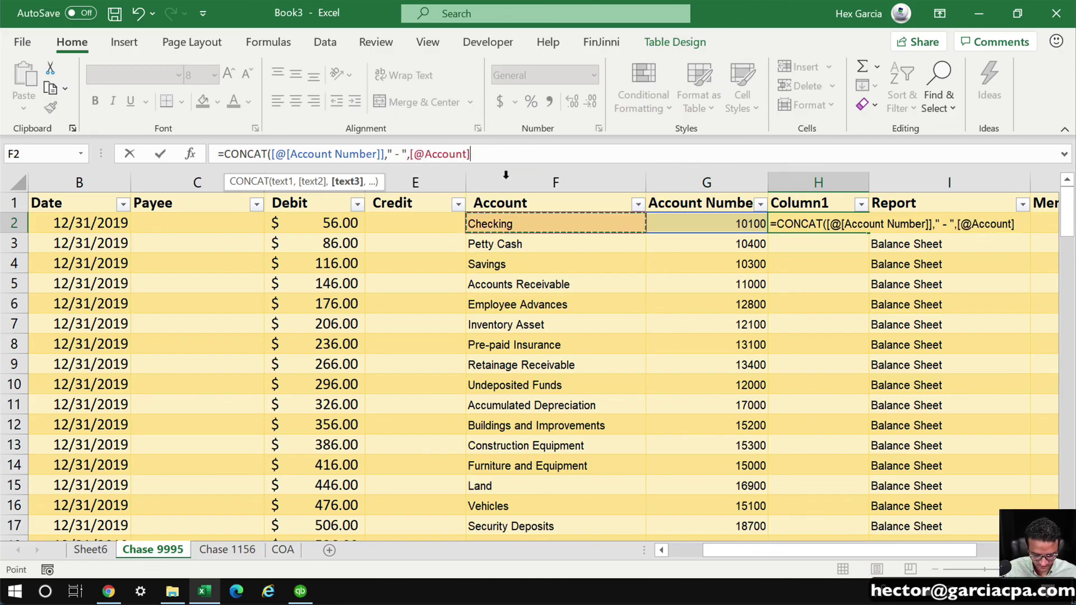
pyautogui.write(')')
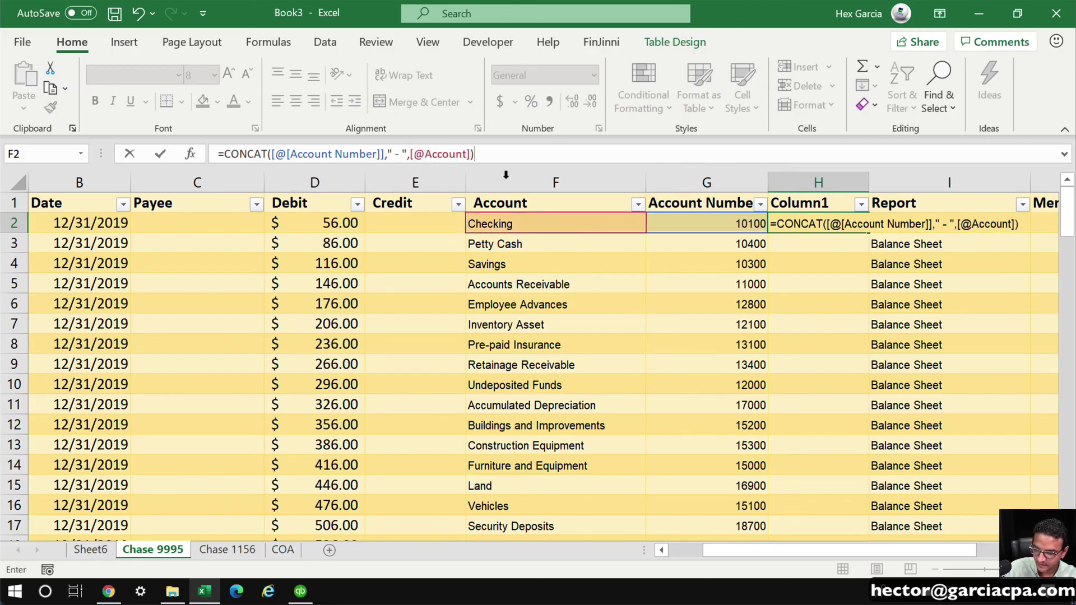
pyautogui.press('Return')
# Widen the combined account column to fit its entries, check the filled formula, and rename the Column1 header as Number/Name
pyautogui.moveTo(869, 180); pyautogui.dragTo(986, 171)
pyautogui.click(803, 223)
pyautogui.click(835, 417)
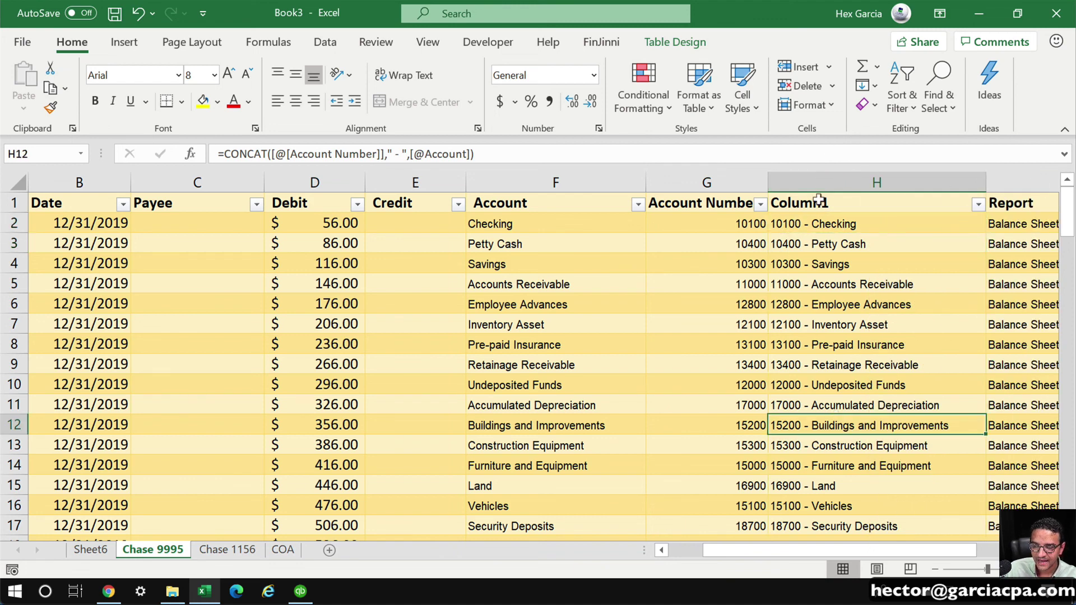
pyautogui.doubleClick(839, 204)
pyautogui.moveTo(846, 205); pyautogui.dragTo(722, 196)
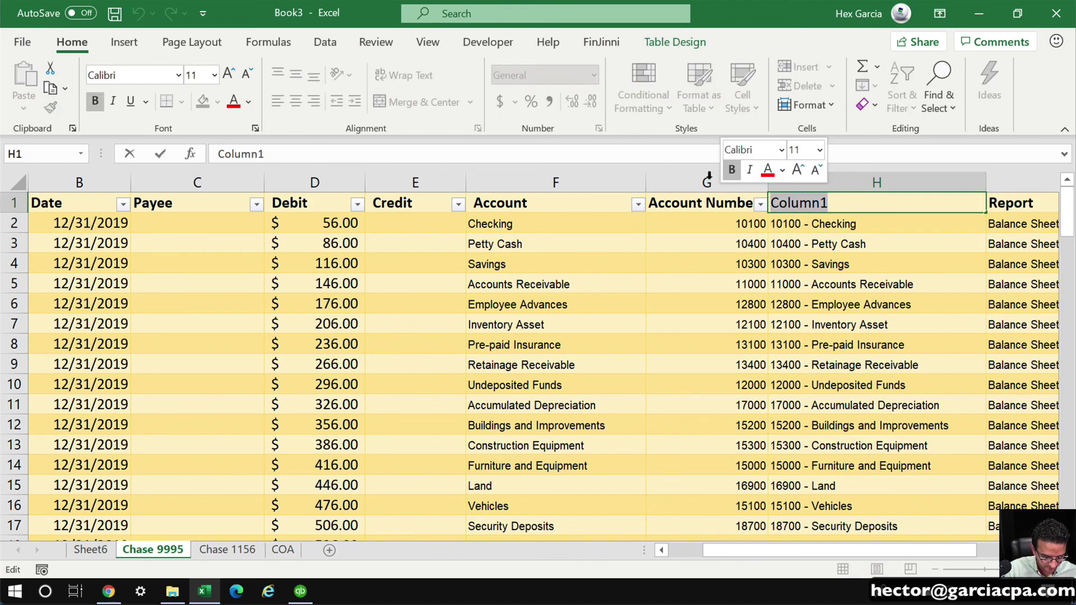
pyautogui.write('Number/')
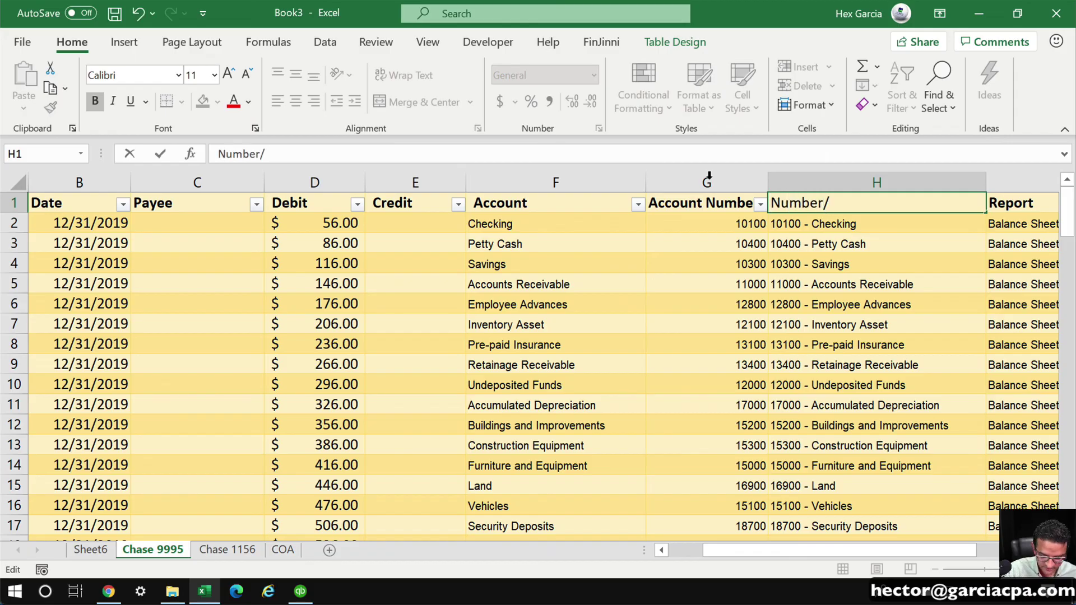
pyautogui.write('Name')
pyautogui.press('Return')
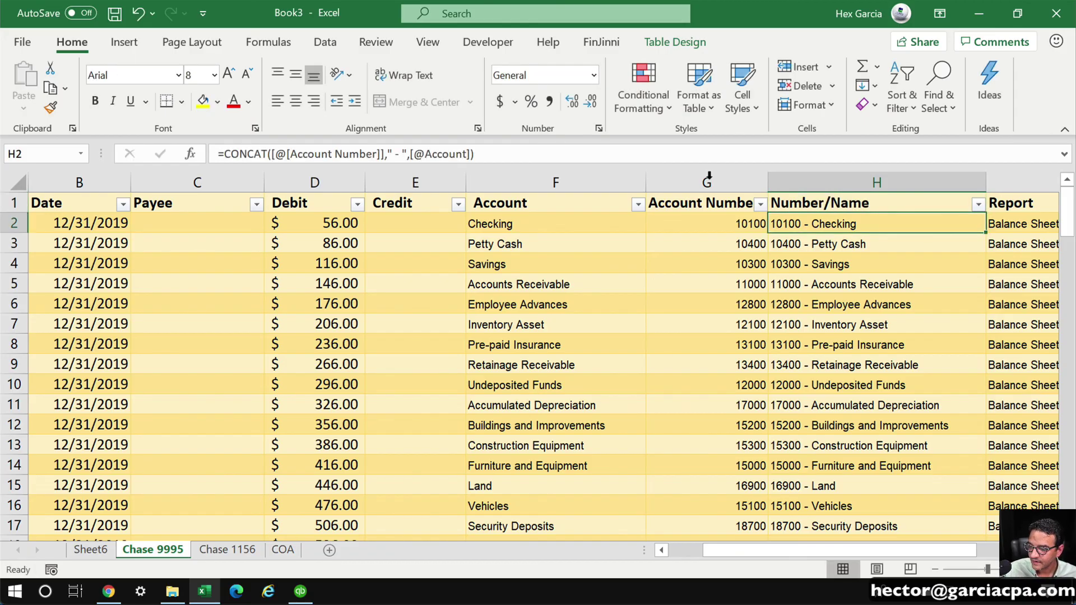
# Refresh the PivotTable on Sheet6 so its field list includes the Number/Name column
pyautogui.click(103, 554)
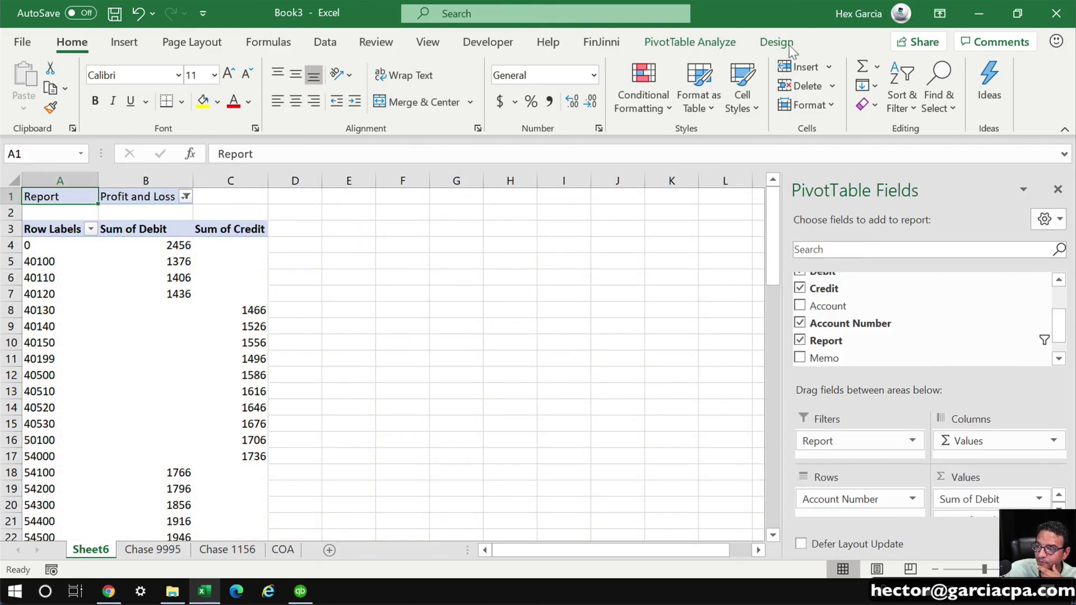
pyautogui.click(708, 45)
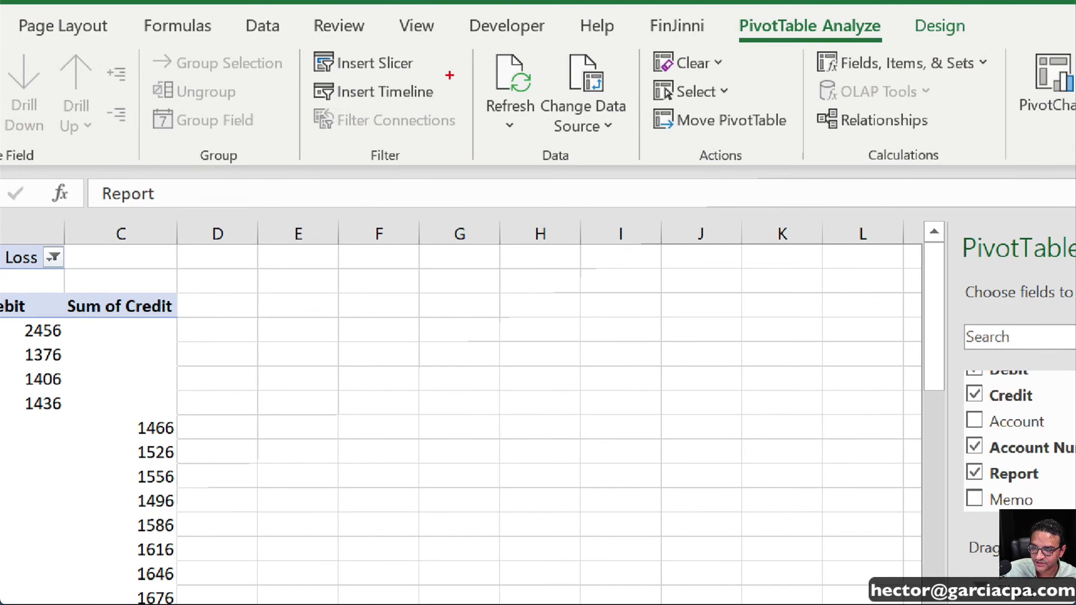
pyautogui.moveTo(516, 39)
pyautogui.mouseDown()
pyautogui.moveTo(467, 112)
pyautogui.moveTo(499, 20)
pyautogui.mouseUp()
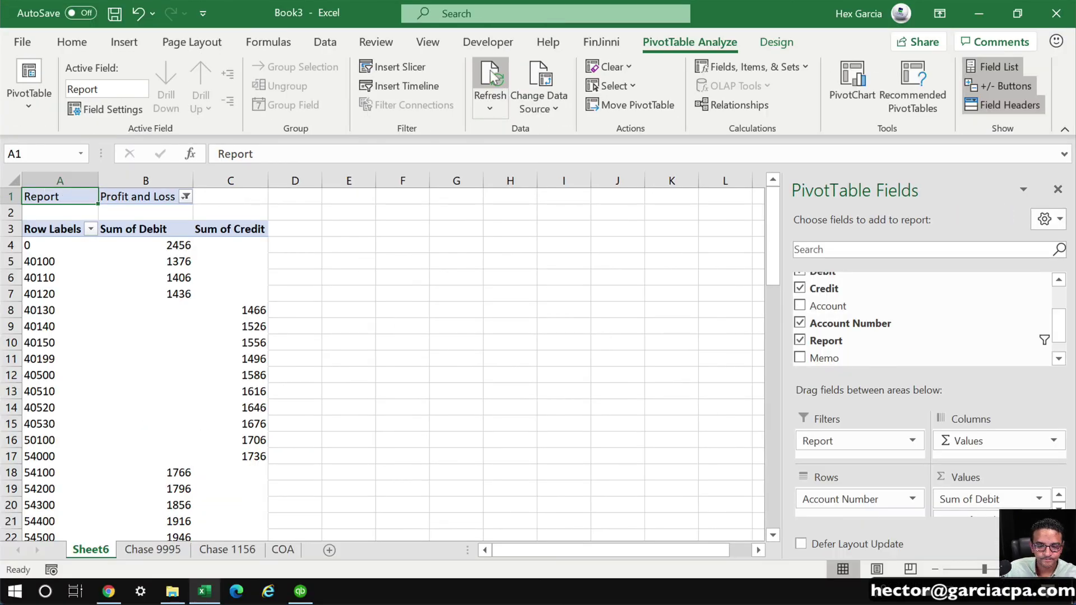
pyautogui.click(492, 76)
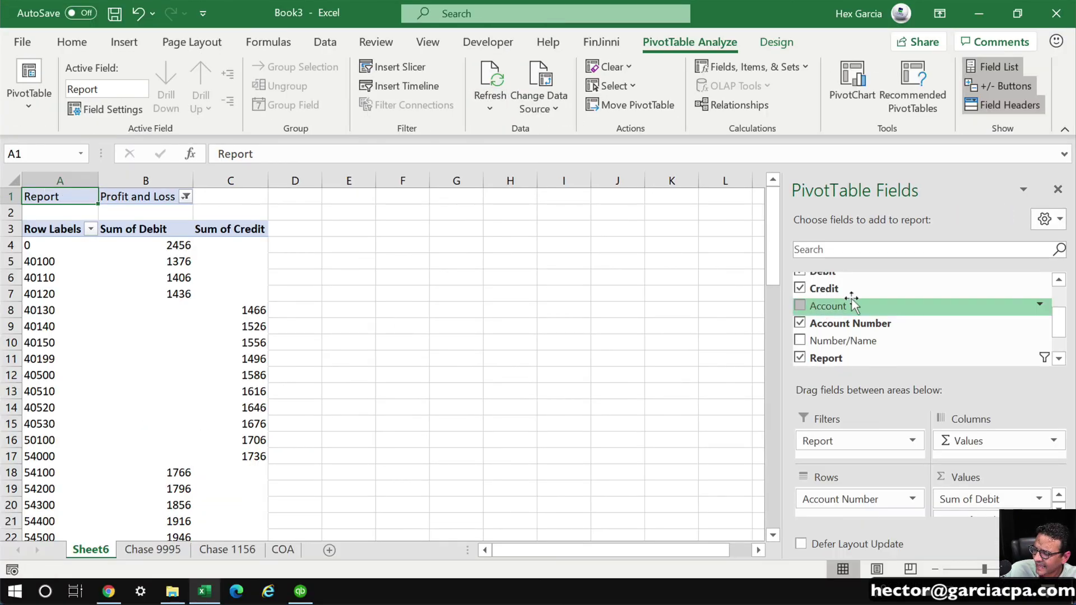
# Replace Account Number with Number/Name as the PivotTable's row field
pyautogui.scroll(1, 863, 303)
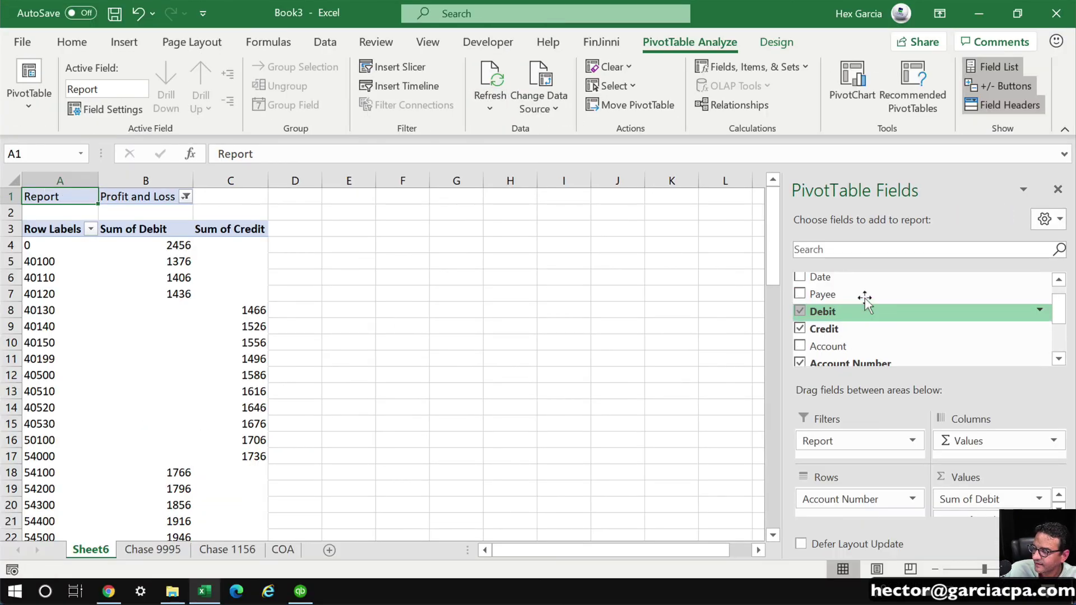
pyautogui.click(799, 363)
pyautogui.scroll(-1, 1006, 343)
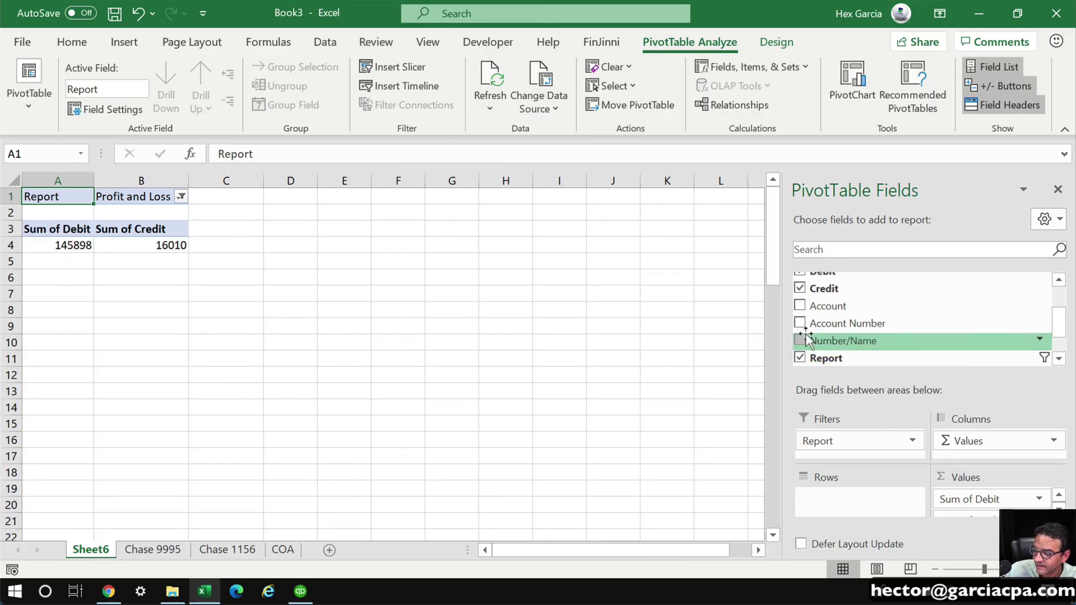
pyautogui.moveTo(811, 339)
pyautogui.mouseDown()
pyautogui.moveTo(857, 446)
pyautogui.moveTo(861, 511)
pyautogui.mouseUp()
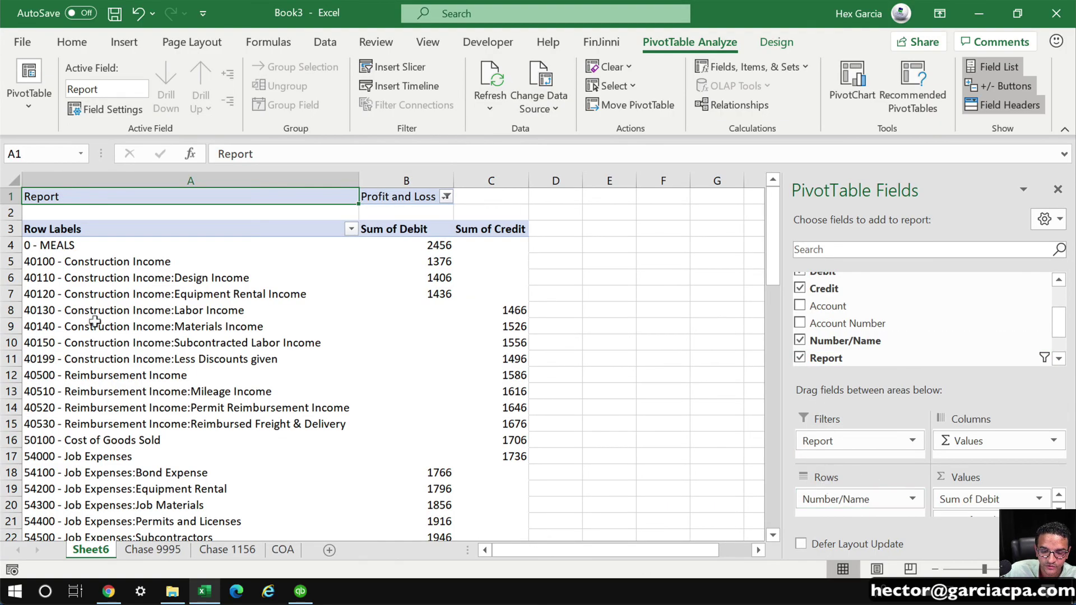
# Review the PivotTable's combined account number and name rows down to the Grand Total
pyautogui.scroll(-1, 270, 364)
pyautogui.scroll(-1, 270, 365)
pyautogui.scroll(1, 271, 364)
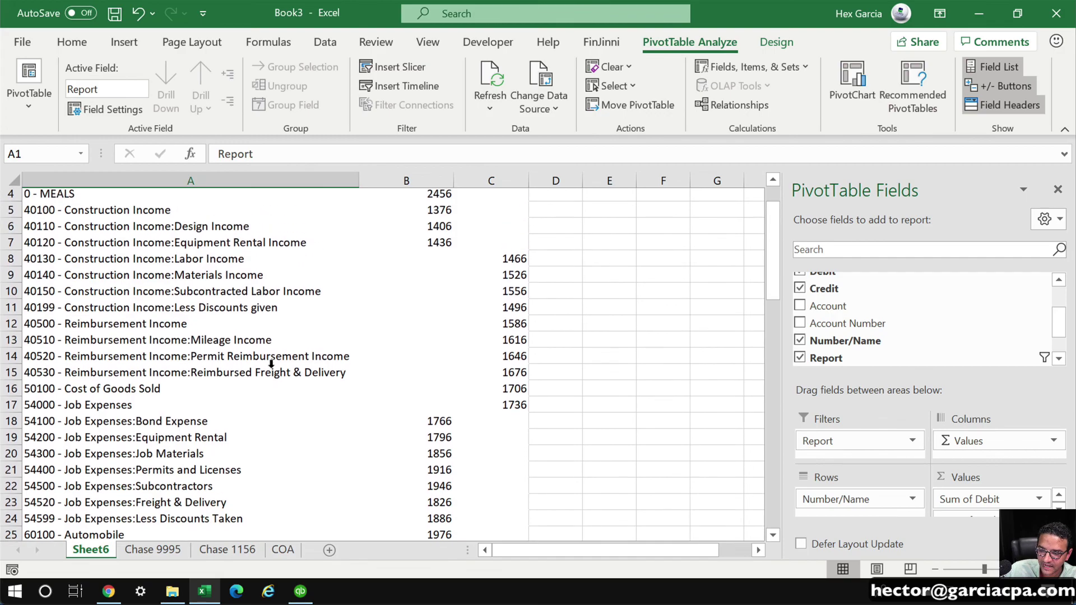
pyautogui.scroll(1, 279, 363)
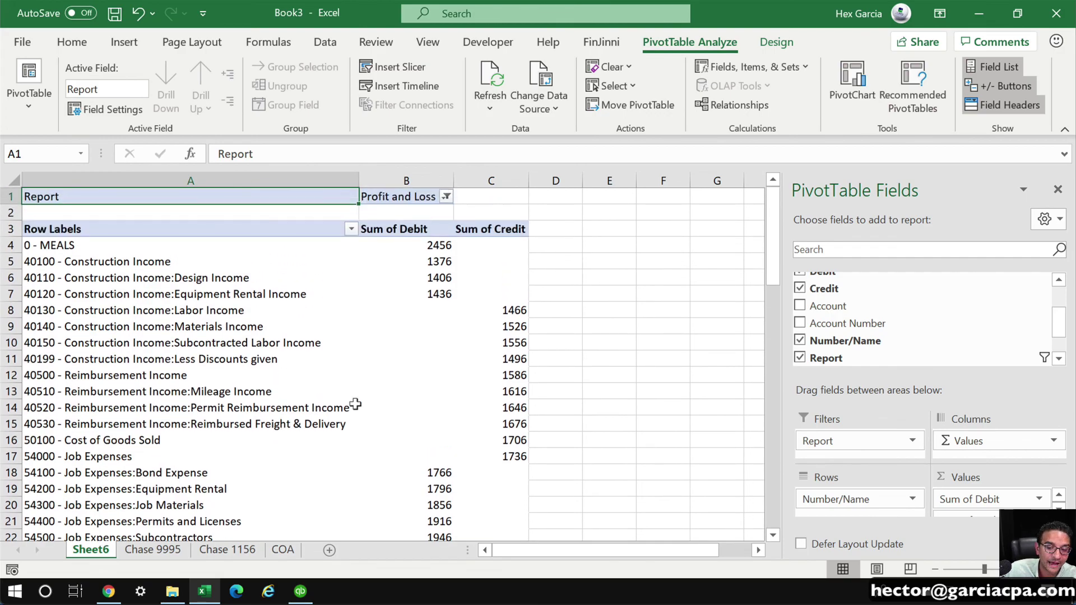
pyautogui.scroll(-5, 401, 413)
pyautogui.scroll(-7, 403, 415)
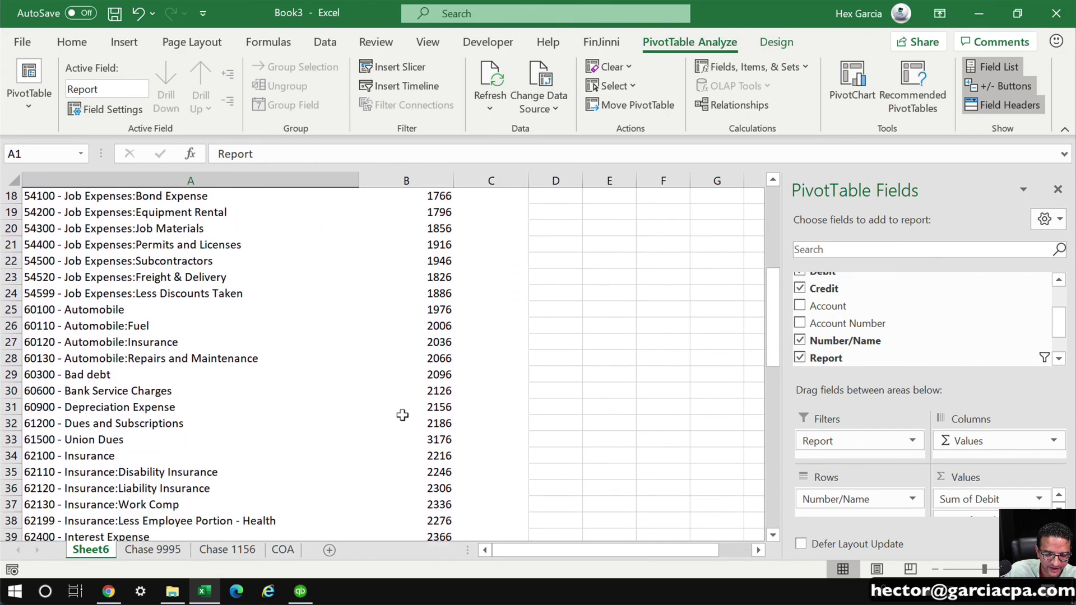
pyautogui.scroll(-7, 389, 405)
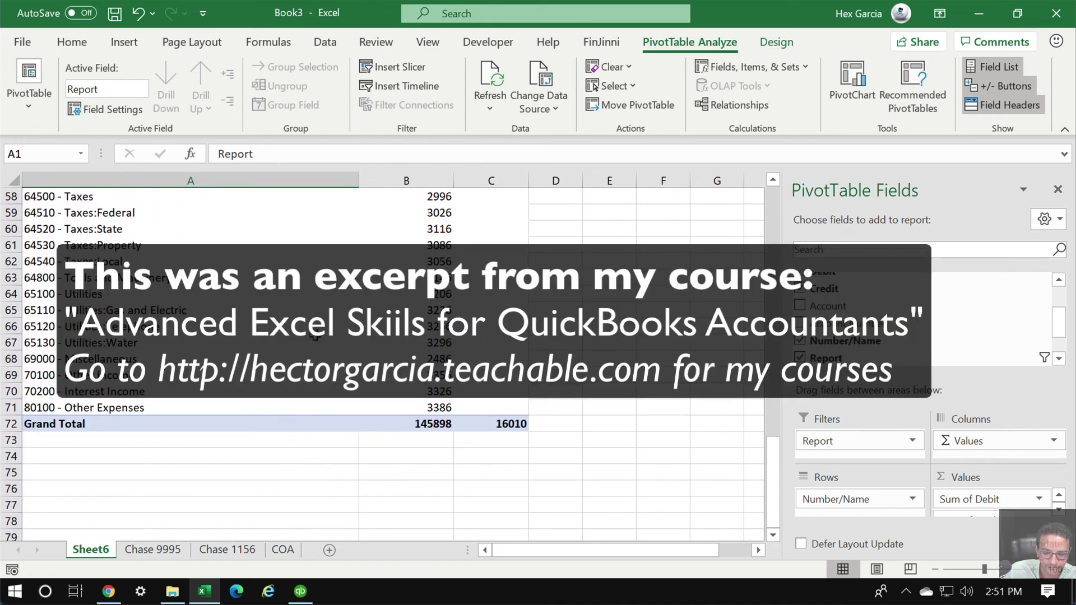
pyautogui.scroll(5, 315, 364)
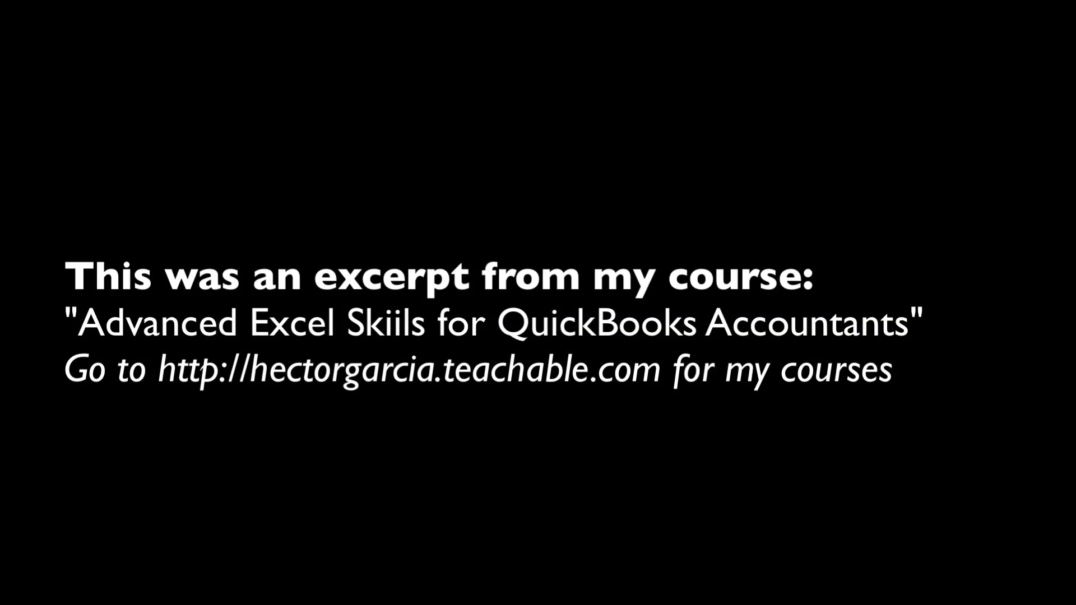